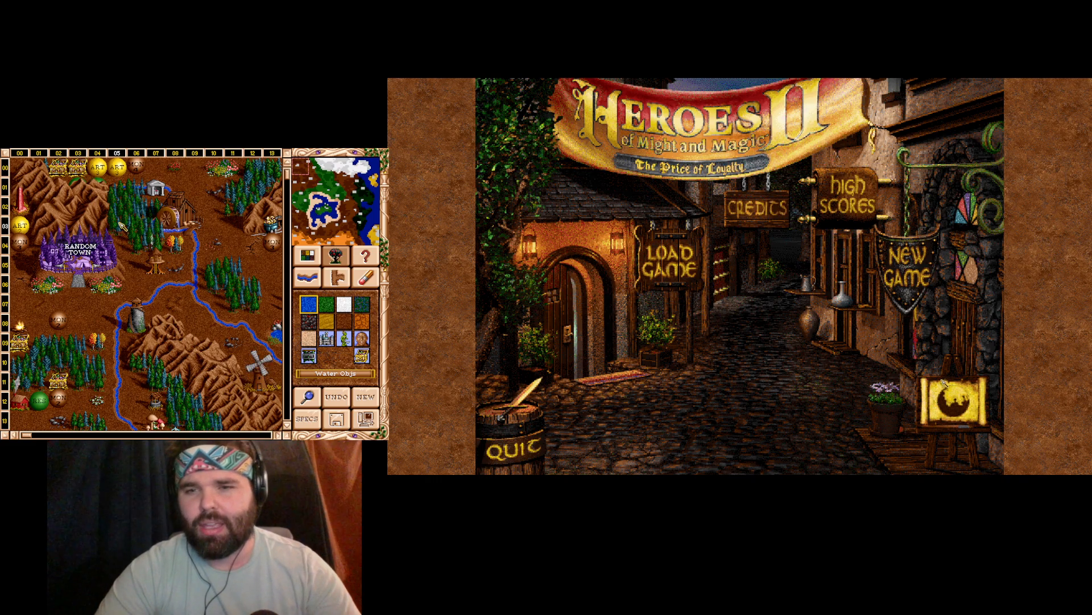
# - Open the map editor and create a new blank 72 x 72 map
pyautogui.click(950, 398)
pyautogui.click(941, 119)
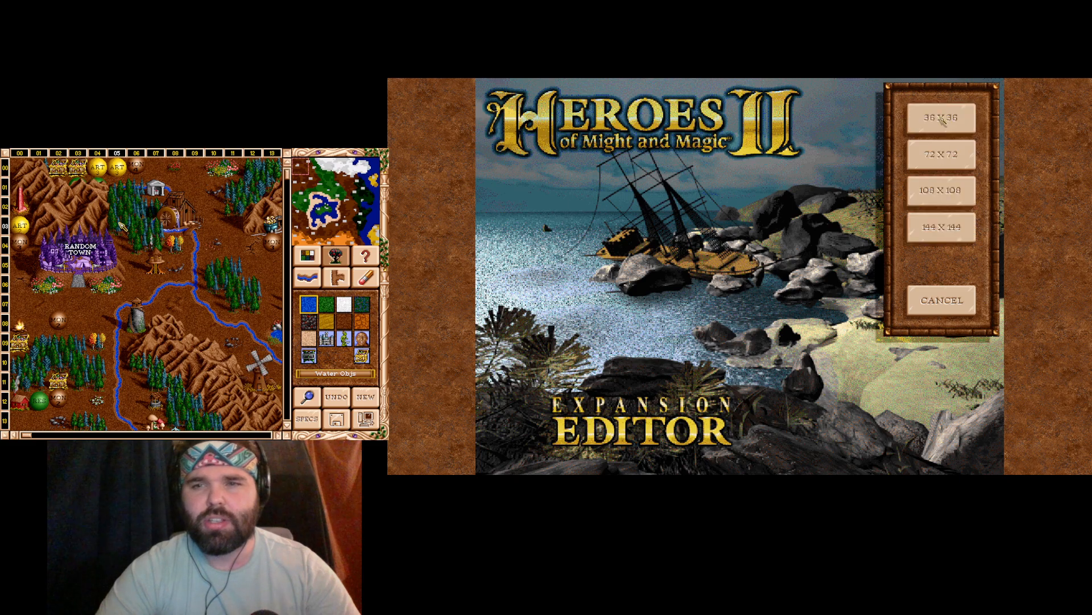
pyautogui.click(936, 161)
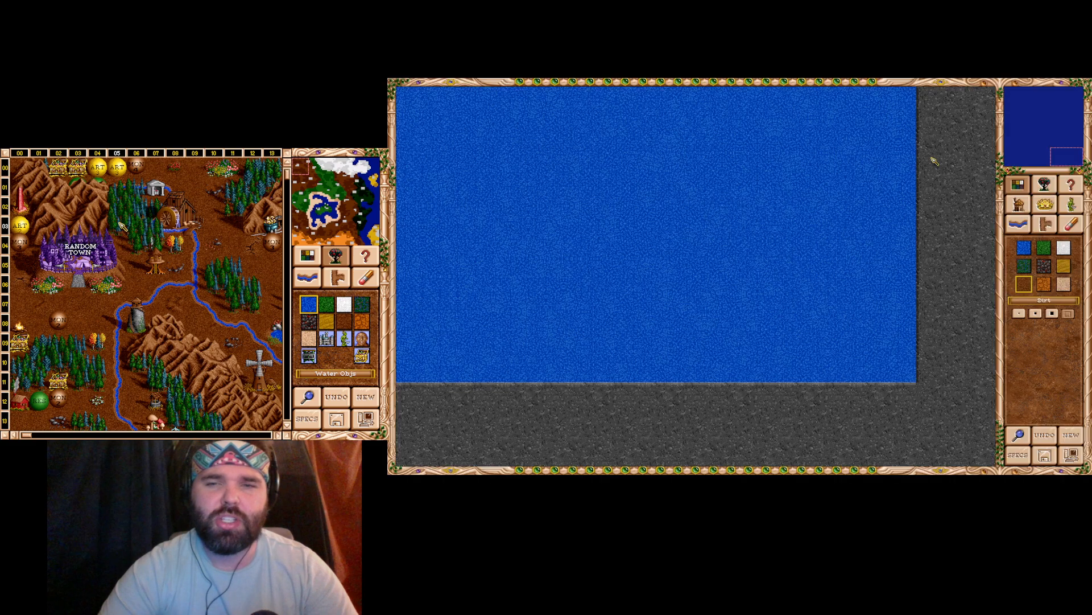
pyautogui.moveTo(1019, 109); pyautogui.dragTo(1016, 97)
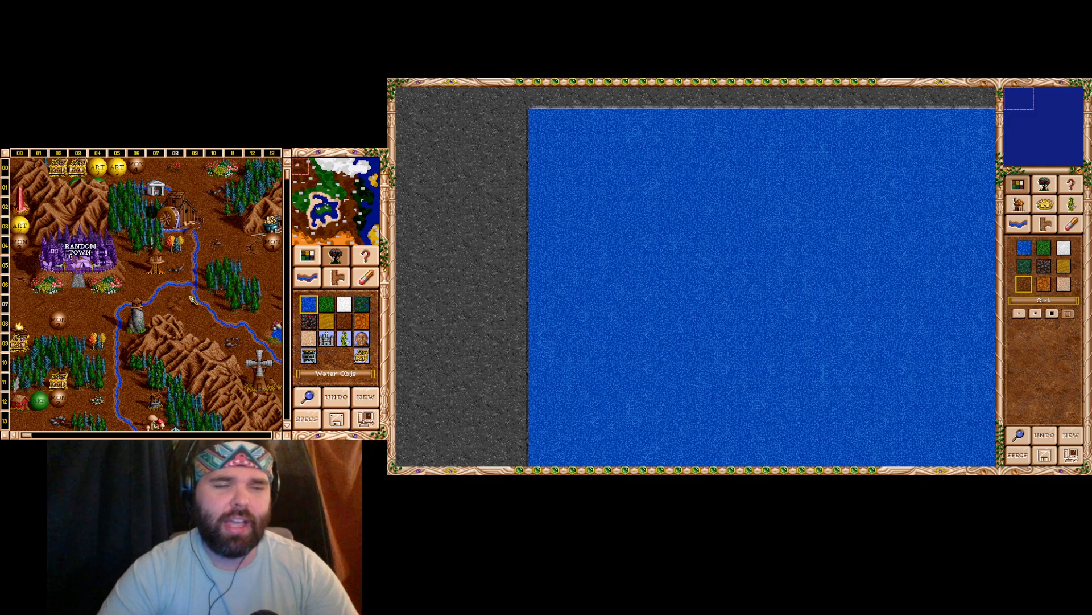
# - Examine the reference map's southeastern desert castle area and its northwestern corner around the random town
pyautogui.moveTo(311, 169); pyautogui.dragTo(373, 244)
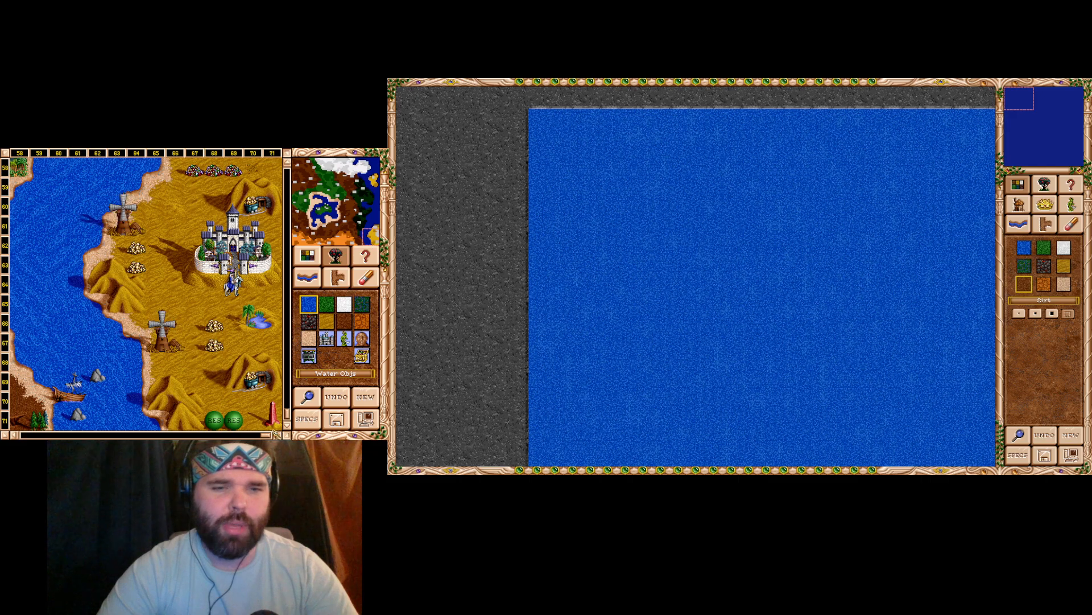
pyautogui.rightClick(273, 414)
pyautogui.rightClick(274, 414)
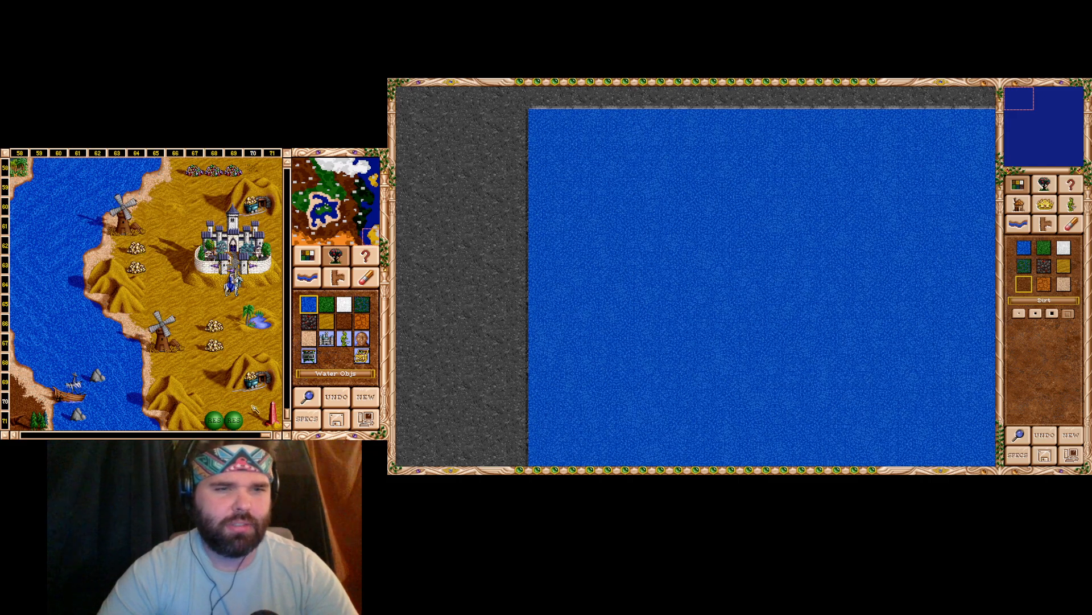
pyautogui.click(15, 435)
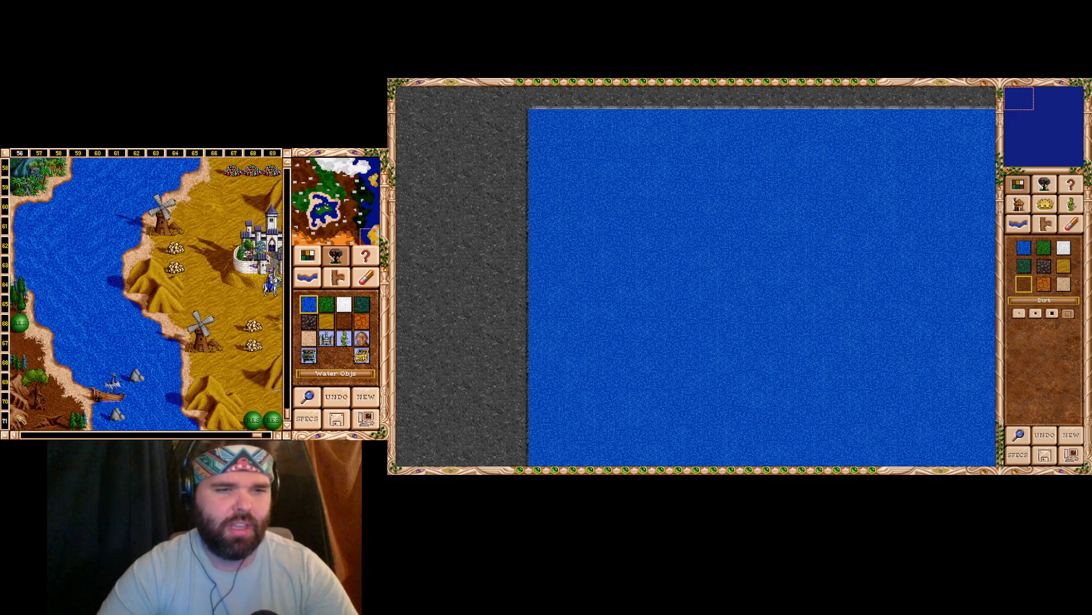
pyautogui.click(287, 162)
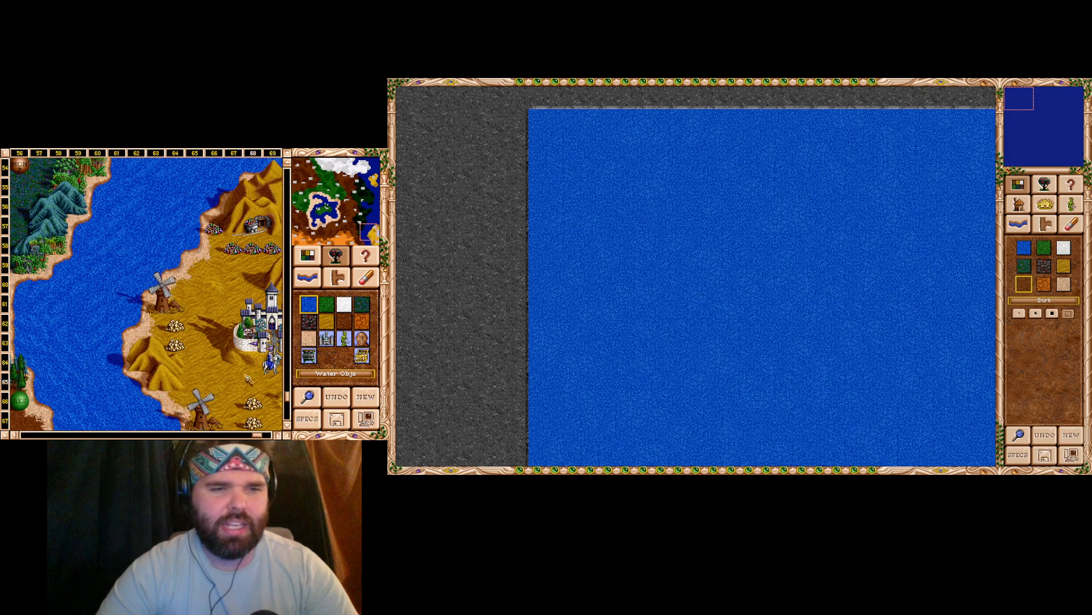
pyautogui.click(358, 224)
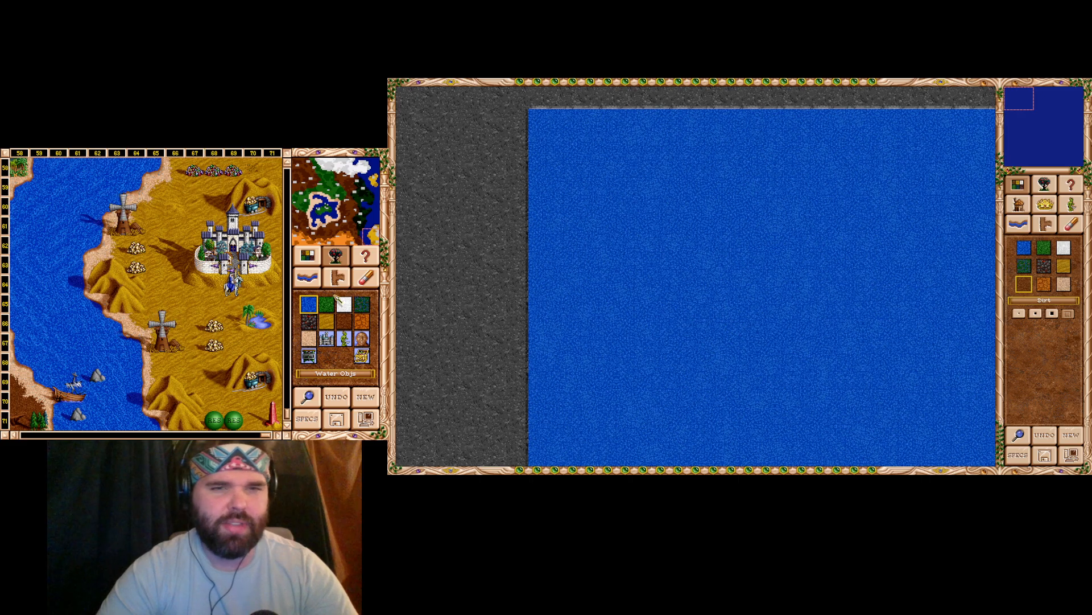
pyautogui.moveTo(322, 184); pyautogui.dragTo(299, 166)
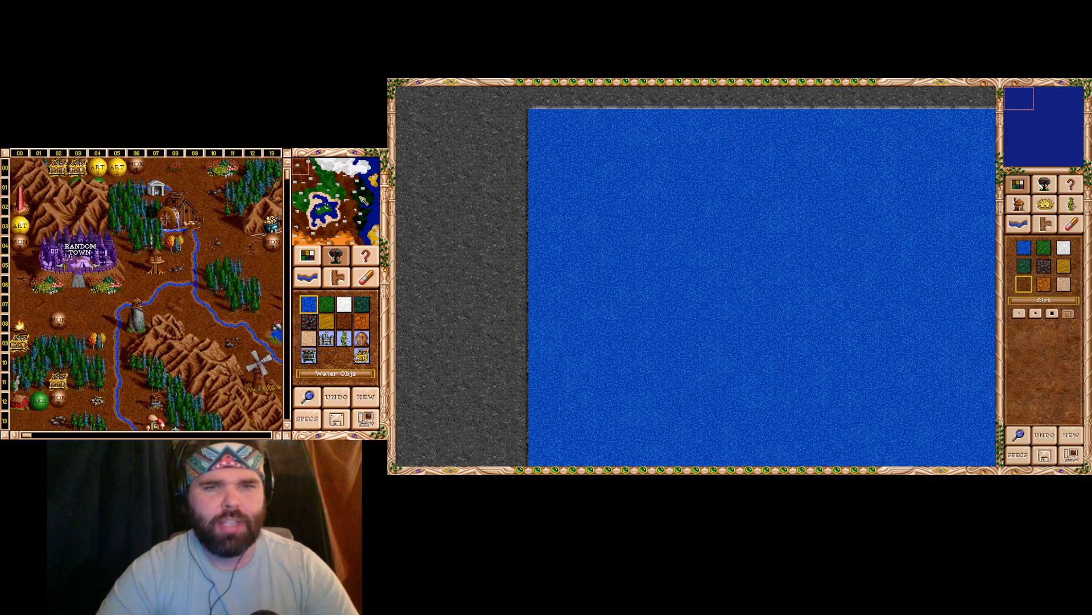
pyautogui.moveTo(387, 212)
pyautogui.moveTo(303, 170); pyautogui.dragTo(292, 163)
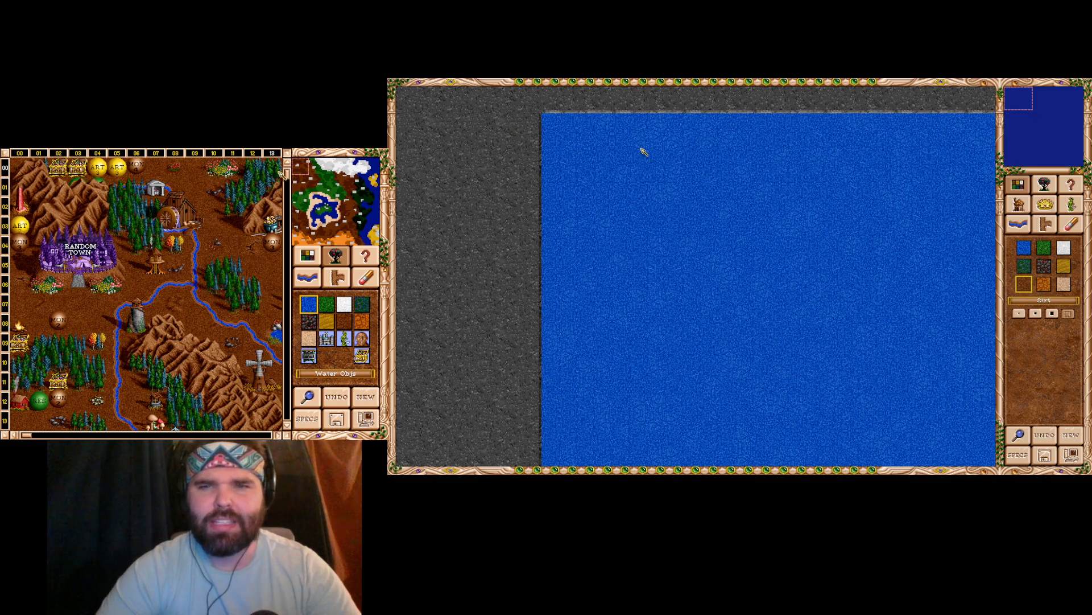
# - Fill the whole new map with dirt terrain
pyautogui.moveTo(912, 406); pyautogui.dragTo(923, 372)
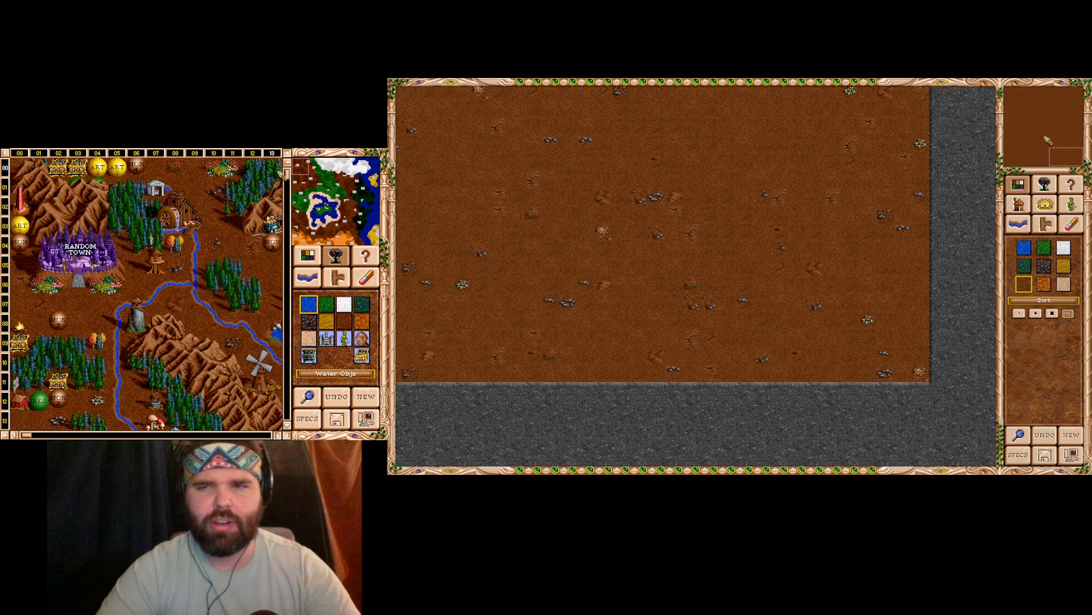
pyautogui.moveTo(1035, 119); pyautogui.dragTo(1017, 94)
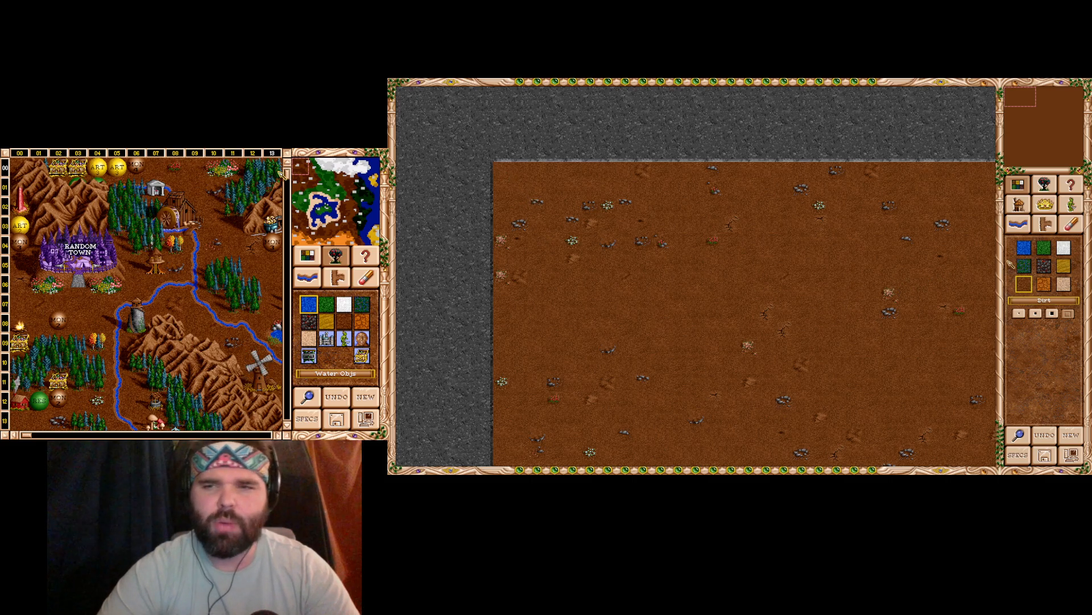
# - Place a small brown dirt mountain flush in the northwest corner of the new map
pyautogui.click(1045, 186)
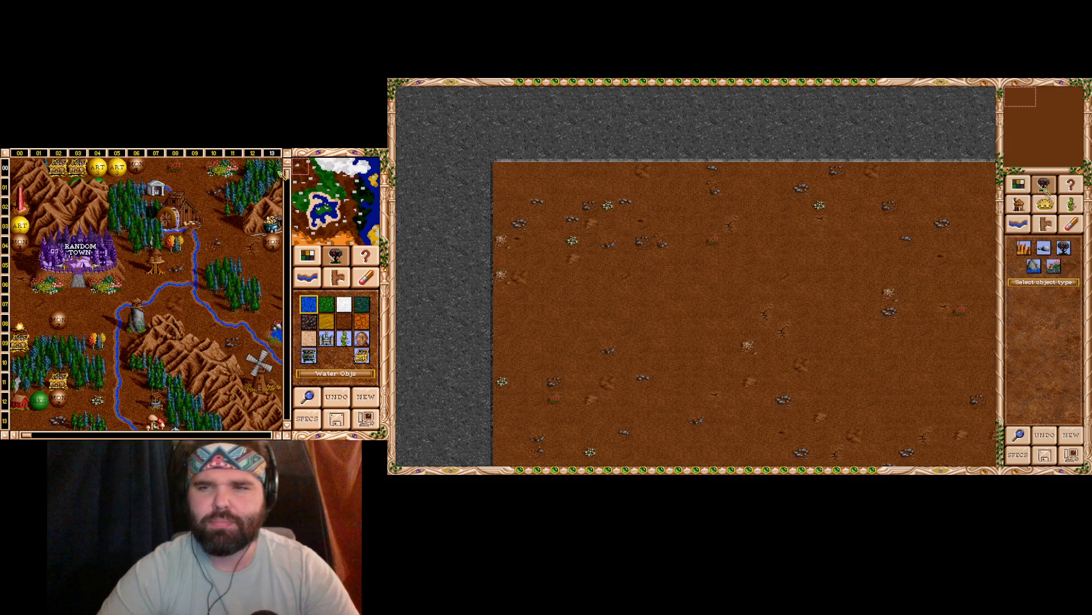
pyautogui.click(1026, 249)
pyautogui.scroll(-4, 831, 261)
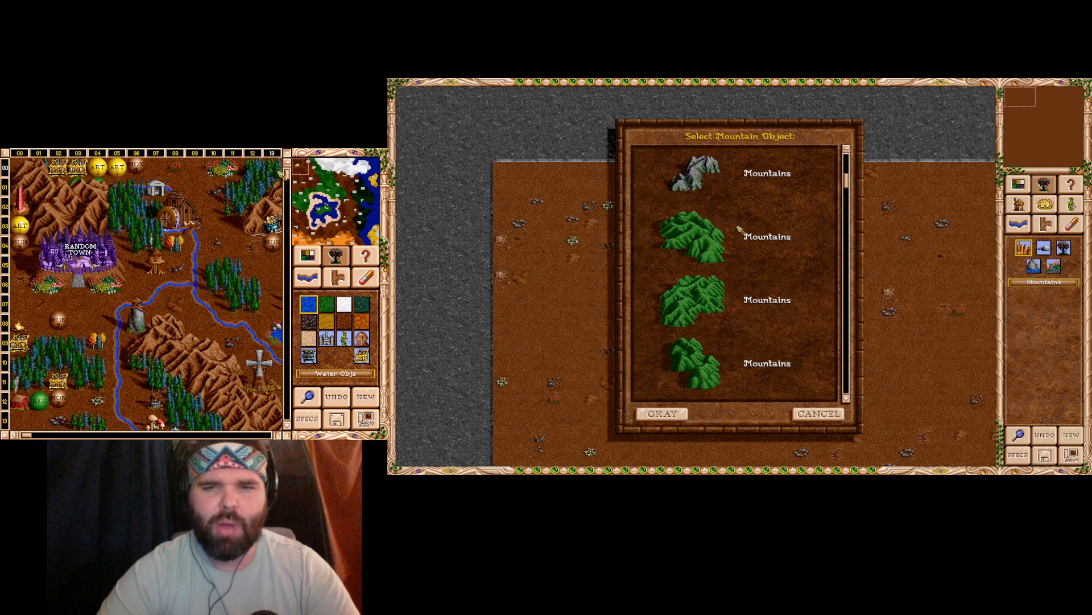
pyautogui.scroll(-6, 754, 236)
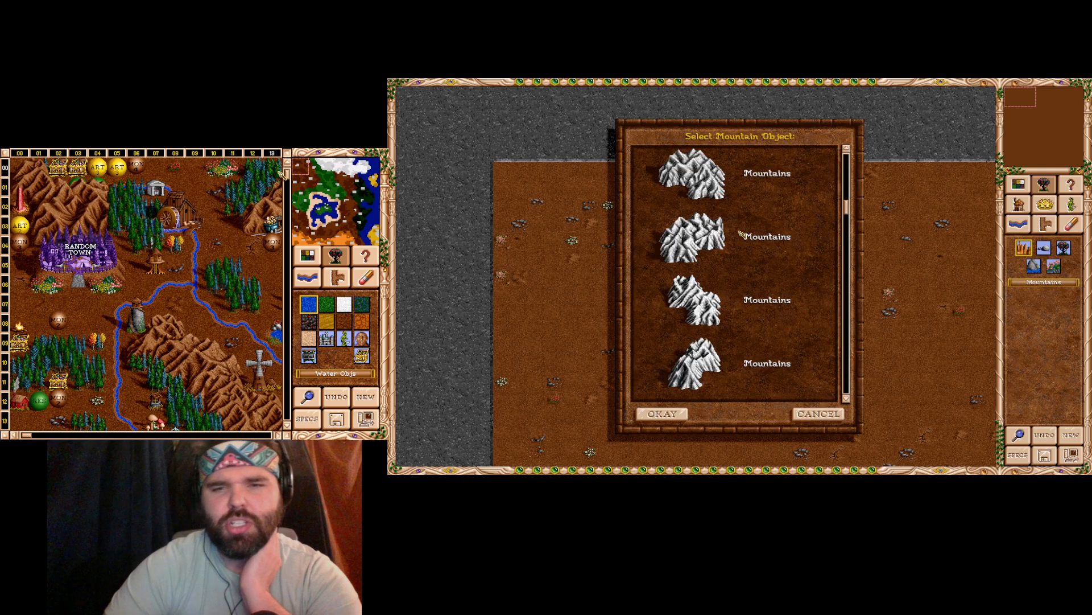
pyautogui.scroll(-4, 752, 231)
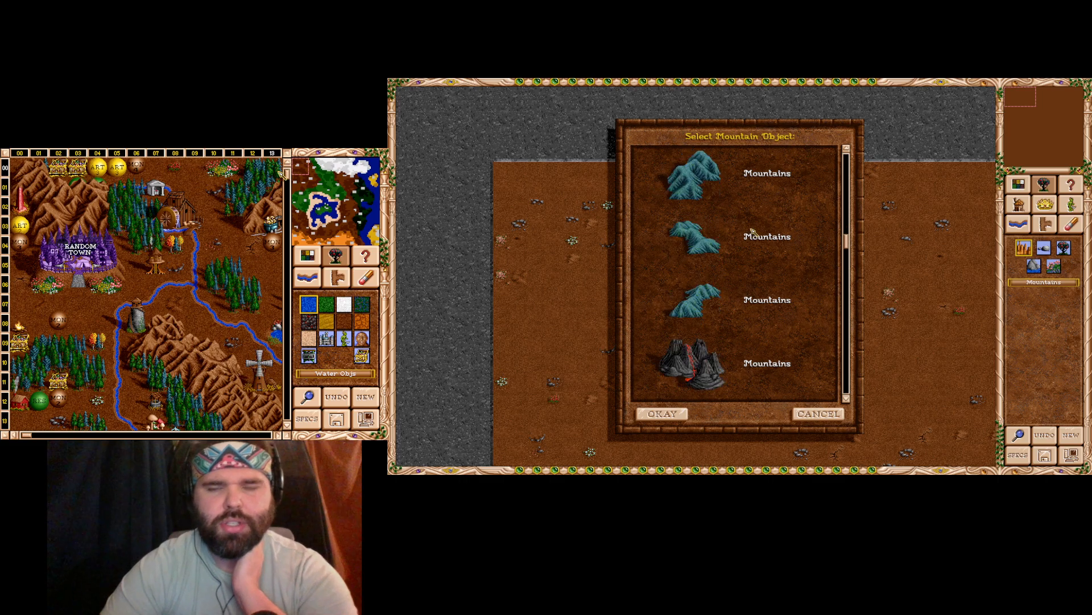
pyautogui.scroll(-6, 752, 236)
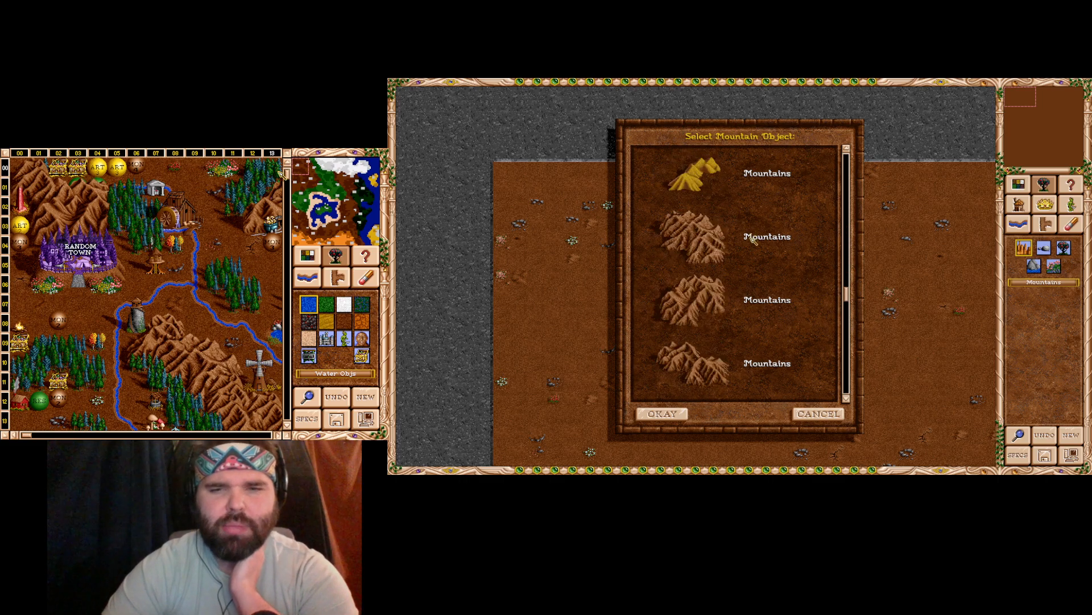
pyautogui.scroll(-1, 751, 238)
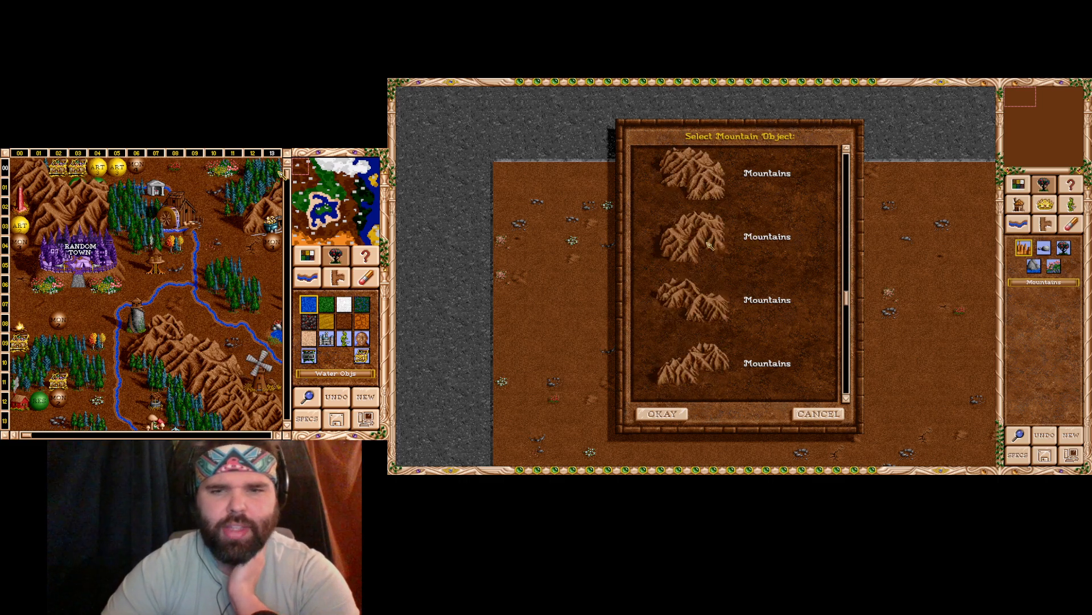
pyautogui.scroll(-2, 726, 305)
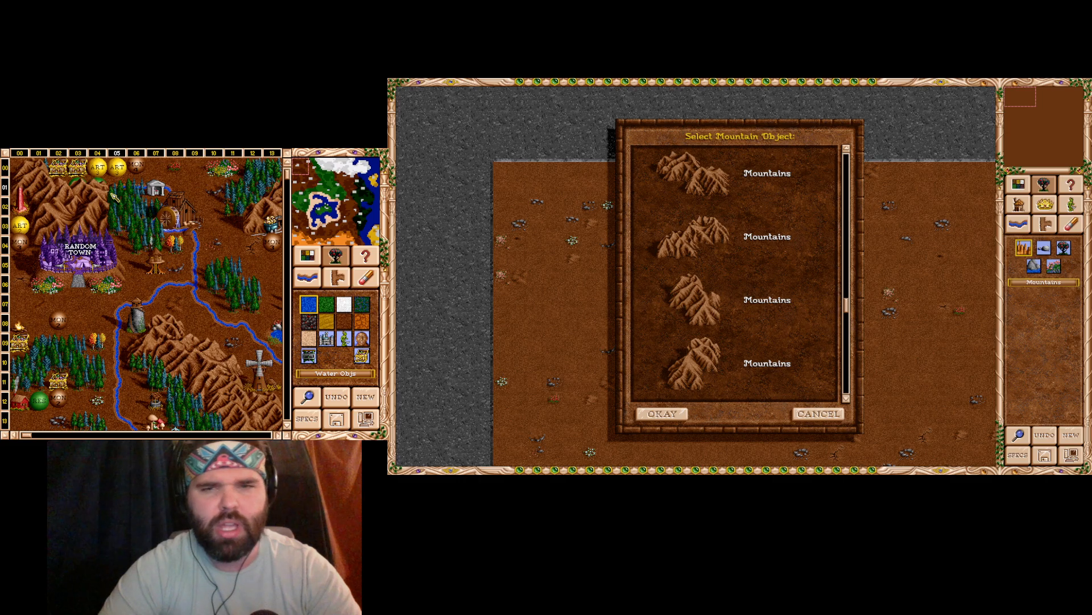
pyautogui.scroll(1, 735, 274)
pyautogui.scroll(1, 735, 274)
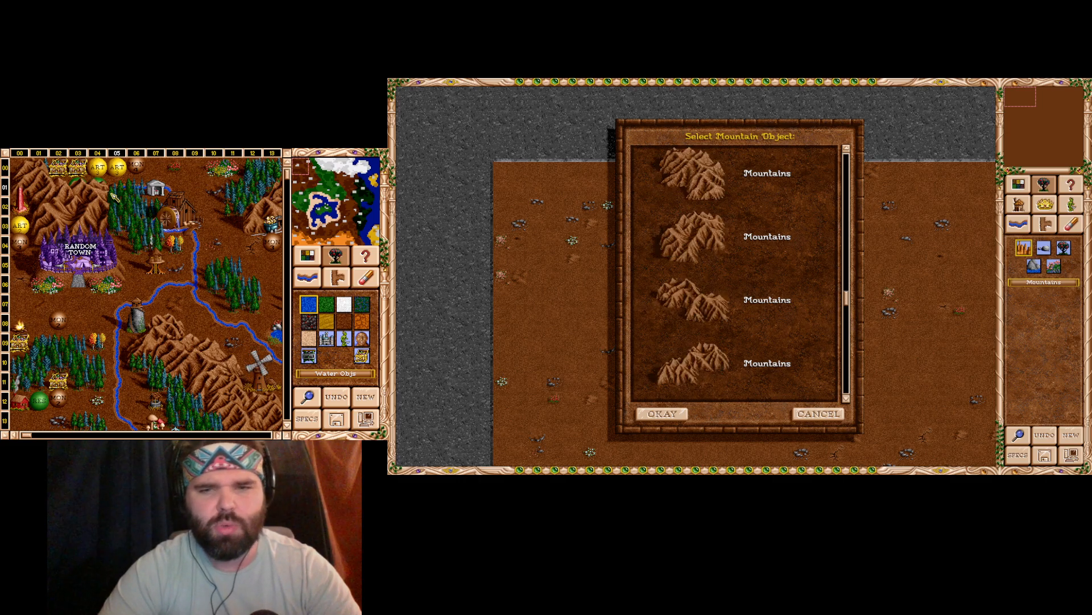
pyautogui.scroll(-1, 735, 273)
pyautogui.doubleClick(704, 367)
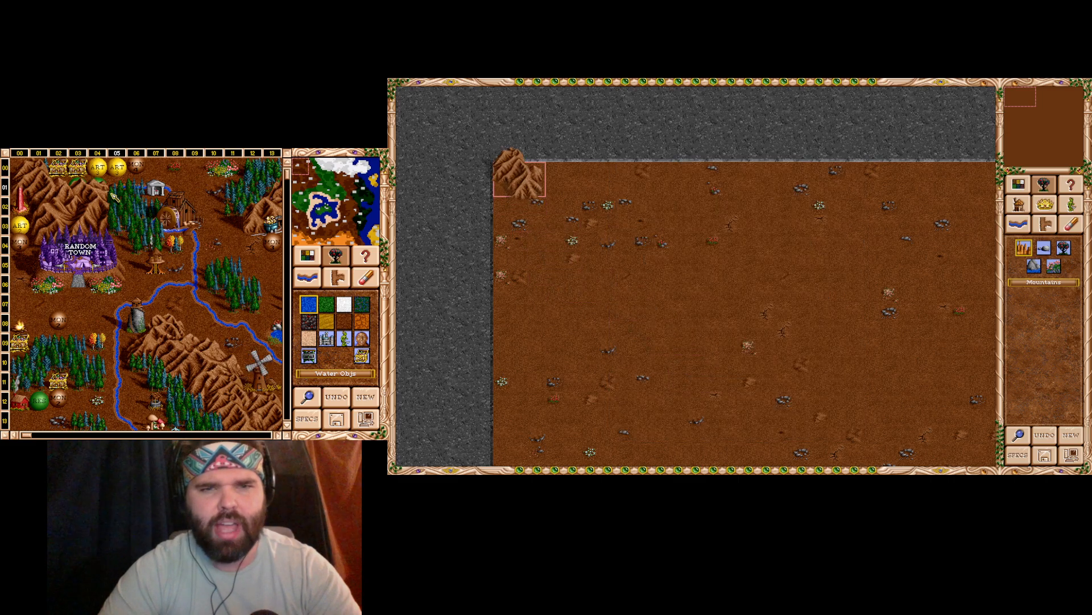
pyautogui.click(519, 179)
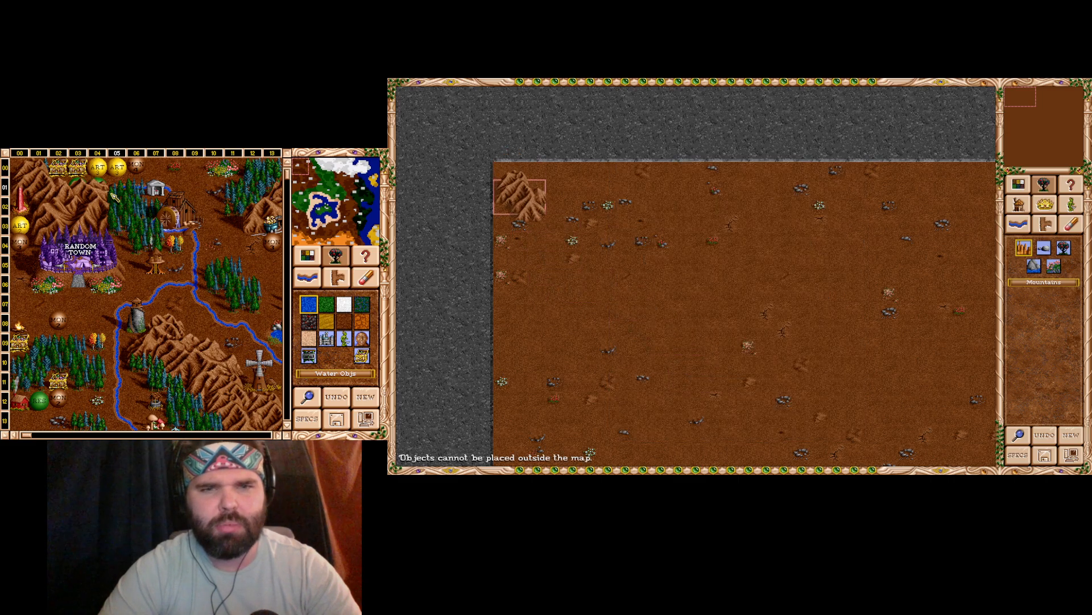
pyautogui.click(519, 197)
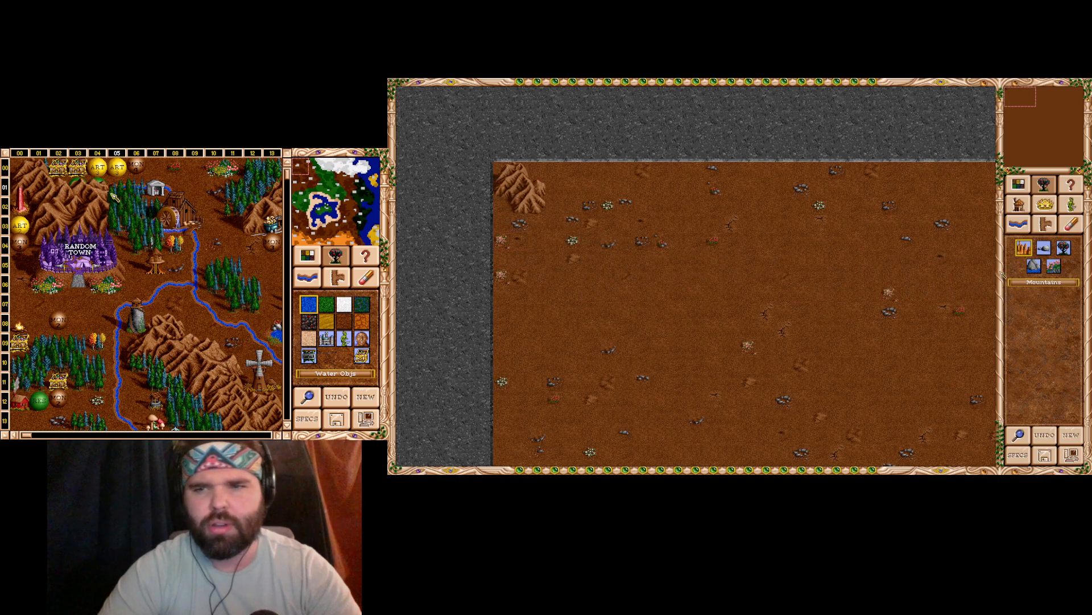
# - Place a large brown mountain directly southeast of the small corner mountain so that the two overlap
pyautogui.click(1023, 251)
pyautogui.click(732, 288)
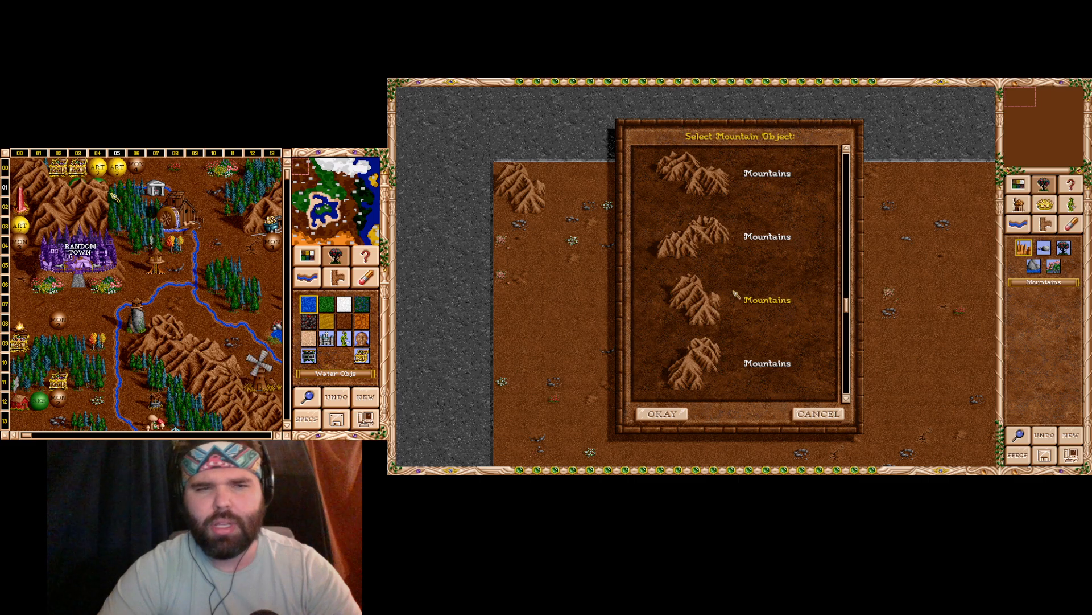
pyautogui.scroll(2, 761, 290)
pyautogui.scroll(1, 759, 293)
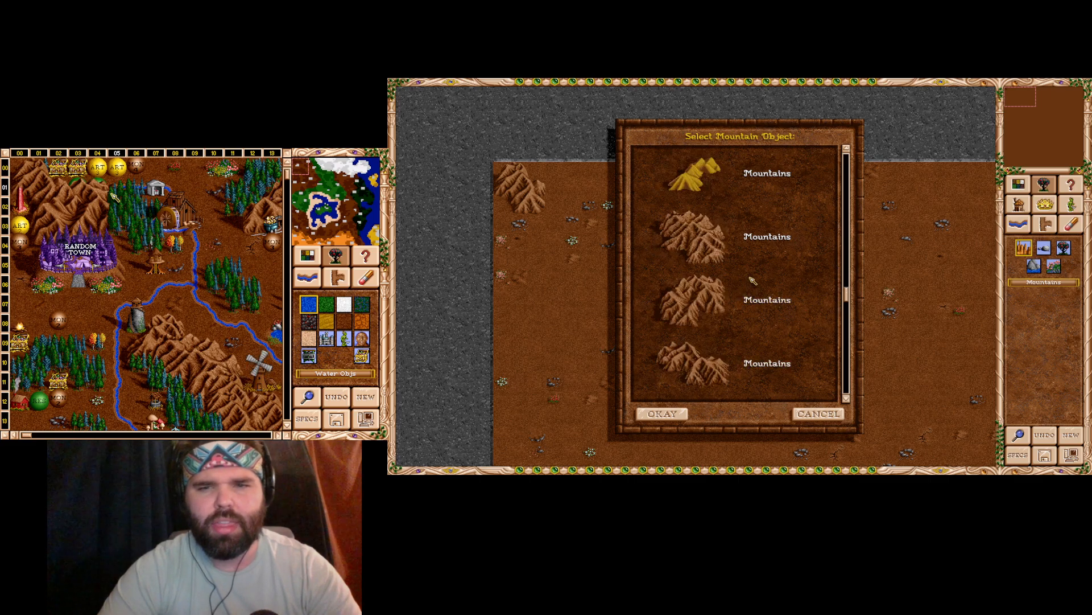
pyautogui.doubleClick(705, 309)
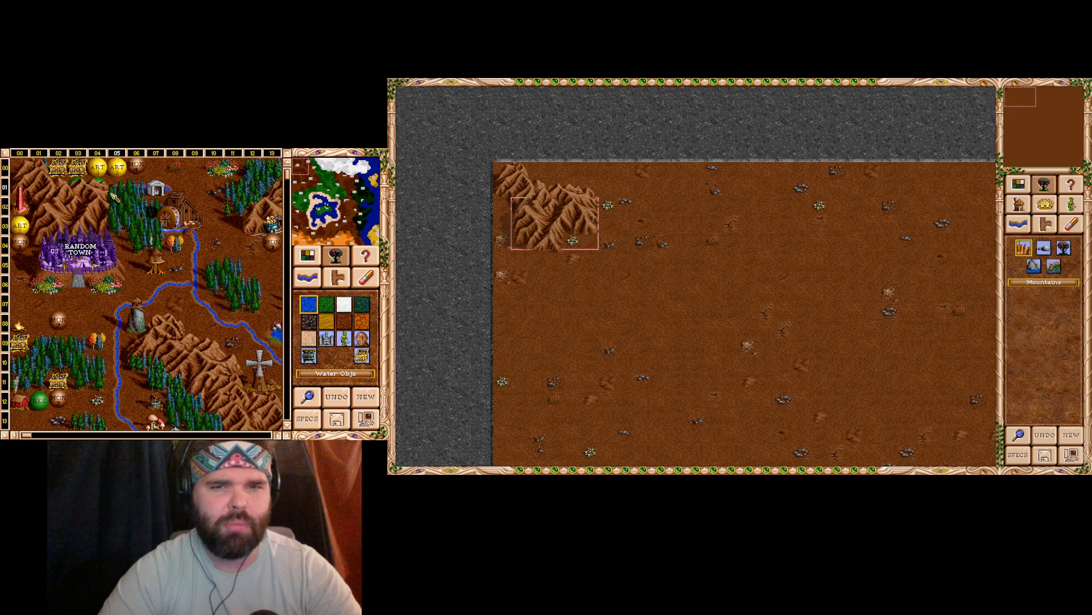
pyautogui.click(557, 230)
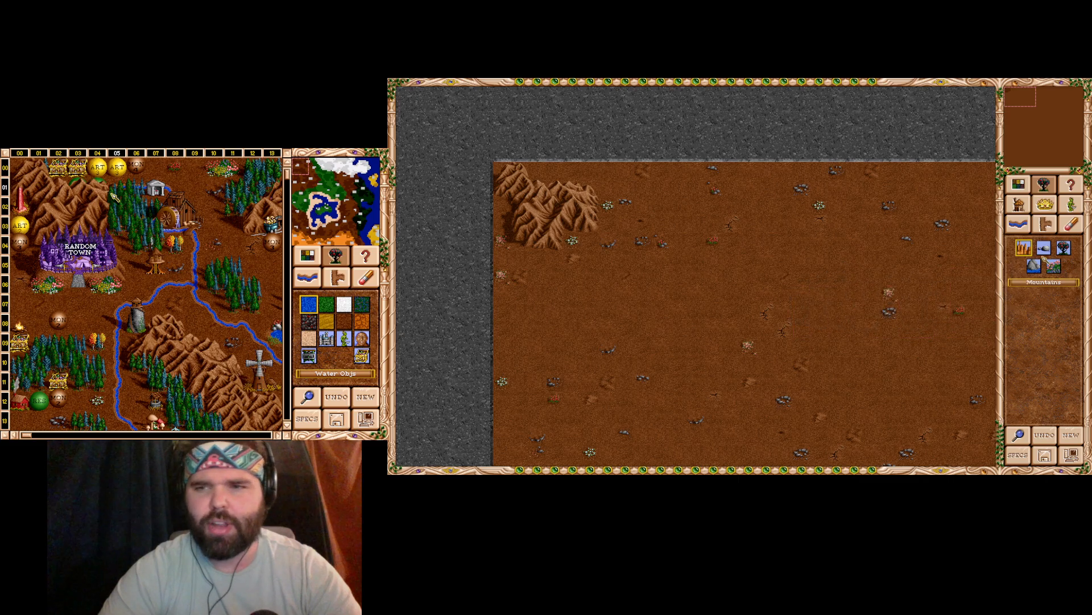
pyautogui.click(1062, 250)
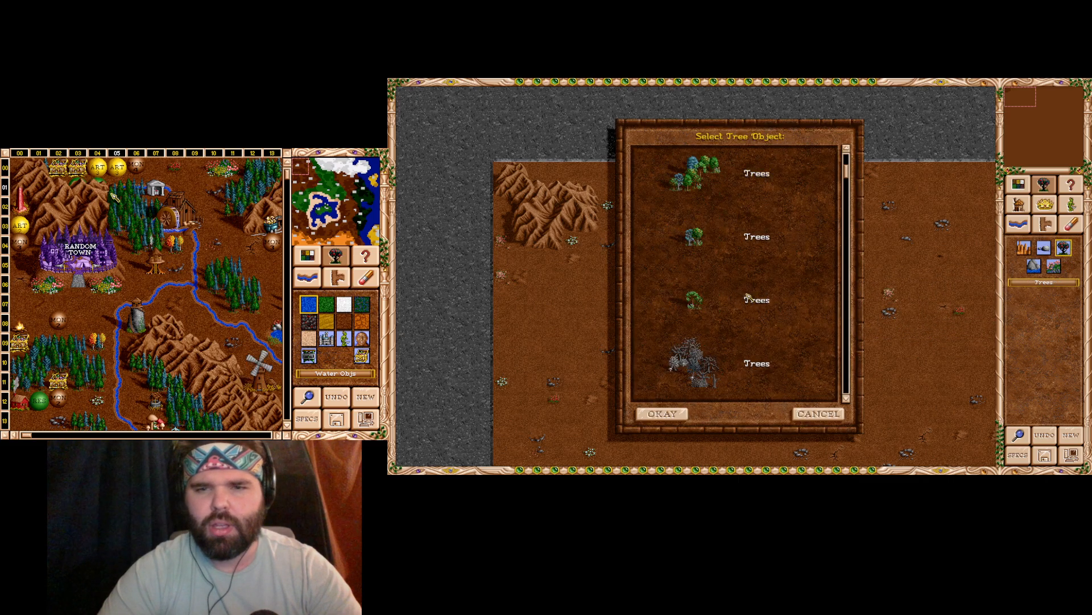
pyautogui.scroll(-2, 717, 295)
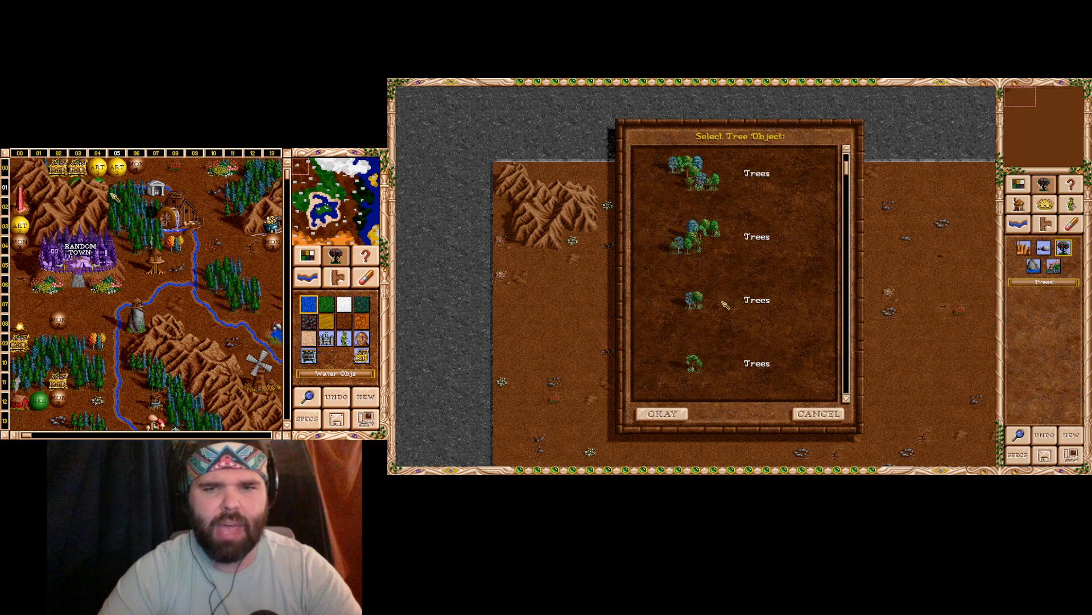
pyautogui.scroll(-3, 717, 294)
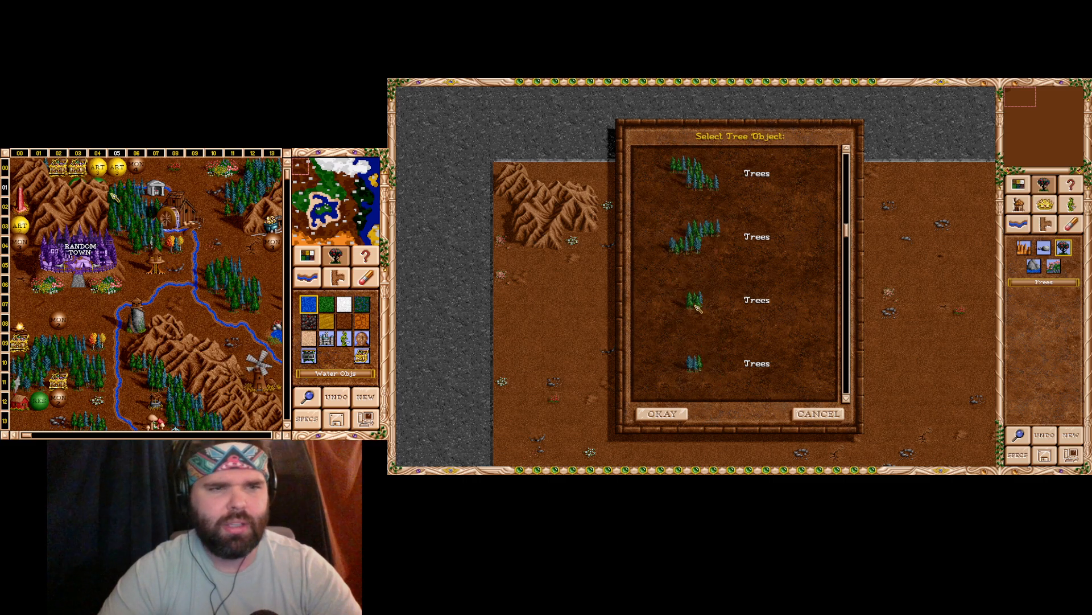
pyautogui.doubleClick(696, 306)
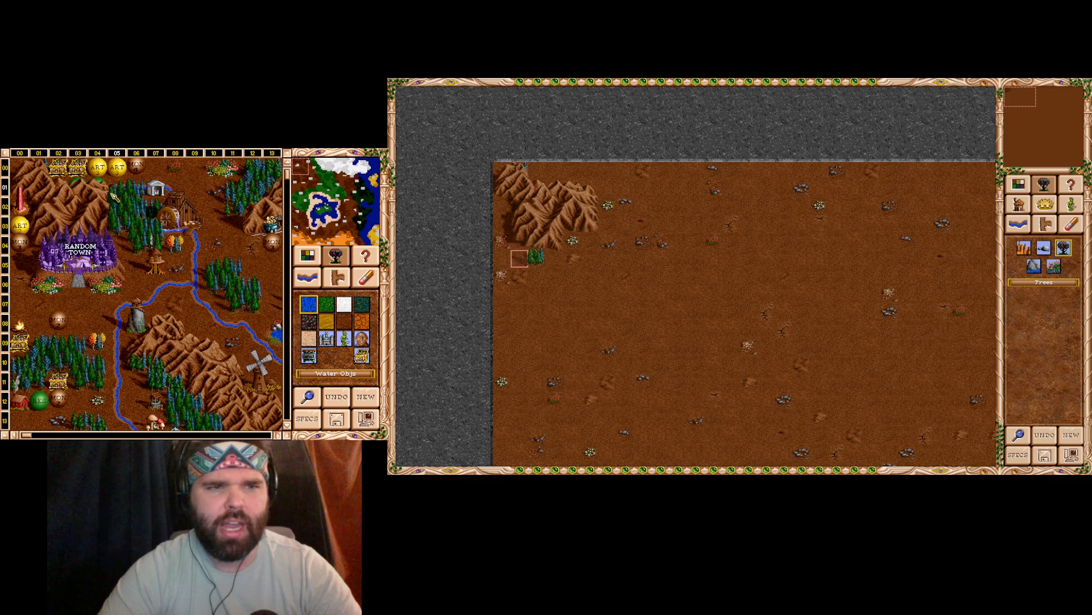
# - Place two random-resource treasures side by side on the map's north edge, just east of the small corner mountain
pyautogui.click(1019, 204)
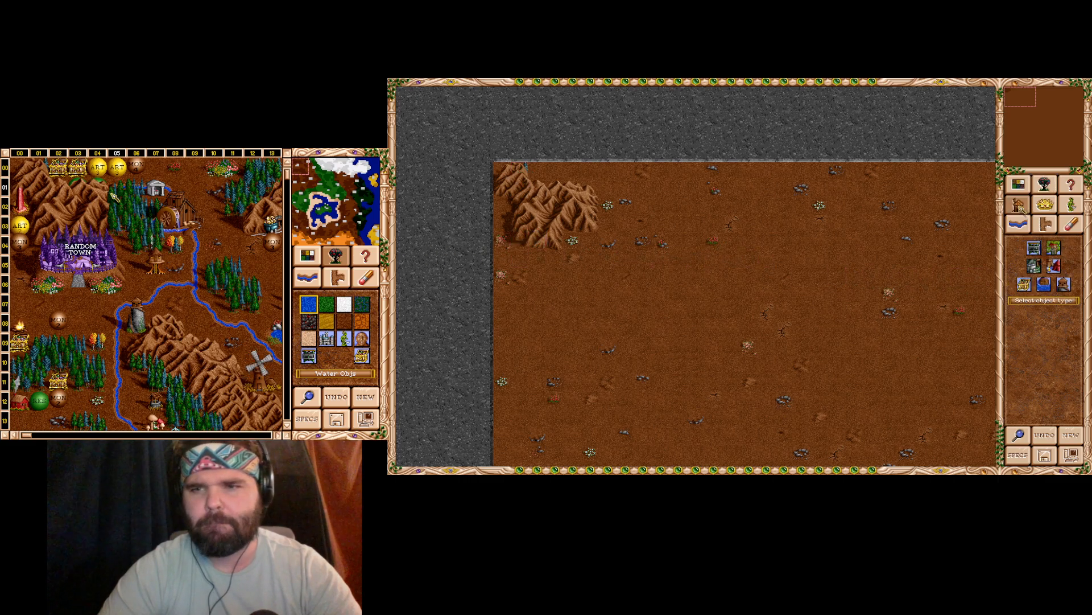
pyautogui.click(1023, 283)
pyautogui.doubleClick(716, 366)
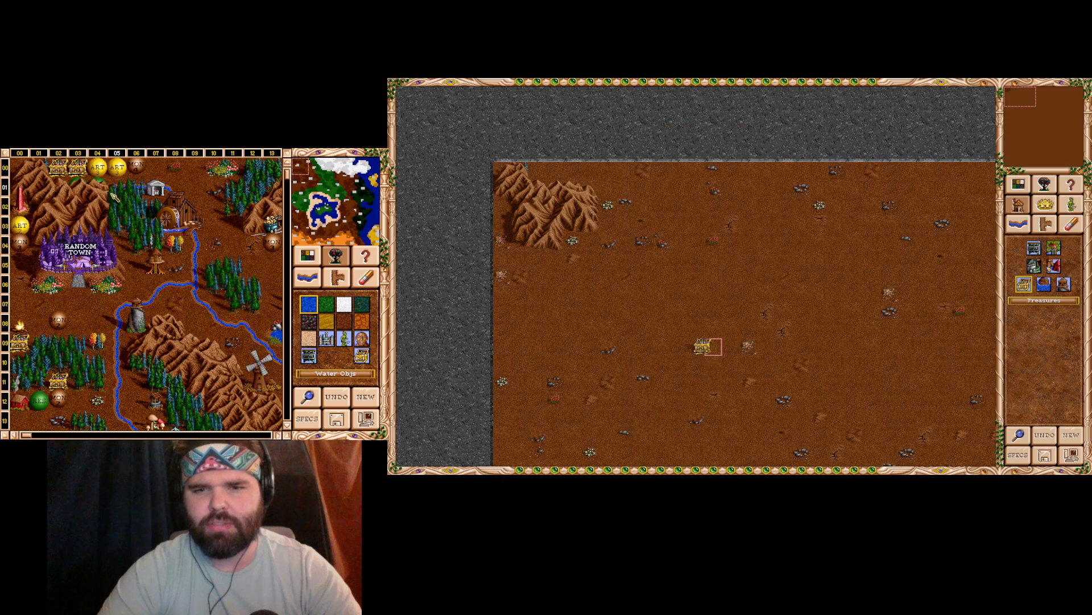
pyautogui.click(537, 170)
pyautogui.click(554, 171)
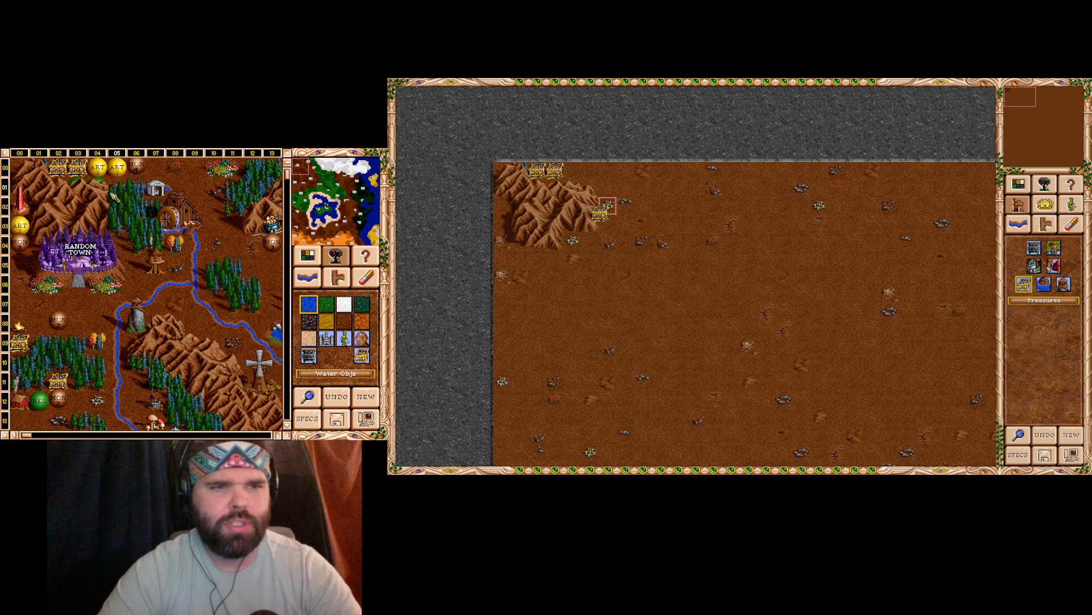
# - Place two treasure-level random artifacts side by side on the map's north edge, just east of the two treasures
pyautogui.click(1023, 284)
pyautogui.doubleClick(714, 341)
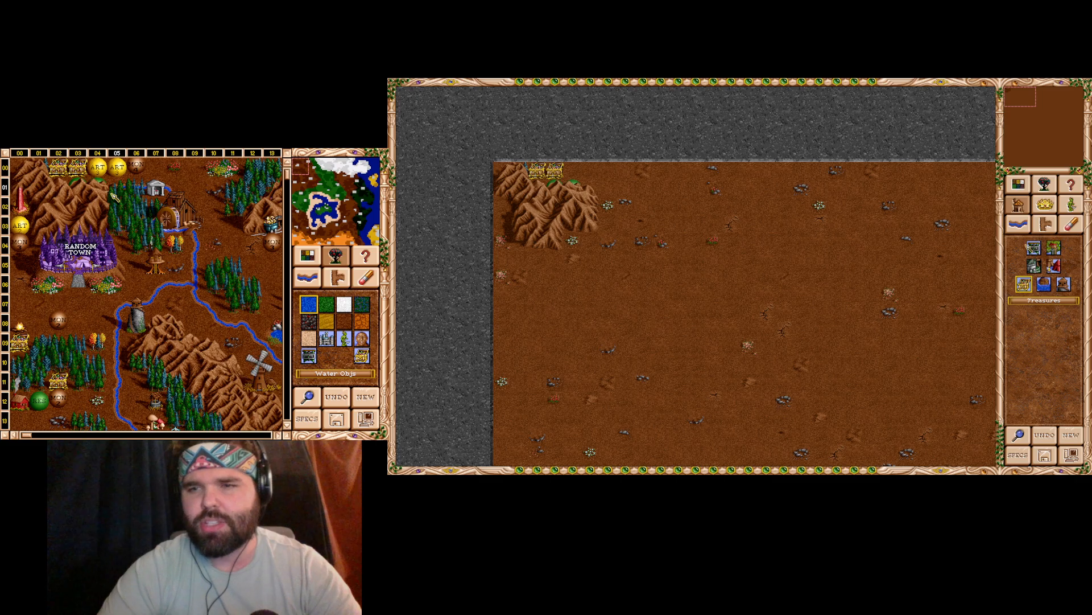
pyautogui.click(1034, 247)
pyautogui.scroll(-20, 762, 279)
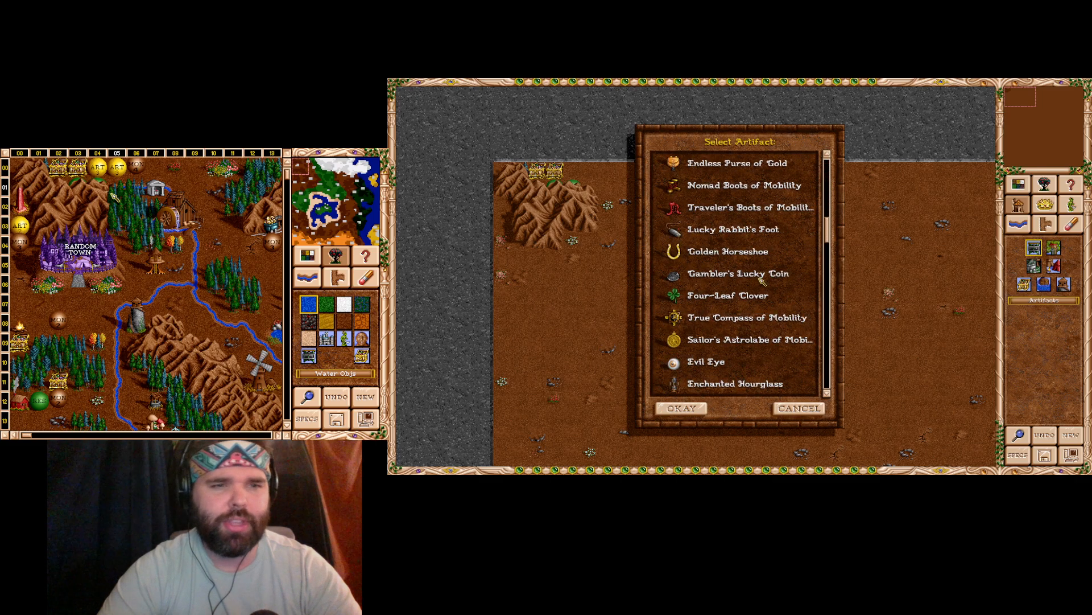
pyautogui.scroll(-20, 762, 279)
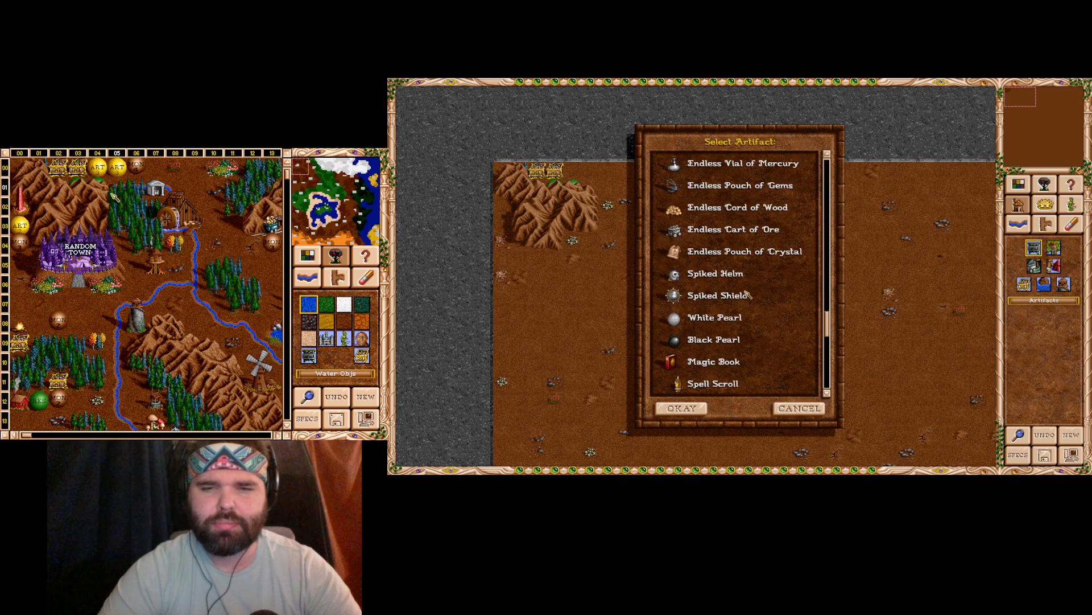
pyautogui.scroll(-20, 748, 295)
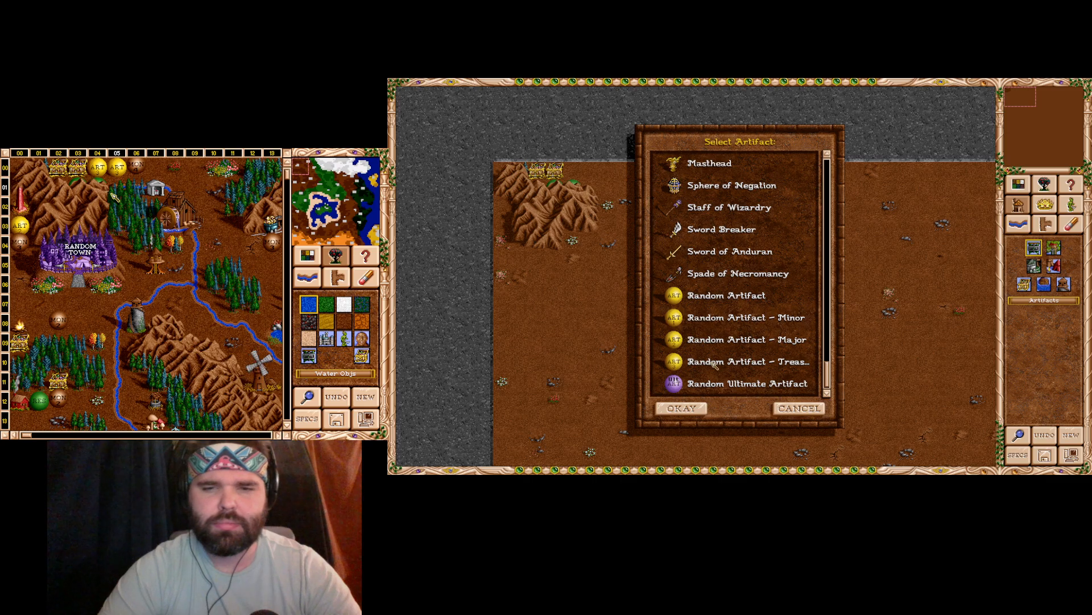
pyautogui.doubleClick(714, 363)
pyautogui.click(572, 170)
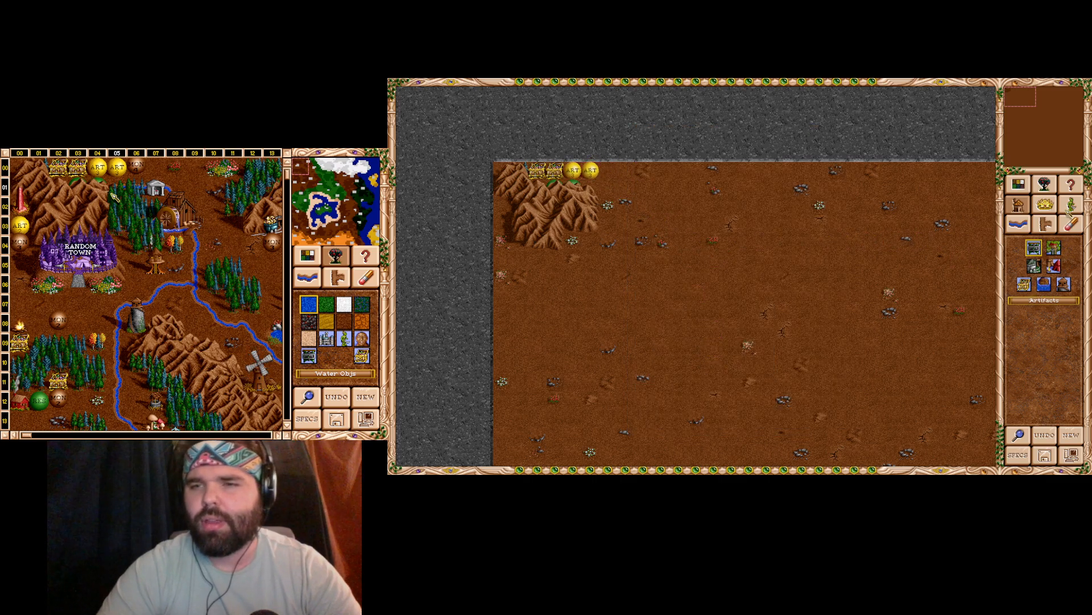
# - Place a Random Monster 4 on the map's north edge, directly east of the two artifacts
pyautogui.click(1071, 203)
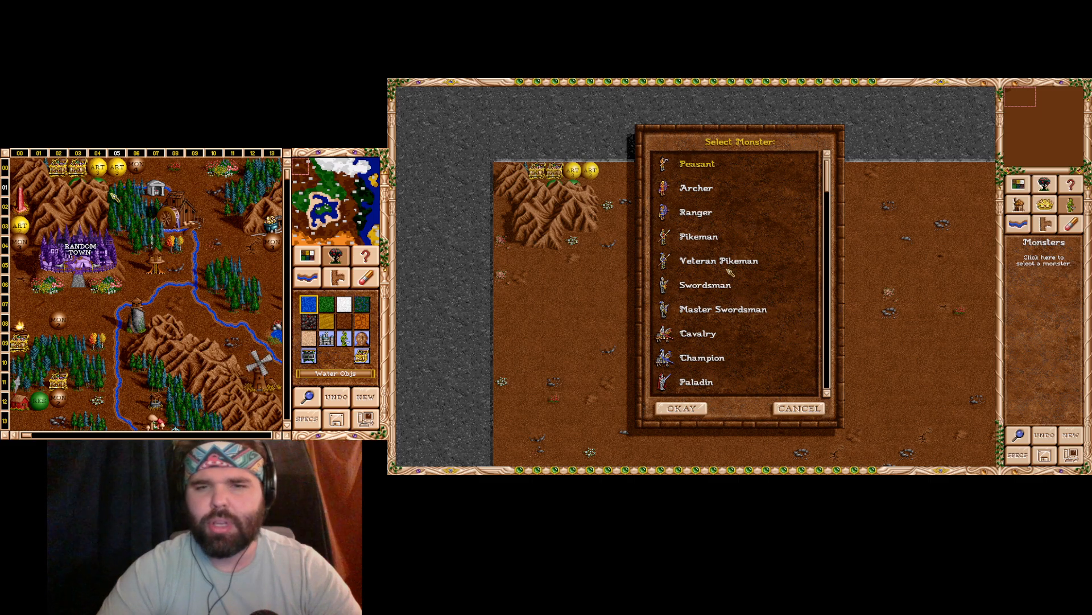
pyautogui.scroll(-10, 730, 272)
pyautogui.scroll(-12, 723, 252)
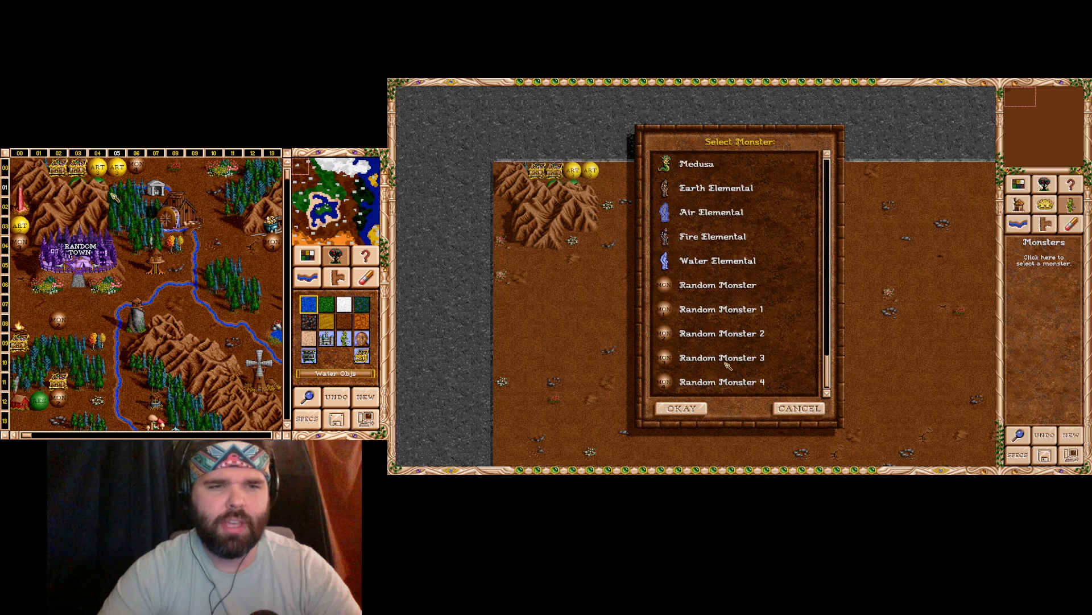
pyautogui.doubleClick(719, 381)
pyautogui.click(608, 171)
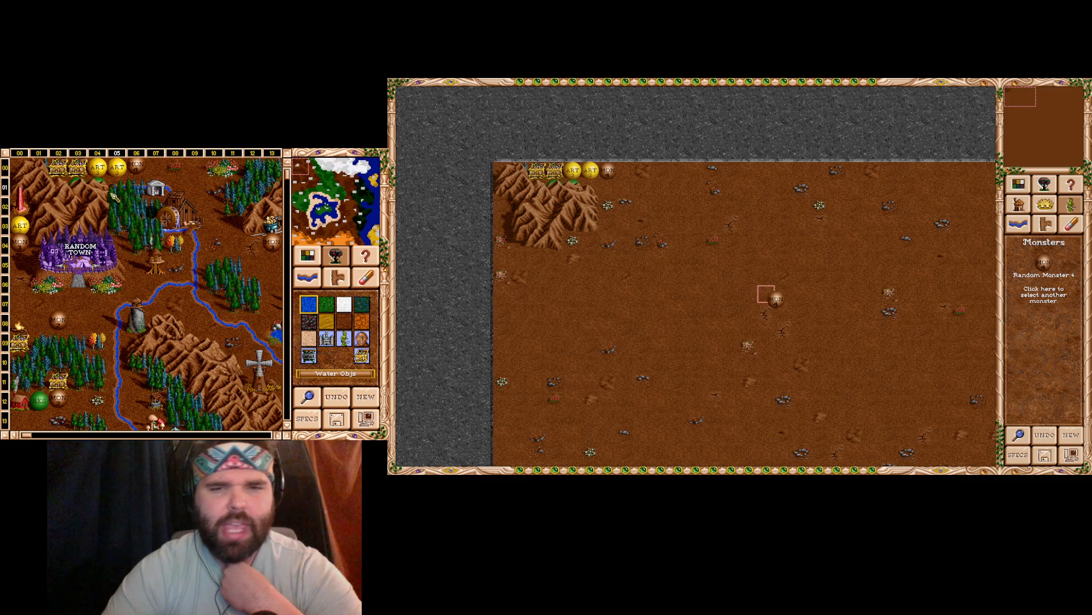
# - Place a neutral random town, not a castle, over the southern foot of the large brown mountain
pyautogui.click(1043, 209)
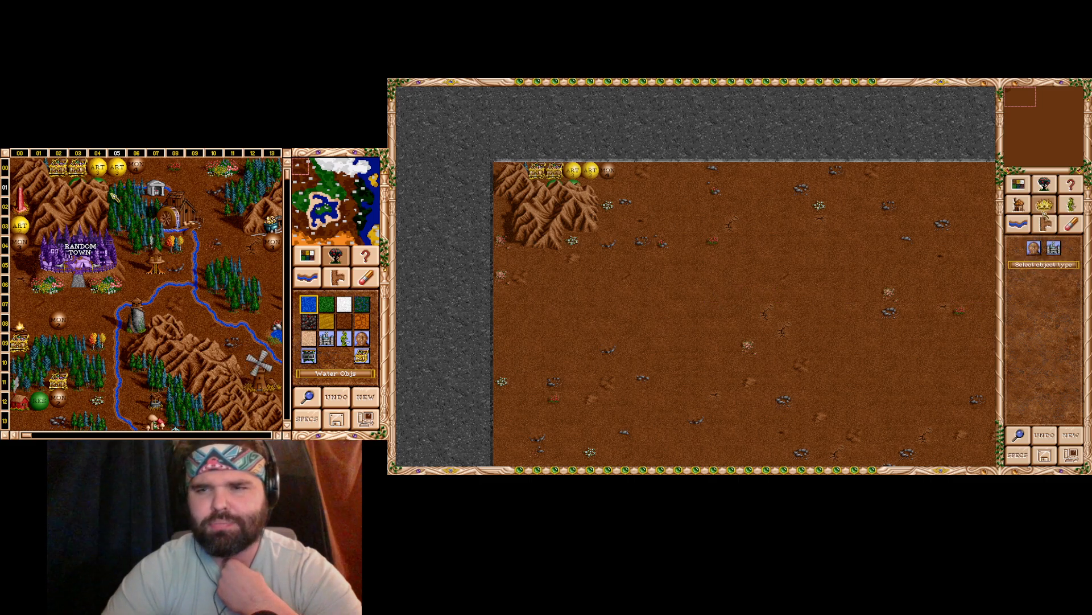
pyautogui.click(1054, 251)
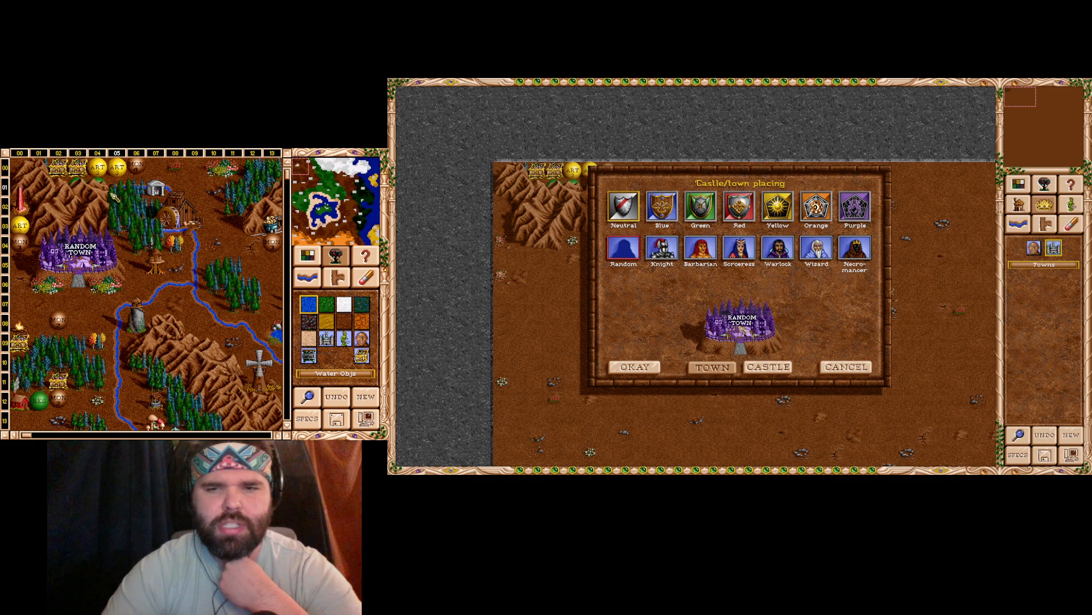
pyautogui.click(755, 368)
pyautogui.click(726, 368)
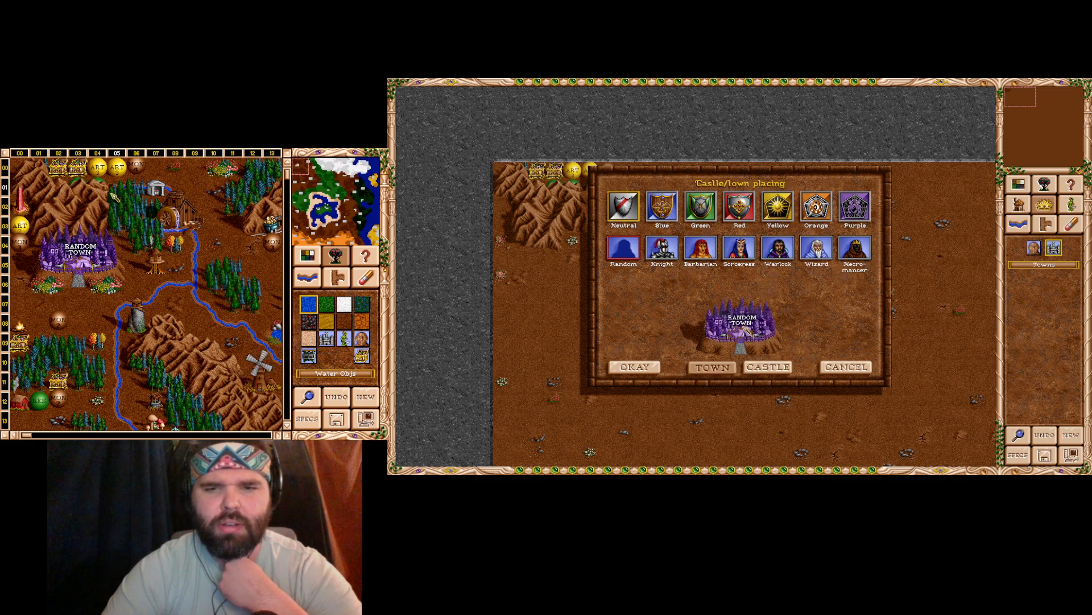
pyautogui.click(635, 367)
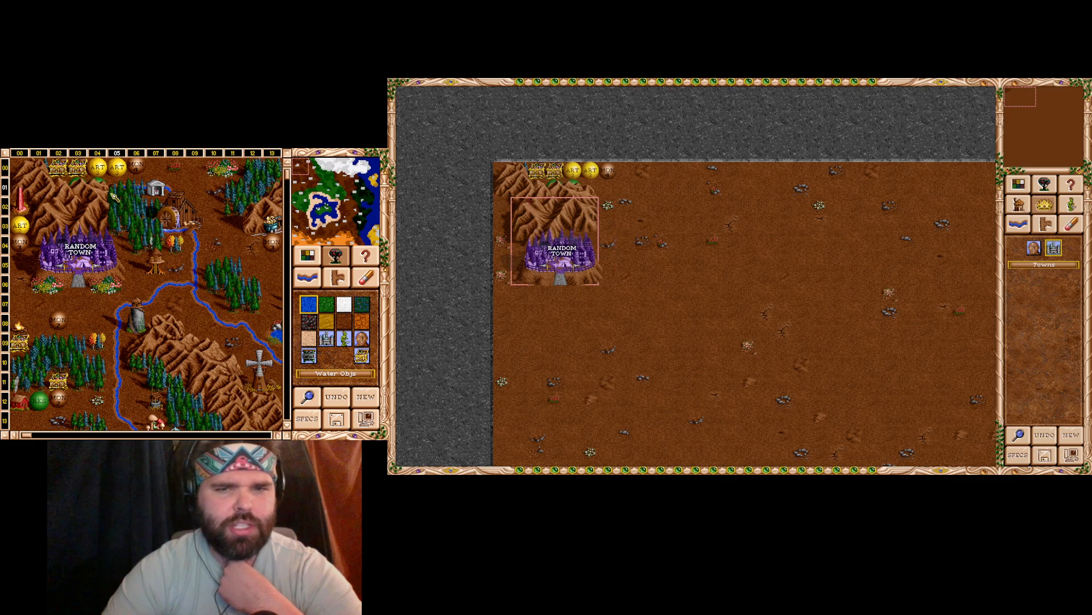
pyautogui.click(549, 235)
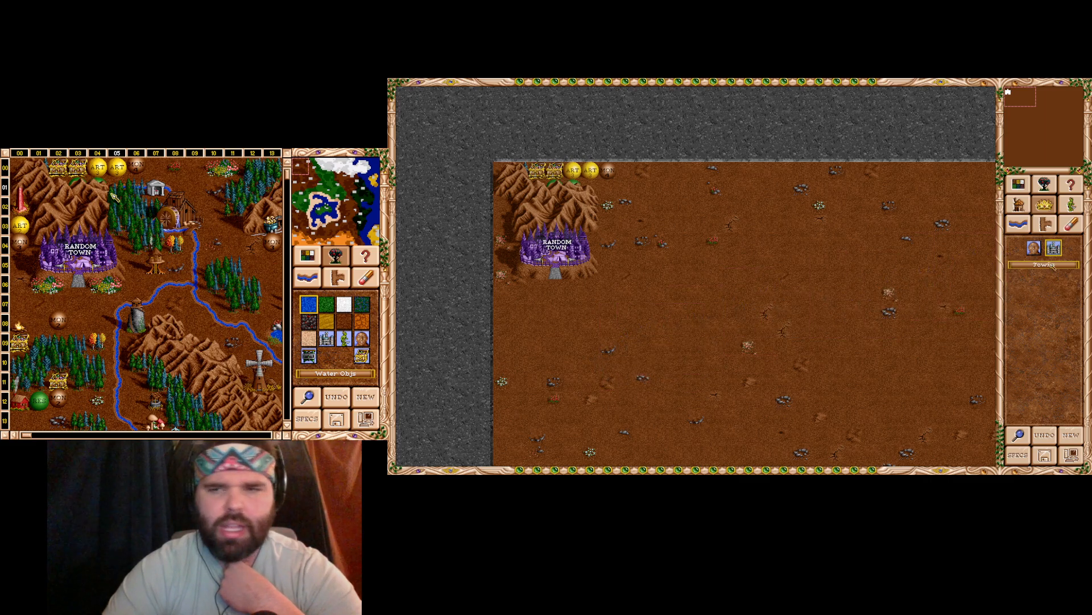
# - Place a red dirt-based obelisk on the map's west edge, against the small corner mountain as in the reference map
pyautogui.click(1019, 205)
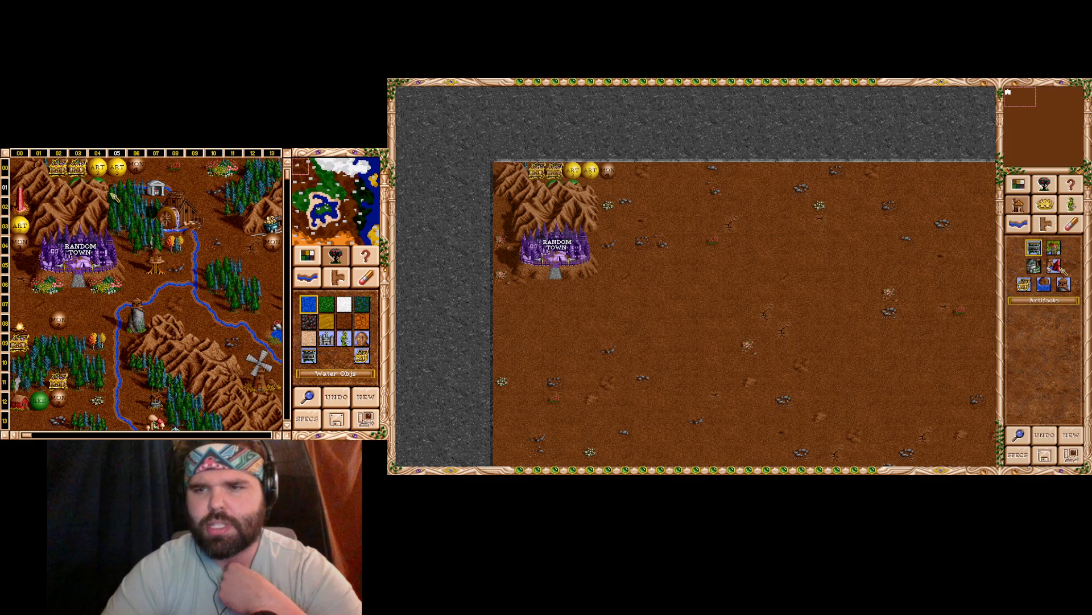
pyautogui.click(1064, 283)
pyautogui.scroll(-5, 746, 287)
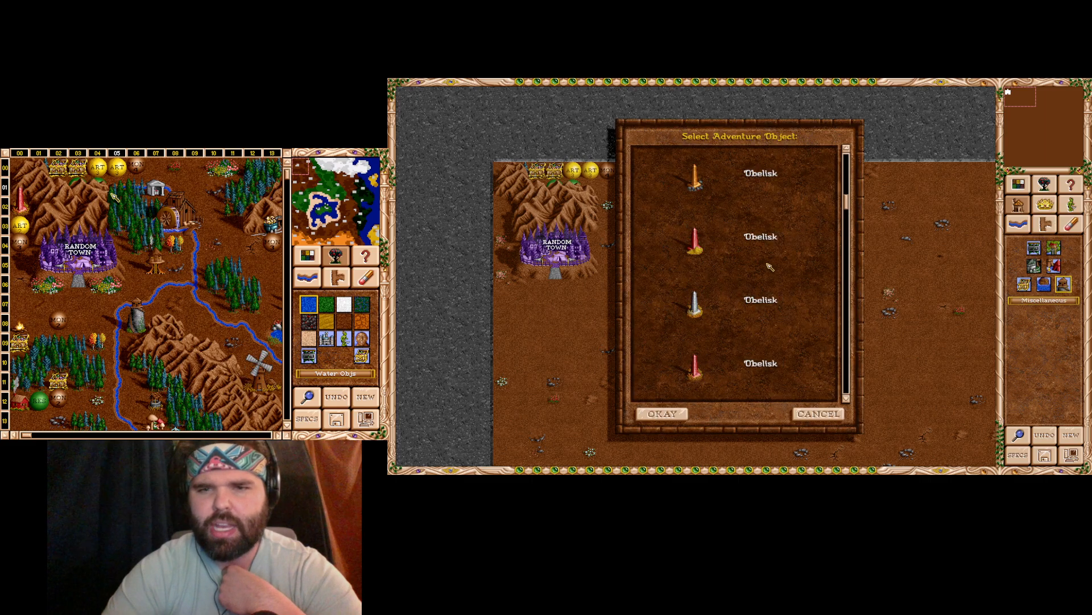
pyautogui.scroll(-6, 751, 285)
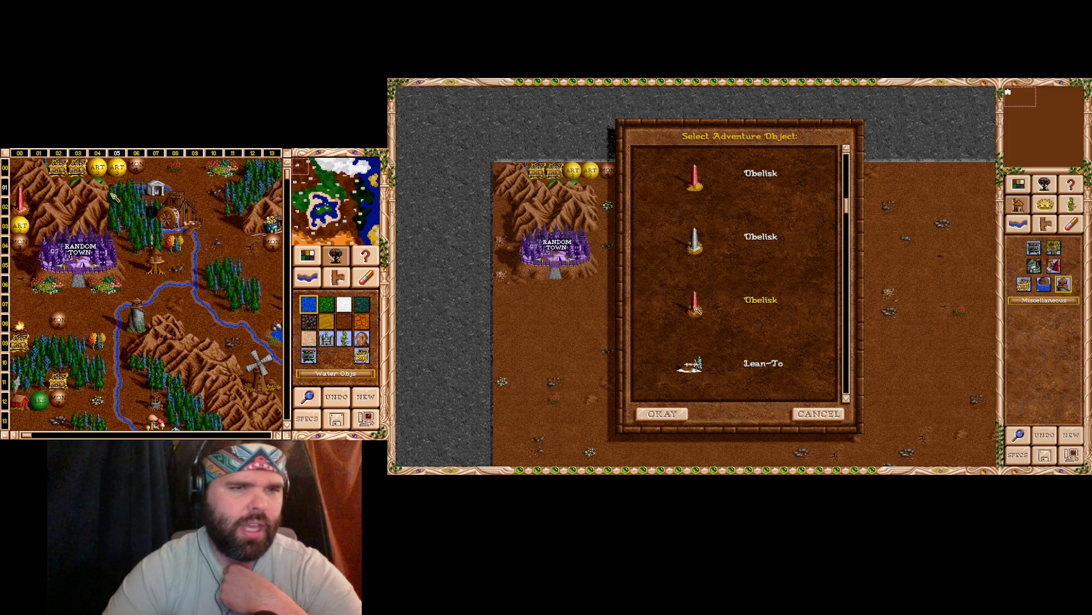
pyautogui.doubleClick(698, 313)
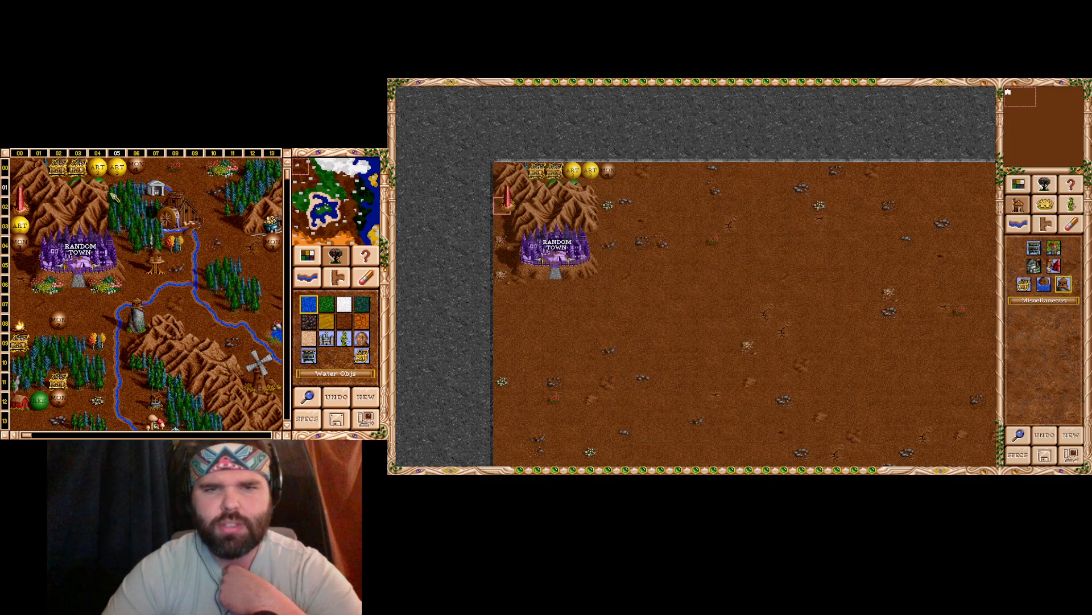
pyautogui.click(1024, 284)
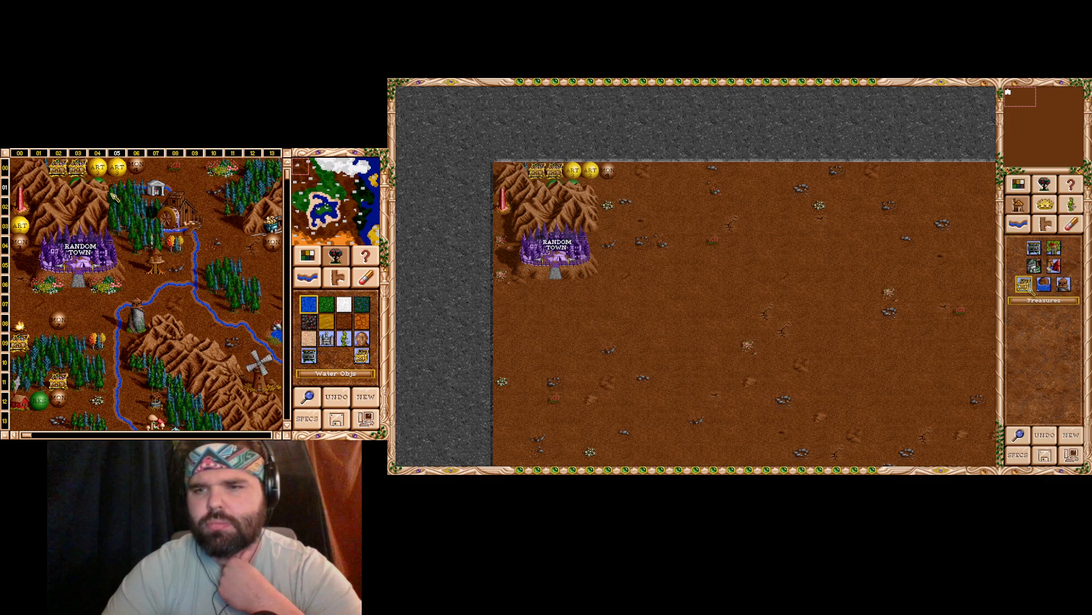
pyautogui.scroll(-2, 793, 344)
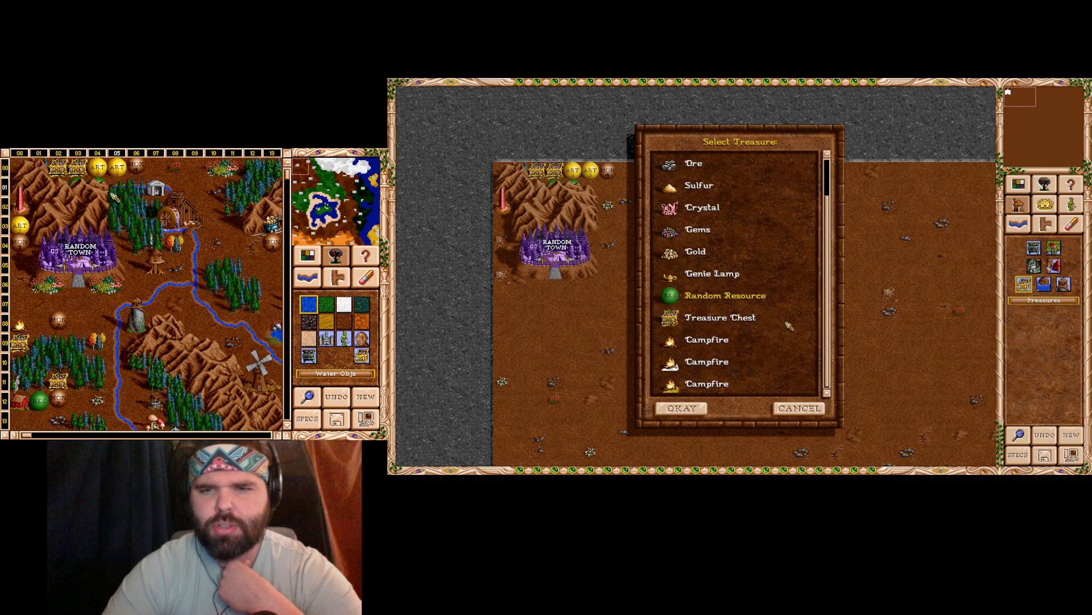
pyautogui.click(808, 408)
# - Place a major-level random artifact on the map's west edge, directly south of the obelisk
pyautogui.click(1035, 249)
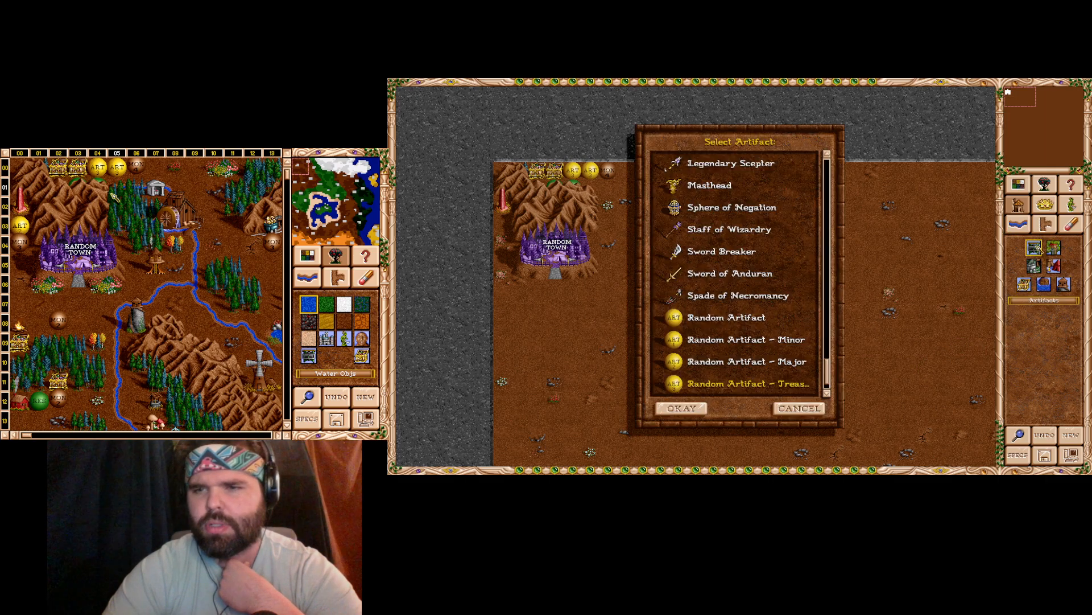
pyautogui.scroll(-1, 738, 336)
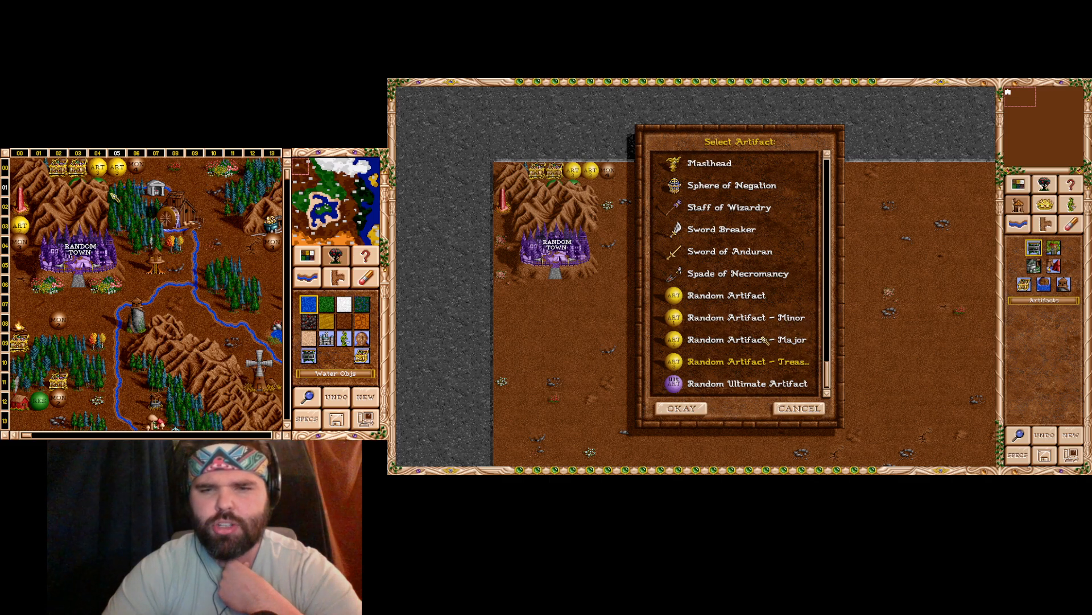
pyautogui.click(746, 341)
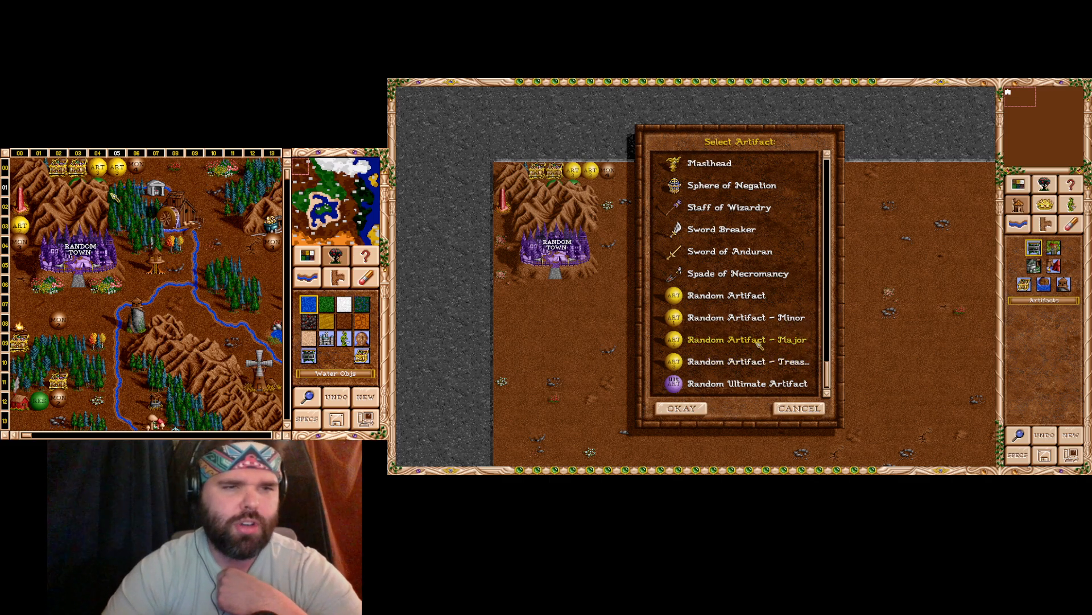
pyautogui.click(747, 341)
pyautogui.click(502, 223)
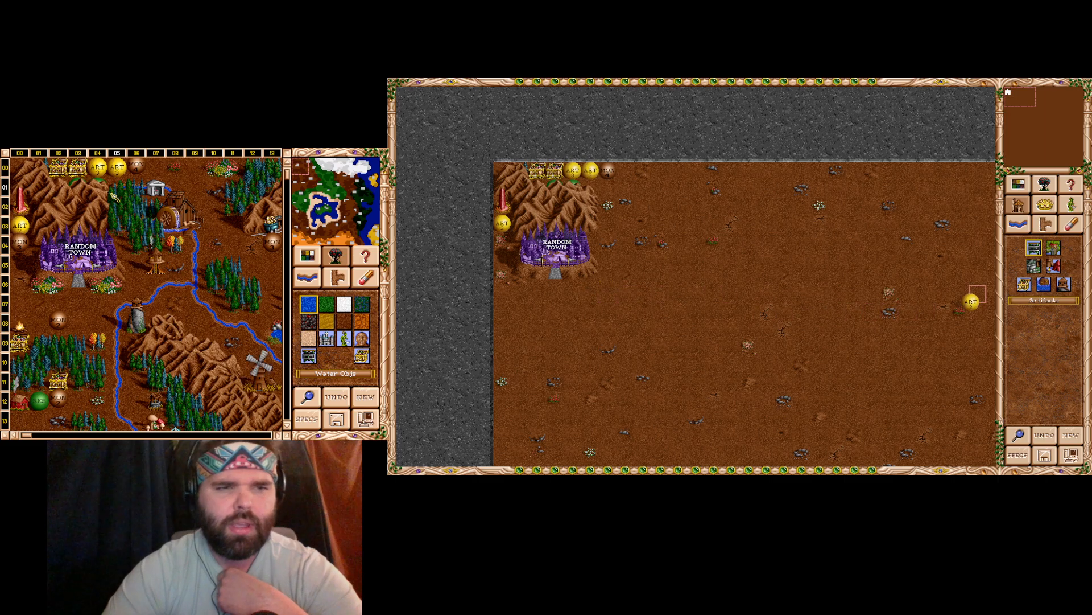
# - Place a Random Monster 3 on the map's west edge, directly south of the major artifact
pyautogui.click(1063, 210)
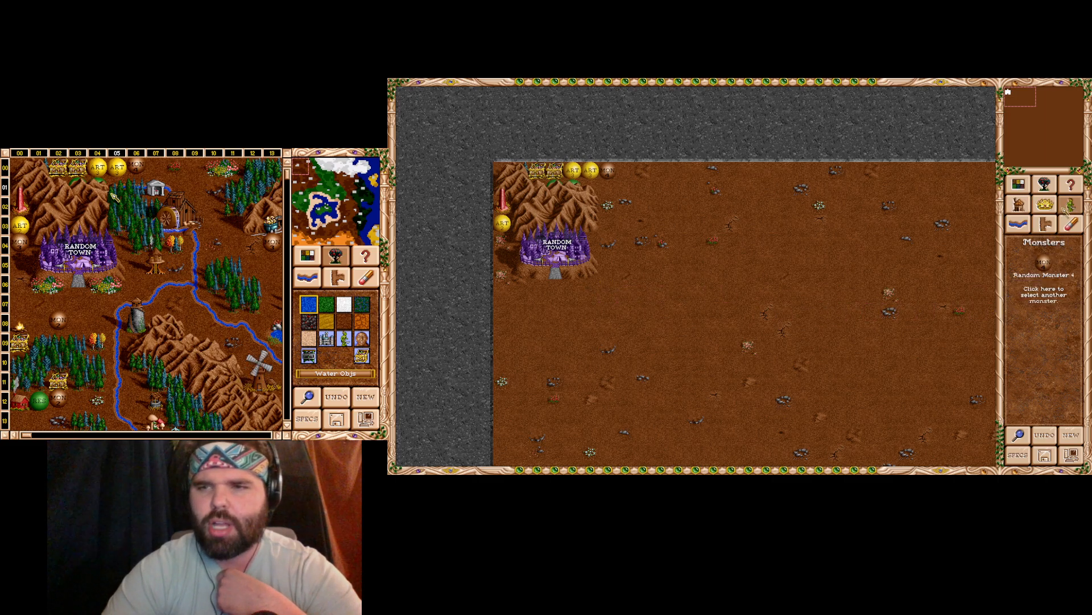
pyautogui.click(1051, 295)
pyautogui.doubleClick(728, 357)
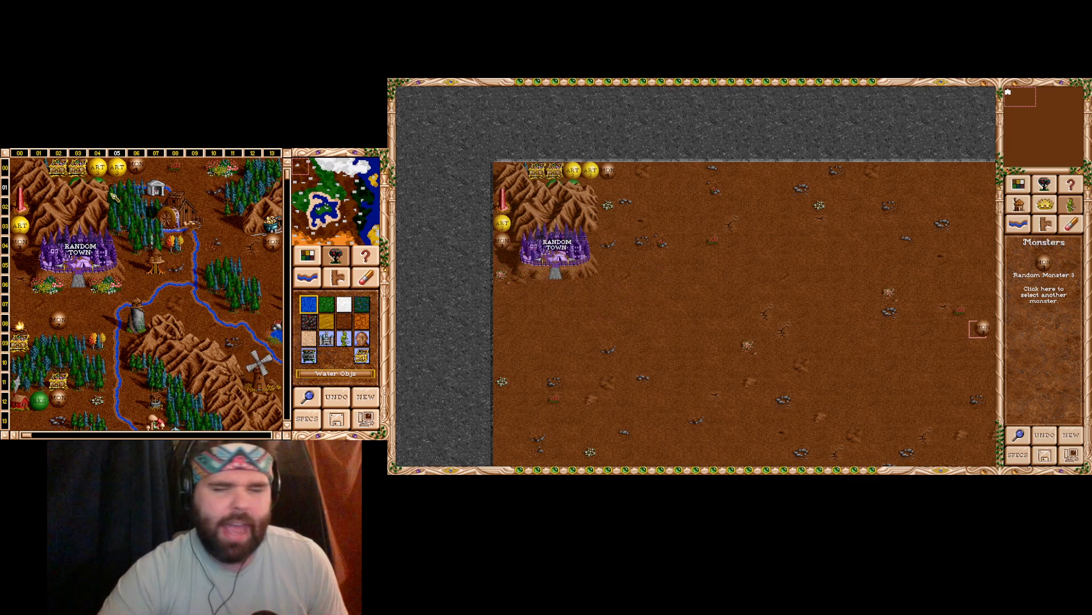
# - Look through the miscellaneous landscape objects for decorations that suit the dirt terrain
pyautogui.click(1045, 205)
pyautogui.click(1046, 187)
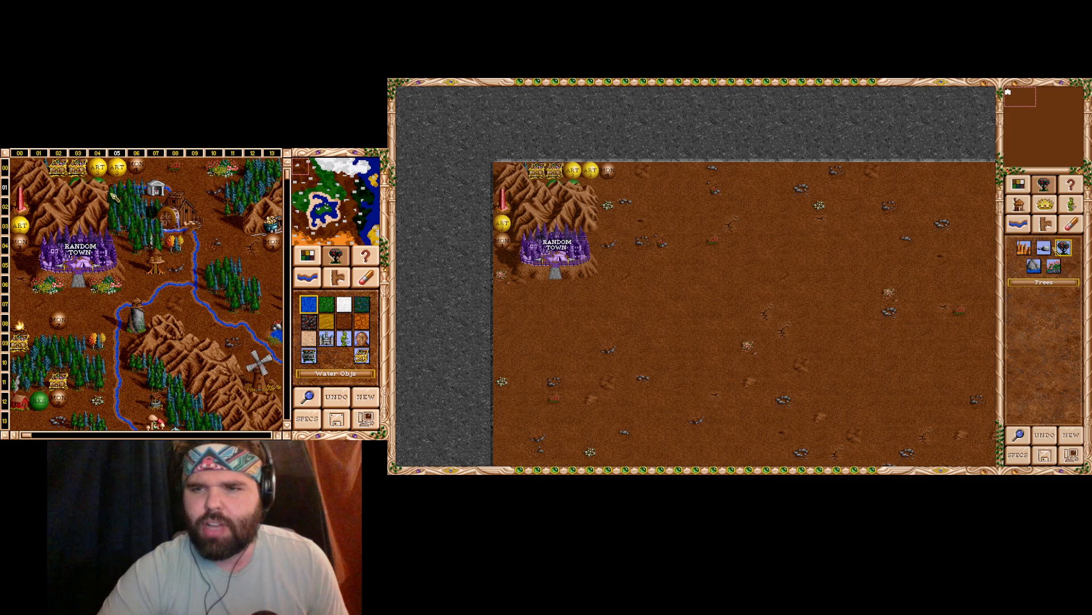
pyautogui.click(1054, 266)
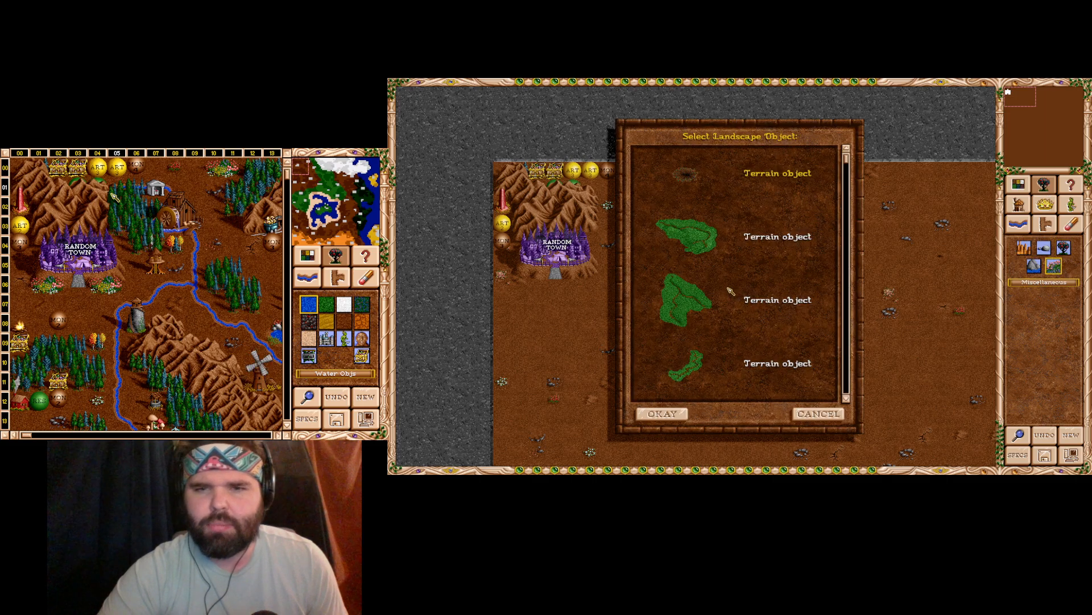
pyautogui.scroll(-6, 731, 291)
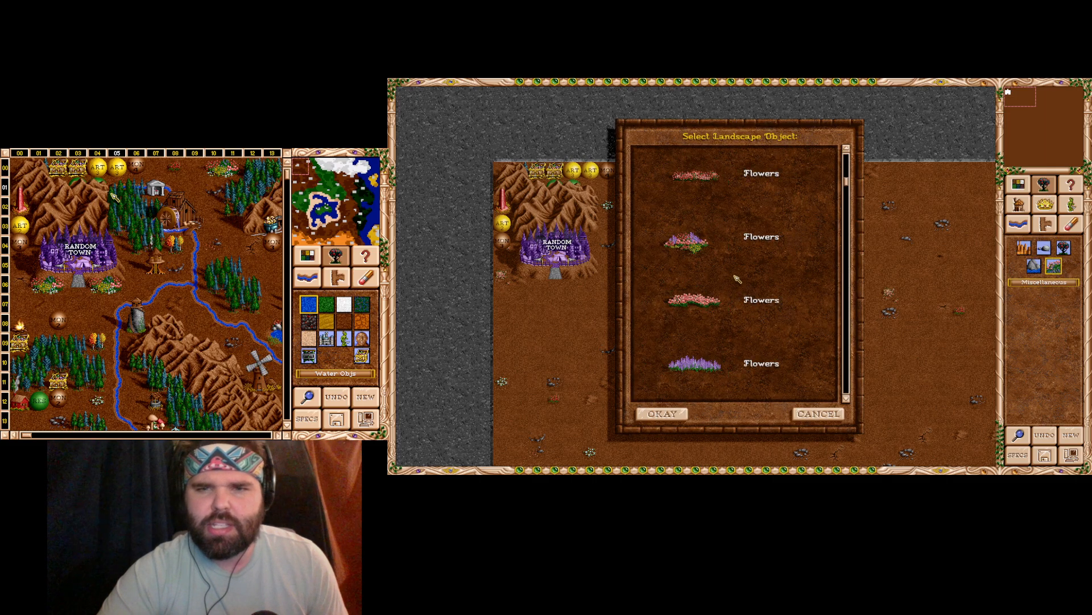
pyautogui.scroll(-5, 738, 279)
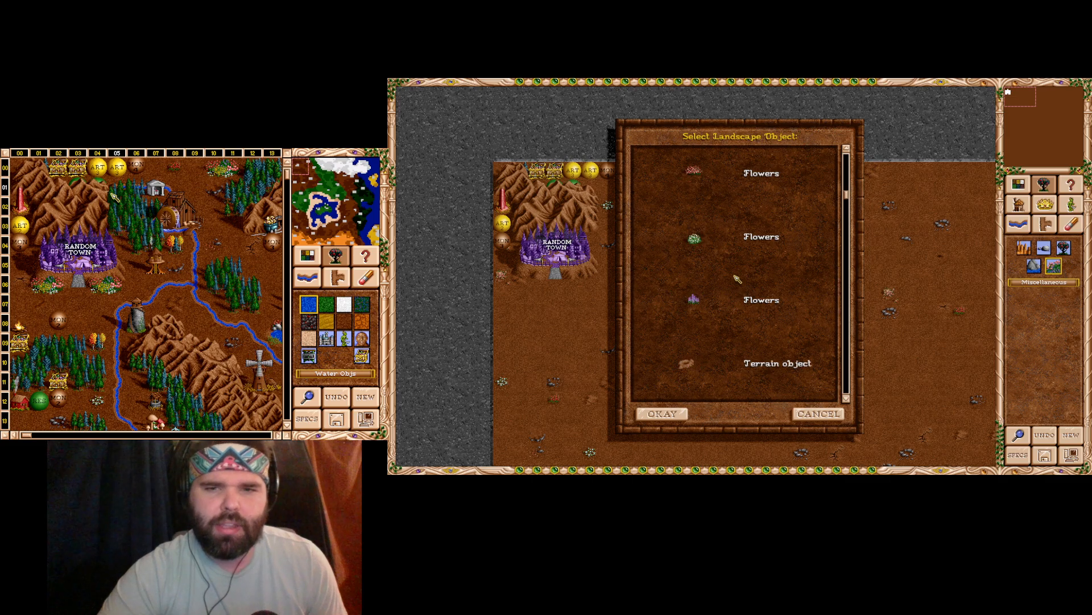
pyautogui.scroll(-6, 737, 279)
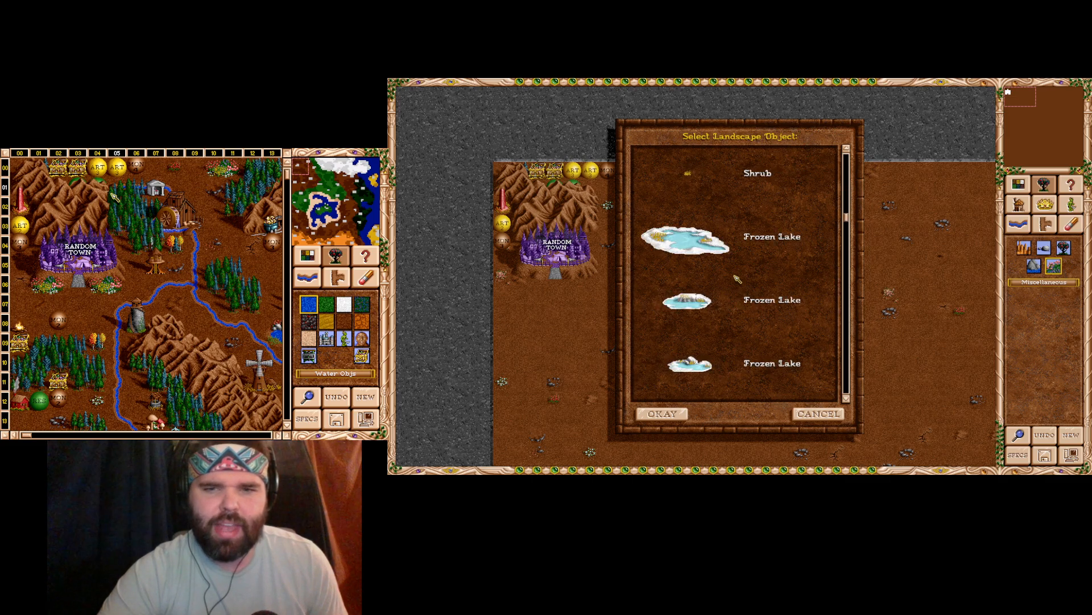
pyautogui.scroll(-6, 738, 279)
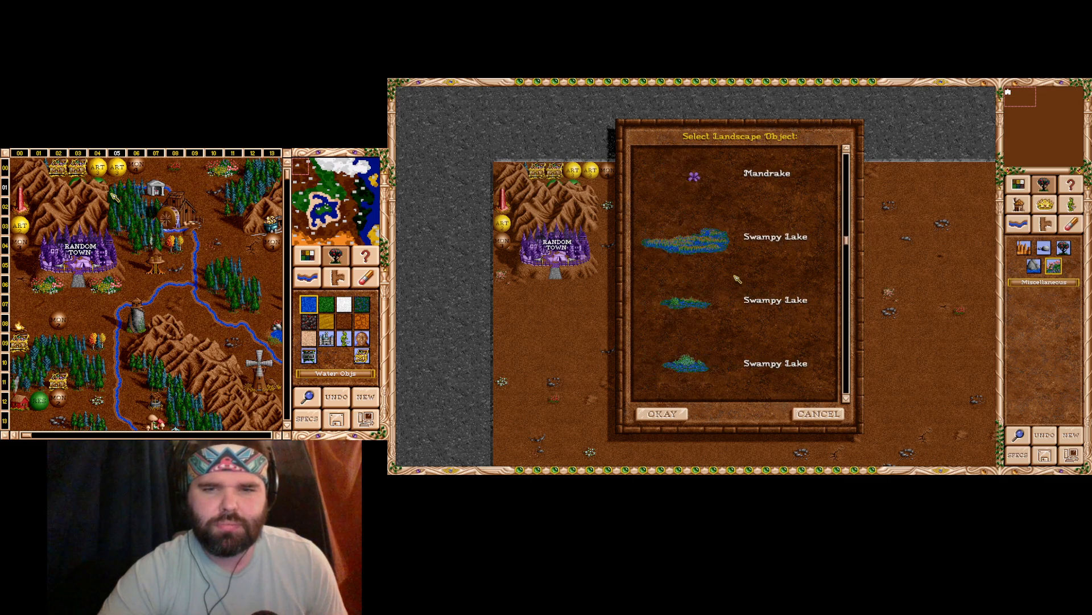
pyautogui.scroll(-6, 738, 279)
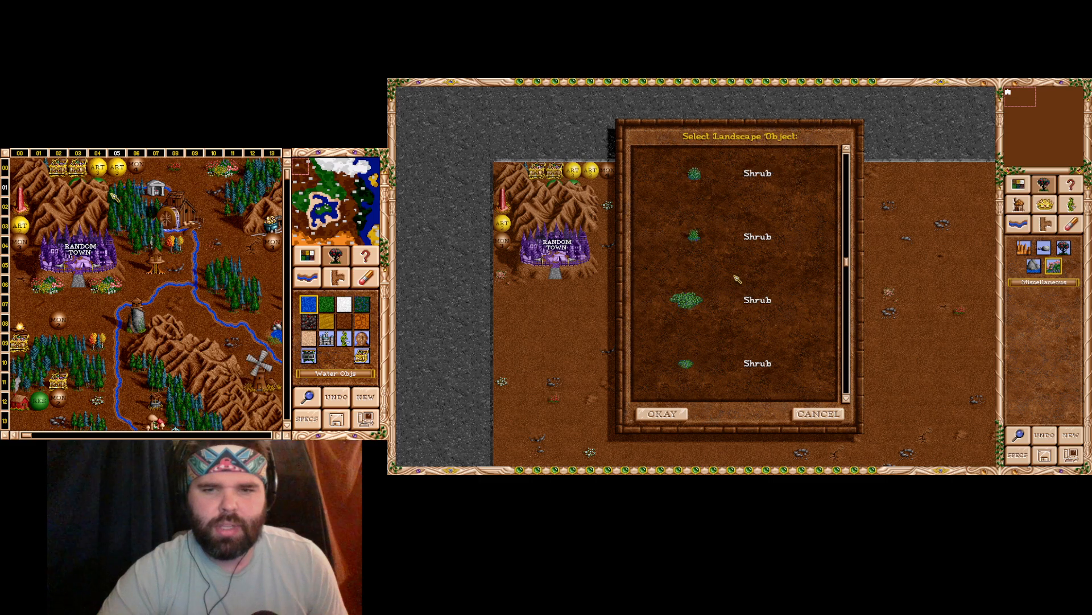
pyautogui.scroll(-6, 738, 279)
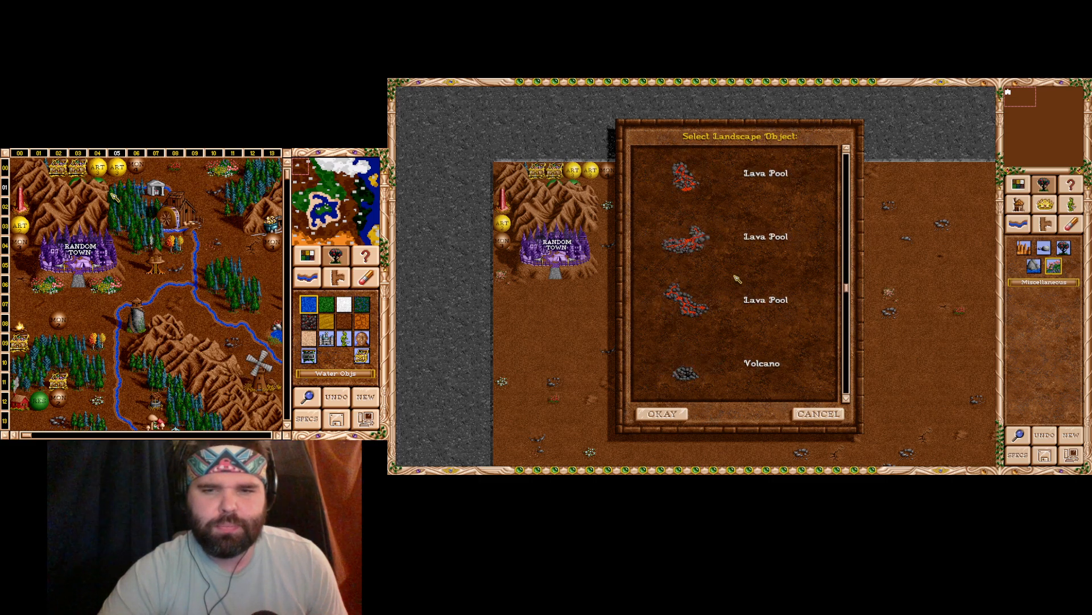
pyautogui.scroll(-2, 737, 278)
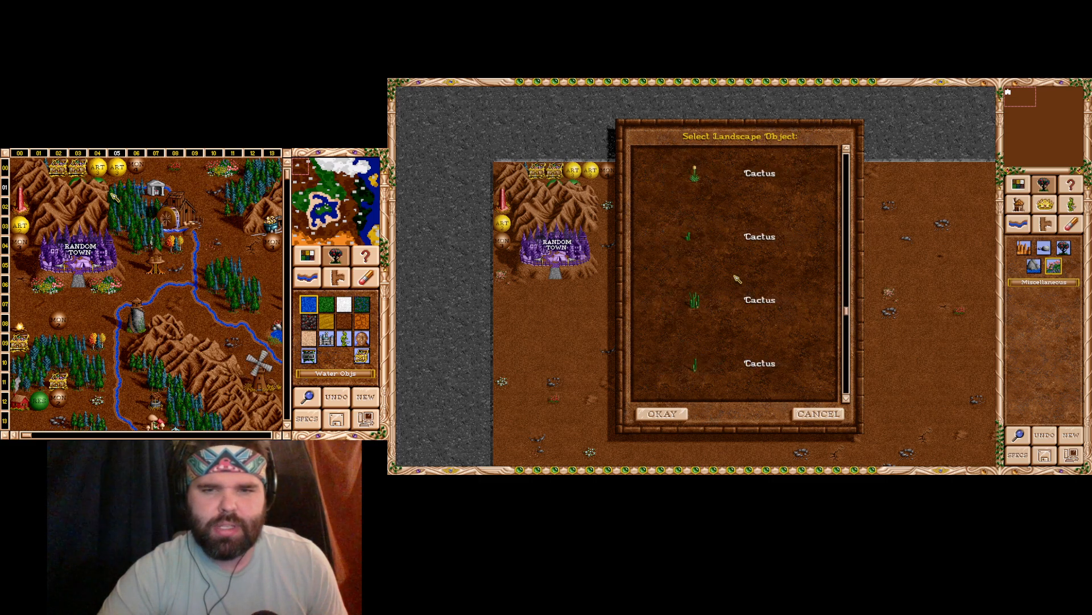
pyautogui.scroll(-2, 737, 279)
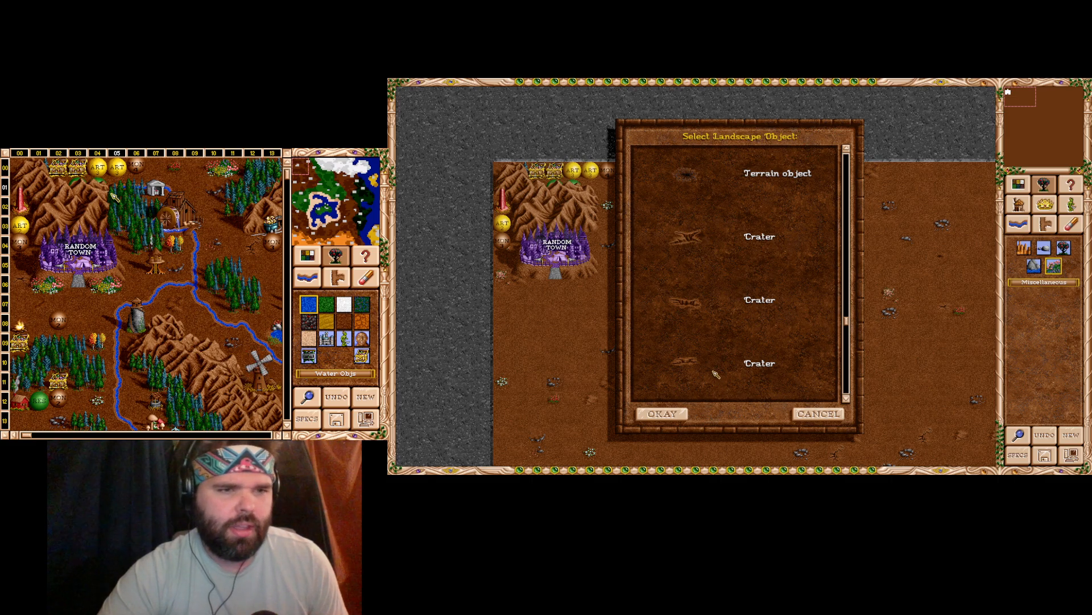
pyautogui.scroll(-10, 759, 324)
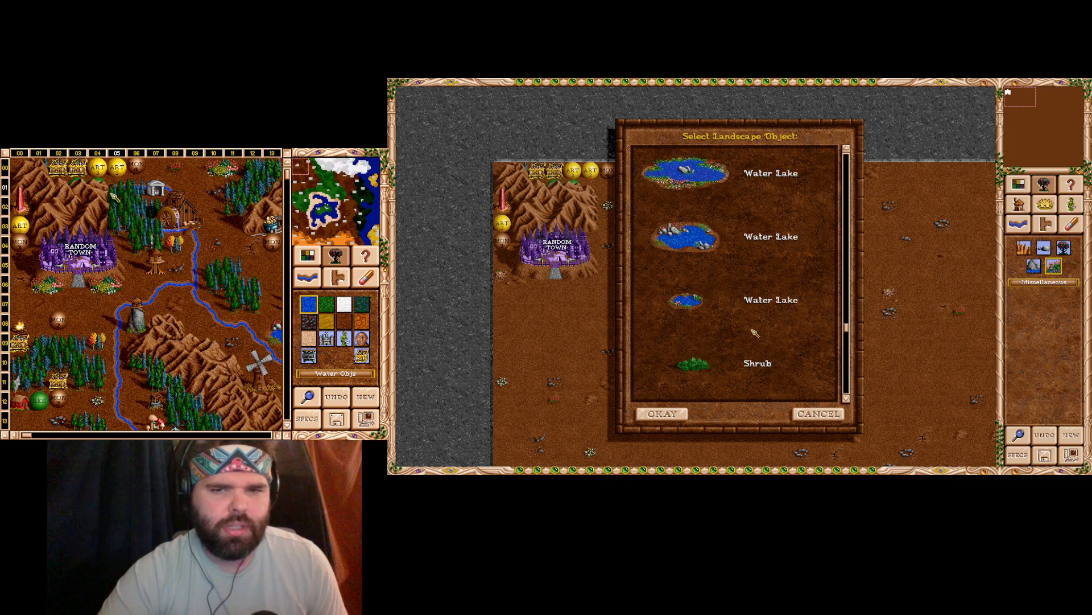
pyautogui.scroll(-5, 750, 313)
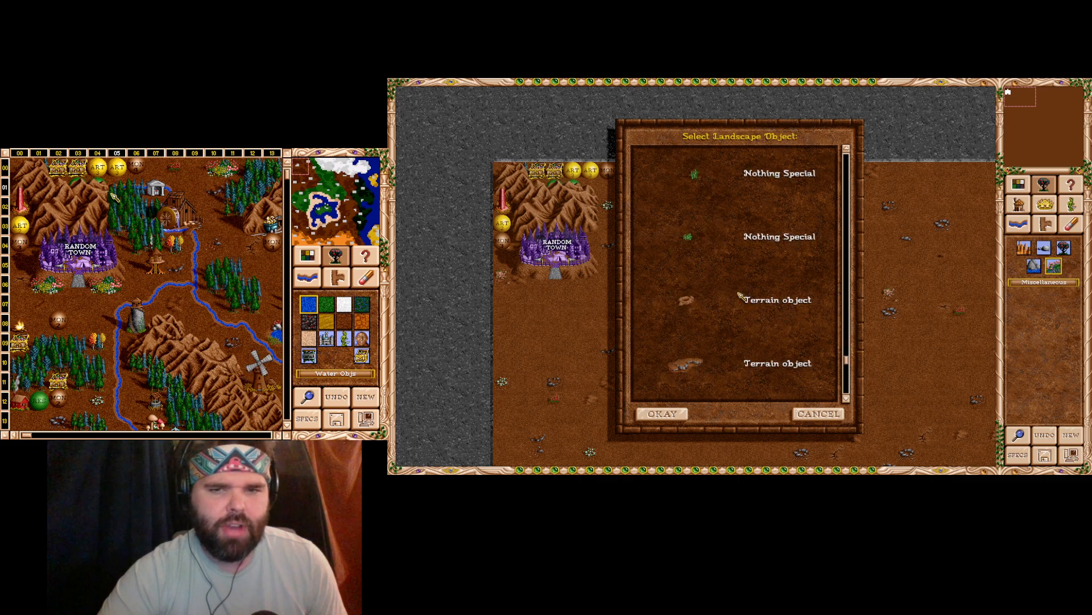
pyautogui.scroll(-12, 741, 294)
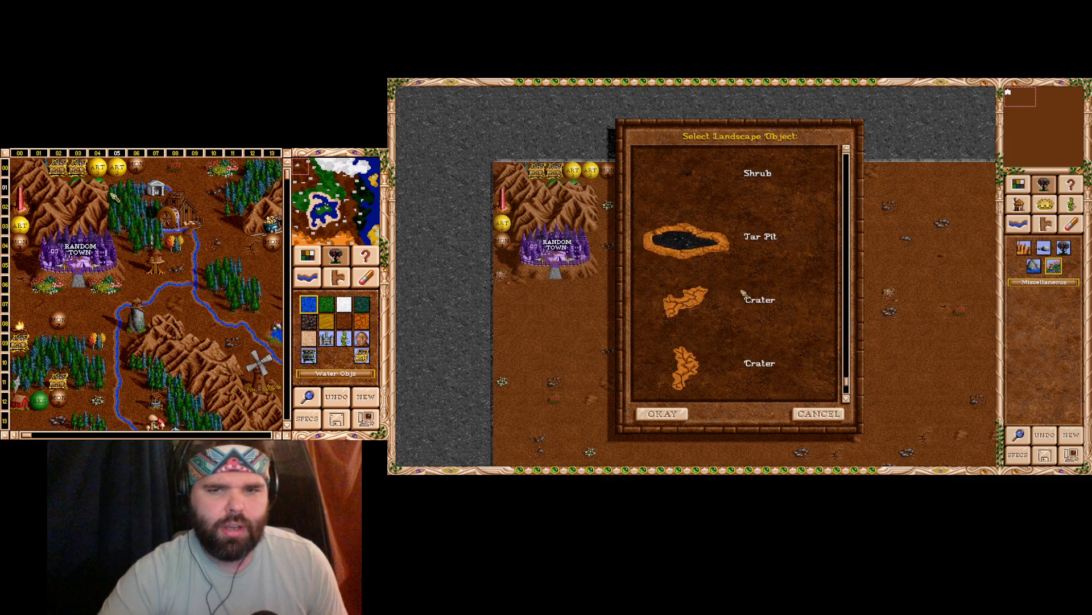
pyautogui.scroll(10, 743, 293)
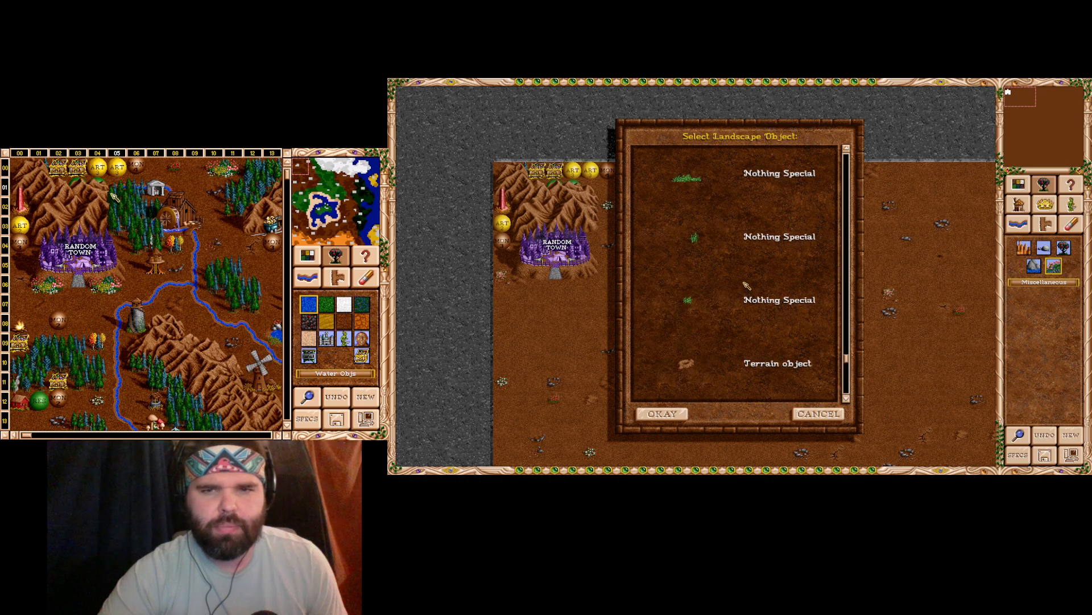
pyautogui.scroll(6, 747, 290)
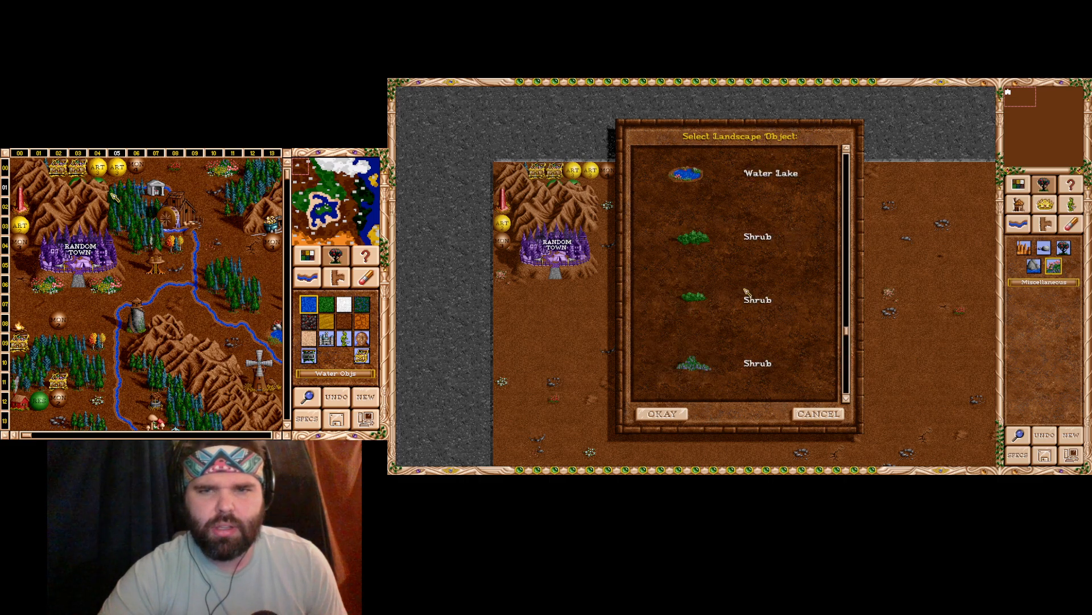
pyautogui.scroll(2, 746, 291)
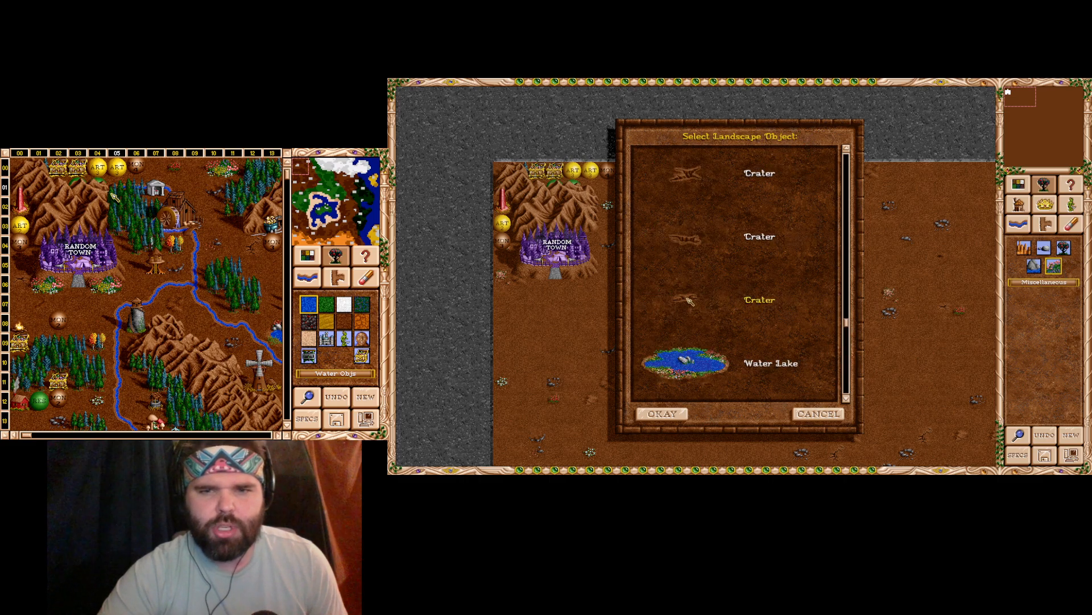
# - Place the smallest of the three dirt craters on open ground southeast of the random town as a trial and erase it
pyautogui.doubleClick(690, 300)
pyautogui.click(652, 294)
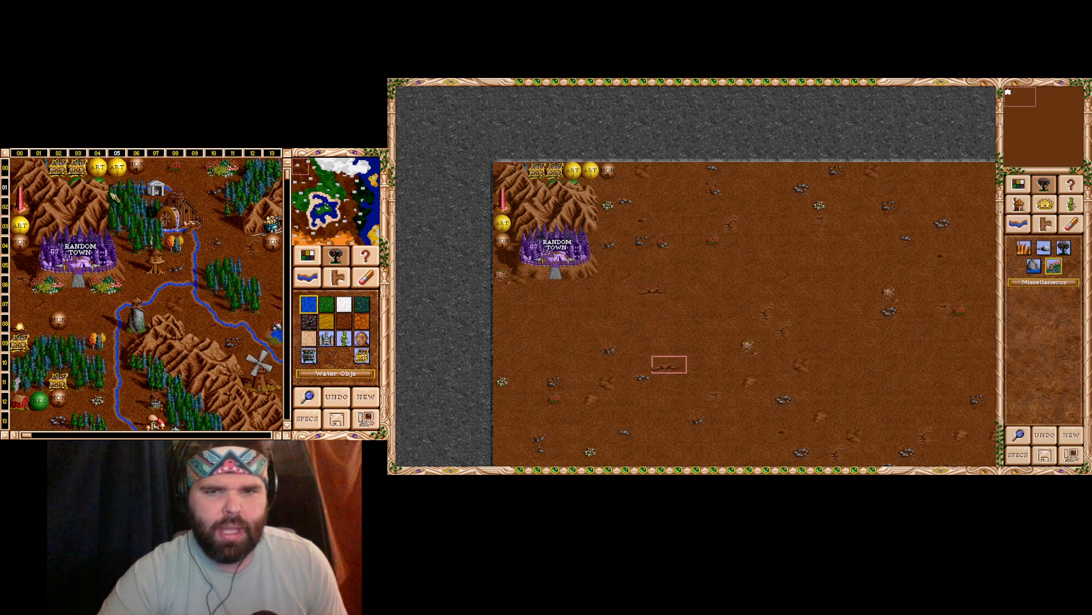
pyautogui.click(1071, 225)
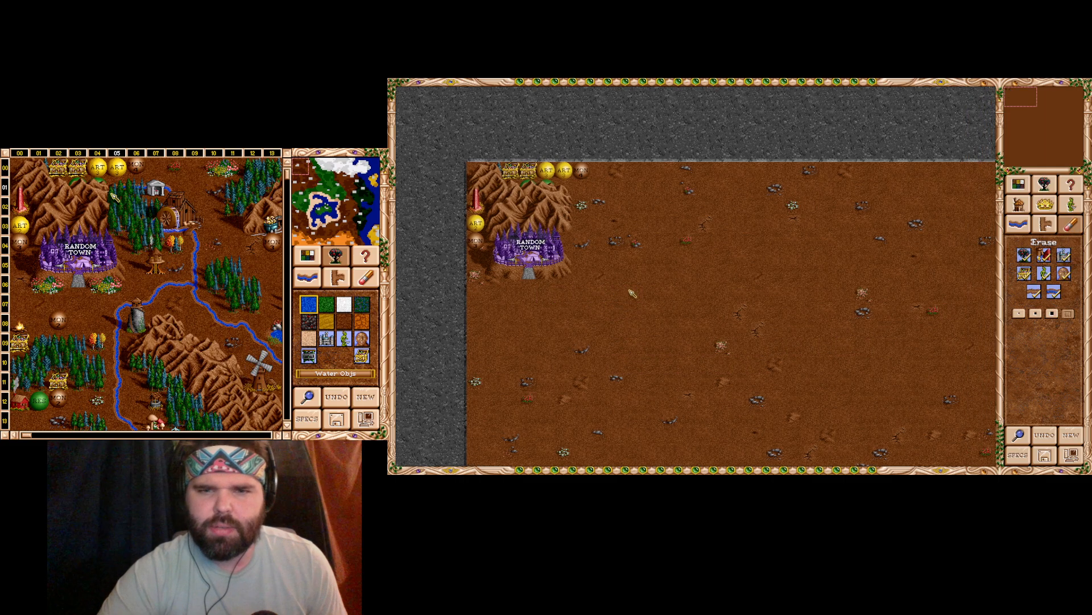
# - Place the first of the three dirt craters on the same open ground southeast of the random town and erase it
pyautogui.click(1052, 211)
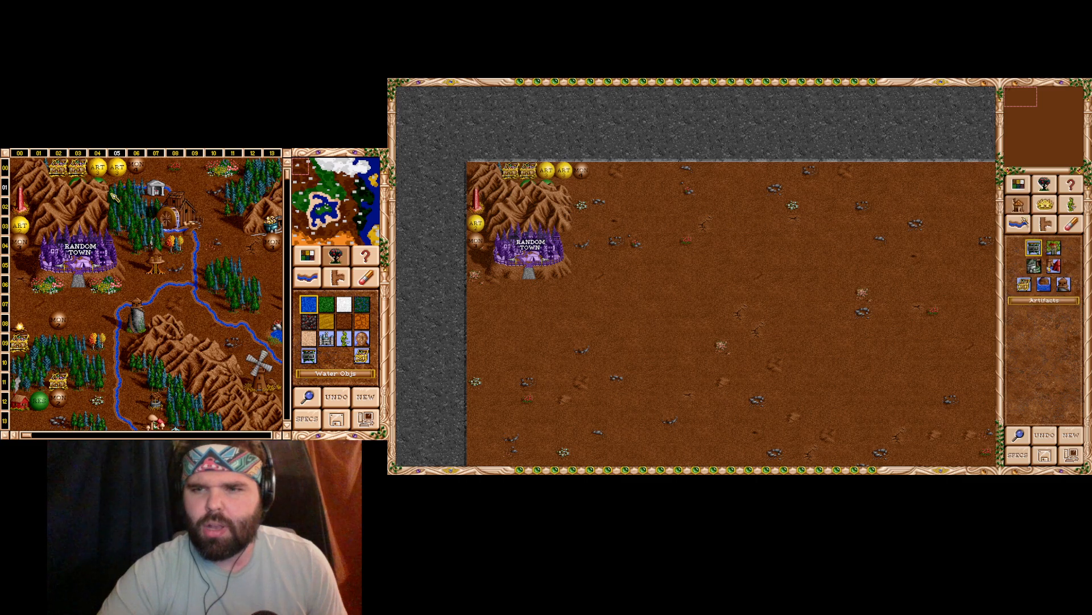
pyautogui.click(1045, 184)
pyautogui.click(1054, 265)
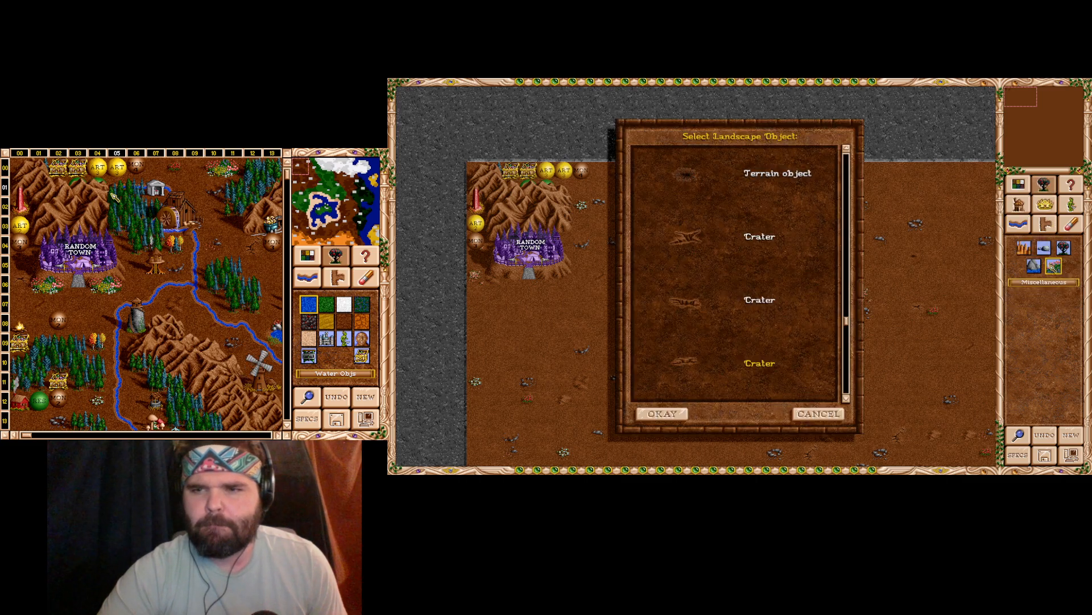
pyautogui.scroll(1, 745, 276)
pyautogui.doubleClick(692, 301)
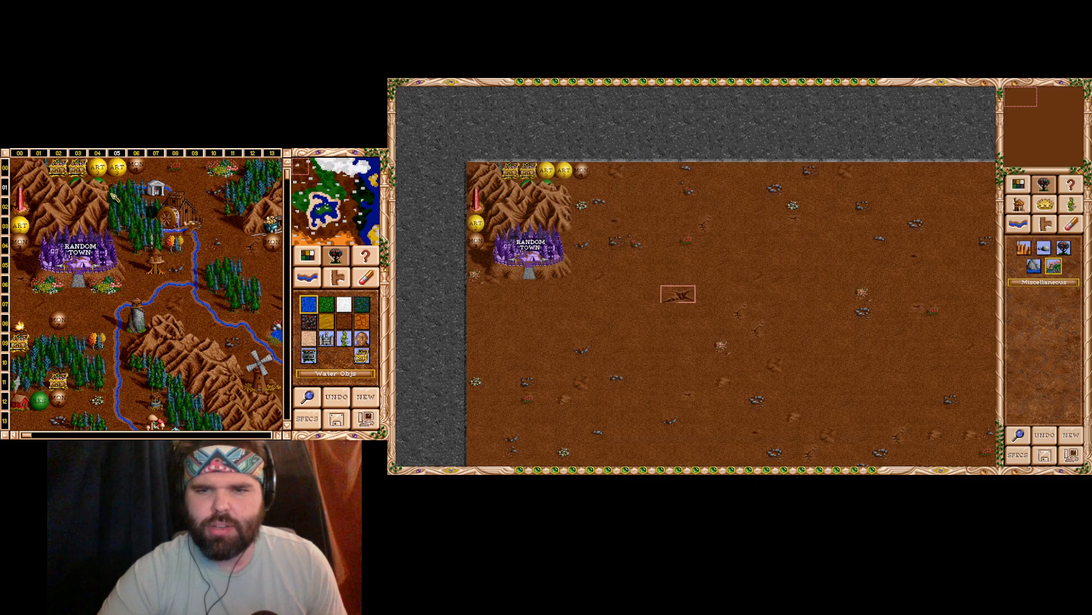
pyautogui.click(643, 294)
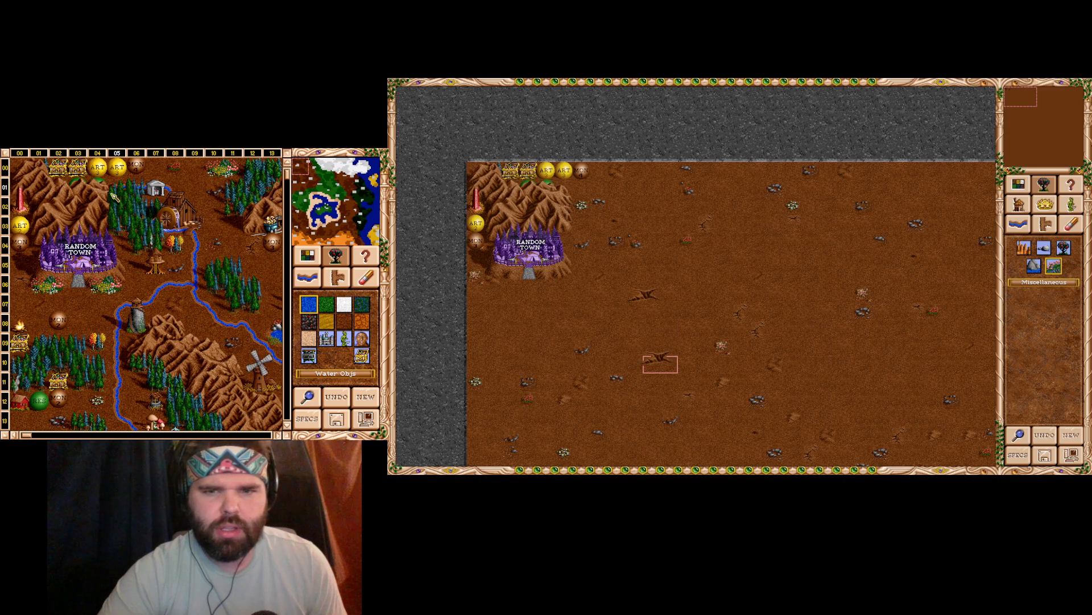
pyautogui.click(1071, 224)
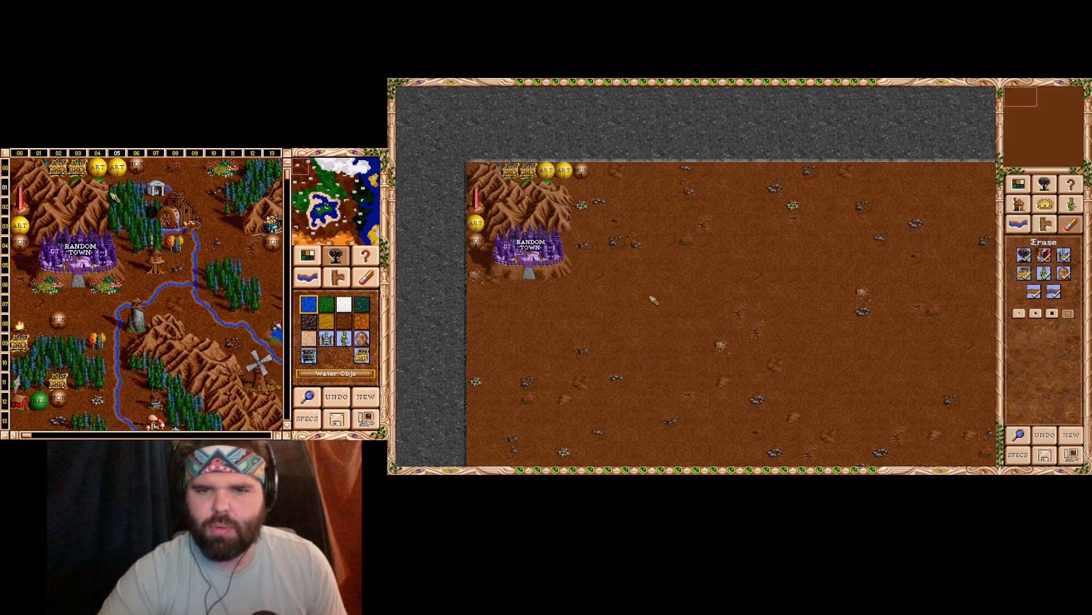
# - Place the small dark hole terrain object from the miscellaneous landscape objects on the west edge, southwest of the random town
pyautogui.click(1050, 227)
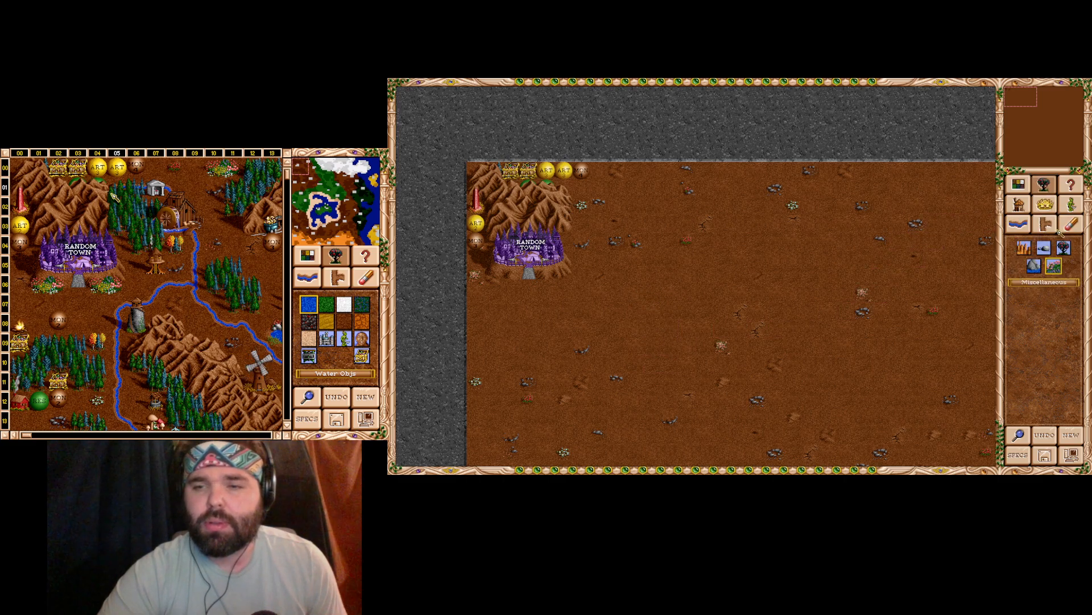
pyautogui.click(1054, 267)
pyautogui.scroll(4, 706, 281)
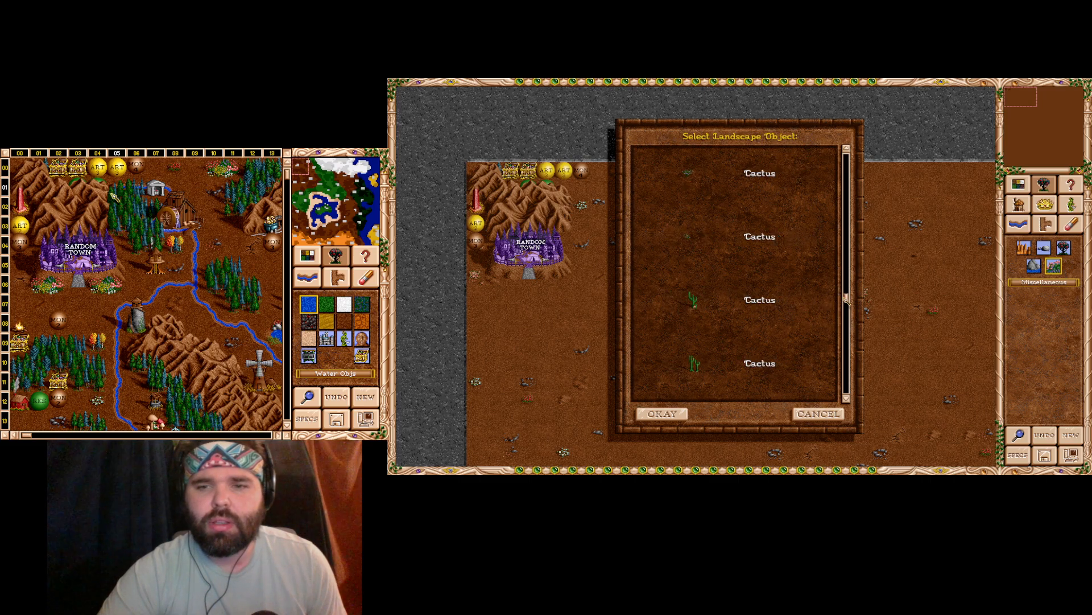
pyautogui.moveTo(848, 303); pyautogui.dragTo(844, 160)
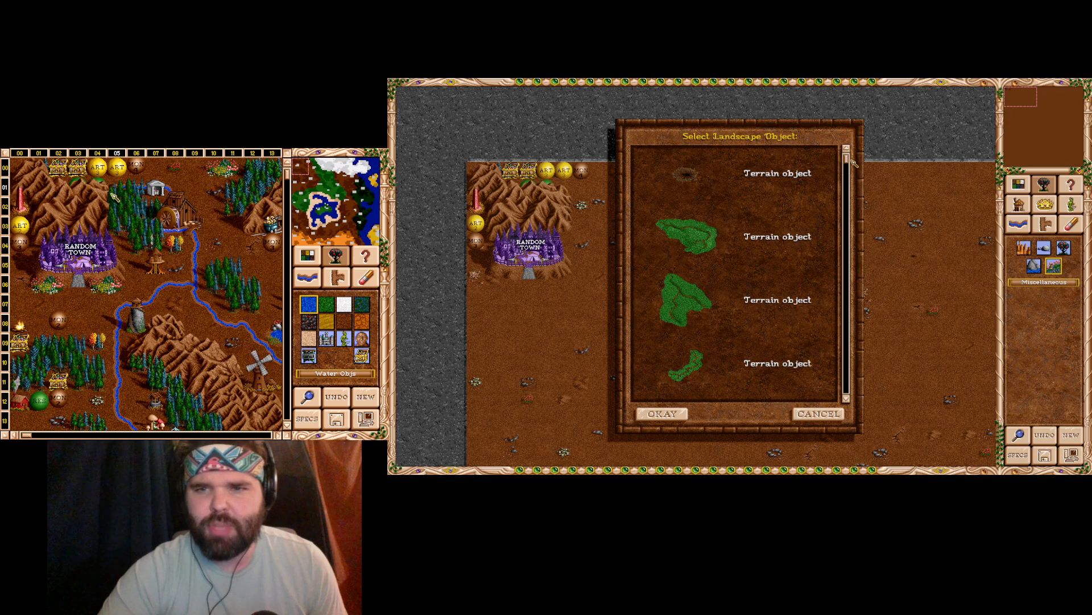
pyautogui.moveTo(854, 163); pyautogui.dragTo(846, 396)
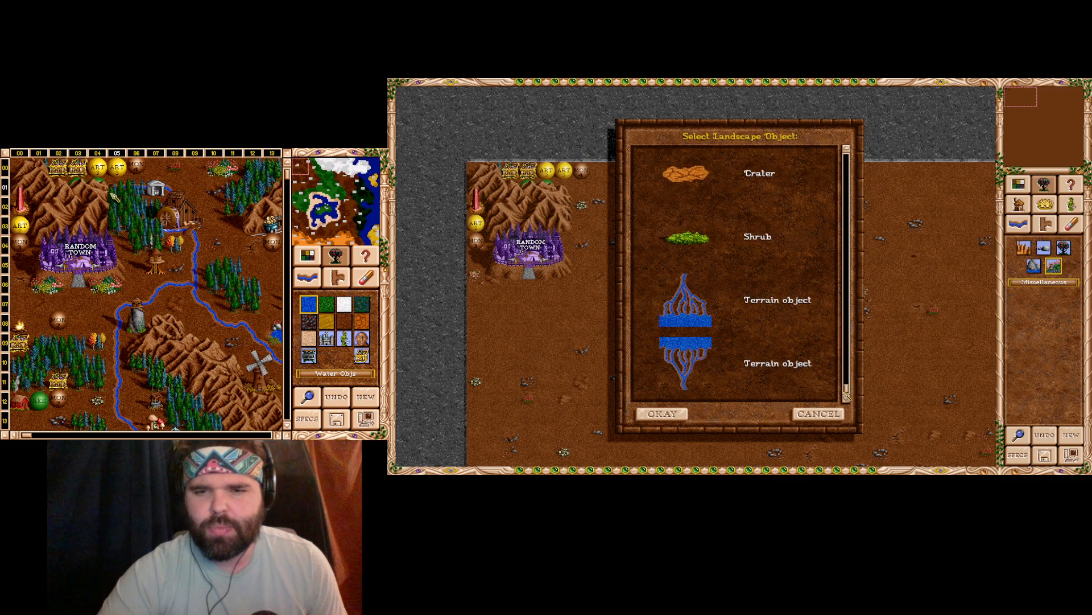
pyautogui.scroll(5, 758, 320)
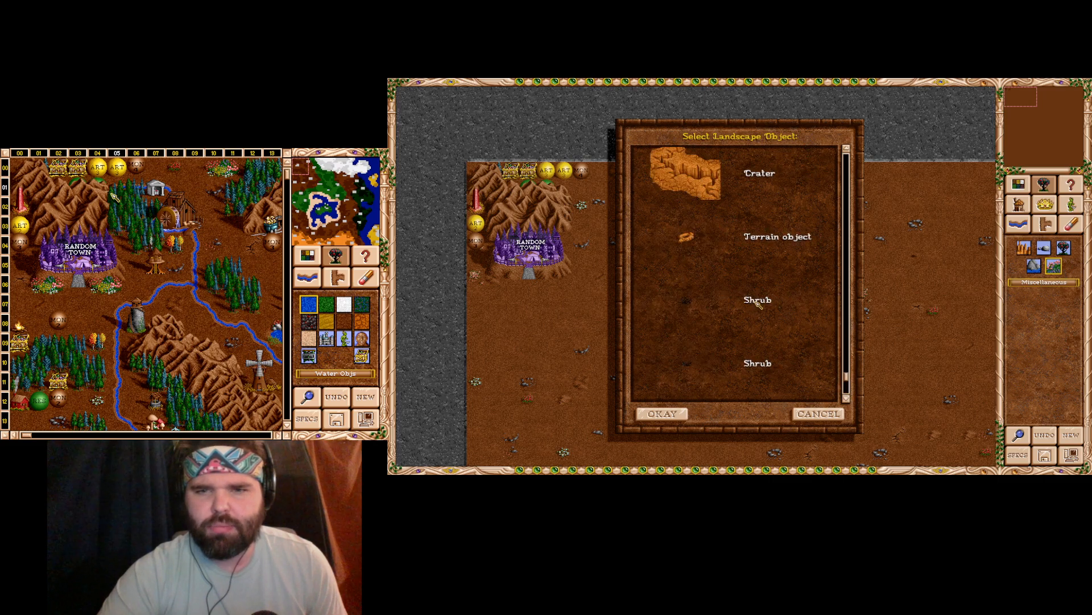
pyautogui.scroll(1, 728, 330)
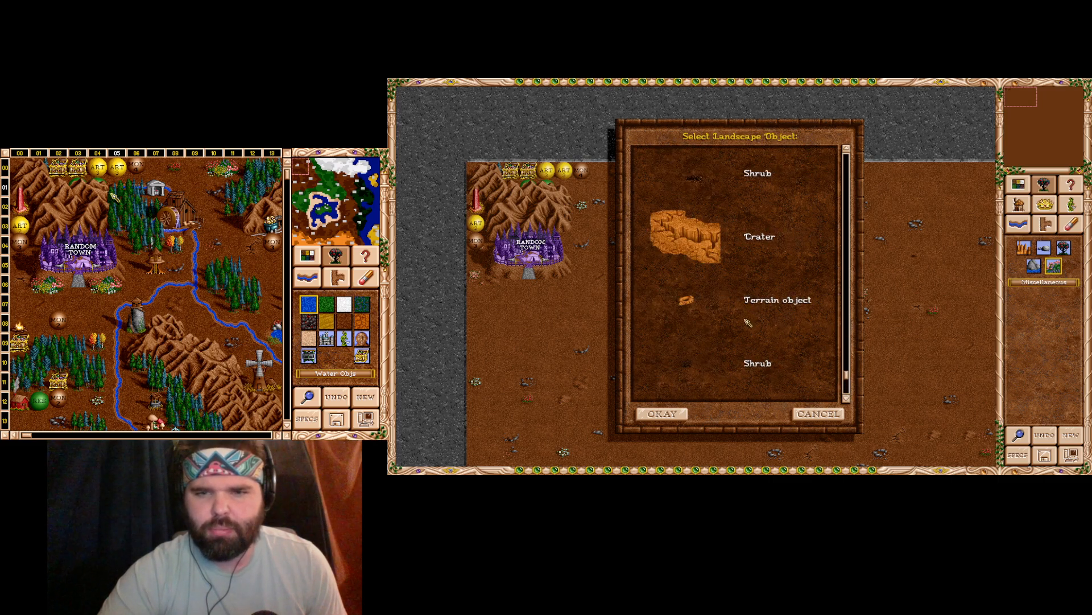
pyautogui.scroll(4, 748, 322)
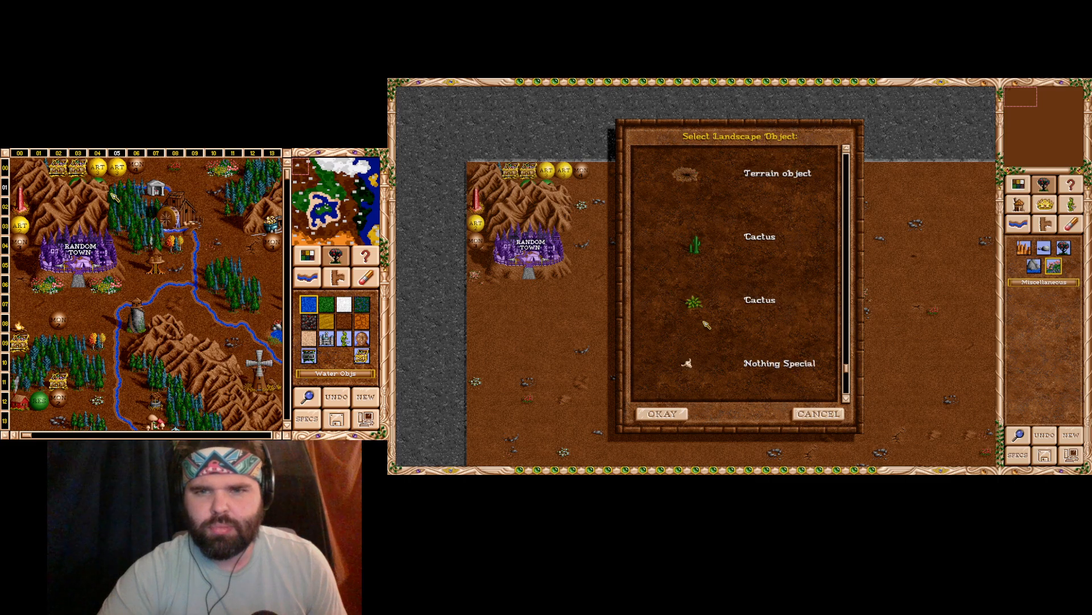
pyautogui.scroll(2, 706, 324)
pyautogui.scroll(5, 688, 322)
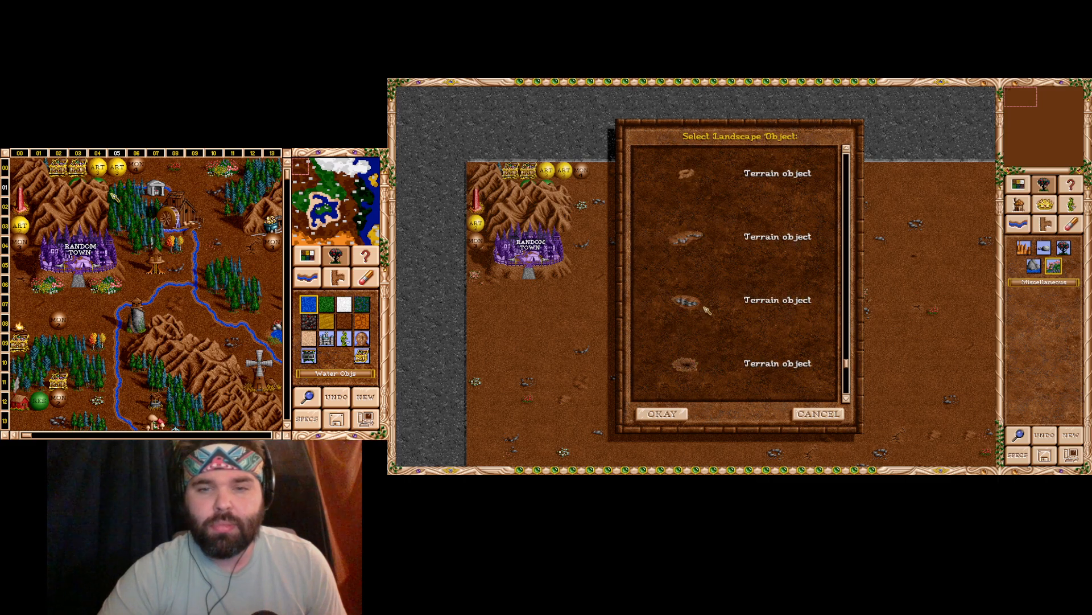
pyautogui.scroll(3, 777, 294)
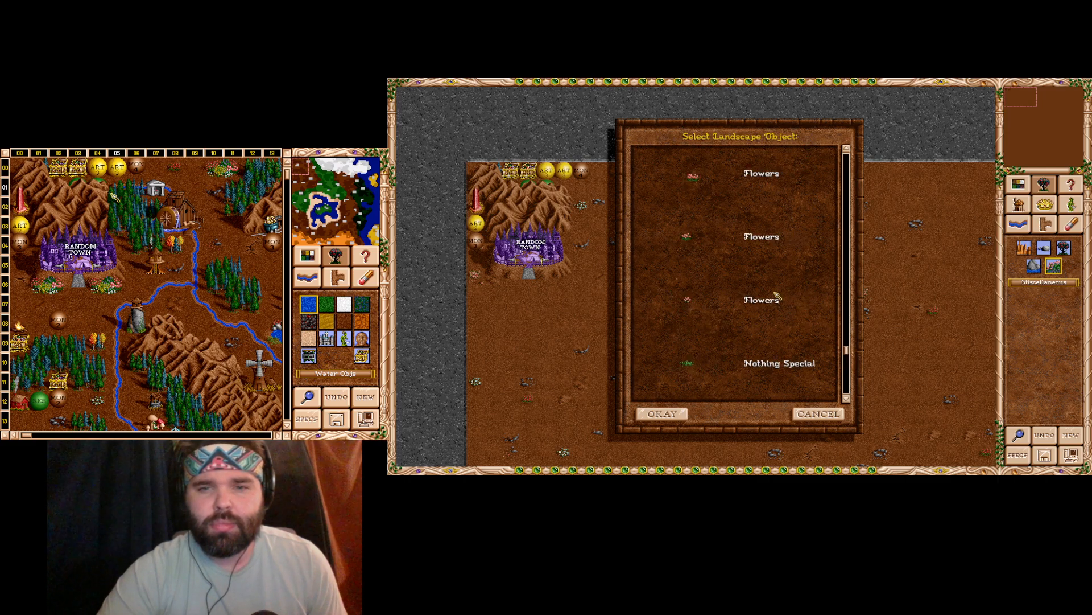
pyautogui.scroll(9, 777, 295)
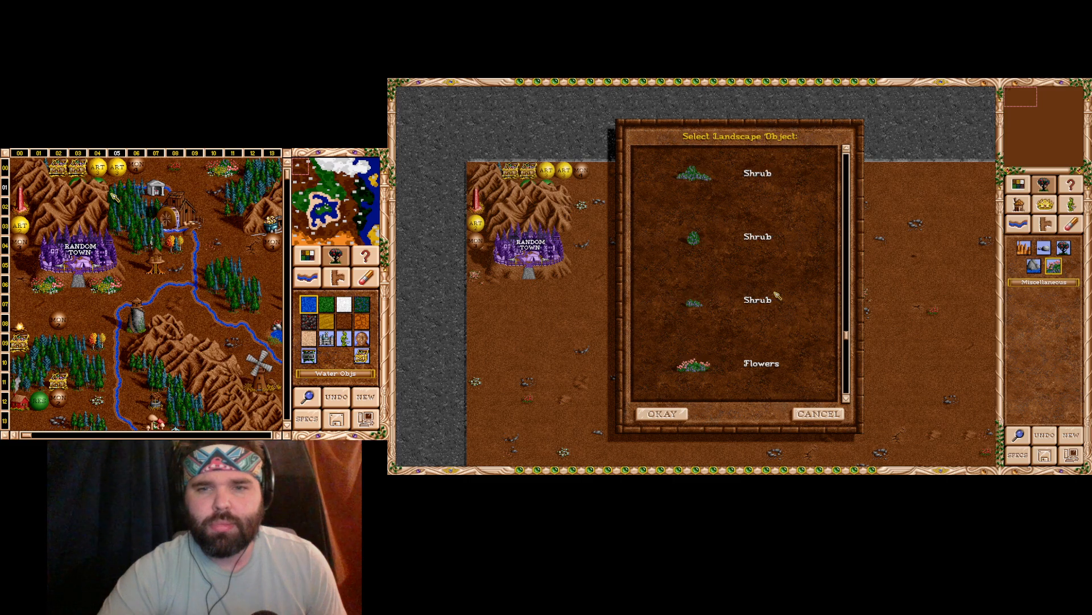
pyautogui.scroll(1, 779, 292)
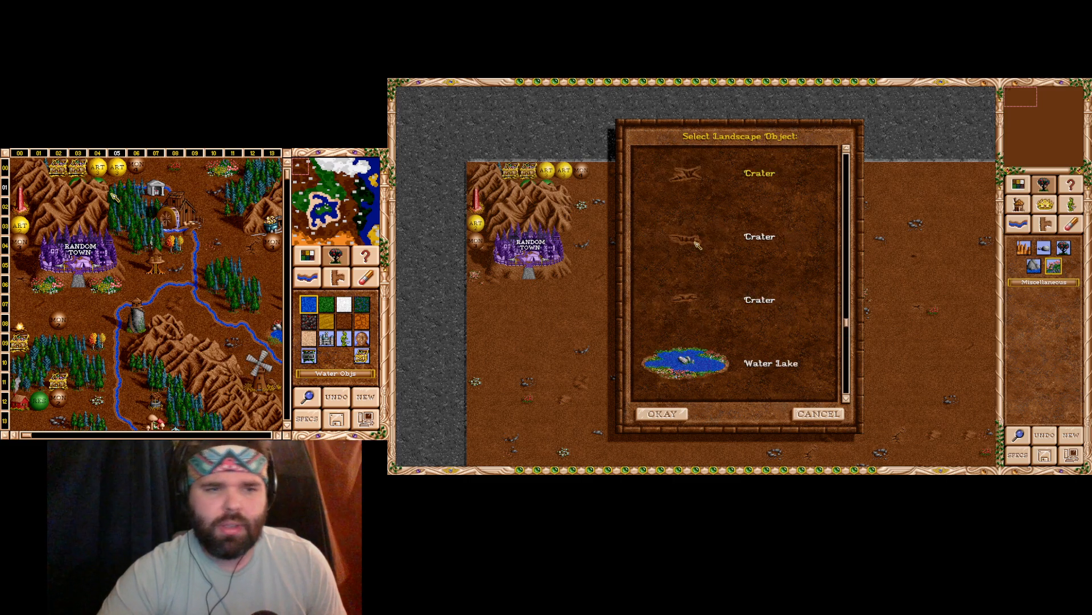
pyautogui.scroll(1, 697, 239)
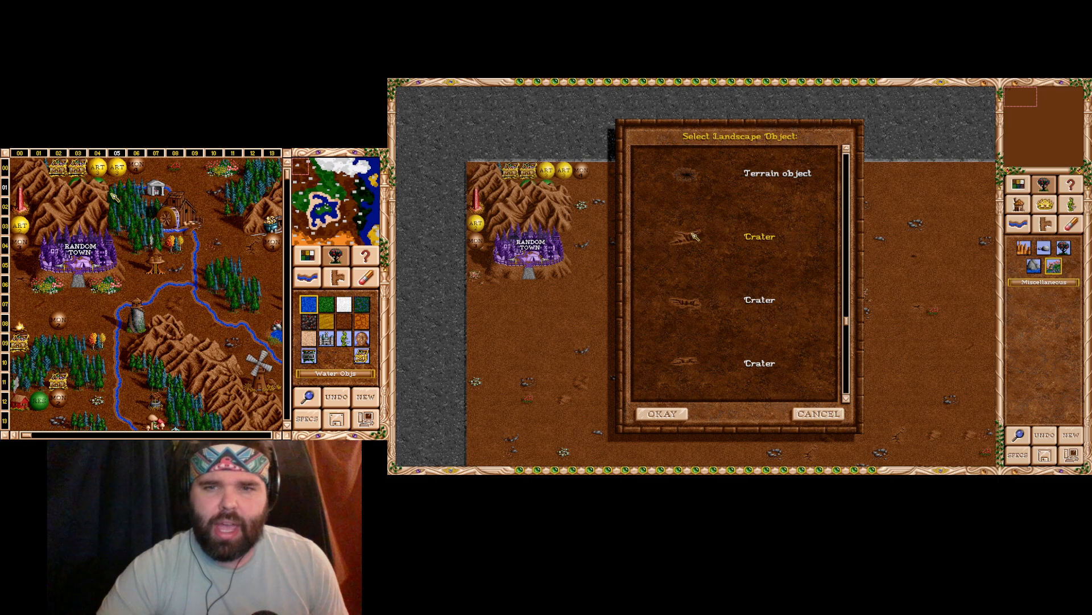
pyautogui.scroll(1, 711, 278)
pyautogui.doubleClick(687, 242)
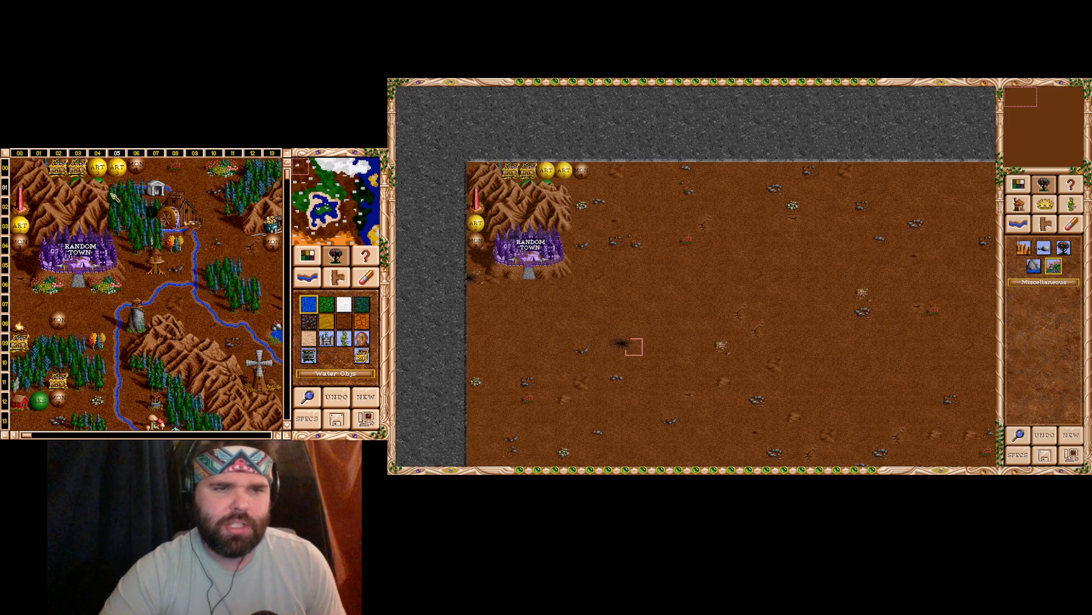
# - Place a cluster of mixed red flowers with green foliage on each side of the random town's entrance
pyautogui.click(1054, 265)
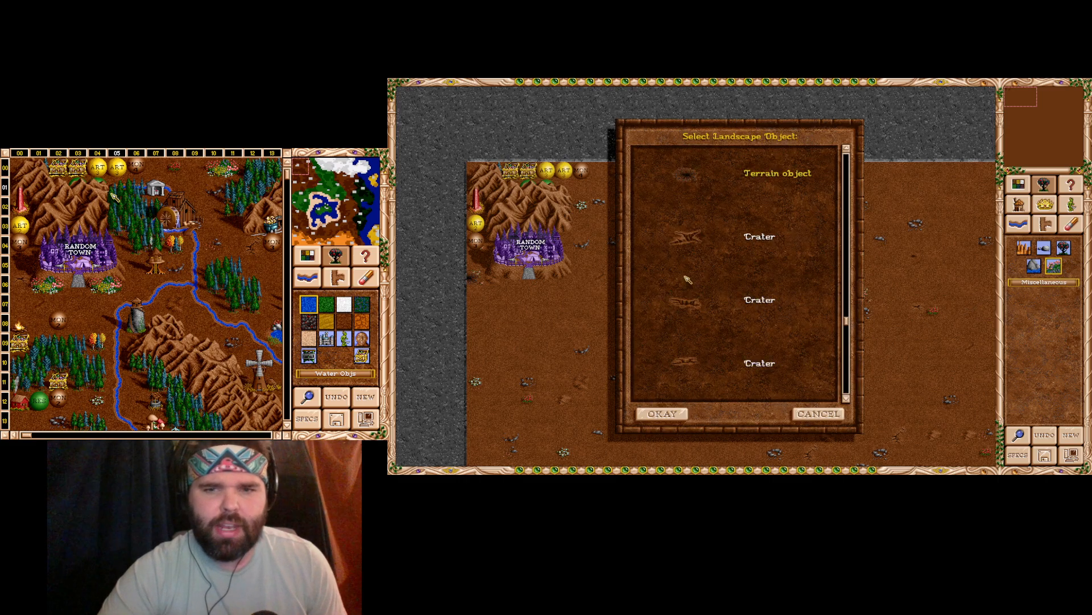
pyautogui.scroll(-3, 715, 292)
pyautogui.scroll(-2, 739, 308)
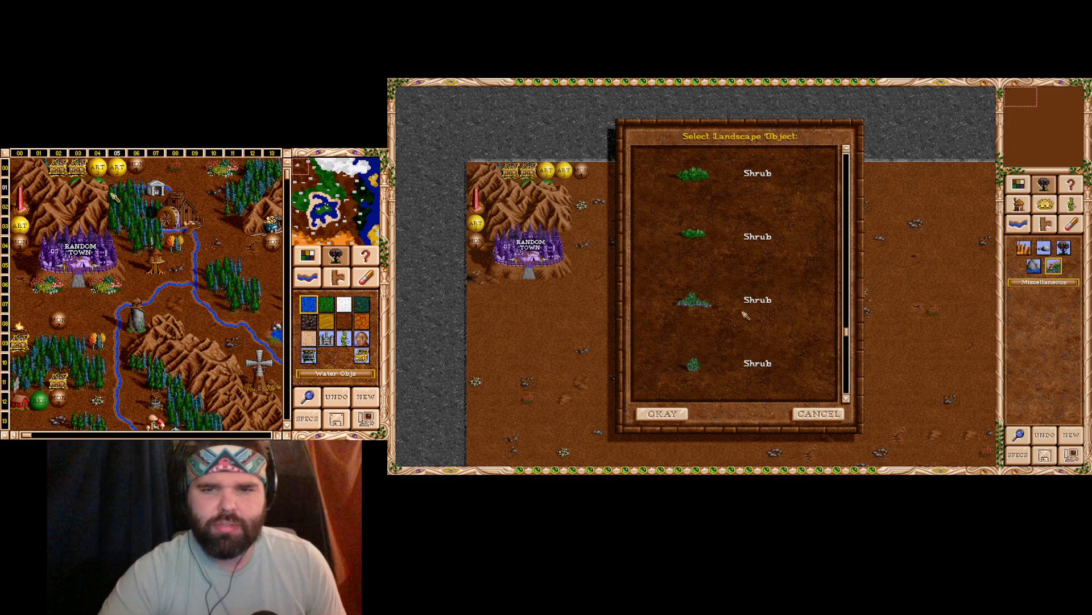
pyautogui.scroll(-3, 743, 314)
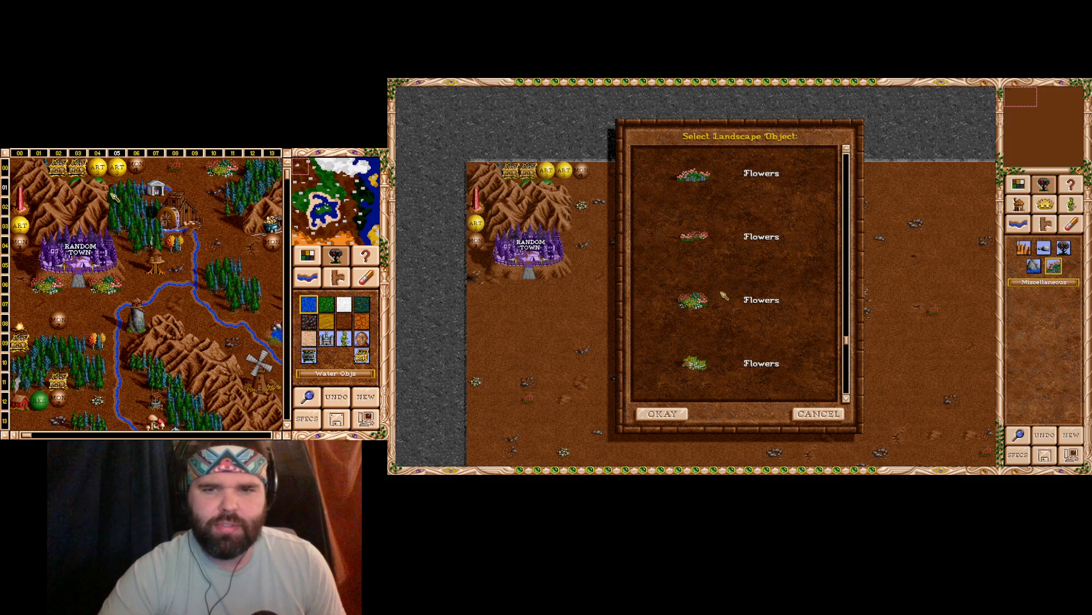
pyautogui.doubleClick(692, 305)
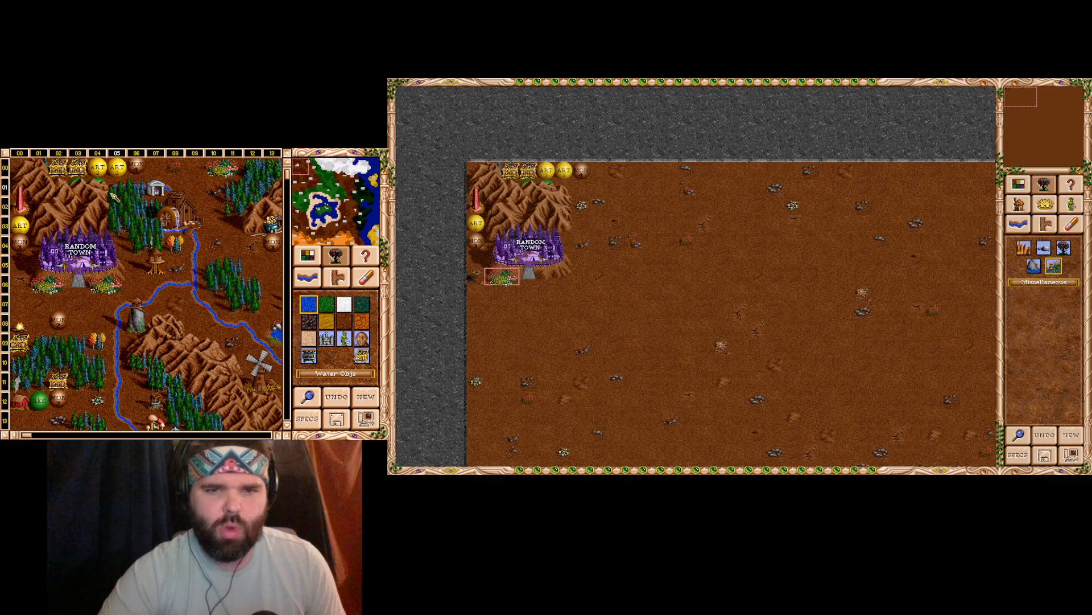
pyautogui.click(502, 277)
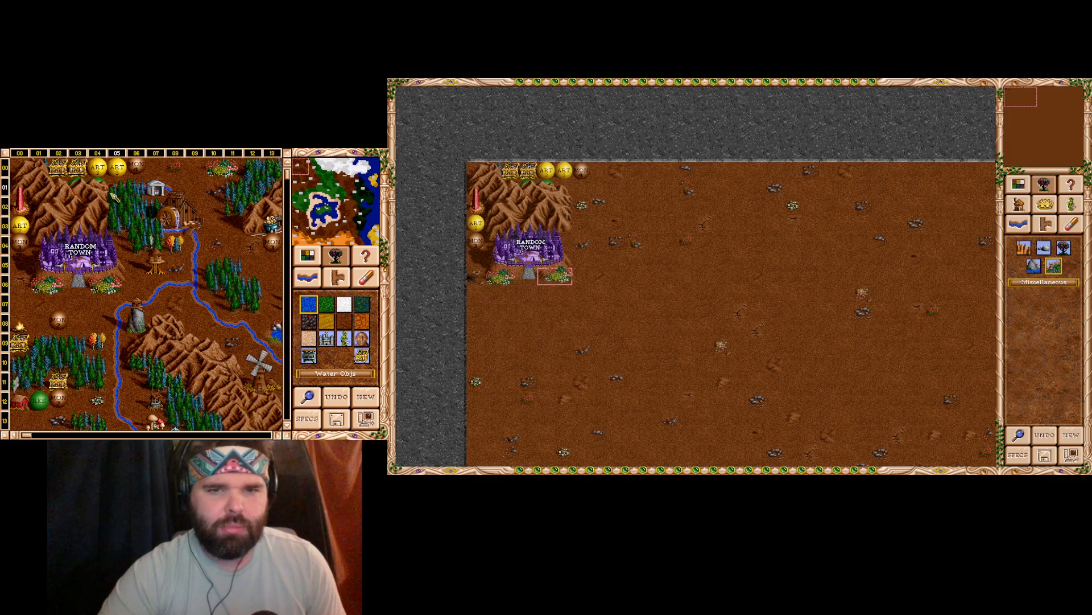
pyautogui.click(555, 276)
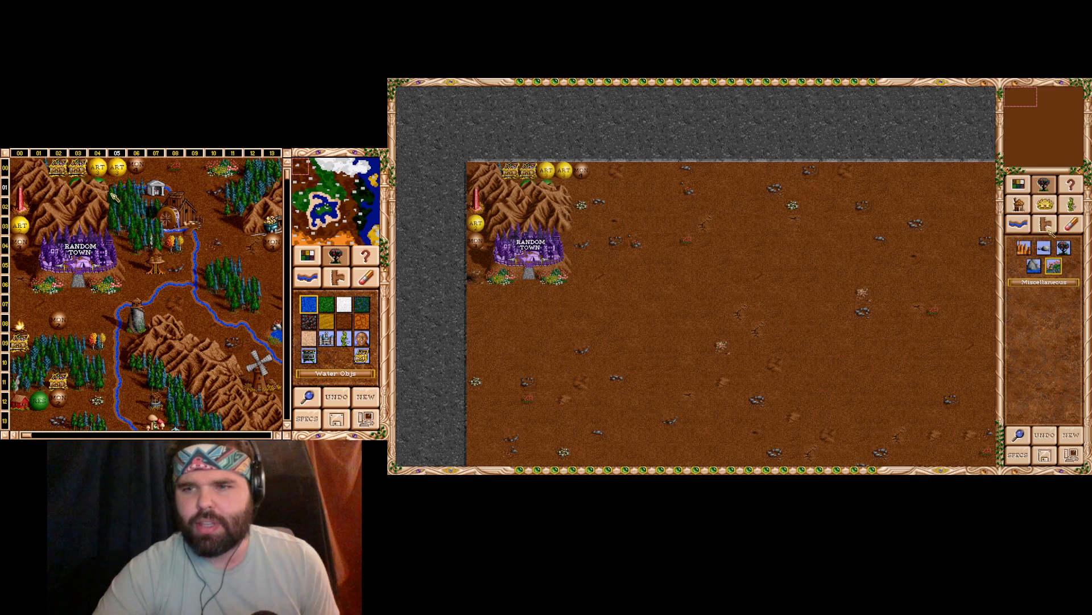
# - Try a fir tree cluster just east of the mountains beside the random town, and erase it
pyautogui.click(1065, 248)
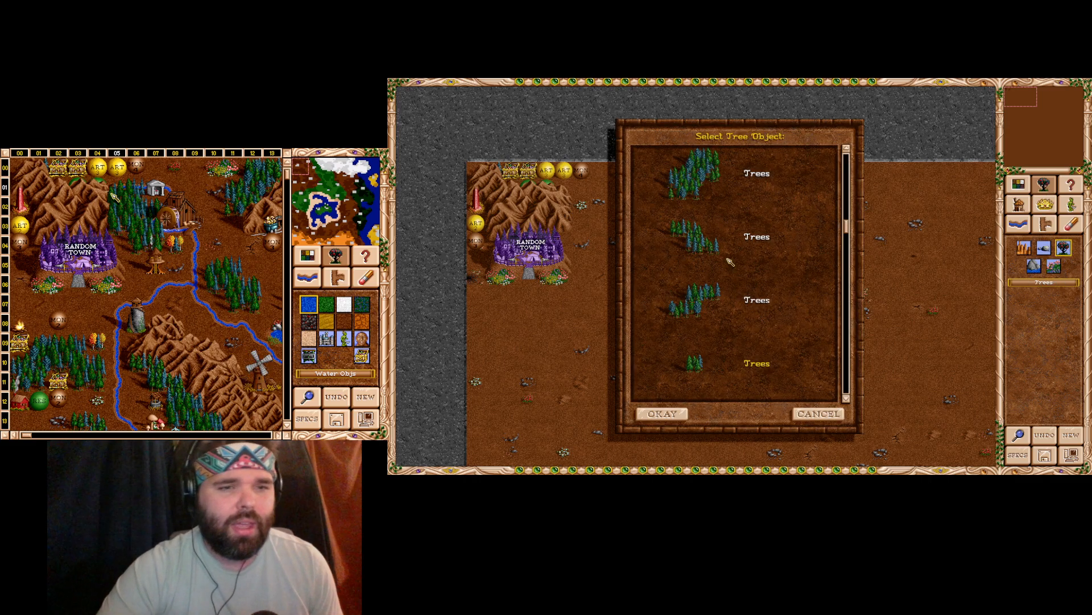
pyautogui.scroll(1, 723, 259)
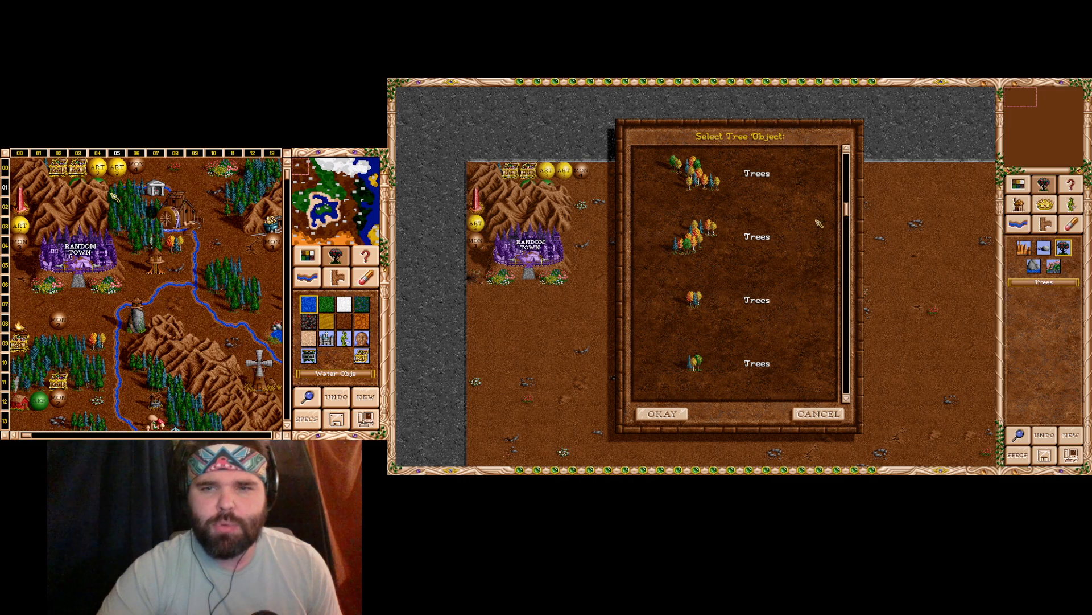
pyautogui.moveTo(846, 211)
pyautogui.mouseDown()
pyautogui.moveTo(851, 172)
pyautogui.moveTo(852, 231)
pyautogui.mouseUp()
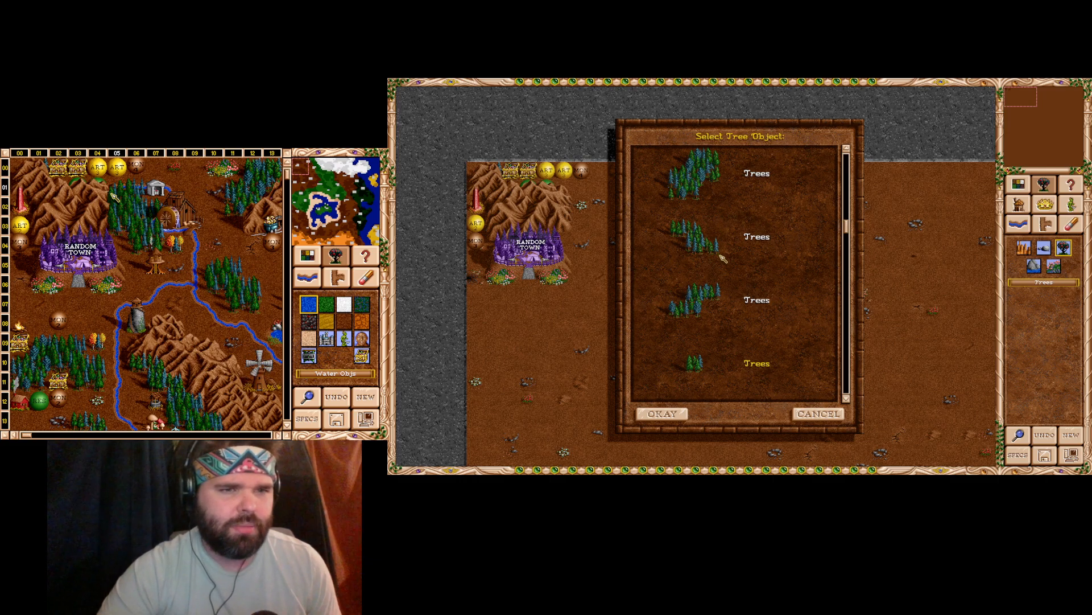
pyautogui.scroll(1, 724, 260)
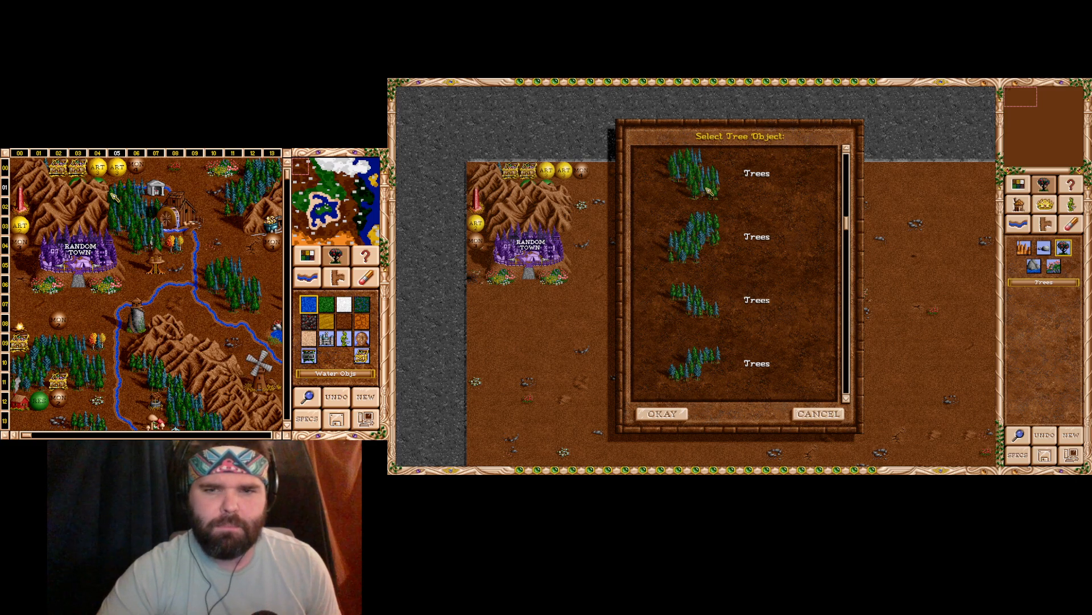
pyautogui.scroll(1, 706, 223)
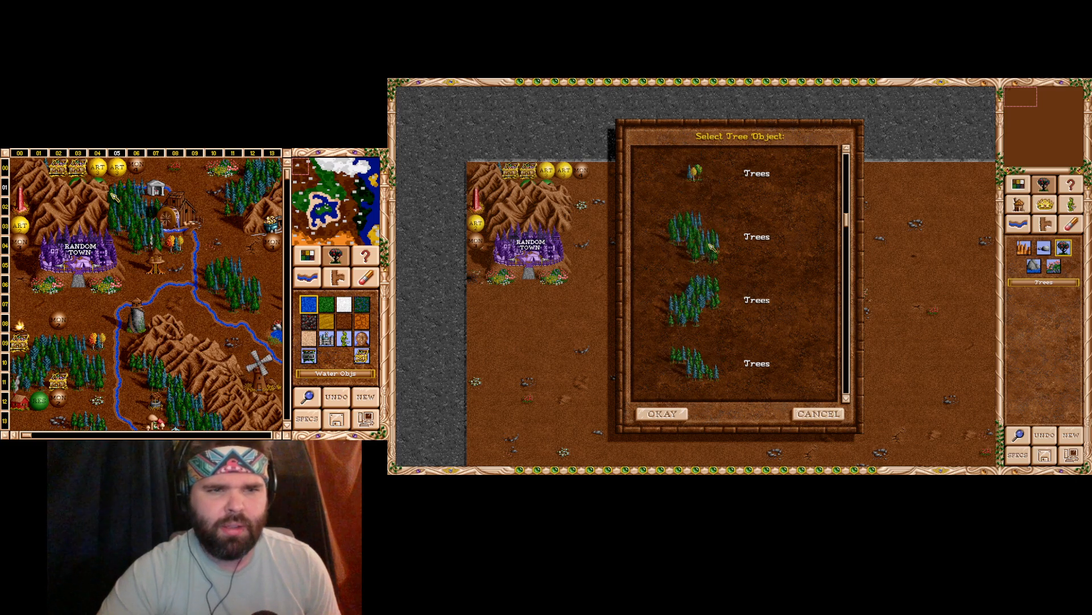
pyautogui.doubleClick(707, 243)
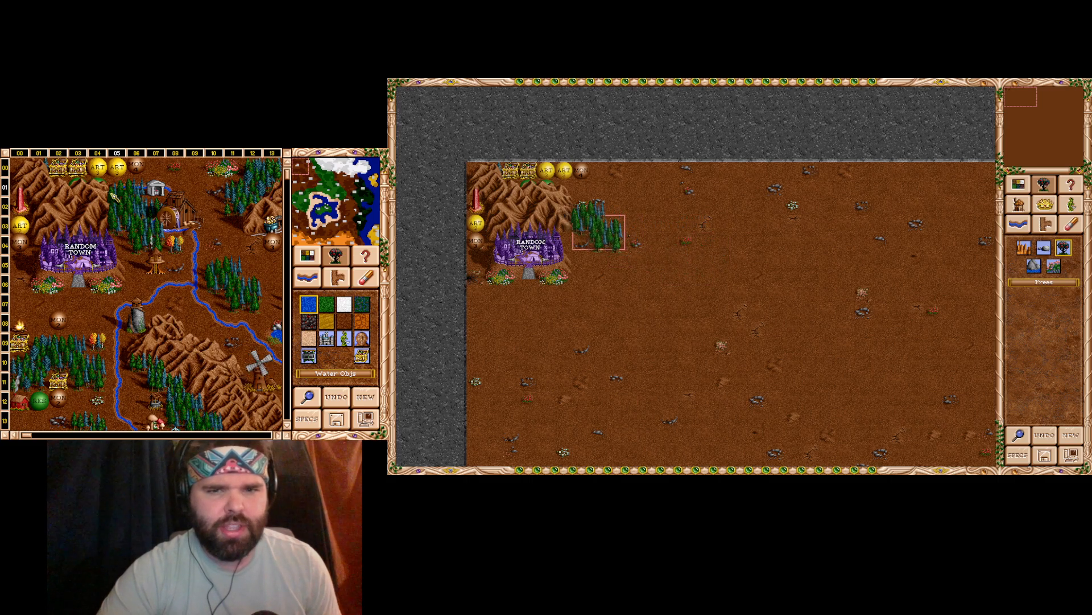
pyautogui.click(599, 232)
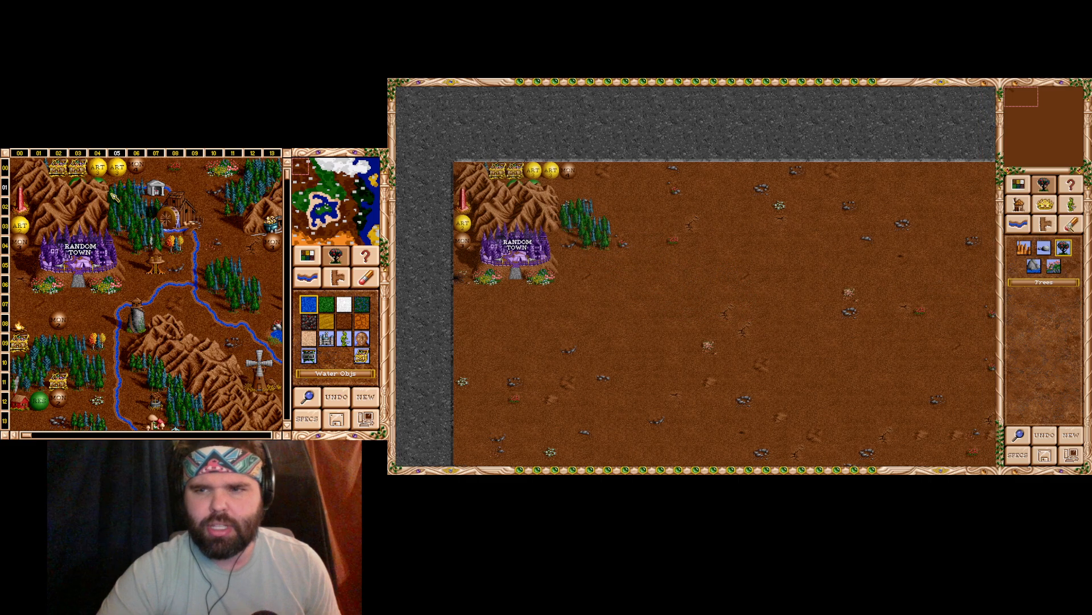
pyautogui.click(1071, 225)
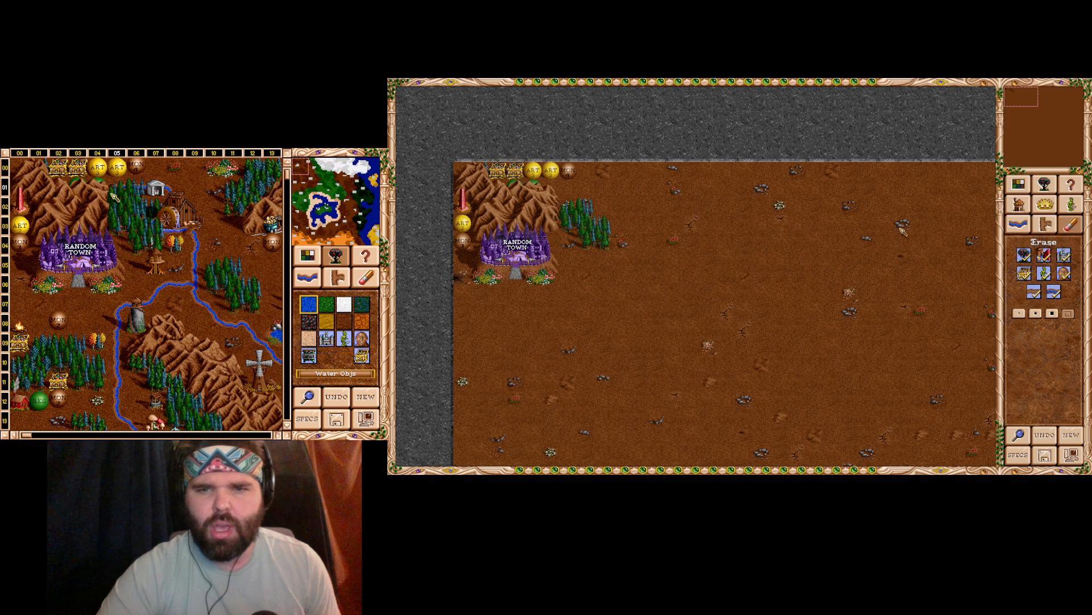
pyautogui.click(595, 238)
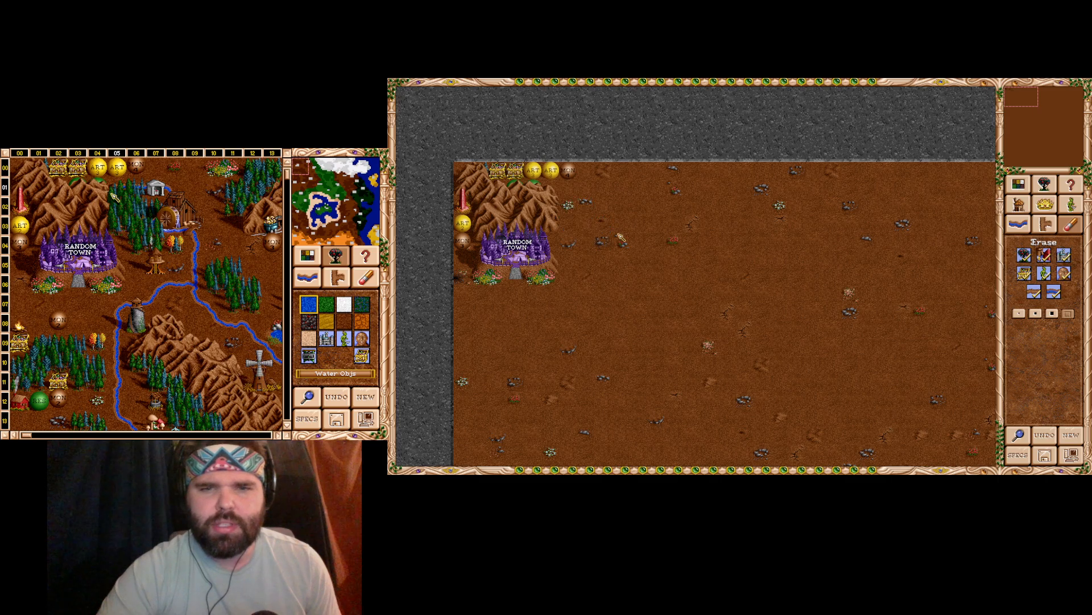
# - Place overlapping fir tree clusters directly against the east side of the mountains and the random town
pyautogui.click(1043, 188)
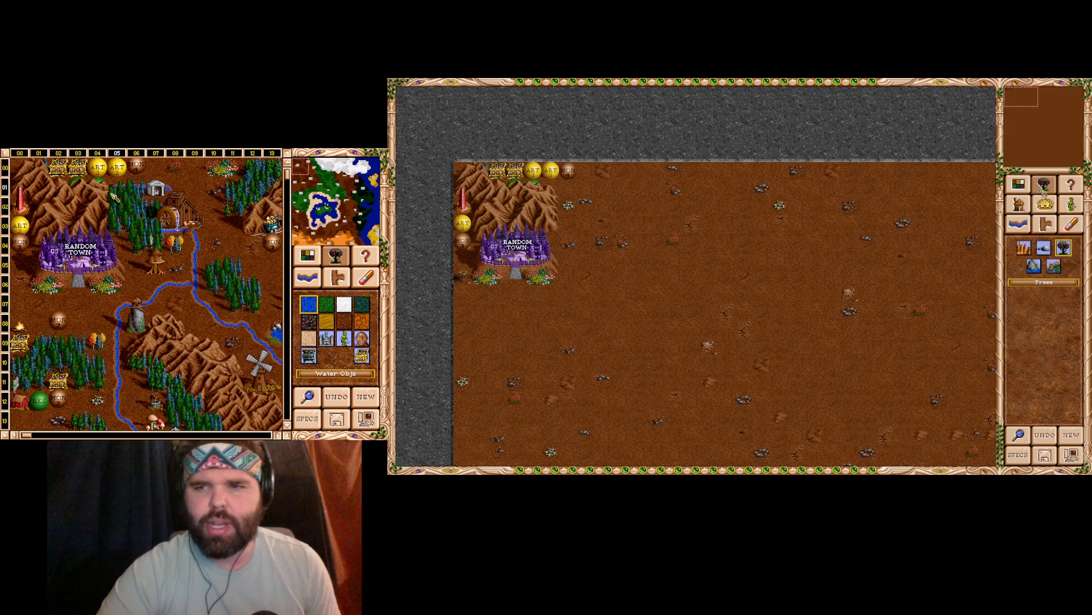
pyautogui.click(1066, 250)
pyautogui.doubleClick(694, 358)
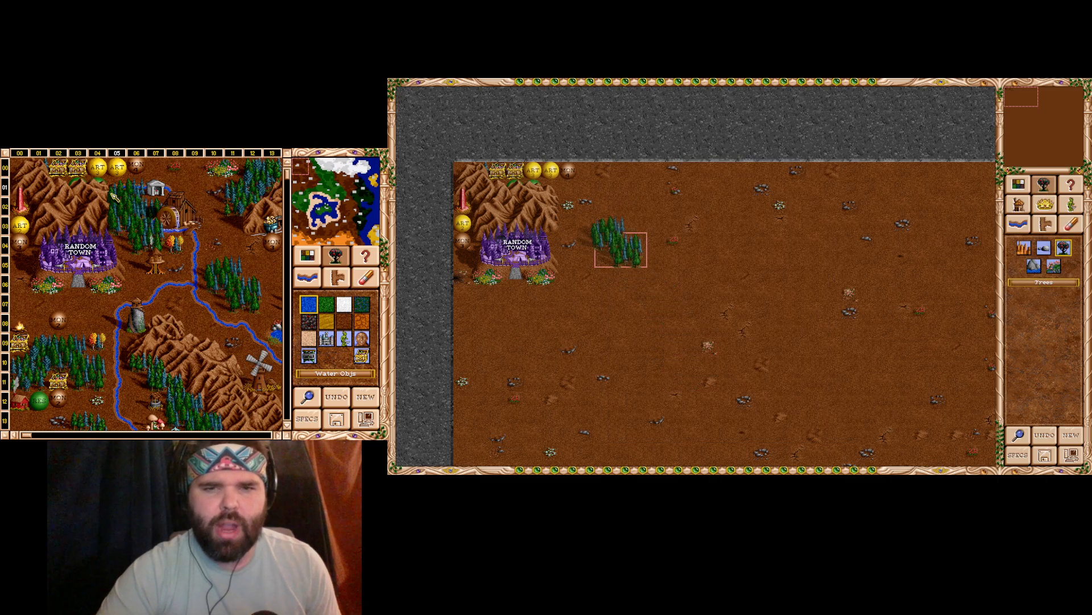
pyautogui.click(575, 243)
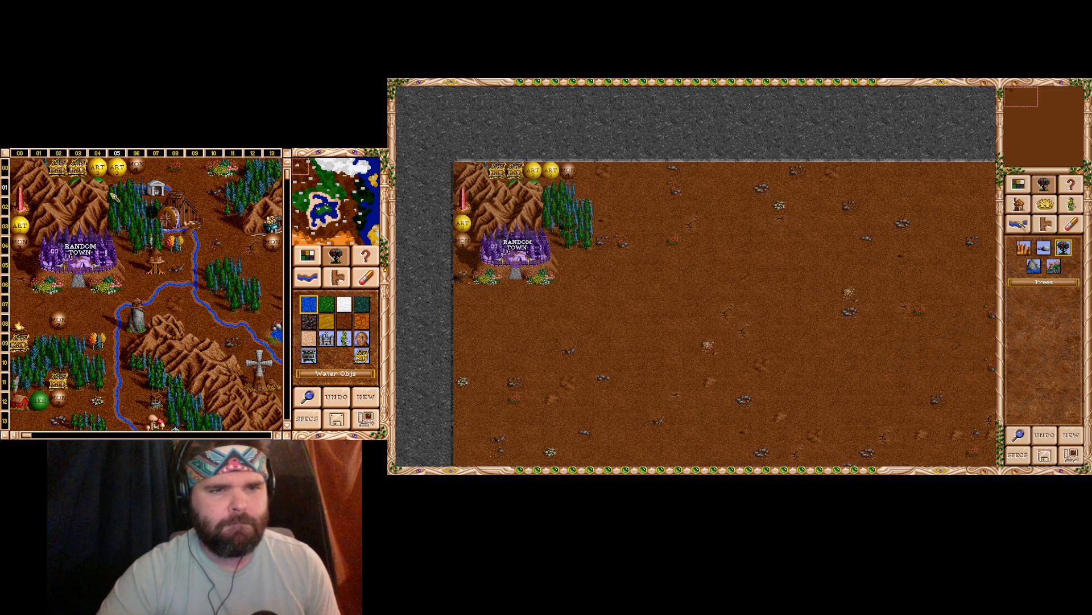
# - Look through the town, monster and miscellaneous adventure objects for the small grey stone building beside the reference map's fir trees
pyautogui.click(1021, 203)
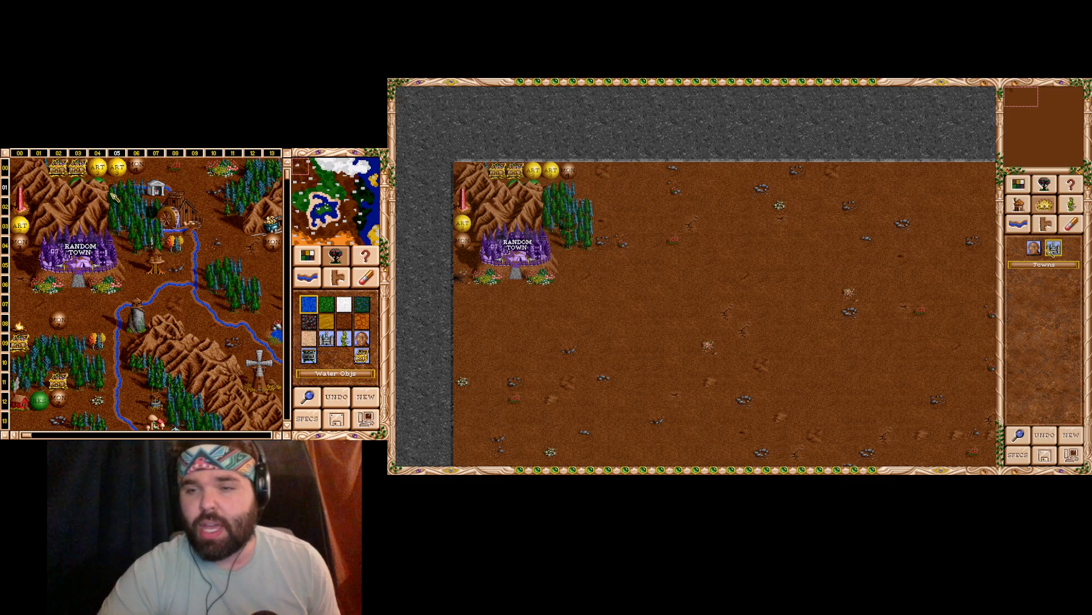
pyautogui.click(1071, 203)
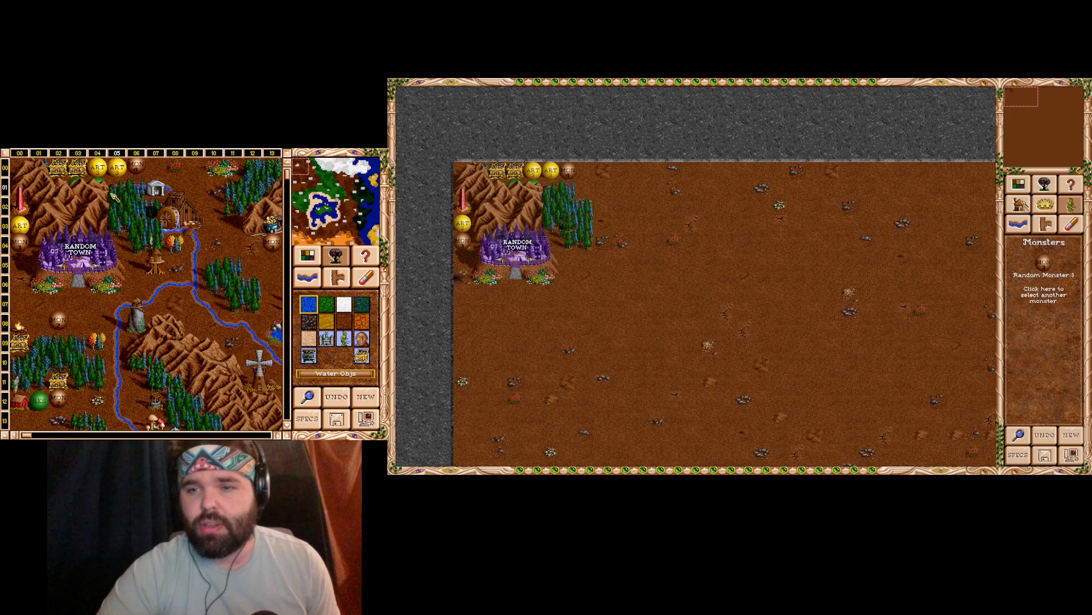
pyautogui.click(1042, 206)
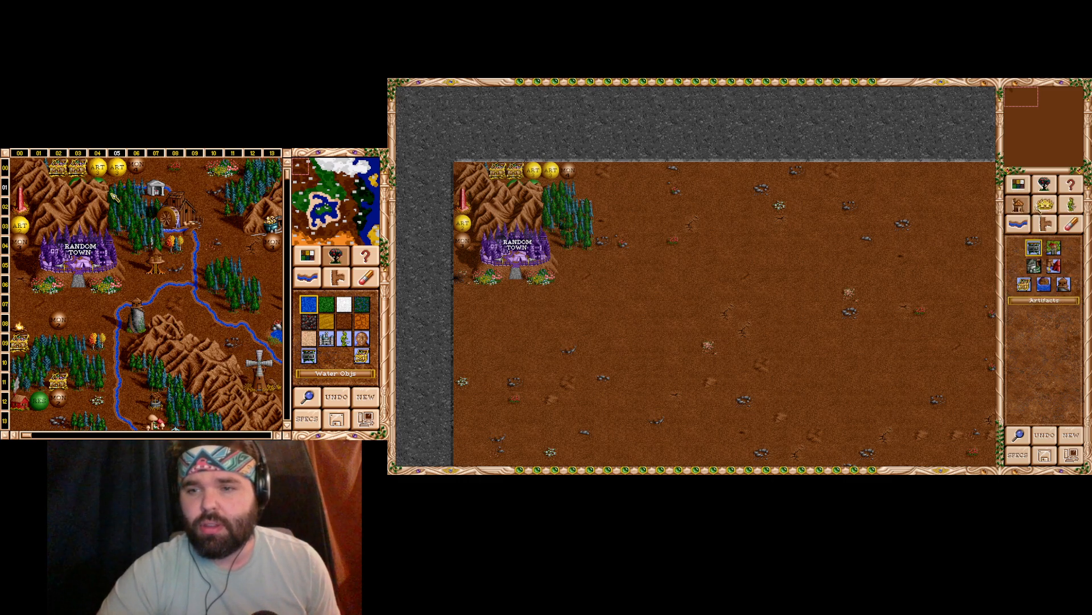
pyautogui.click(1063, 286)
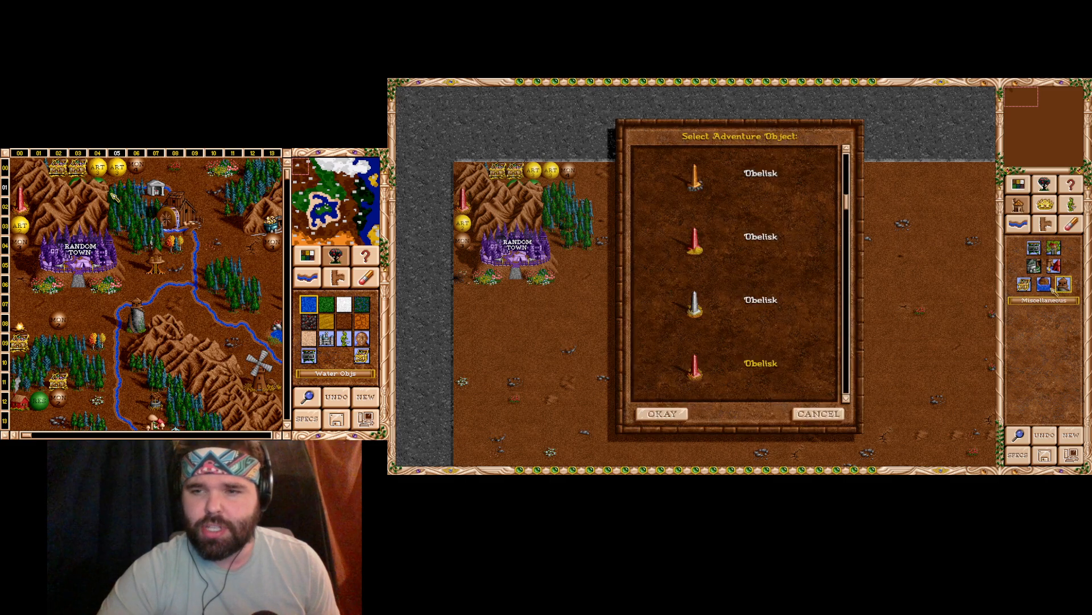
pyautogui.scroll(-8, 751, 274)
pyautogui.scroll(-12, 752, 274)
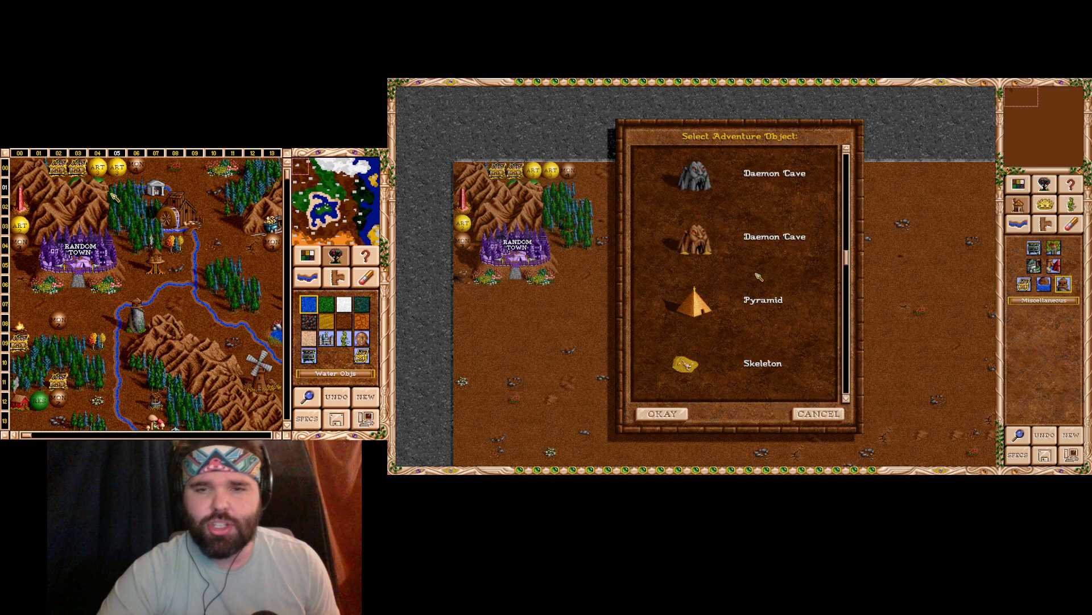
pyautogui.scroll(-9, 763, 279)
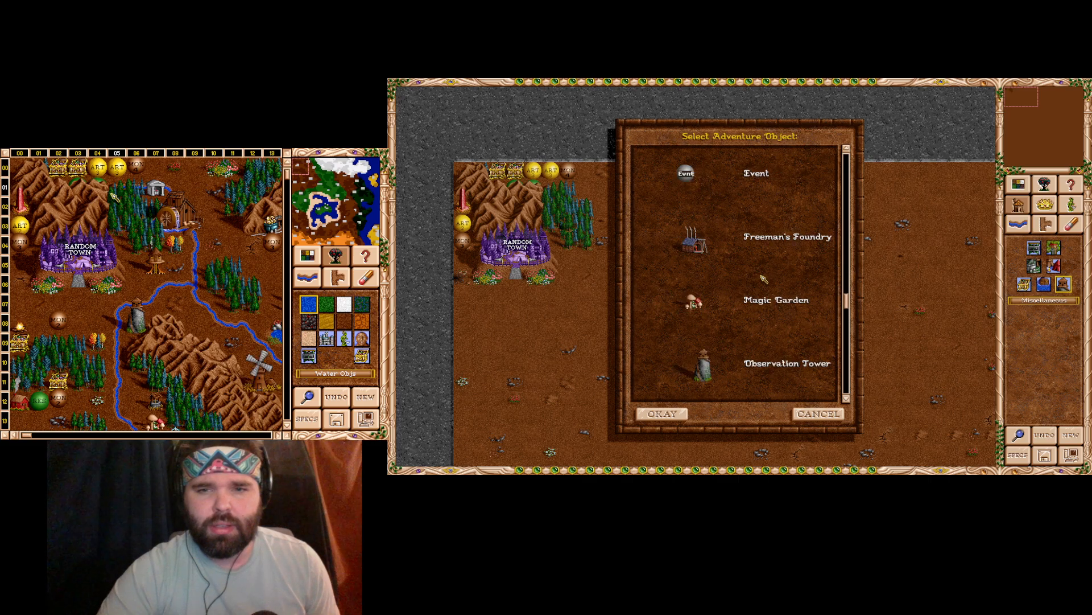
pyautogui.scroll(-10, 763, 282)
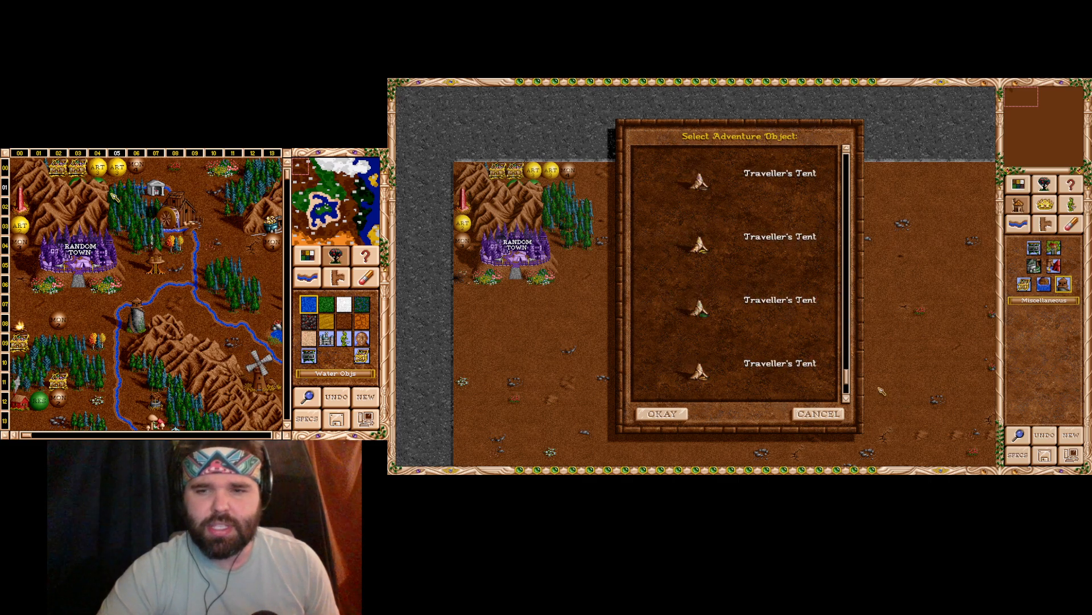
pyautogui.moveTo(851, 381); pyautogui.dragTo(845, 161)
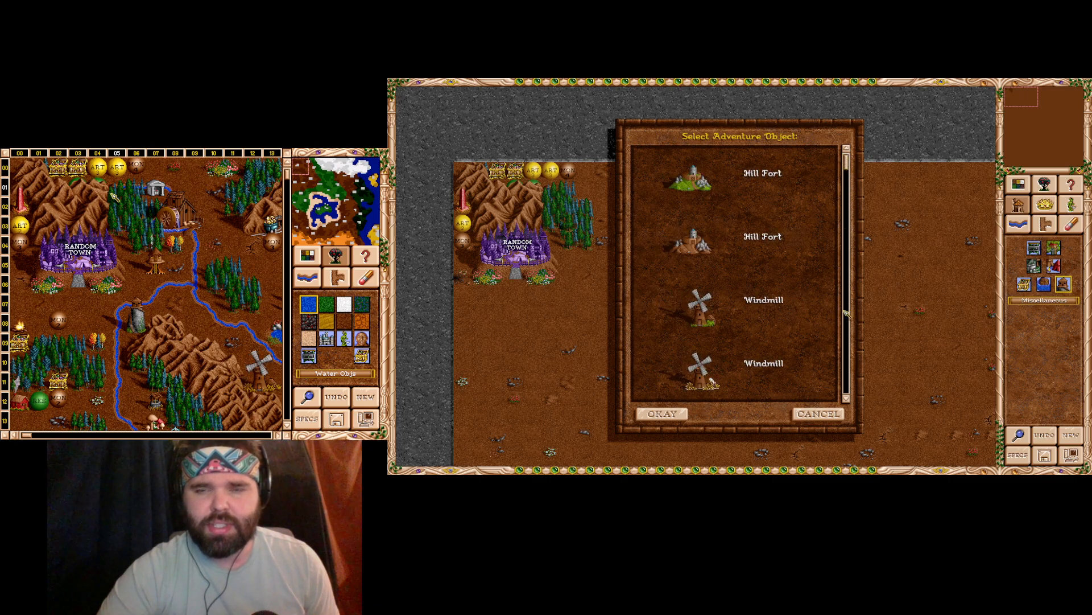
pyautogui.click(819, 413)
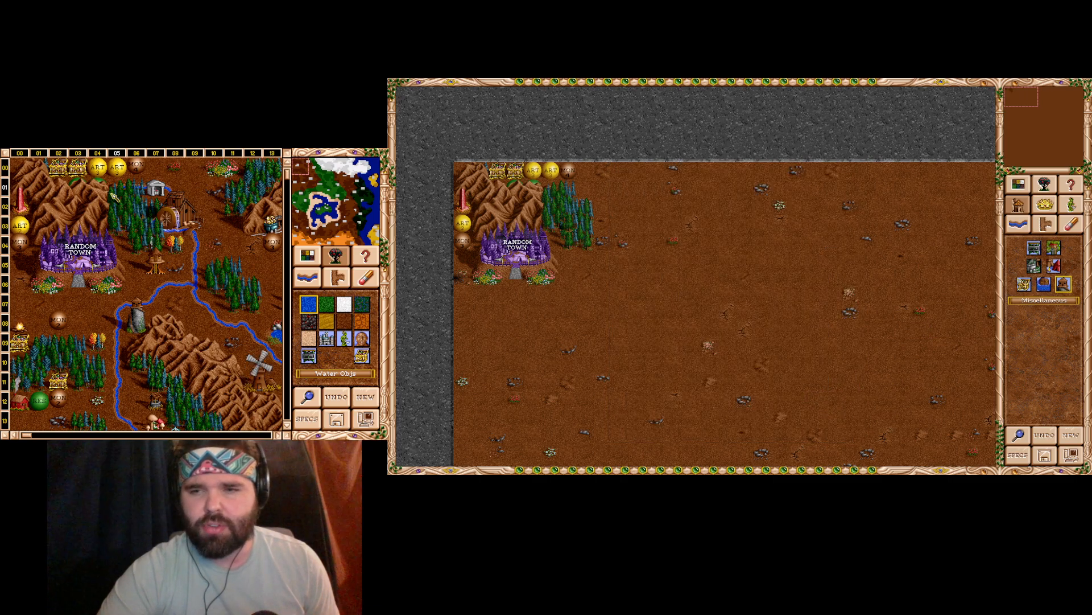
# - Place a Shrine of the Third Circle from the power-up objects against the northeast edge of the fir trees
pyautogui.click(1054, 265)
pyautogui.scroll(-8, 757, 281)
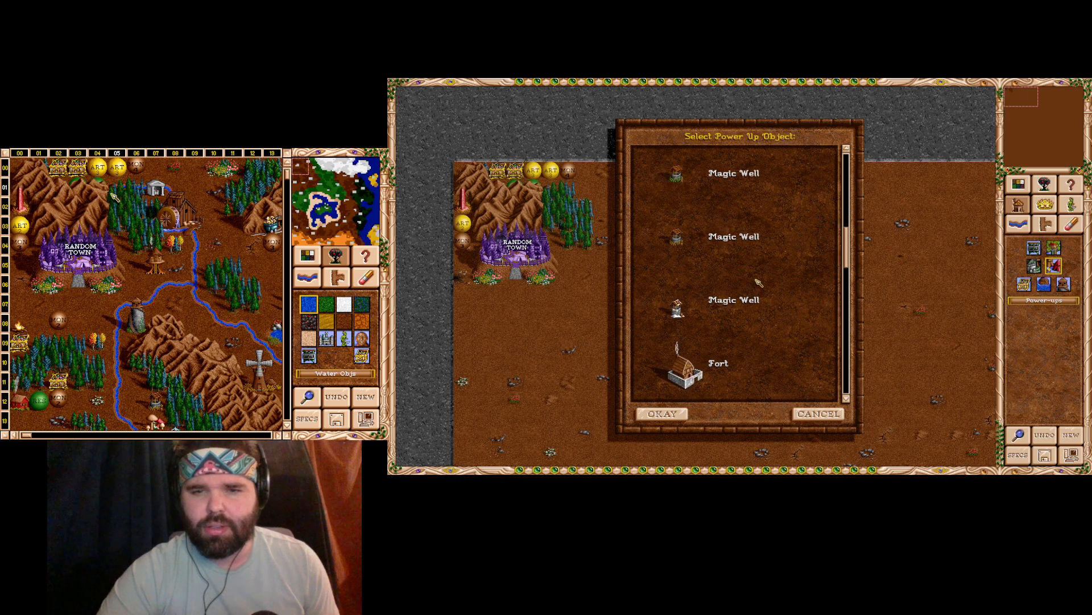
pyautogui.scroll(-3, 757, 281)
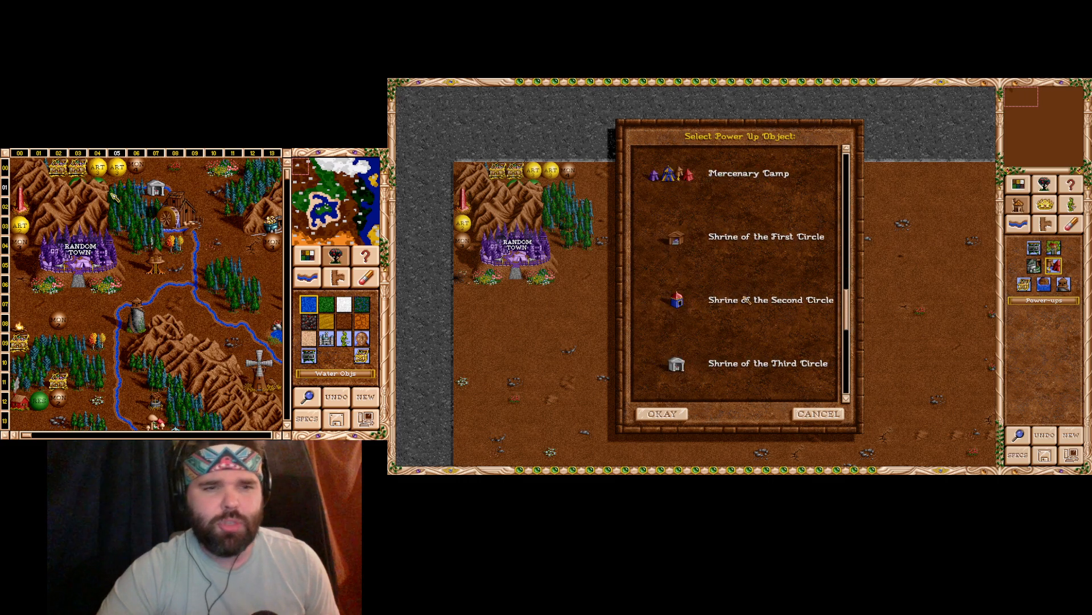
pyautogui.doubleClick(677, 364)
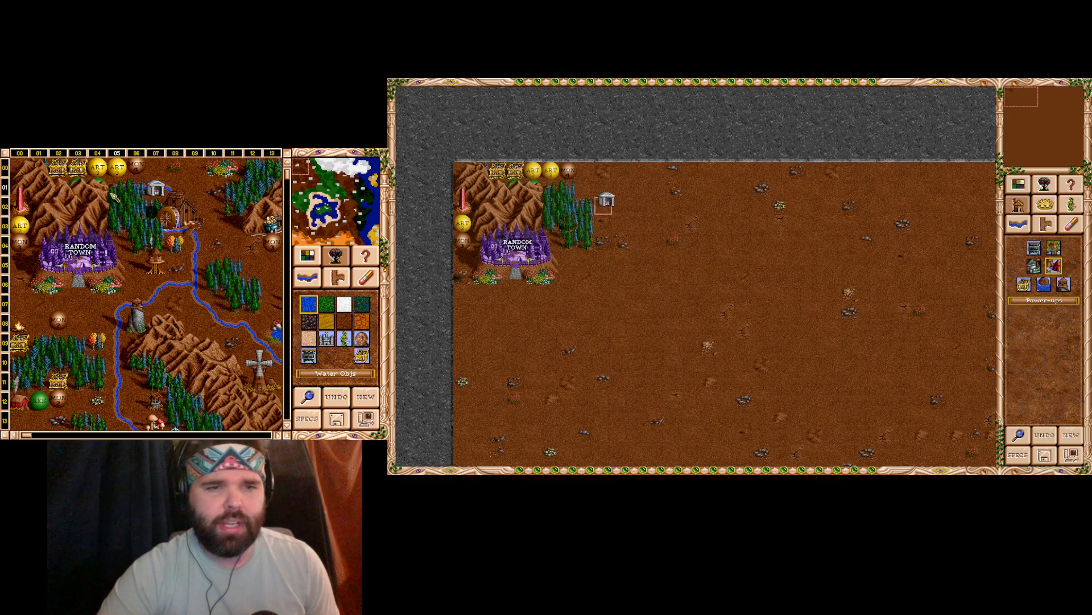
pyautogui.click(586, 191)
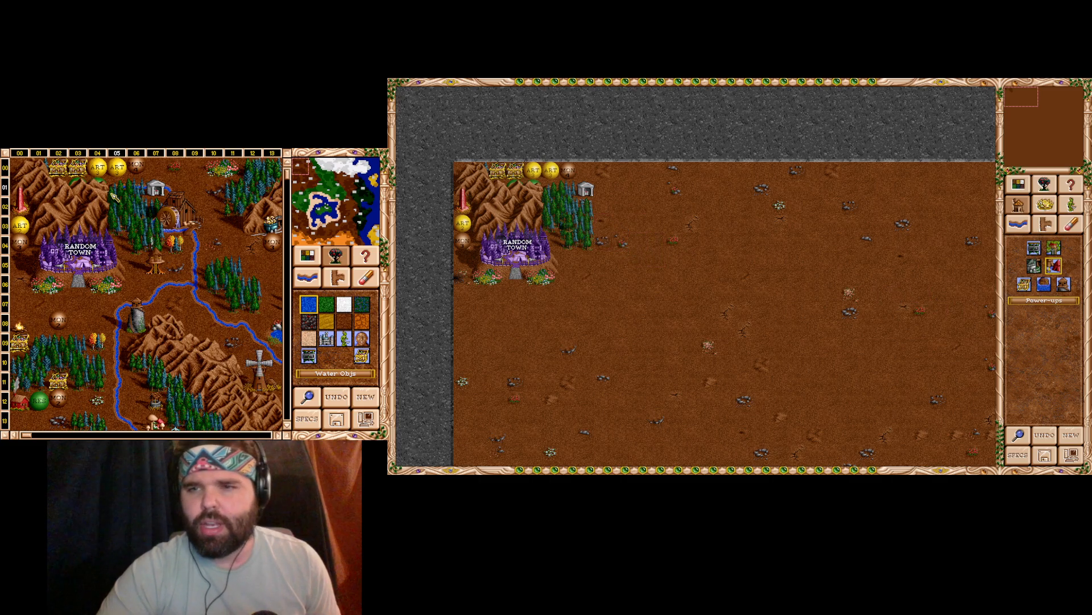
# - Place a red flower cluster with green foliage from the miscellaneous landscape objects on the north edge at tile 10, 0
pyautogui.click(1044, 185)
pyautogui.click(1063, 250)
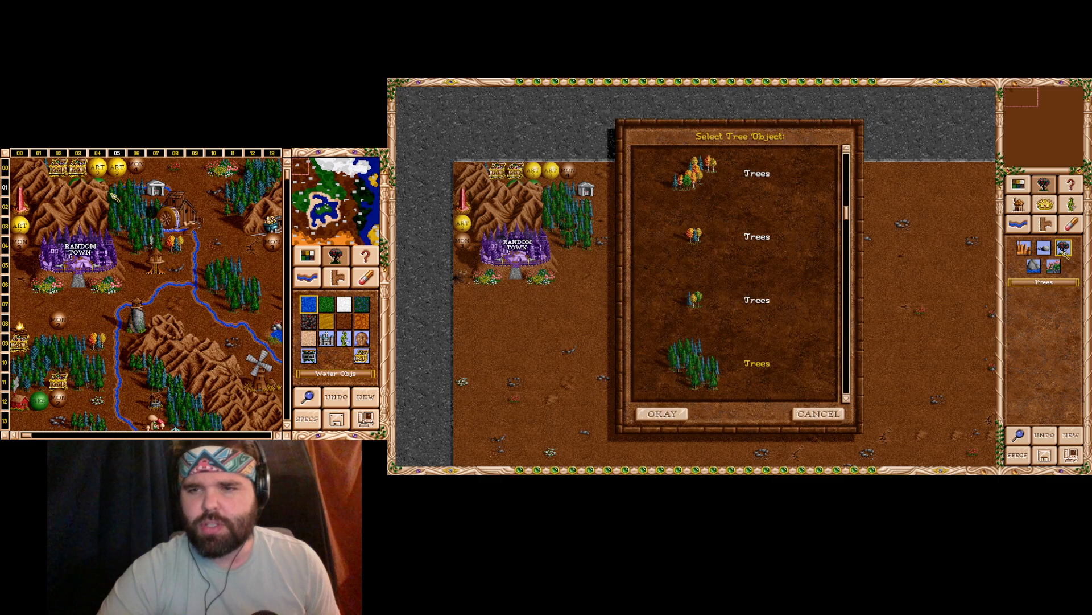
pyautogui.click(823, 410)
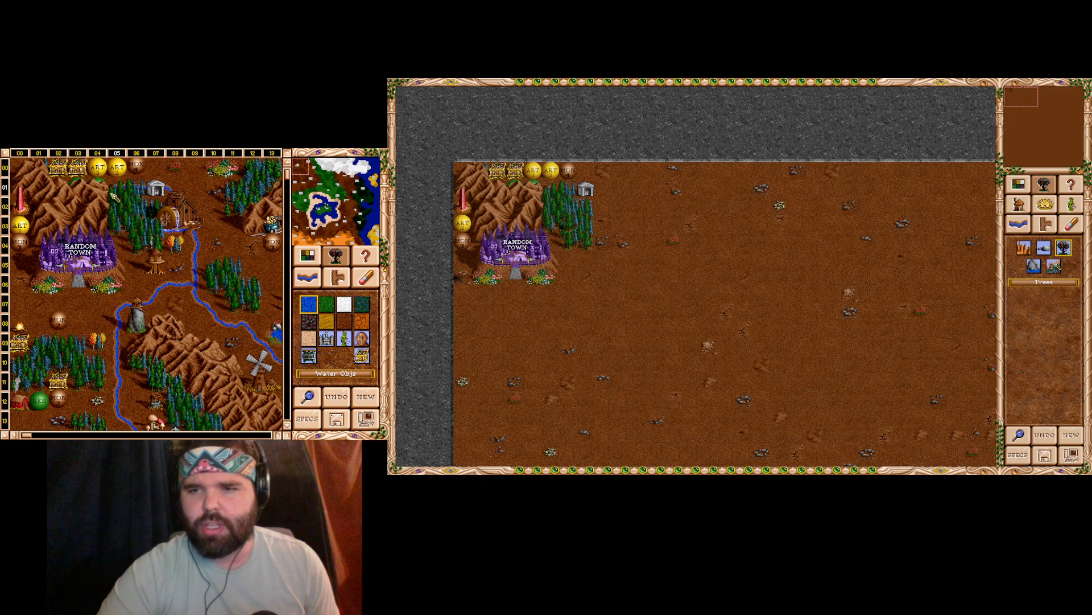
pyautogui.click(1053, 265)
pyautogui.doubleClick(730, 365)
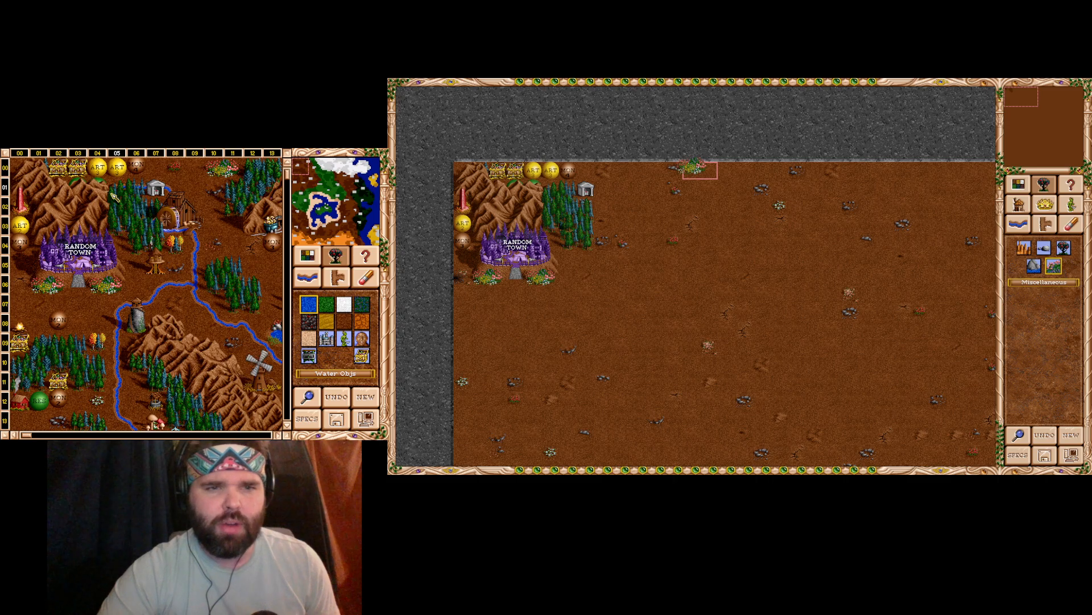
pyautogui.rightClick(700, 169)
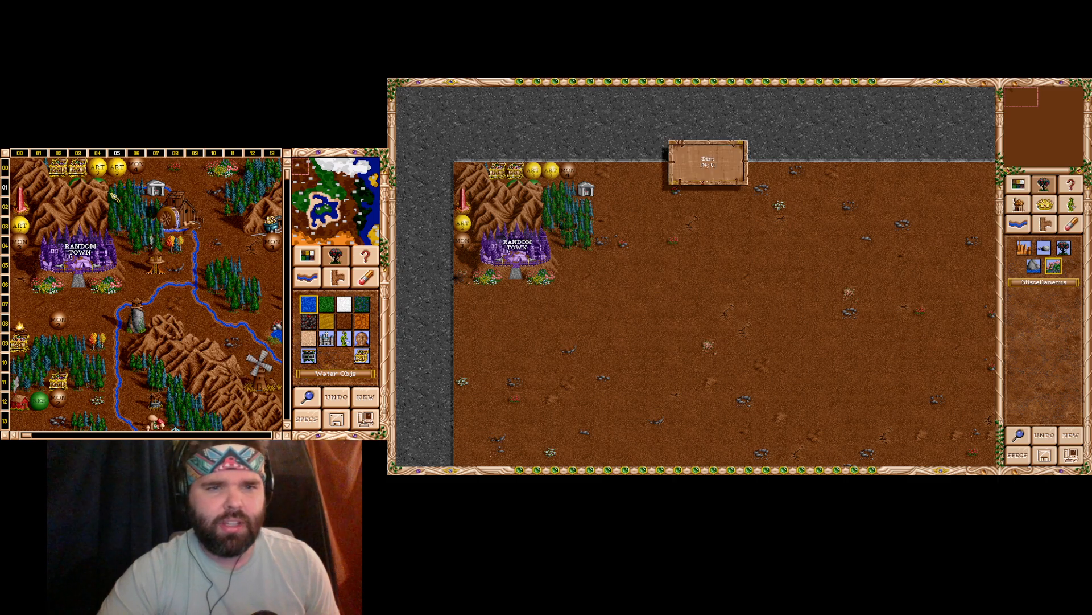
pyautogui.rightClick(682, 169)
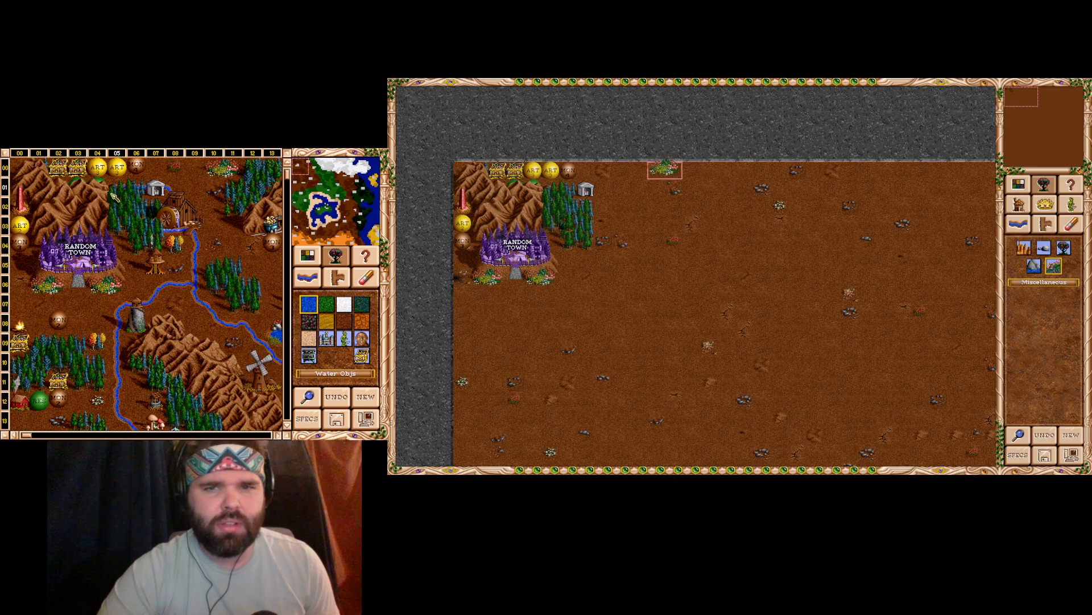
pyautogui.rightClick(665, 170)
pyautogui.rightClick(647, 170)
pyautogui.rightClick(629, 169)
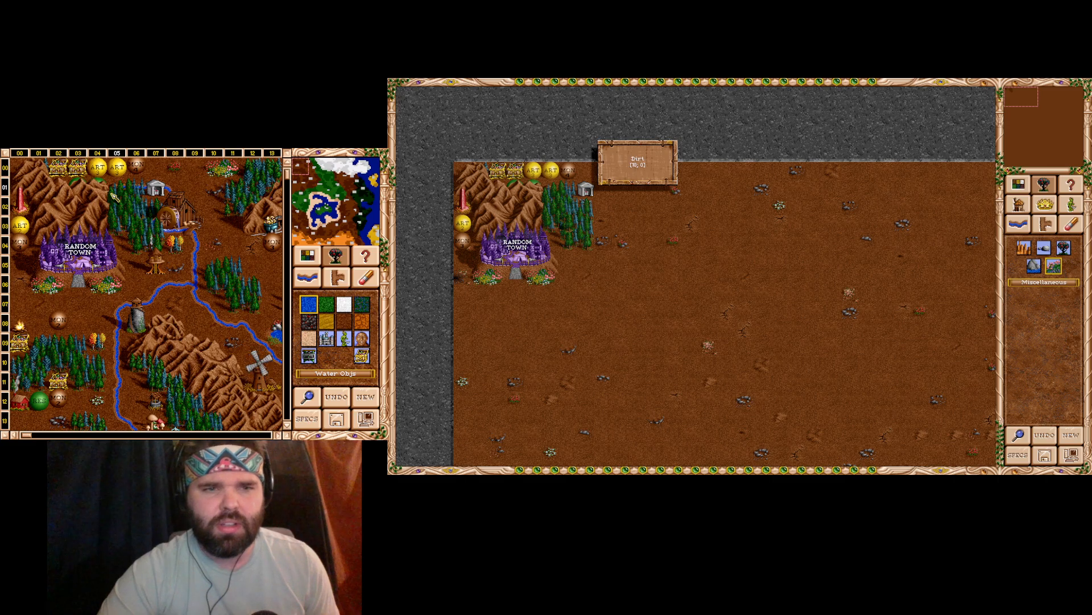
pyautogui.rightClick(638, 170)
pyautogui.click(639, 170)
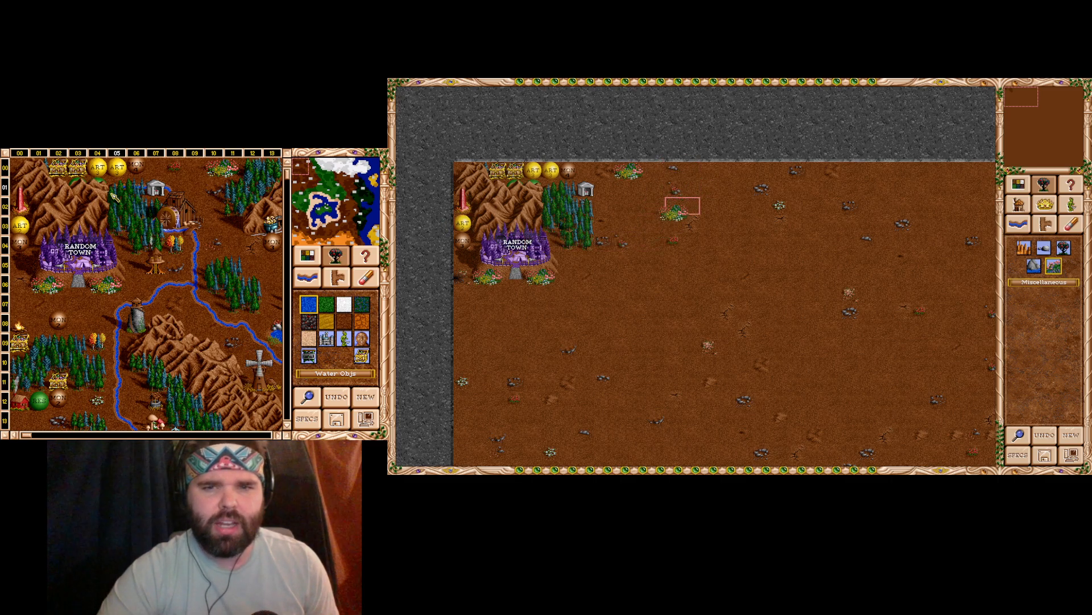
# - Try painting a large rectangle of swamp terrain southeast of the random town, and paint it over with dirt
pyautogui.click(1027, 189)
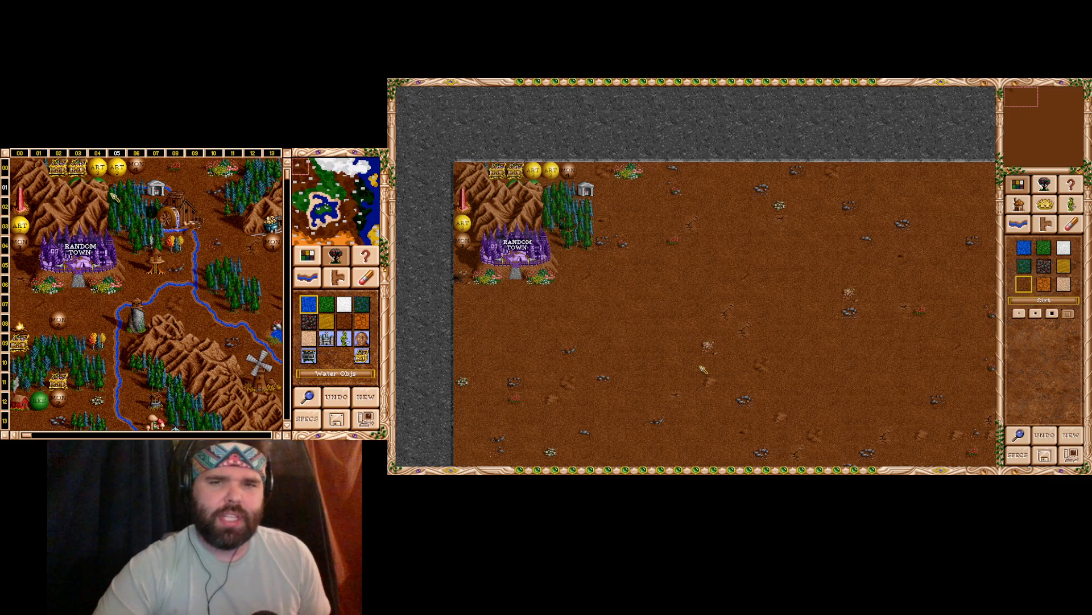
pyautogui.click(1024, 265)
pyautogui.moveTo(831, 260); pyautogui.dragTo(660, 413)
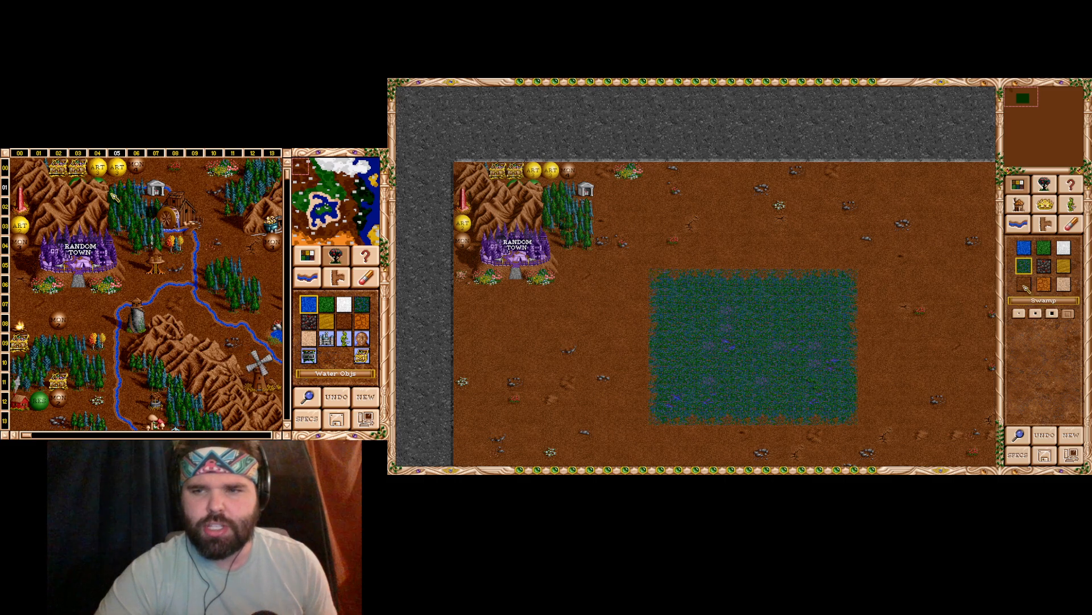
pyautogui.click(1024, 283)
pyautogui.moveTo(885, 254); pyautogui.dragTo(661, 405)
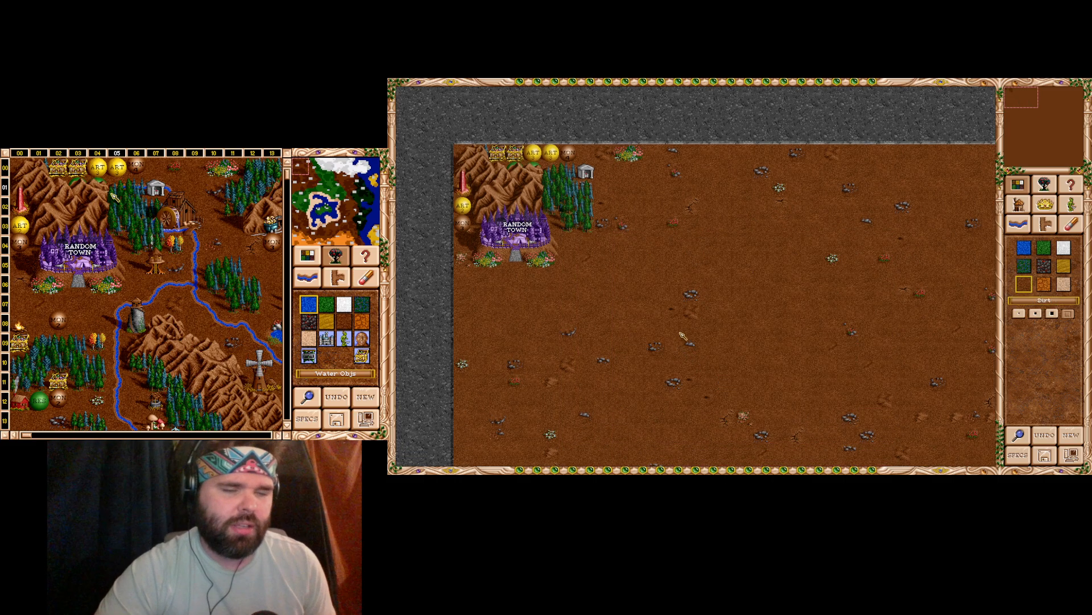
# - Check the mine, treasure and artifact objects for the building beside the shrine on the reference map
pyautogui.click(1019, 205)
pyautogui.click(1034, 266)
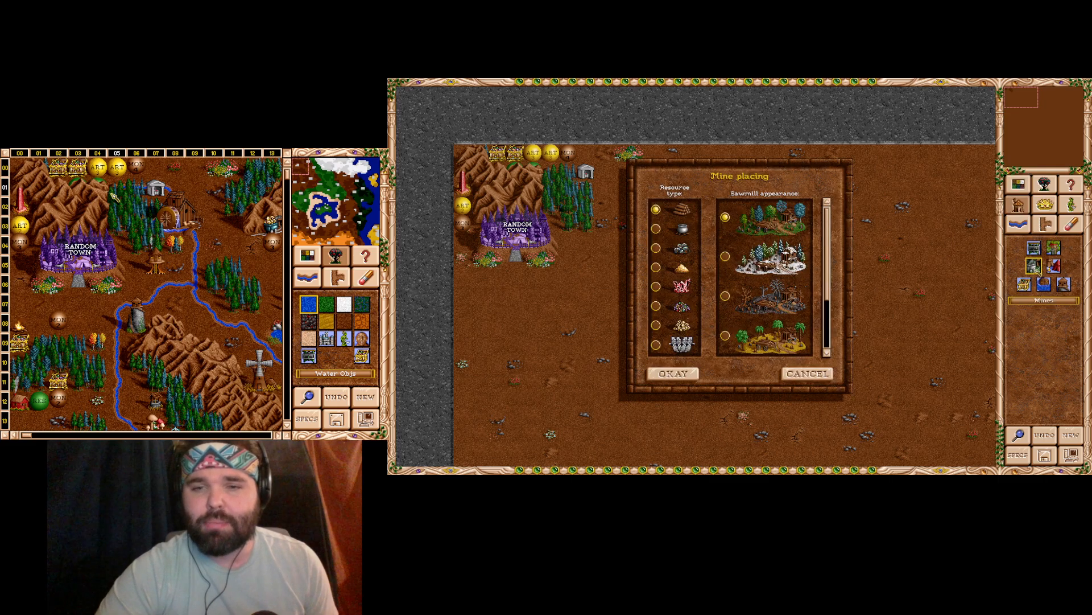
pyautogui.click(794, 375)
pyautogui.click(1024, 283)
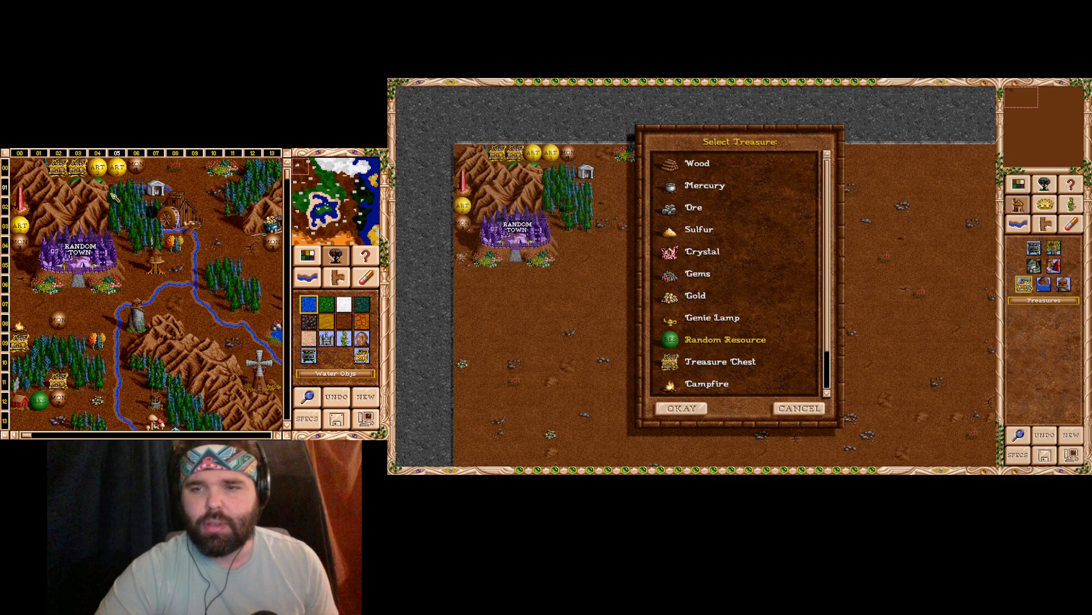
pyautogui.click(801, 408)
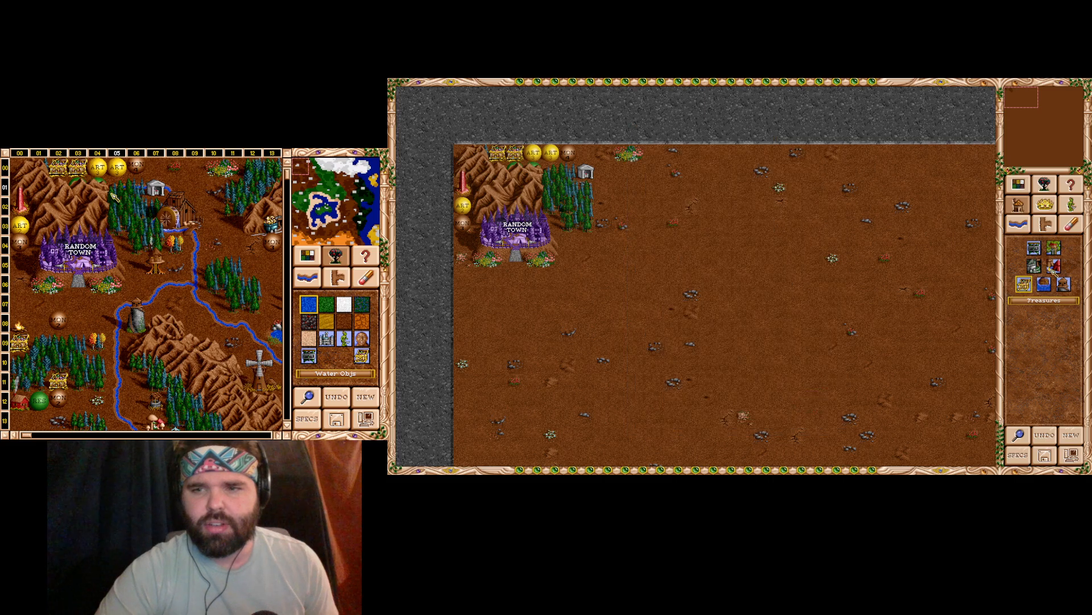
pyautogui.click(1040, 251)
pyautogui.click(818, 408)
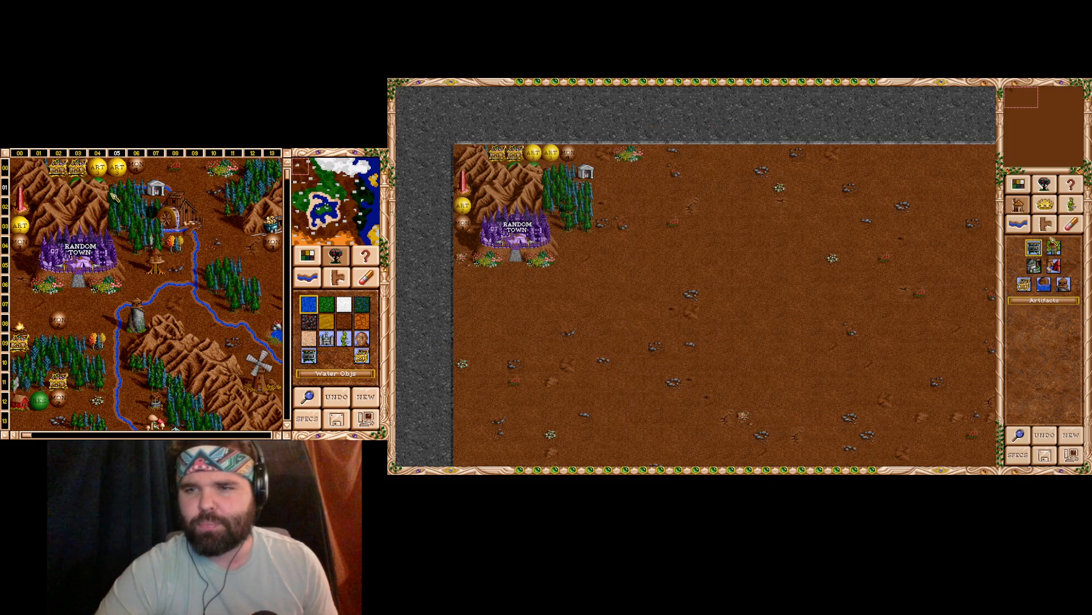
# - Look through the power-up objects for the building beside the shrine on the reference map
pyautogui.click(1053, 266)
pyautogui.scroll(10, 714, 273)
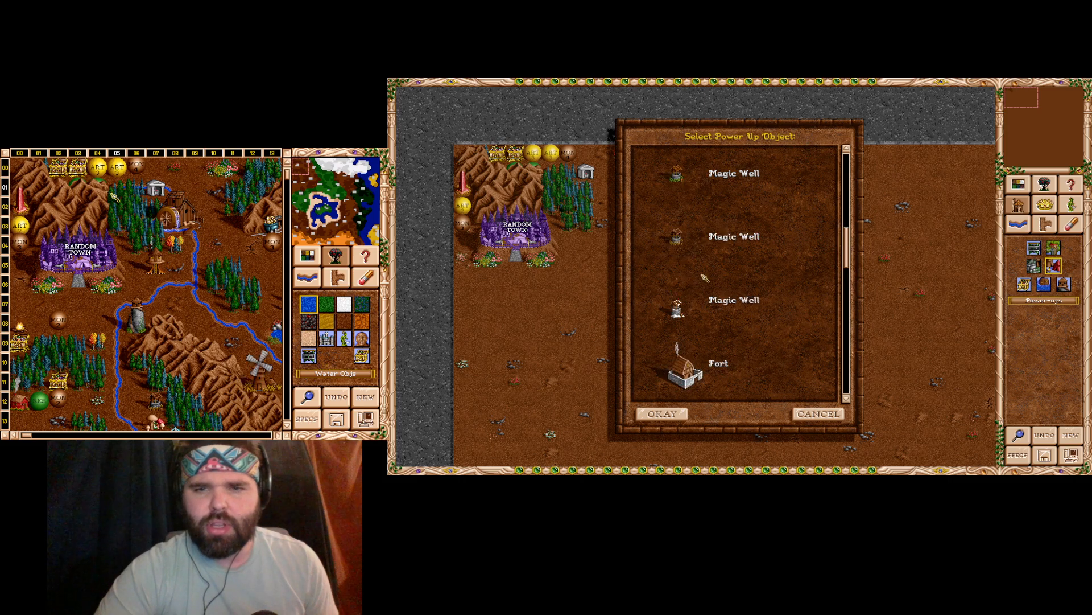
pyautogui.scroll(2, 714, 274)
pyautogui.scroll(-11, 717, 273)
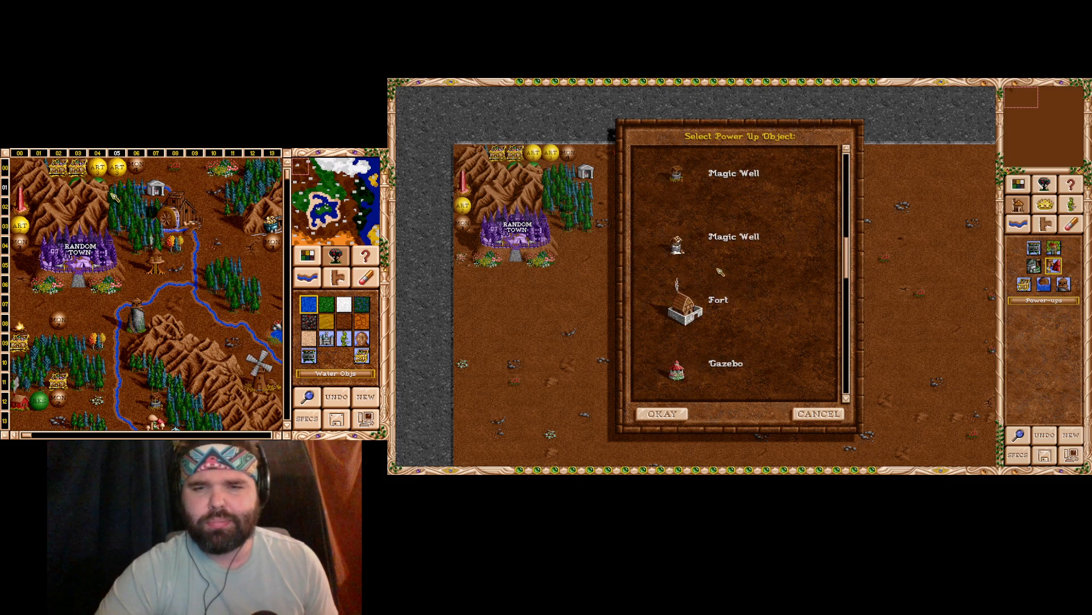
pyautogui.scroll(-8, 704, 252)
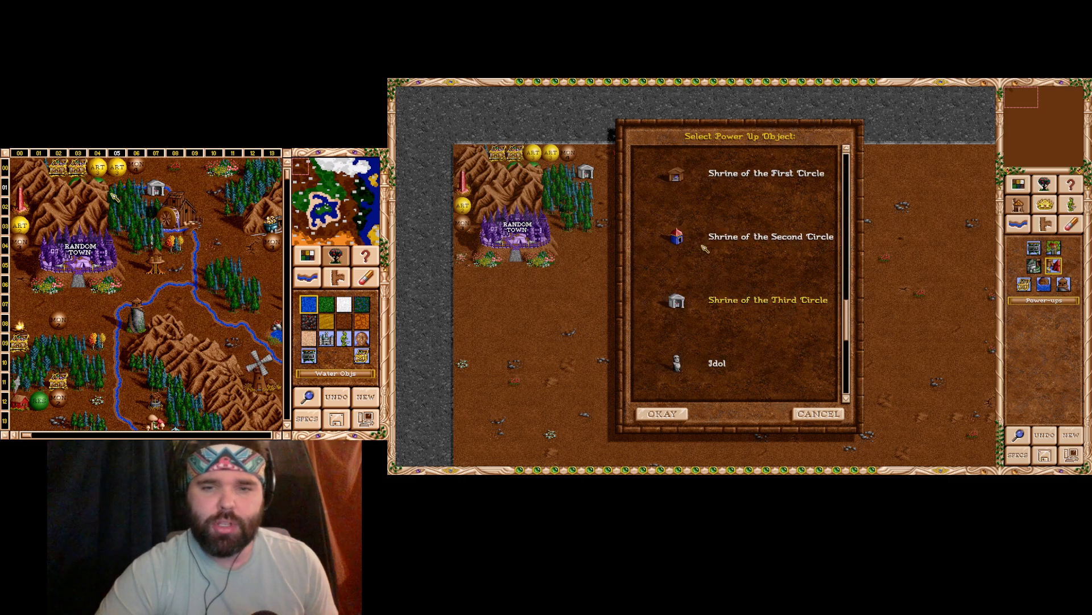
pyautogui.scroll(8, 693, 256)
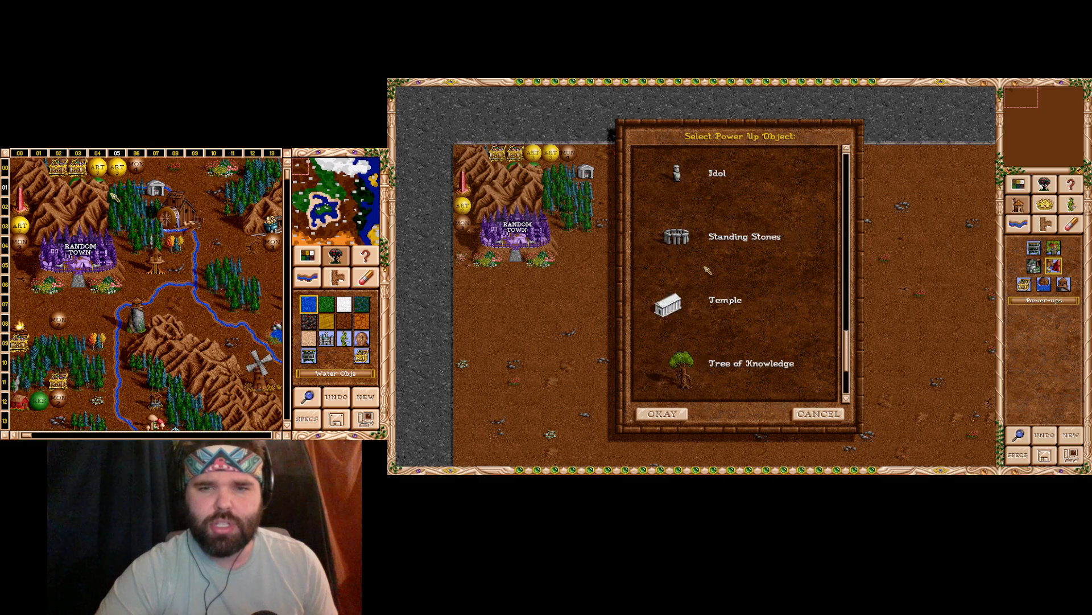
pyautogui.scroll(5, 715, 262)
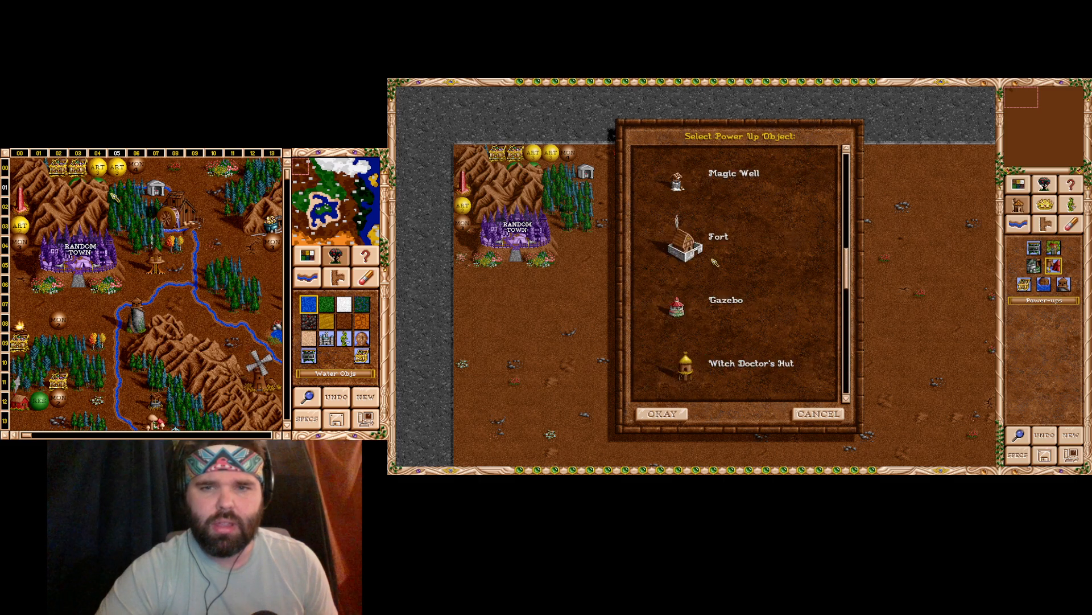
pyautogui.scroll(2, 719, 260)
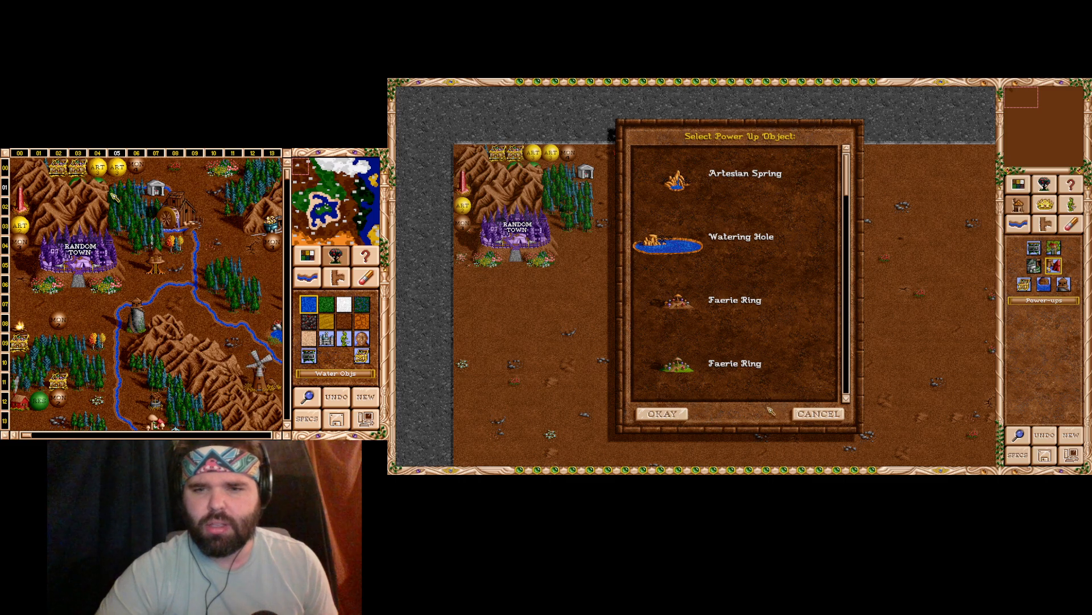
pyautogui.click(677, 414)
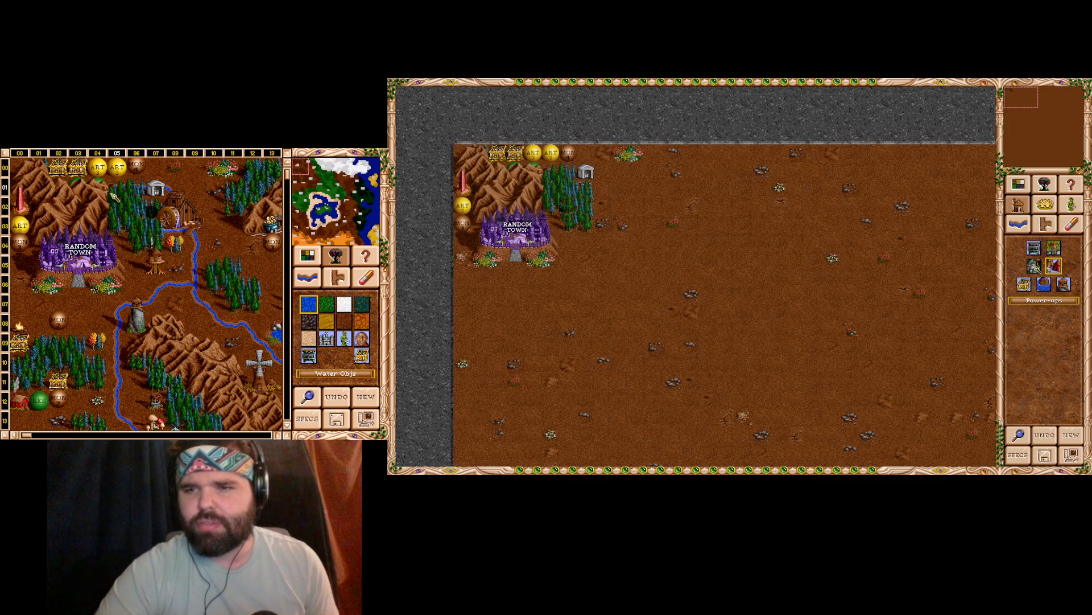
# - Check the dwellings and recheck the power-up objects for the buildings near the fir trees on the reference map
pyautogui.click(1053, 247)
pyautogui.scroll(-1, 808, 274)
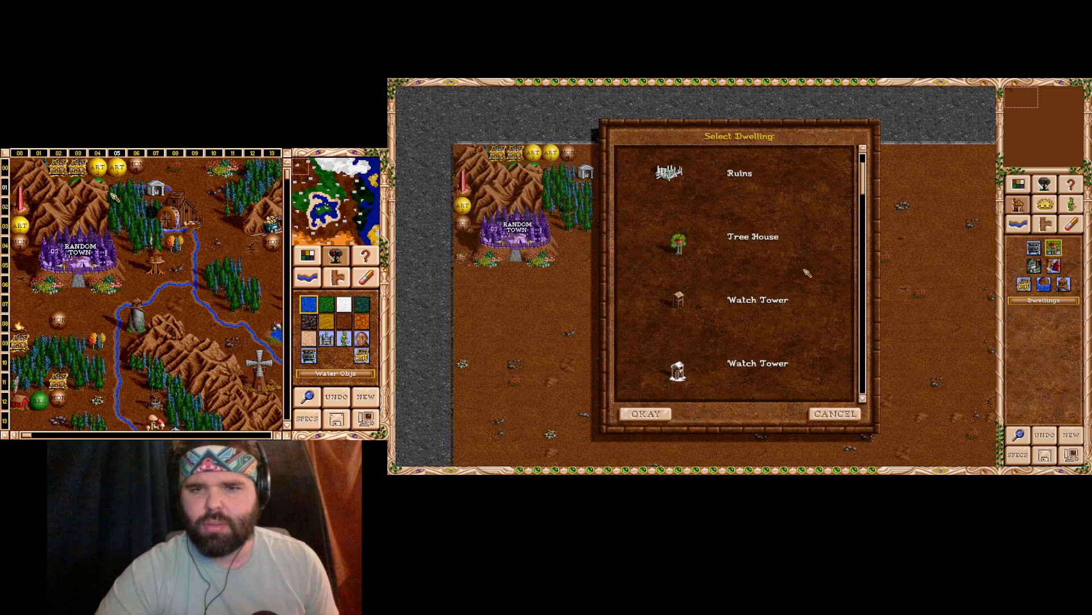
pyautogui.scroll(-15, 807, 273)
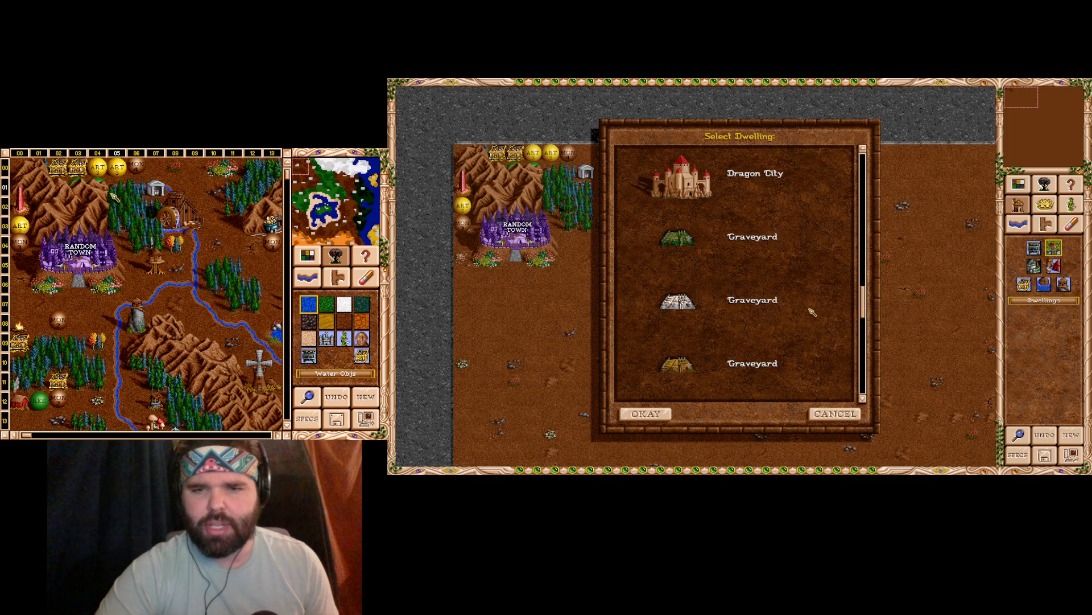
pyautogui.scroll(-7, 814, 316)
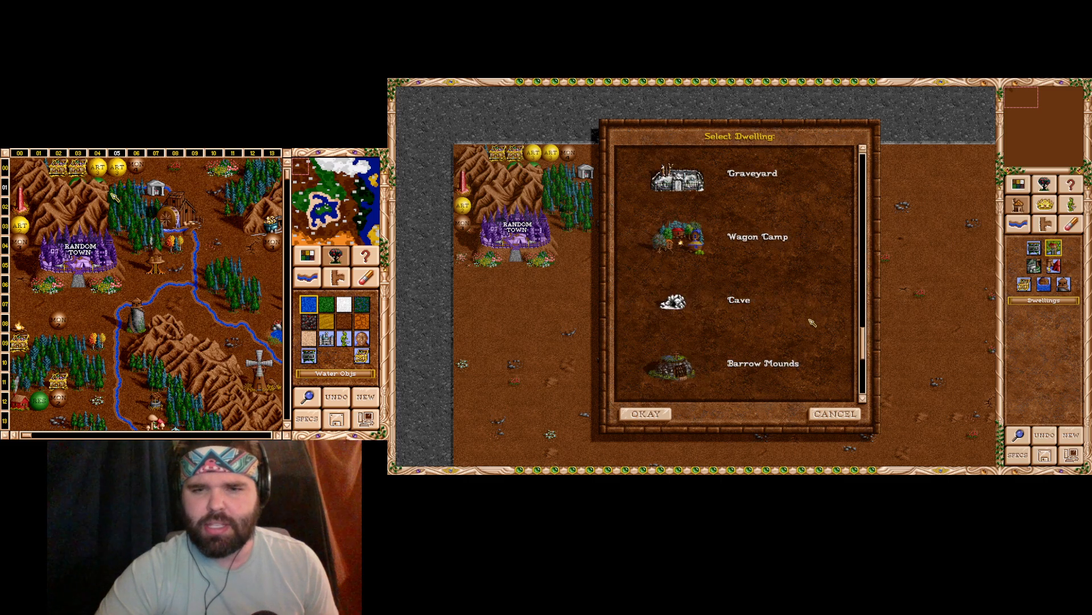
pyautogui.click(846, 417)
pyautogui.click(1054, 265)
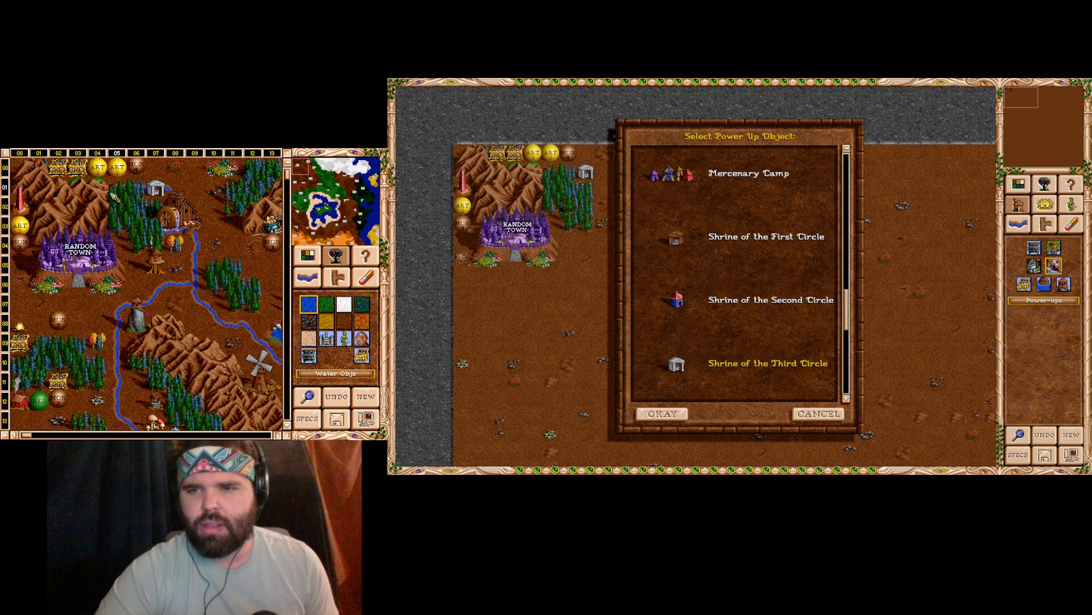
pyautogui.scroll(5, 719, 239)
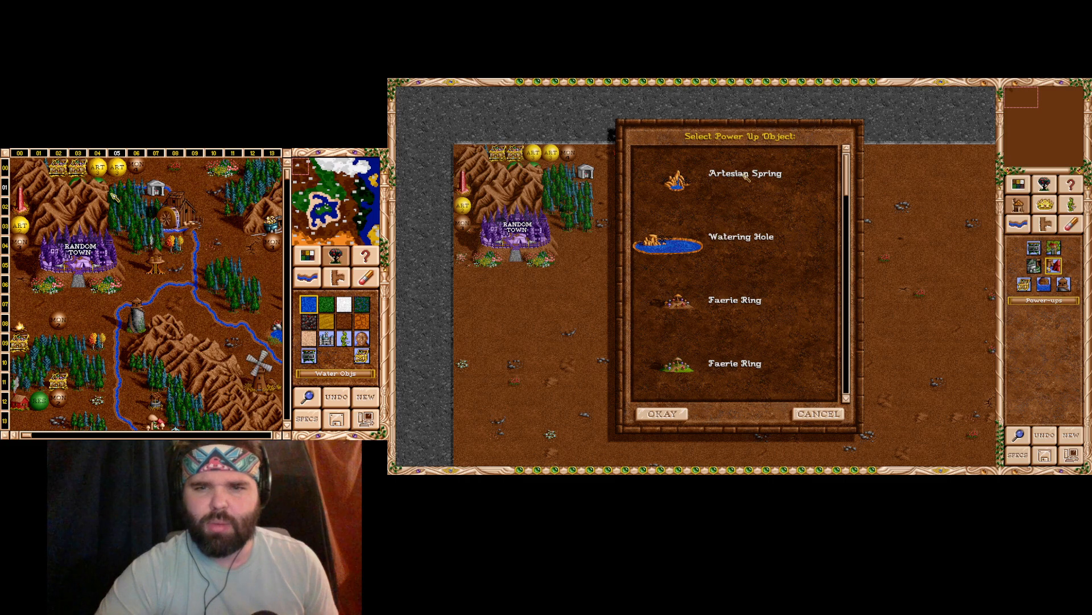
pyautogui.scroll(-7, 745, 177)
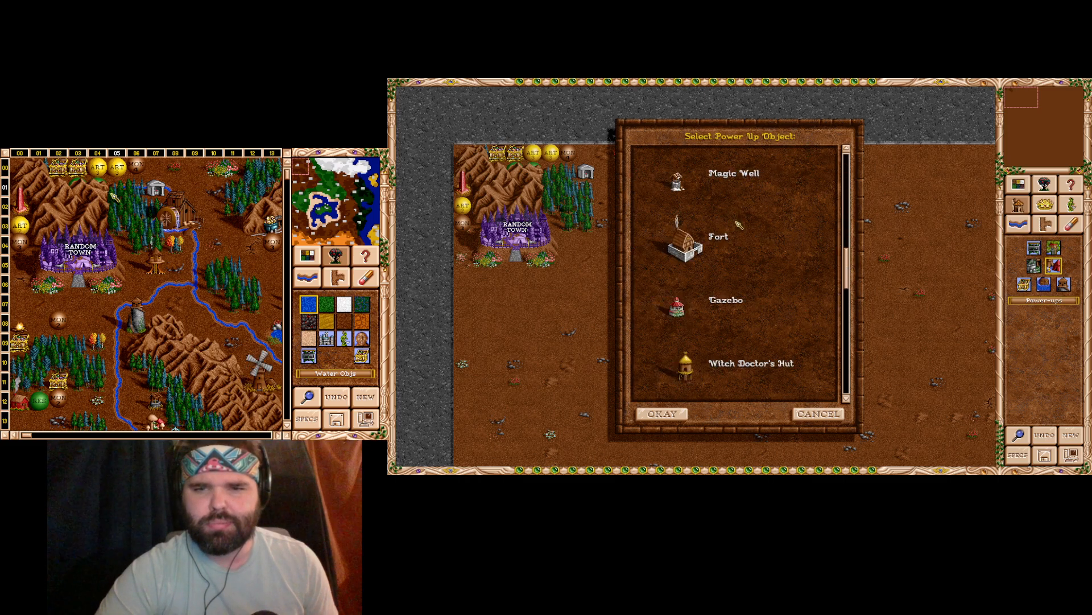
pyautogui.scroll(-3, 739, 225)
pyautogui.scroll(-4, 733, 228)
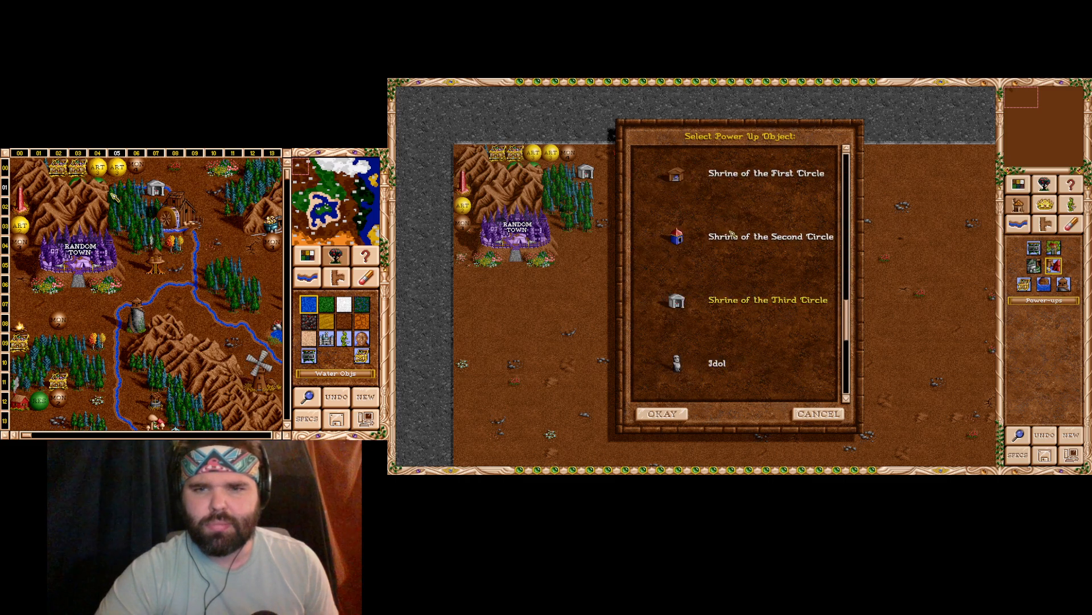
pyautogui.scroll(-3, 733, 231)
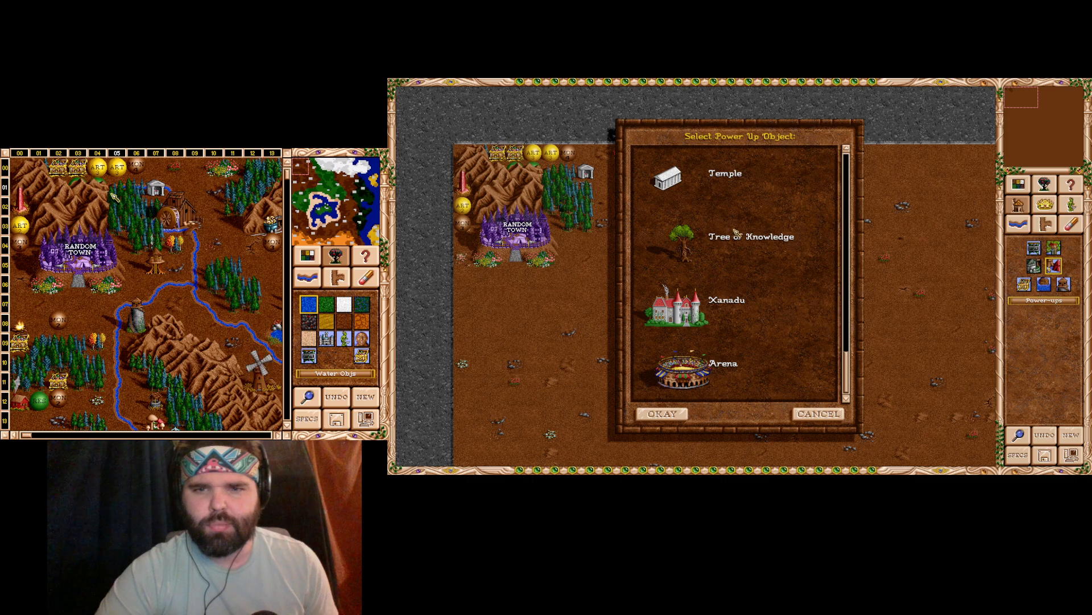
pyautogui.click(825, 418)
# - Place a Witch's Hut from the miscellaneous adventure objects just below the southeast edge of the fir trees
pyautogui.click(1062, 284)
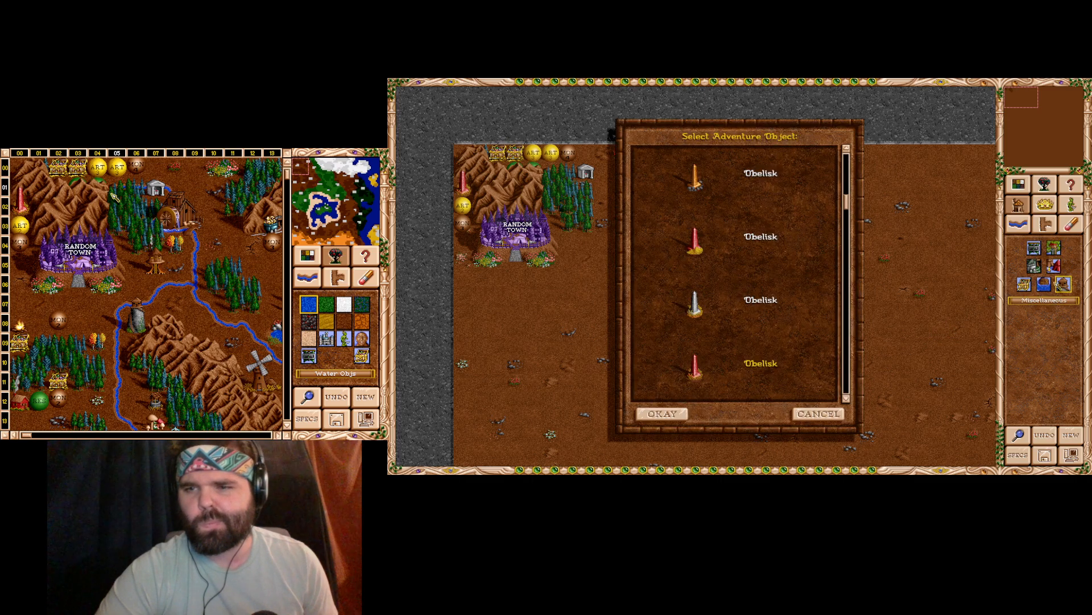
pyautogui.scroll(10, 739, 245)
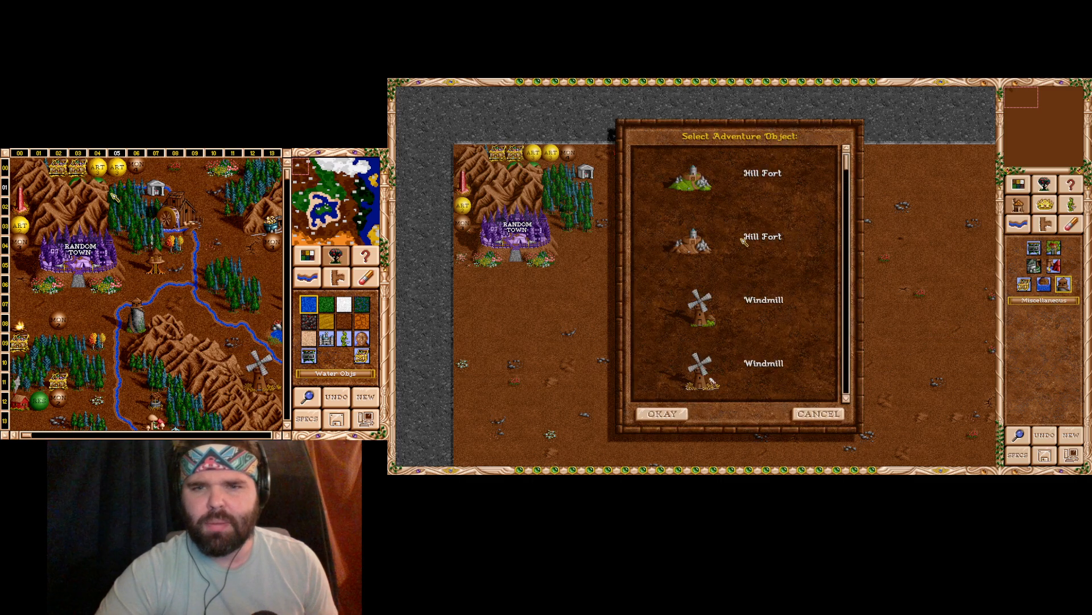
pyautogui.scroll(-6, 740, 240)
pyautogui.scroll(-8, 742, 242)
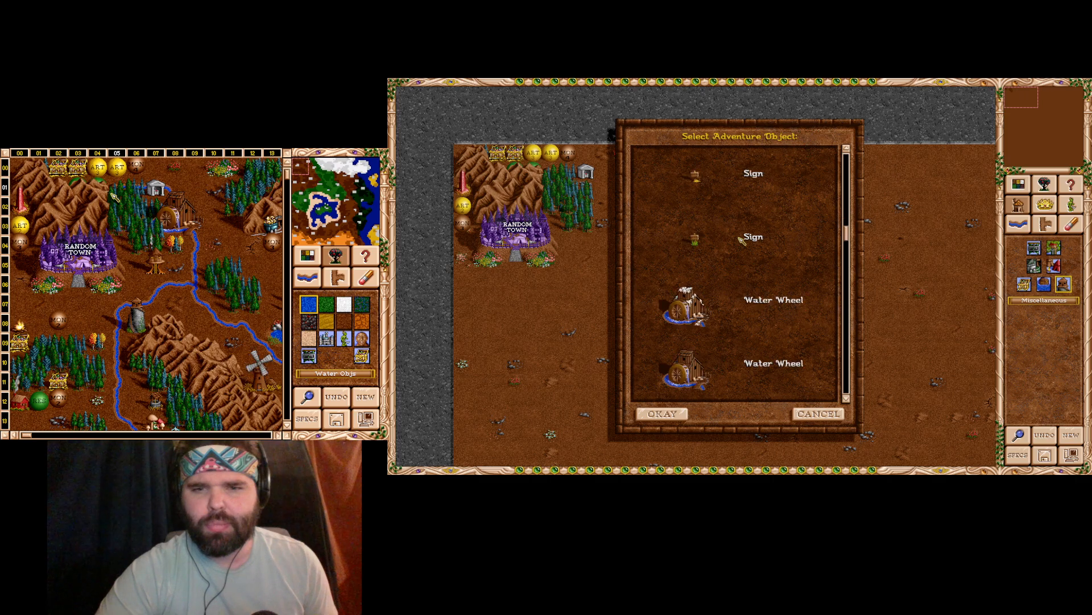
pyautogui.scroll(-3, 742, 241)
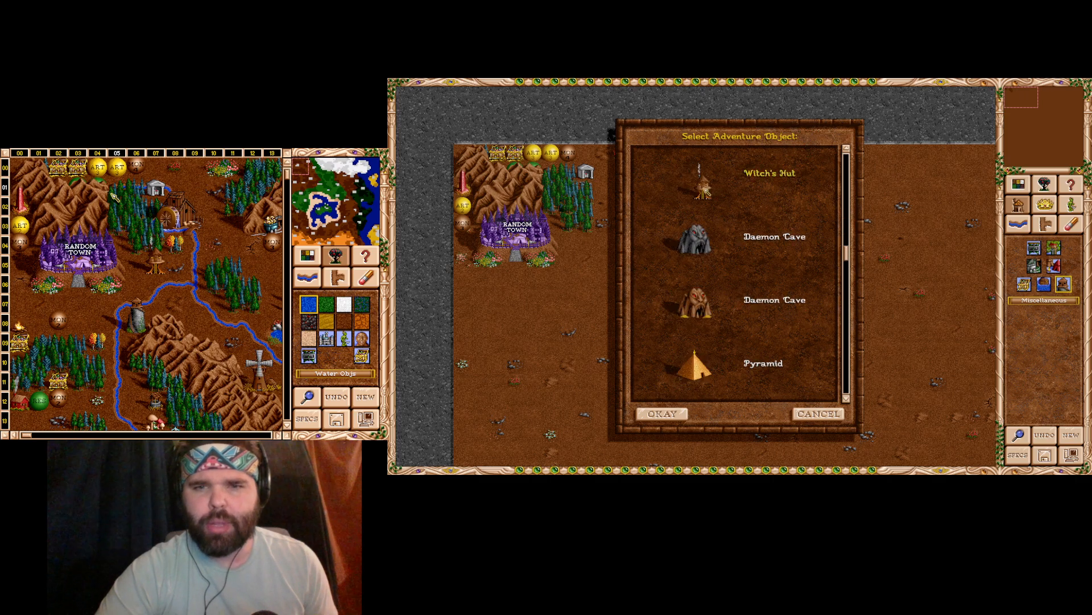
pyautogui.doubleClick(706, 191)
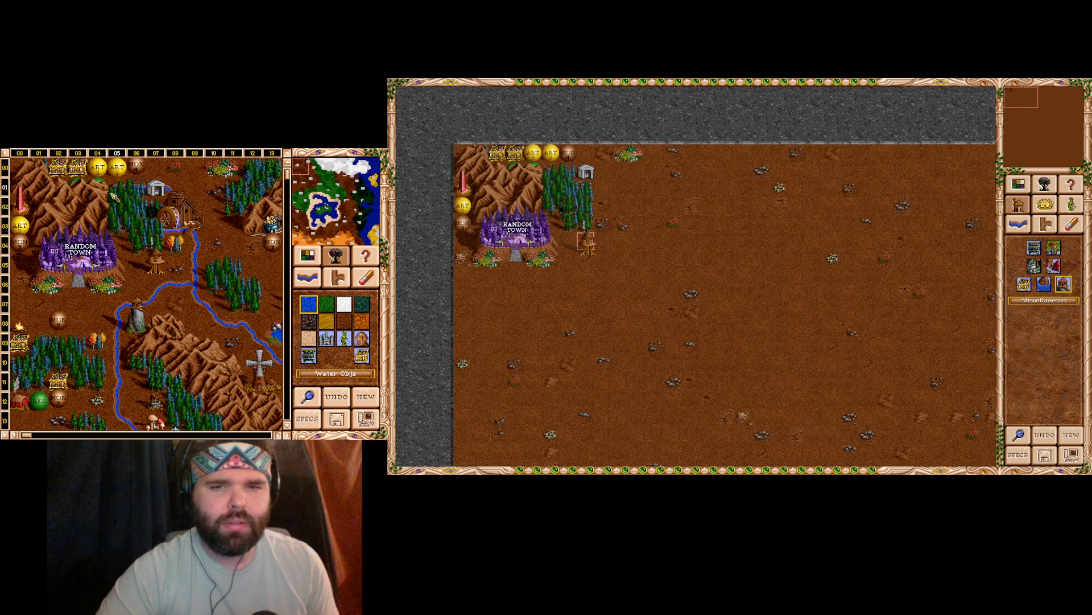
pyautogui.click(587, 240)
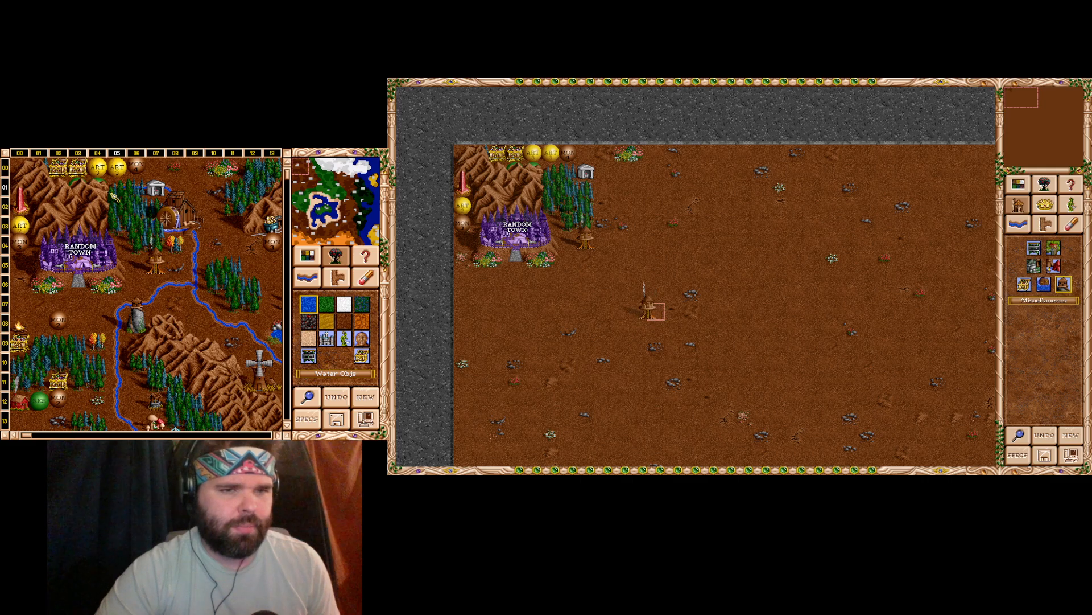
# - Place the small orange autumn tree cluster from the tree objects just northeast of the Witch's Hut
pyautogui.click(1050, 210)
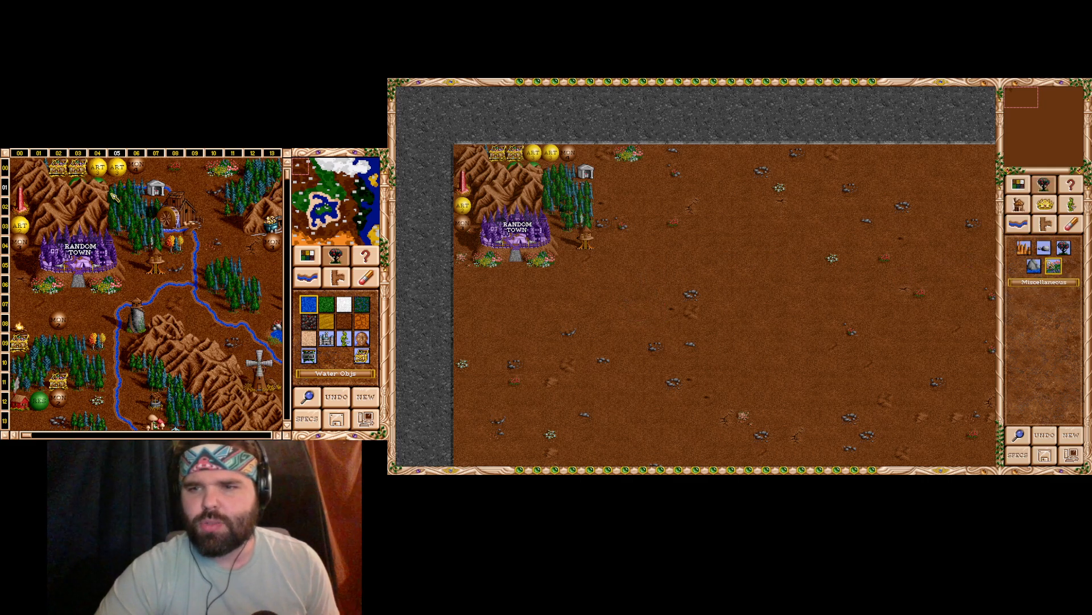
pyautogui.click(1064, 248)
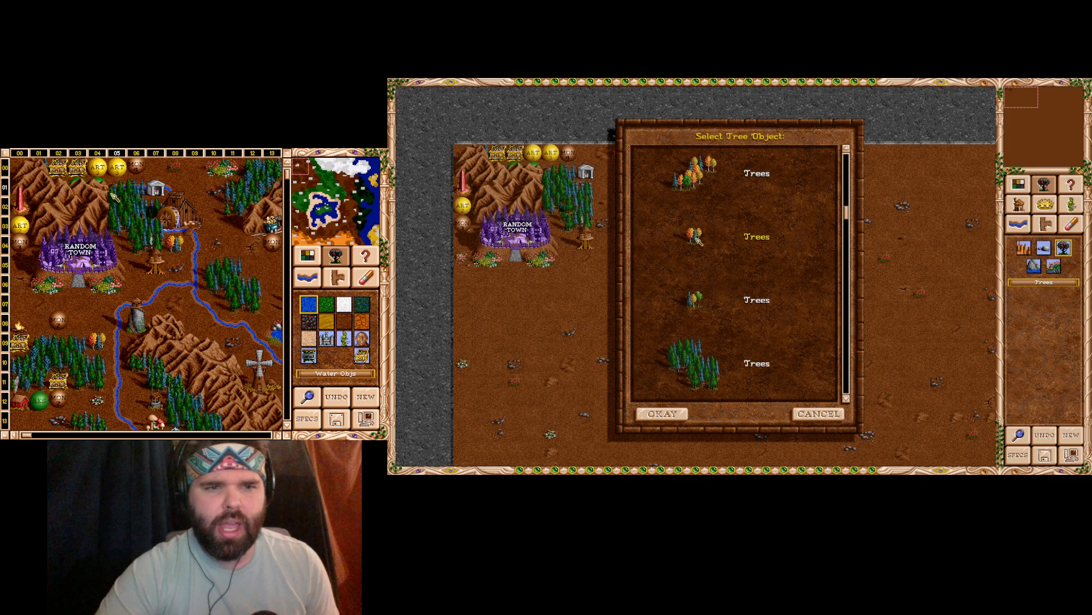
pyautogui.doubleClick(697, 239)
pyautogui.click(598, 230)
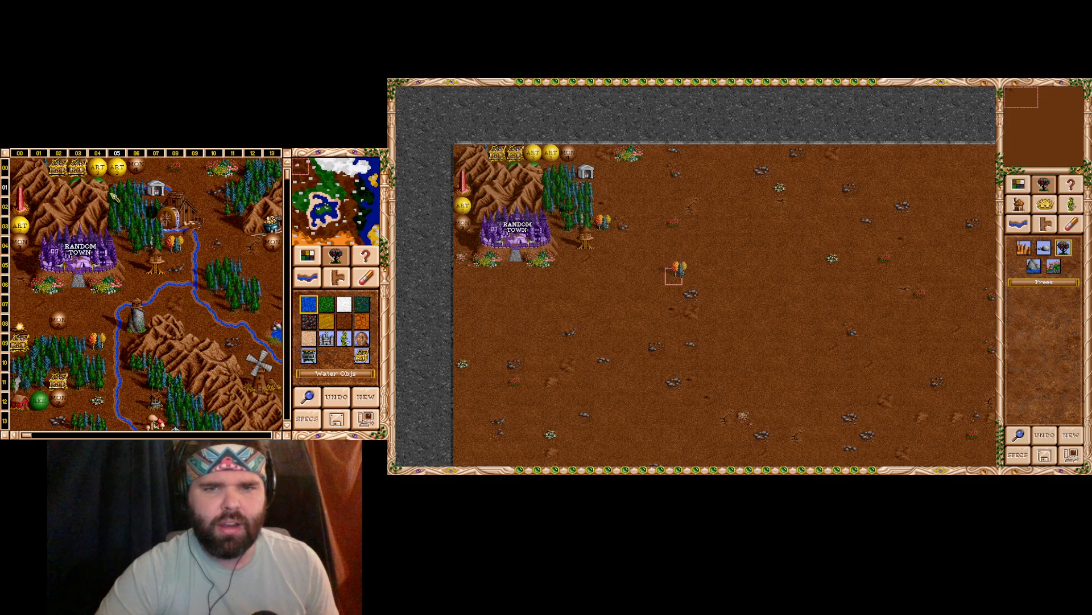
# - Try placing the snow-free Water Wheel from the miscellaneous adventure objects east of the fir trees, and erase both placed copies
pyautogui.click(1052, 212)
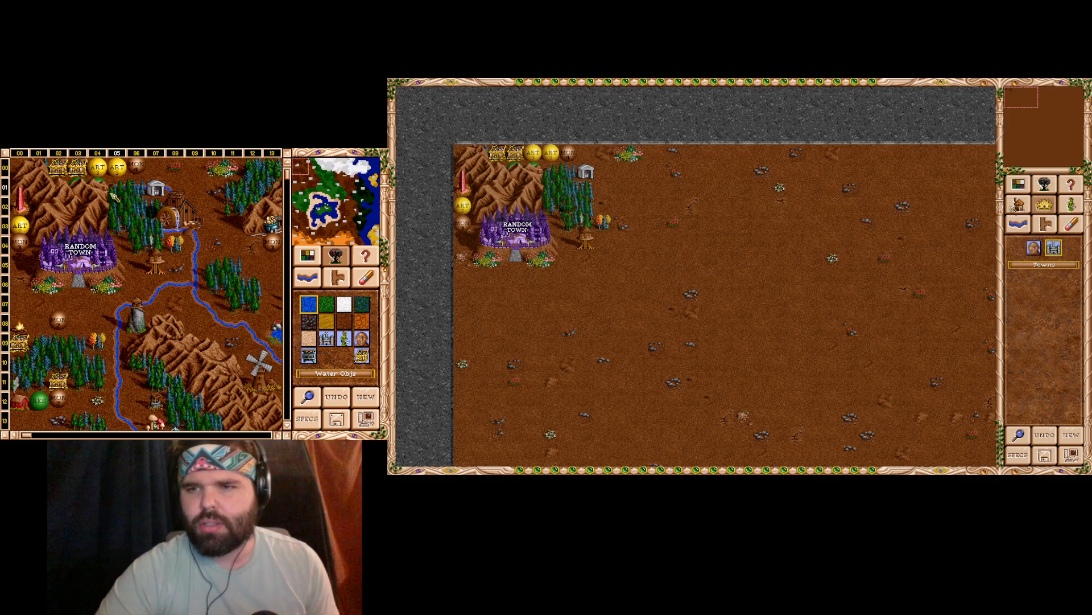
pyautogui.click(1018, 204)
pyautogui.click(1054, 266)
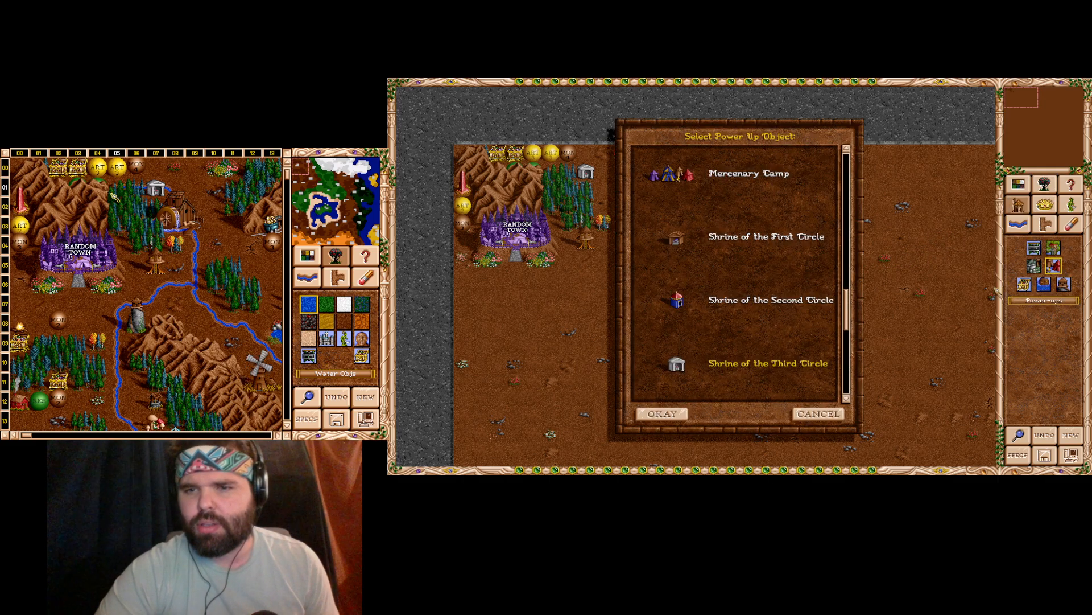
pyautogui.click(831, 408)
pyautogui.click(1064, 284)
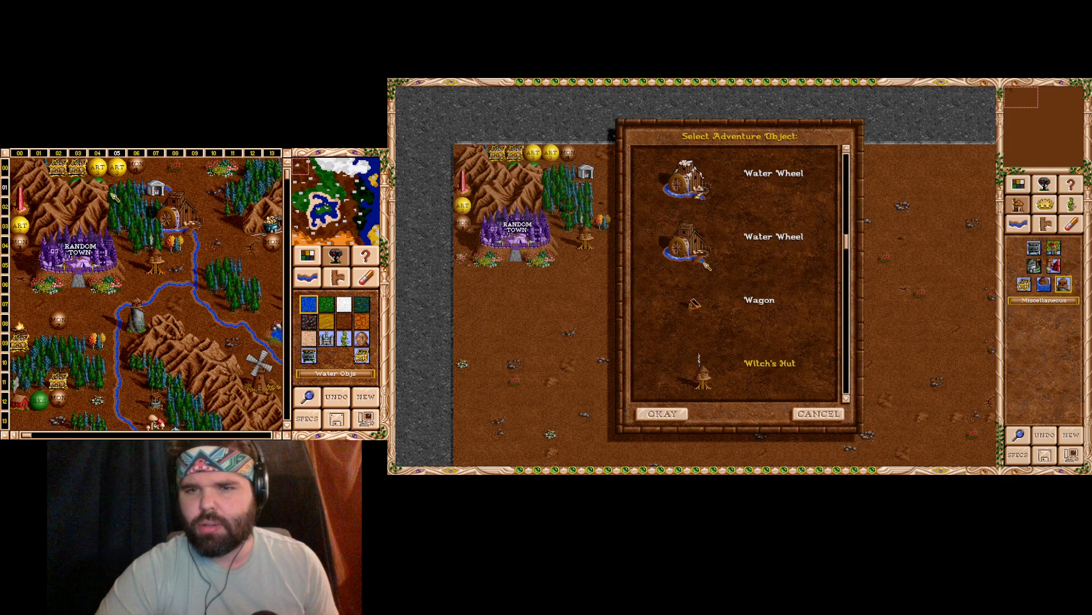
pyautogui.click(694, 252)
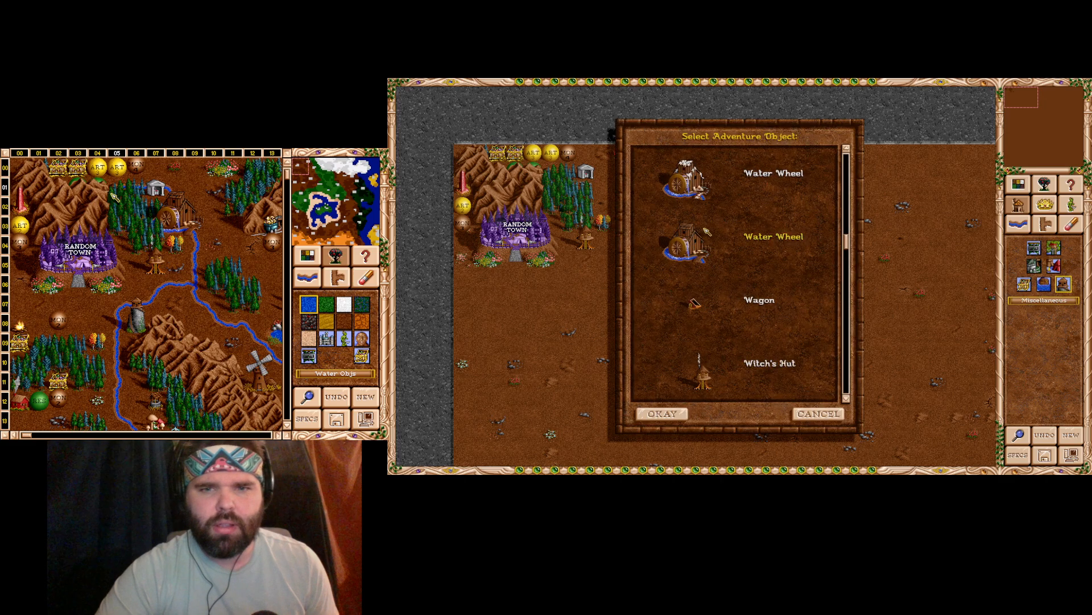
pyautogui.click(694, 247)
pyautogui.click(692, 245)
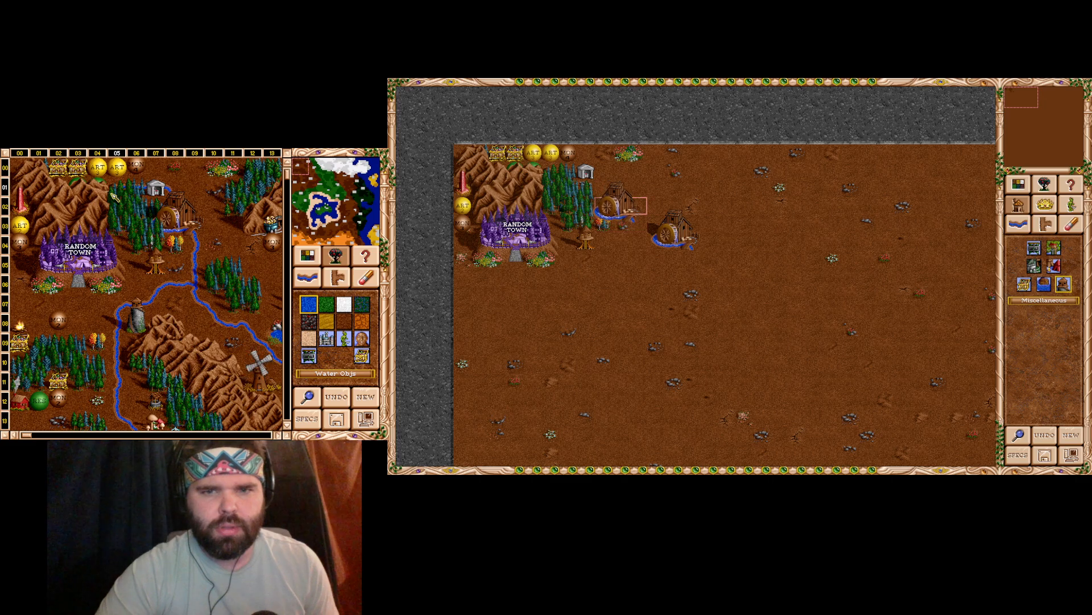
pyautogui.click(640, 212)
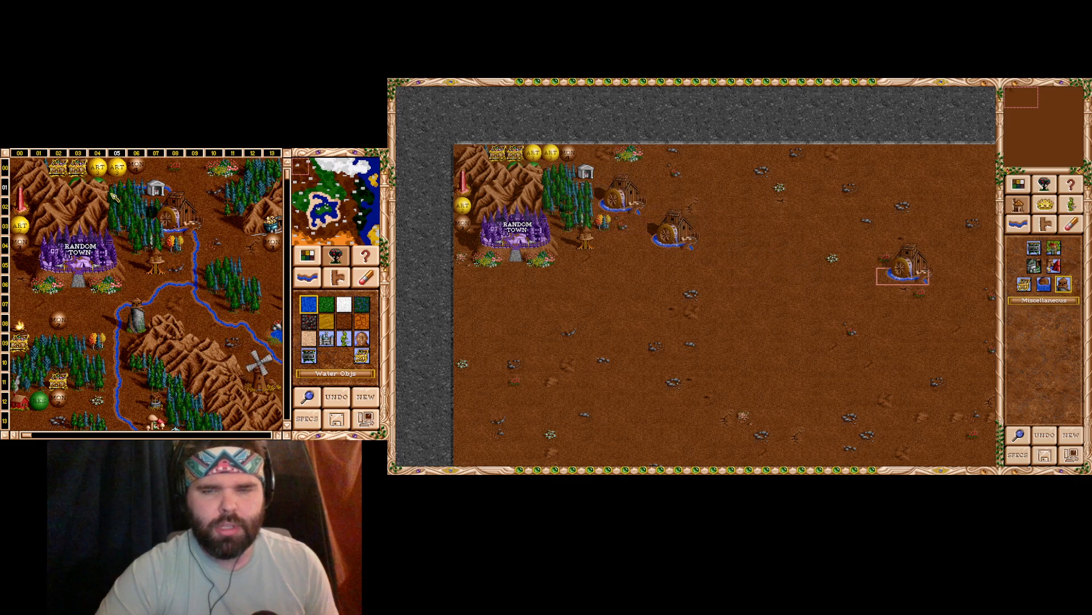
pyautogui.click(1071, 224)
pyautogui.moveTo(675, 242); pyautogui.dragTo(646, 209)
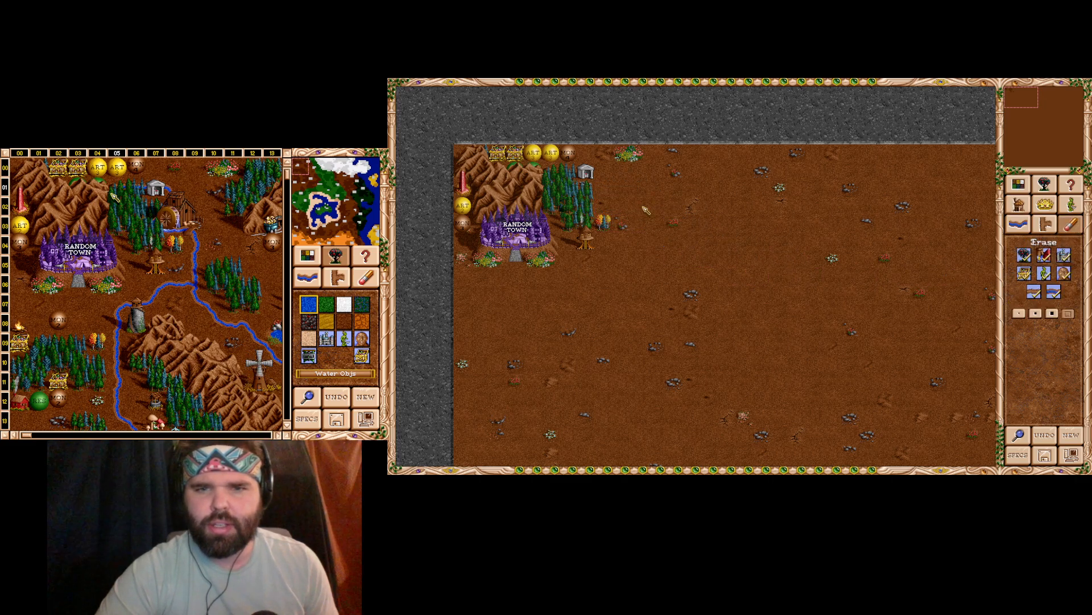
# - Place the snow-free Water Wheel against the east edge of the fir trees above the autumn trees, and erase the stray copy farther south
pyautogui.click(1044, 203)
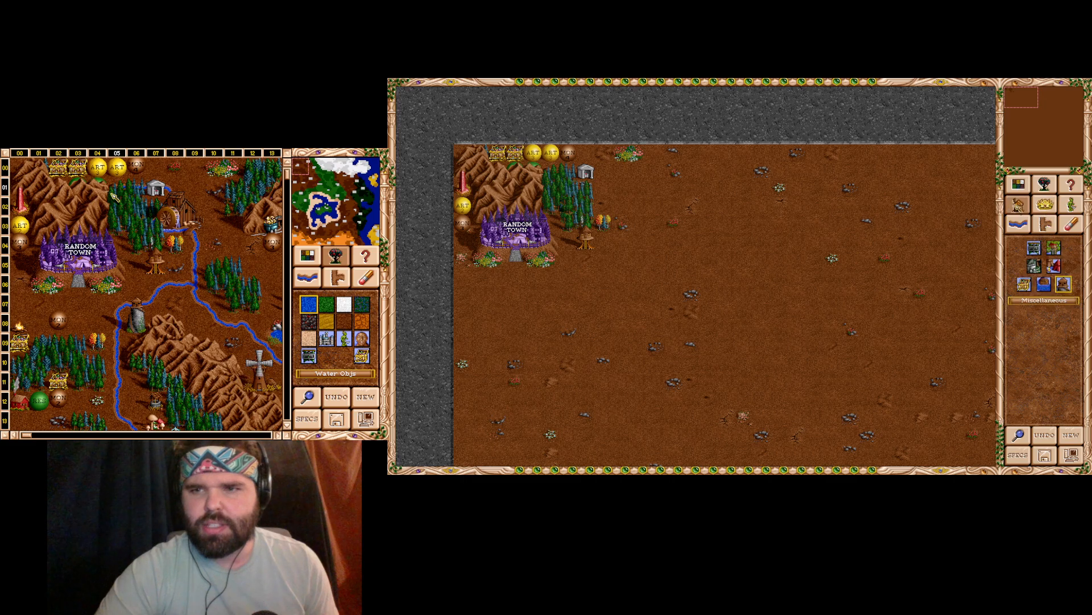
pyautogui.click(1063, 285)
pyautogui.doubleClick(683, 367)
pyautogui.click(698, 364)
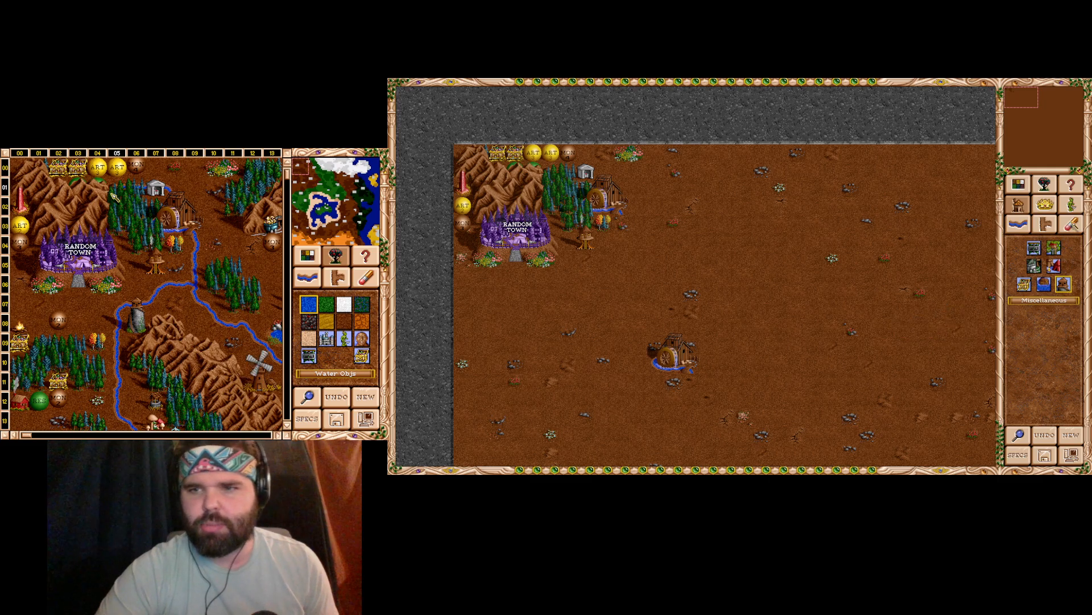
pyautogui.click(1071, 224)
pyautogui.click(673, 356)
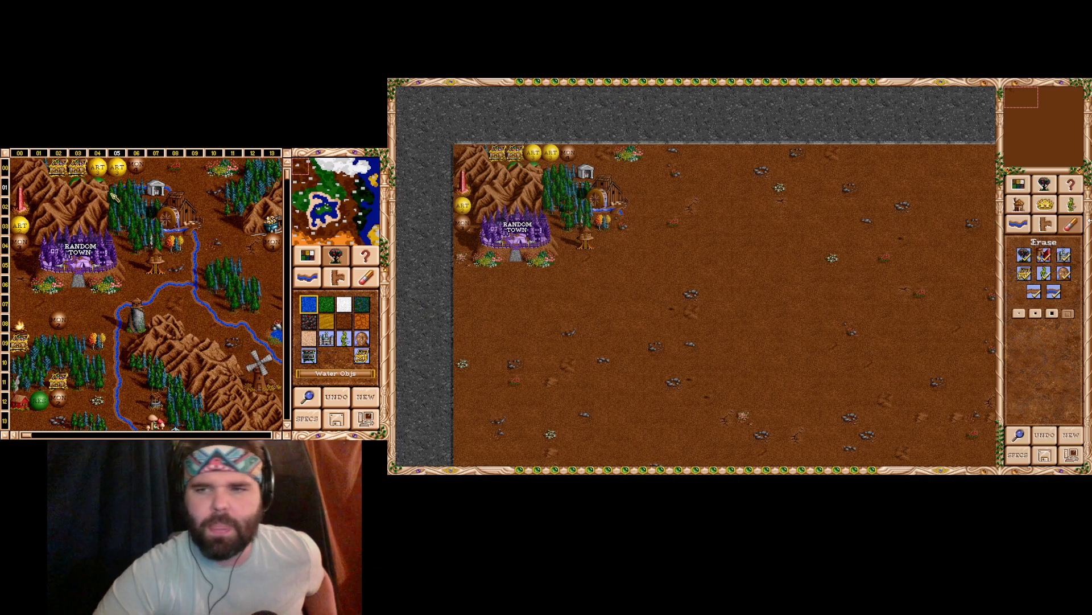
# - Place a Random Monster 2 south of the random town, a few tiles in from the map's west edge
pyautogui.click(1071, 204)
pyautogui.click(1051, 276)
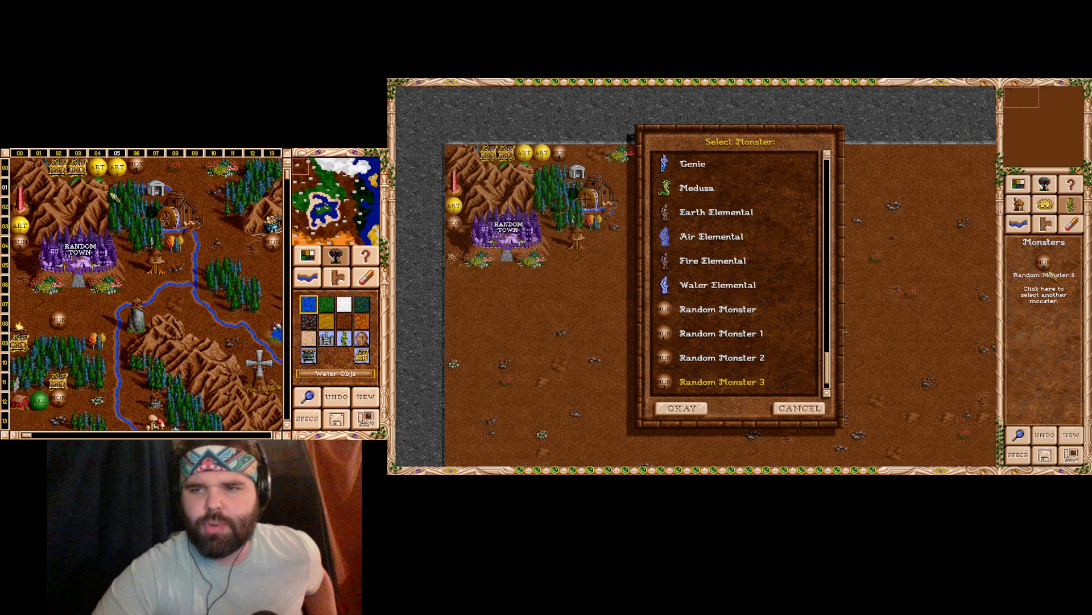
pyautogui.doubleClick(734, 360)
pyautogui.click(507, 291)
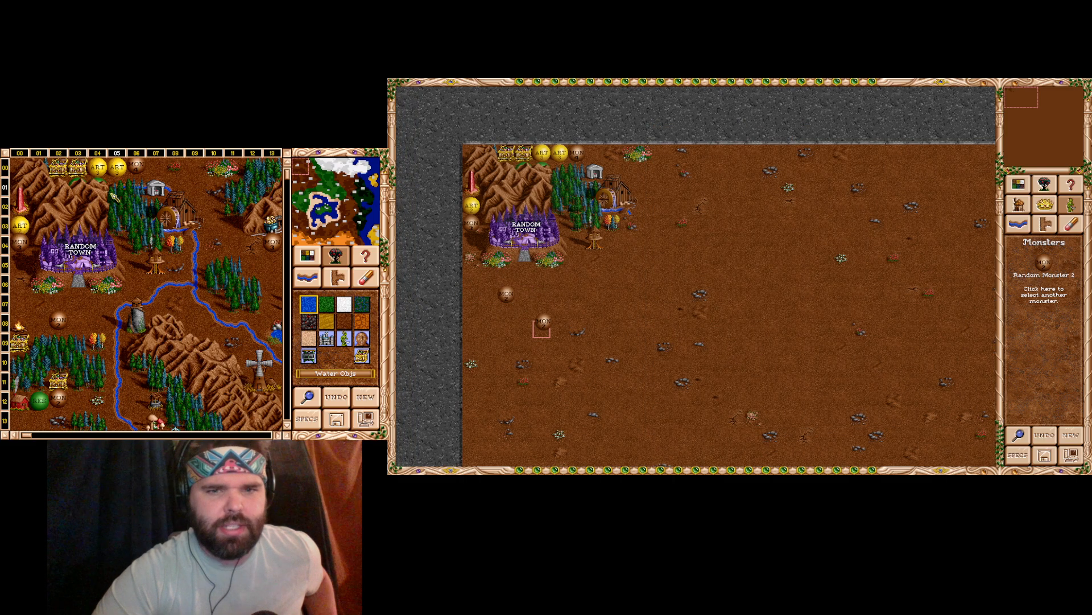
pyautogui.click(912, 243)
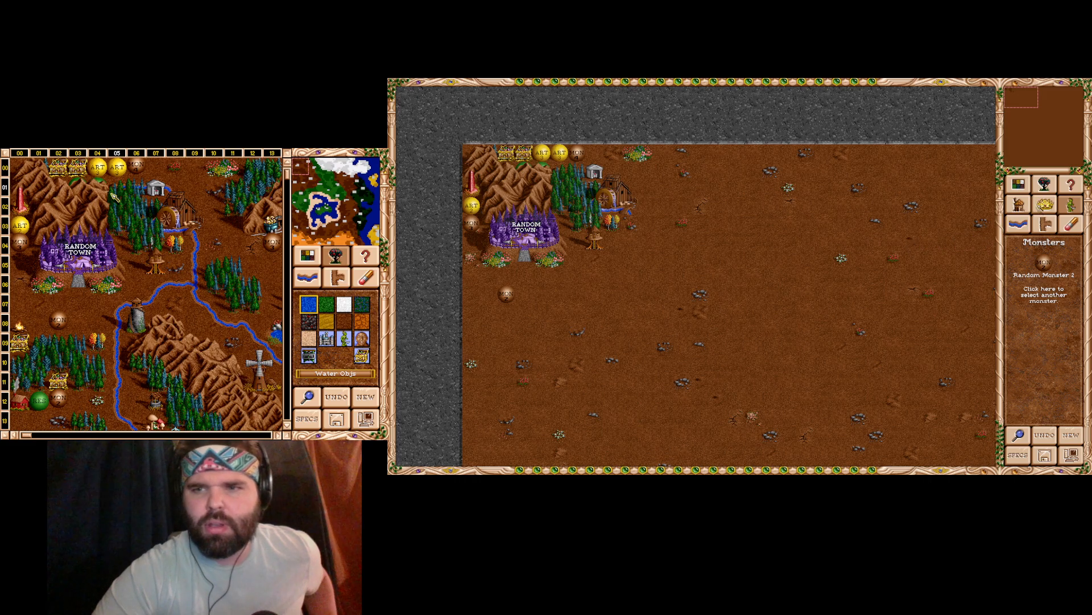
# - Place a Campfire from the treasure objects on the map's west edge, two tiles west of the monster south of the town
pyautogui.click(1045, 205)
pyautogui.click(1019, 204)
pyautogui.click(1023, 284)
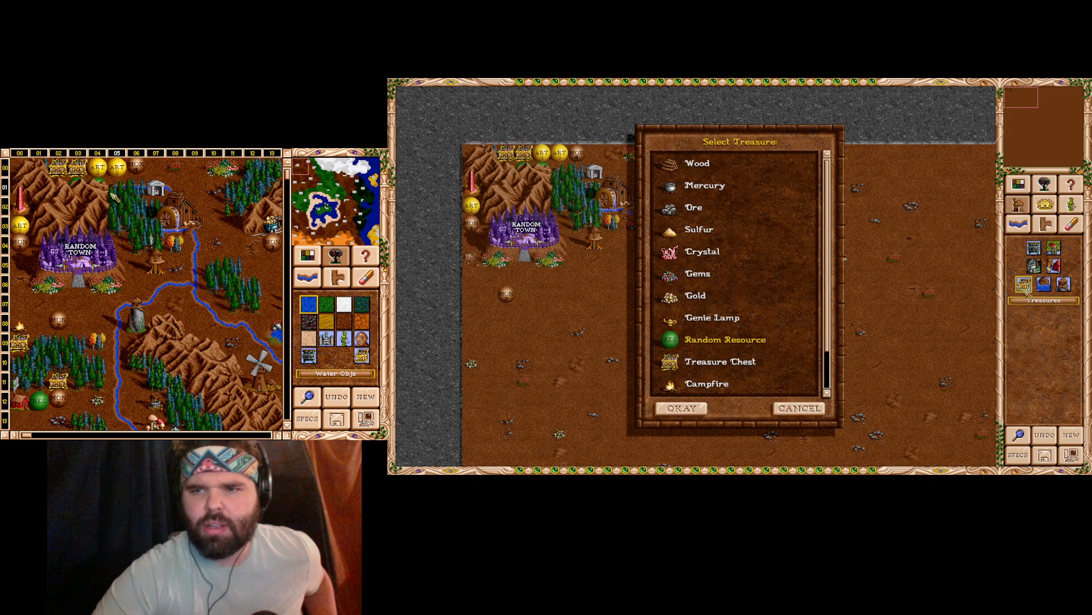
pyautogui.scroll(-2, 765, 320)
pyautogui.doubleClick(719, 344)
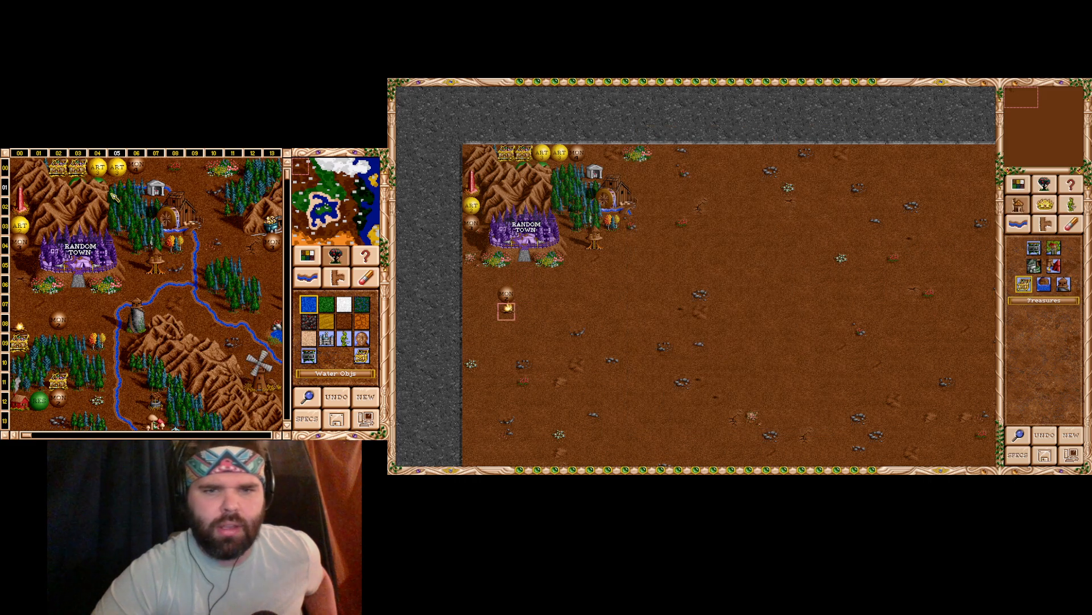
pyautogui.click(489, 294)
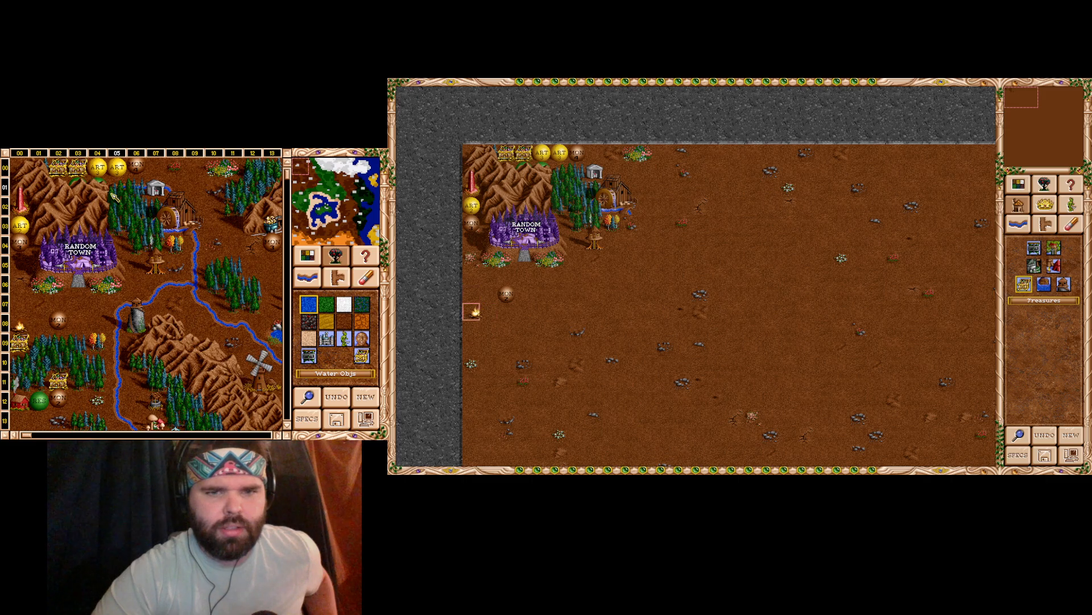
pyautogui.click(472, 311)
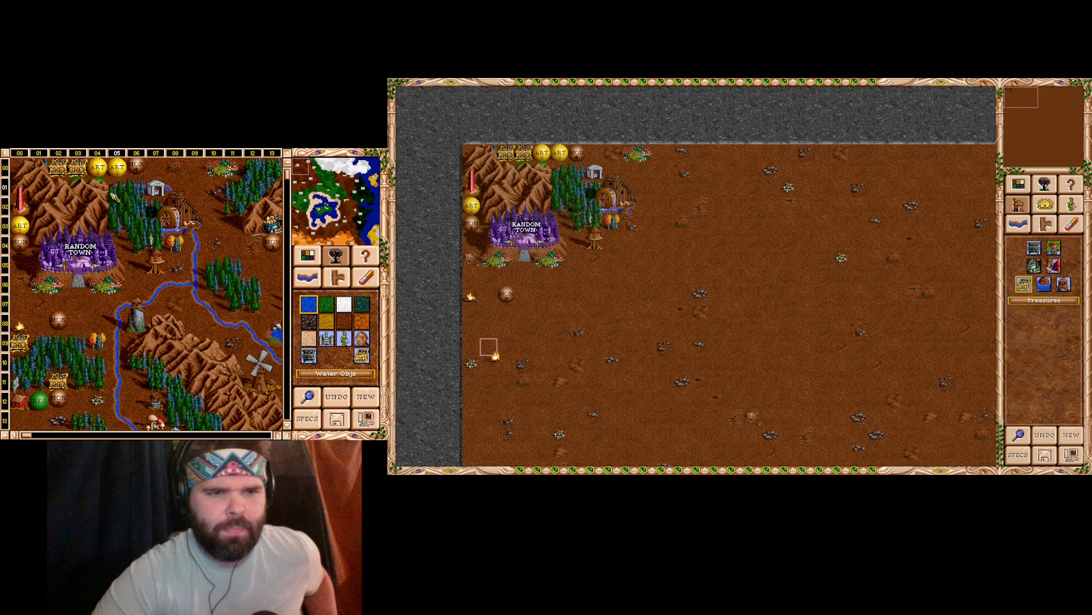
# - Place a Treasure Chest on the map's west edge directly below the campfire
pyautogui.click(1023, 284)
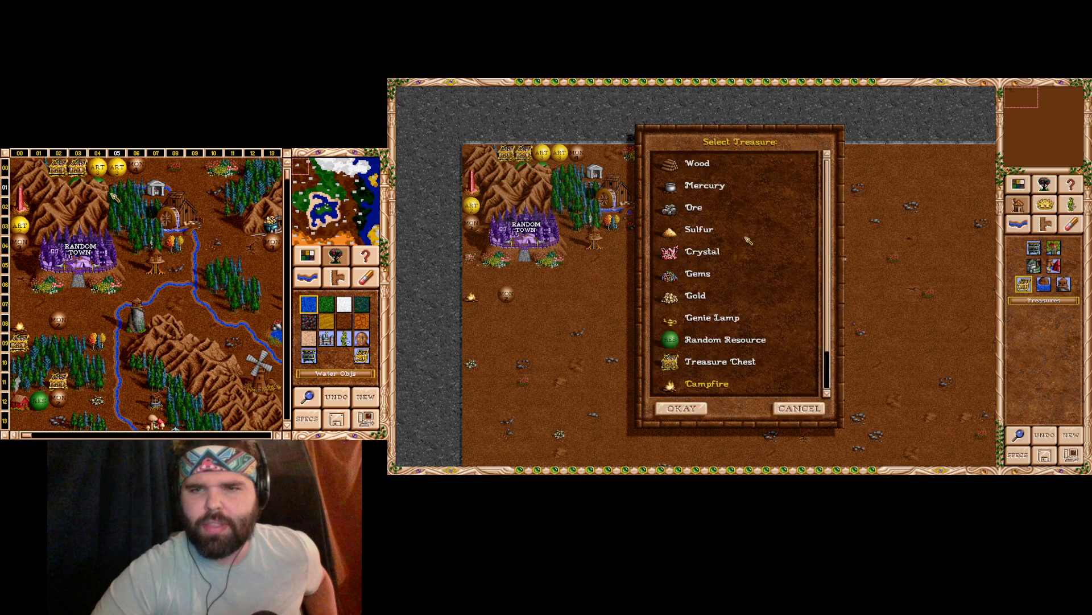
pyautogui.scroll(-1, 724, 304)
pyautogui.doubleClick(697, 342)
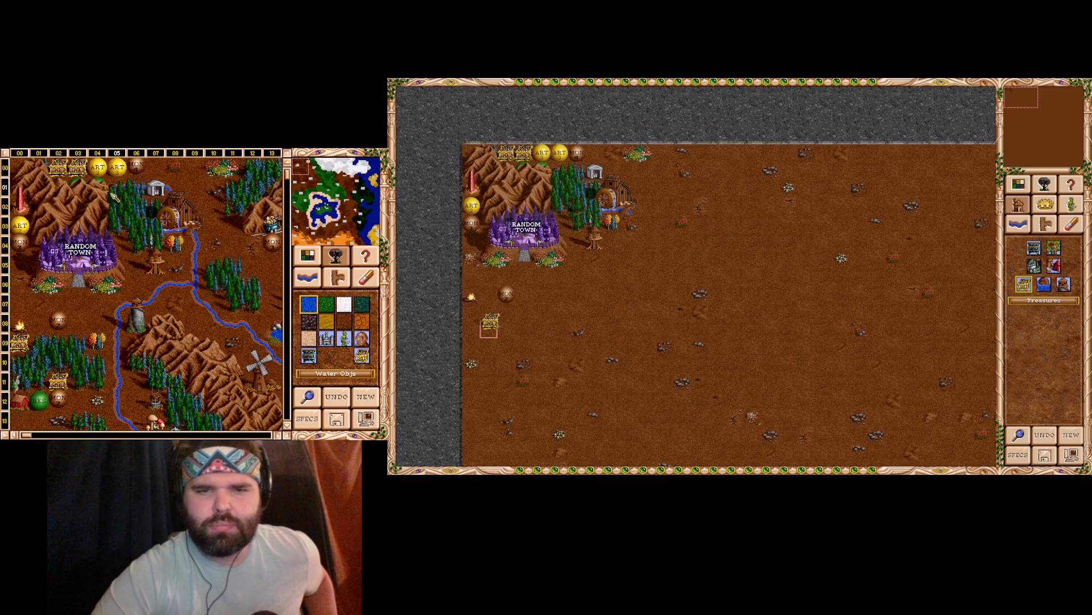
pyautogui.click(469, 309)
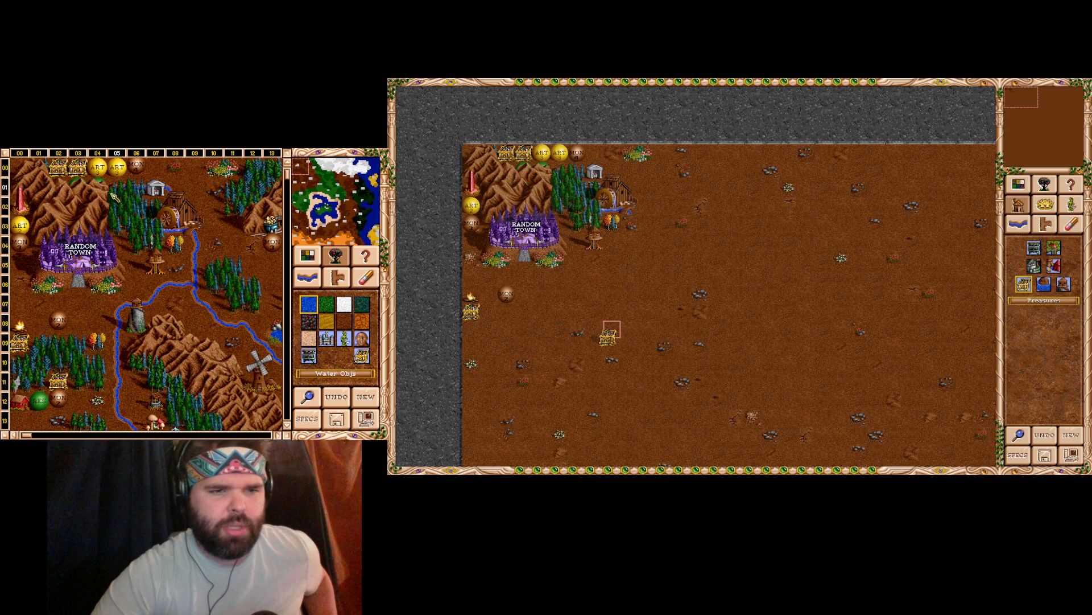
# - Place the large fir tree cluster that slopes up to the northeast against the west edge, just below the treasure chest
pyautogui.click(1047, 191)
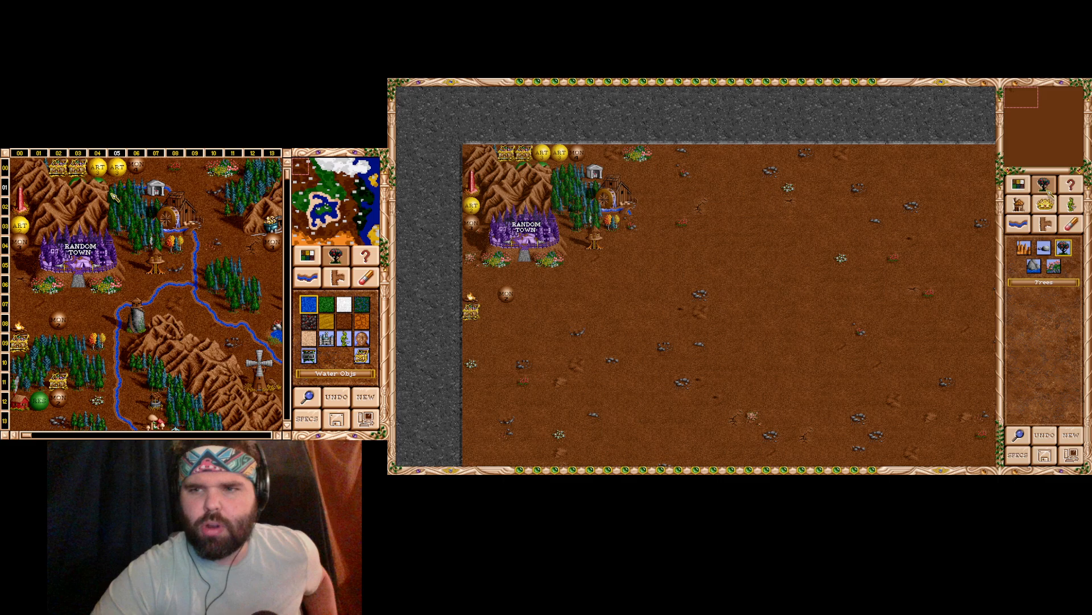
pyautogui.click(1064, 250)
pyautogui.scroll(3, 709, 248)
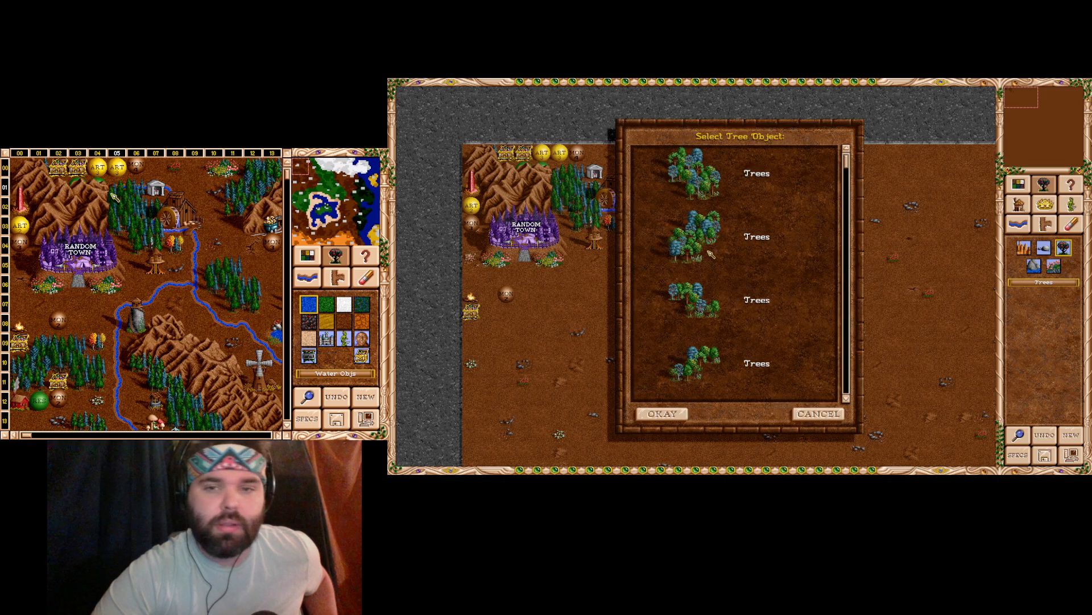
pyautogui.scroll(-4, 711, 255)
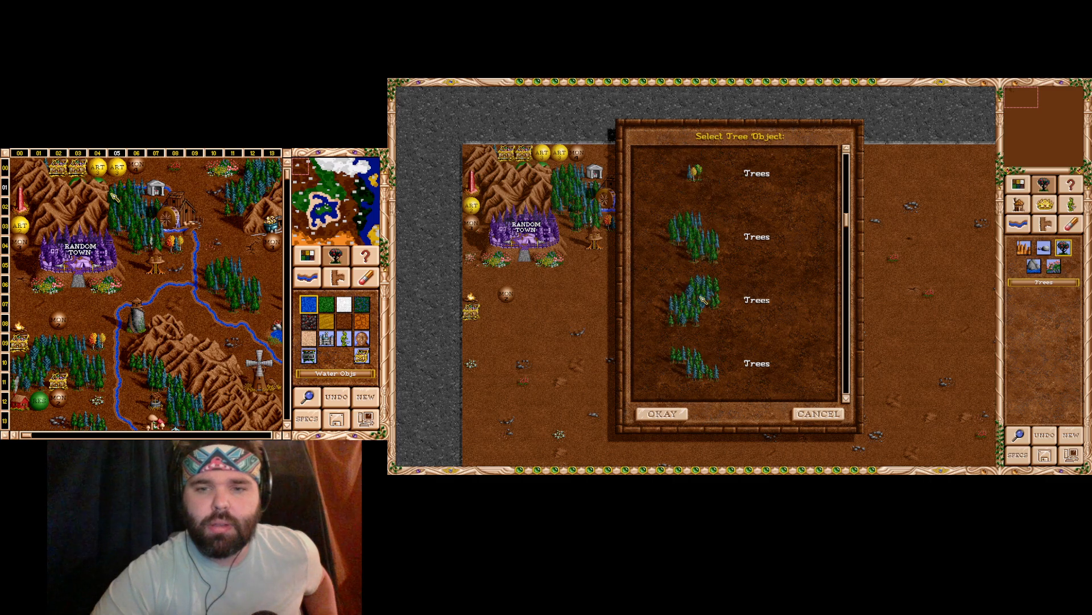
pyautogui.doubleClick(703, 300)
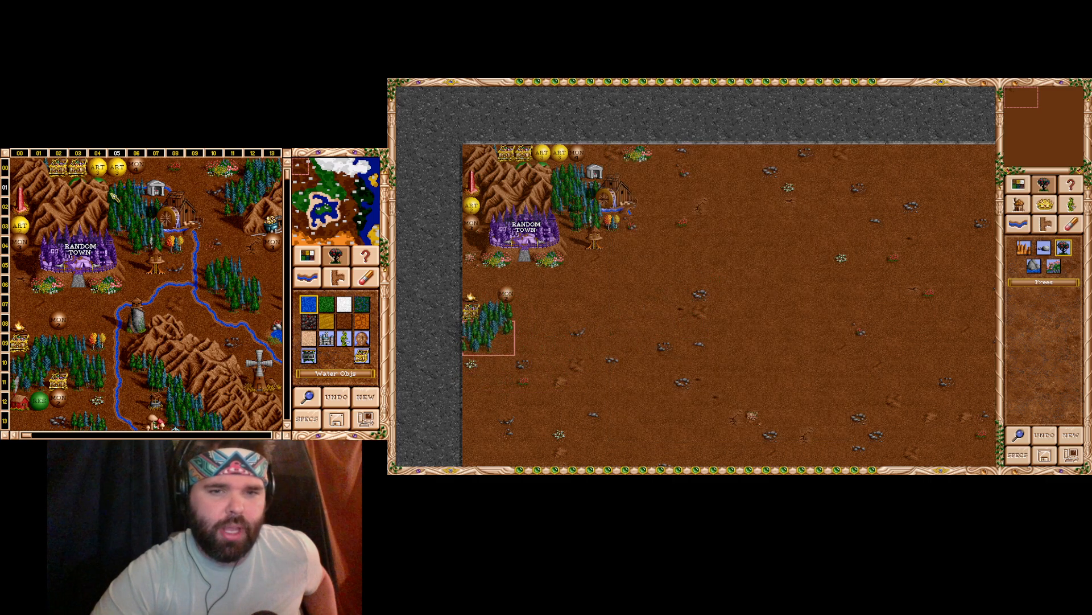
pyautogui.click(489, 339)
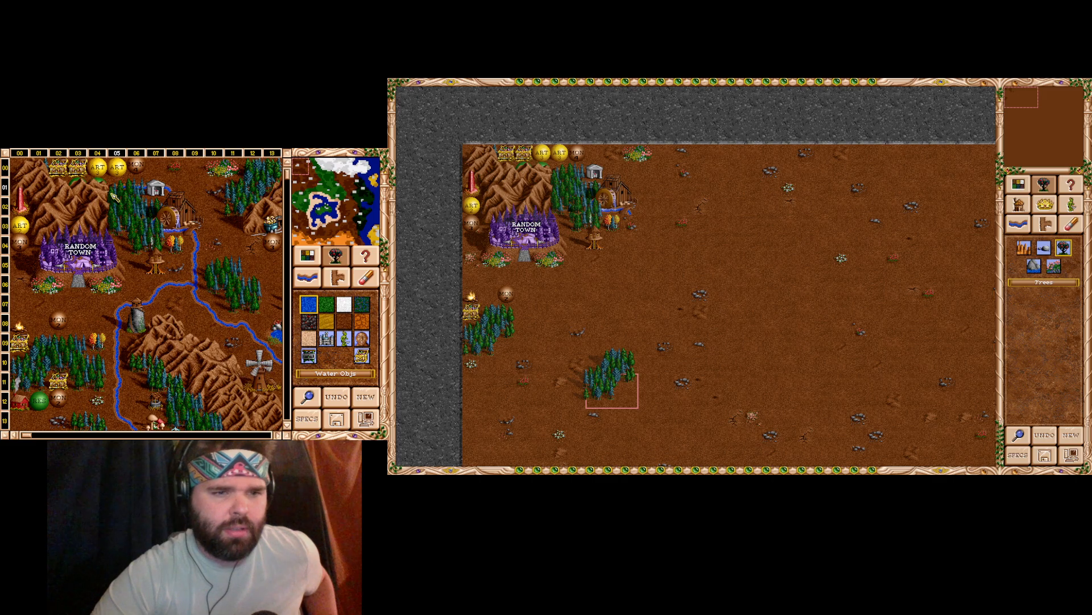
# - Try placing the mirrored large fir tree cluster east of the west-edge firs, and erase the placed copy
pyautogui.click(1061, 250)
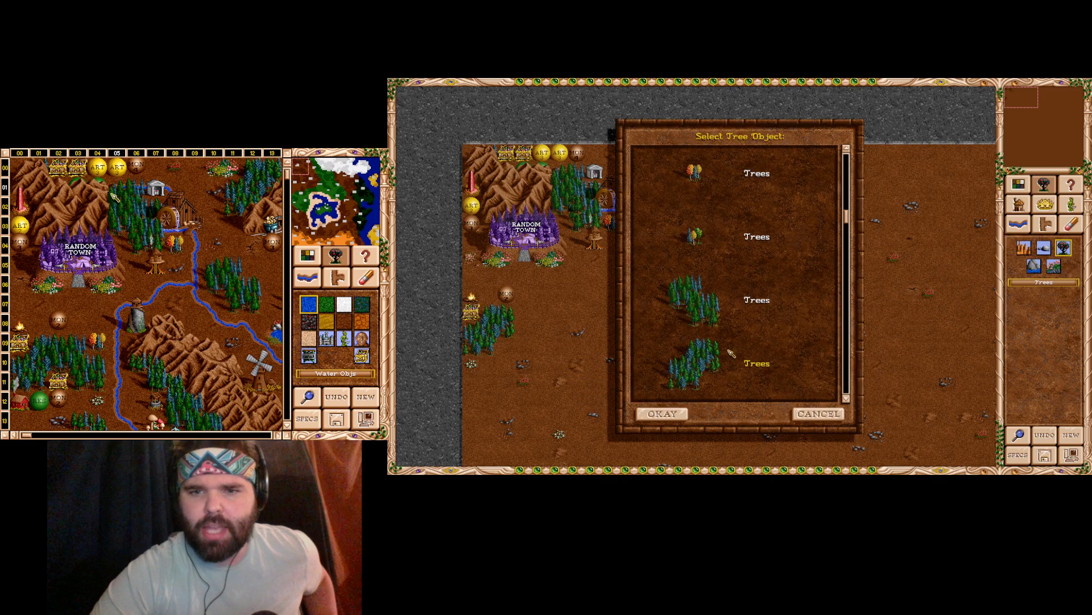
pyautogui.scroll(-1, 734, 339)
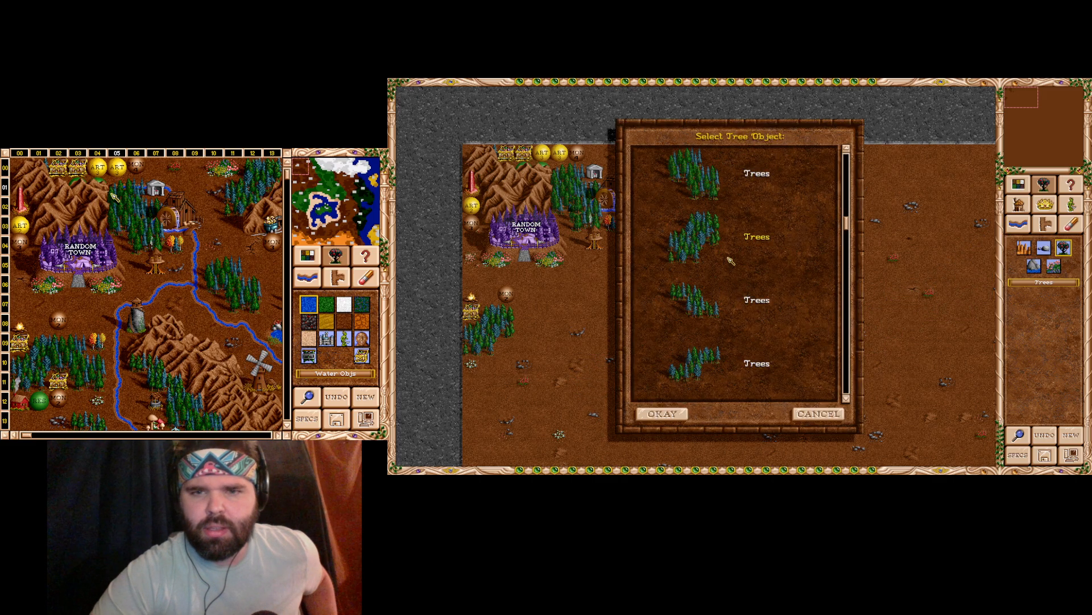
pyautogui.doubleClick(705, 259)
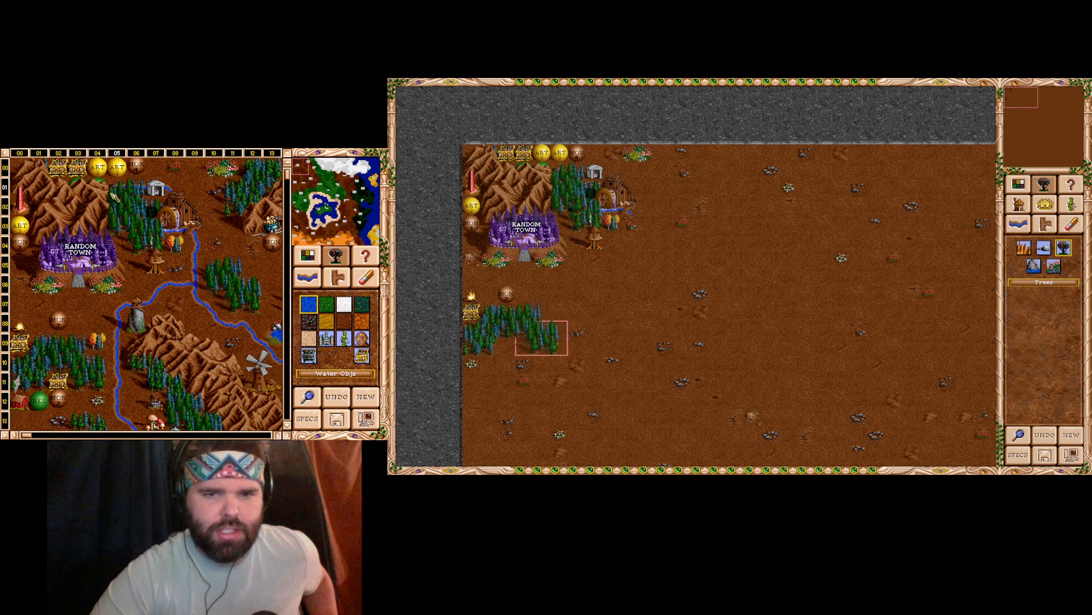
pyautogui.click(542, 347)
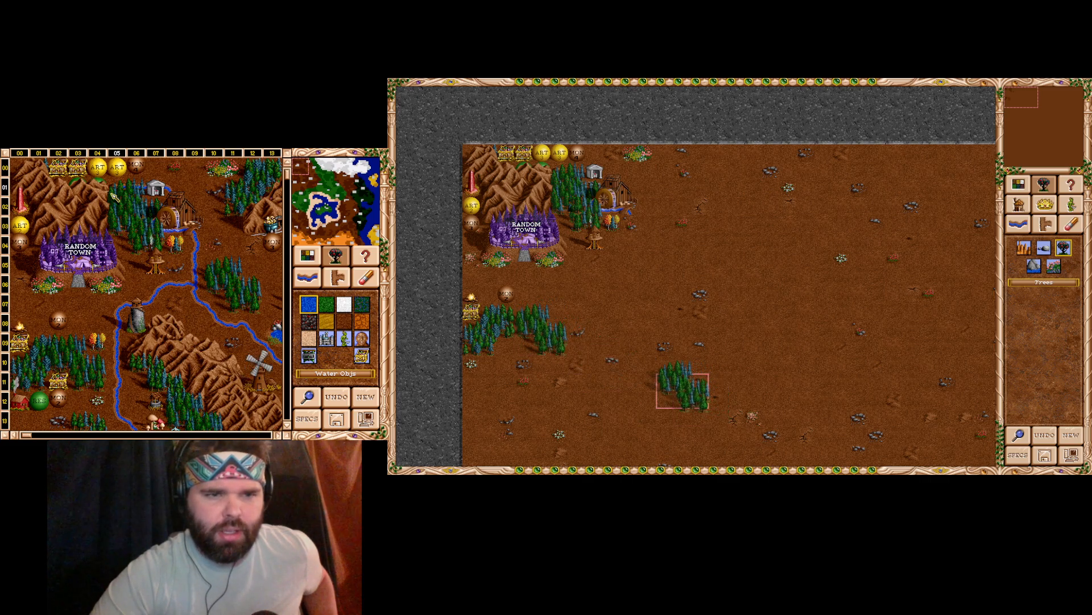
pyautogui.click(1071, 223)
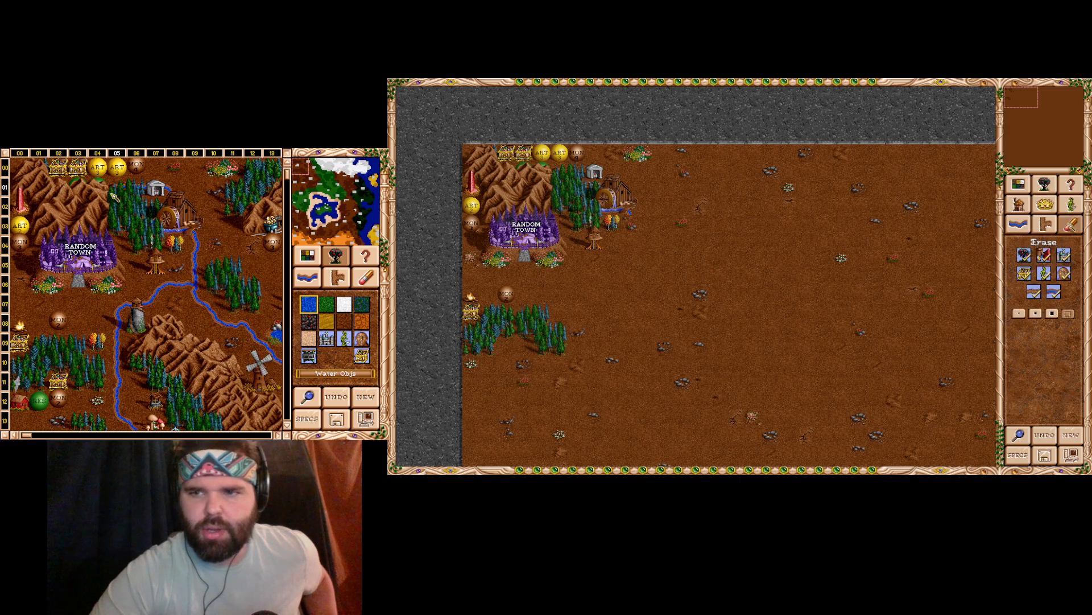
pyautogui.click(554, 341)
# - Place the mirrored large fir tree cluster overlapping the east side of the west-edge firs, forming an arch
pyautogui.click(1044, 183)
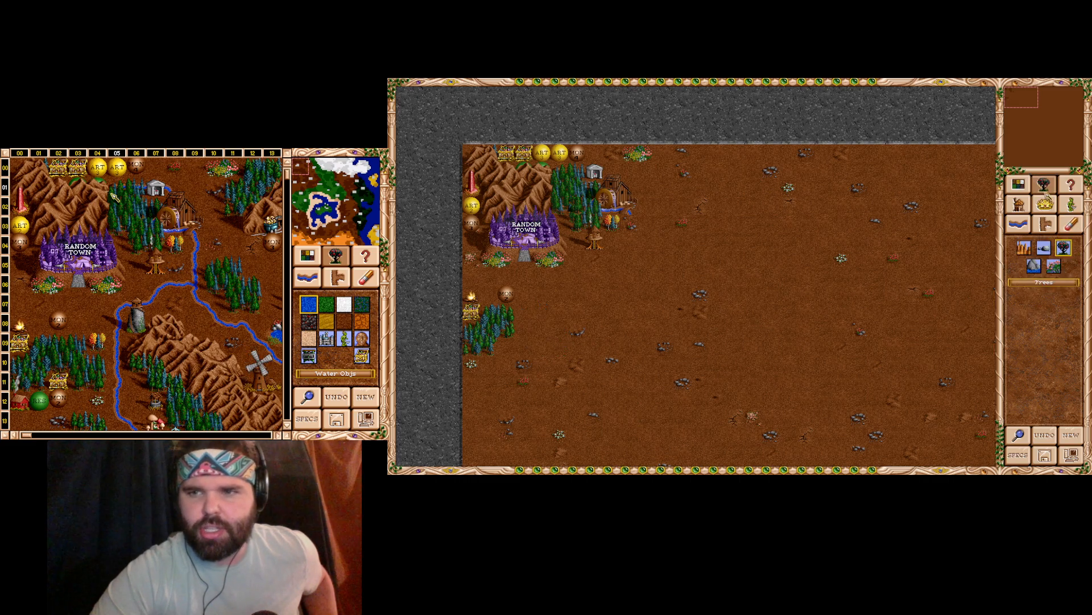
pyautogui.click(1064, 248)
pyautogui.doubleClick(691, 363)
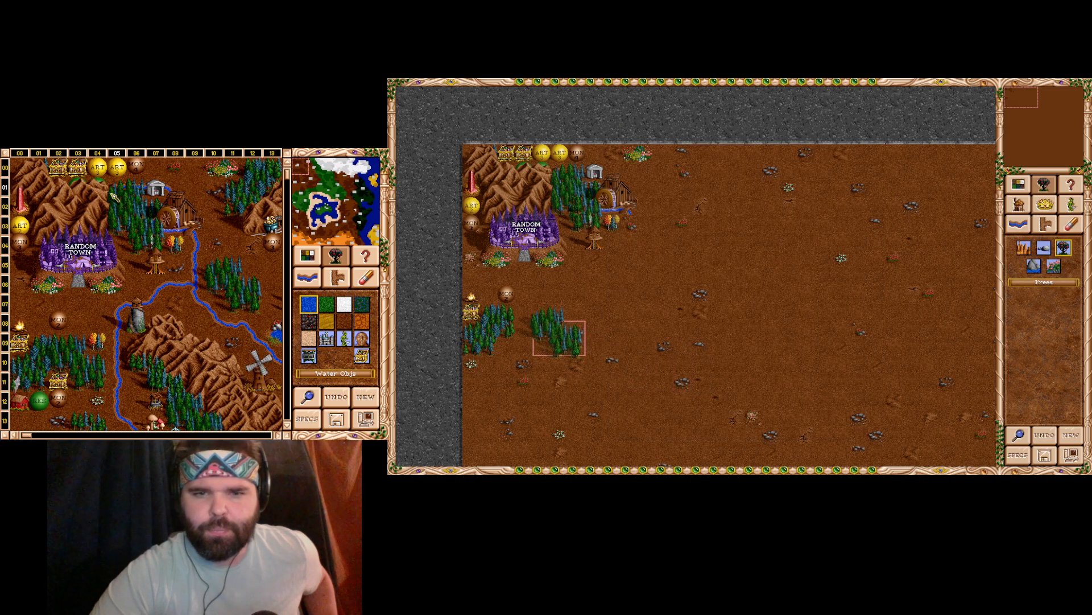
pyautogui.click(524, 337)
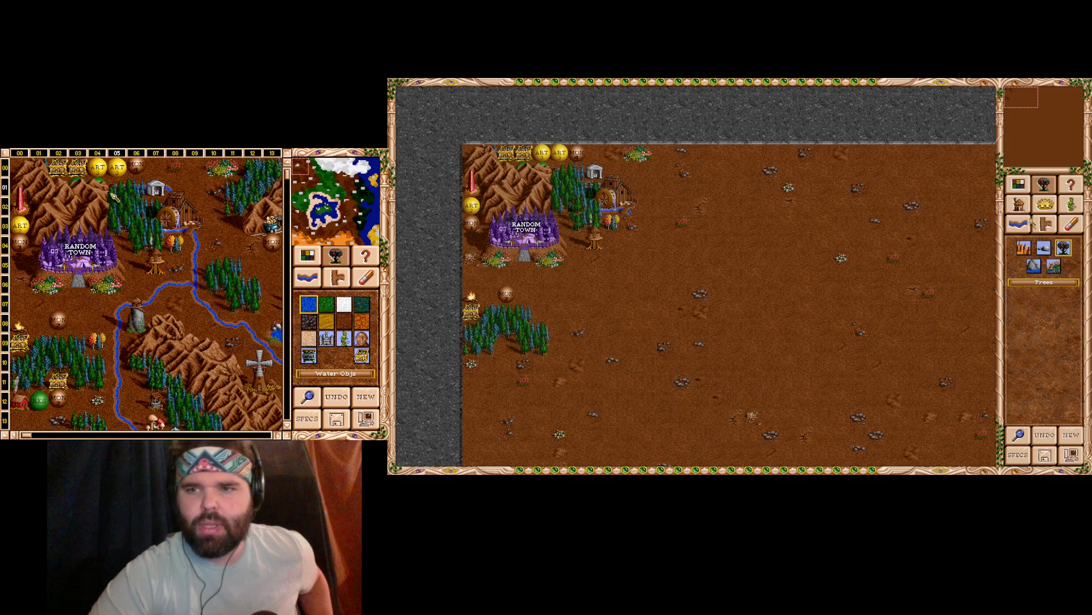
# - Place a Treasure Chest in the gap beneath the arch of the two fir tree clusters
pyautogui.click(1044, 204)
pyautogui.click(1023, 284)
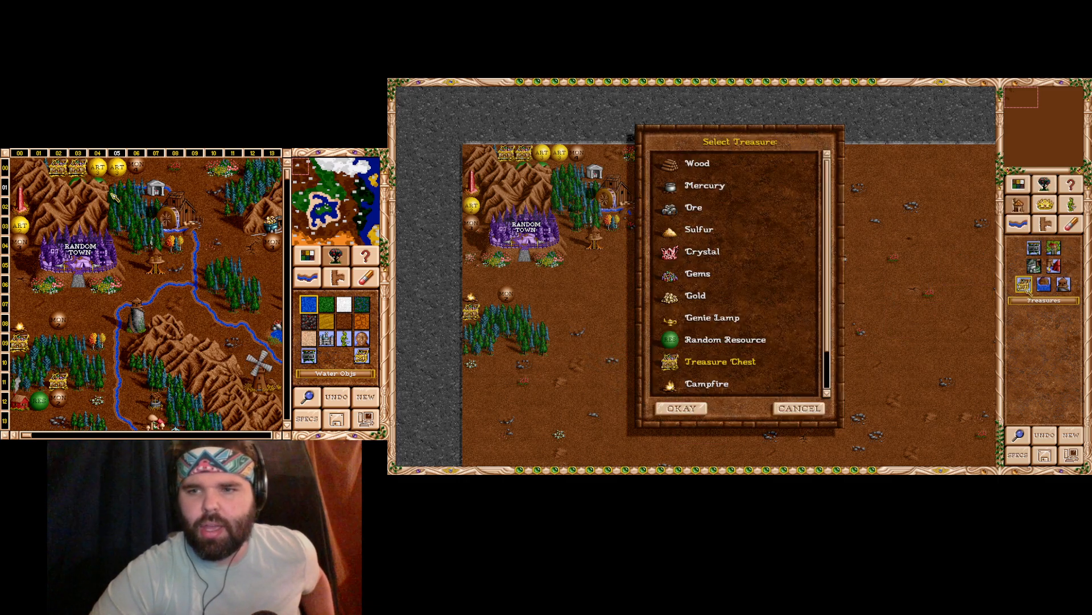
pyautogui.doubleClick(715, 364)
pyautogui.click(507, 350)
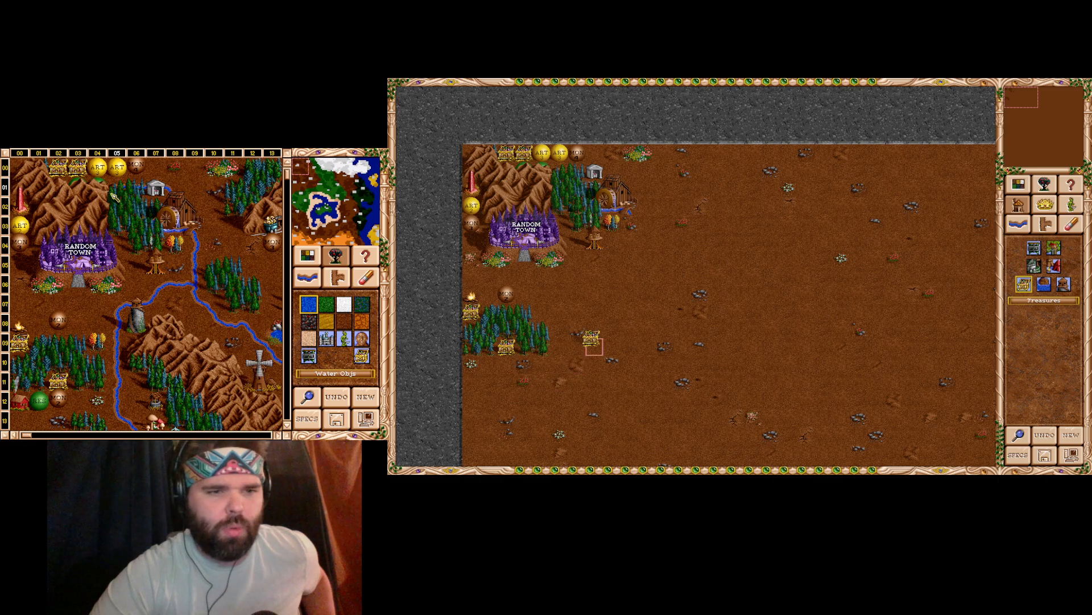
pyautogui.click(594, 347)
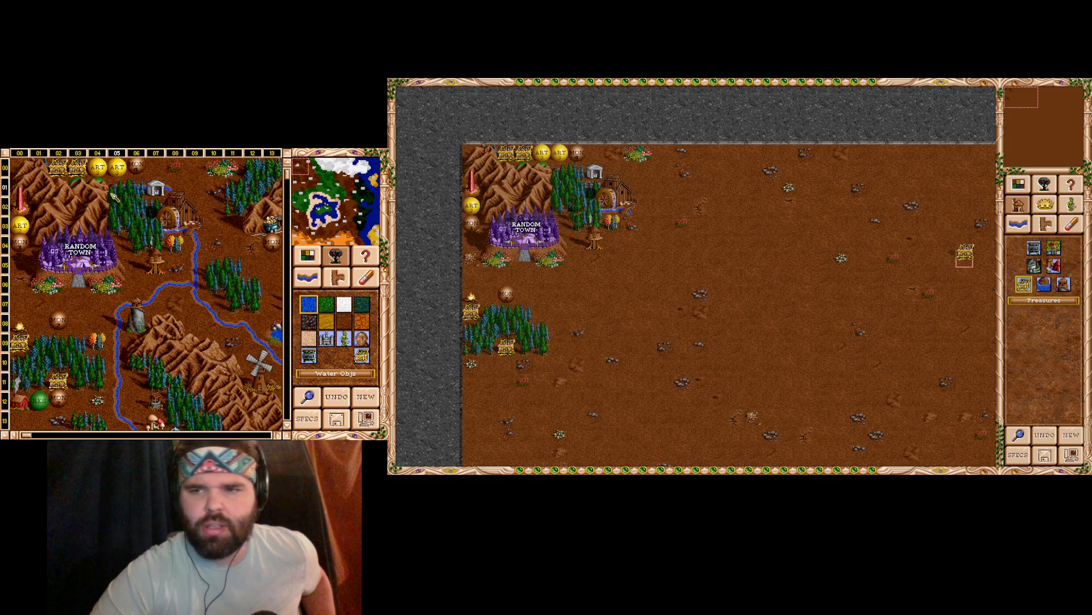
# - Place the small red dwelling on the map's west edge just below the fir trees
pyautogui.click(1056, 251)
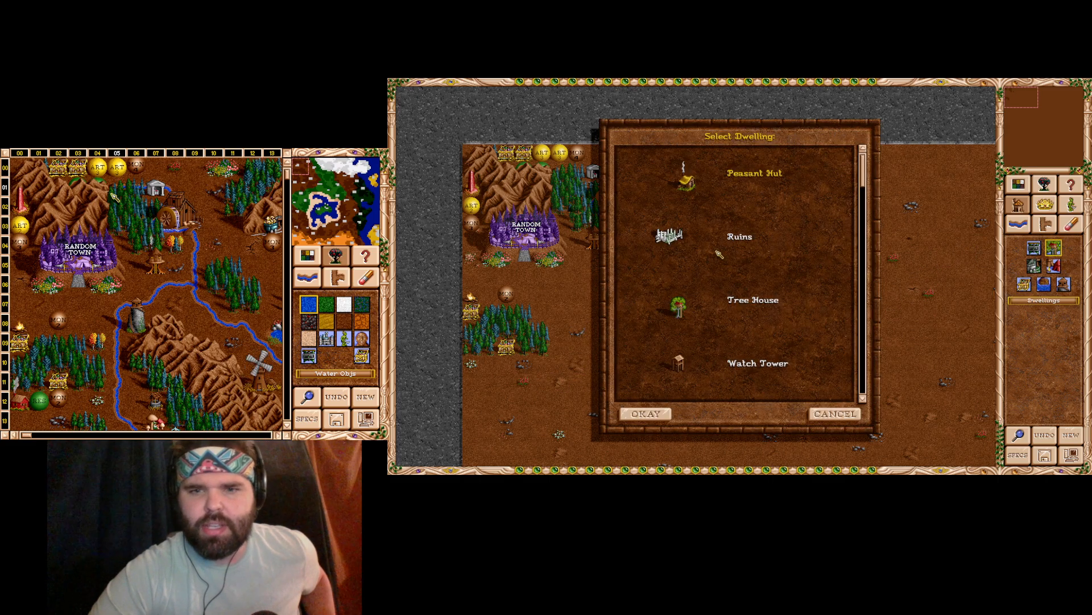
pyautogui.scroll(-11, 716, 265)
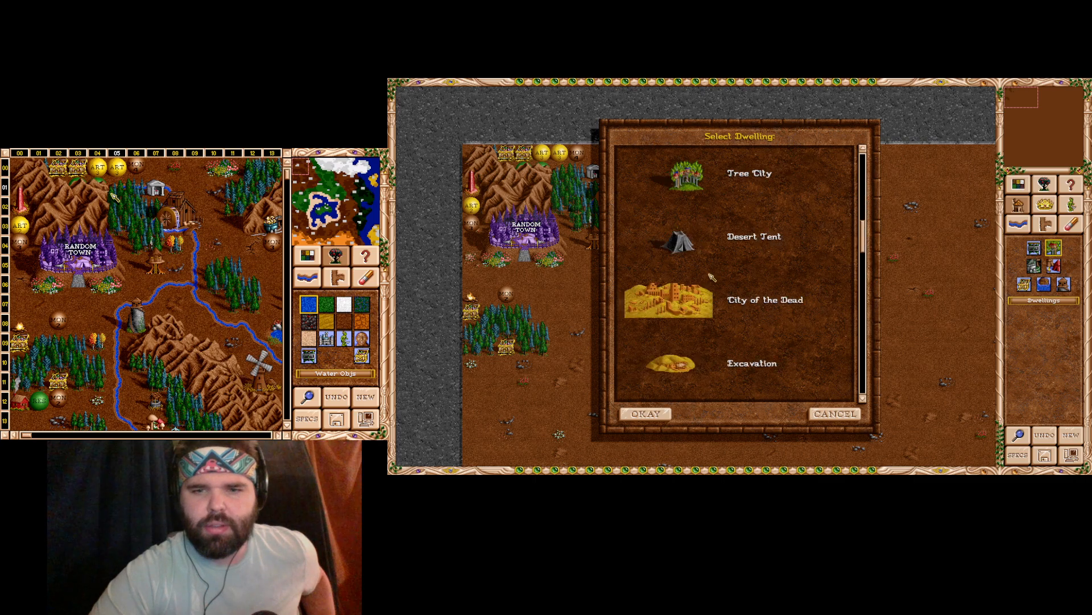
pyautogui.doubleClick(695, 319)
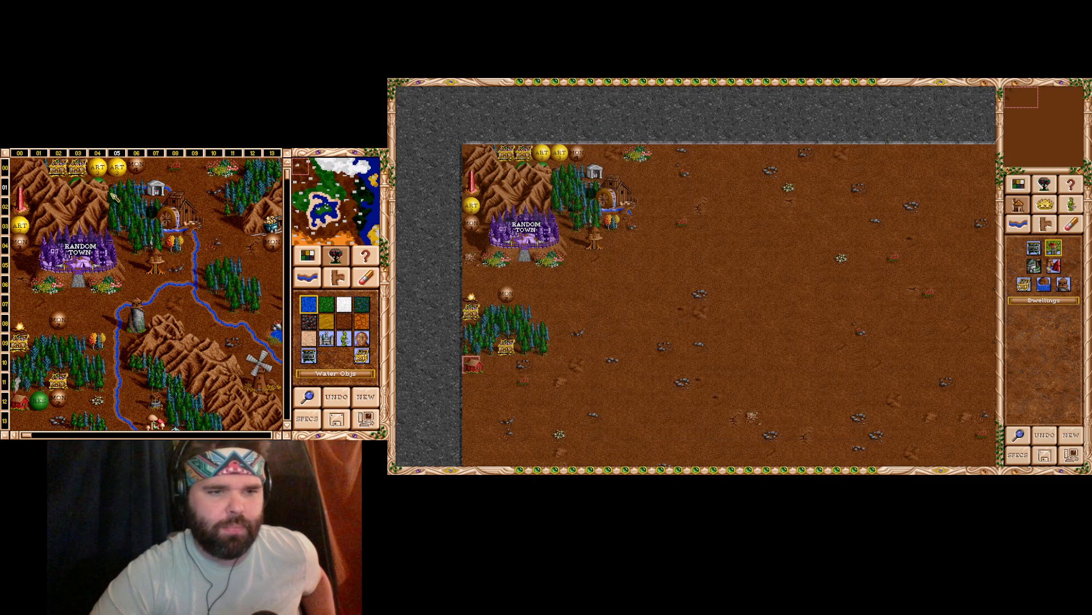
pyautogui.click(472, 364)
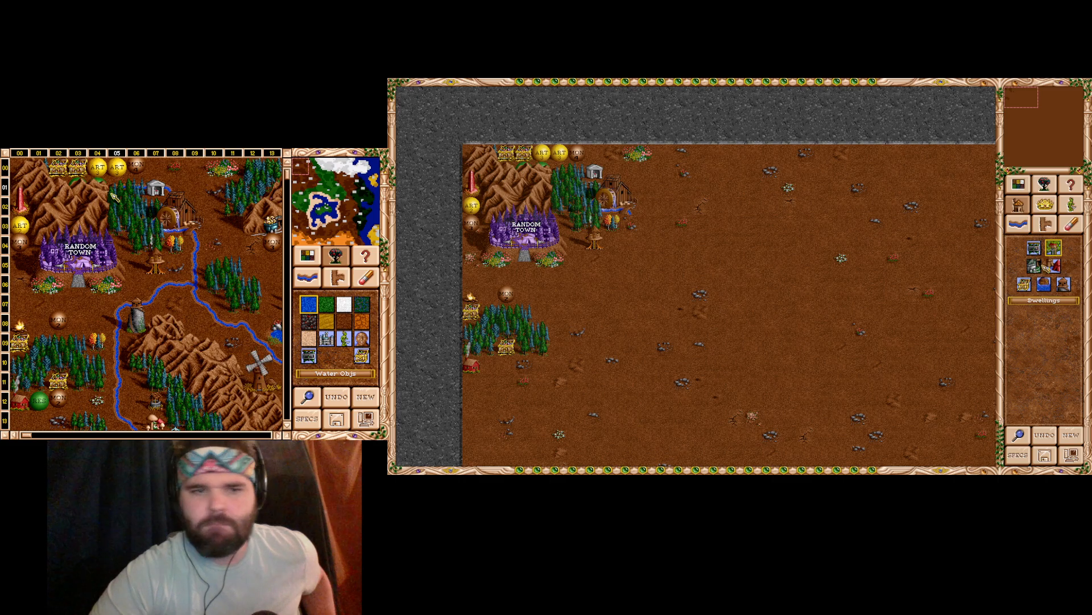
# - Place a Random Monster 2 directly below the treasure chest under the fir trees
pyautogui.click(1072, 206)
pyautogui.click(1051, 278)
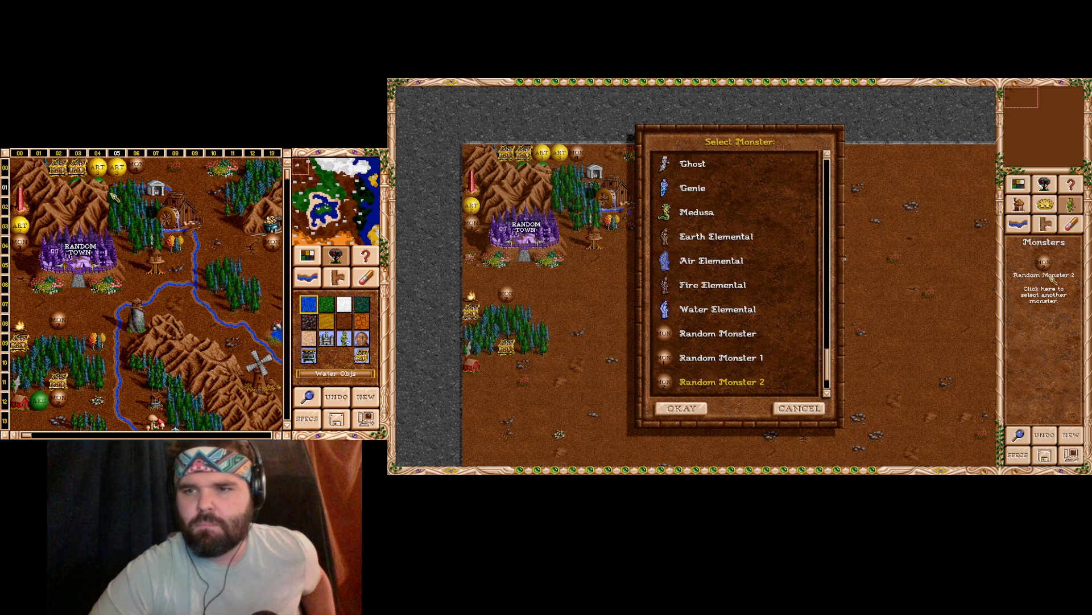
pyautogui.doubleClick(721, 383)
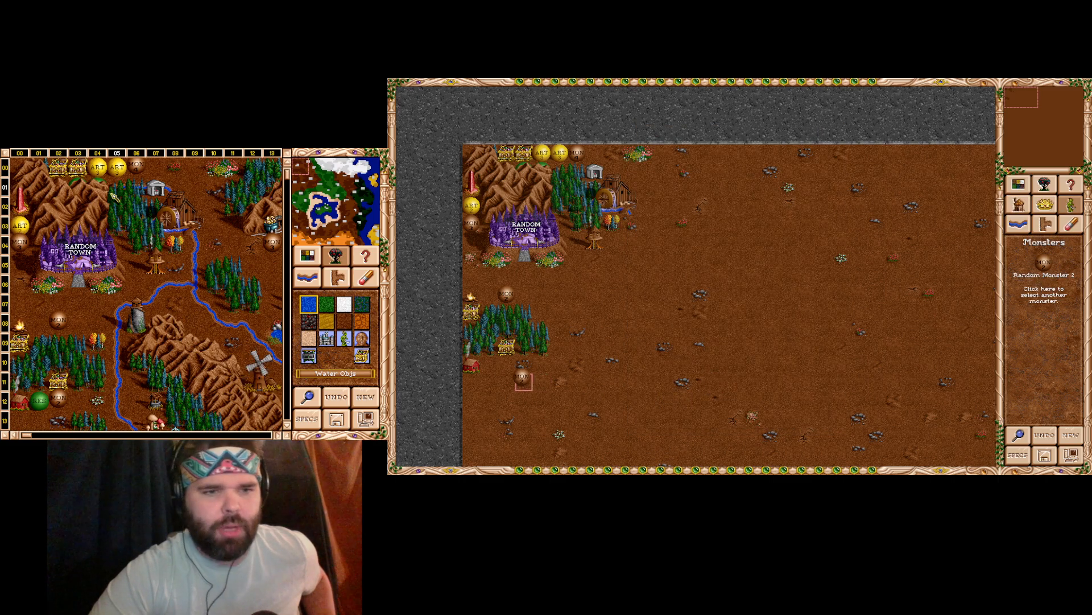
pyautogui.click(507, 364)
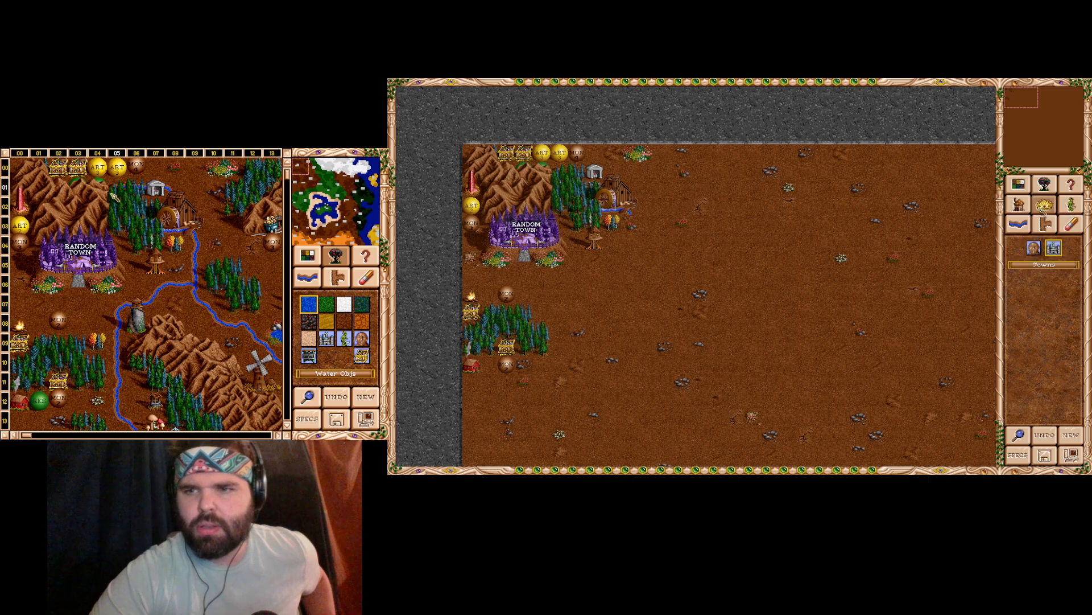
# - Place a Random Resource between the red dwelling and the monster below the fir trees
pyautogui.click(1020, 206)
pyautogui.click(1023, 284)
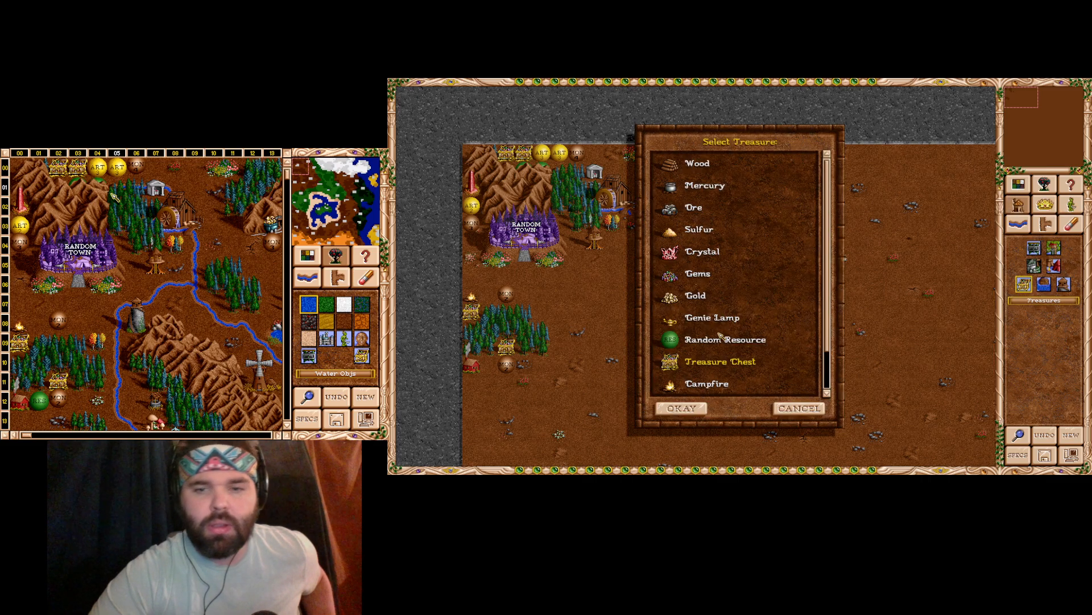
pyautogui.doubleClick(720, 339)
pyautogui.click(493, 362)
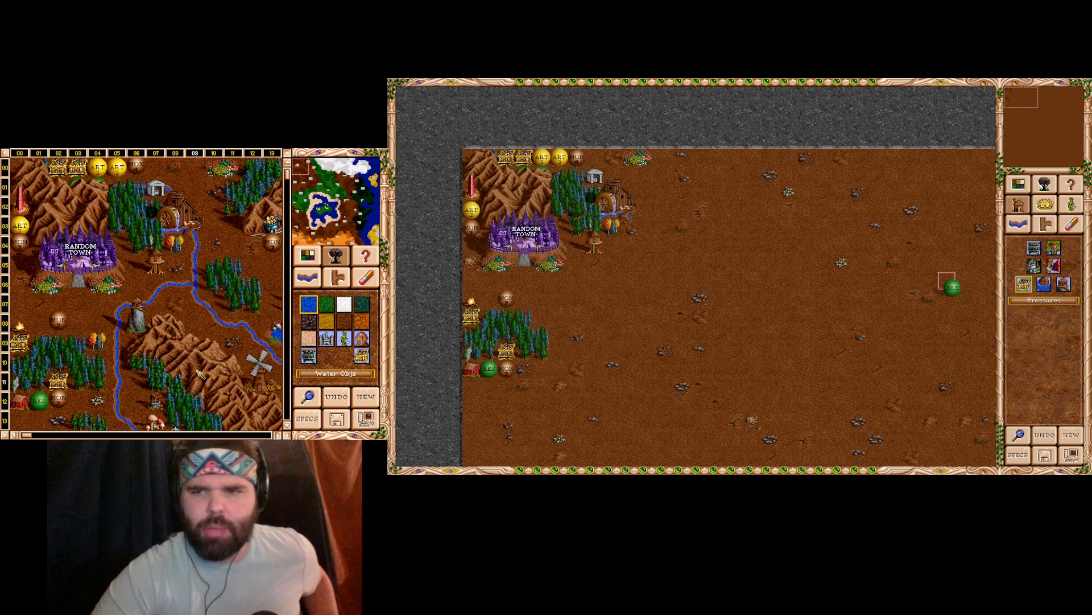
# - Place the small orange autumn trees at the northeast end of the fir tree arch on the map's west side
pyautogui.click(1054, 250)
pyautogui.click(844, 421)
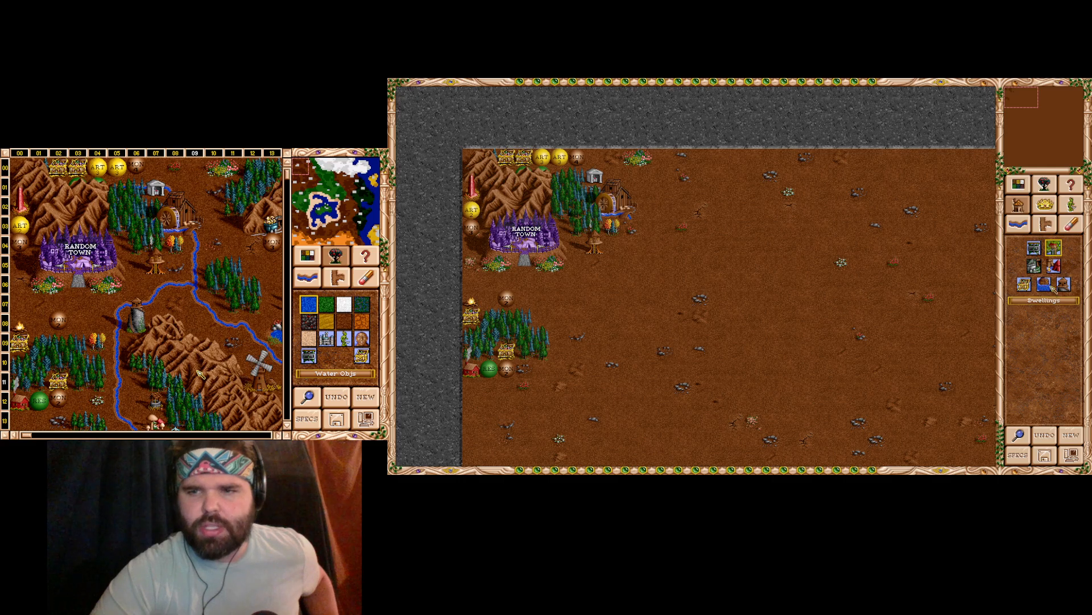
pyautogui.click(1045, 192)
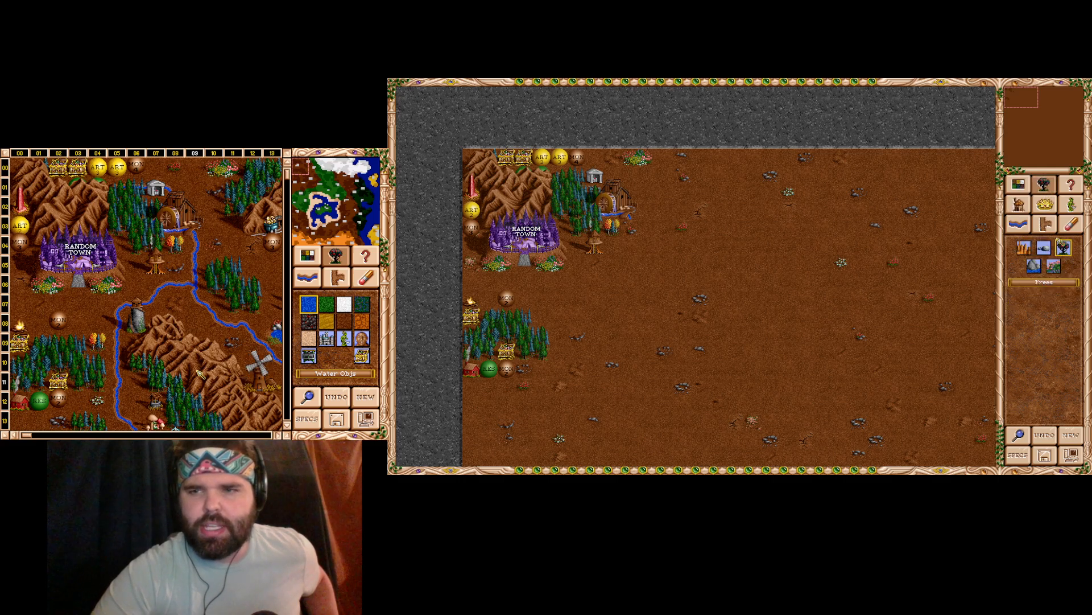
pyautogui.click(1063, 248)
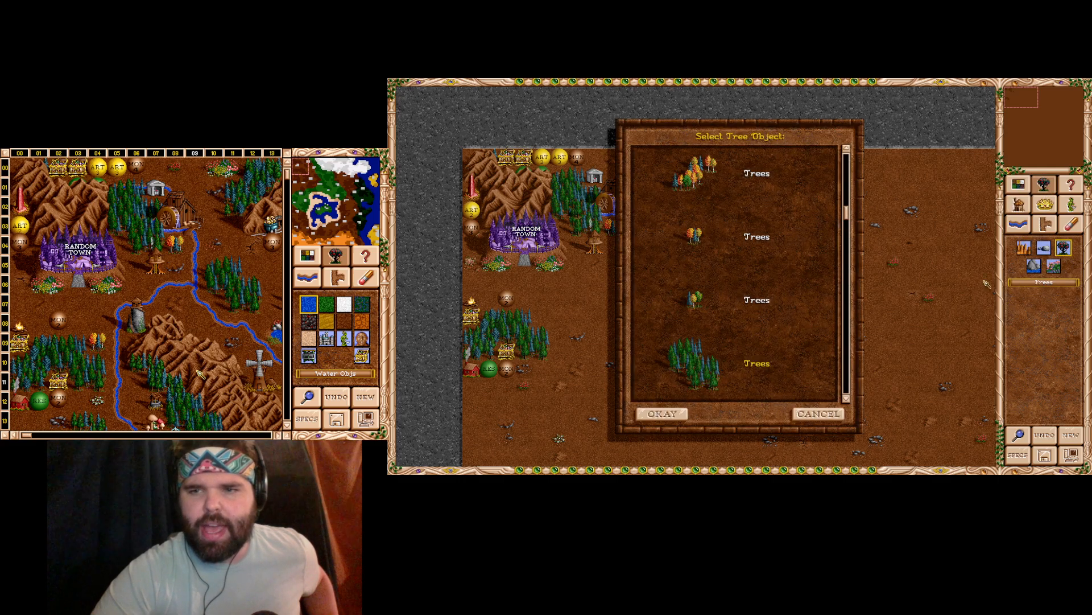
pyautogui.doubleClick(697, 237)
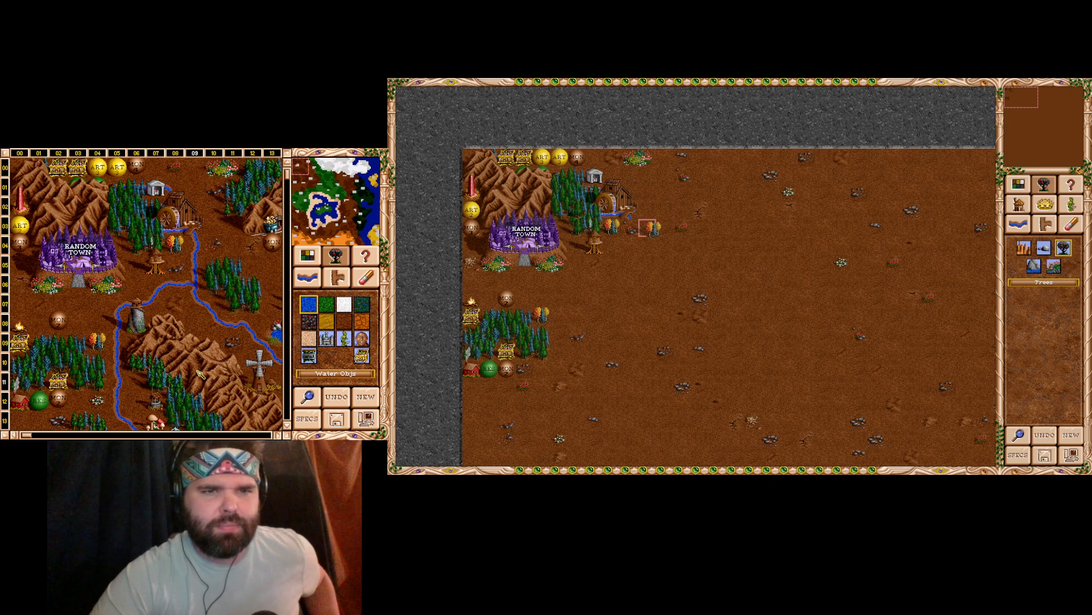
pyautogui.rightClick(472, 165)
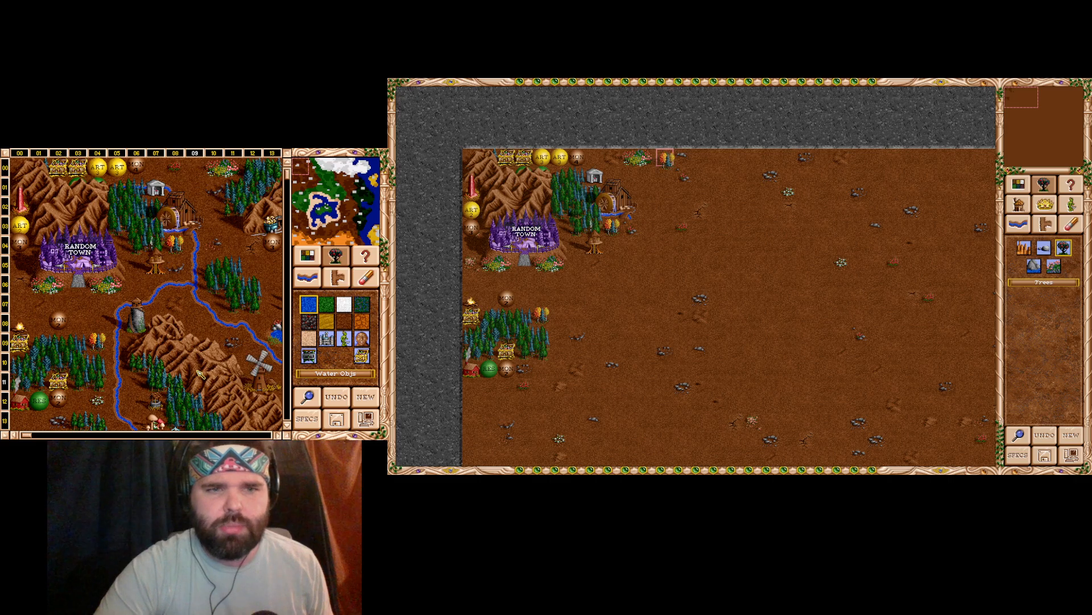
# - Erase the flower patch on the map's north edge and place the same Flowers object one tile farther east
pyautogui.click(1072, 226)
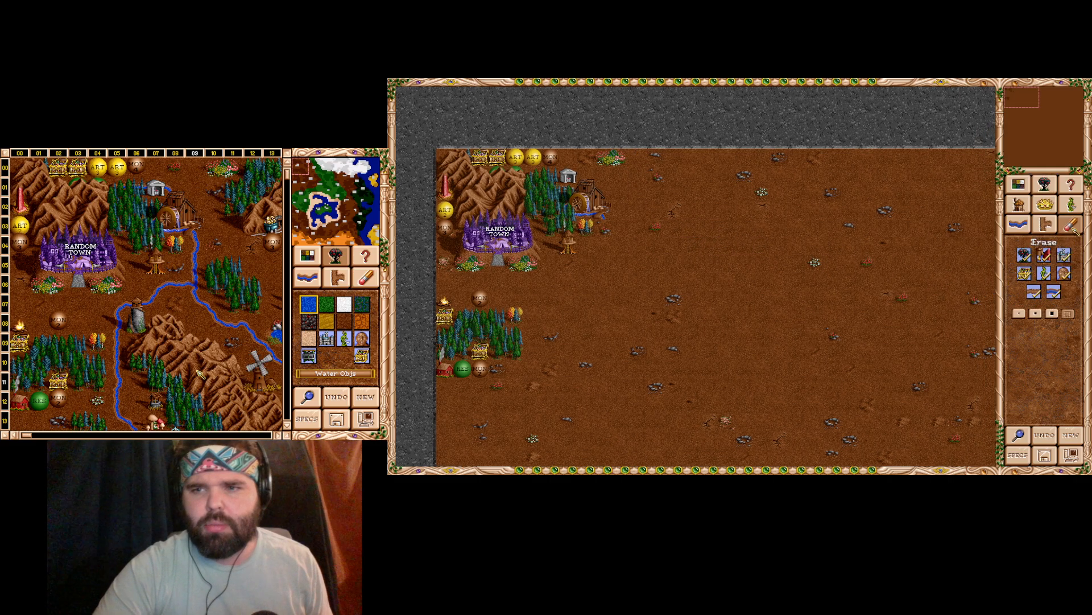
pyautogui.click(616, 161)
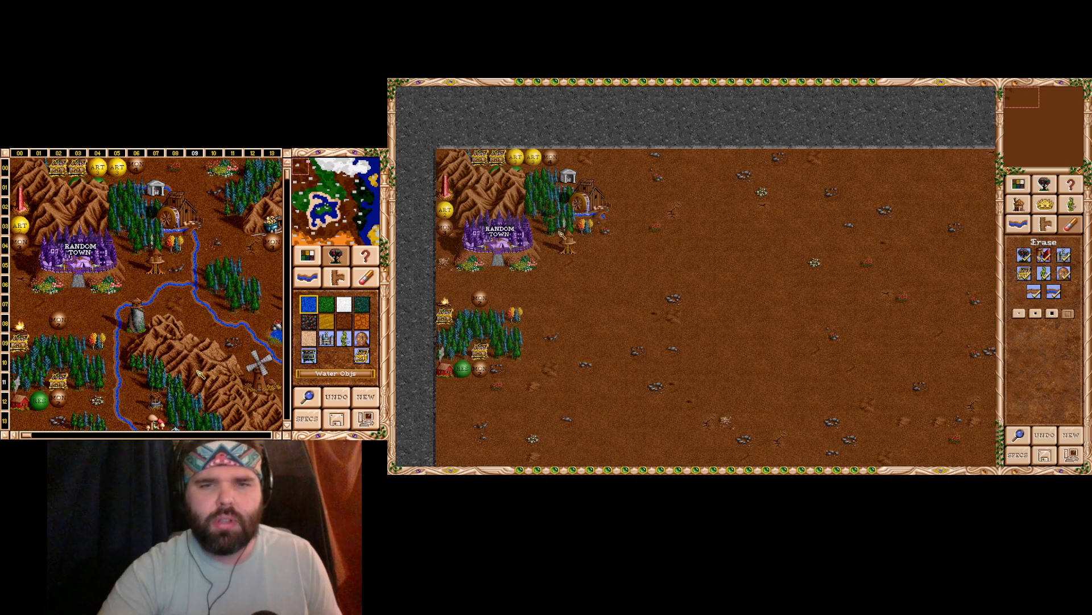
pyautogui.click(1044, 187)
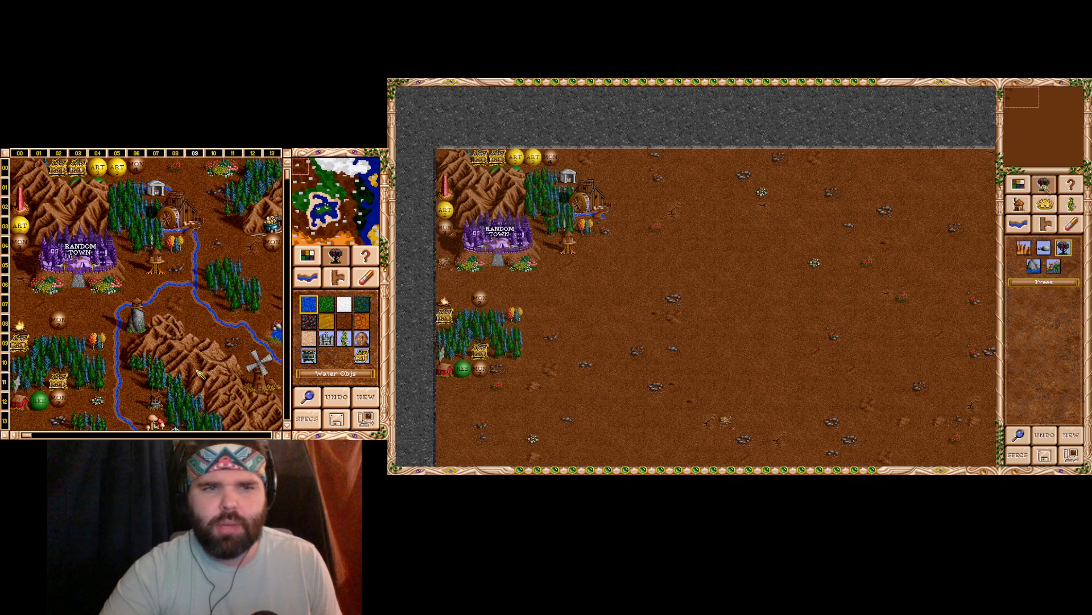
pyautogui.click(1066, 252)
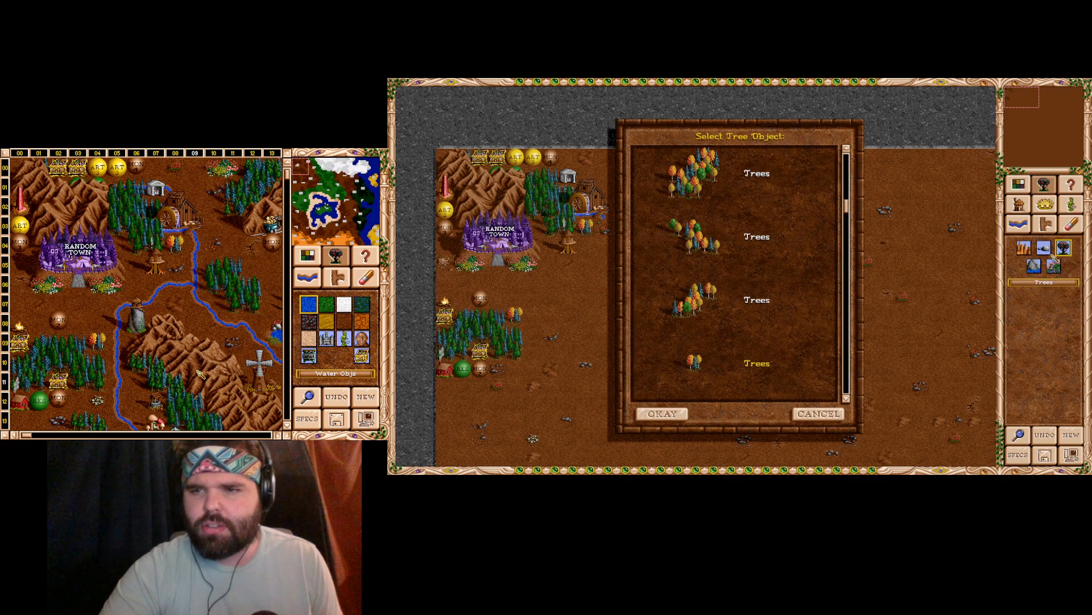
pyautogui.click(818, 415)
pyautogui.click(1053, 265)
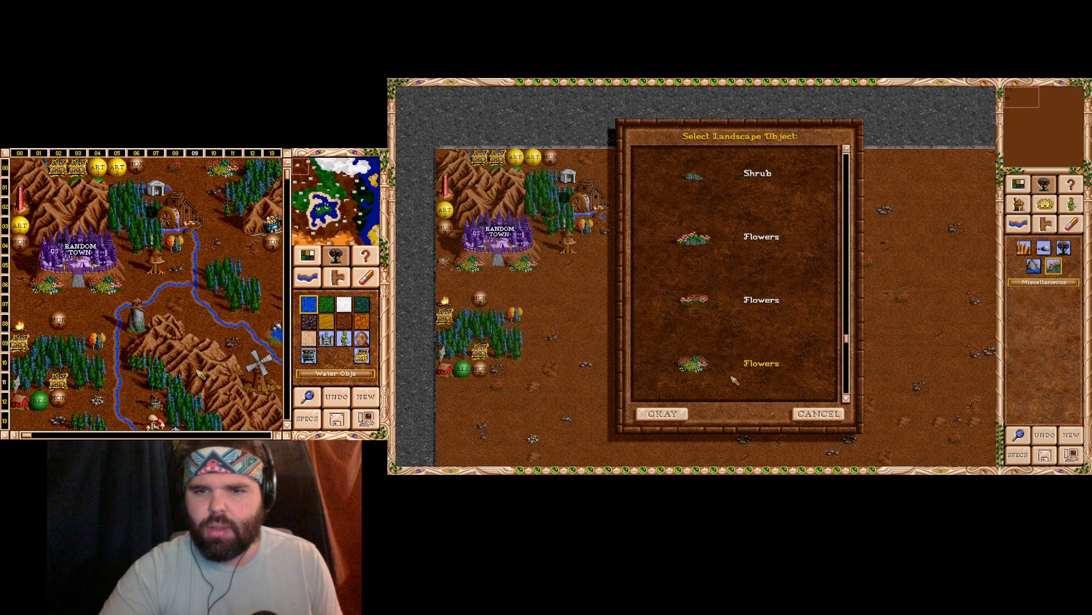
pyautogui.doubleClick(695, 370)
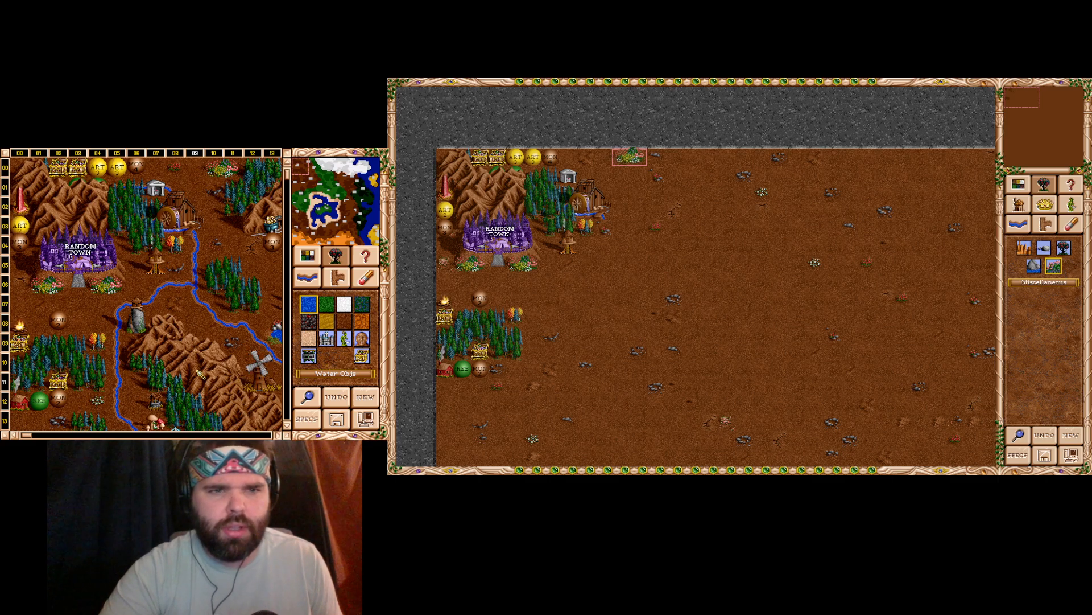
pyautogui.rightClick(629, 157)
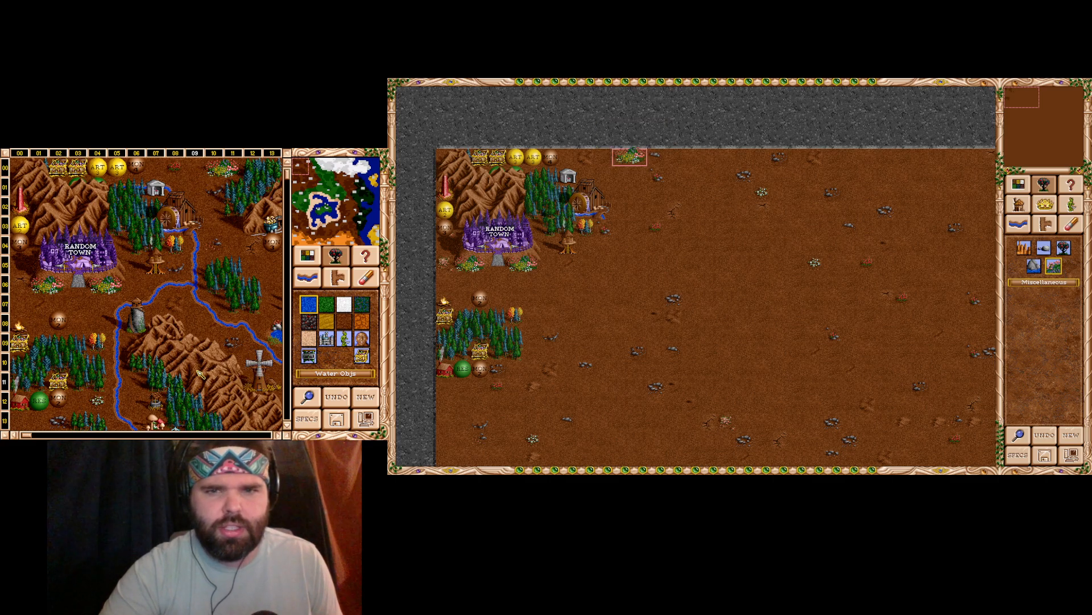
pyautogui.click(629, 157)
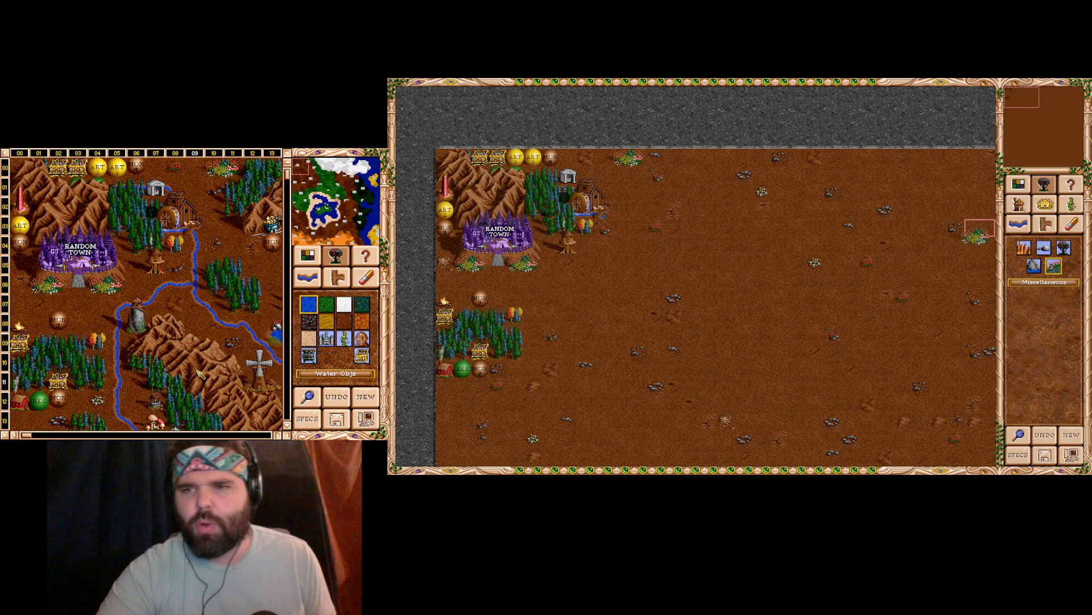
# - Try to place the upward-slanting fir tree cluster beside the flowers on the north edge, and erase the trees
pyautogui.click(1064, 247)
pyautogui.click(1065, 250)
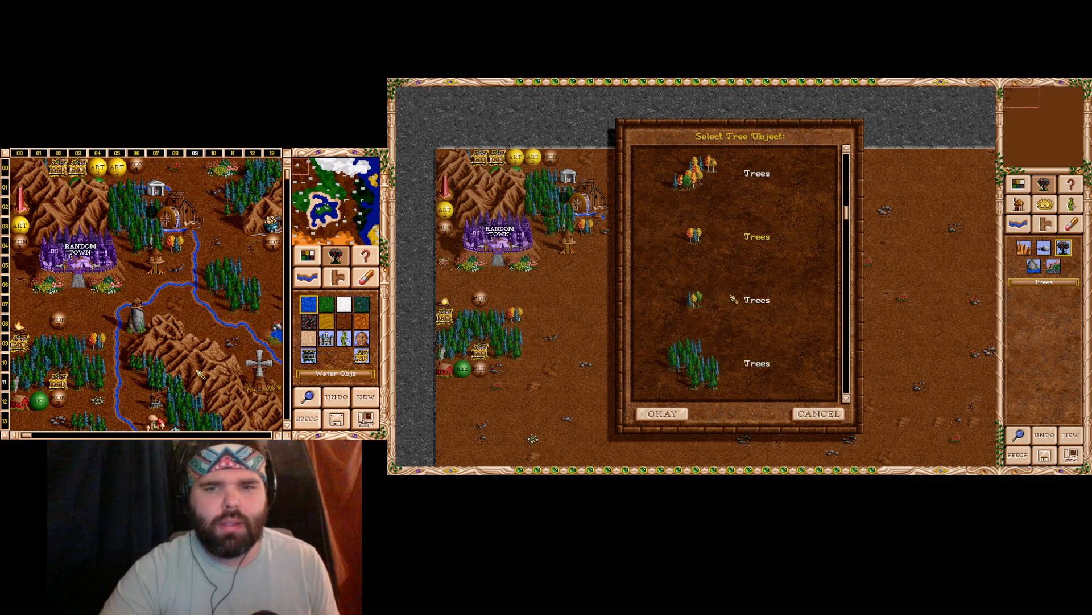
pyautogui.scroll(2, 734, 299)
pyautogui.scroll(-6, 731, 296)
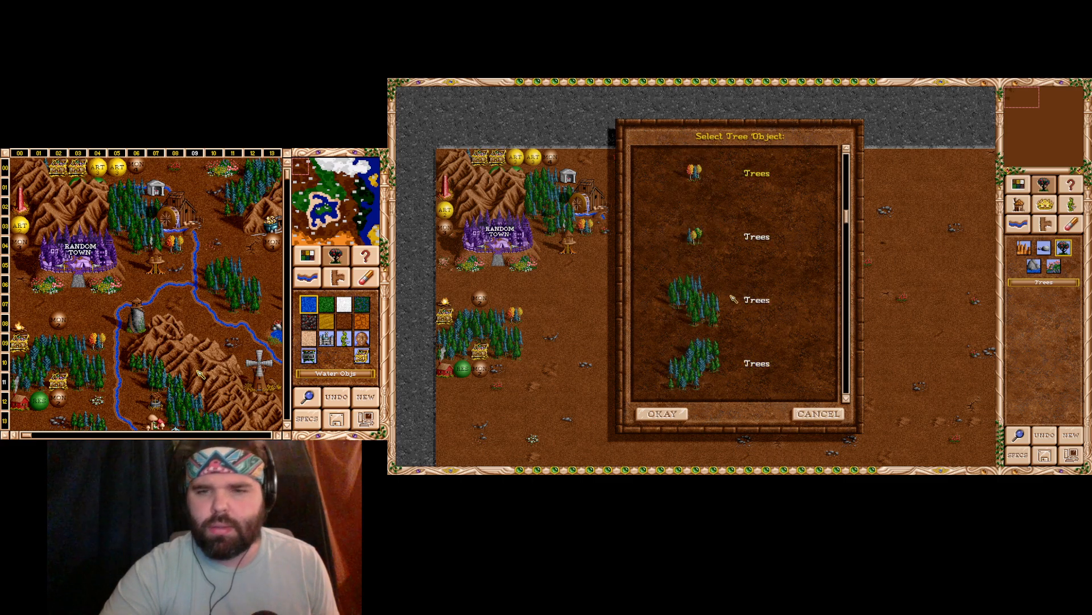
pyautogui.doubleClick(709, 290)
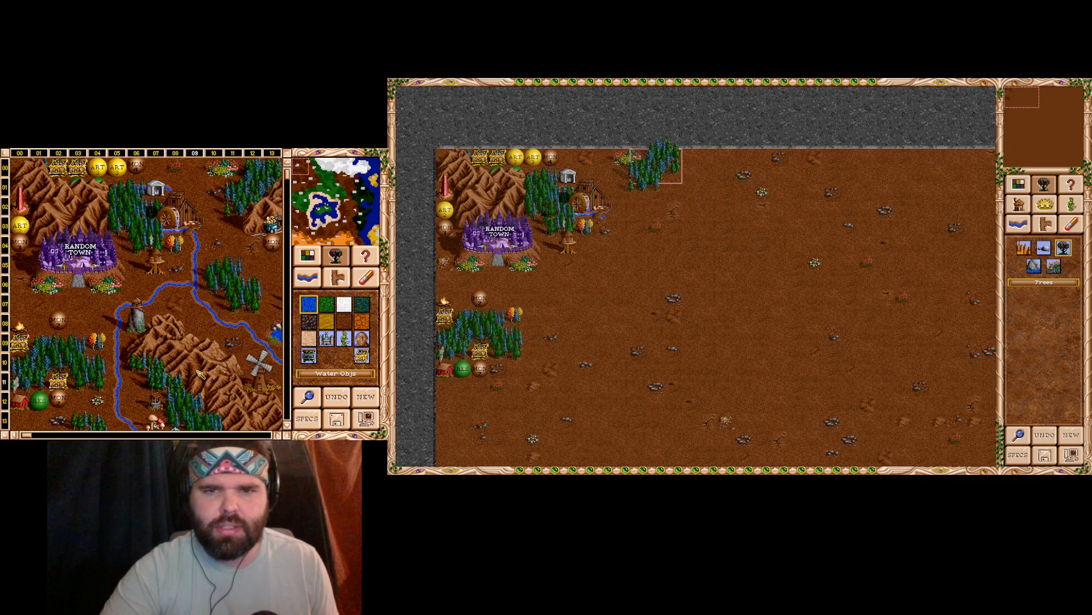
pyautogui.click(672, 173)
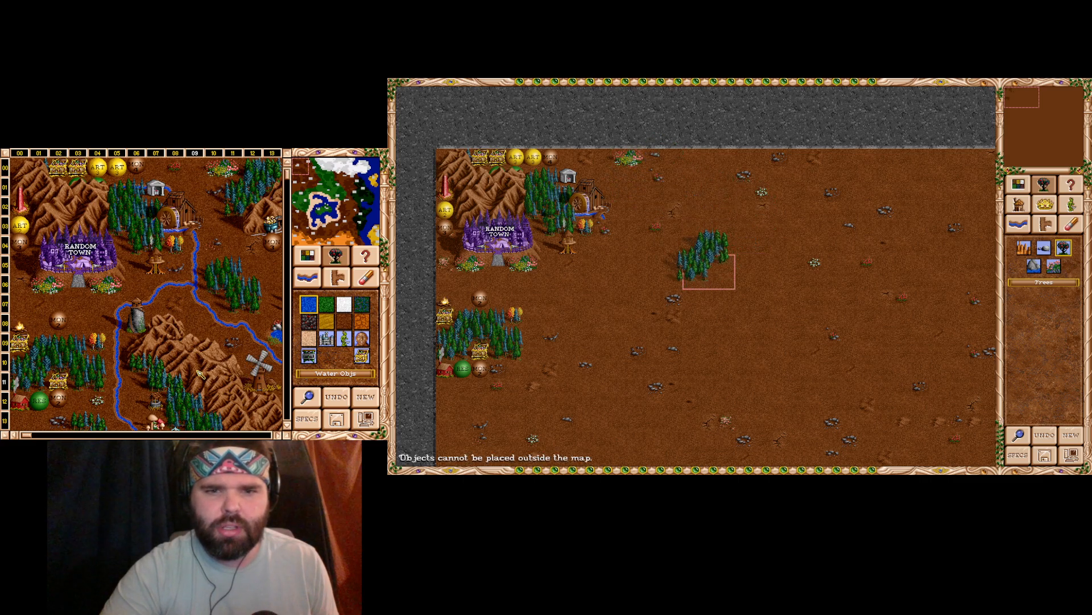
pyautogui.click(639, 183)
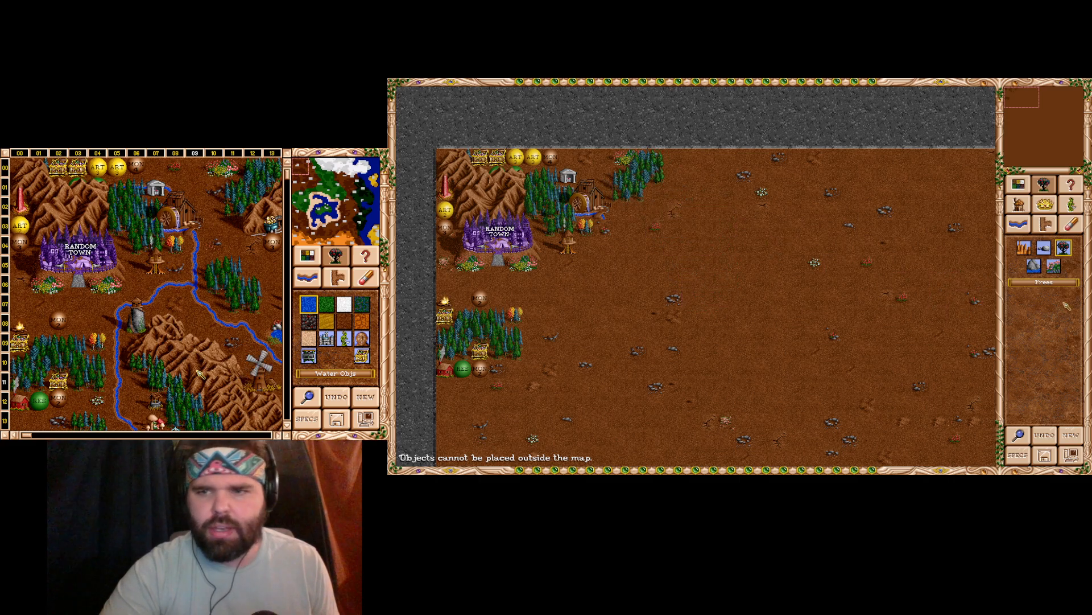
pyautogui.click(1071, 223)
pyautogui.click(638, 194)
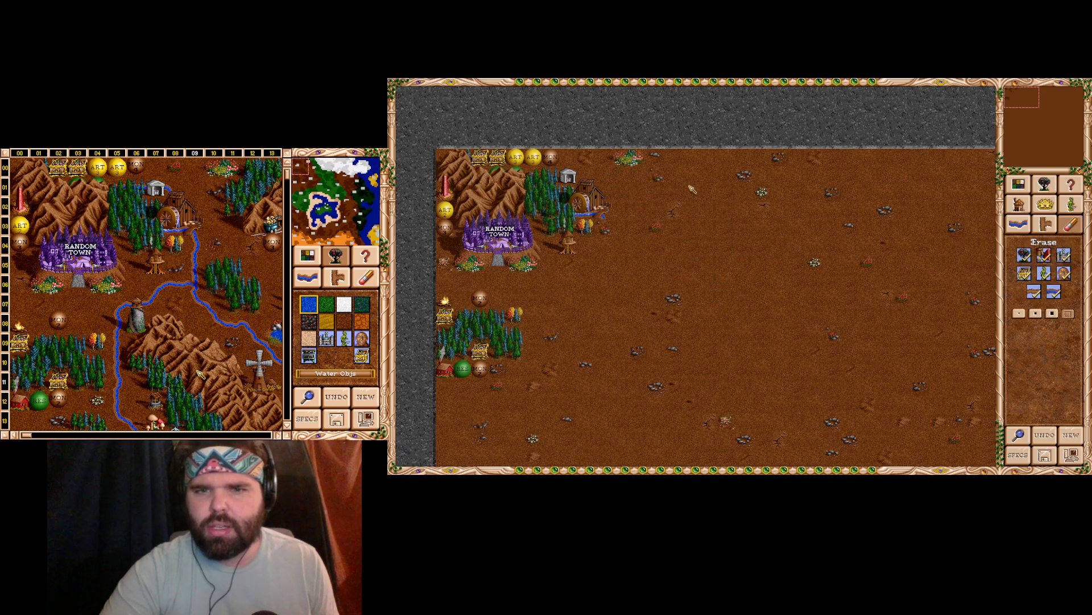
# - Place the upward-slanting fir tree cluster just east of the flowers, directly against the map's north edge
pyautogui.click(1043, 192)
pyautogui.click(1064, 253)
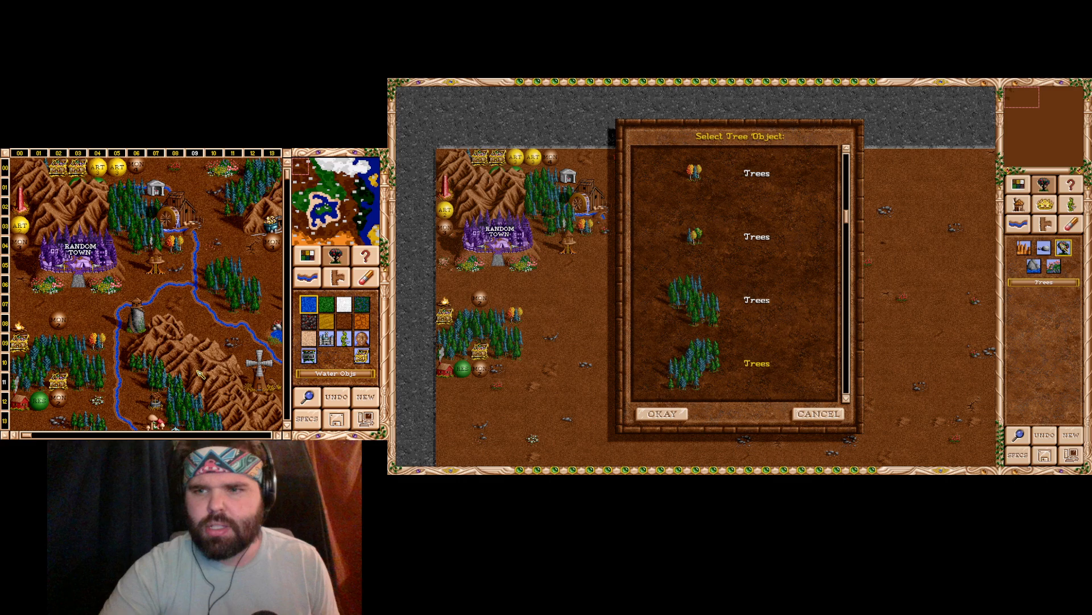
pyautogui.doubleClick(705, 366)
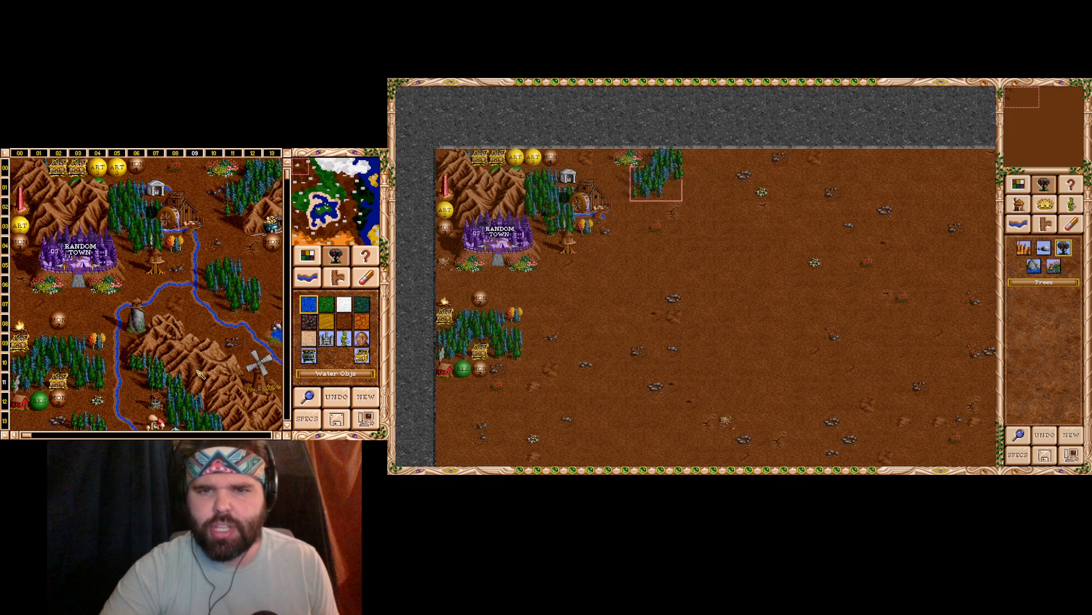
pyautogui.click(657, 183)
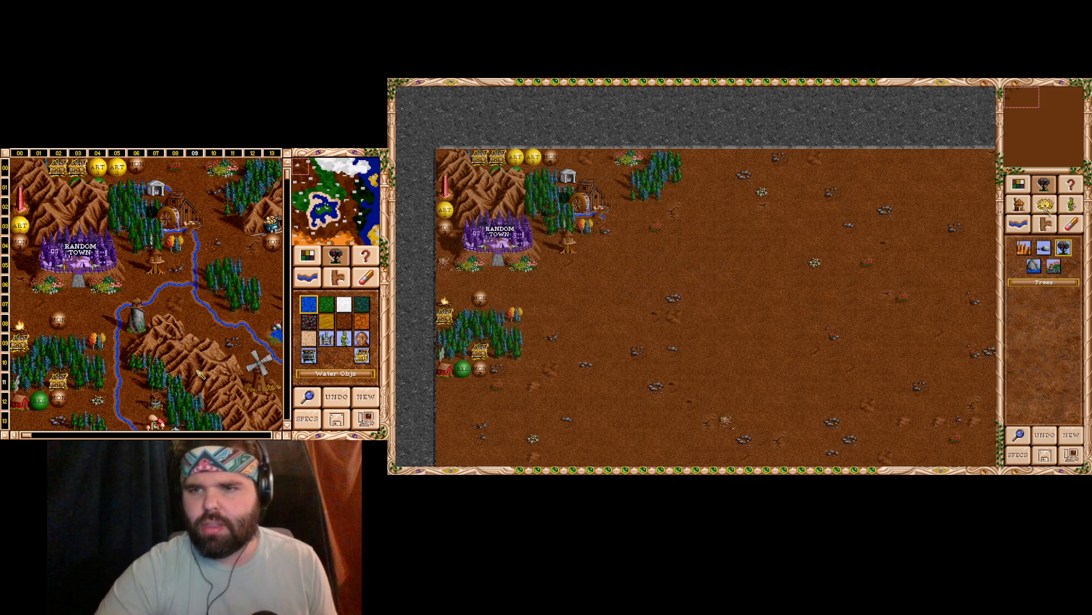
# - Choose a Gold Mine with the brown dirt mountain appearance for placement
pyautogui.click(1020, 205)
pyautogui.click(1034, 266)
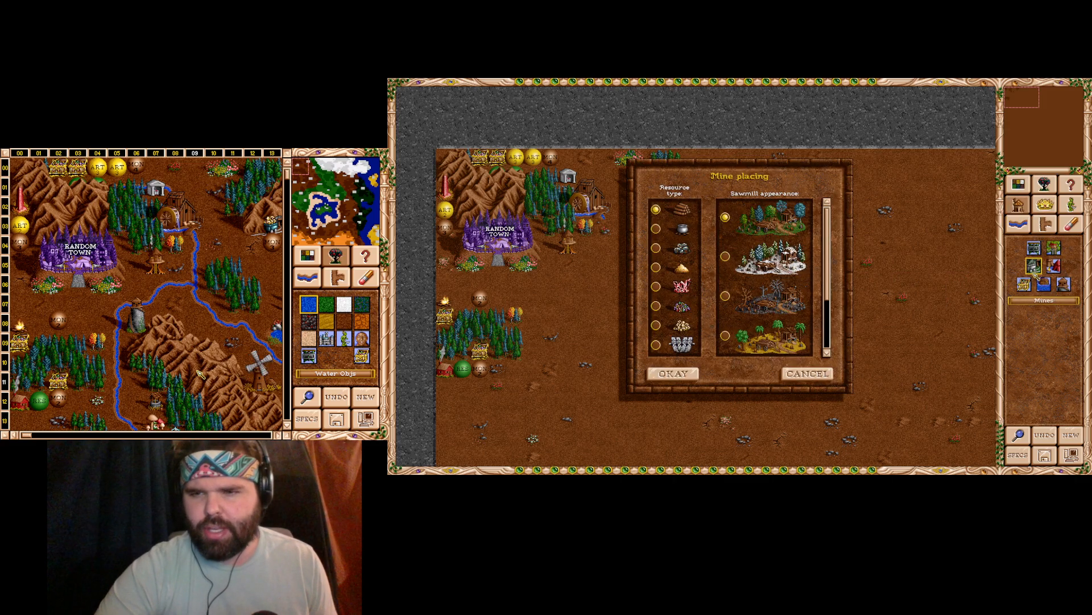
pyautogui.click(657, 325)
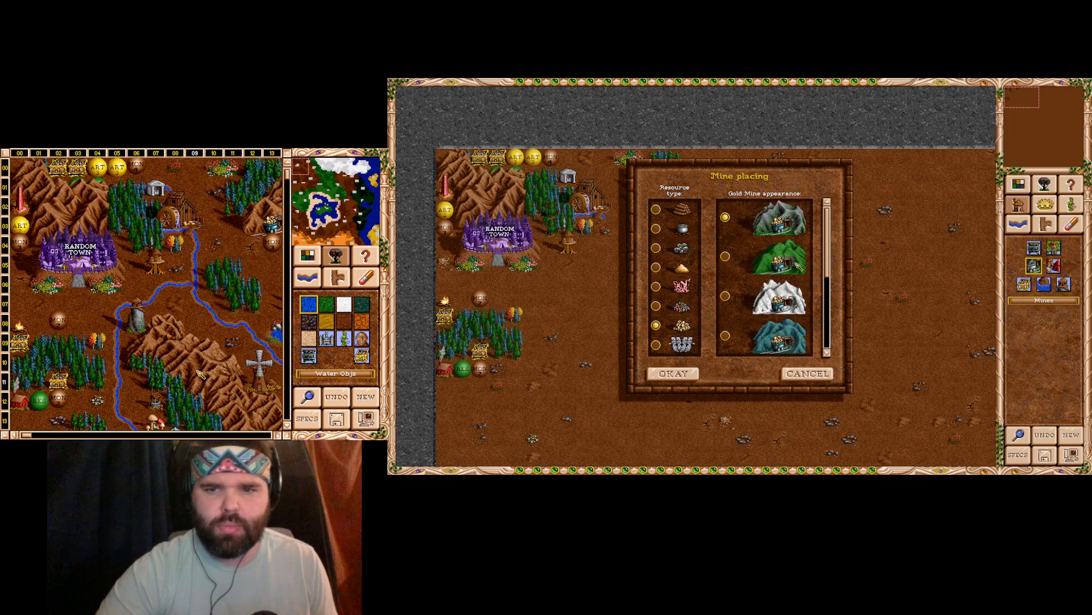
pyautogui.scroll(-2, 791, 276)
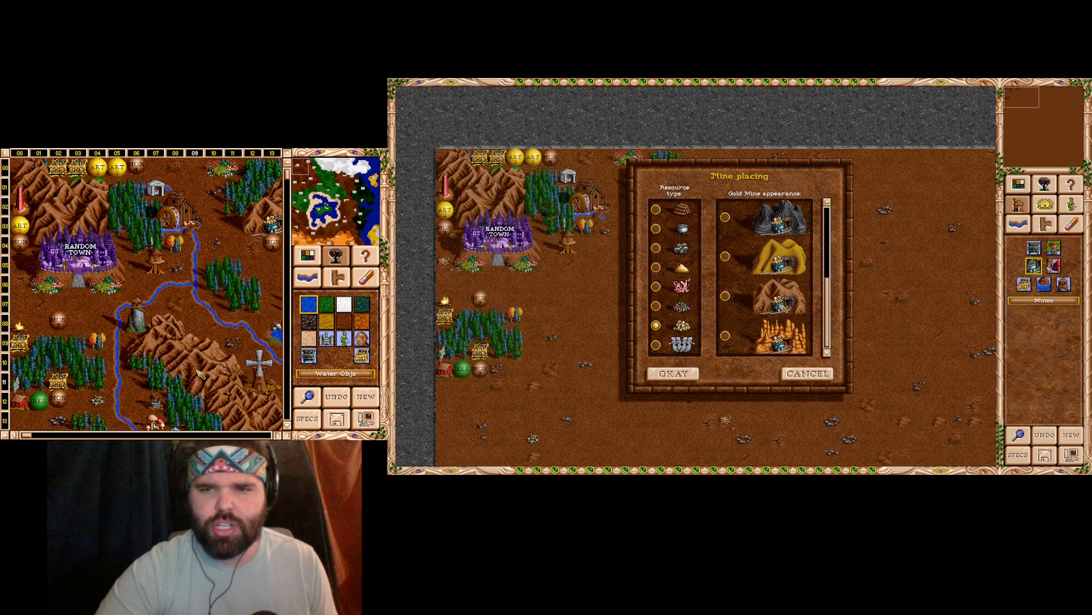
pyautogui.doubleClick(781, 306)
# - Show the passability overlay to examine the placed objects, and hide it again
pyautogui.click(1071, 453)
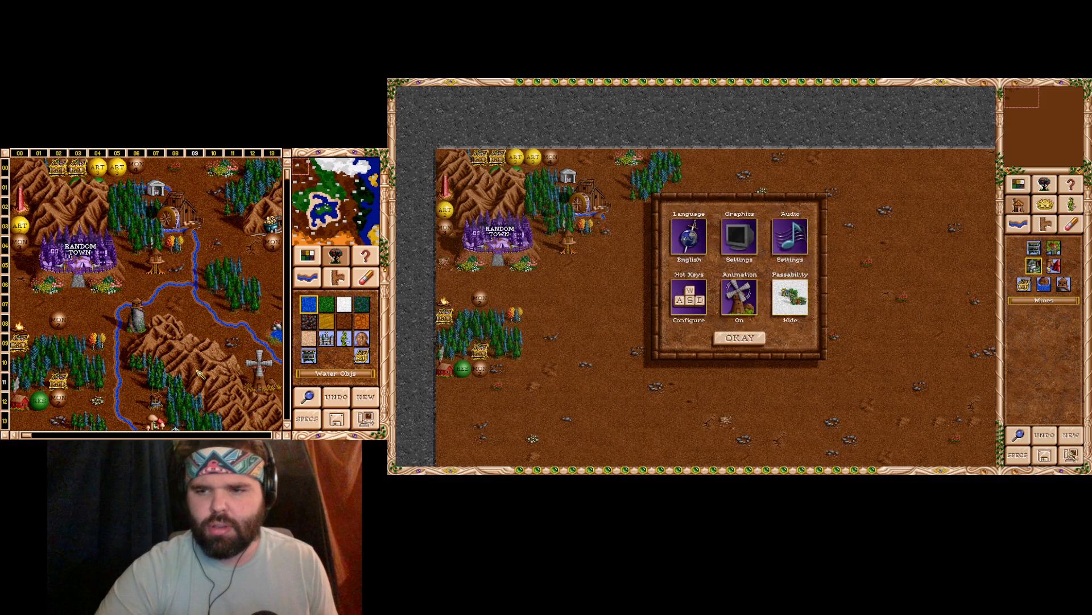
pyautogui.click(785, 302)
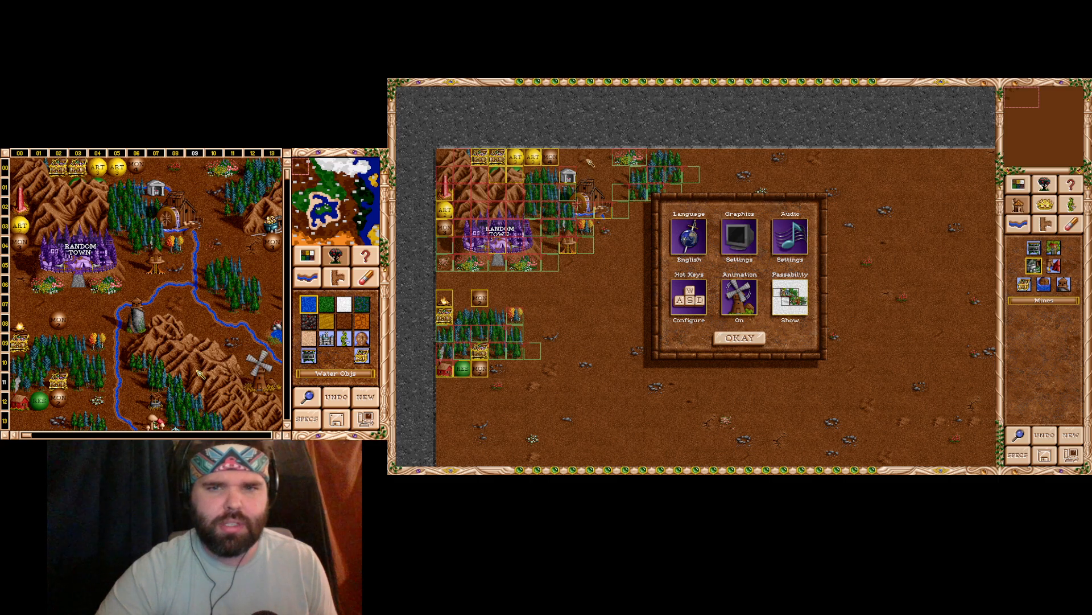
pyautogui.click(791, 299)
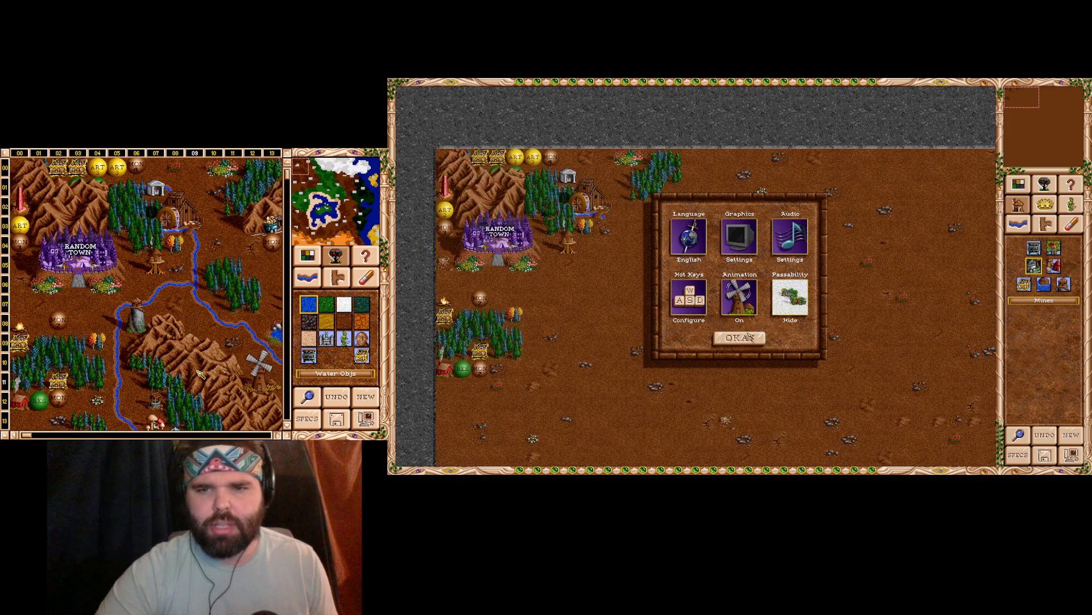
pyautogui.click(747, 337)
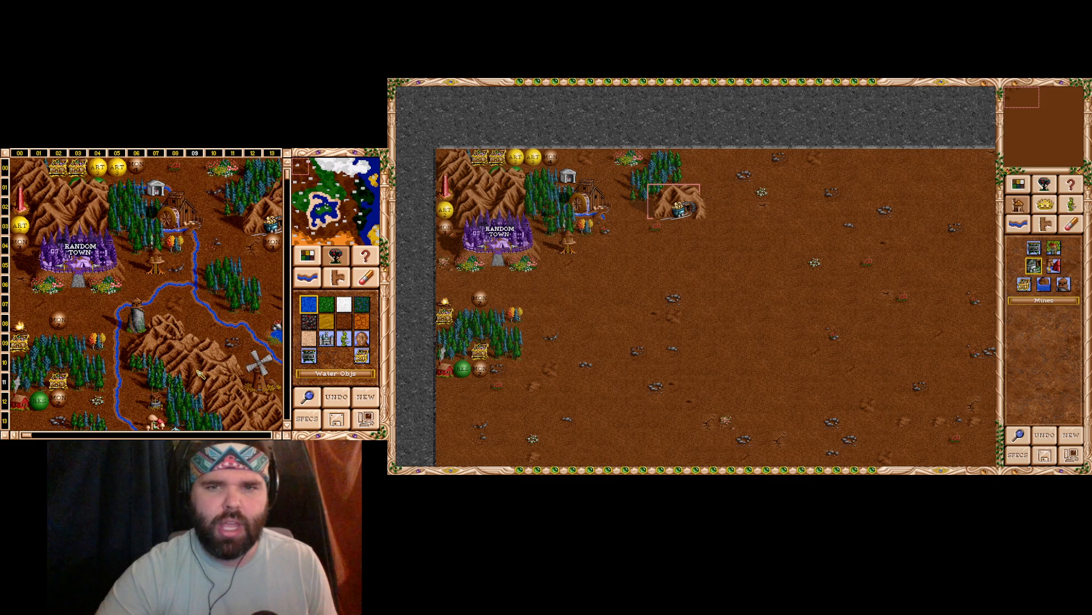
# - Place the Gold Mine southeast below the northern fir trees and a Random Monster 3 directly in front of its entrance
pyautogui.click(675, 202)
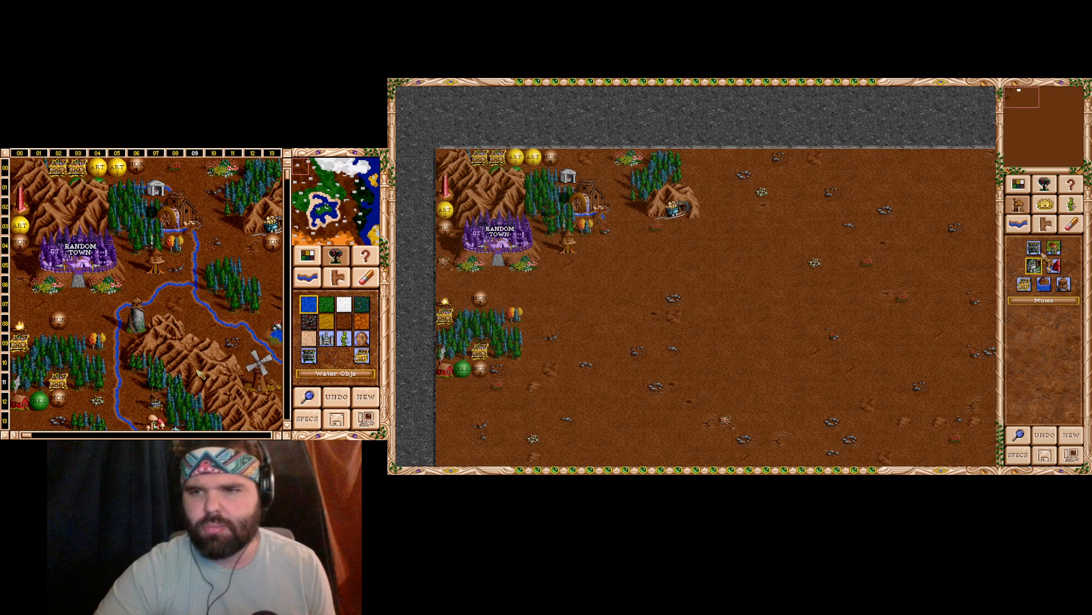
pyautogui.click(1063, 211)
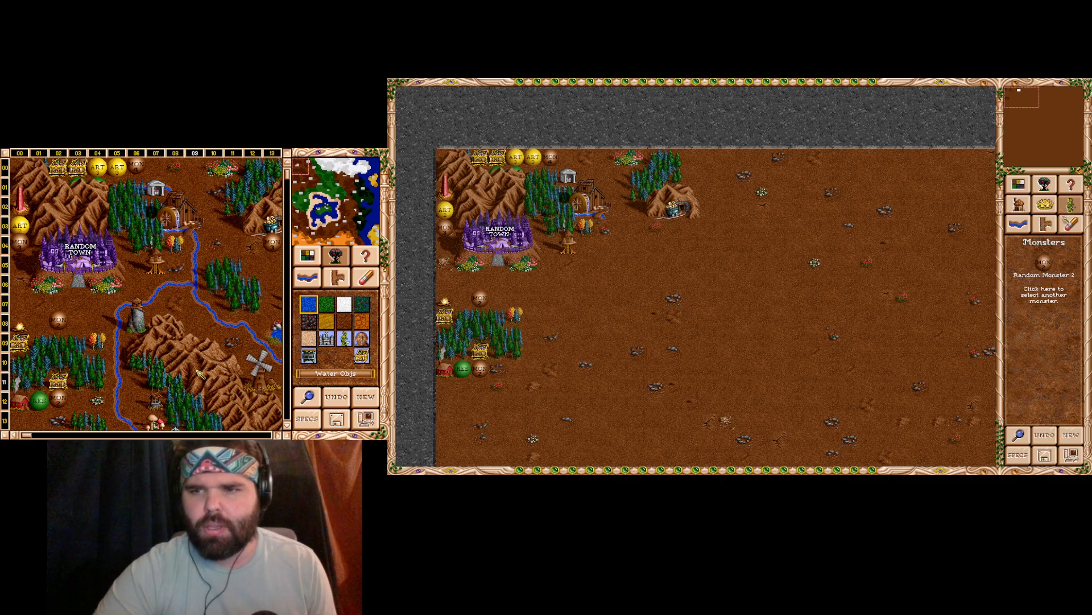
pyautogui.click(1051, 301)
pyautogui.scroll(-1, 727, 377)
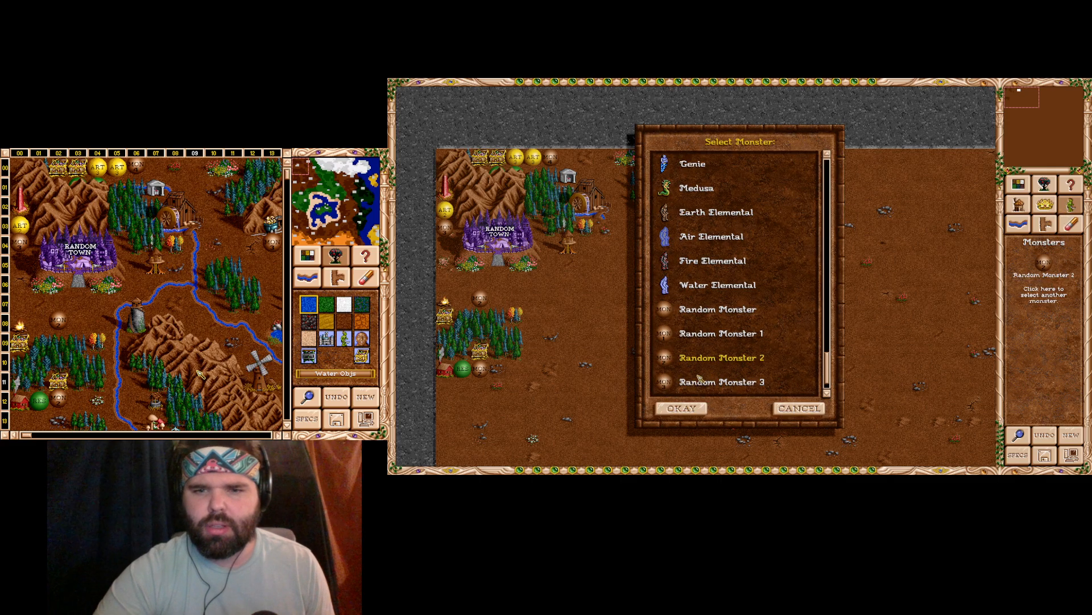
pyautogui.doubleClick(700, 381)
pyautogui.click(674, 229)
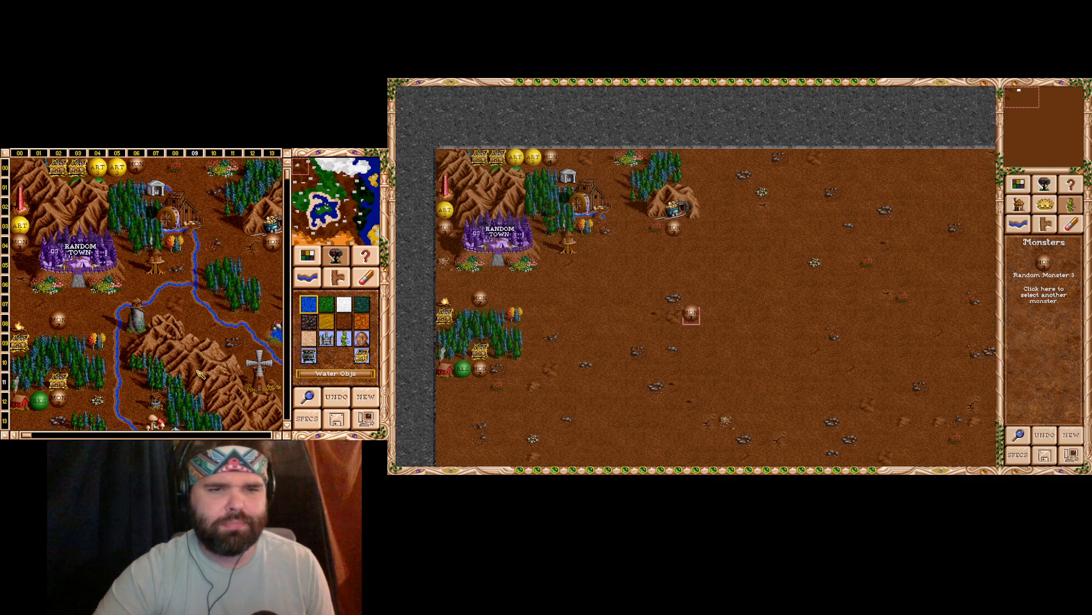
# - Place the downward-slanting fir tree cluster southeast of the watermill, southwest of the Gold Mine and its guarding monster
pyautogui.click(1044, 185)
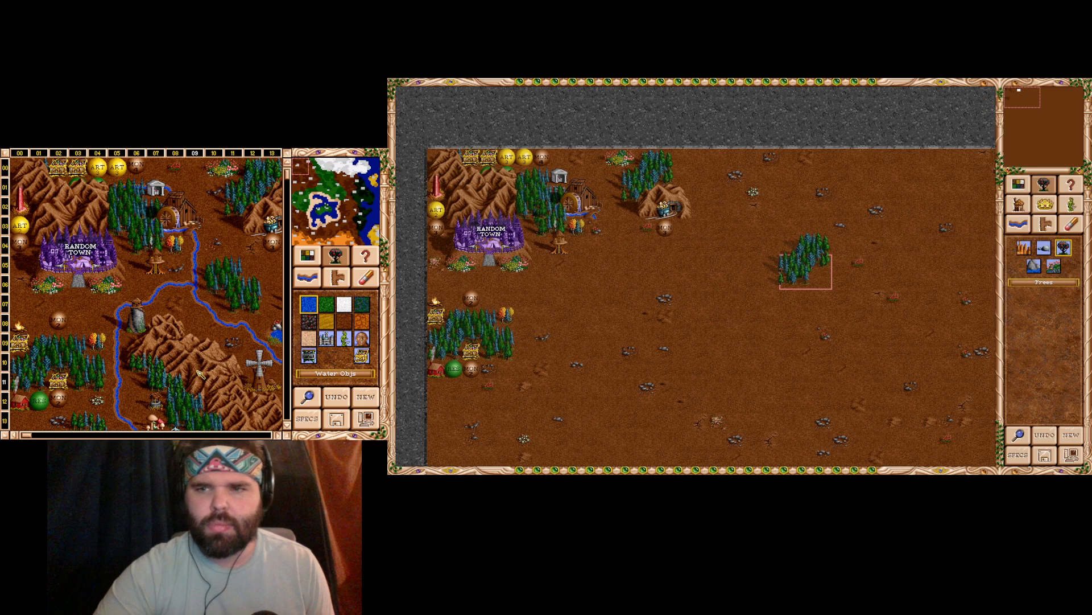
pyautogui.click(1064, 247)
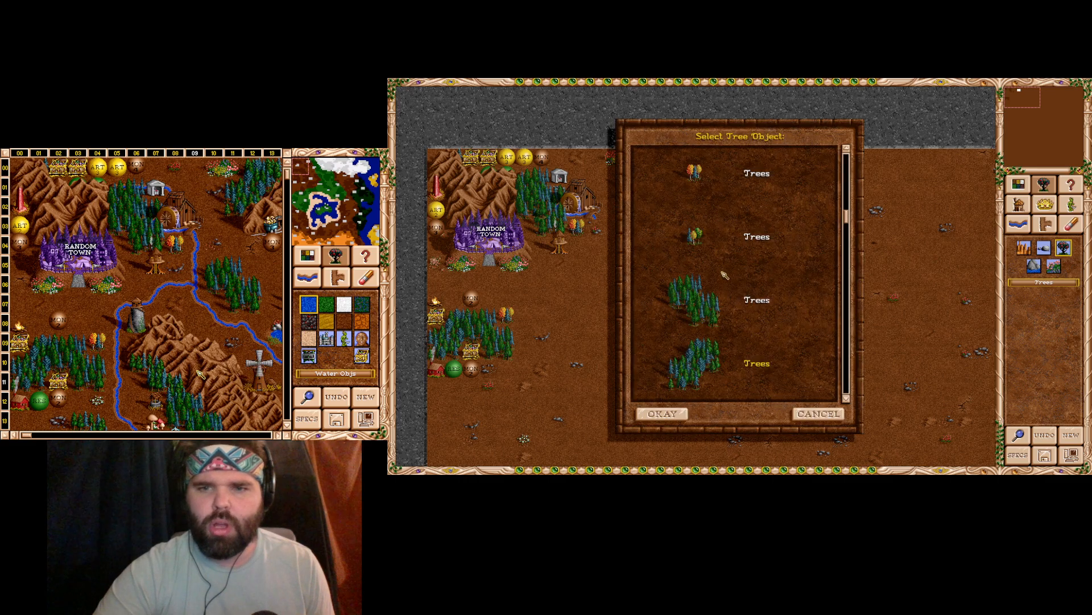
pyautogui.doubleClick(703, 301)
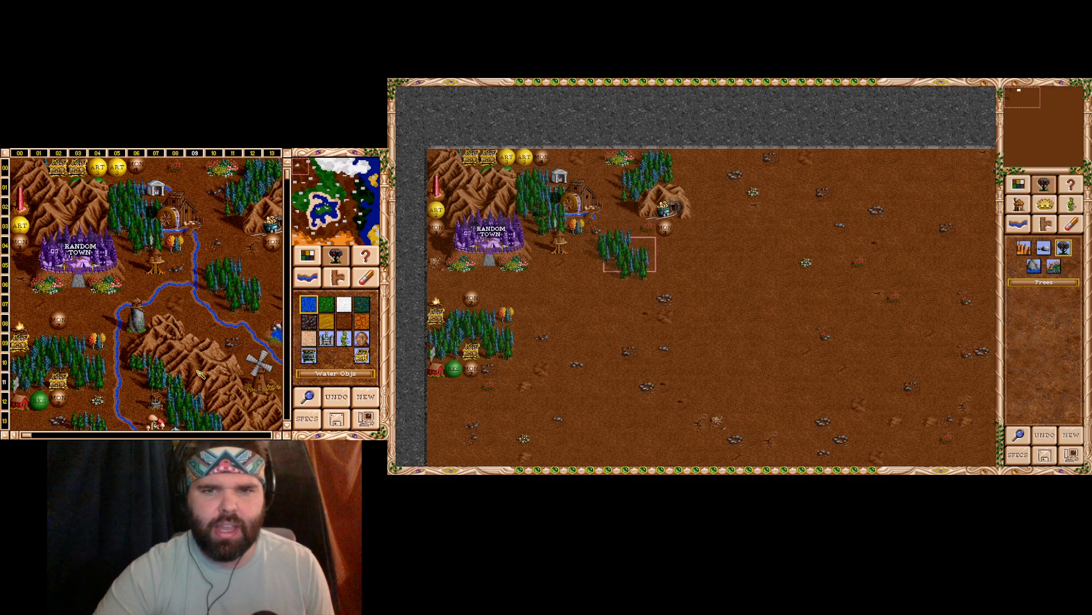
pyautogui.click(629, 255)
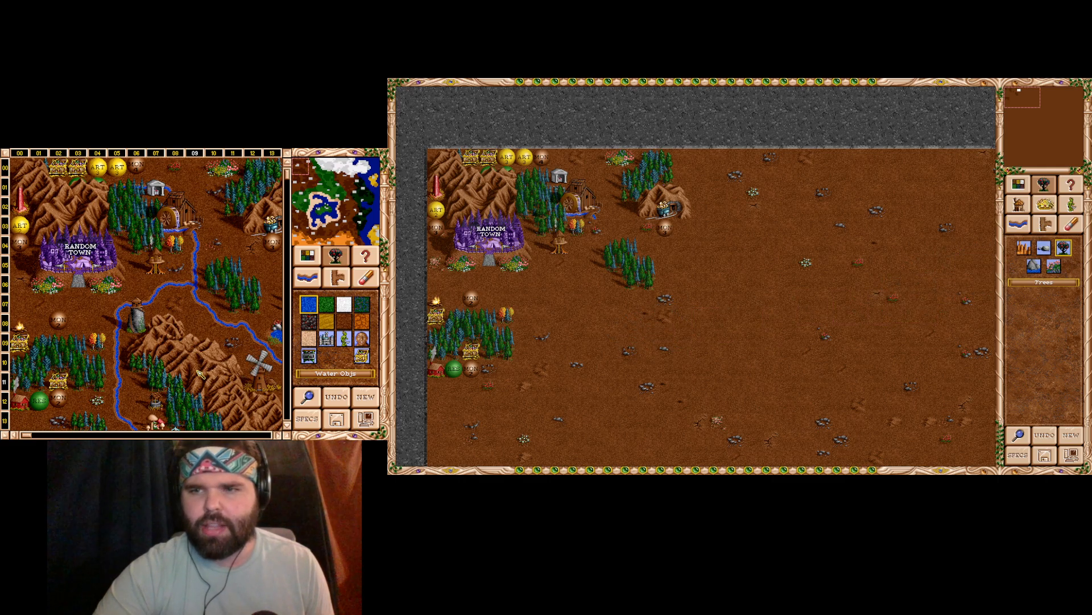
# - Examine the miscellaneous landscape objects, including the flowers, shrubs, cacti, tar pit and craters, and close the list without choosing one
pyautogui.click(1054, 266)
pyautogui.scroll(-10, 765, 274)
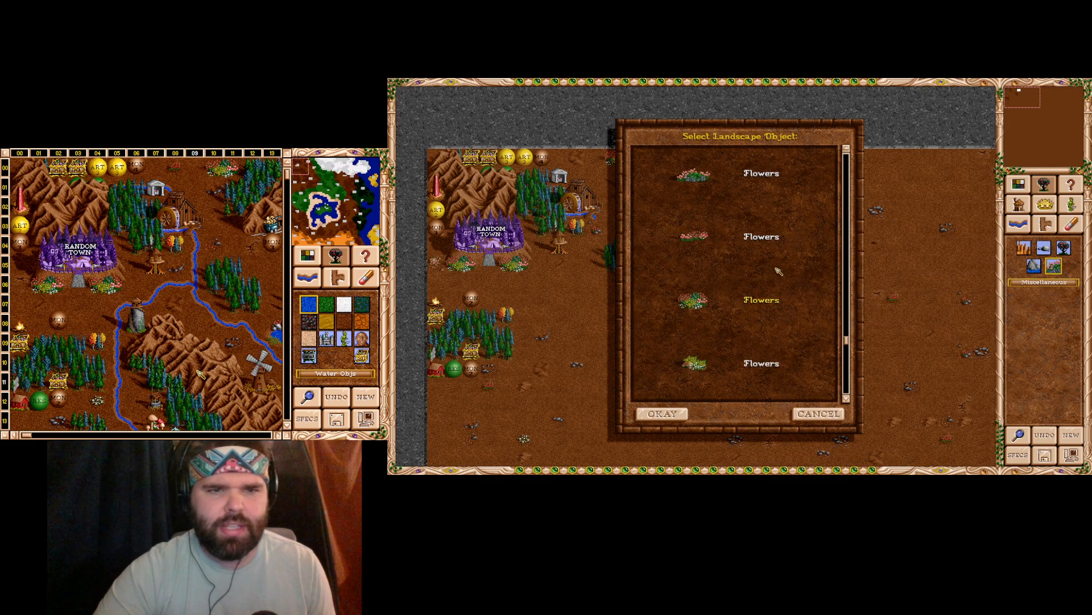
pyautogui.scroll(-10, 762, 313)
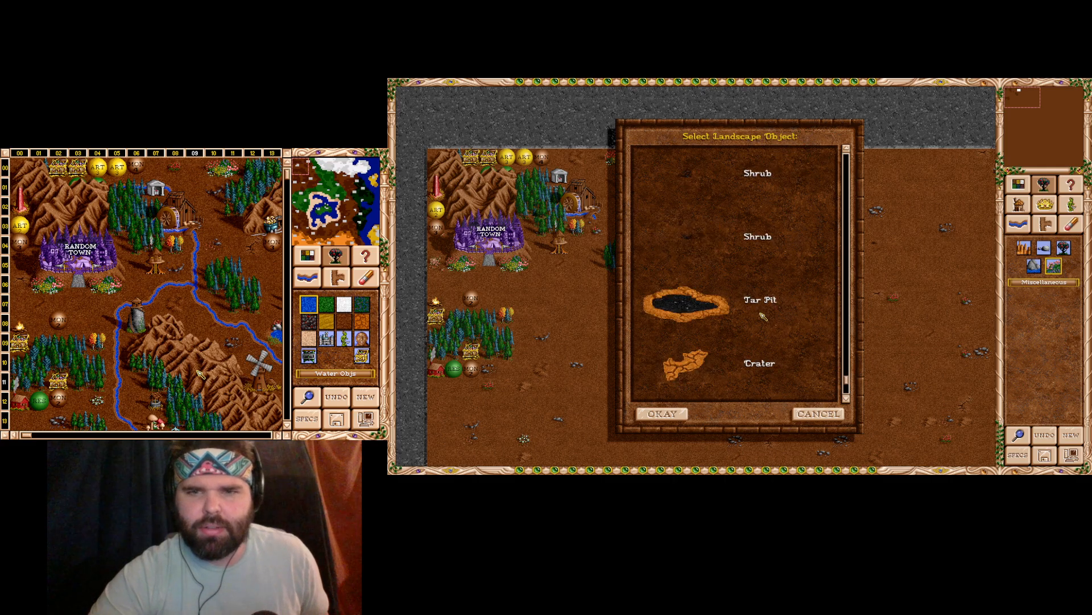
pyautogui.scroll(10, 752, 305)
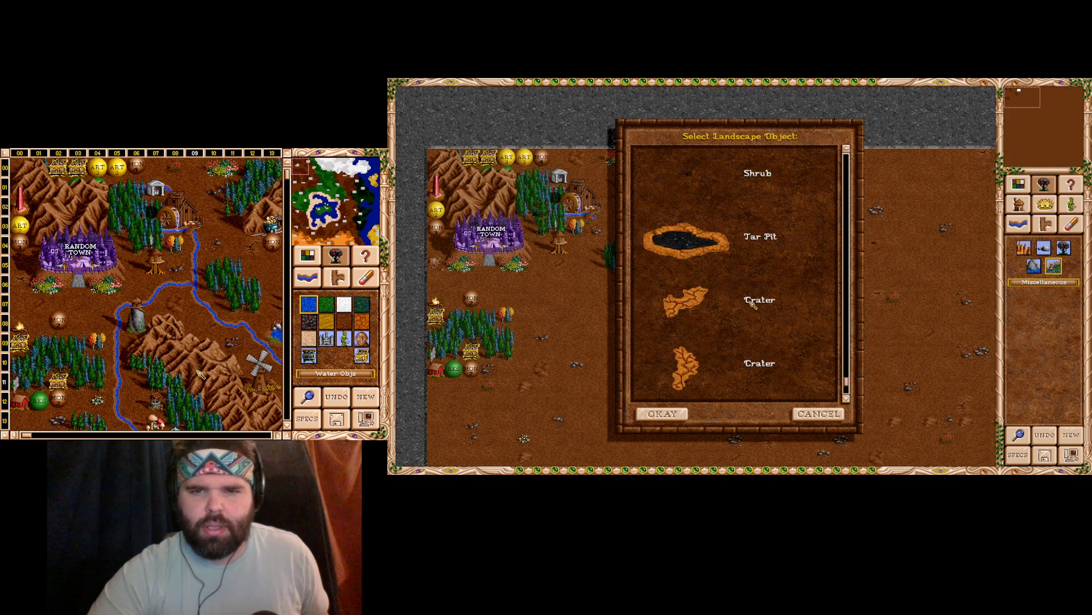
pyautogui.scroll(8, 746, 301)
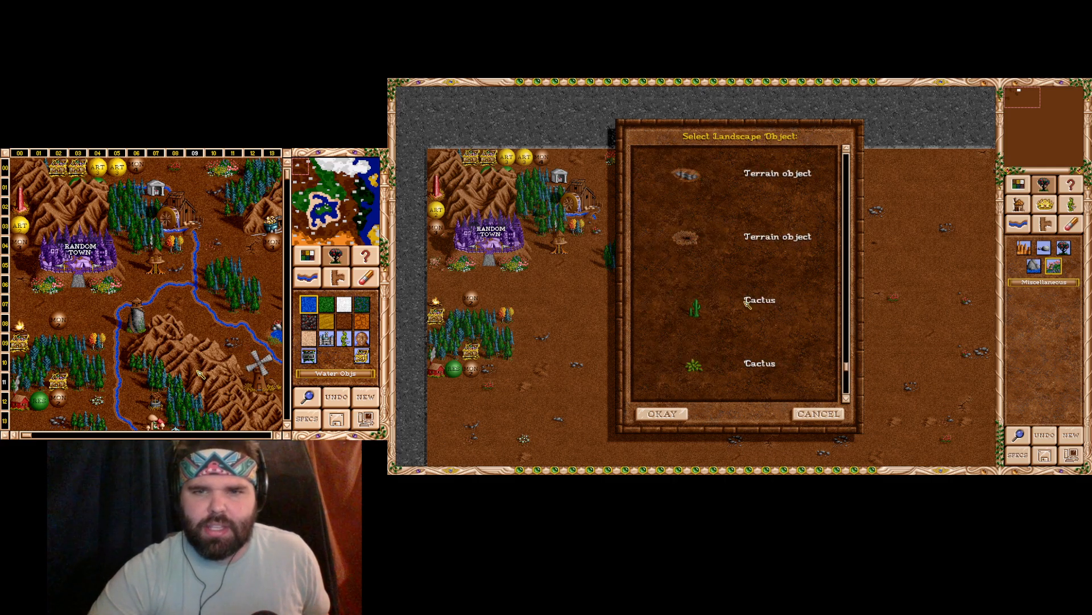
pyautogui.scroll(2, 742, 298)
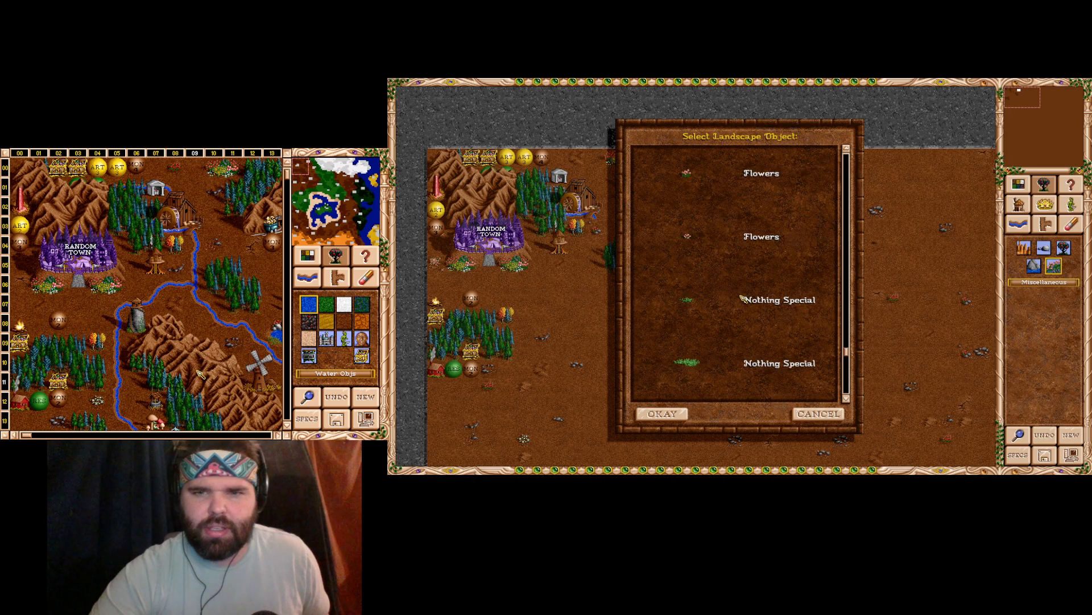
pyautogui.scroll(1, 742, 298)
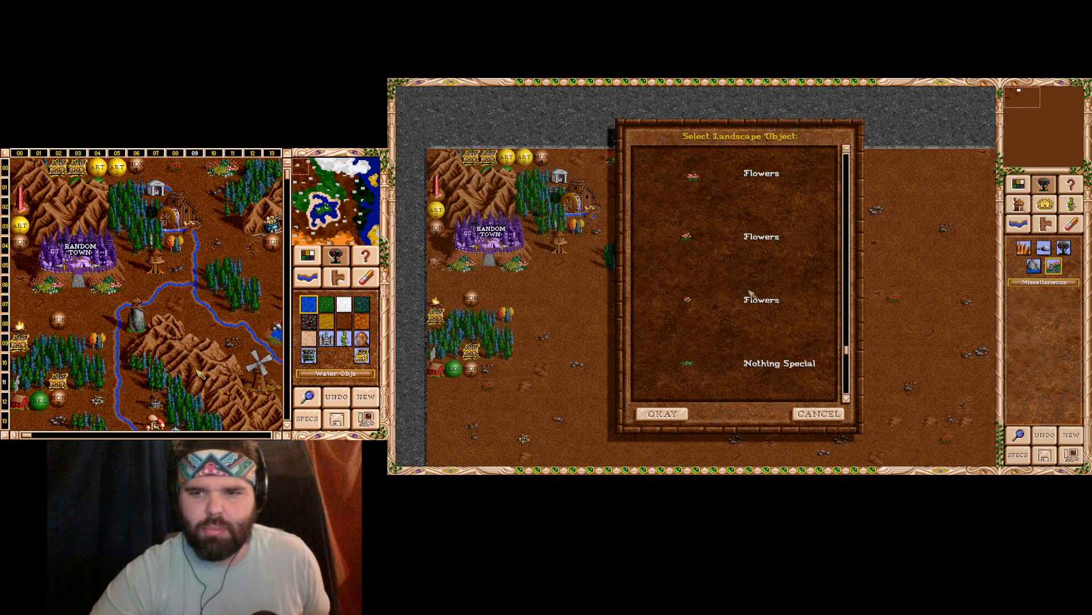
pyautogui.click(817, 414)
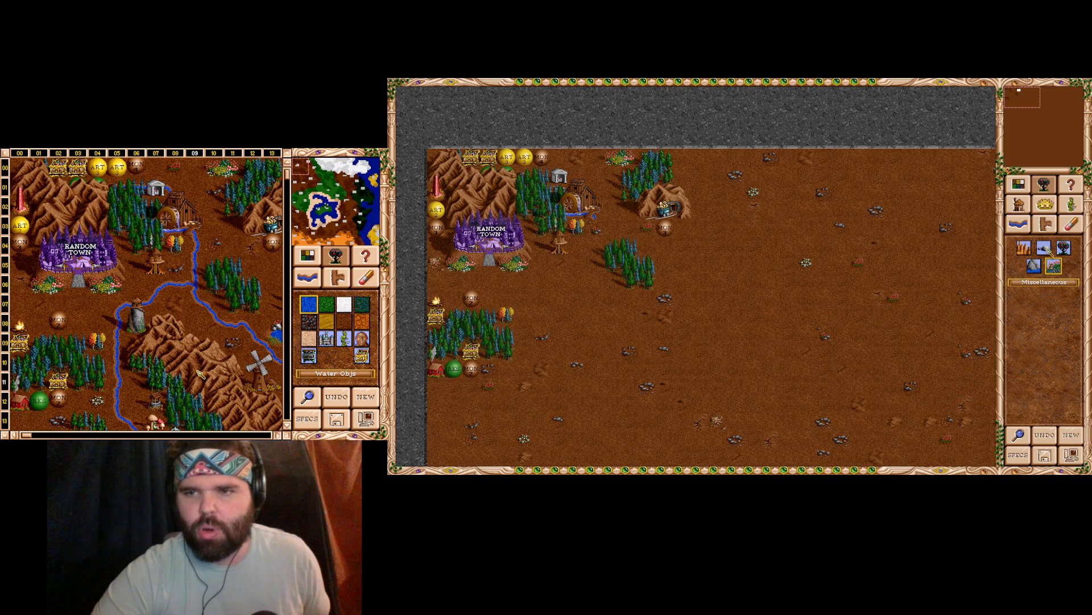
# - Inspect the cell details of the empty dirt terrain east of the Gold Mine
pyautogui.click(1070, 184)
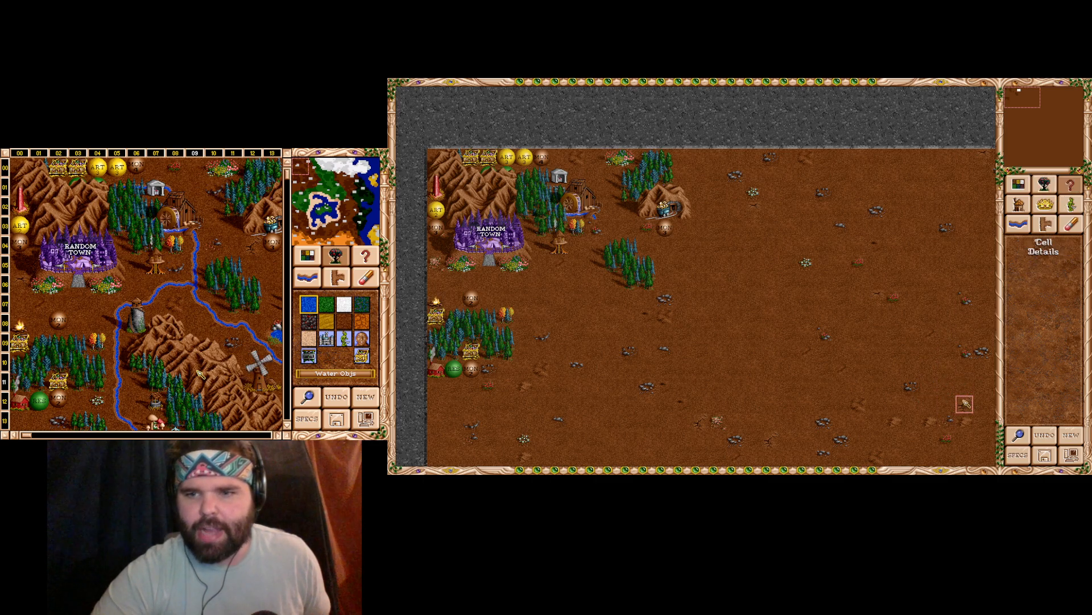
pyautogui.click(971, 405)
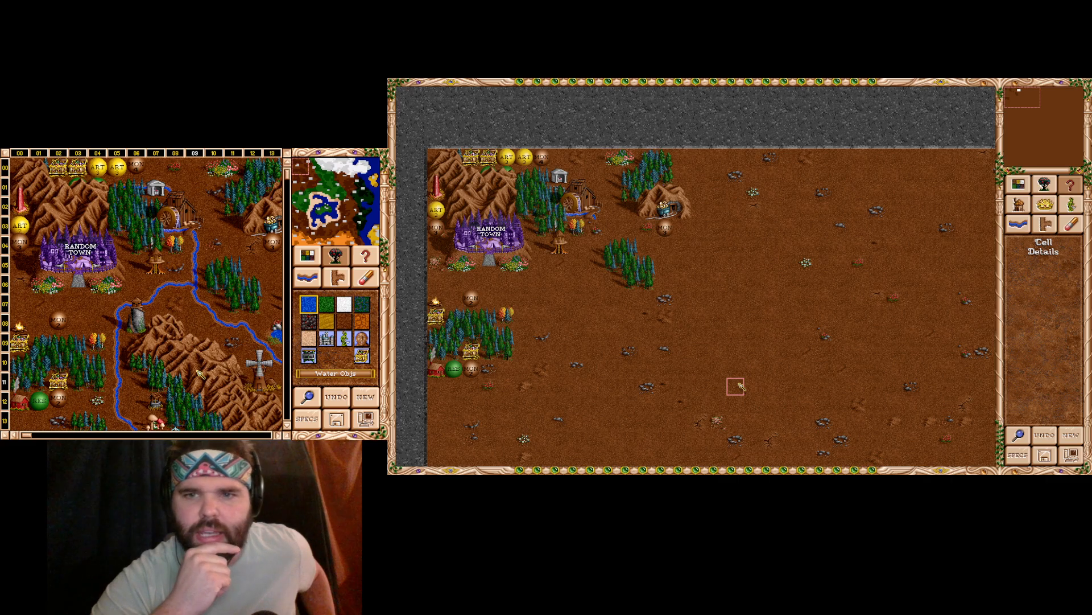
pyautogui.rightClick(765, 206)
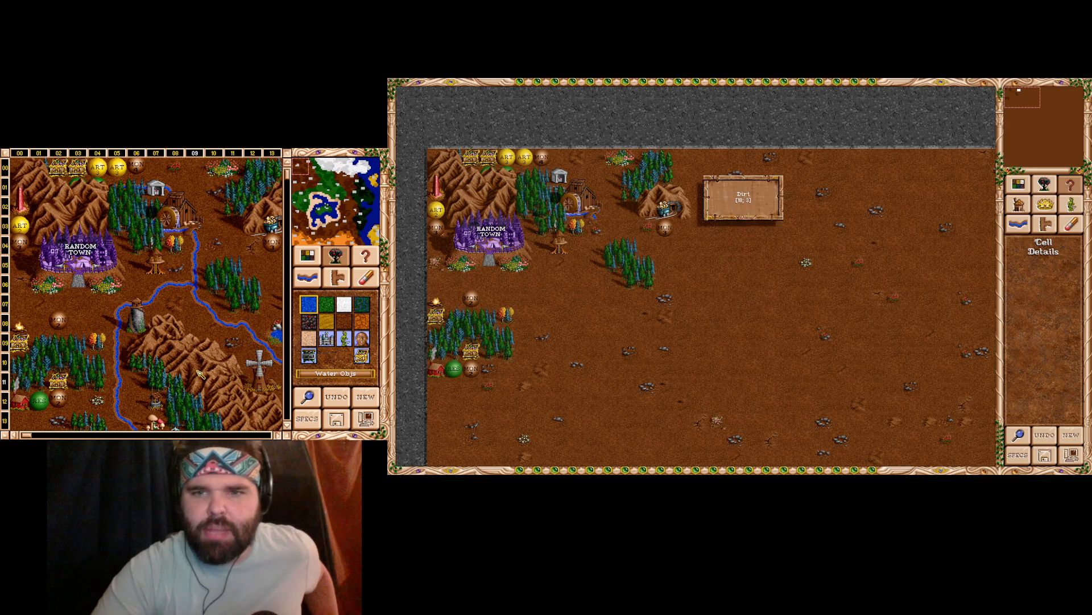
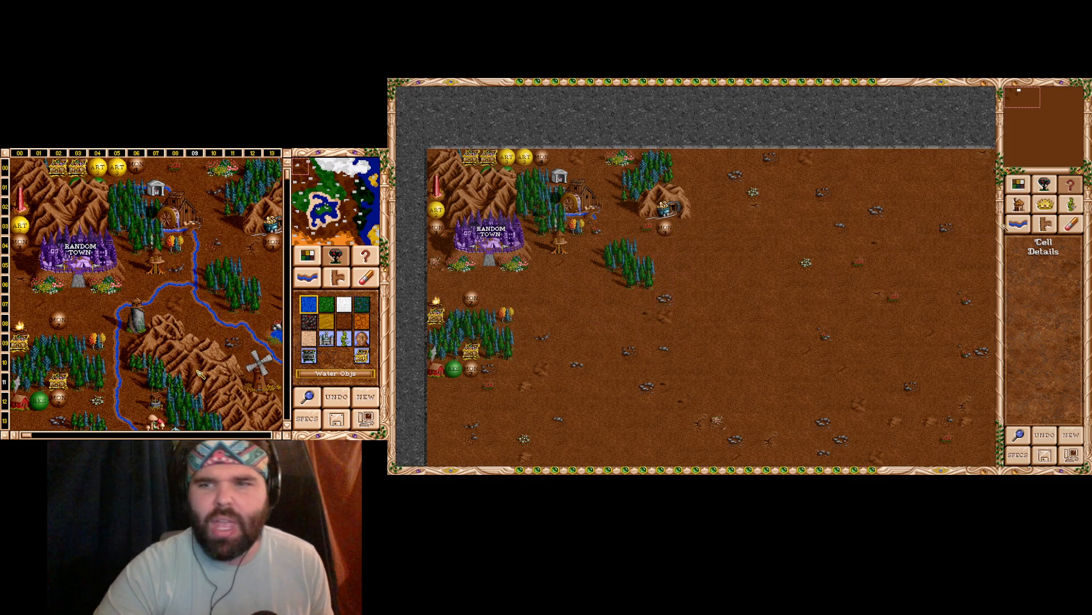
# - Draw a stream three cells south from the watermill's water, along the west side of the fir trees
pyautogui.click(1019, 224)
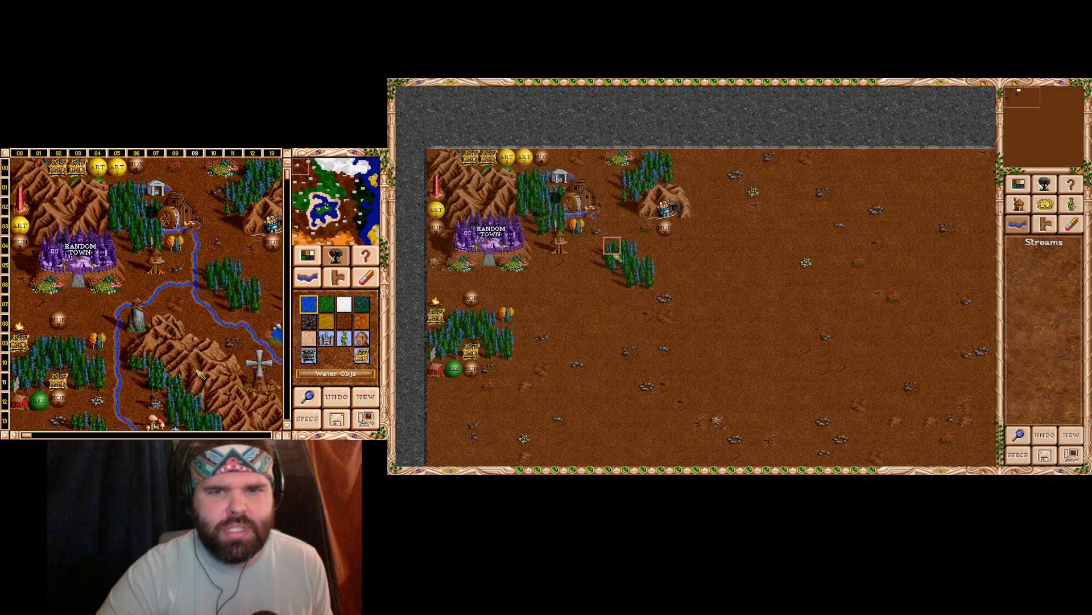
pyautogui.click(599, 233)
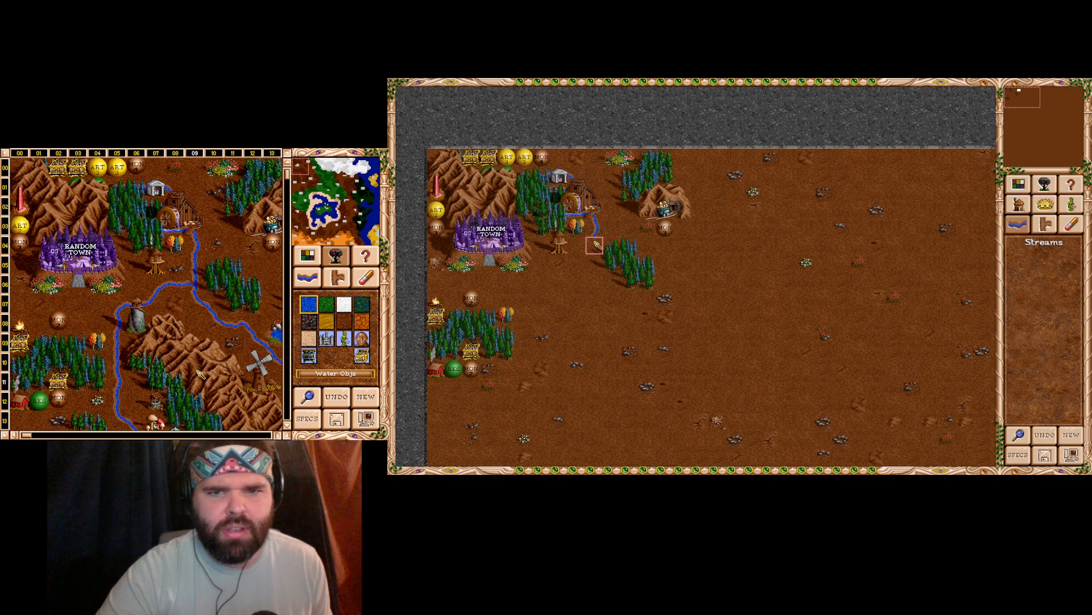
pyautogui.click(596, 244)
pyautogui.click(593, 261)
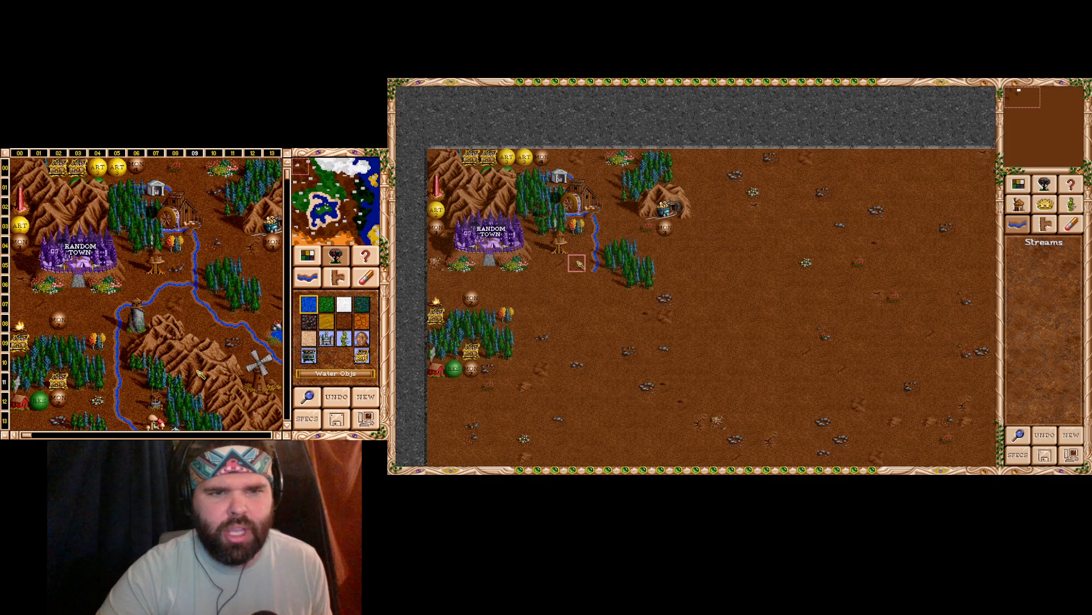
# - Try a stream branch running two cells west toward the town, and extend the main stream one cell south
pyautogui.click(578, 263)
pyautogui.click(594, 280)
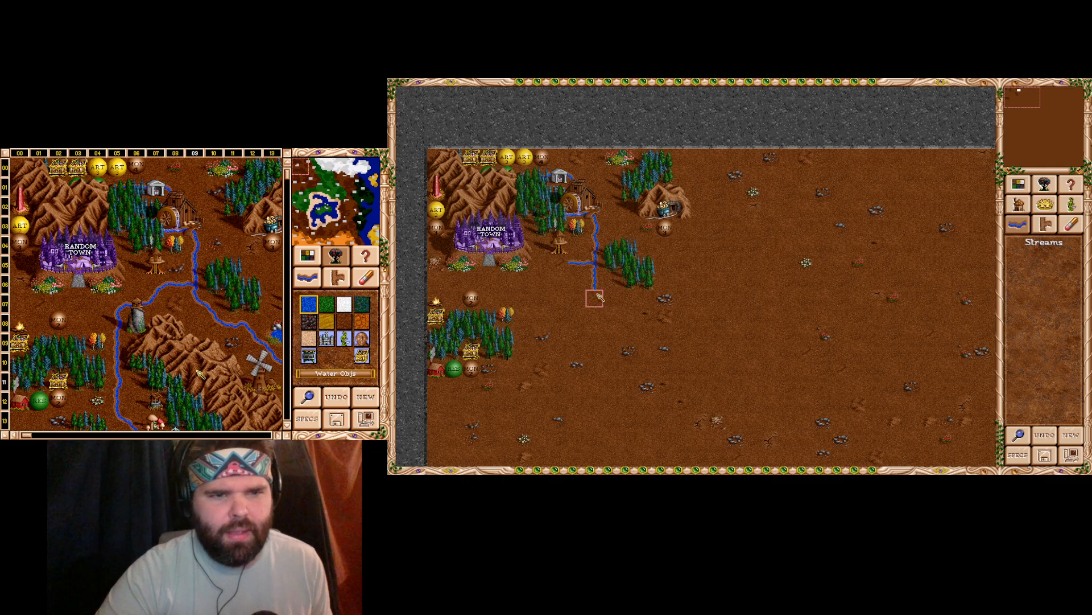
pyautogui.click(563, 268)
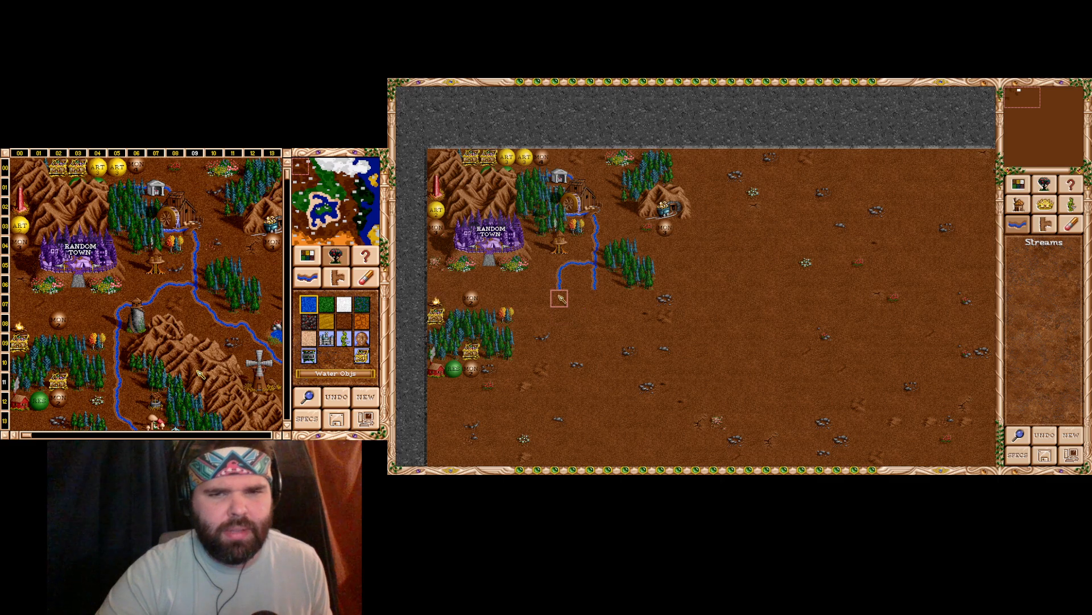
# - Erase the stream's west branch and its bend with the eraser
pyautogui.click(1073, 227)
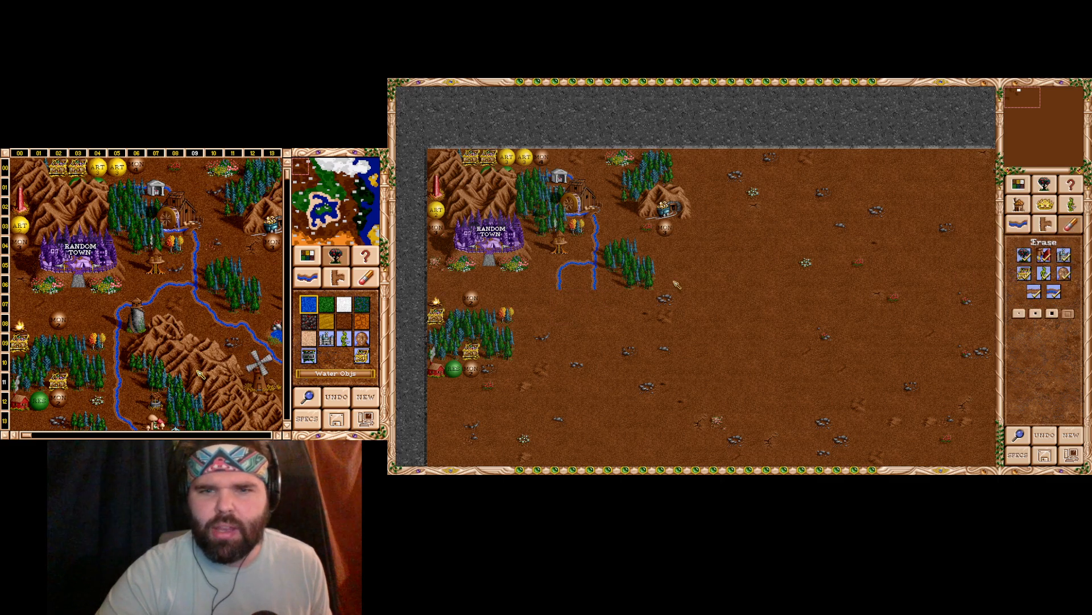
pyautogui.click(561, 274)
pyautogui.click(581, 266)
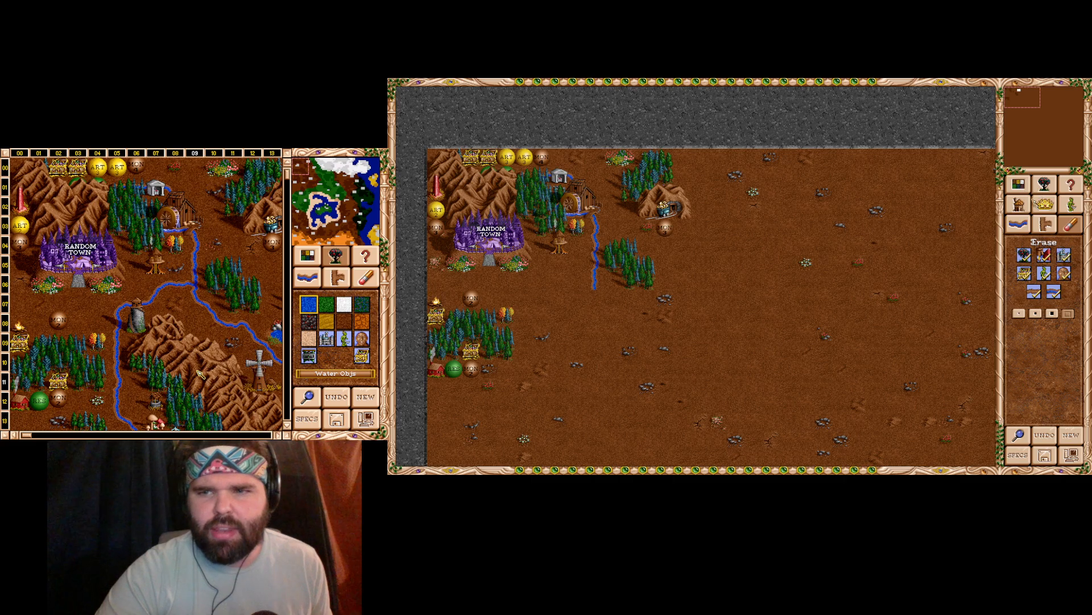
# - Try a winding southwest stream branch starting one cell lower, and extend the main stream another cell south
pyautogui.click(1019, 223)
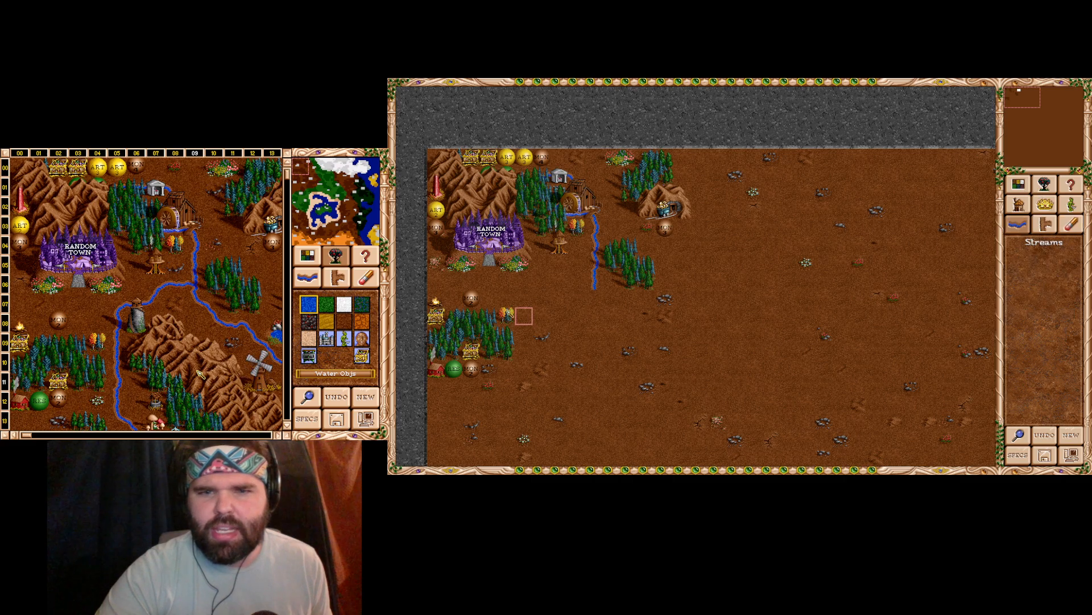
pyautogui.click(584, 279)
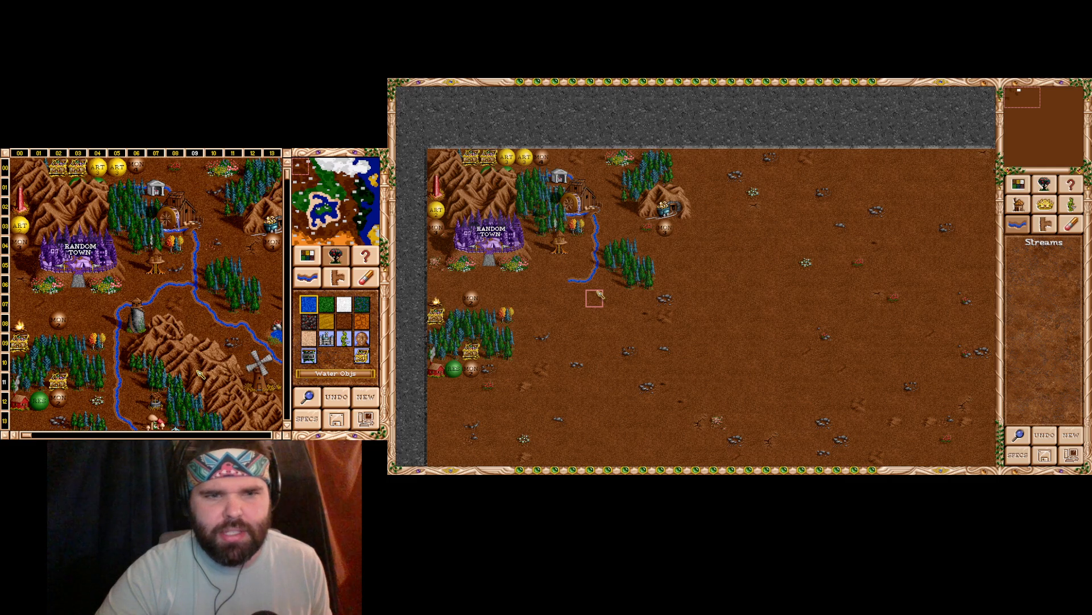
pyautogui.click(596, 297)
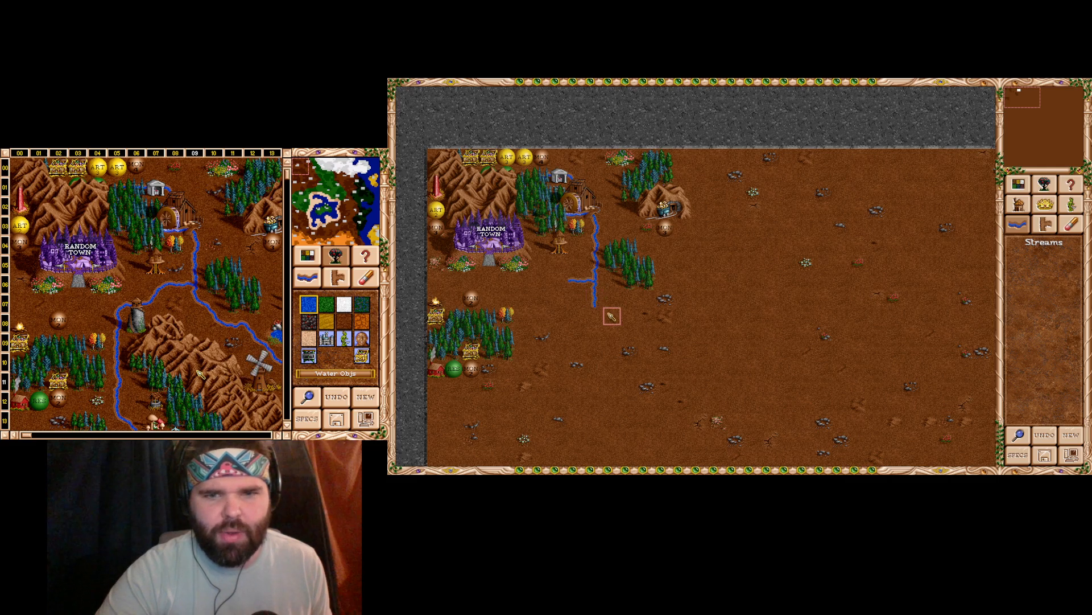
pyautogui.click(557, 298)
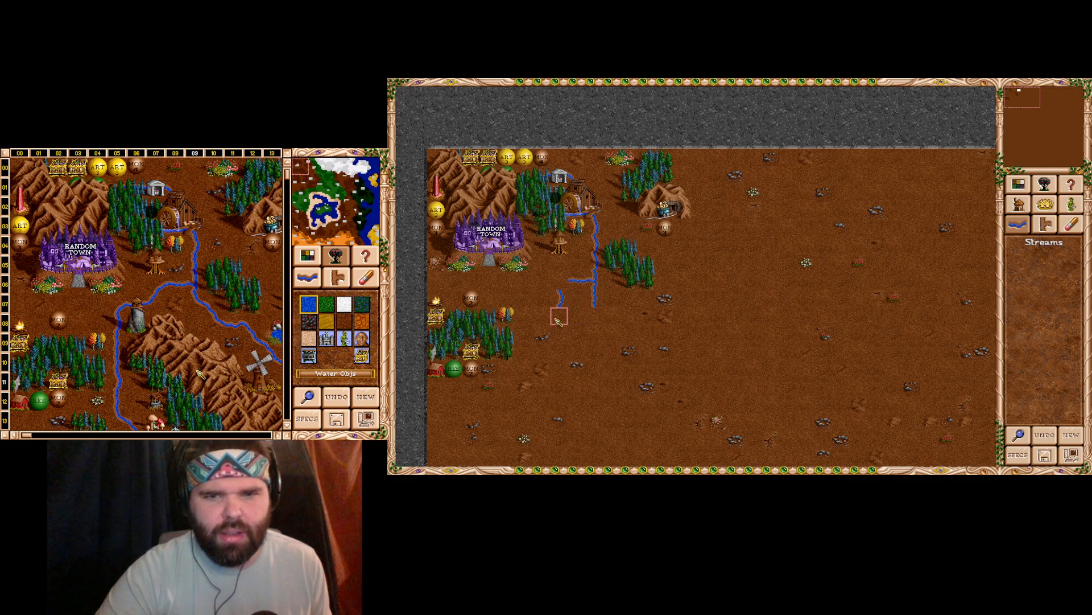
pyautogui.click(574, 285)
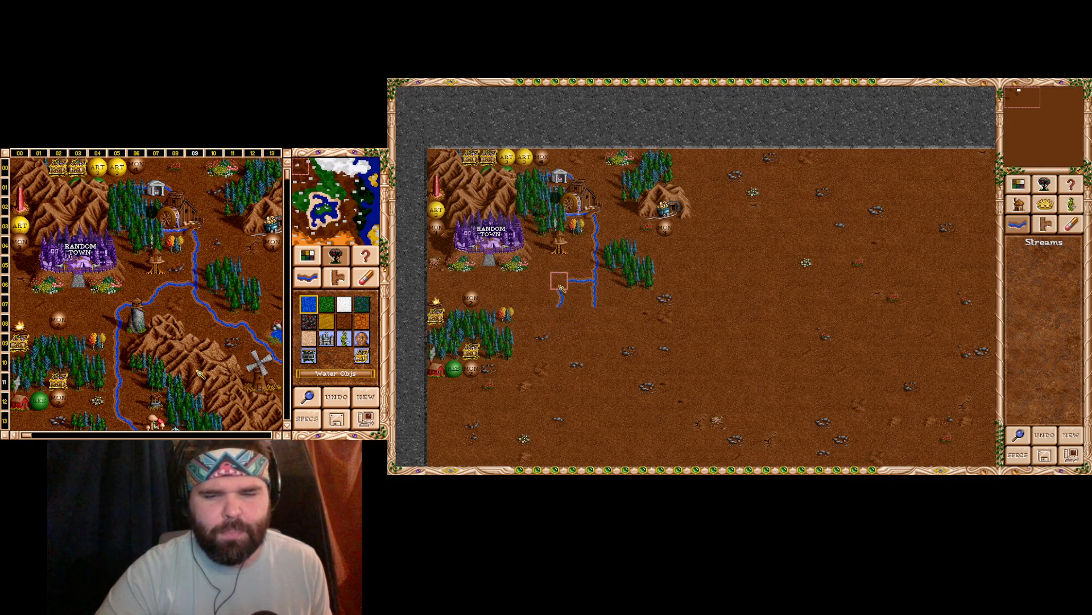
pyautogui.click(541, 315)
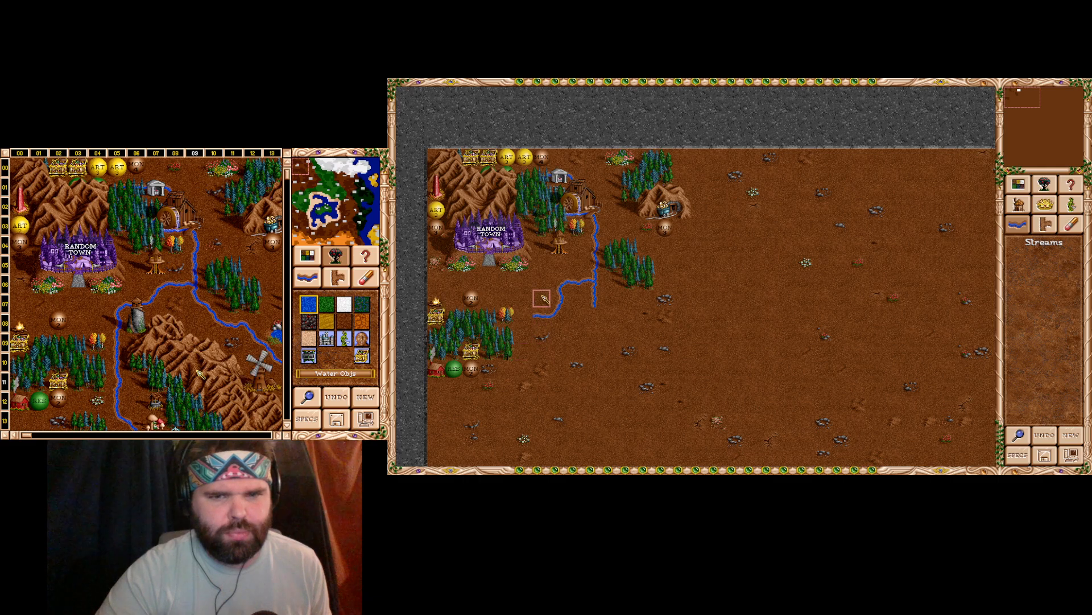
# - Erase the winding southwest branch and the lowest two cells of the main stream
pyautogui.click(1071, 224)
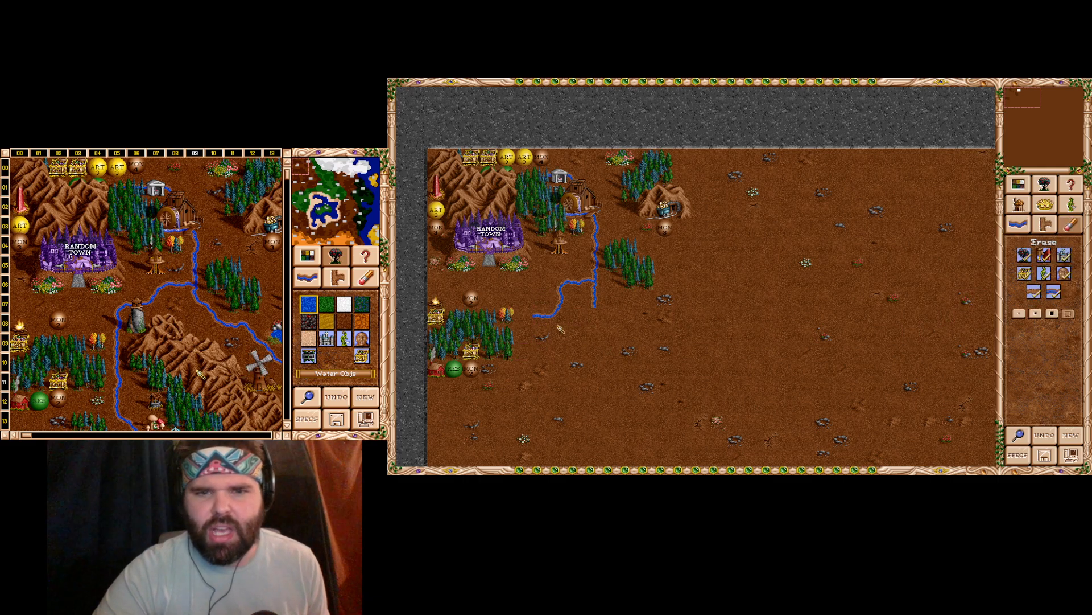
pyautogui.click(543, 314)
pyautogui.click(567, 310)
pyautogui.moveTo(562, 299); pyautogui.dragTo(577, 297)
pyautogui.click(577, 282)
pyautogui.click(594, 282)
pyautogui.click(594, 300)
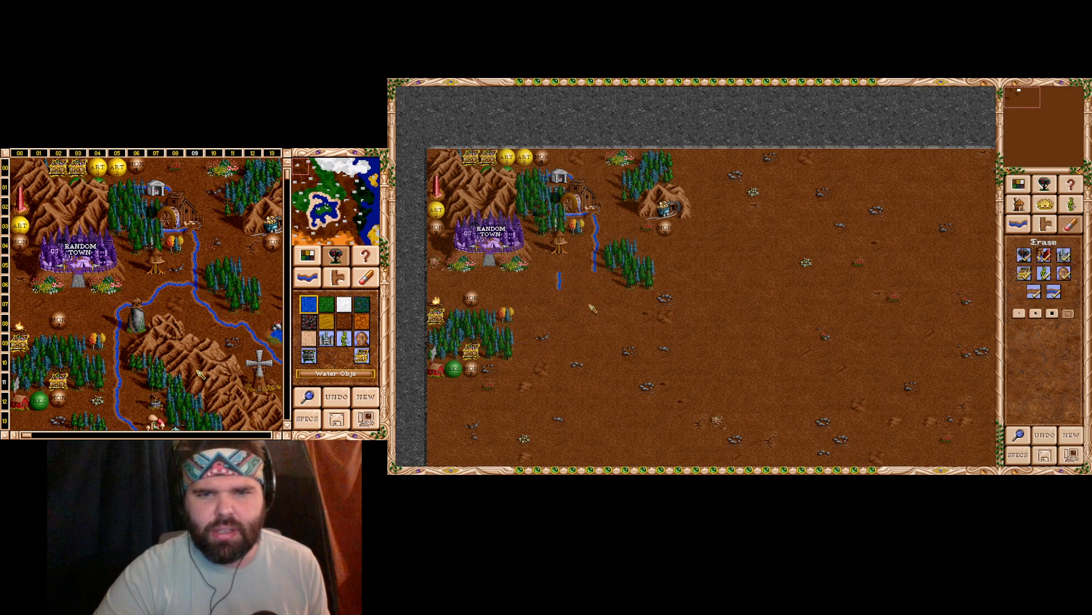
pyautogui.click(560, 282)
# - Add a one-cell west branch to the main stream, and extend the main stream south with a bend to the east beside the trees
pyautogui.click(1018, 224)
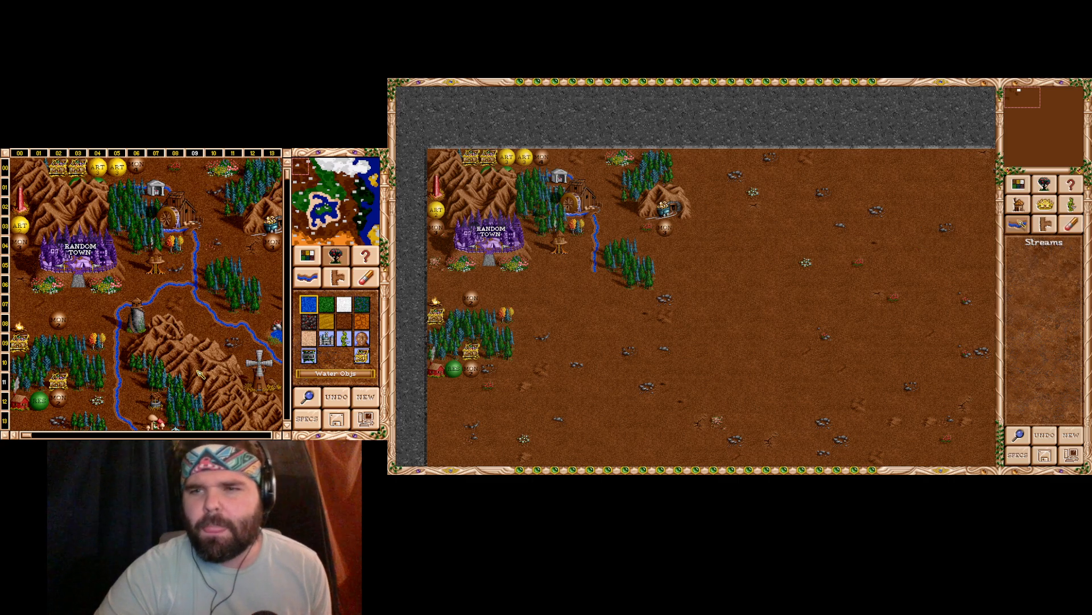
pyautogui.click(586, 269)
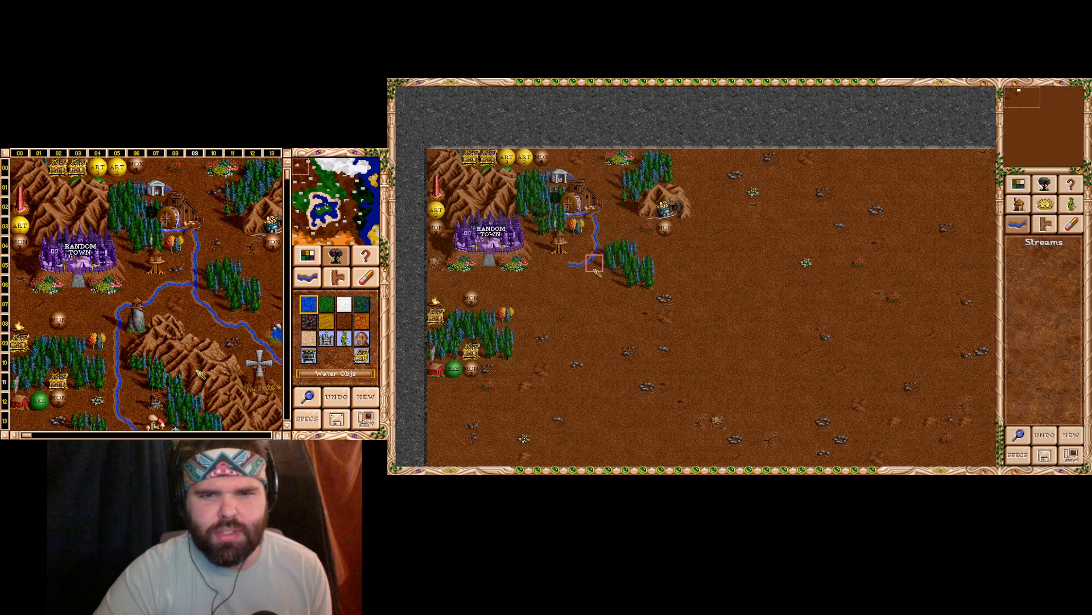
pyautogui.click(594, 279)
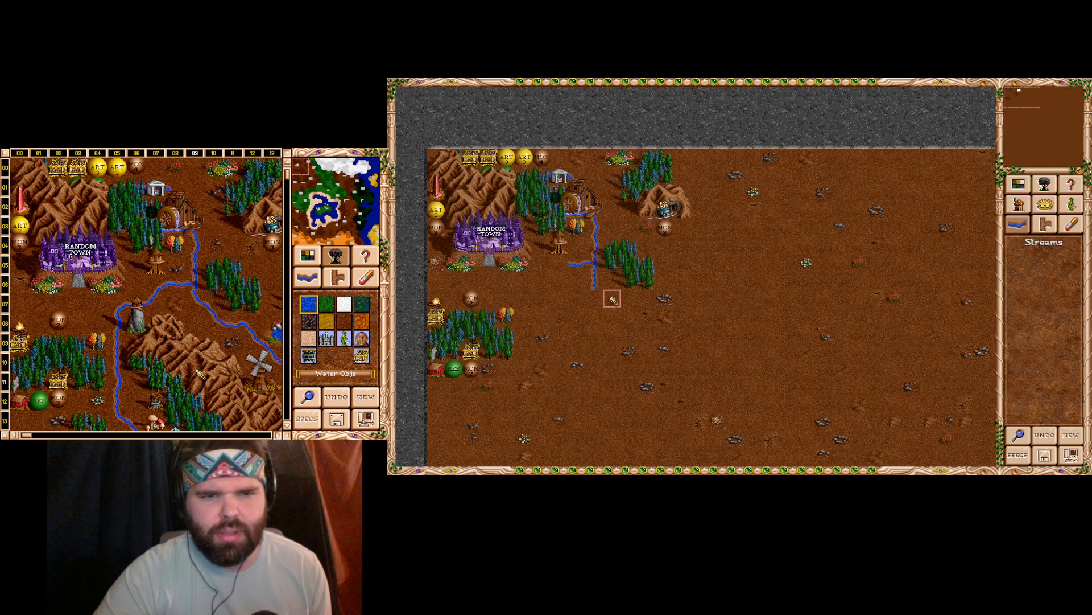
pyautogui.moveTo(592, 285); pyautogui.dragTo(605, 296)
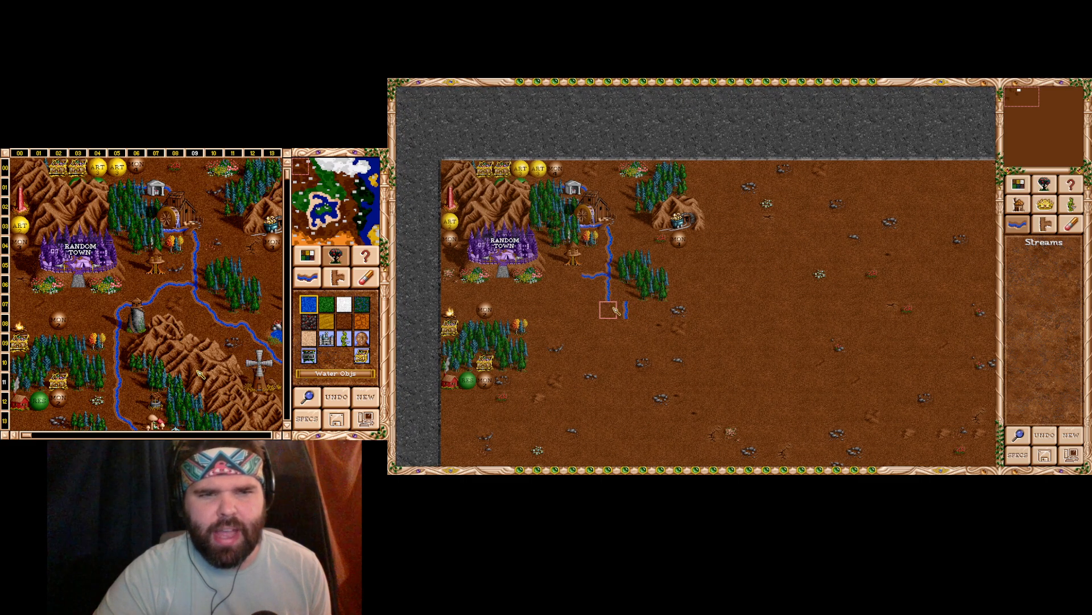
pyautogui.click(614, 310)
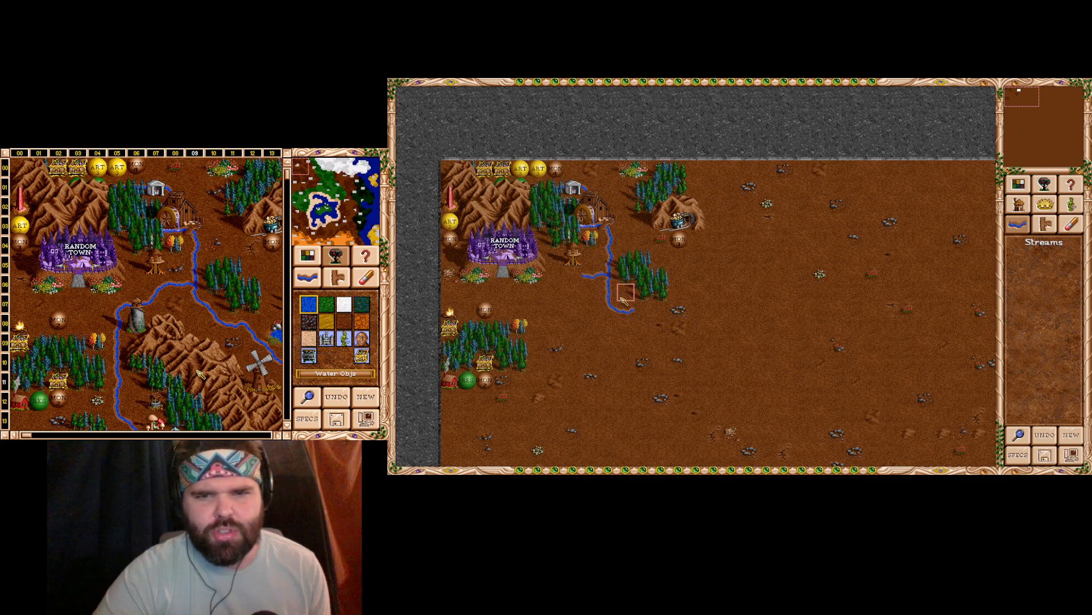
pyautogui.click(623, 298)
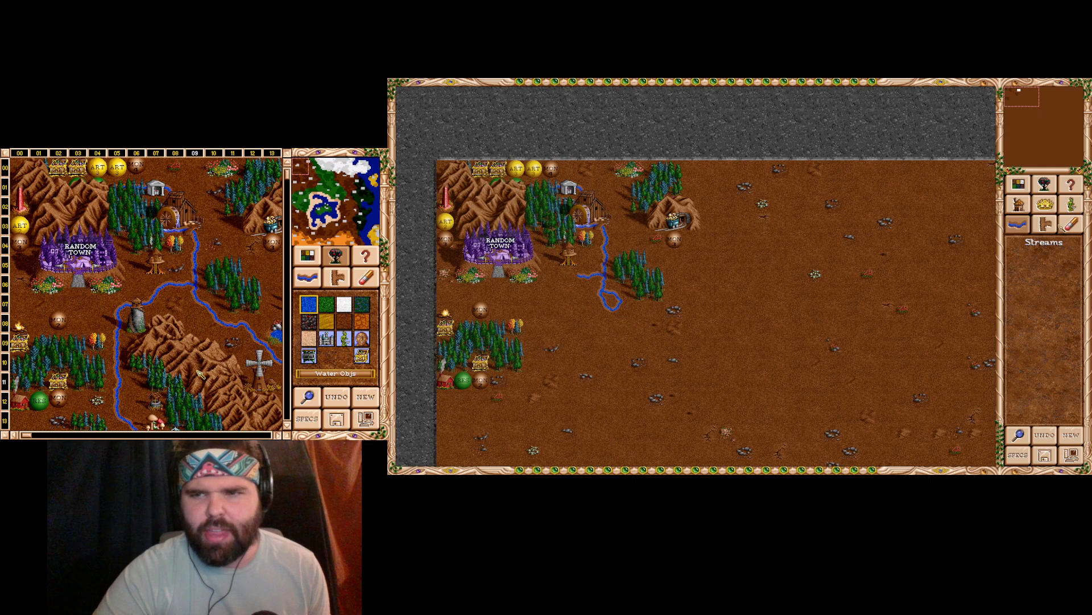
# - Erase the southwest cell of the stream loop, and continue the stream two cells east, one south and one more east
pyautogui.click(1062, 228)
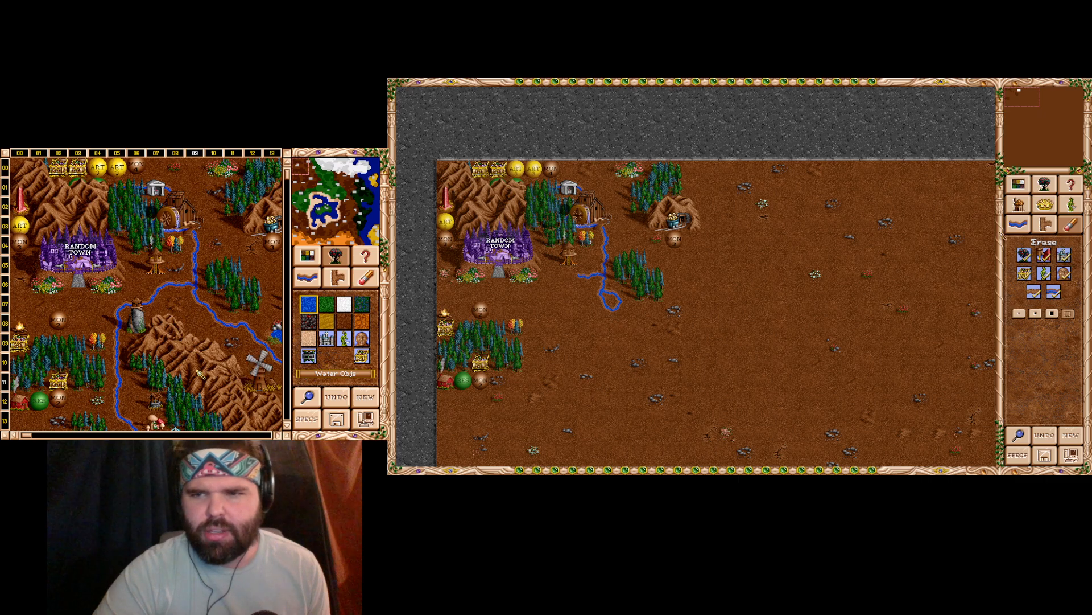
pyautogui.click(608, 304)
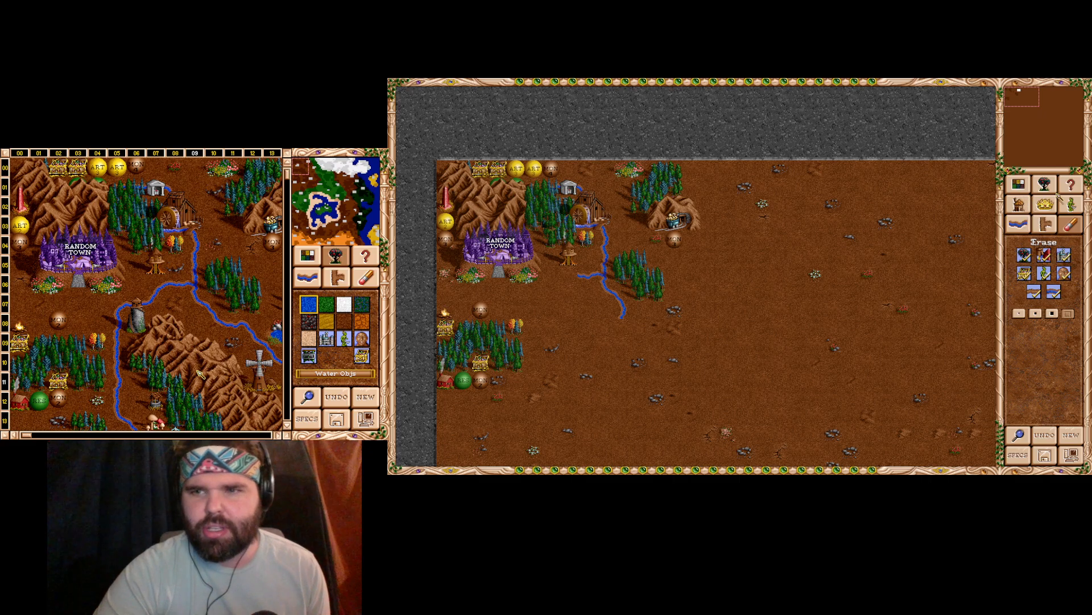
pyautogui.click(1018, 223)
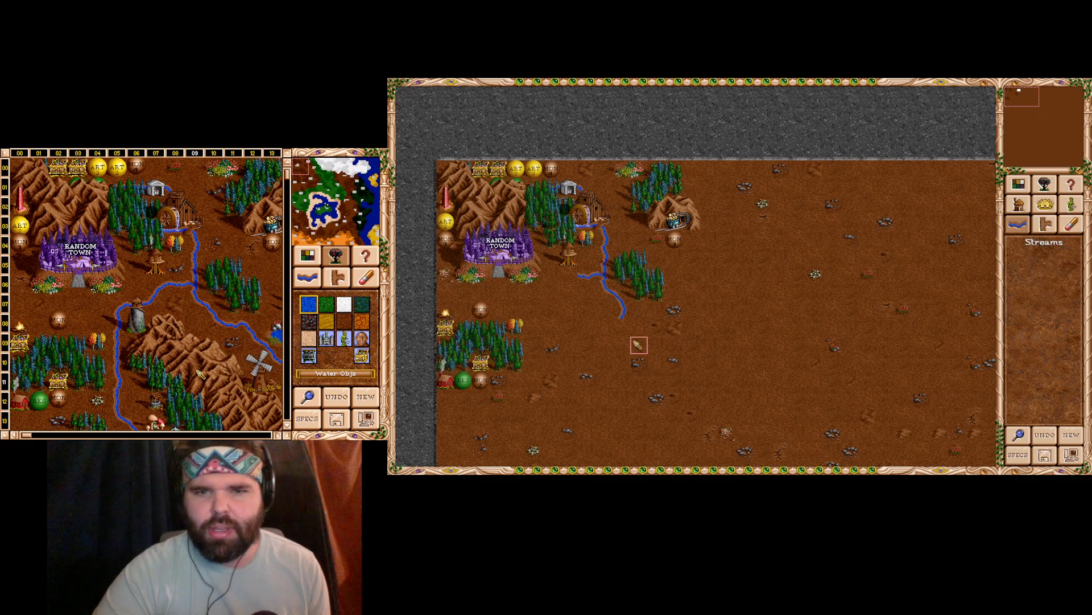
pyautogui.click(640, 309)
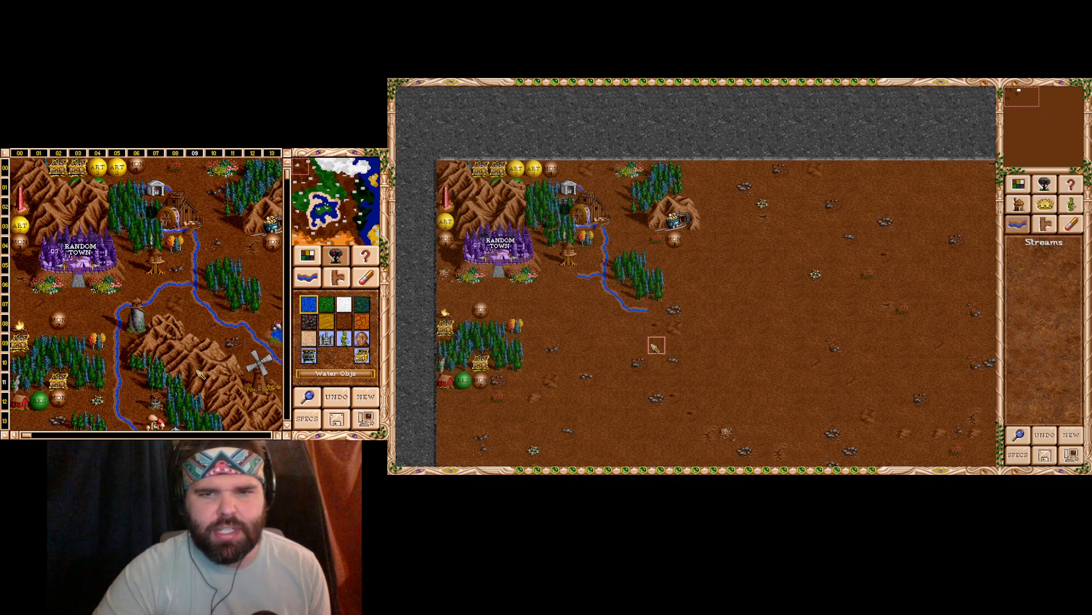
pyautogui.click(655, 310)
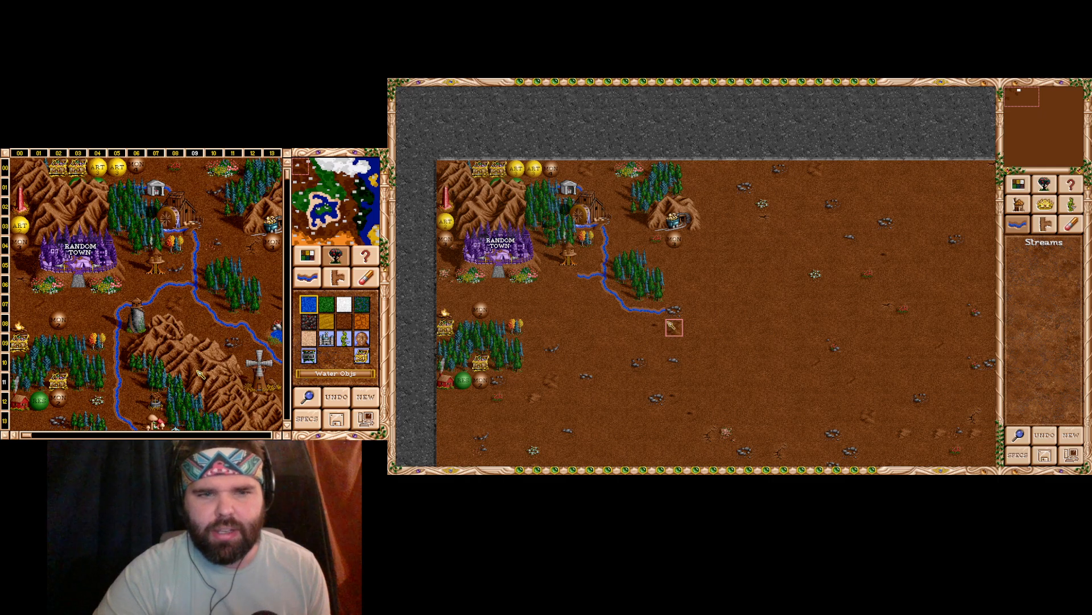
pyautogui.click(656, 327)
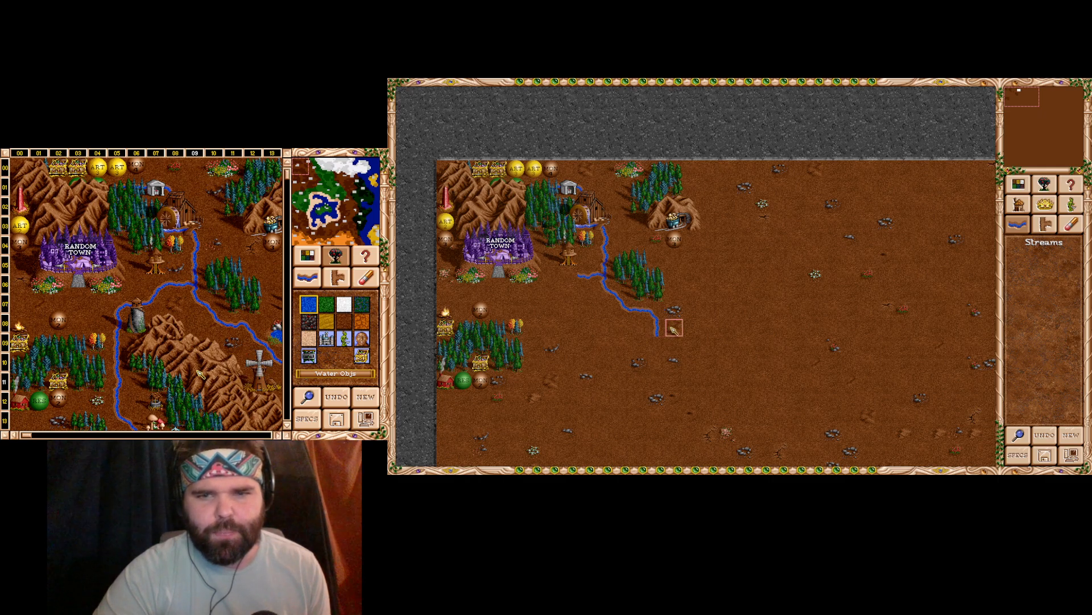
pyautogui.click(674, 329)
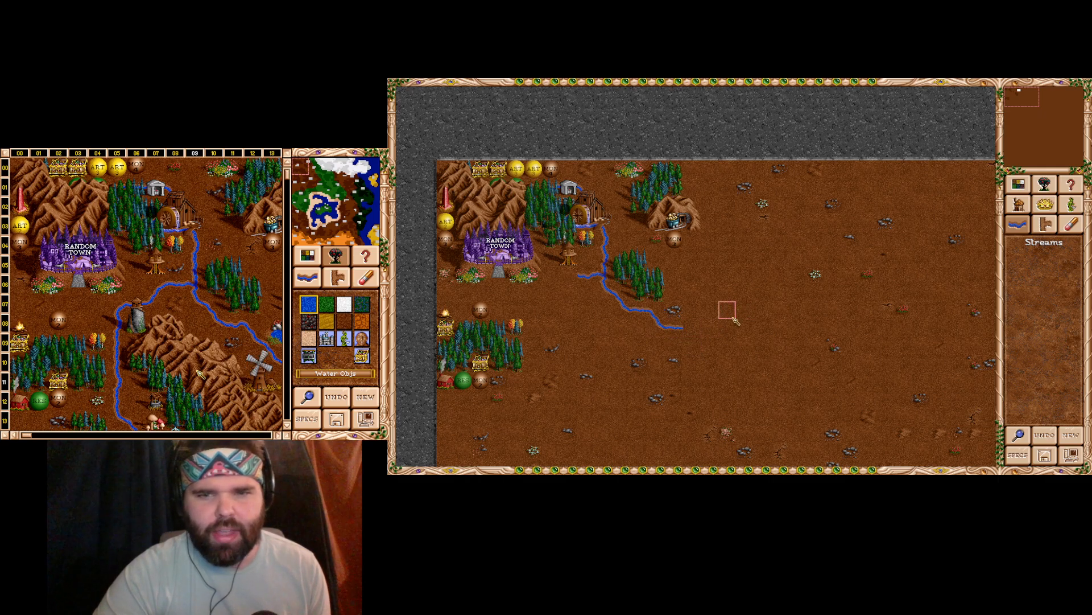
# - Continue the stream's west branch in steps to the southwest and straight south along the east side of the forest
pyautogui.click(571, 280)
pyautogui.click(569, 300)
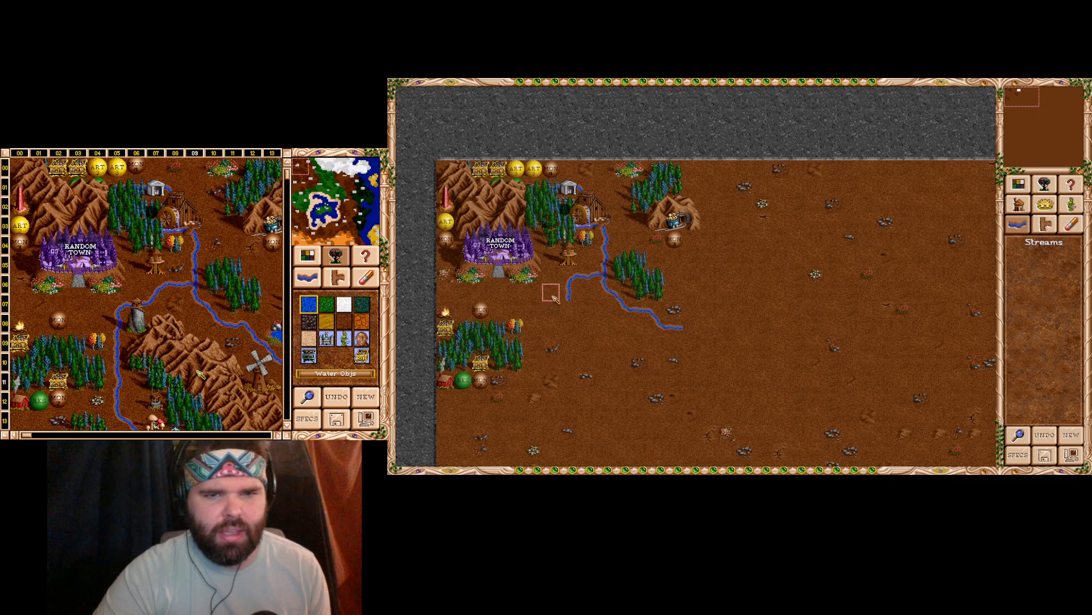
pyautogui.click(554, 298)
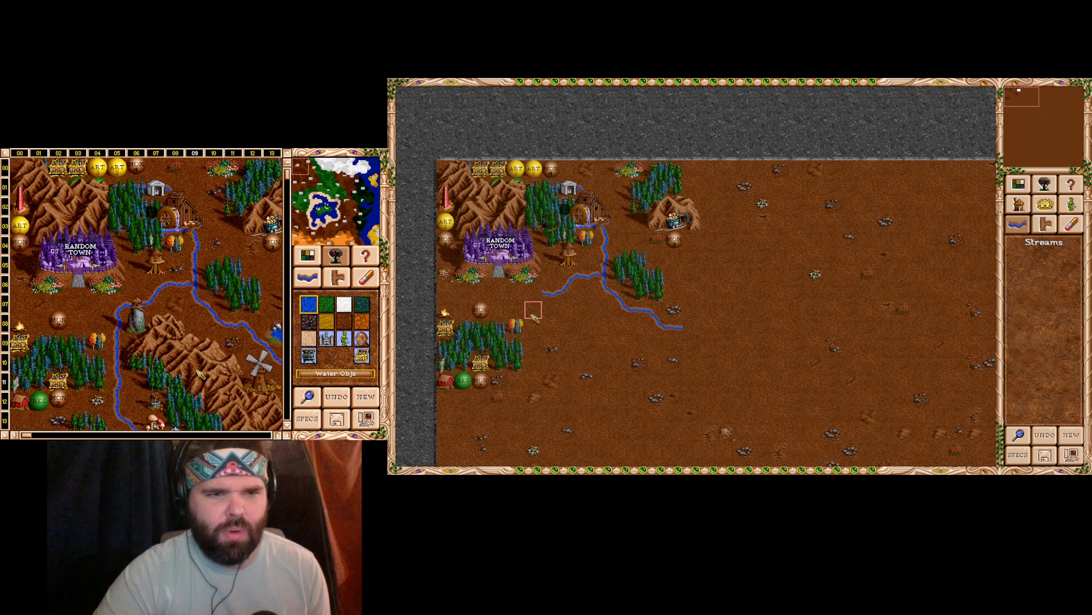
pyautogui.click(534, 313)
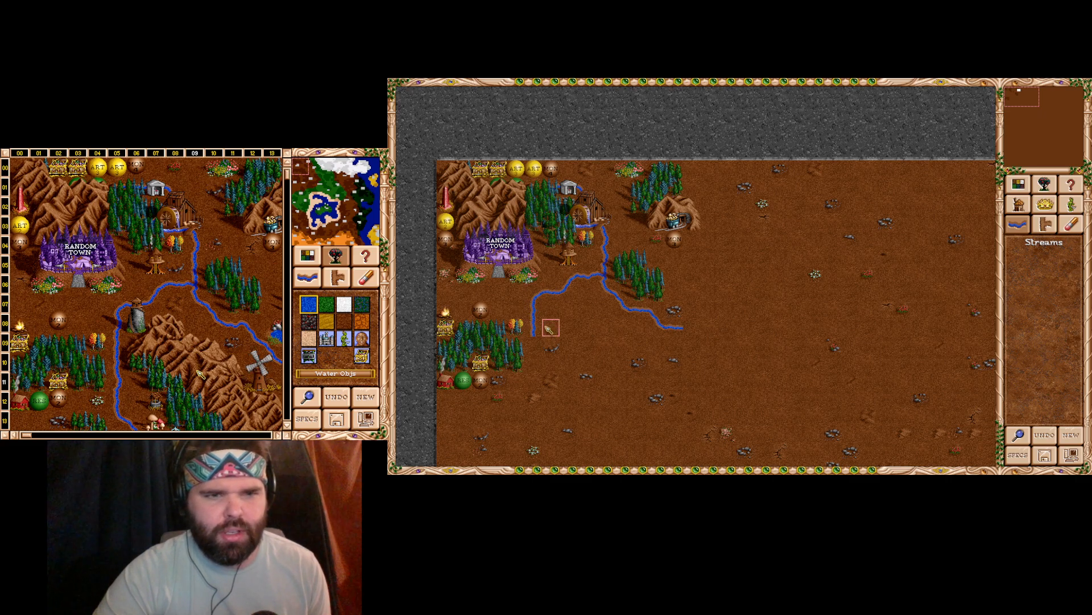
pyautogui.click(536, 347)
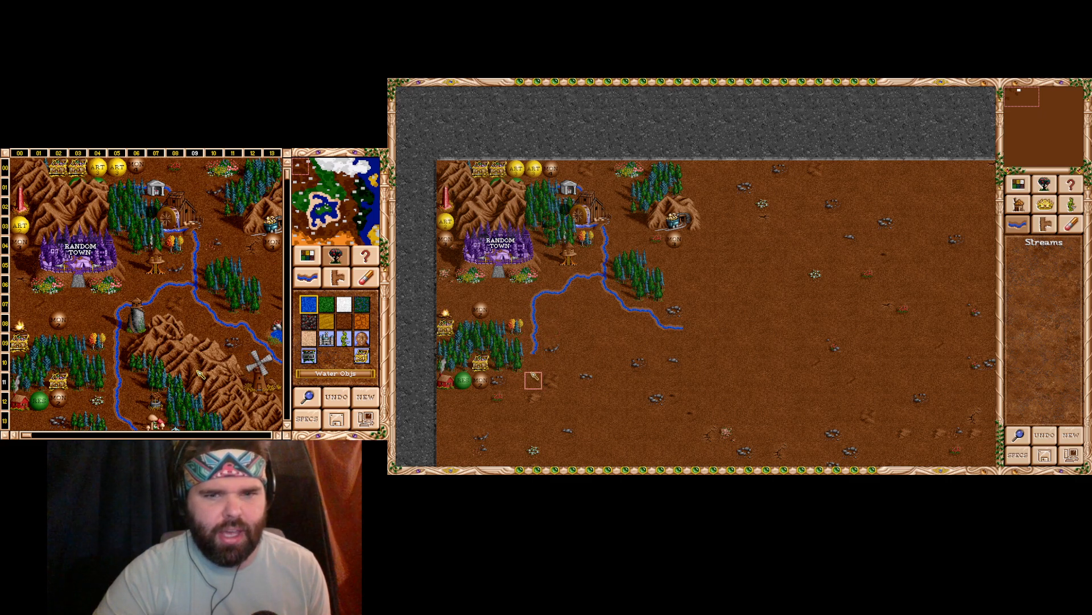
pyautogui.click(534, 381)
pyautogui.click(534, 365)
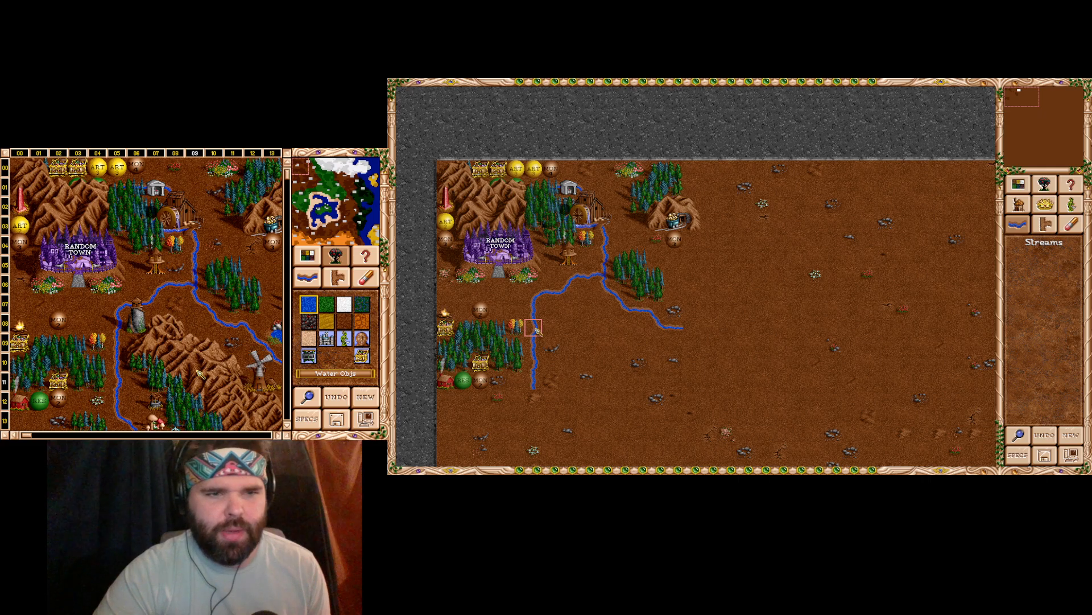
# - Place the grey stone monument from the miscellaneous adventure objects just inside the bend of the stream's west branch
pyautogui.click(1050, 206)
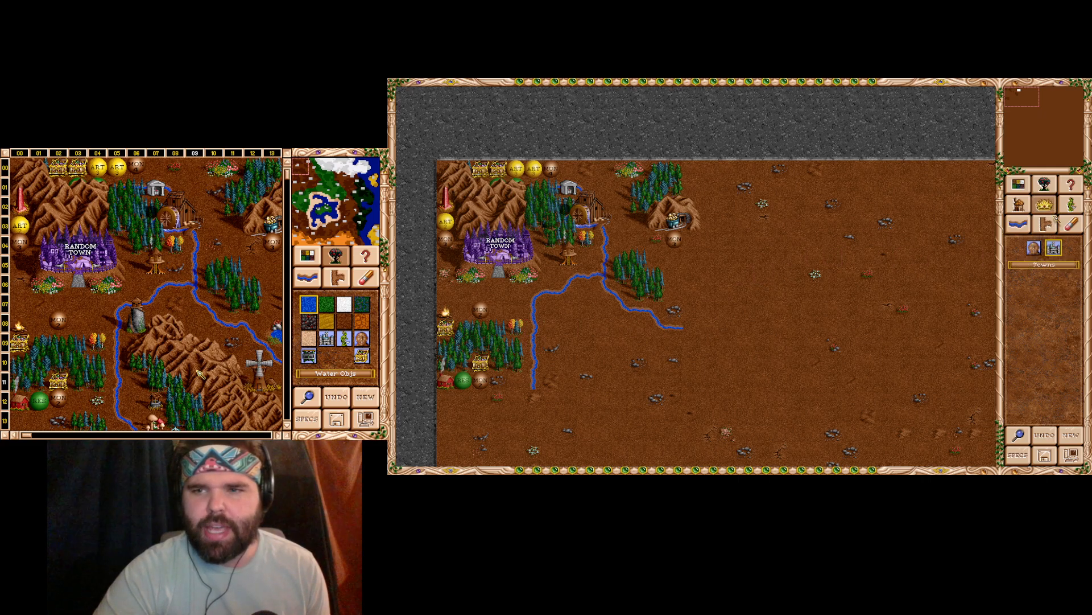
pyautogui.click(1070, 205)
pyautogui.click(1019, 203)
pyautogui.click(1063, 285)
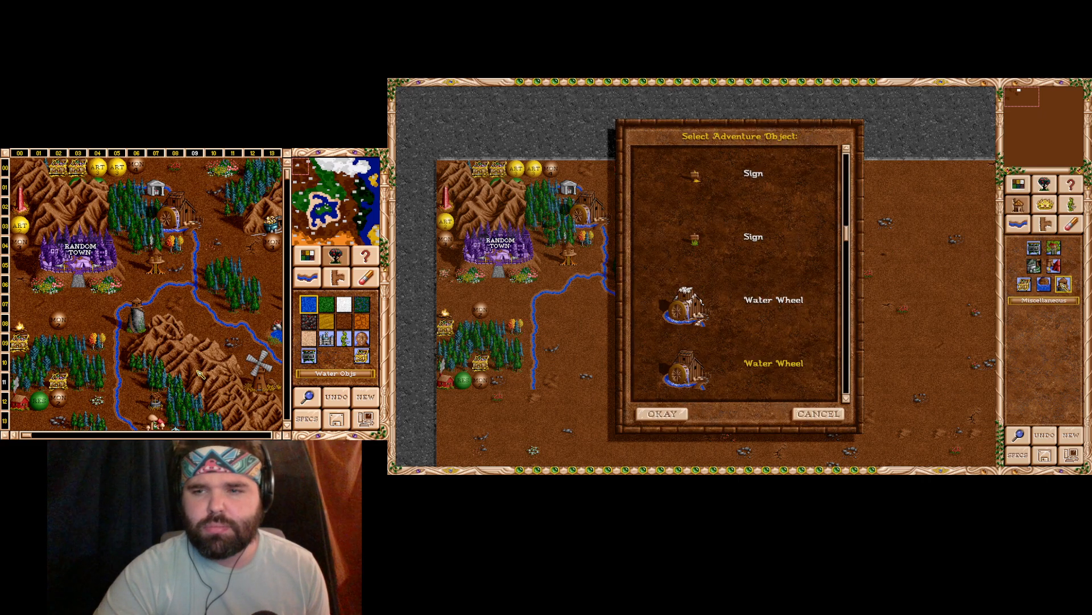
pyautogui.scroll(6, 747, 276)
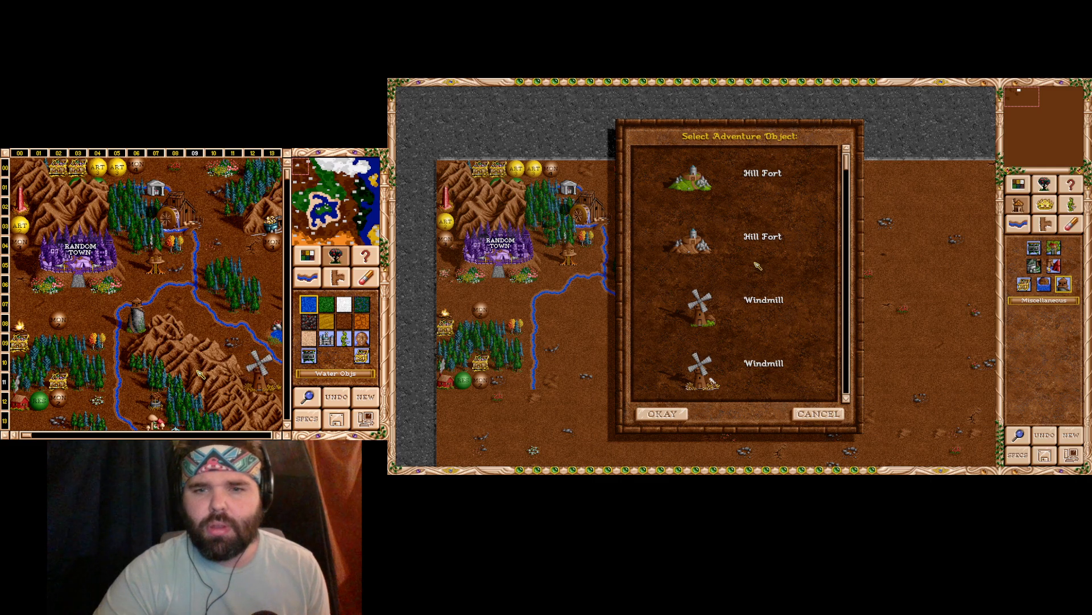
pyautogui.scroll(-8, 758, 258)
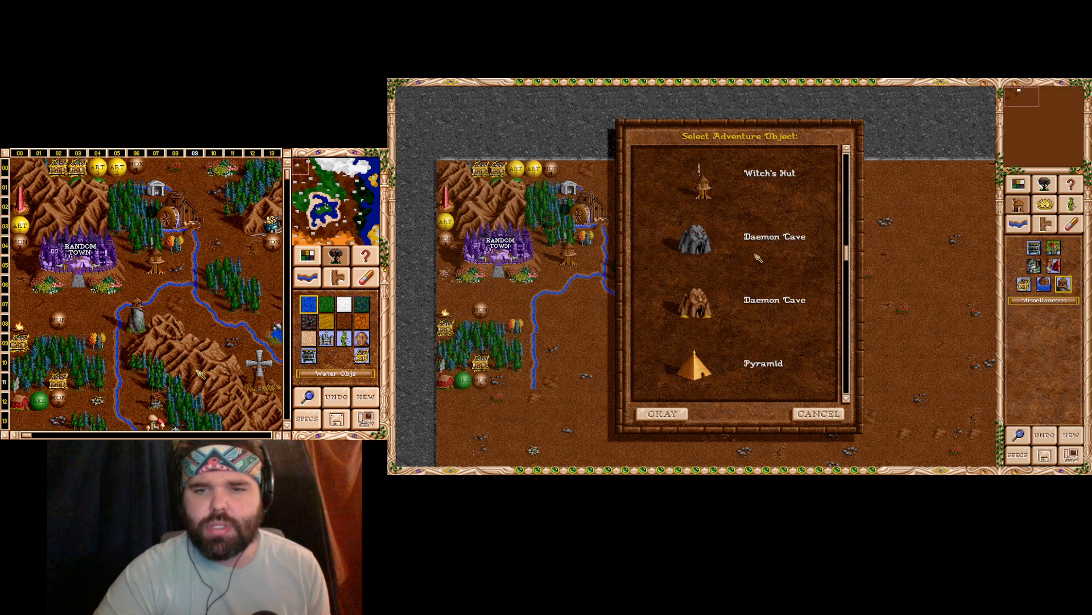
pyautogui.scroll(2, 757, 258)
pyautogui.scroll(-6, 753, 260)
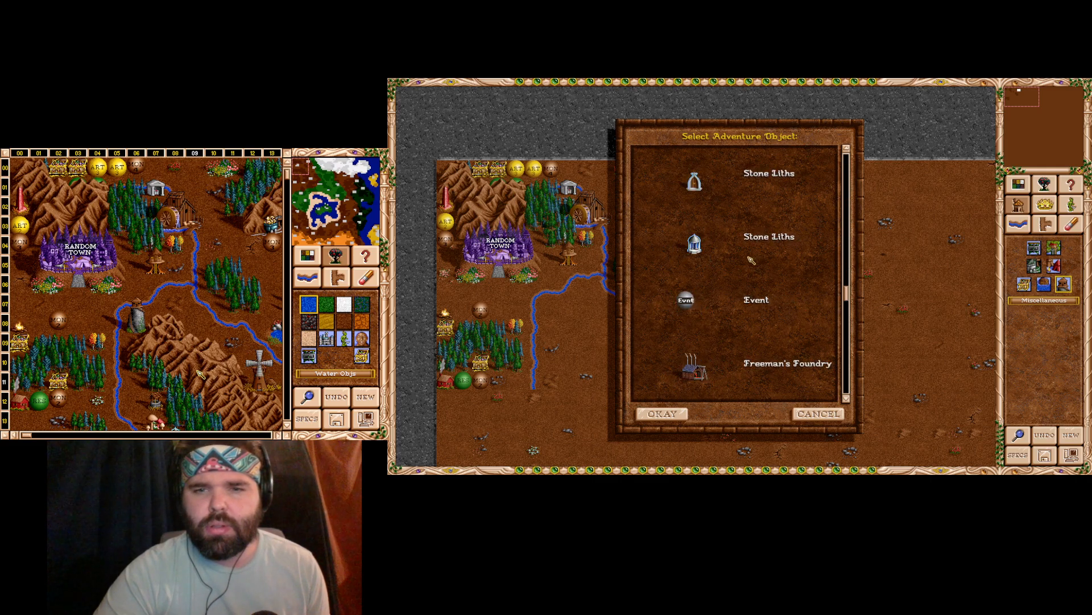
pyautogui.scroll(-8, 751, 260)
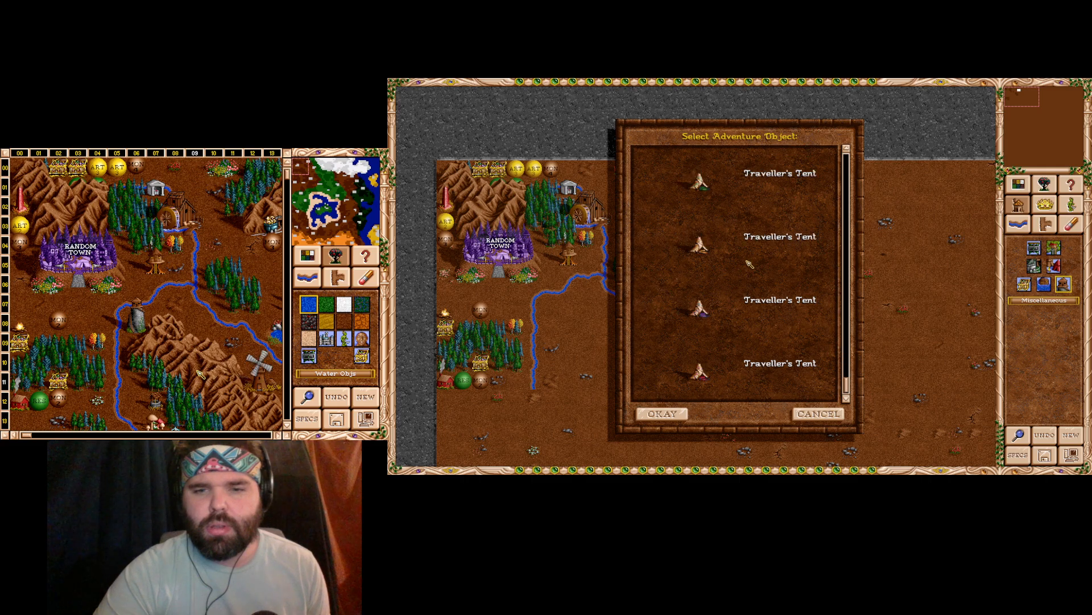
pyautogui.moveTo(848, 389); pyautogui.dragTo(828, 311)
pyautogui.doubleClick(808, 300)
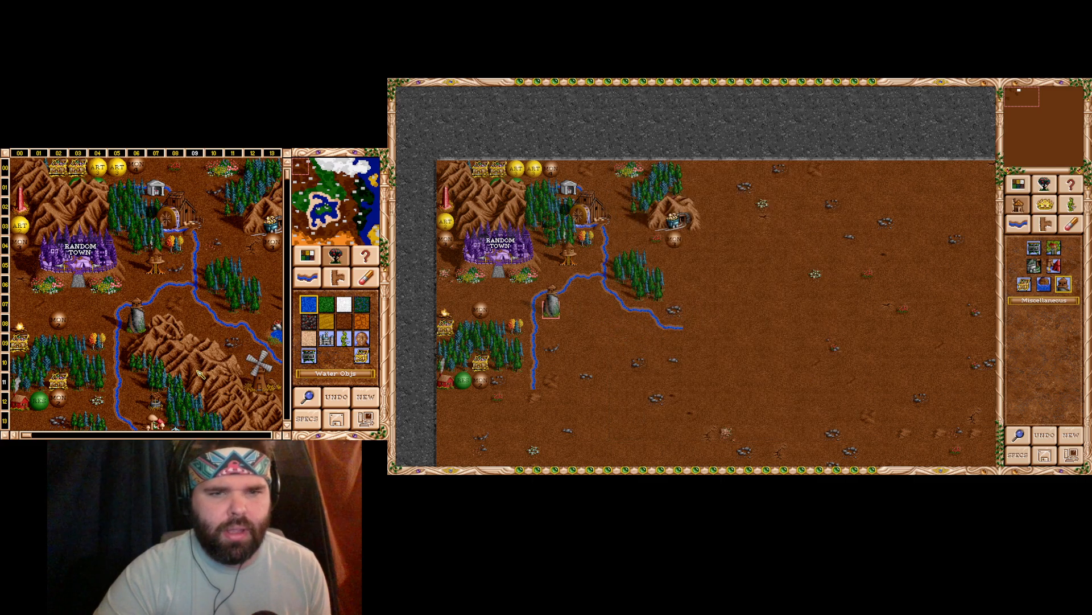
pyautogui.click(551, 310)
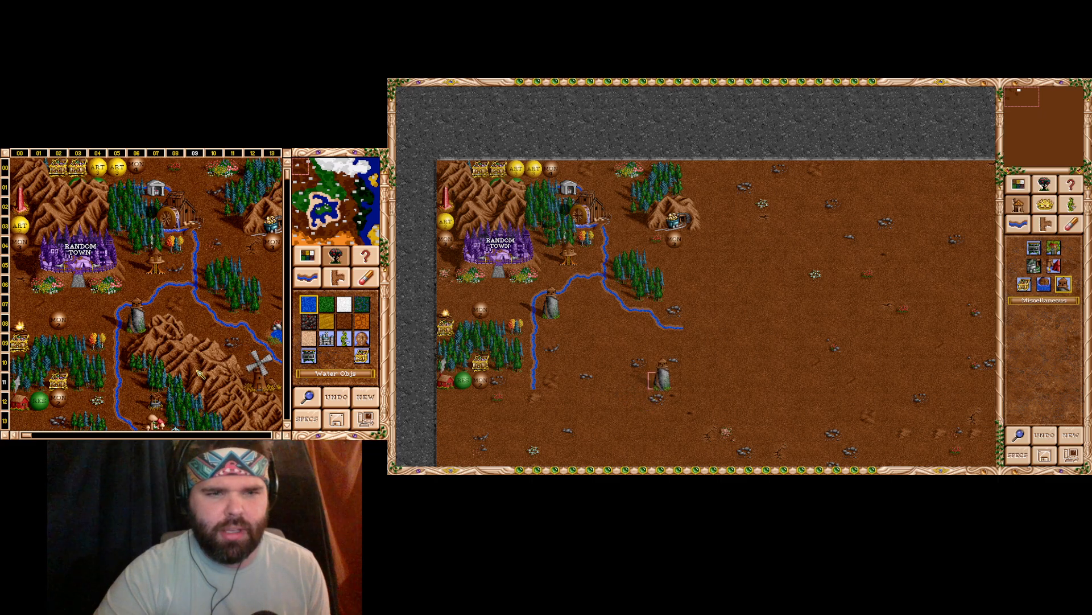
# - Place a small brown mountain rising to the northeast directly southeast of the stone monument, matching the reference map
pyautogui.click(1020, 185)
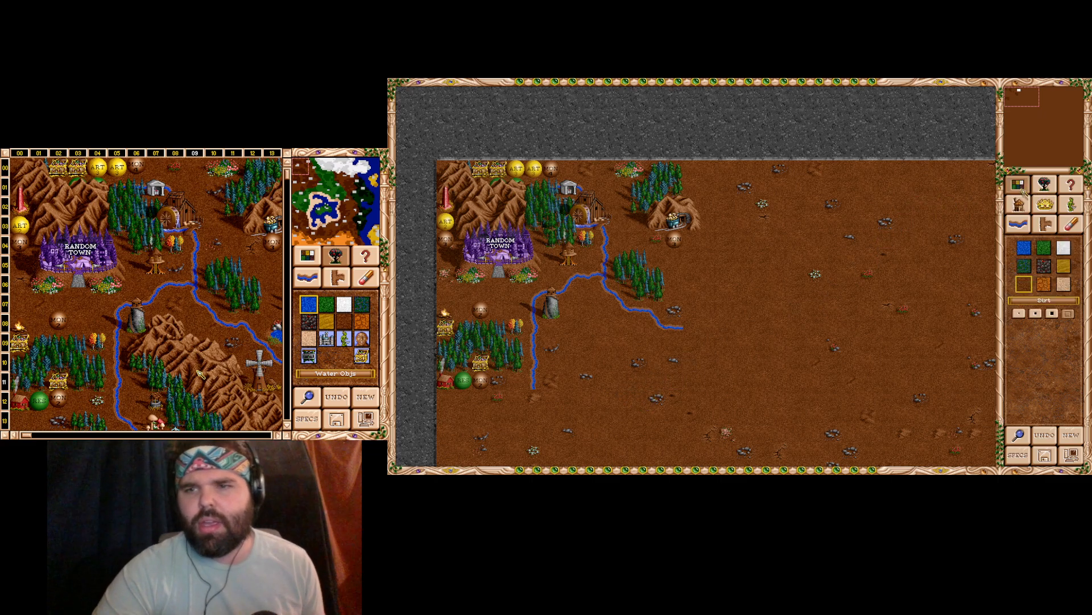
pyautogui.click(1044, 184)
pyautogui.click(1024, 248)
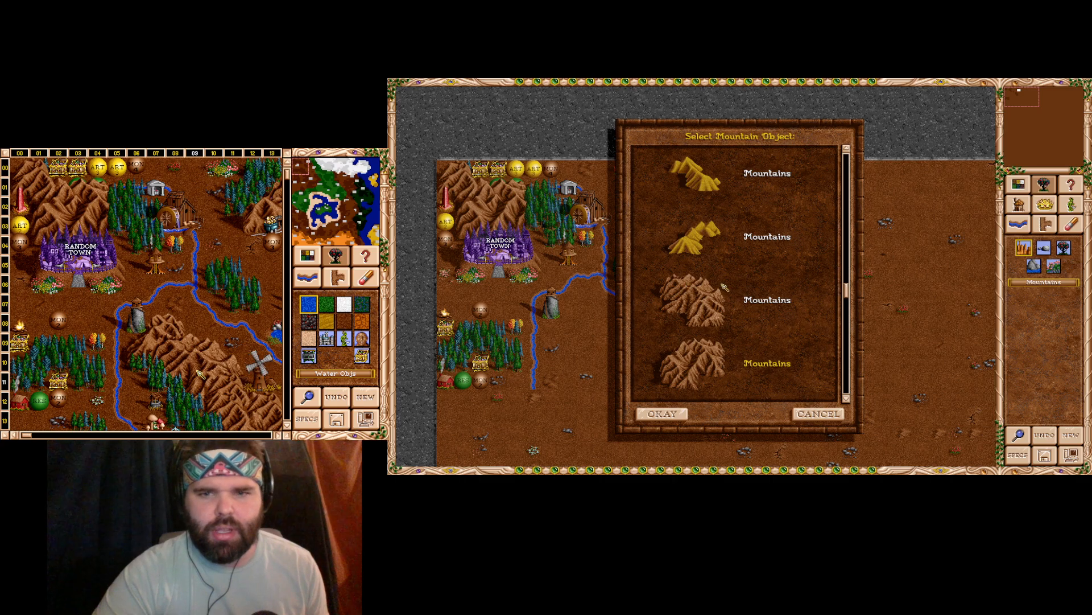
pyautogui.scroll(-1, 711, 298)
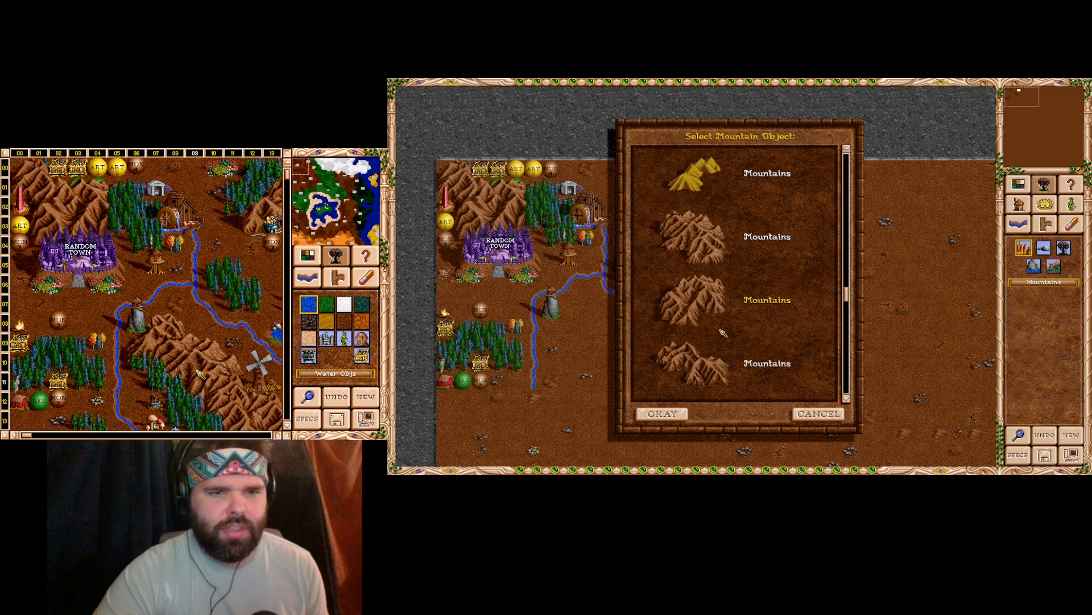
pyautogui.scroll(-2, 723, 332)
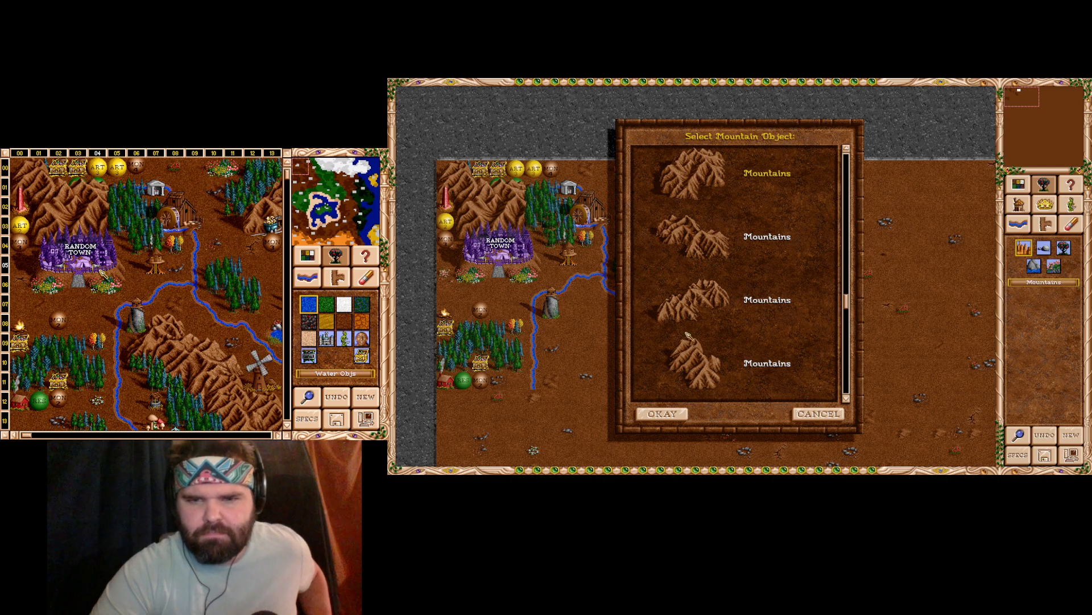
pyautogui.scroll(-1, 687, 335)
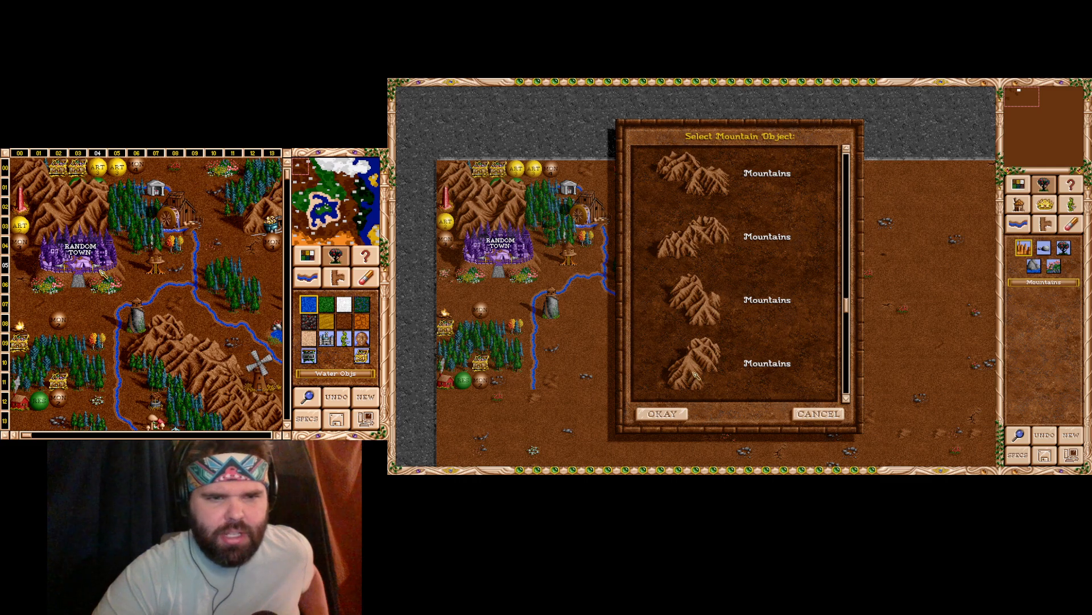
pyautogui.scroll(-3, 694, 374)
pyautogui.click(714, 366)
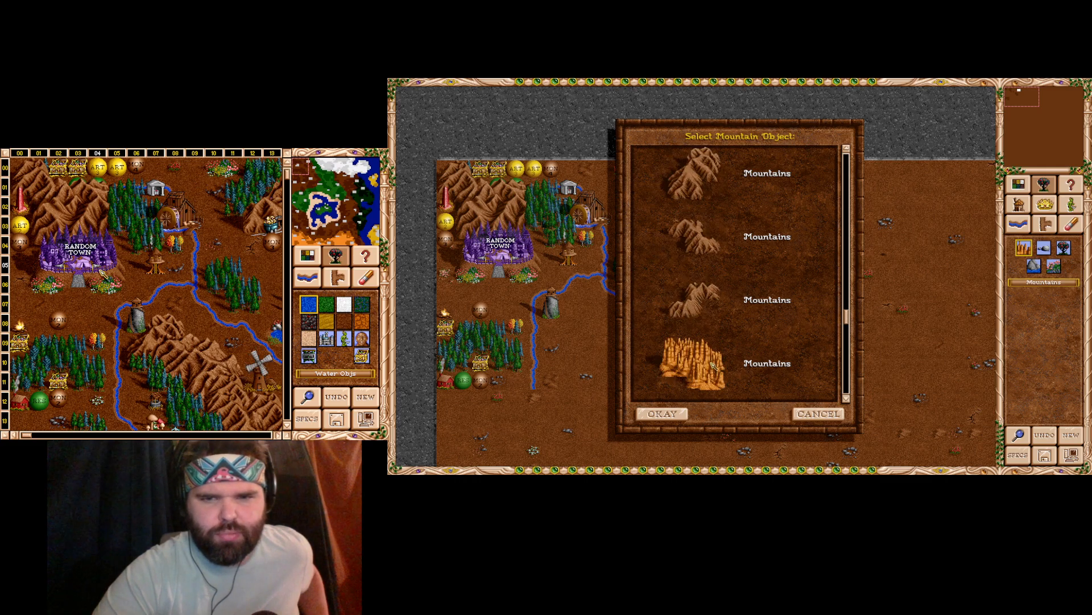
pyautogui.scroll(2, 710, 367)
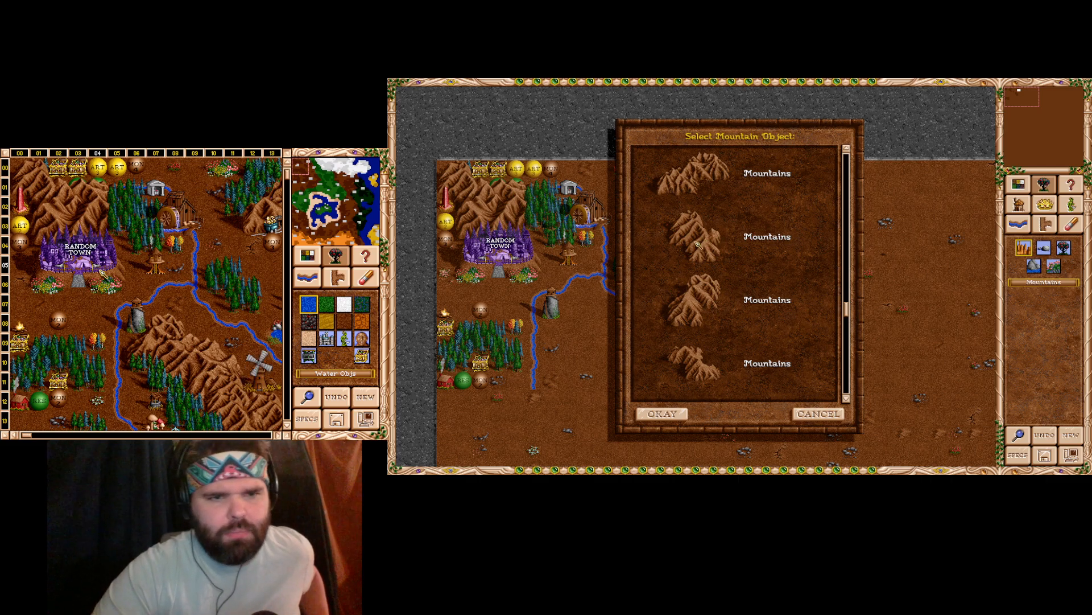
pyautogui.doubleClick(705, 303)
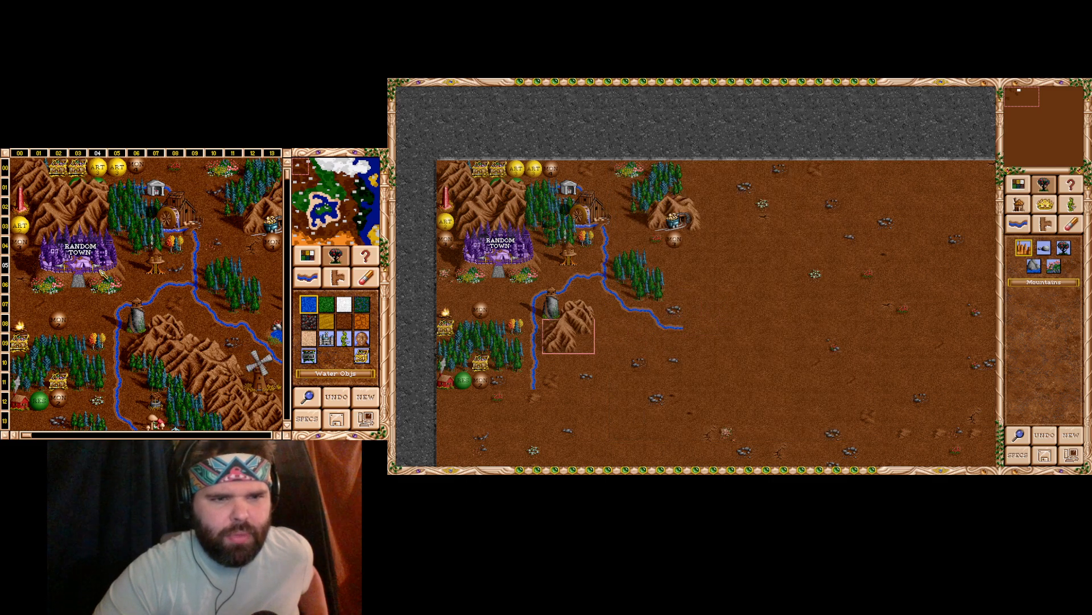
pyautogui.click(569, 336)
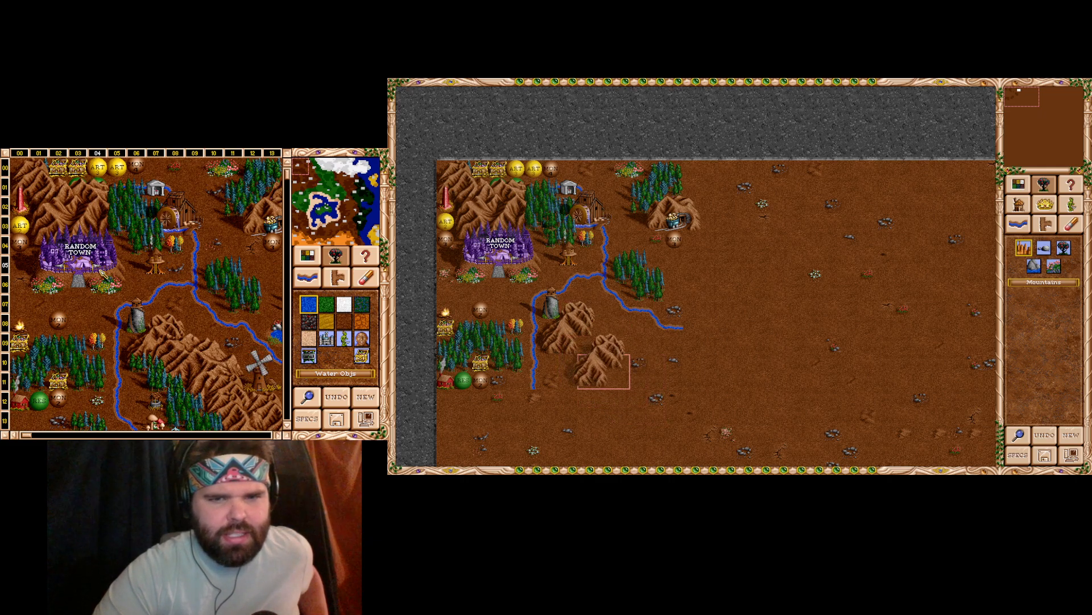
# - Try to place a second small mountain rising to the northeast, overlapping the south side of the first, and erase it
pyautogui.click(590, 349)
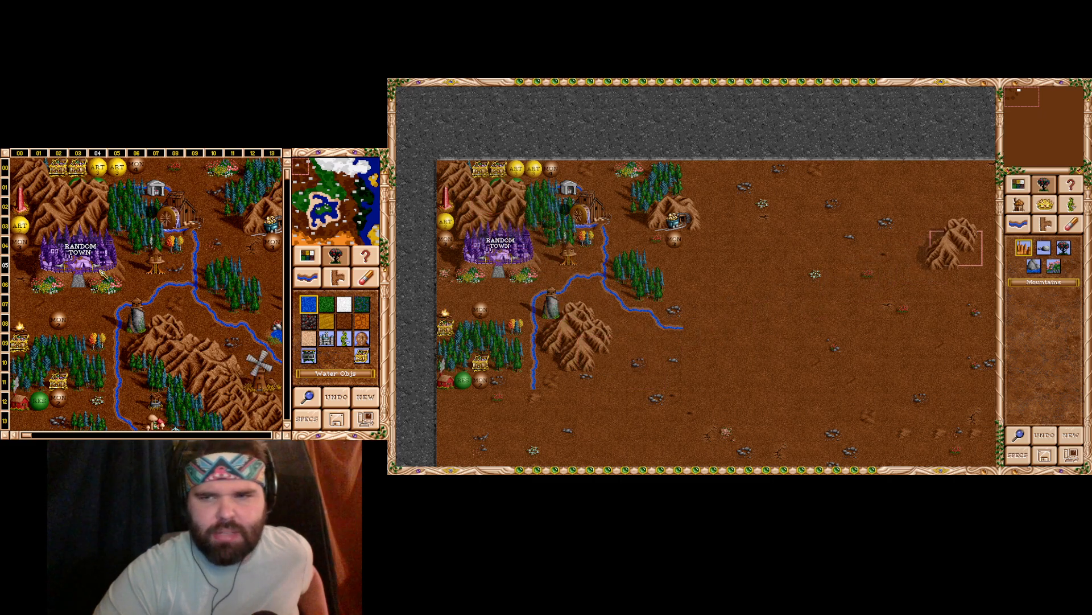
pyautogui.click(1070, 224)
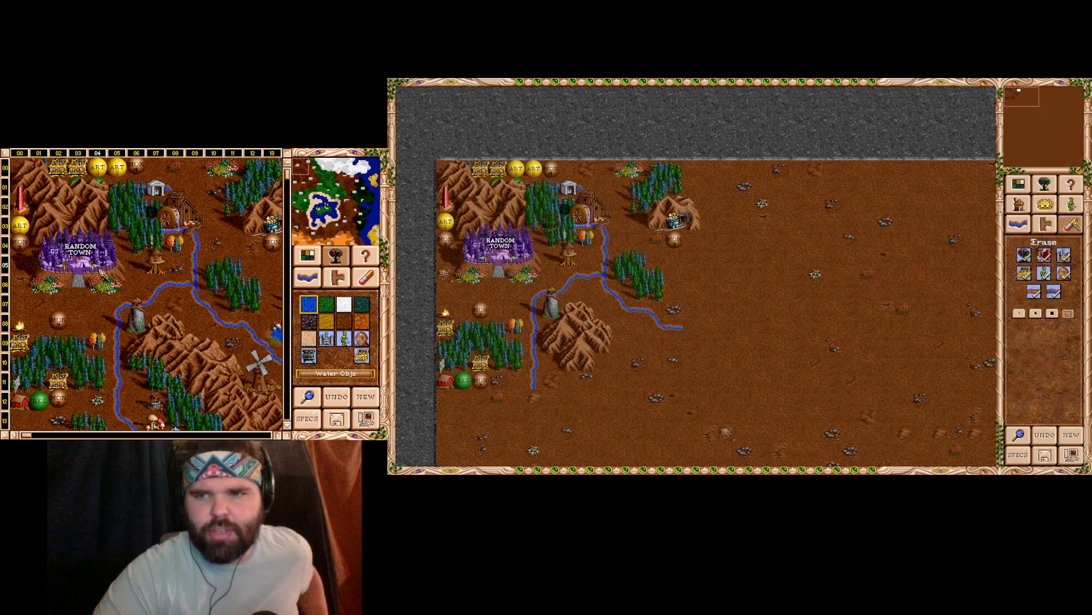
pyautogui.click(589, 354)
# - Place a large brown mountain sloping down to the southeast against the small mountain beside the stone monument
pyautogui.click(1053, 191)
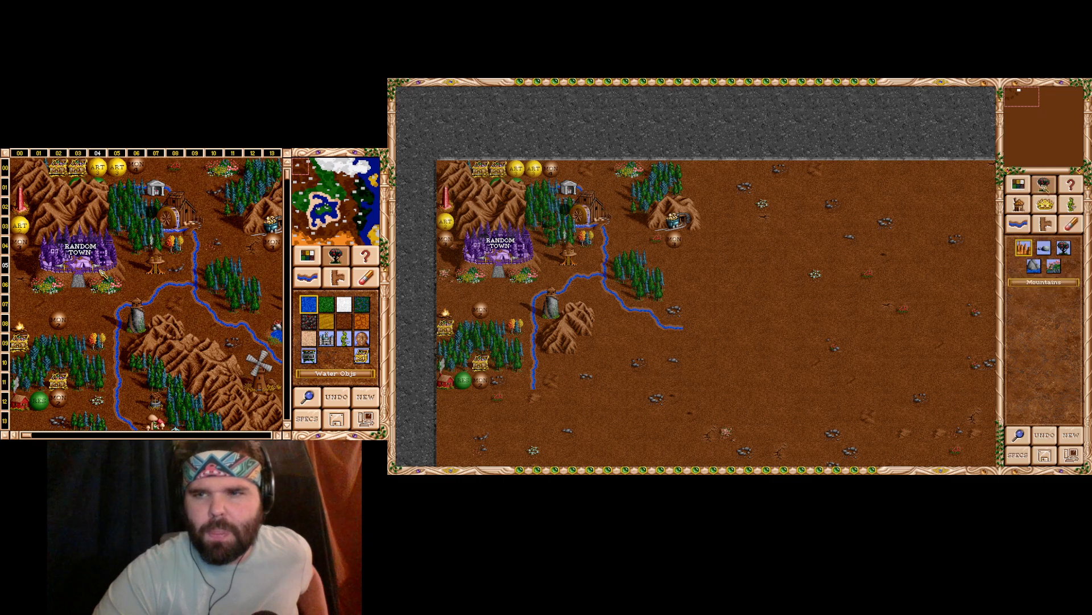
pyautogui.click(1024, 252)
pyautogui.scroll(-1, 725, 340)
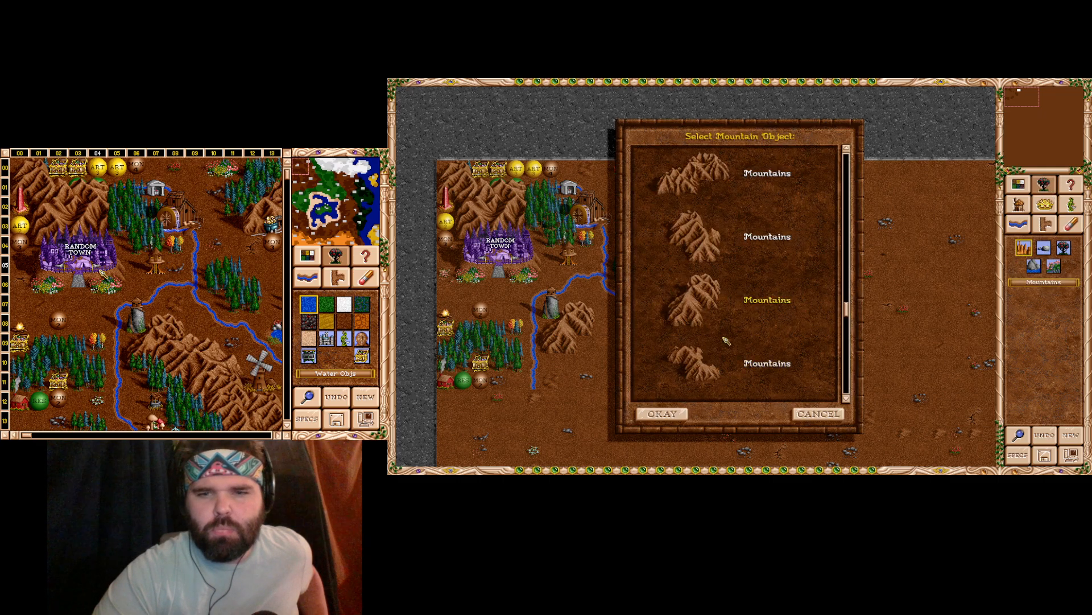
pyautogui.scroll(1, 718, 355)
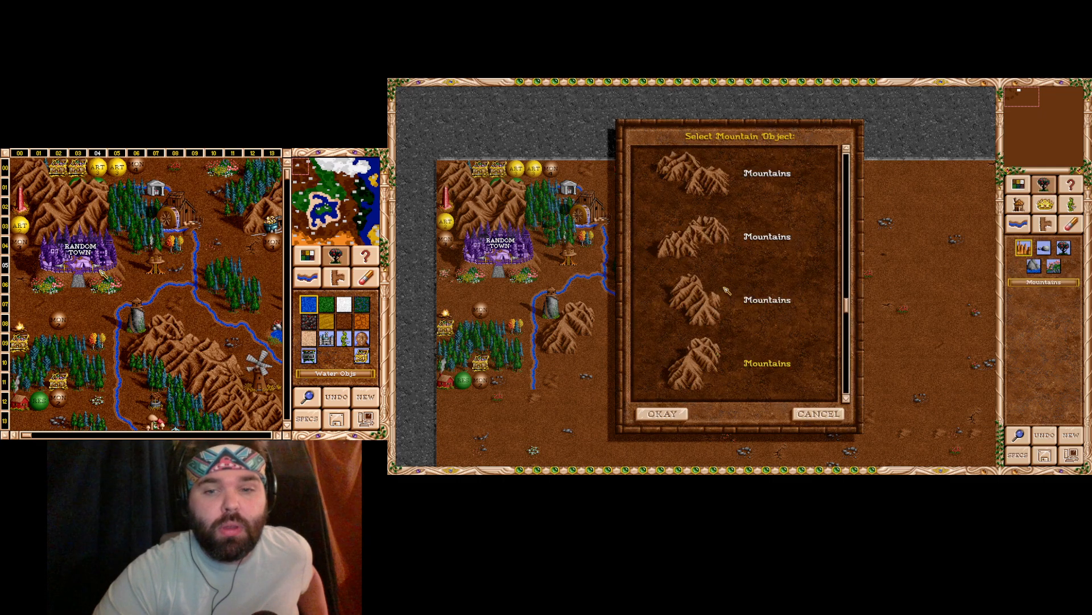
pyautogui.scroll(3, 726, 279)
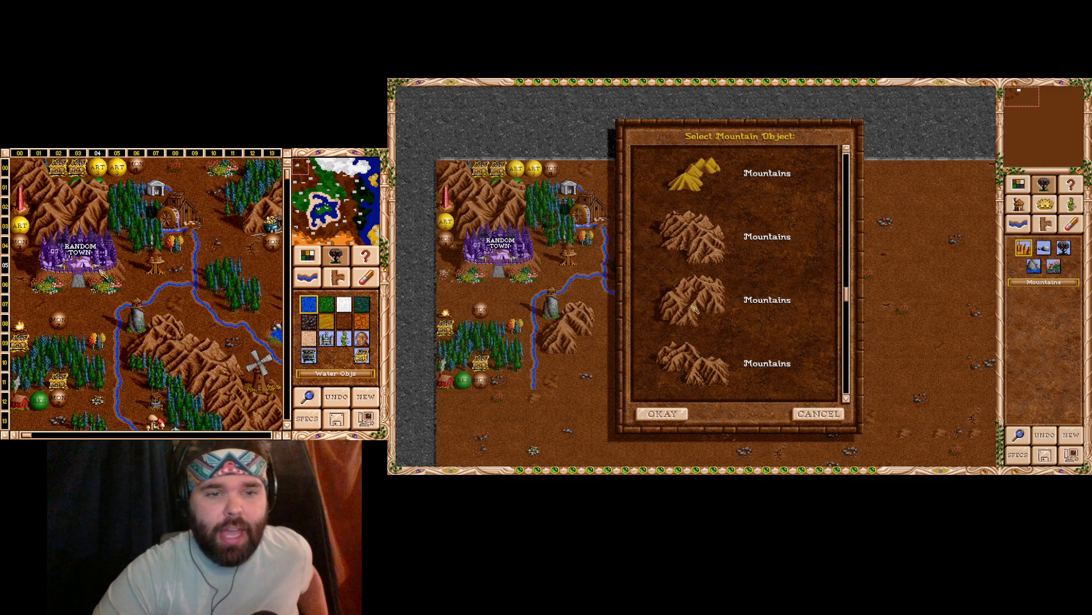
pyautogui.doubleClick(706, 240)
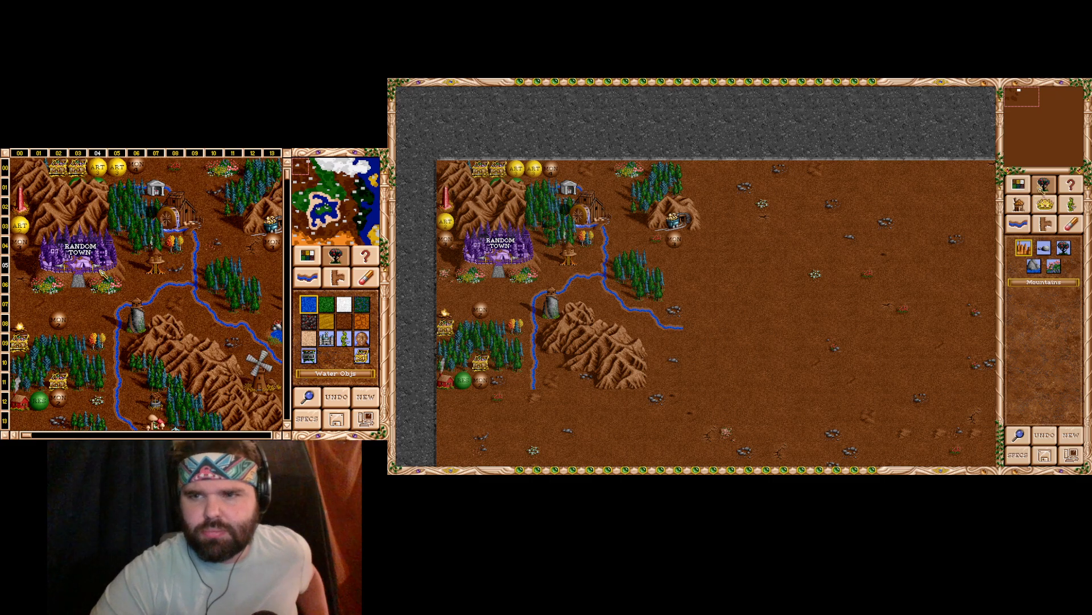
# - Try to extend the range with a small southeast-sloping brown mountain overlapping the large mountain's eastern end, and erase it
pyautogui.click(1028, 246)
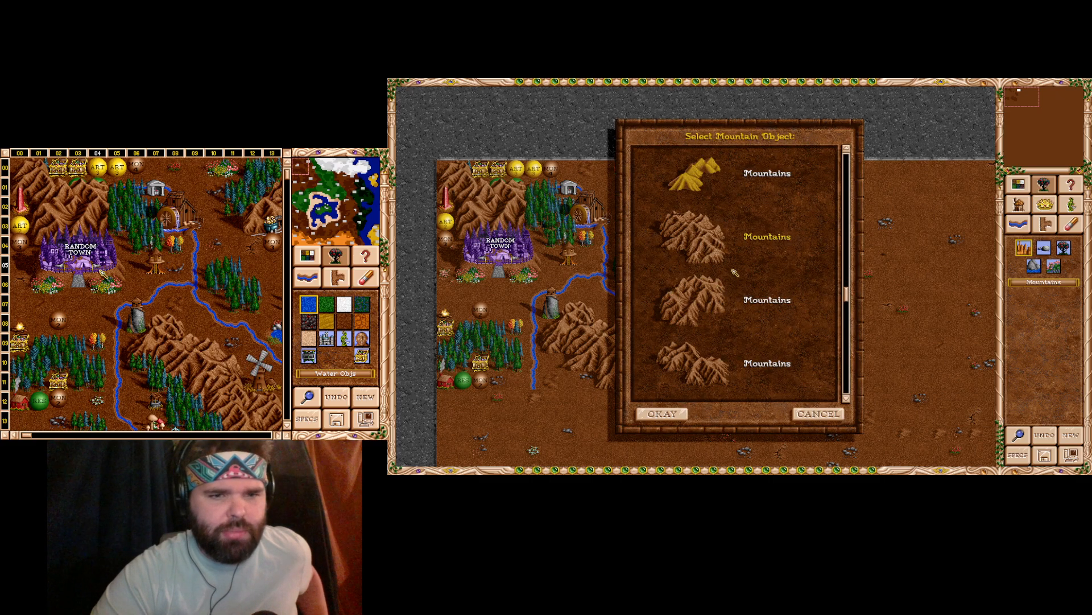
pyautogui.scroll(-1, 728, 240)
pyautogui.scroll(-2, 733, 305)
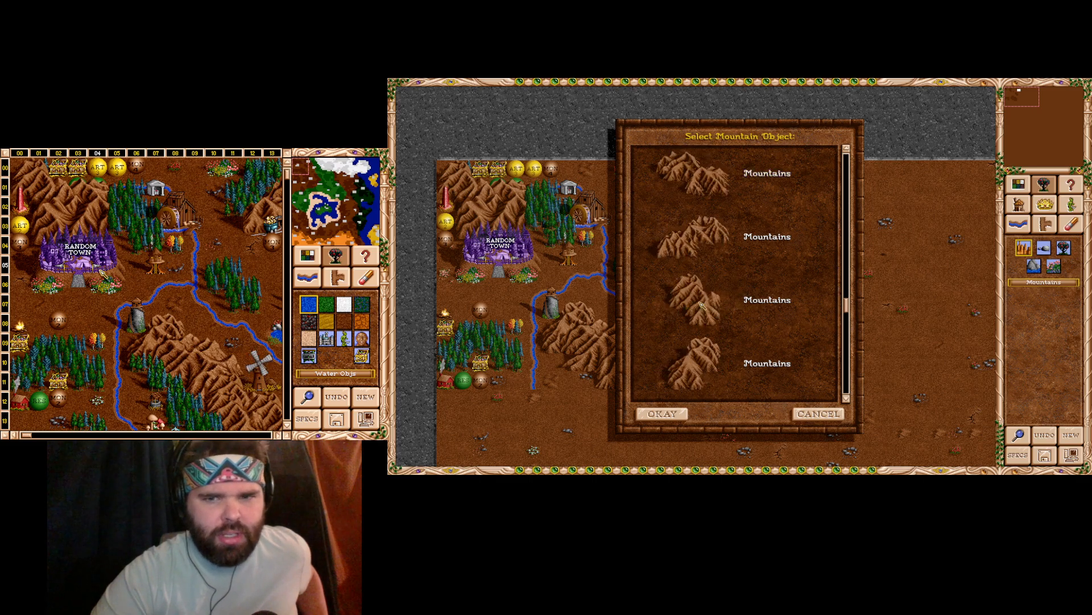
pyautogui.doubleClick(701, 305)
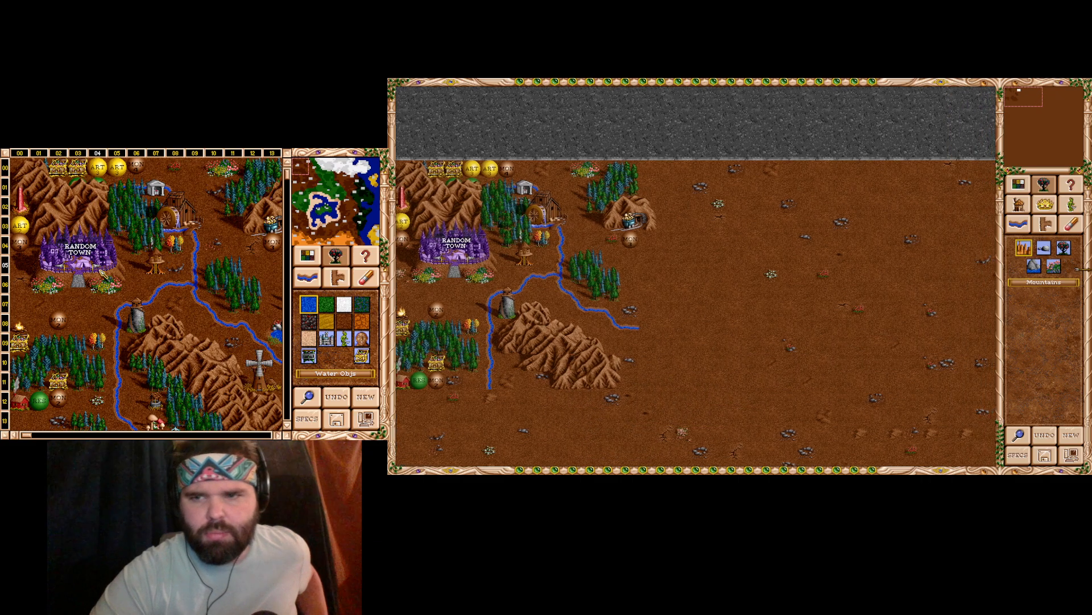
pyautogui.click(1071, 223)
pyautogui.click(609, 376)
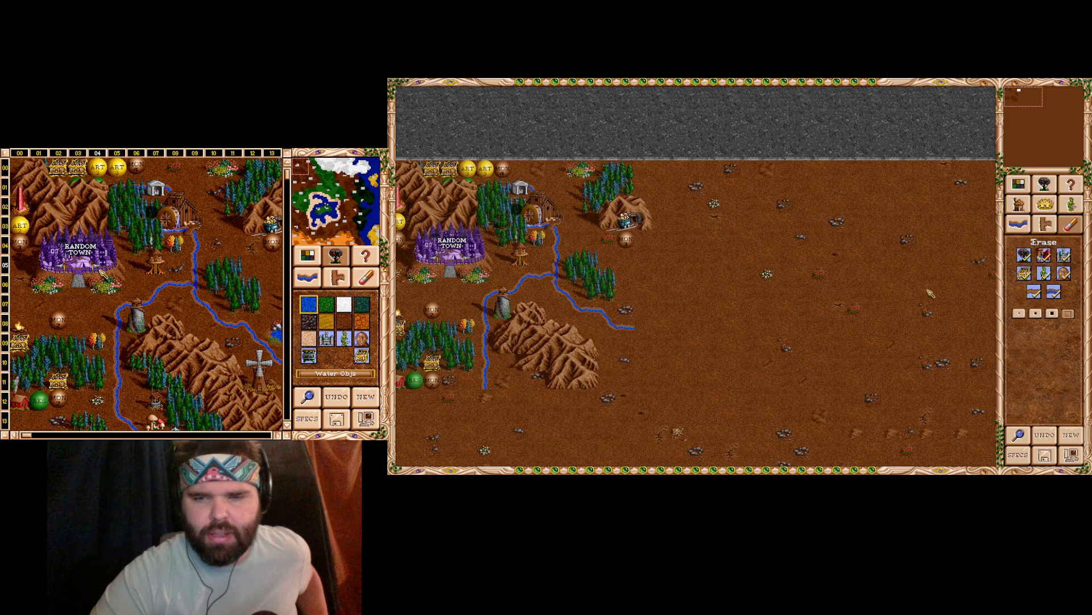
# - Place the small southeast-sloping brown mountain at the southeast end of the range, extending it further south
pyautogui.click(1044, 183)
pyautogui.click(1024, 248)
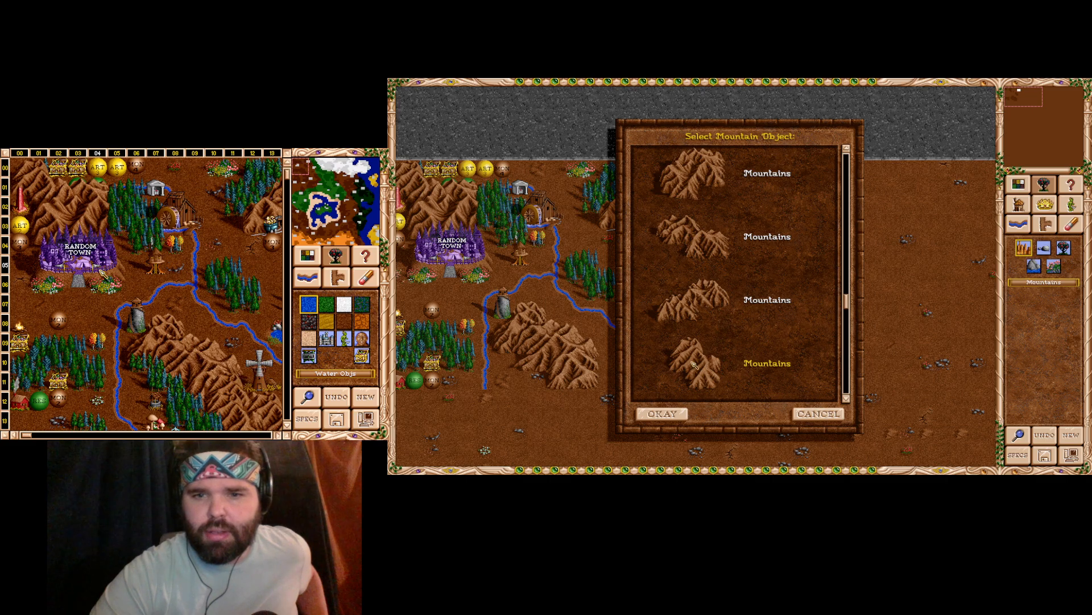
pyautogui.doubleClick(694, 365)
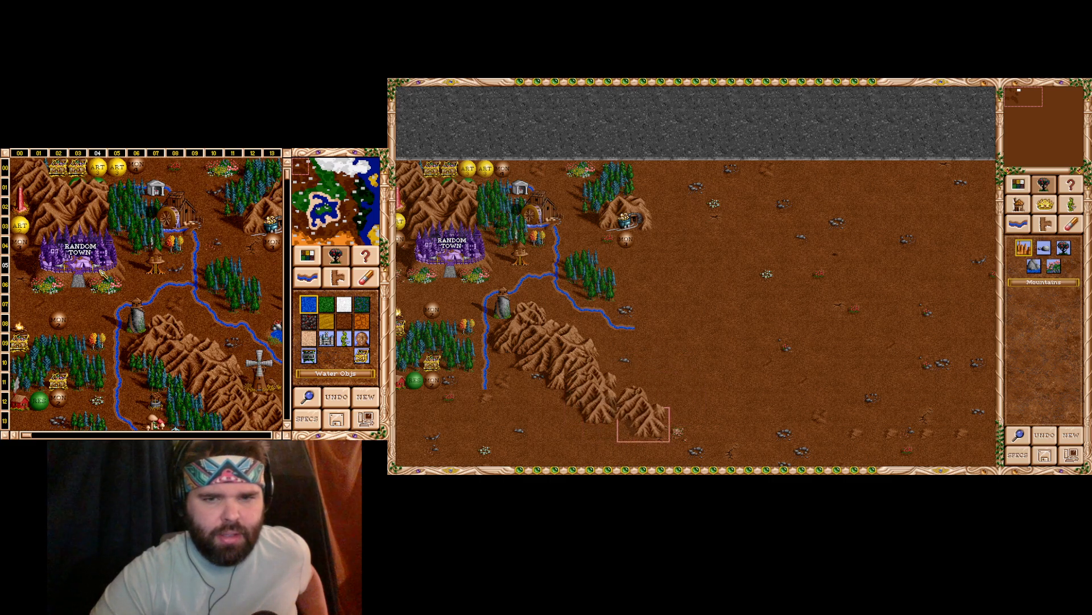
# - Look through the power-up objects for the windmill shown on the reference map
pyautogui.click(1041, 203)
pyautogui.click(1062, 203)
pyautogui.click(1019, 207)
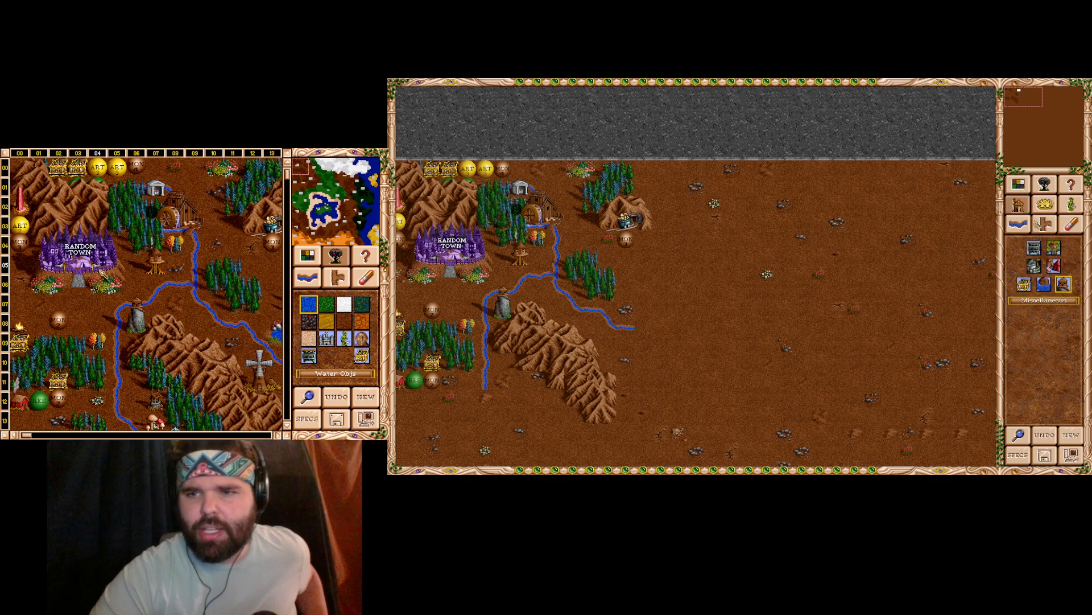
pyautogui.click(1054, 266)
pyautogui.scroll(6, 737, 286)
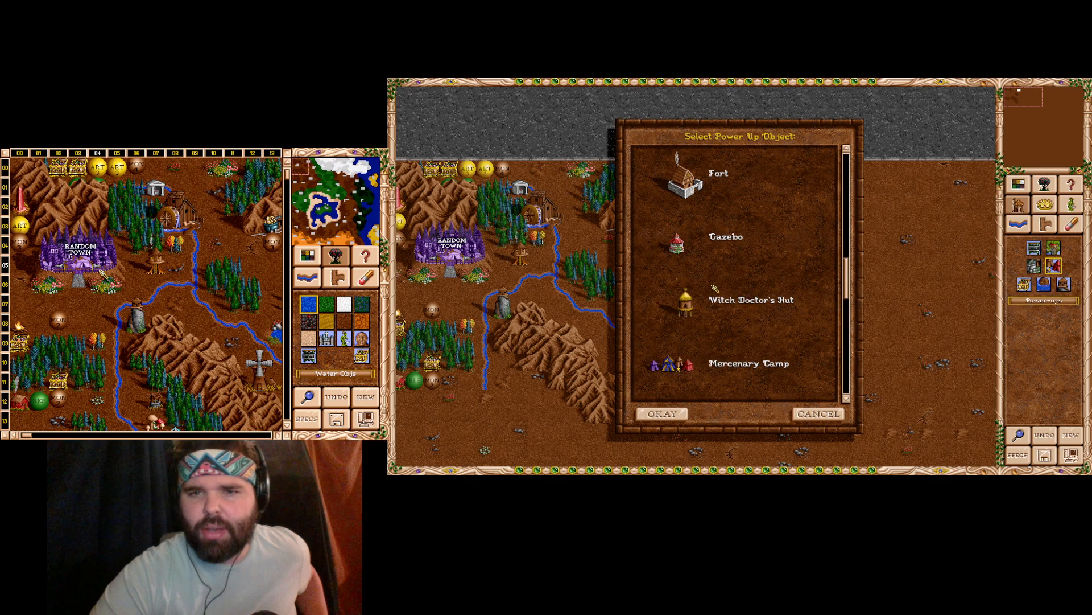
pyautogui.scroll(-4, 728, 270)
pyautogui.scroll(4, 733, 256)
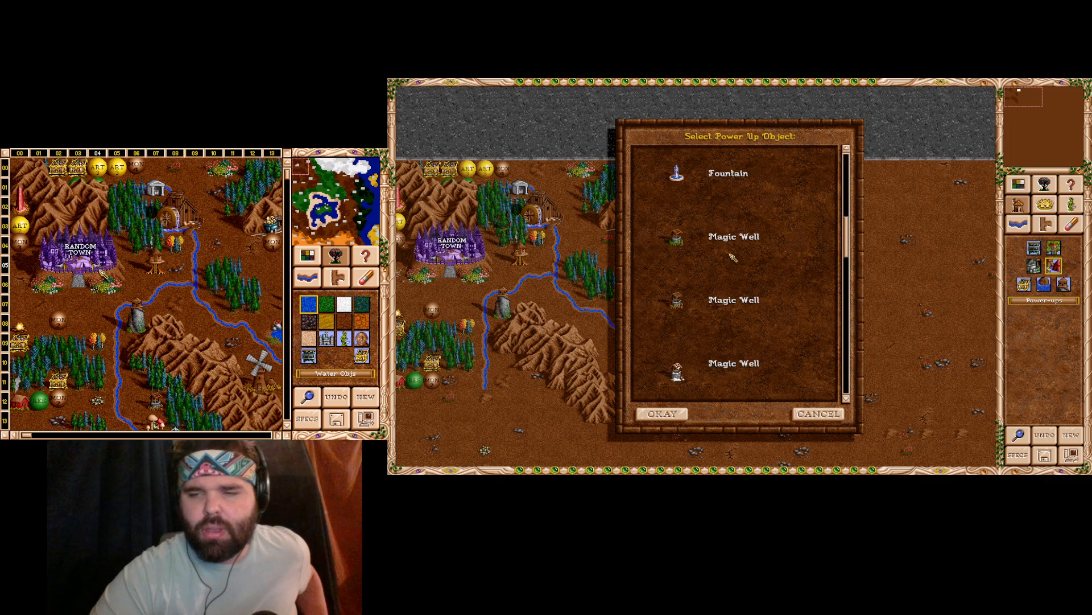
pyautogui.scroll(-8, 736, 259)
pyautogui.scroll(-5, 821, 372)
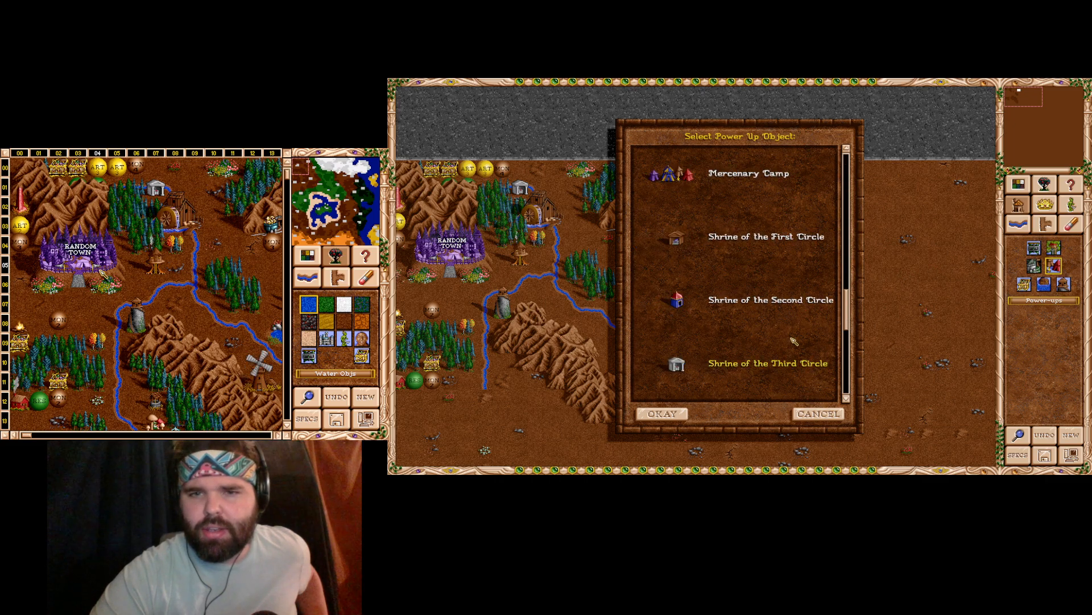
pyautogui.click(827, 410)
# - Place the Windmill with the brown, rubble-like base from the miscellaneous adventure objects just east of the mountain range's southeast end
pyautogui.click(1063, 284)
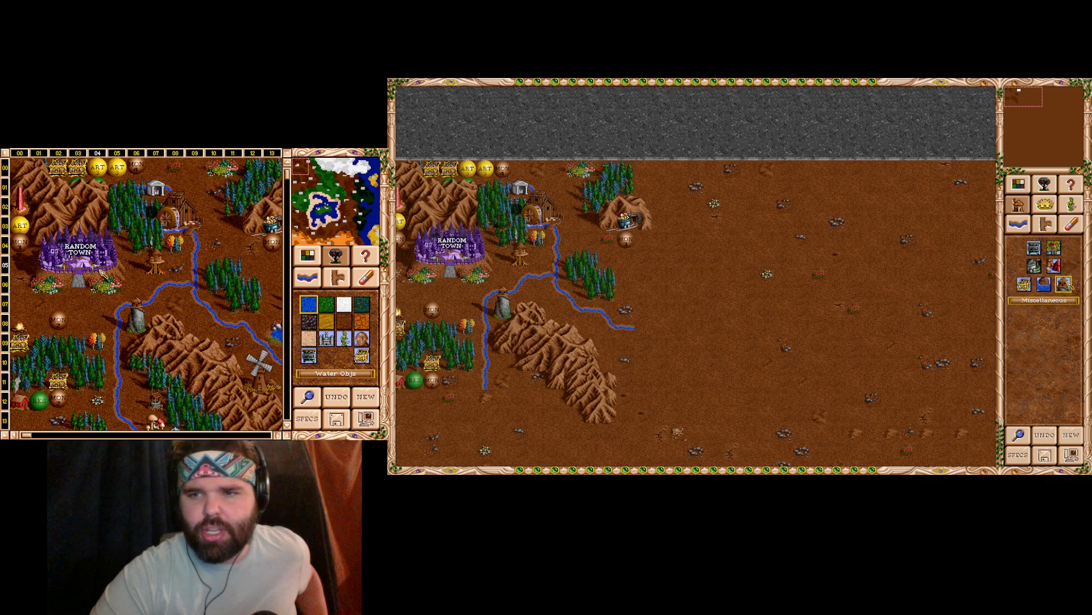
pyautogui.scroll(12, 706, 275)
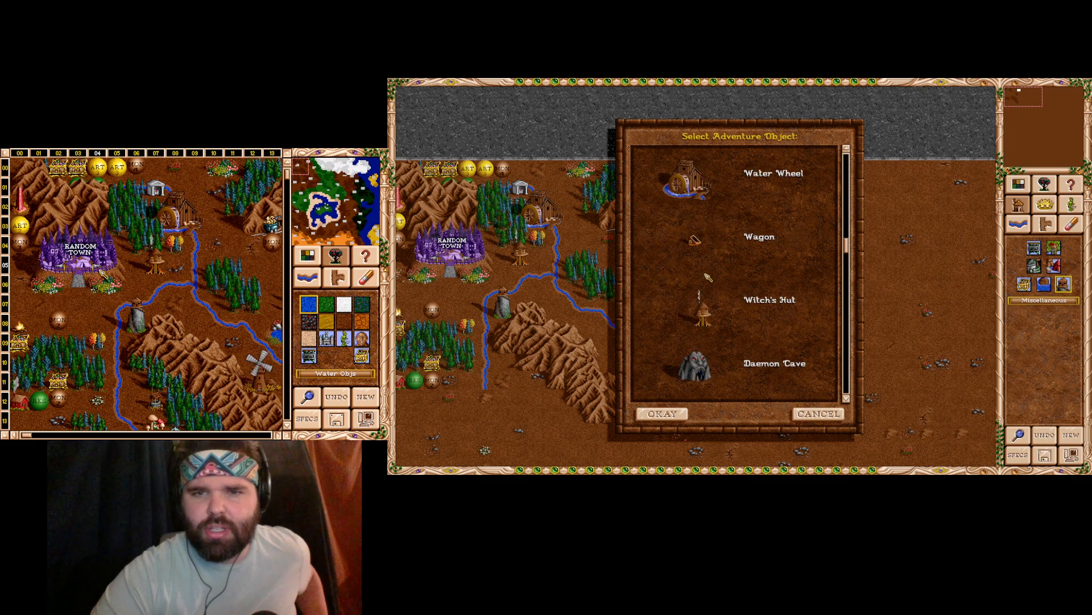
pyautogui.scroll(4, 711, 276)
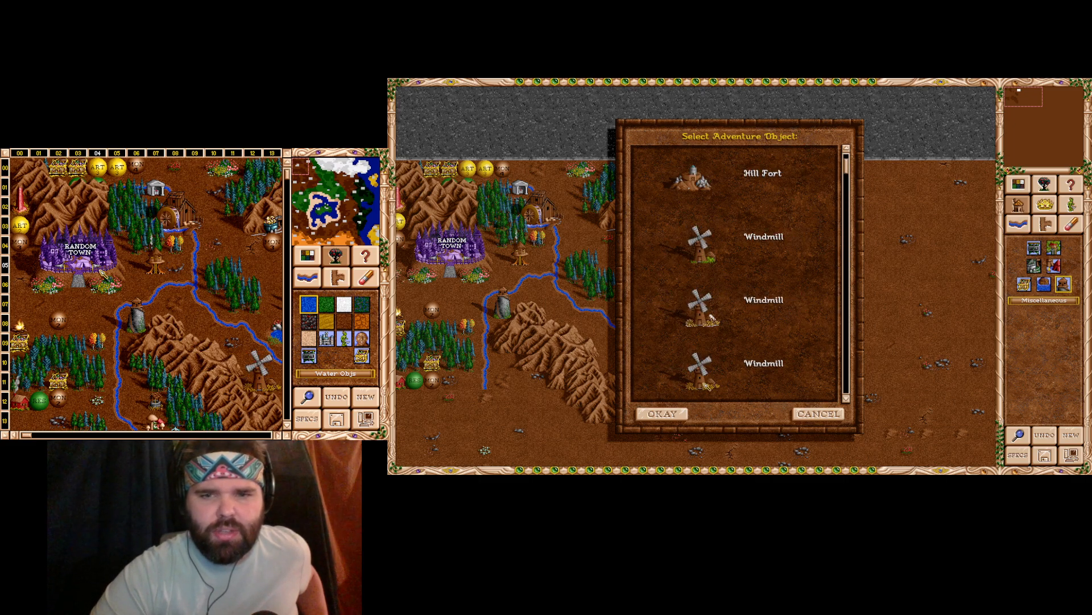
pyautogui.doubleClick(706, 385)
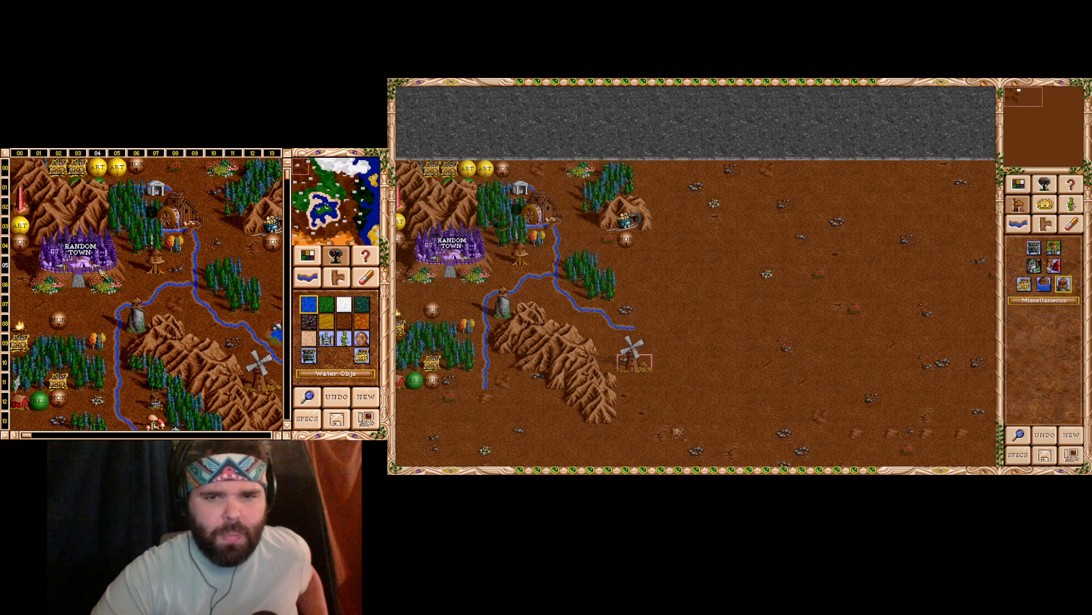
pyautogui.click(615, 359)
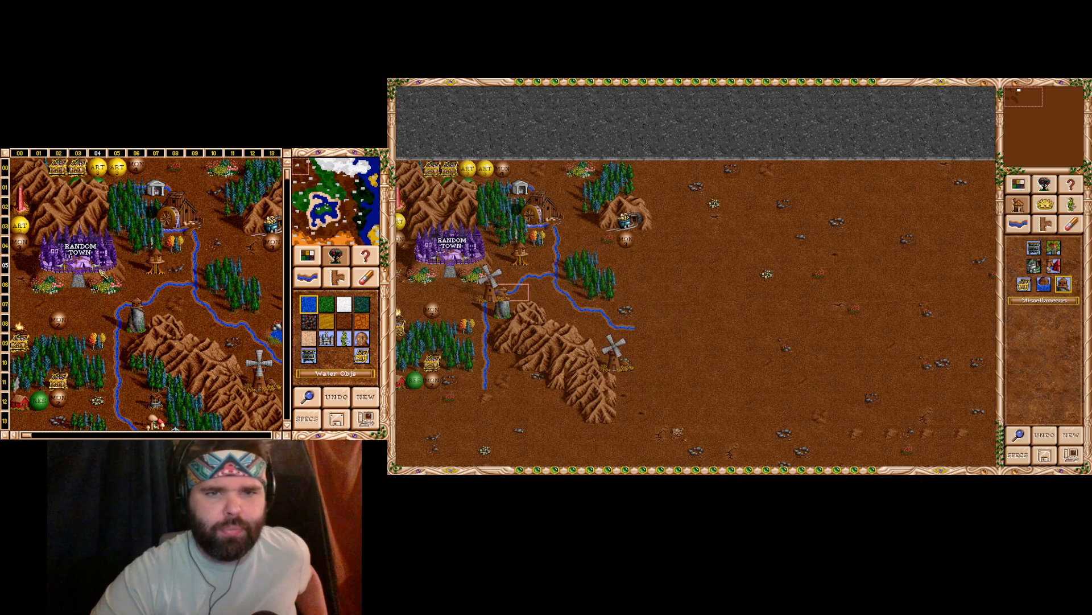
pyautogui.click(1066, 187)
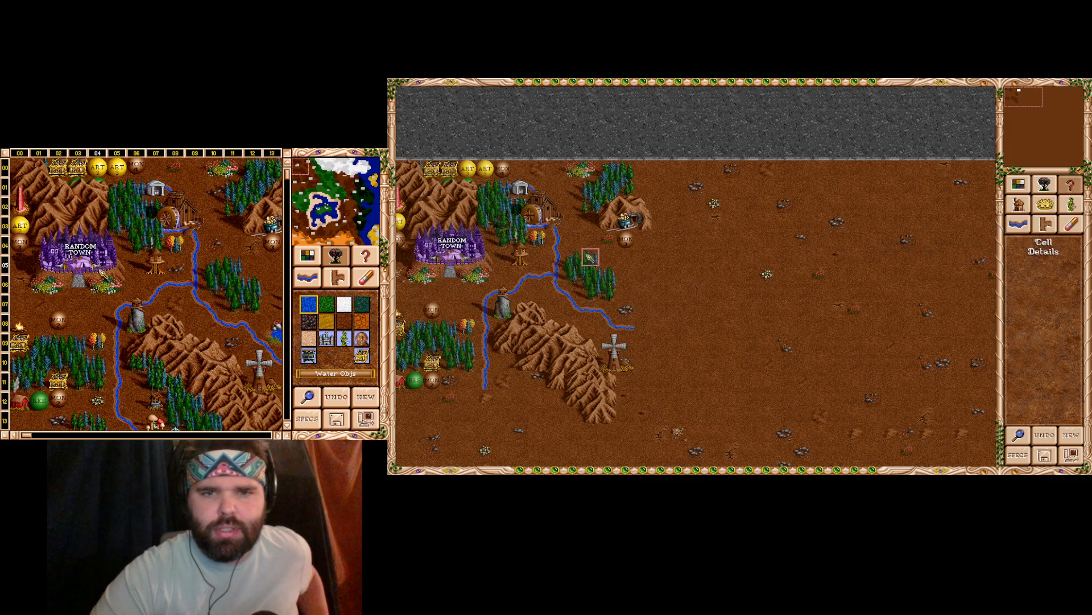
# - Try to place a tiny pine tree cluster between the stream's west branch and the mountain range, and erase it
pyautogui.moveTo(587, 254); pyautogui.dragTo(623, 197)
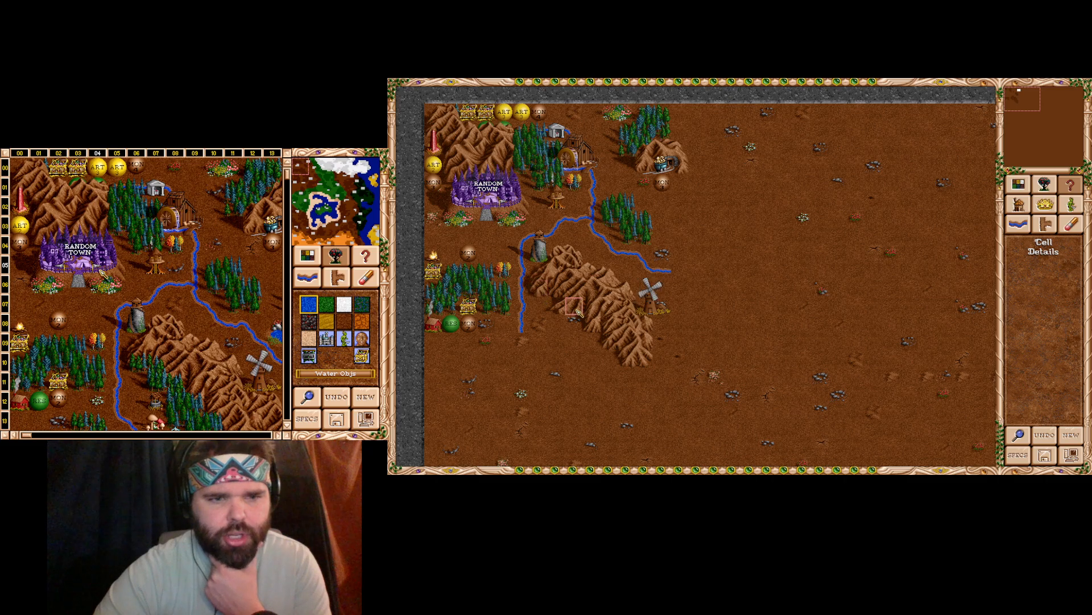
pyautogui.click(1044, 185)
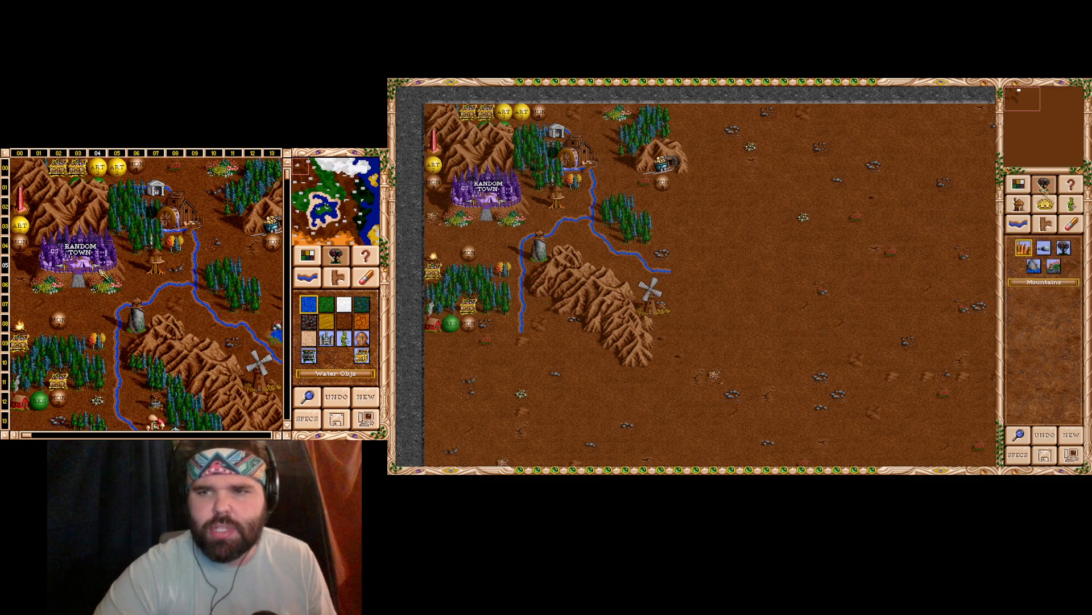
pyautogui.click(1063, 247)
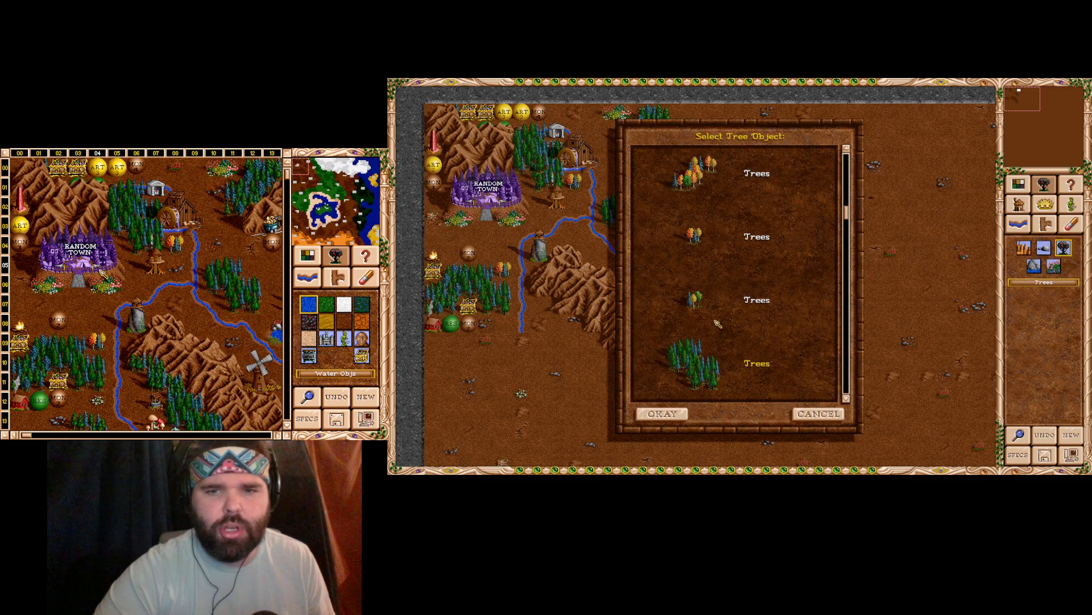
pyautogui.scroll(12, 720, 322)
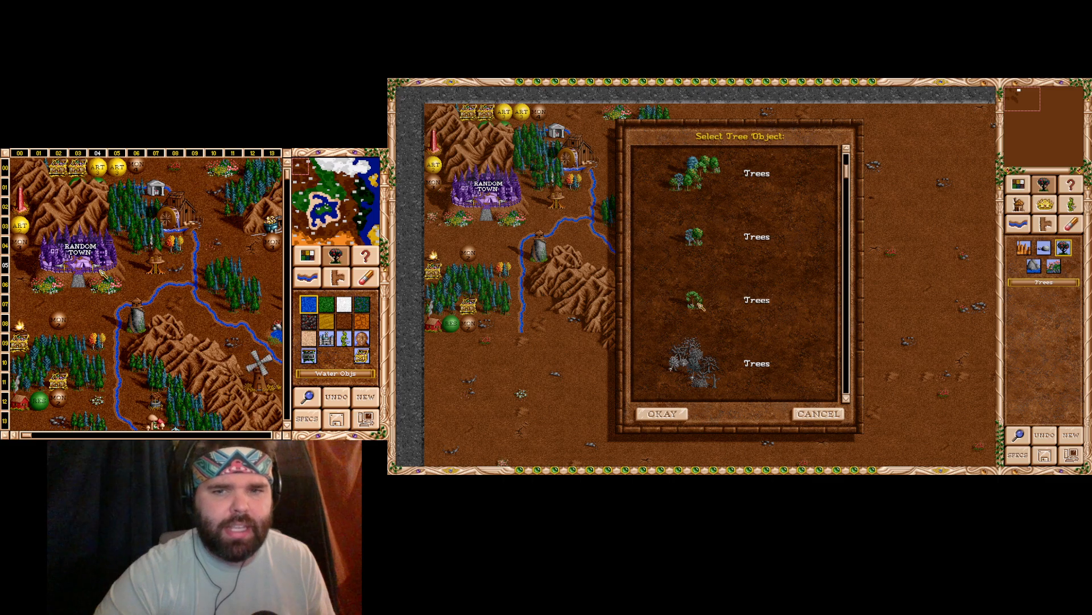
pyautogui.scroll(-8, 716, 327)
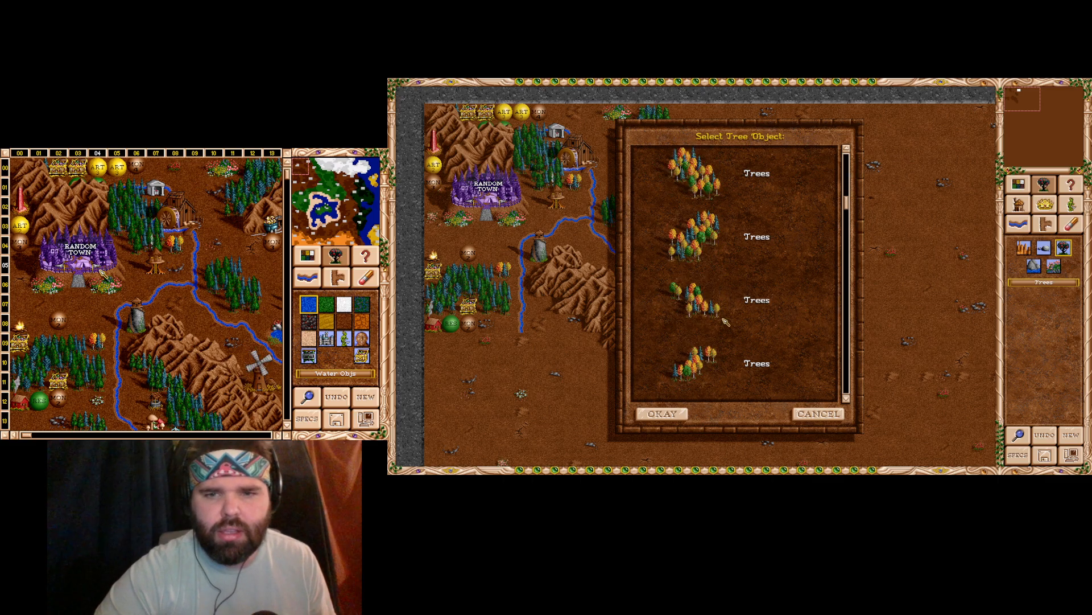
pyautogui.scroll(-3, 716, 331)
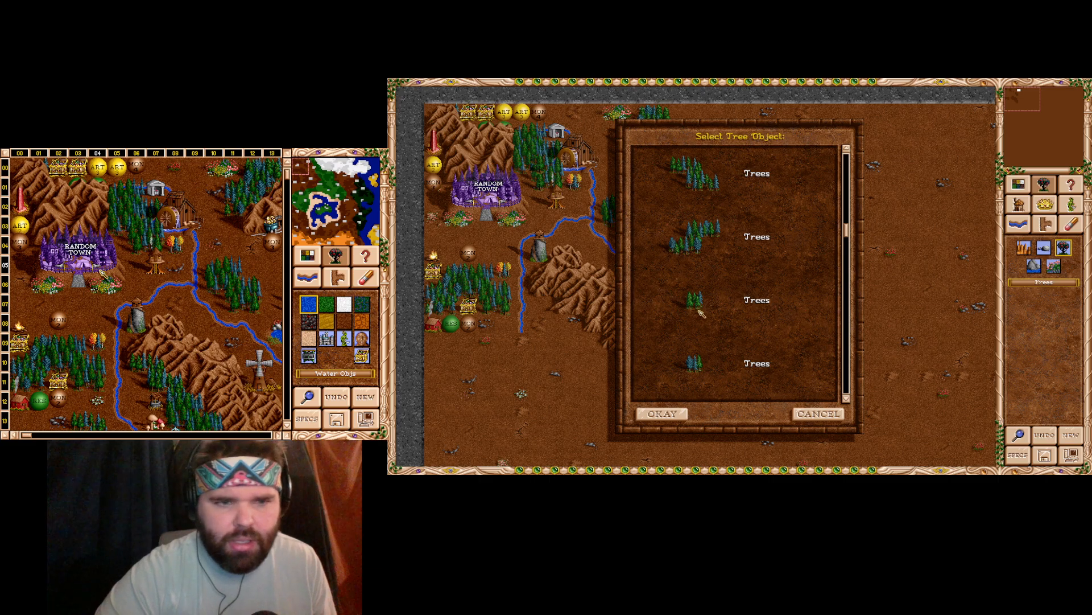
pyautogui.scroll(-1, 701, 313)
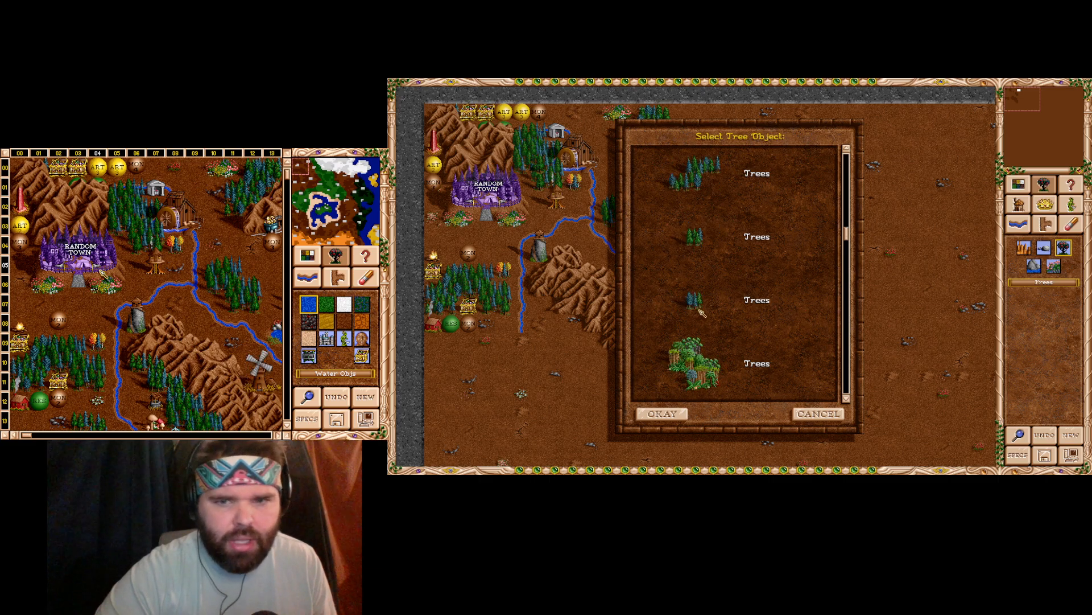
pyautogui.doubleClick(696, 243)
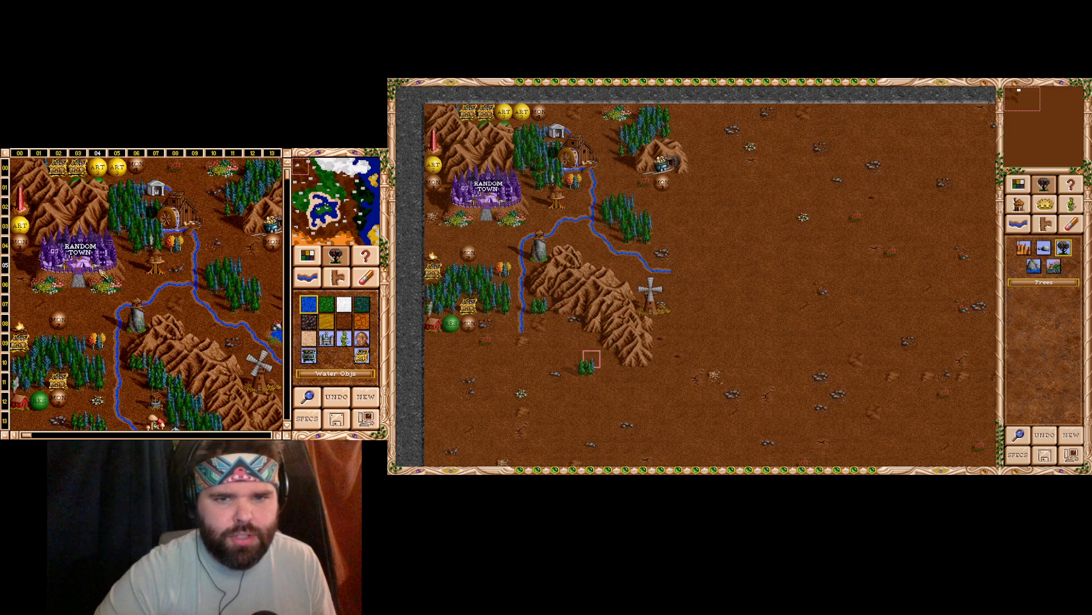
pyautogui.click(538, 305)
pyautogui.click(1072, 225)
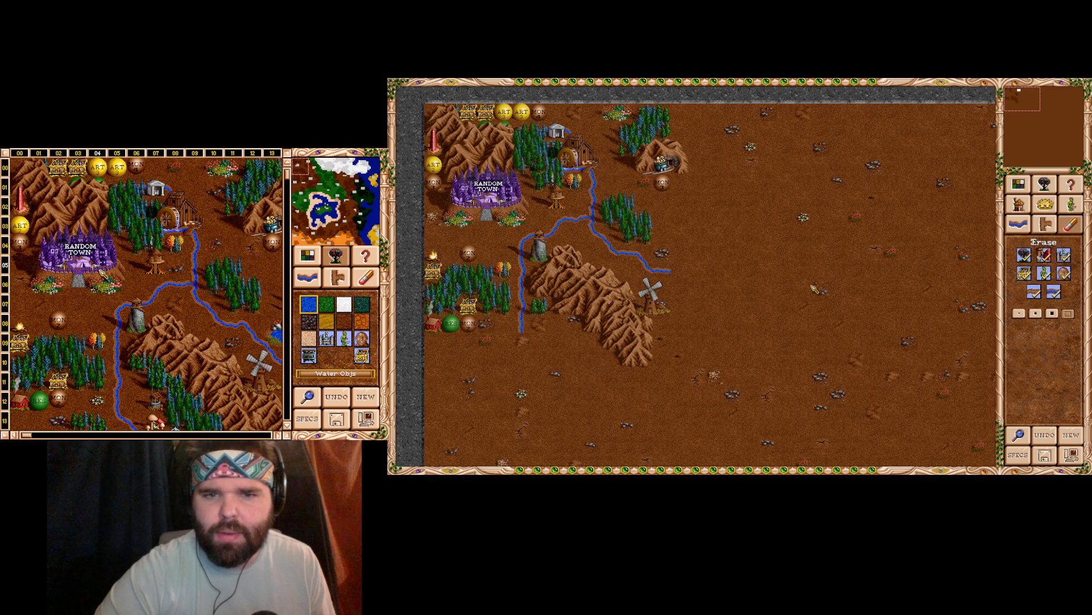
# - Place the tiny pine tree cluster on the range's west edge, two cells south of the stone monument
pyautogui.click(1044, 184)
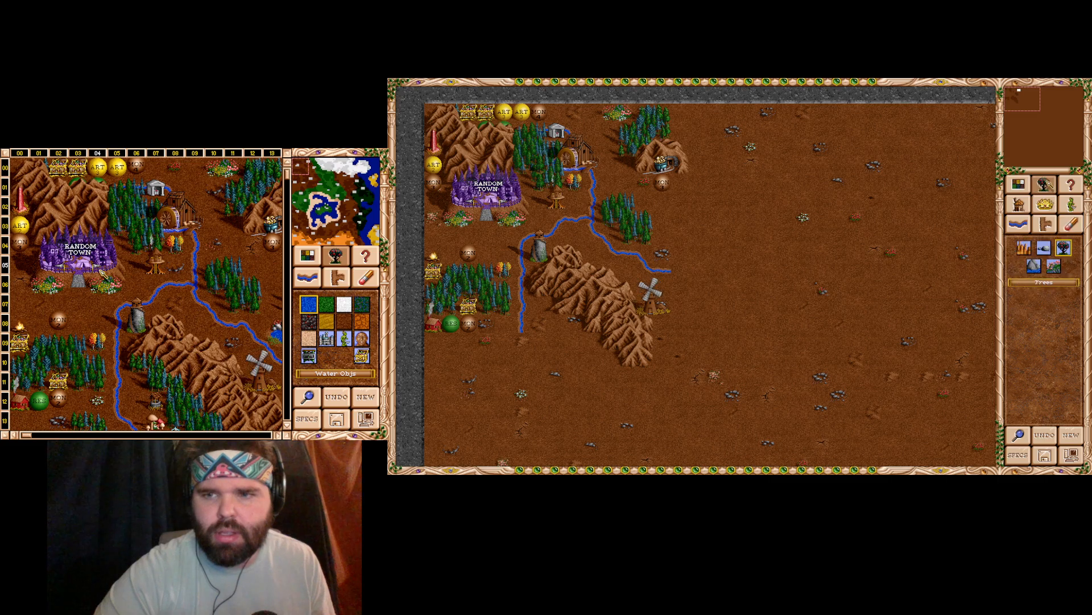
pyautogui.click(1064, 249)
pyautogui.doubleClick(697, 368)
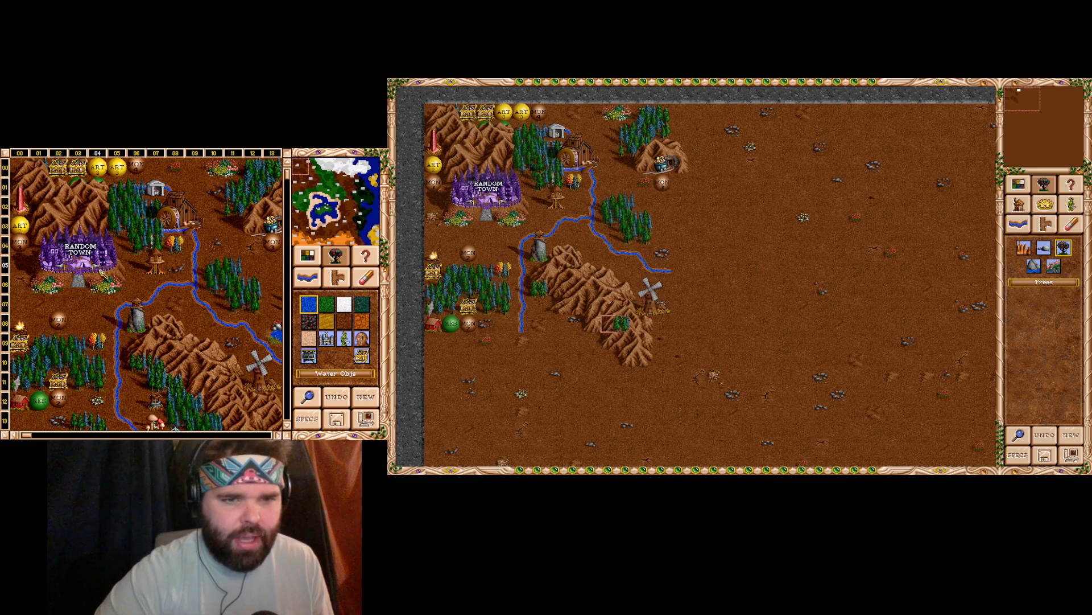
# - Place the second tiny pine tree cluster variant just east of the existing tiny cluster on the range's west edge, and again one row further south
pyautogui.click(1064, 248)
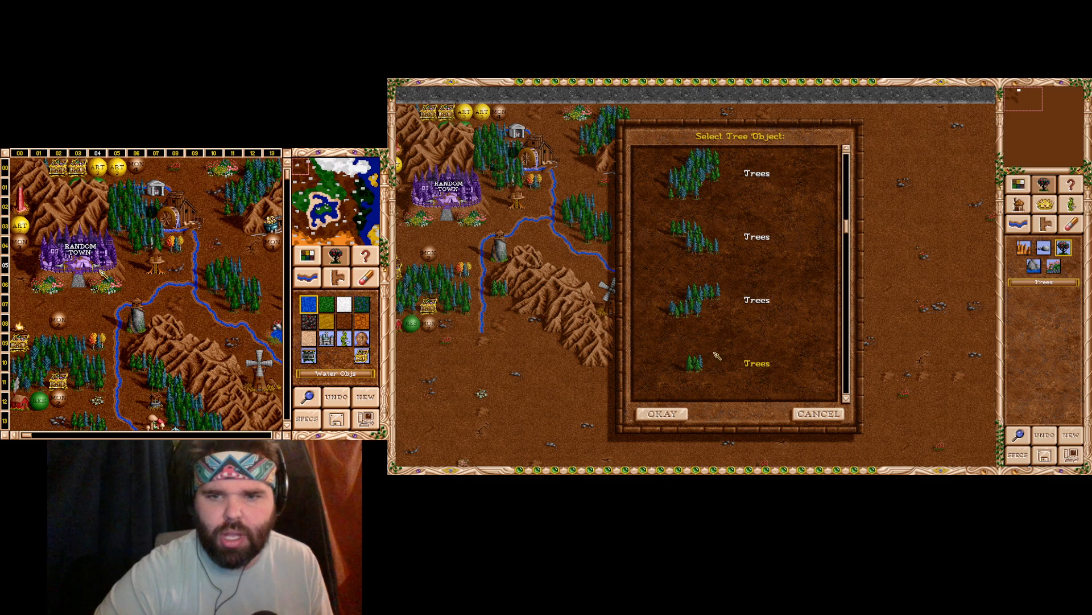
pyautogui.scroll(-1, 717, 356)
pyautogui.doubleClick(693, 369)
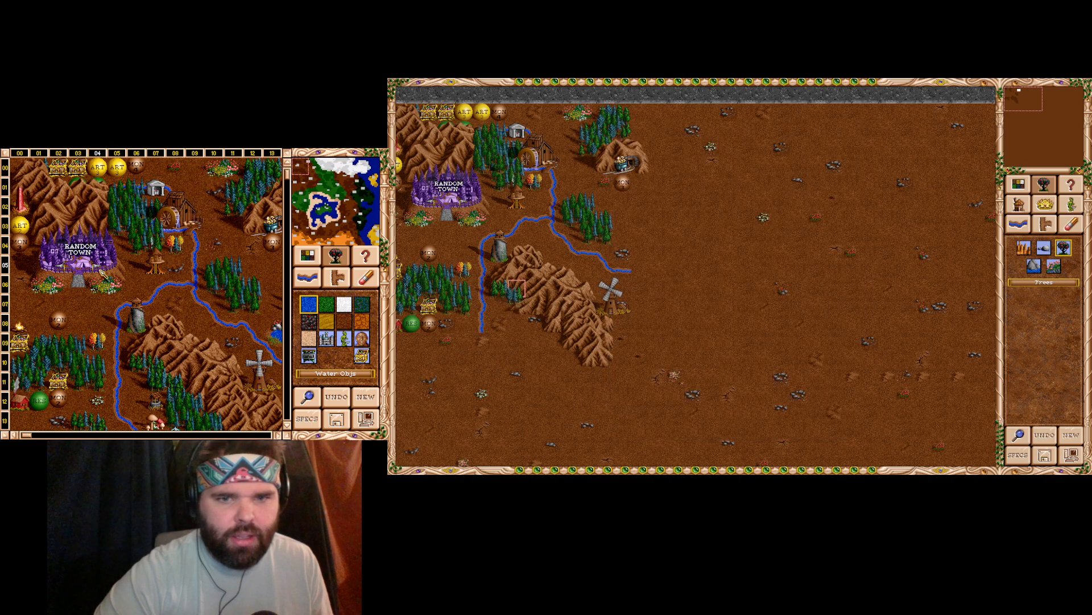
pyautogui.click(516, 289)
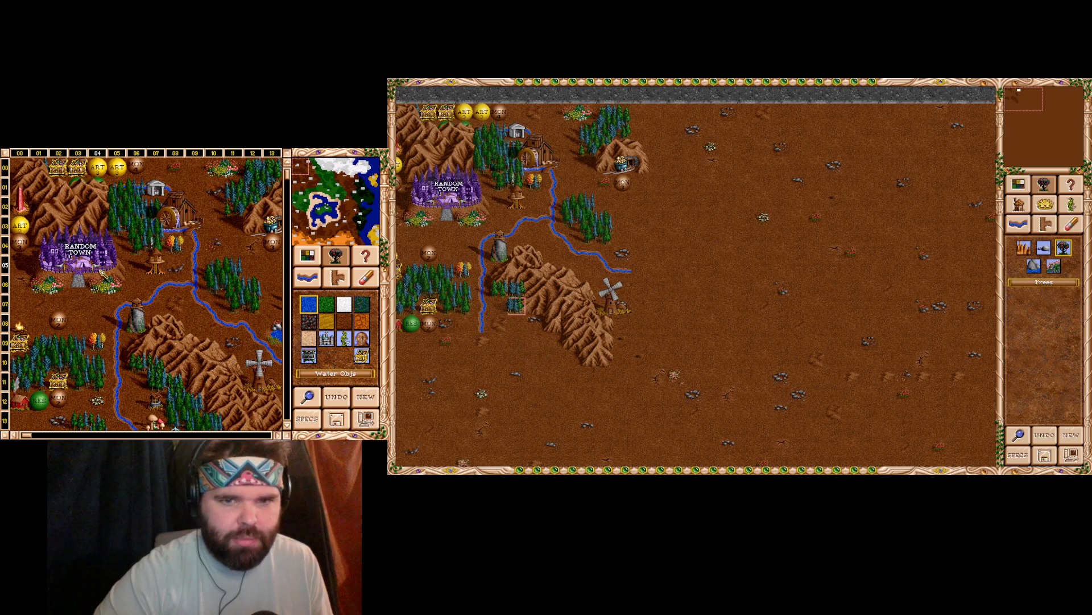
pyautogui.click(516, 305)
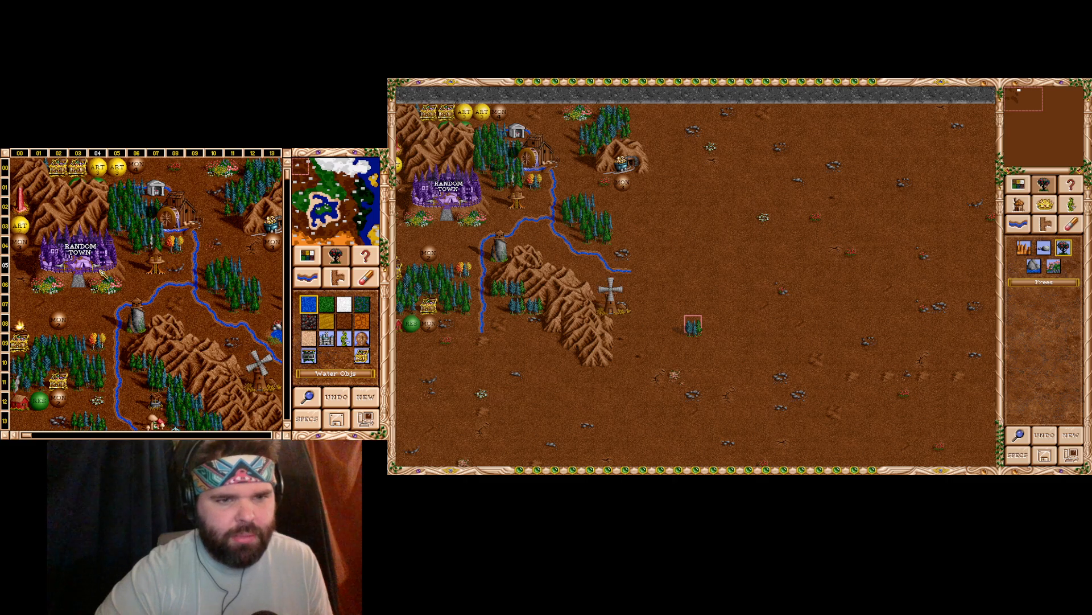
# - Extend the tiny pine clusters as a two-wide diagonal stepping southeast along the mountain range's southwest edge, using the first tiny variant from the tree objects
pyautogui.click(1062, 251)
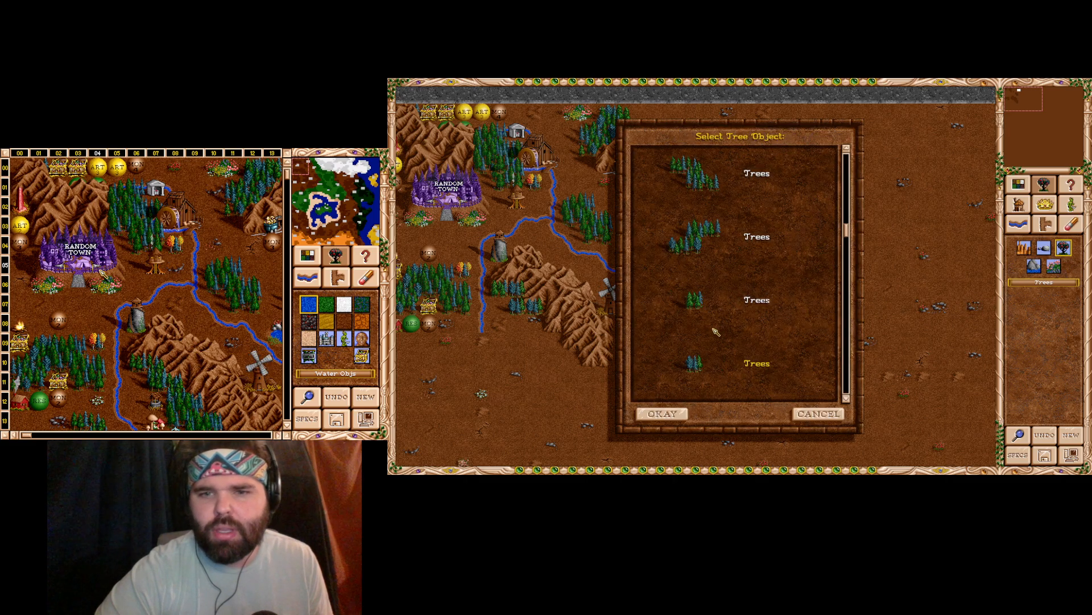
pyautogui.doubleClick(698, 304)
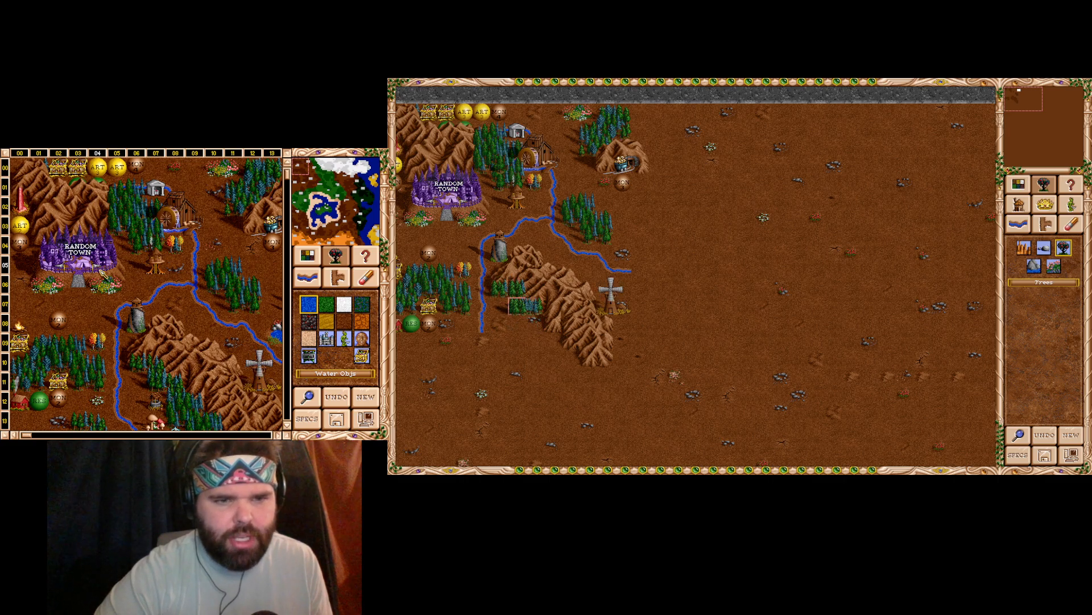
pyautogui.click(517, 306)
pyautogui.click(534, 307)
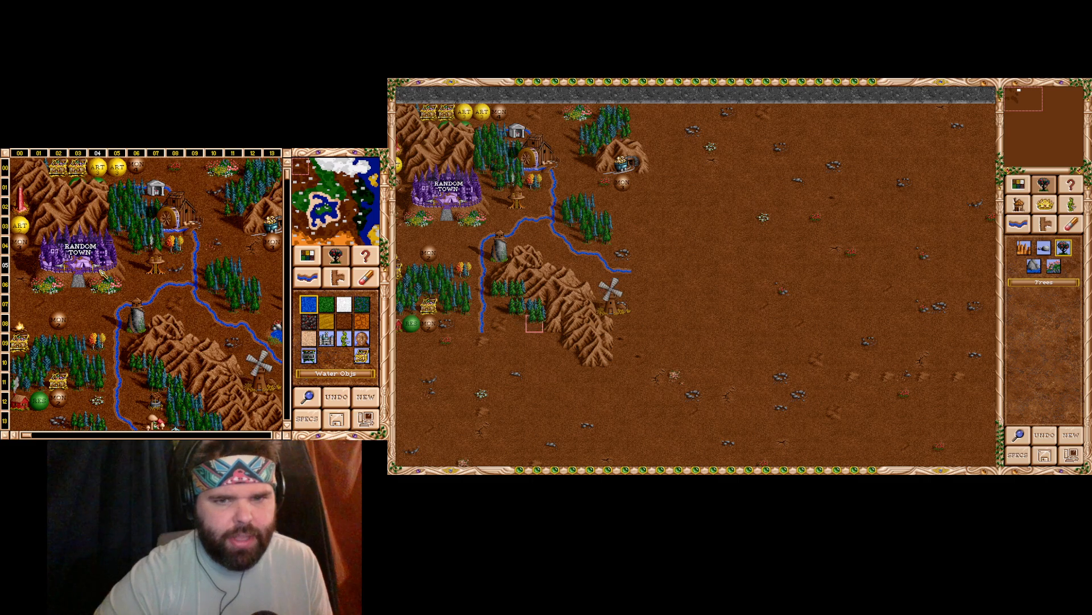
pyautogui.click(517, 306)
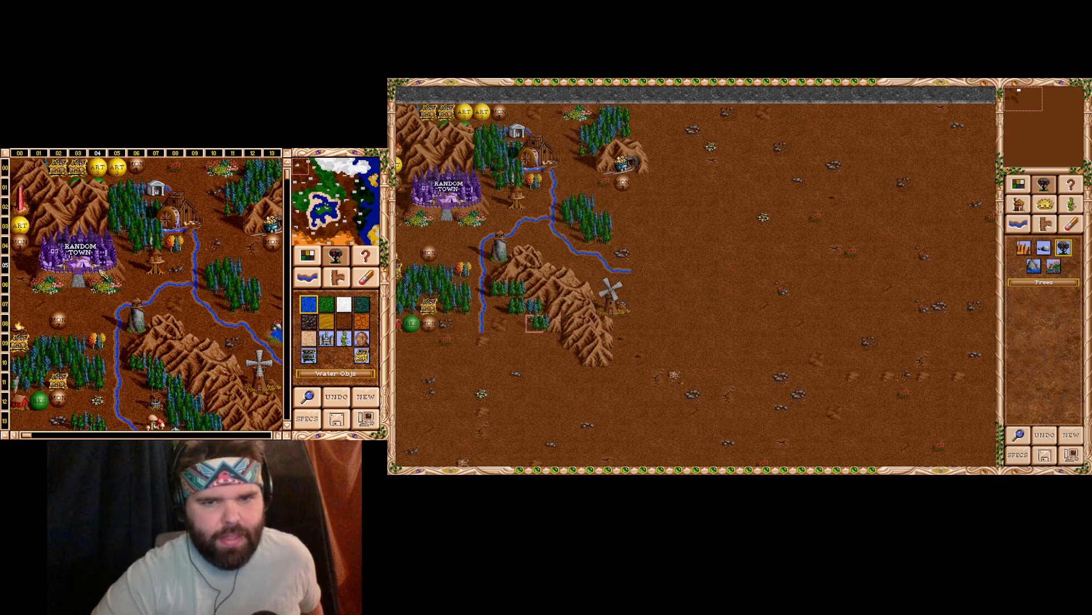
pyautogui.click(534, 323)
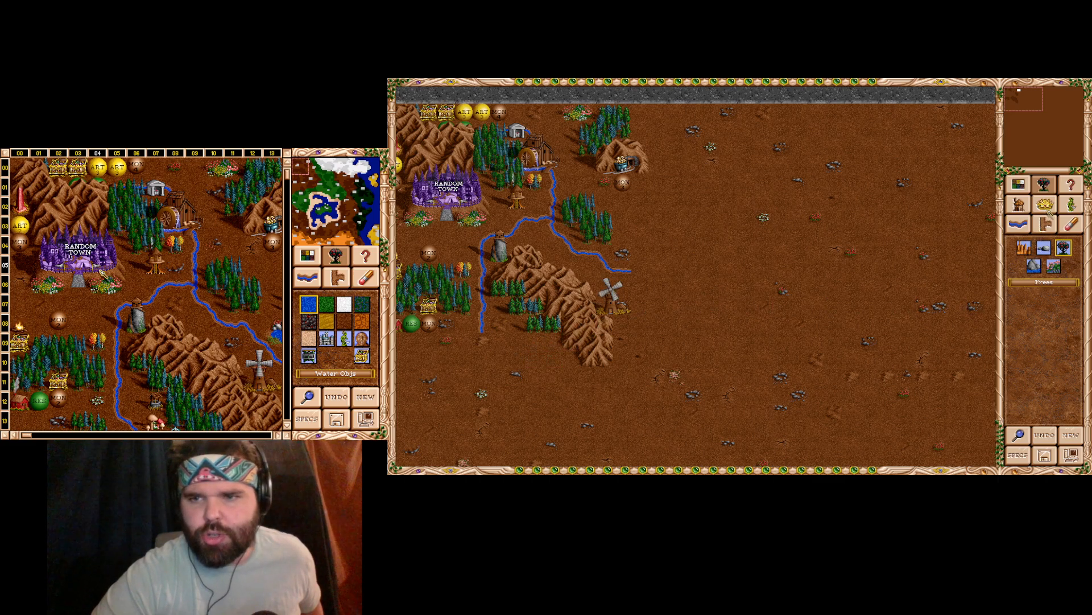
# - Look through the artifact and miscellaneous adventure objects for the next object to copy from the reference map
pyautogui.click(1019, 205)
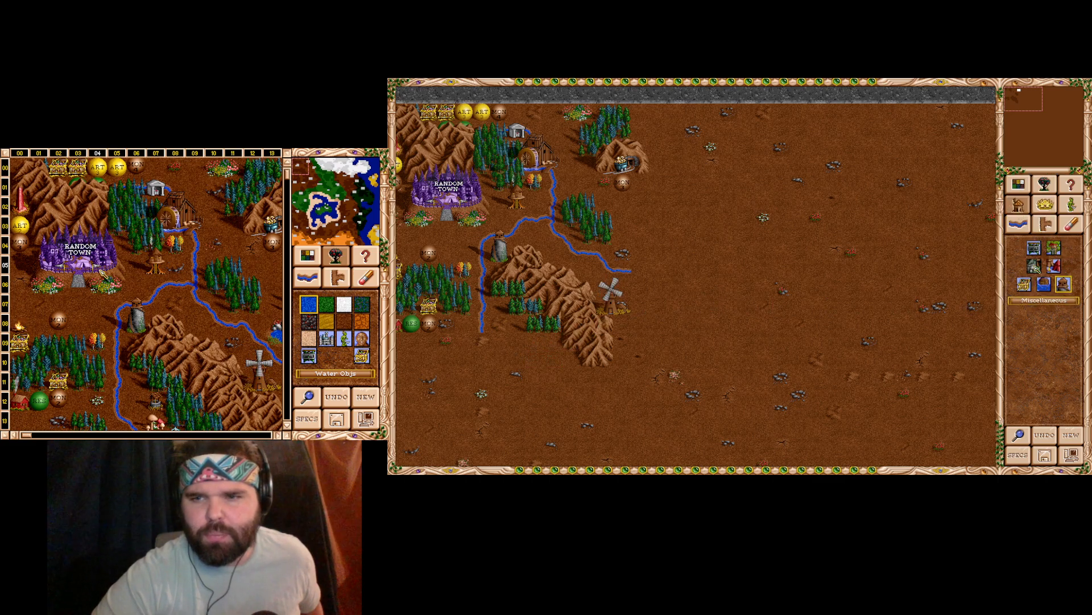
pyautogui.click(1033, 248)
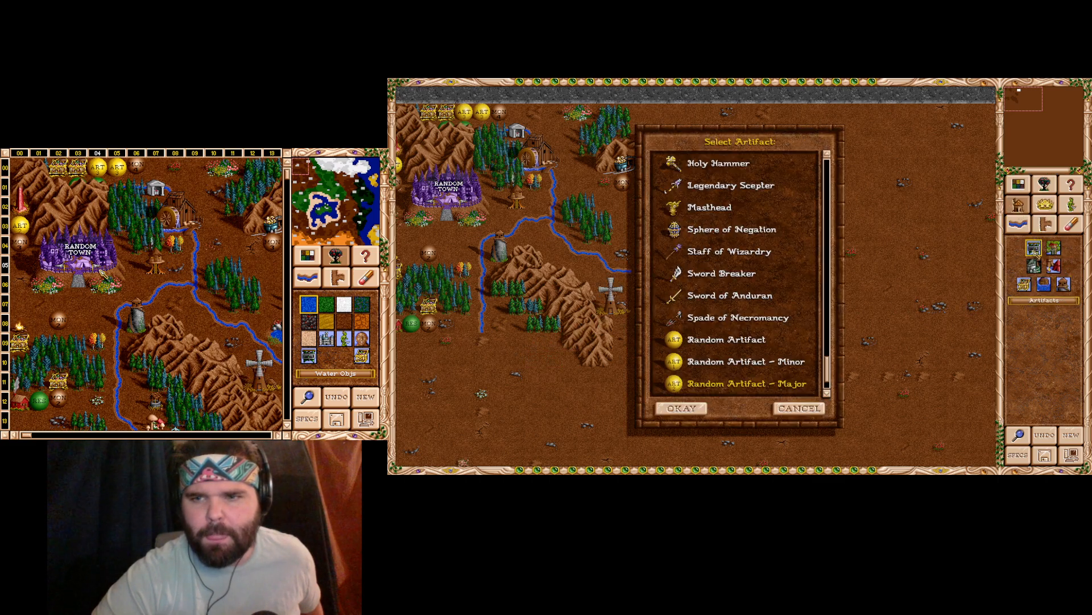
pyautogui.click(799, 408)
pyautogui.click(1071, 205)
pyautogui.click(1054, 214)
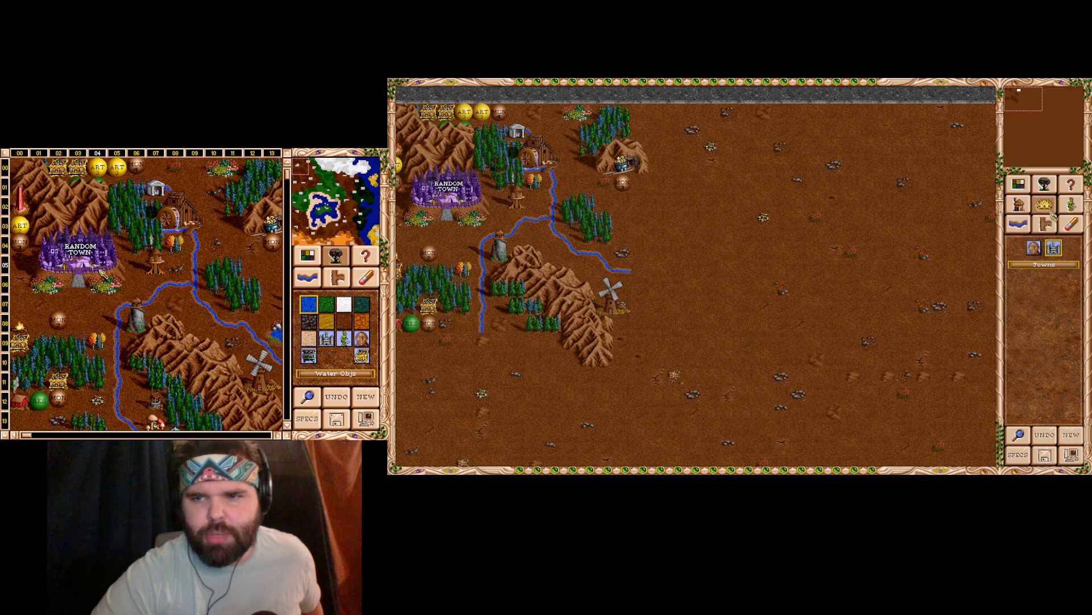
pyautogui.click(1048, 192)
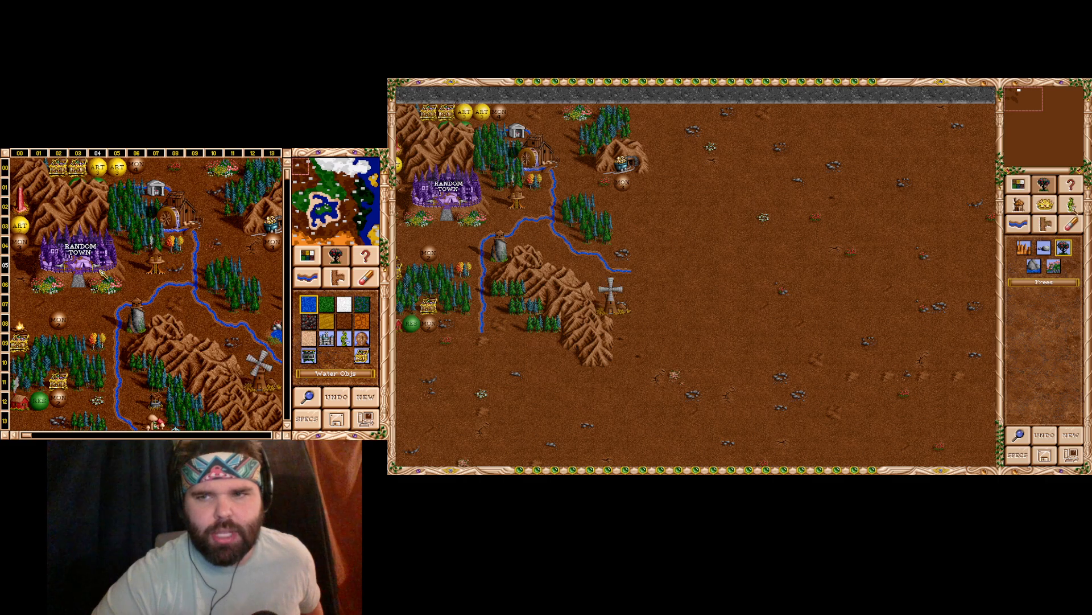
pyautogui.click(1019, 204)
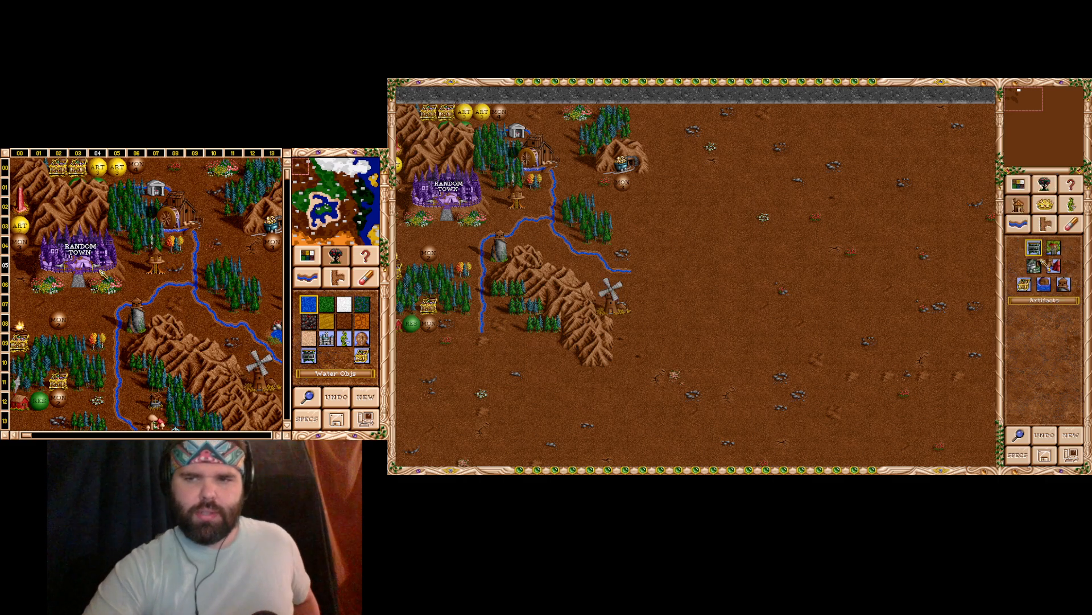
pyautogui.click(1063, 284)
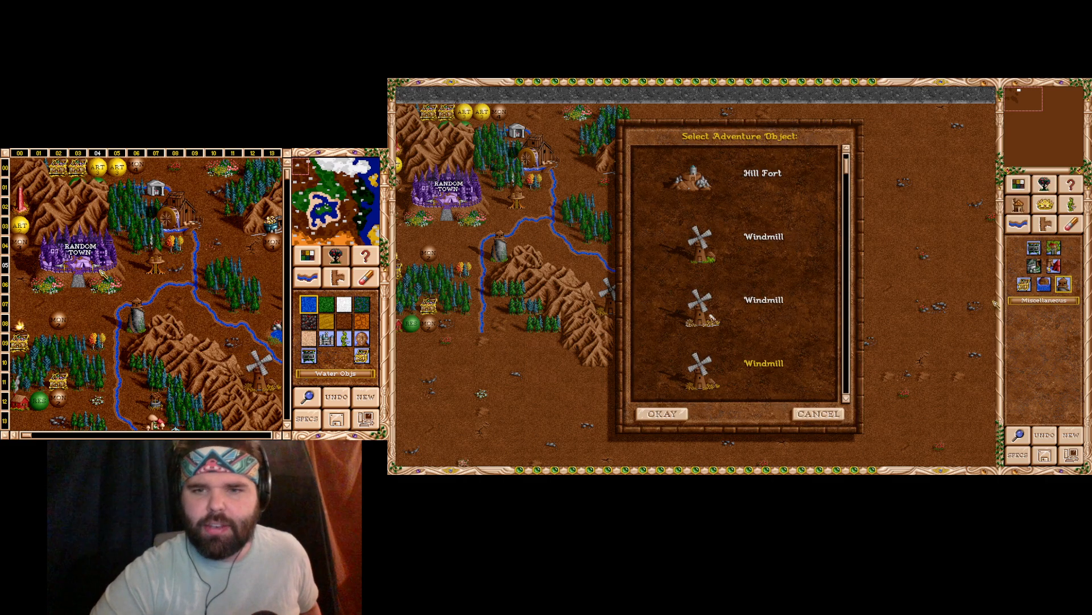
# - Look through the miscellaneous adventure objects and the dwellings for the next object shown in the reference map
pyautogui.scroll(-3, 761, 287)
pyautogui.scroll(-7, 761, 287)
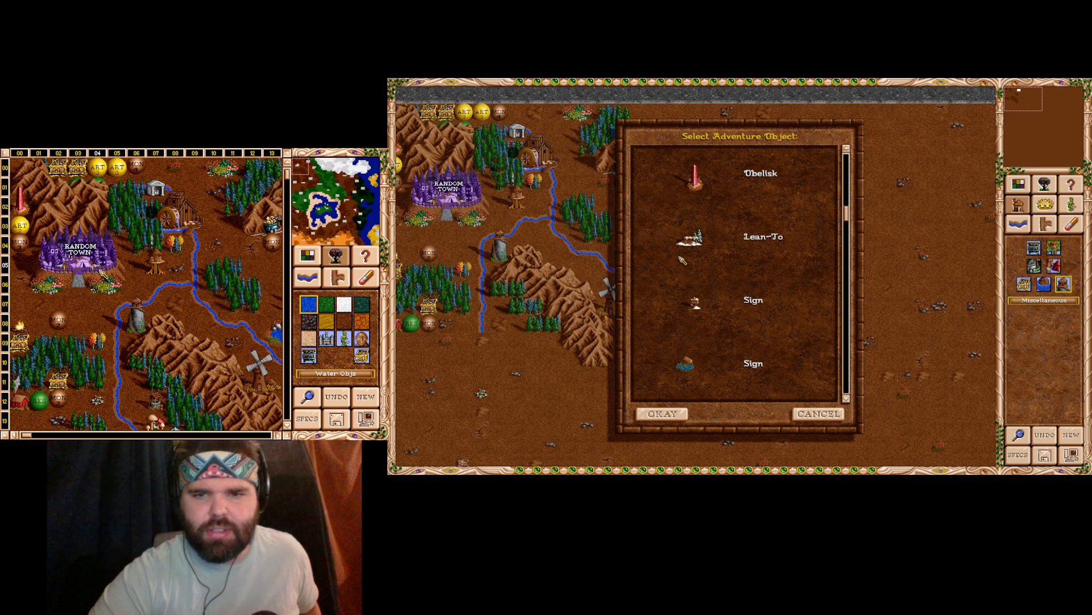
pyautogui.scroll(-10, 738, 272)
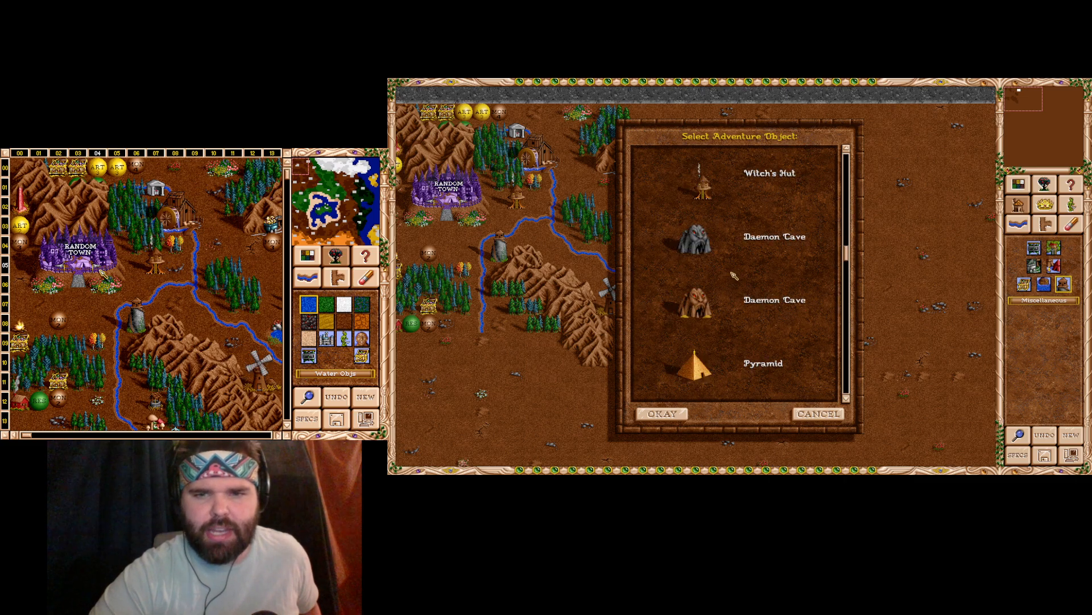
pyautogui.scroll(-3, 738, 272)
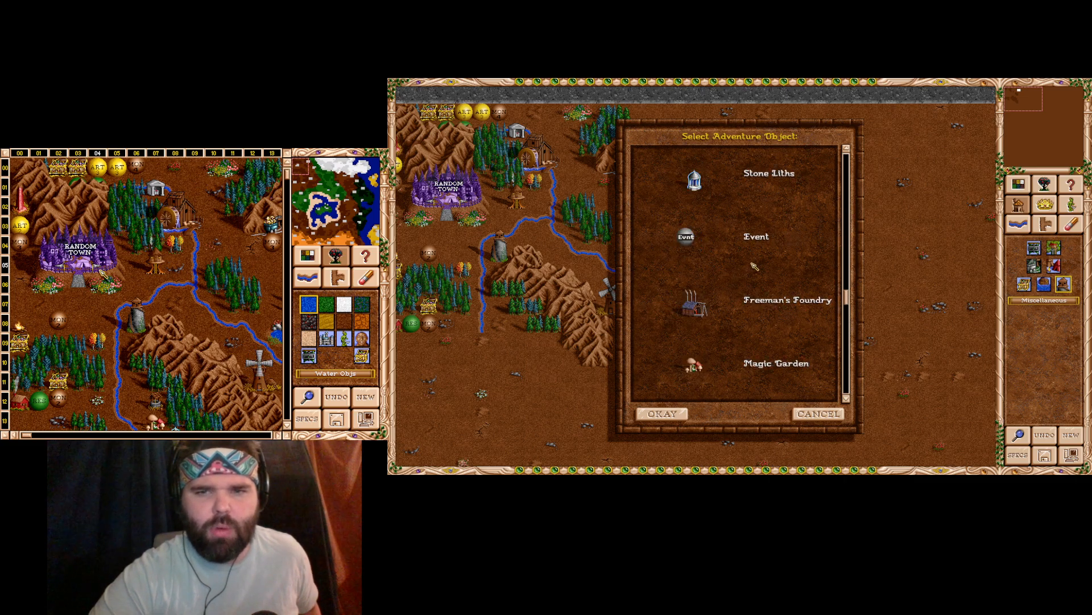
pyautogui.scroll(-8, 754, 267)
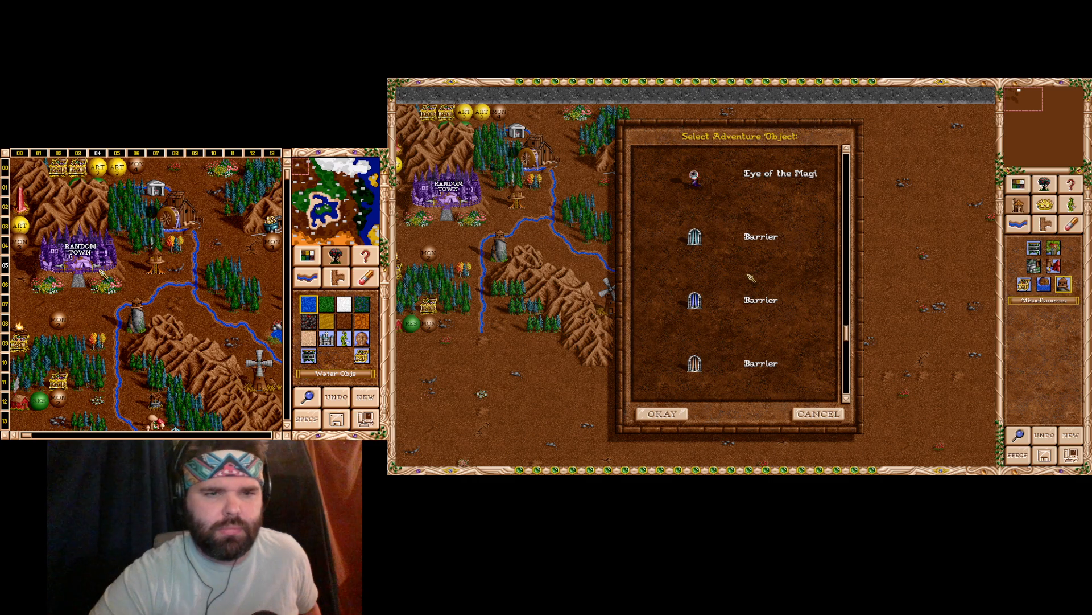
pyautogui.scroll(5, 796, 398)
pyautogui.click(817, 414)
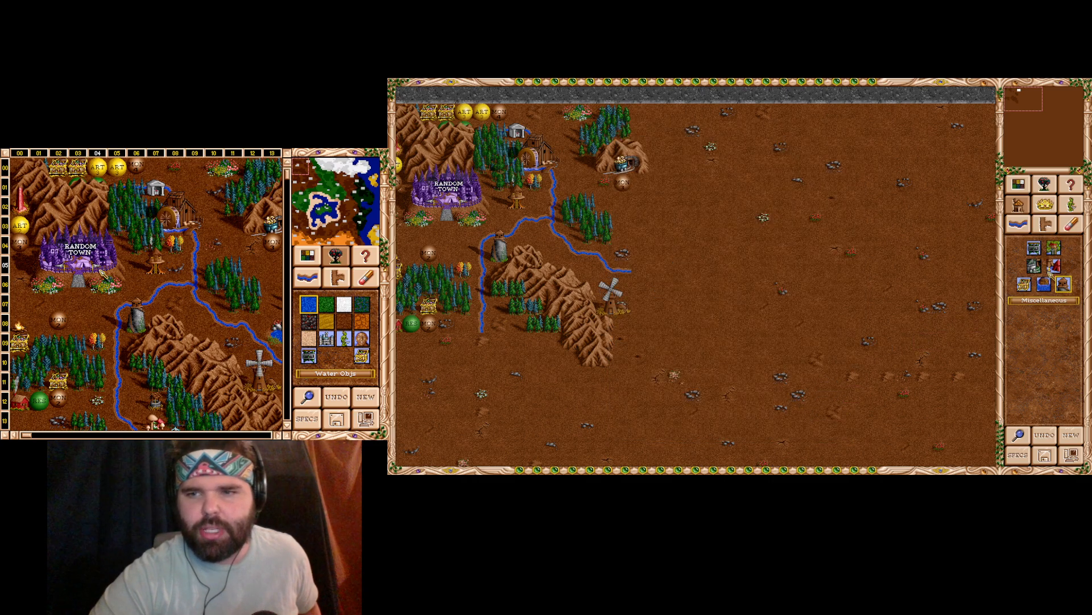
pyautogui.click(1054, 247)
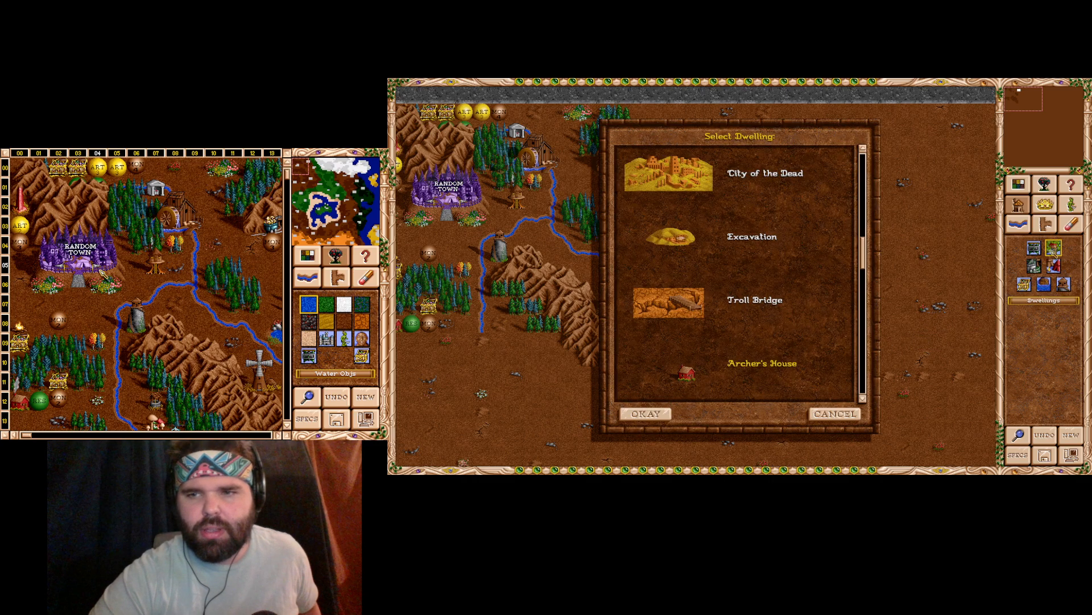
pyautogui.scroll(-6, 761, 277)
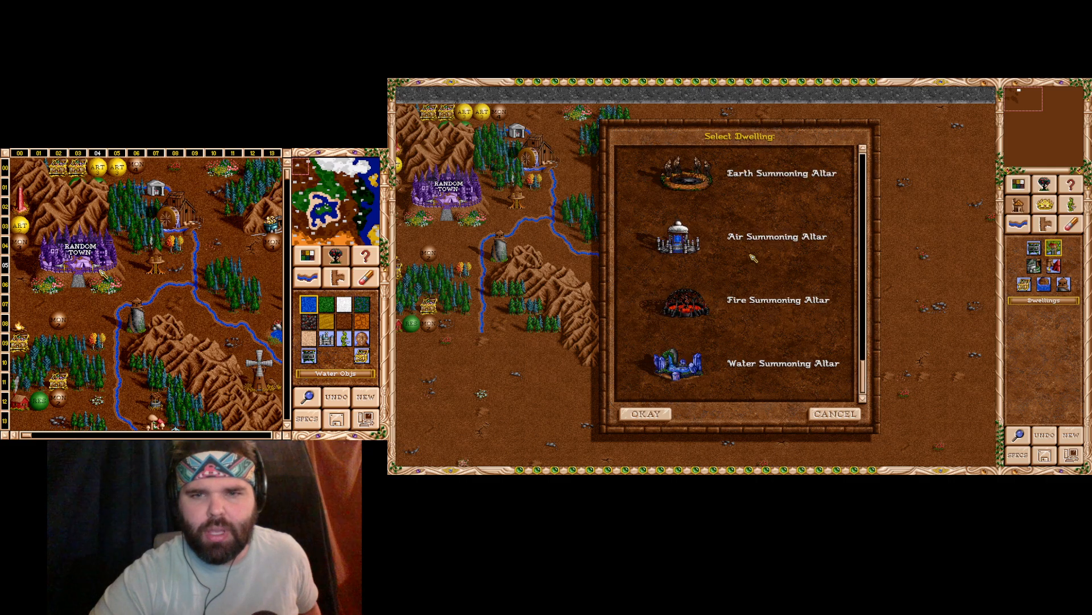
pyautogui.scroll(6, 757, 257)
pyautogui.scroll(8, 757, 256)
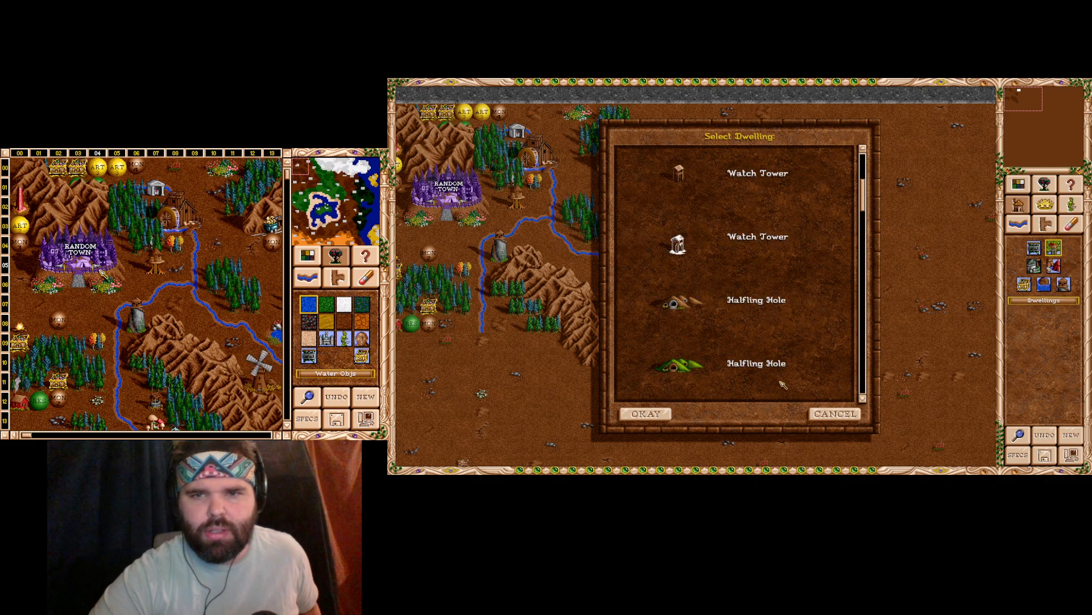
pyautogui.scroll(3, 832, 364)
pyautogui.click(834, 414)
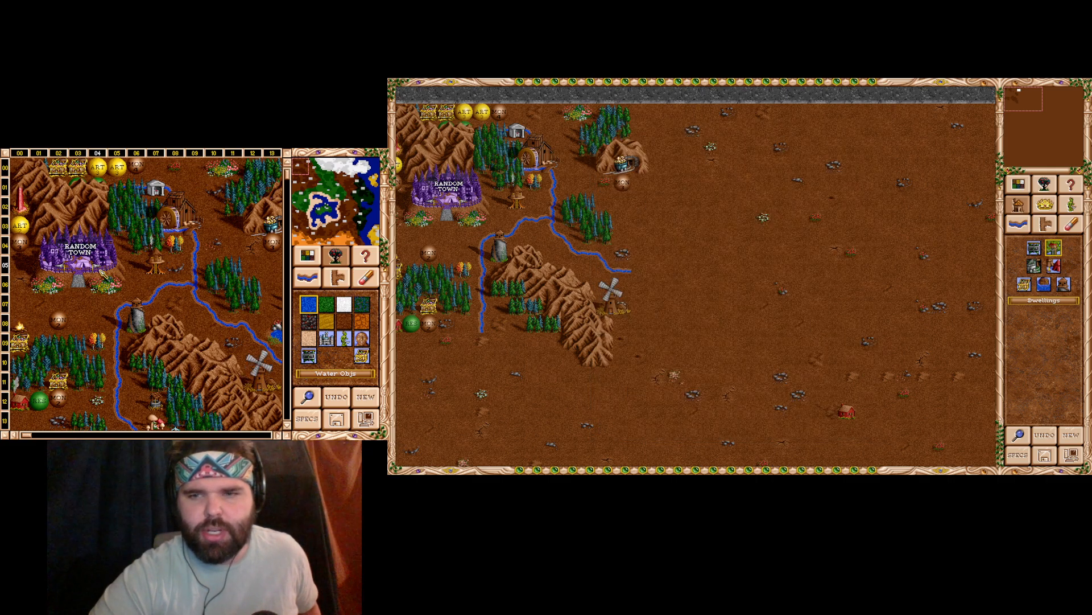
# - Place the second Magic Well variant beside the small trees on the western slope of the mountain ridge
pyautogui.click(1053, 266)
pyautogui.scroll(4, 663, 226)
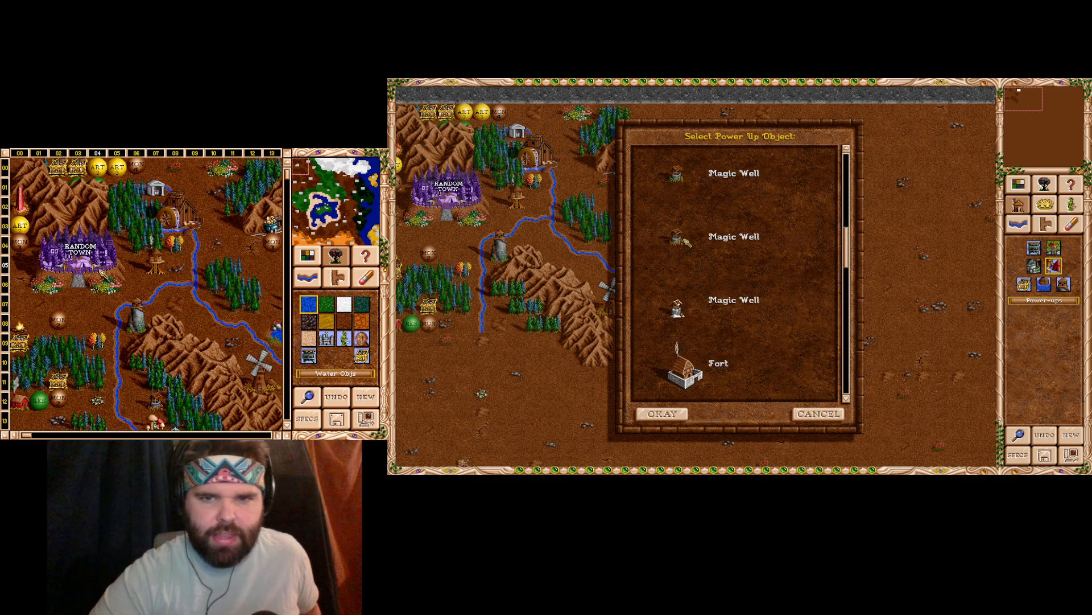
pyautogui.doubleClick(677, 239)
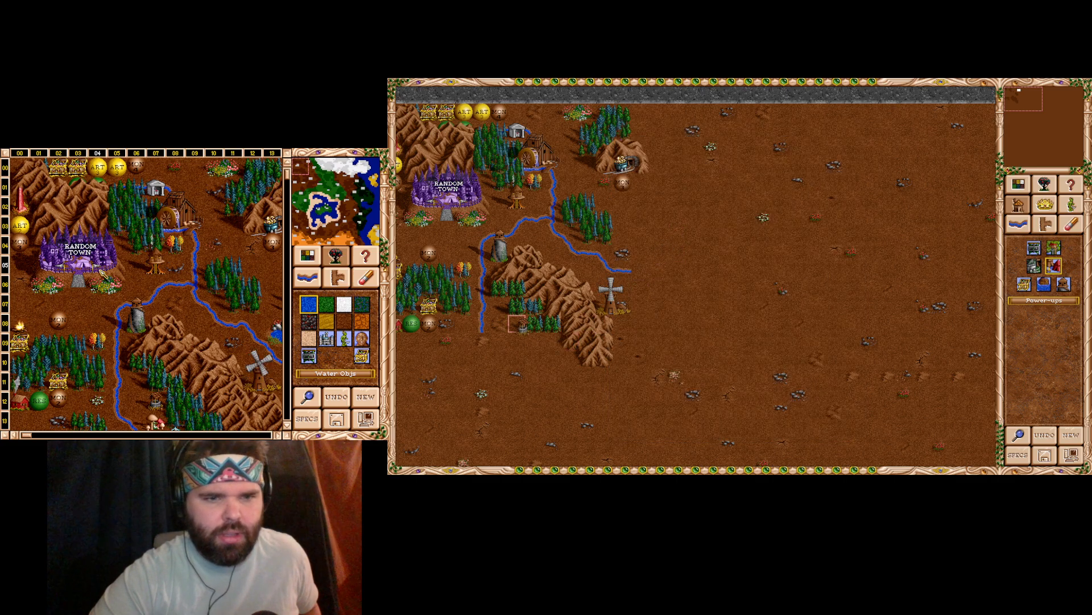
pyautogui.click(517, 324)
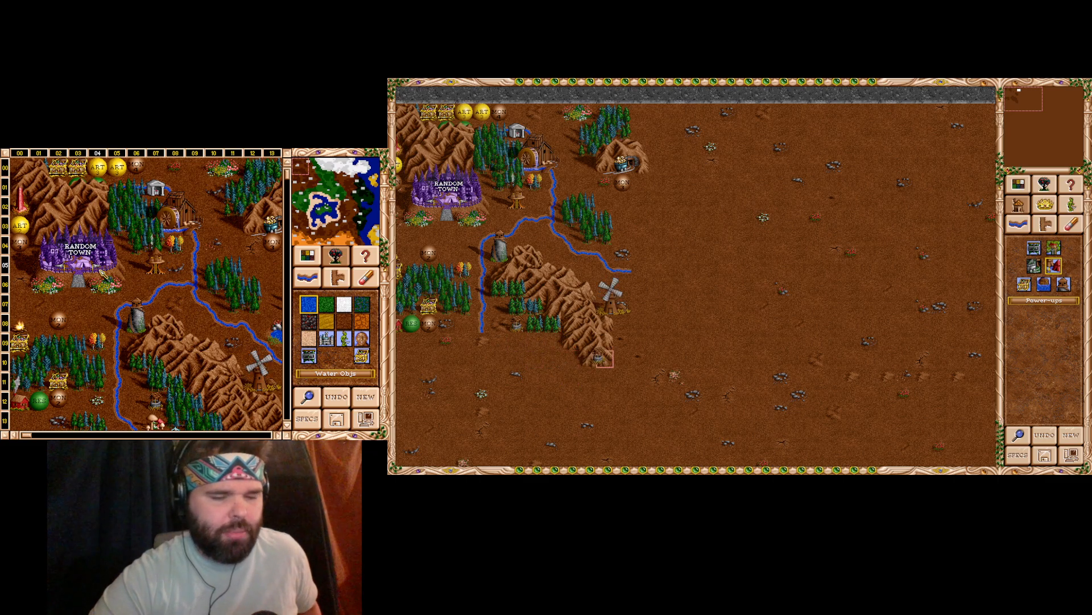
# - Check the power-up objects for the mushroom patch shown in the reference map, then leave without choosing one
pyautogui.click(1054, 266)
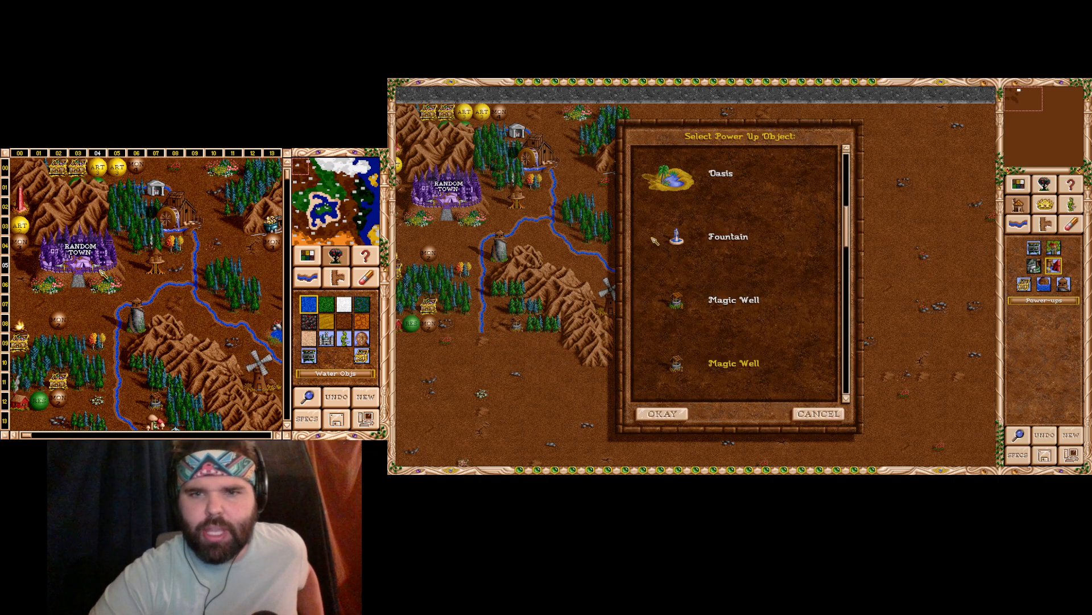
pyautogui.scroll(3, 695, 242)
pyautogui.scroll(2, 695, 242)
pyautogui.scroll(-7, 695, 242)
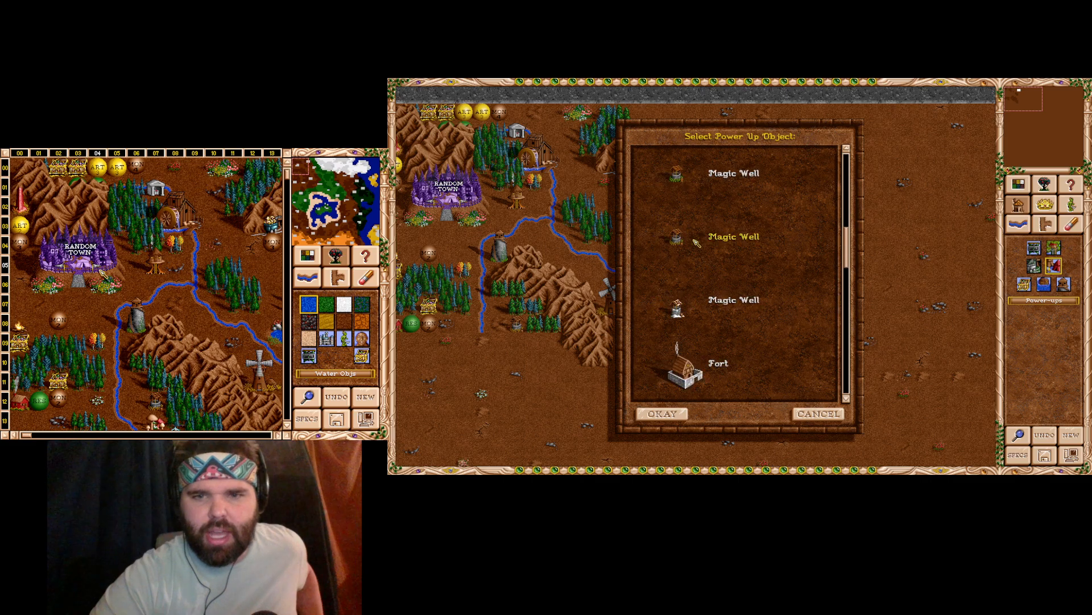
pyautogui.scroll(-11, 696, 243)
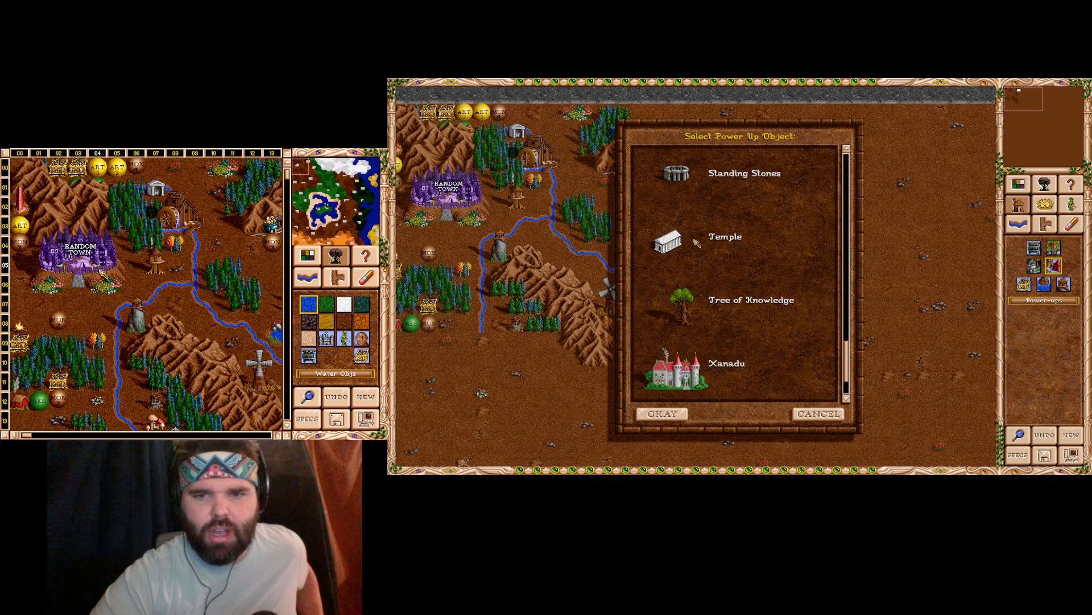
pyautogui.click(830, 412)
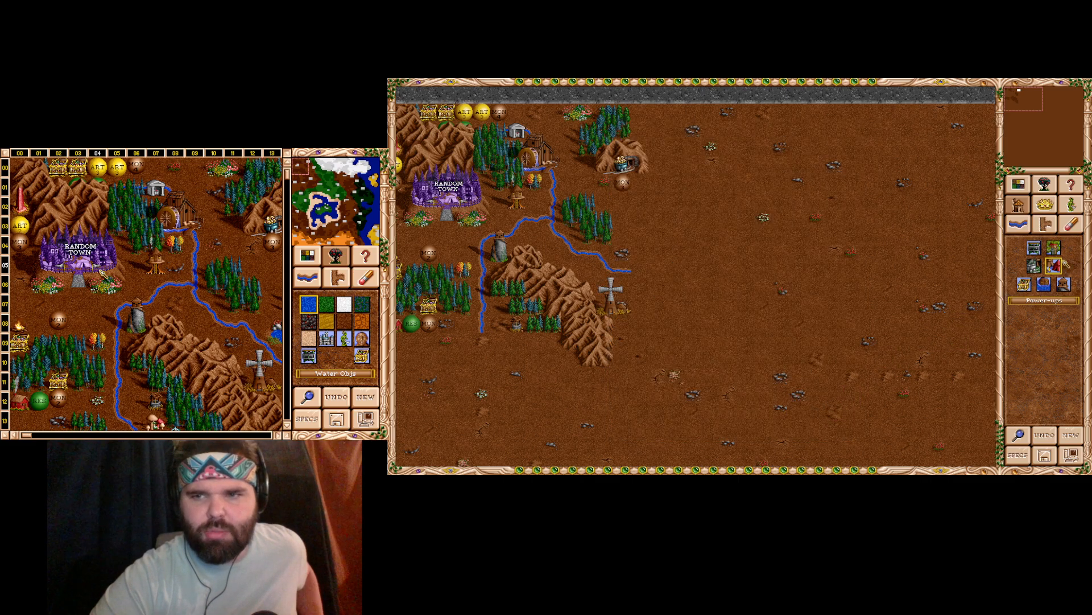
# - Place a Magic Garden just south of the well, at the western foot of the mountain ridge
pyautogui.click(1063, 283)
pyautogui.scroll(-6, 776, 292)
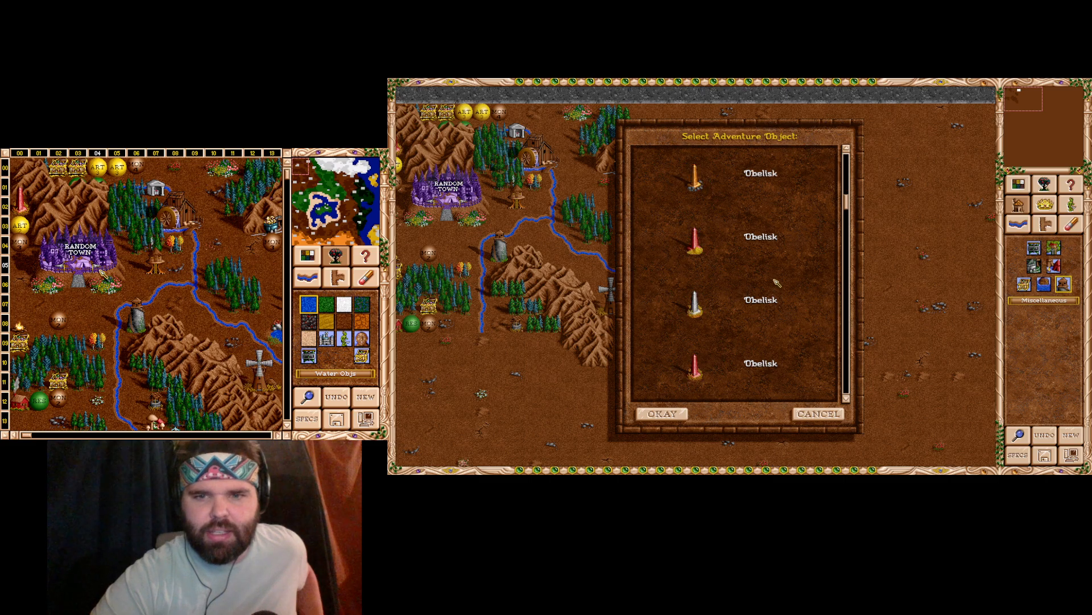
pyautogui.scroll(-6, 781, 282)
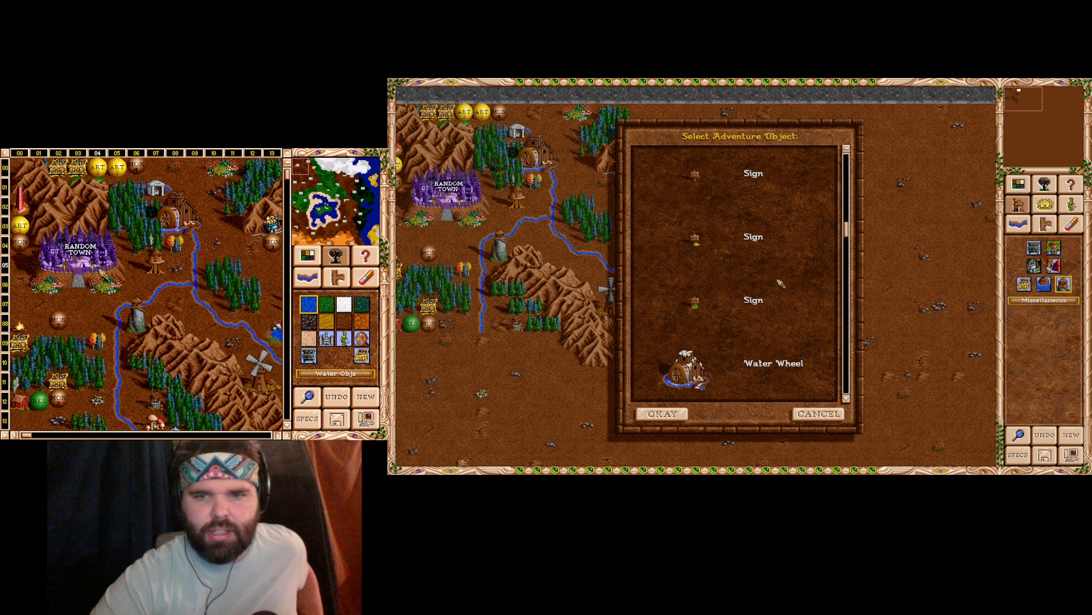
pyautogui.scroll(-9, 780, 283)
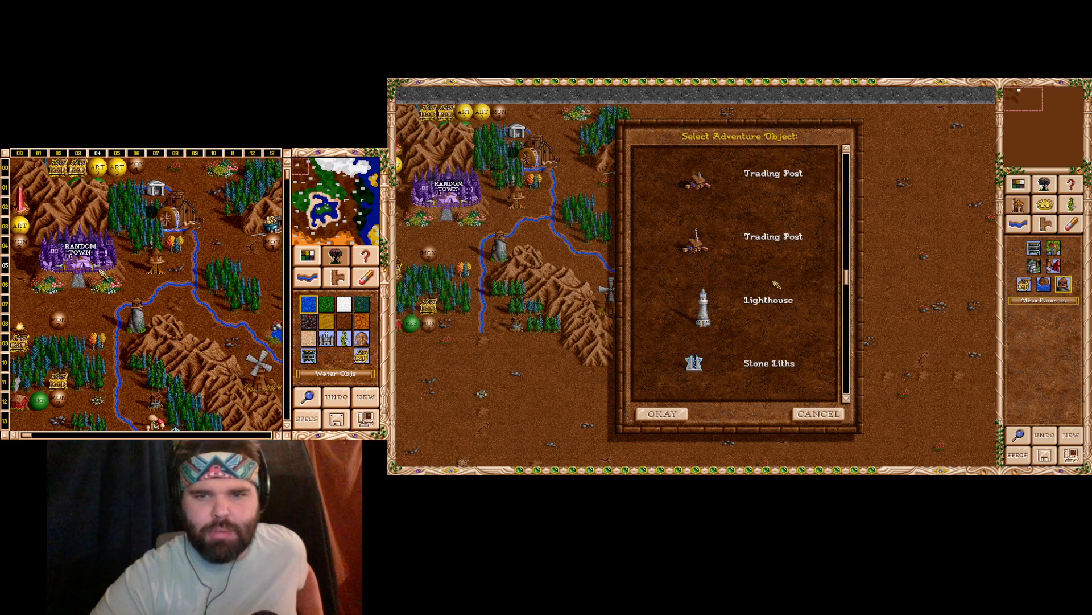
pyautogui.scroll(-3, 777, 285)
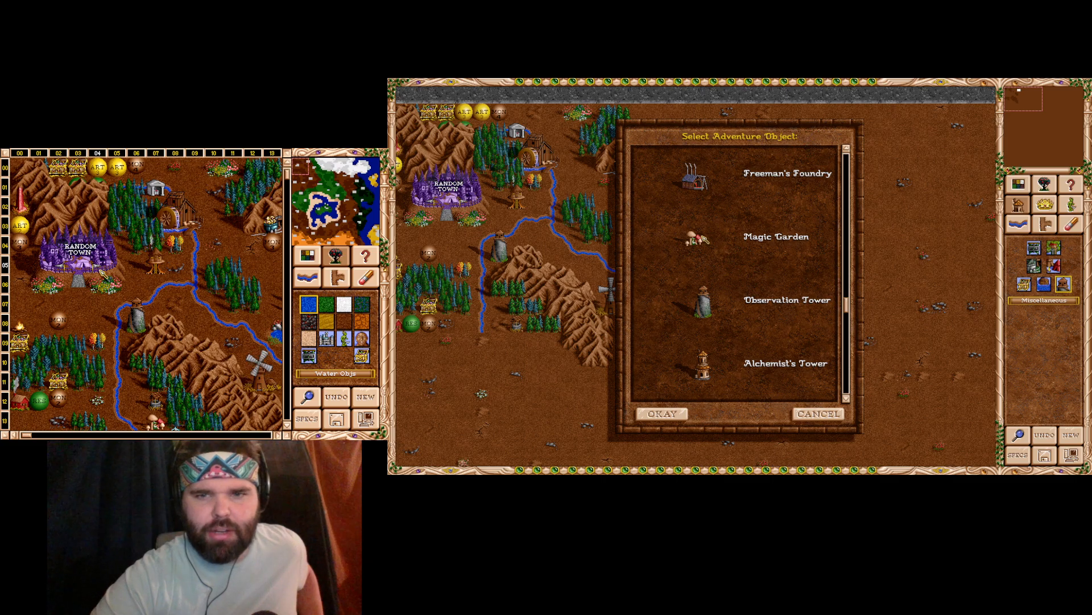
pyautogui.doubleClick(694, 236)
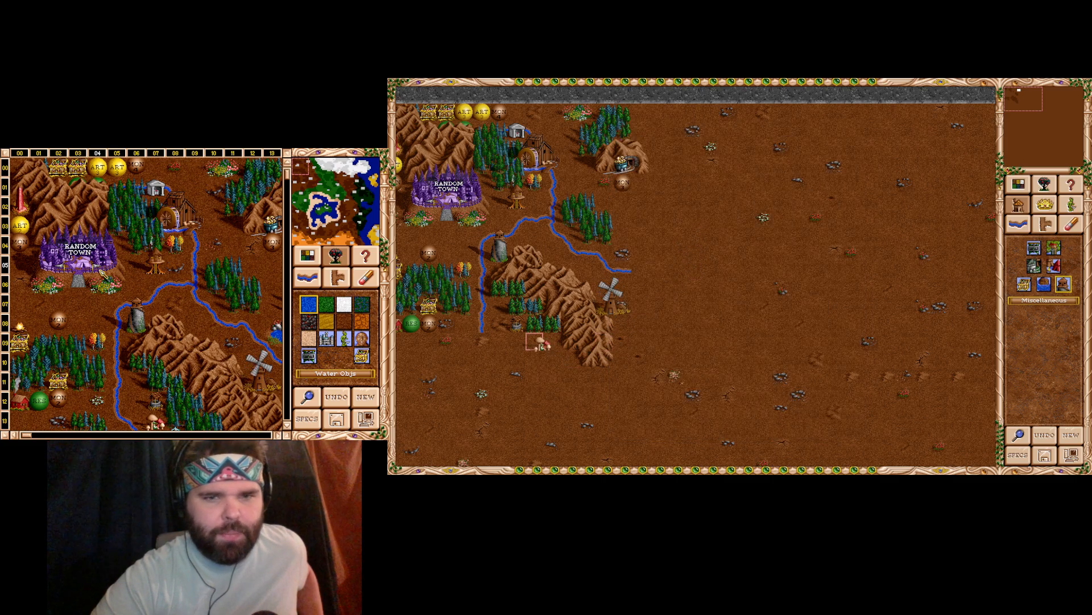
pyautogui.click(516, 343)
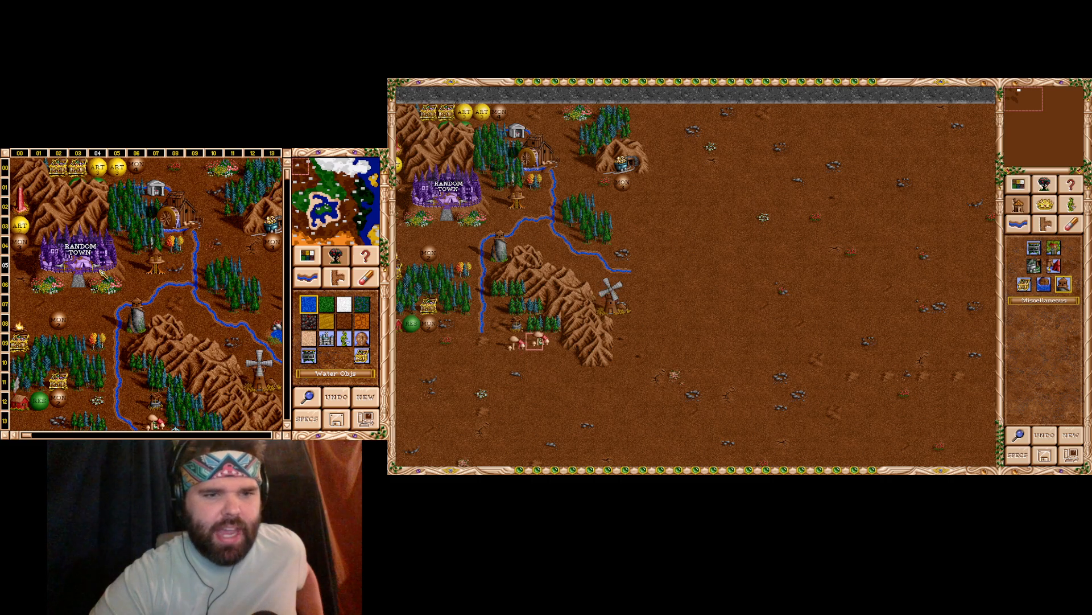
# - Place a diagonal cluster of blue-green trees just east of the Magic Garden, along the ridge's western slope
pyautogui.click(1040, 187)
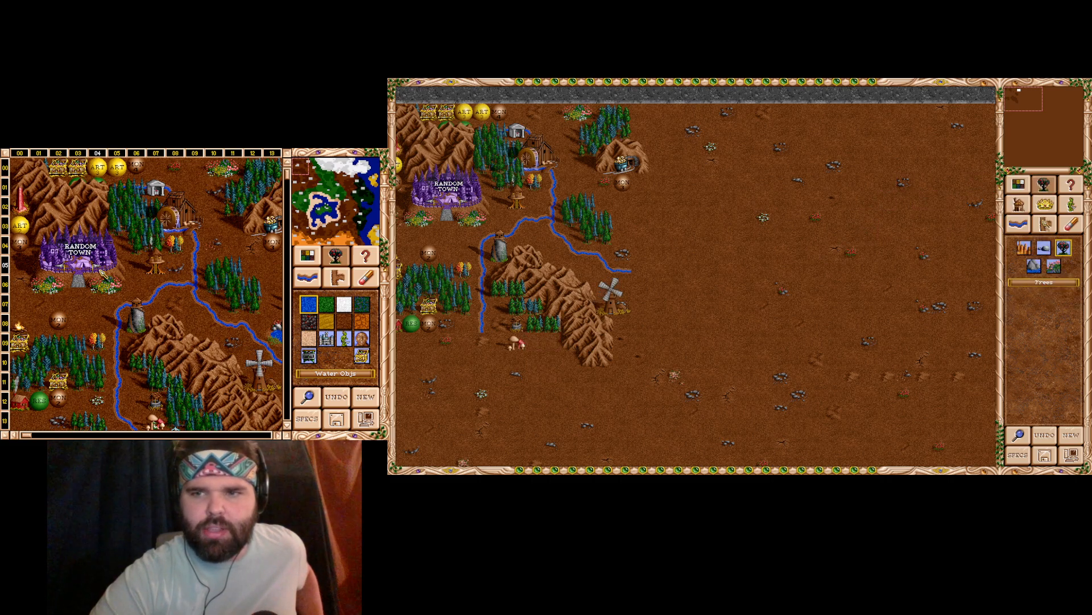
pyautogui.click(1066, 248)
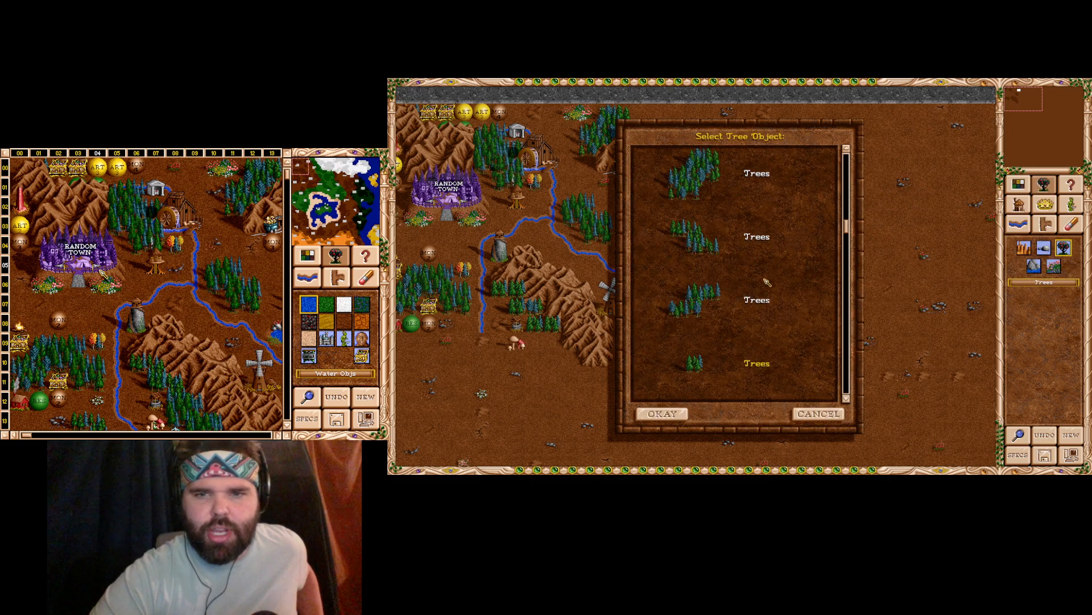
pyautogui.doubleClick(700, 249)
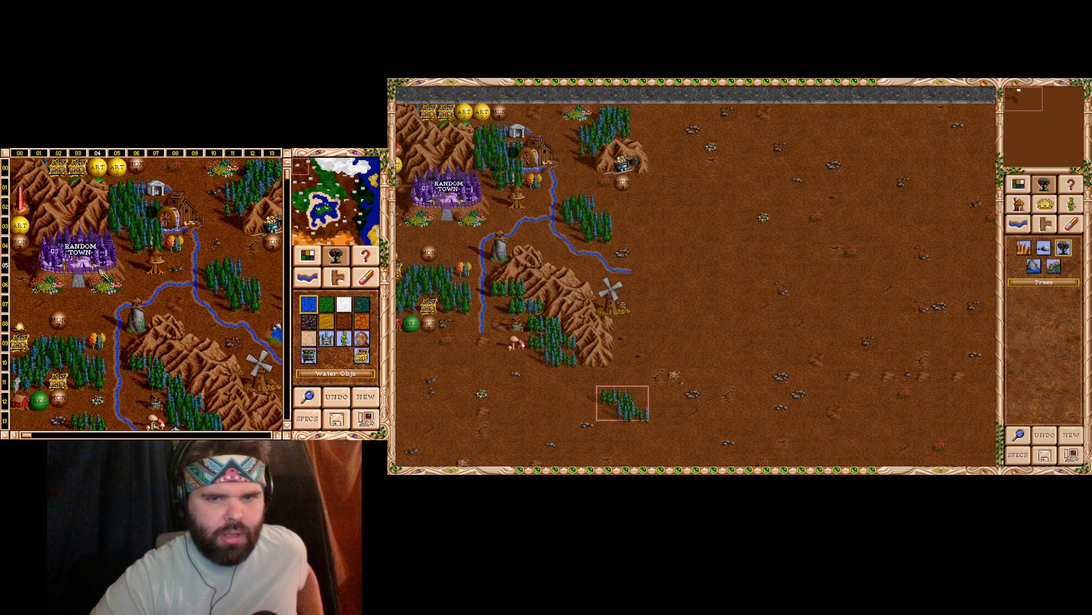
pyautogui.click(551, 344)
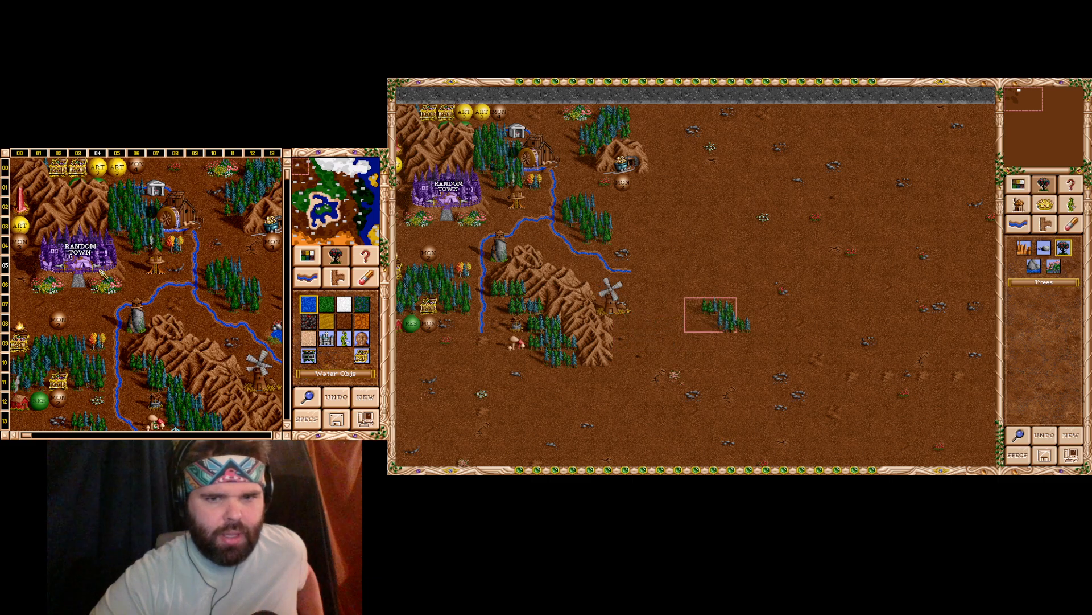
# - Fill out the forest along the ridge's southwestern slope with more blue-green trees
pyautogui.click(1063, 248)
pyautogui.scroll(-3, 715, 258)
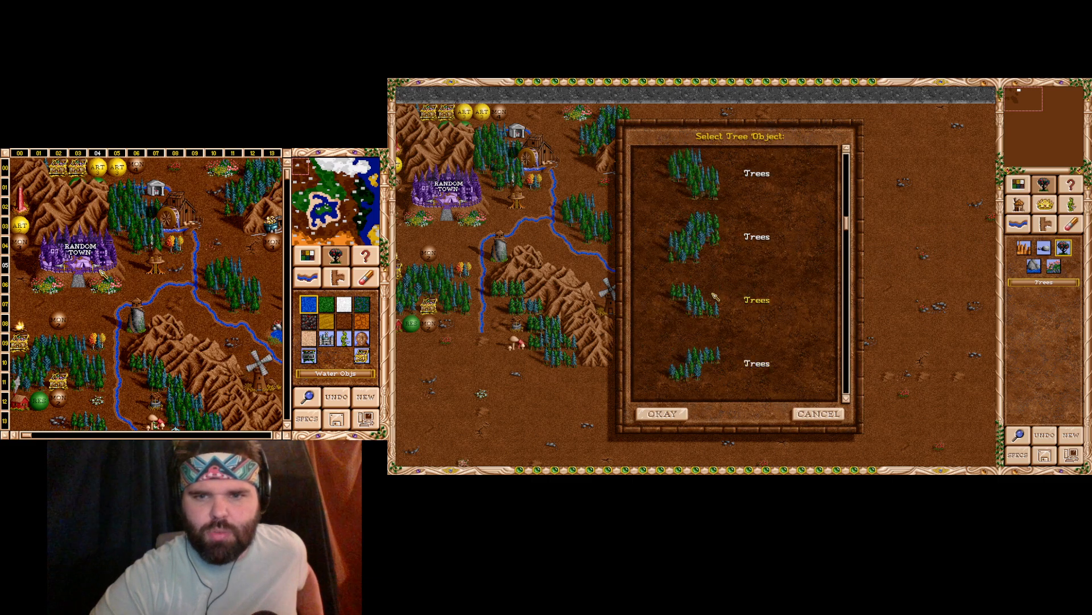
pyautogui.doubleClick(695, 245)
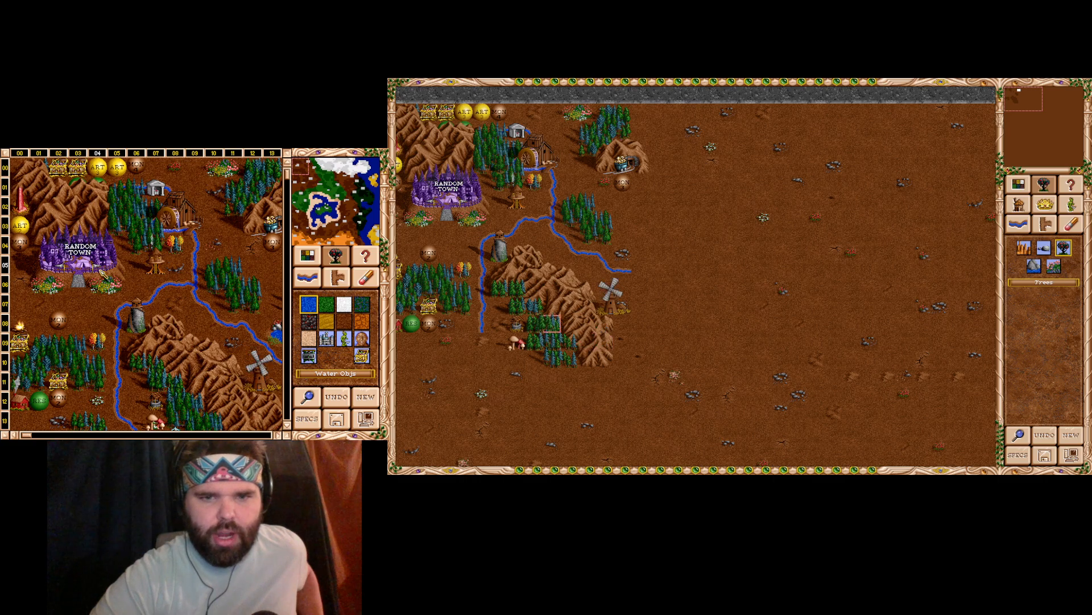
pyautogui.click(587, 376)
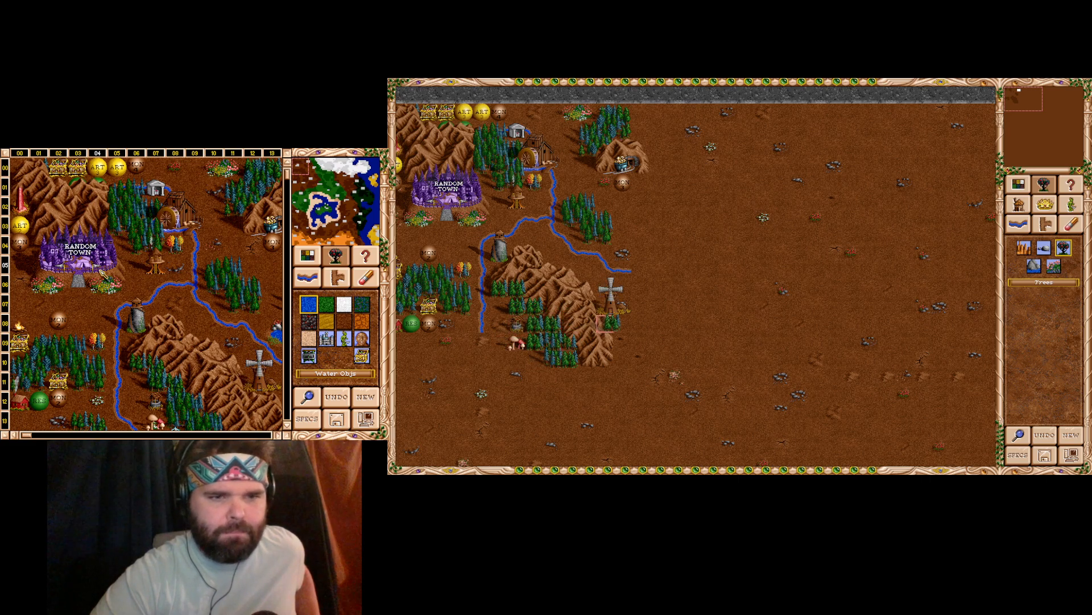
# - Extend the stream south and around beneath the Magic Garden, following its course in the reference map
pyautogui.click(1018, 224)
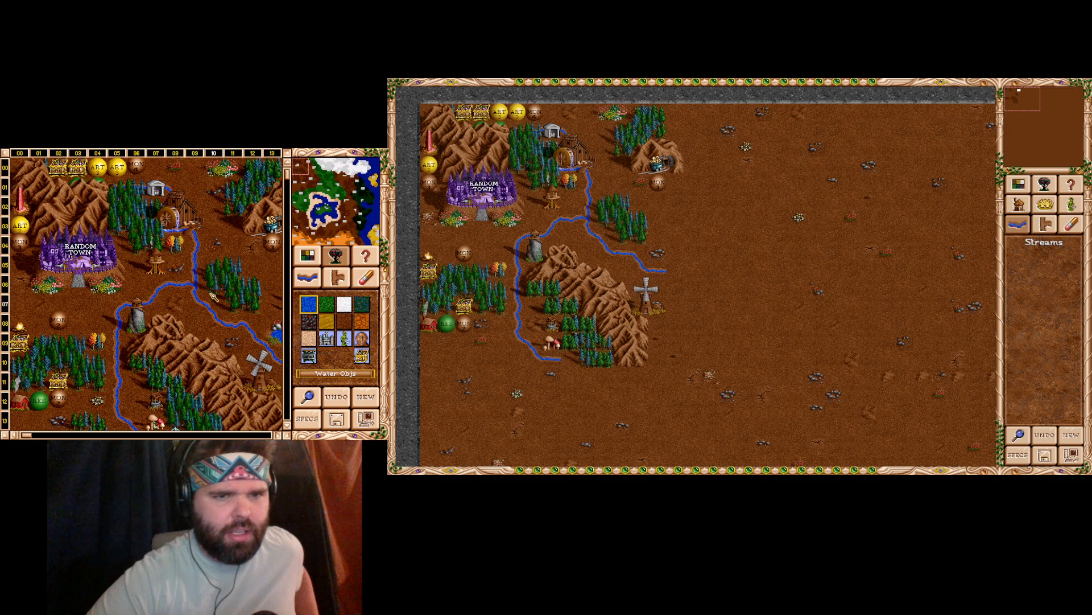
pyautogui.moveTo(306, 171); pyautogui.dragTo(296, 172)
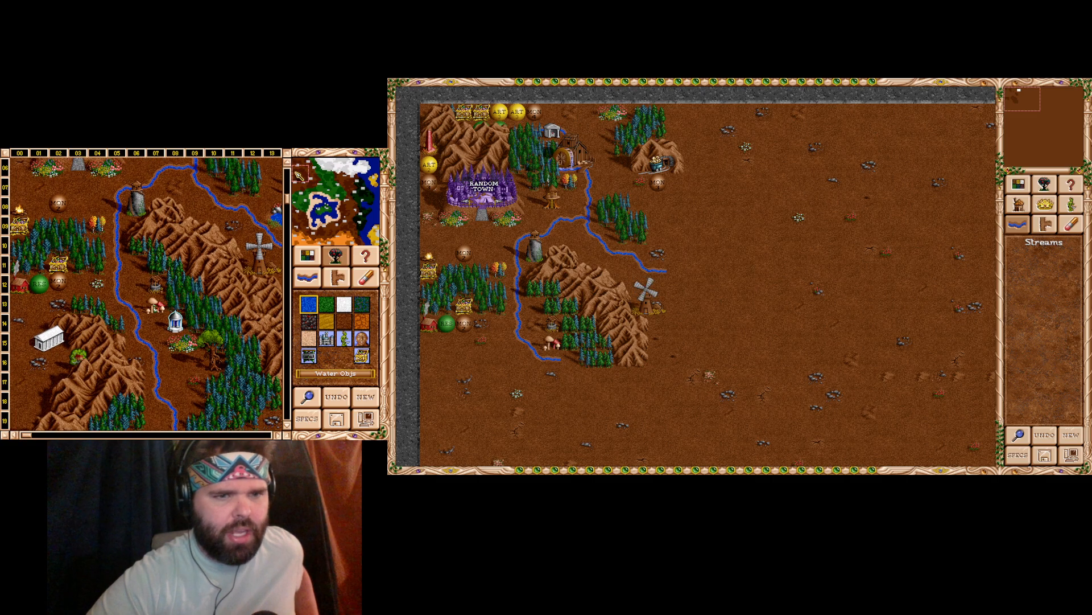
pyautogui.moveTo(299, 176)
pyautogui.mouseDown()
pyautogui.moveTo(290, 168)
pyautogui.moveTo(308, 163)
pyautogui.moveTo(297, 166)
pyautogui.moveTo(308, 177)
pyautogui.moveTo(294, 164)
pyautogui.mouseUp()
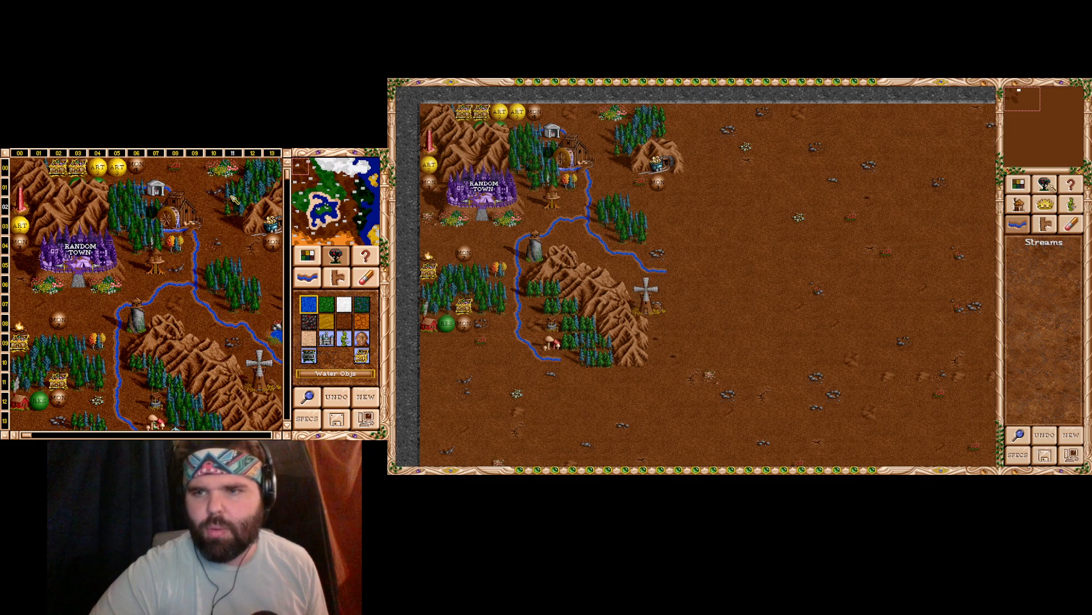
# - Place a diagonal cluster of blue-green trees west of the stream's southern bend, south of the existing forest
pyautogui.click(1045, 183)
pyautogui.click(1064, 248)
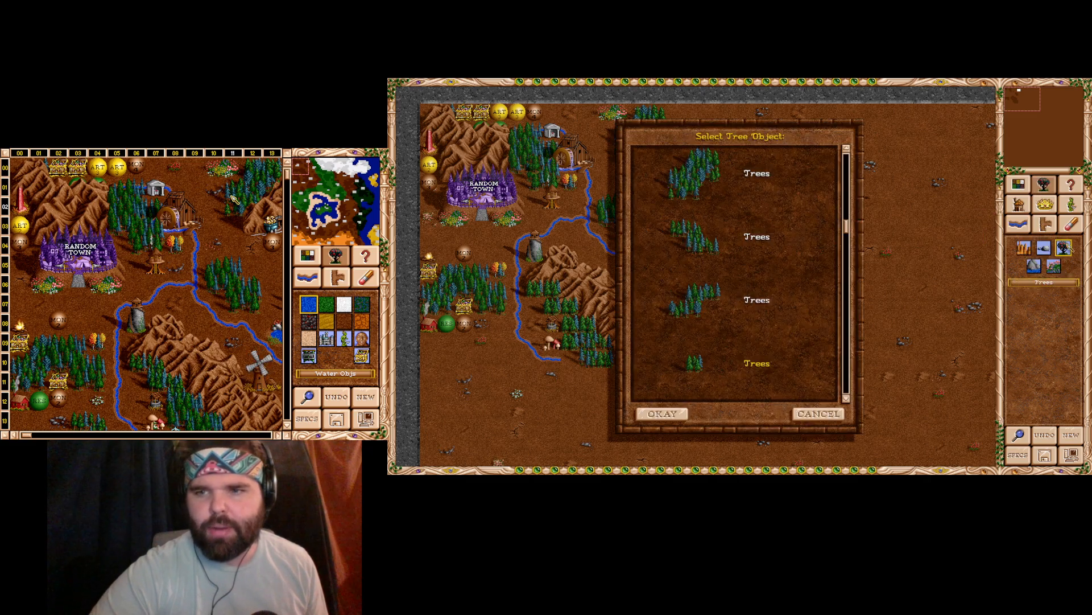
pyautogui.doubleClick(708, 250)
pyautogui.click(555, 441)
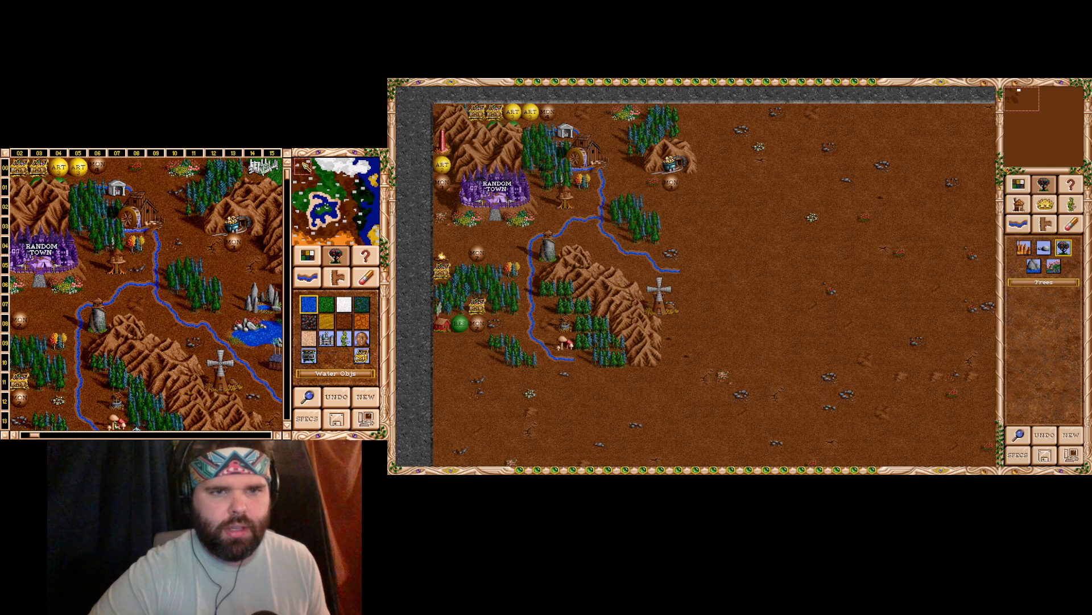
pyautogui.moveTo(298, 164); pyautogui.dragTo(315, 165)
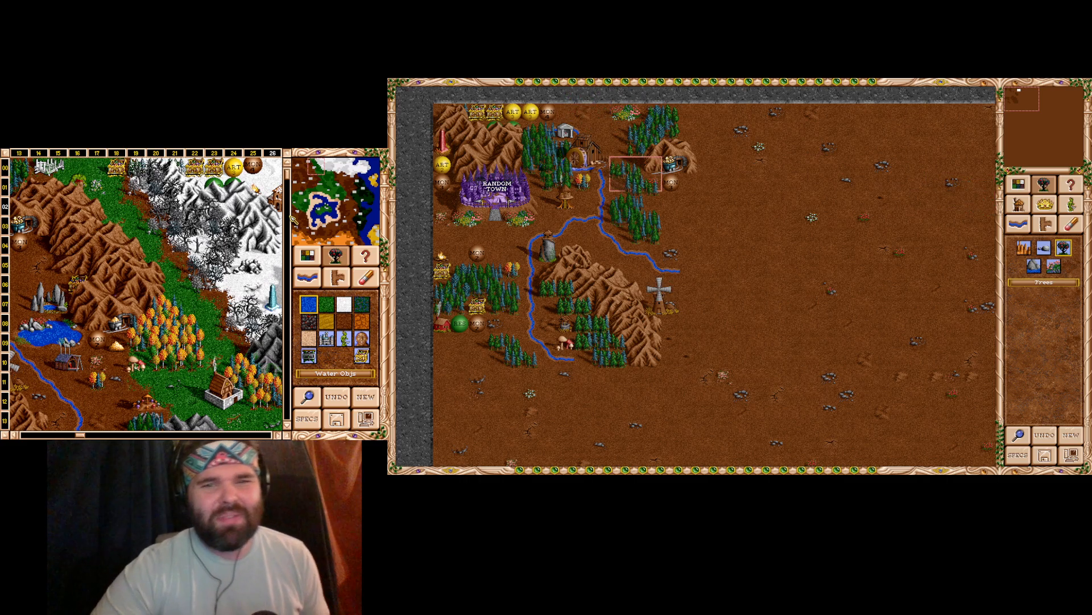
# - Try a low brown mountain range sloping southeast beside the mine east of the northern trees, and erase it
pyautogui.click(689, 261)
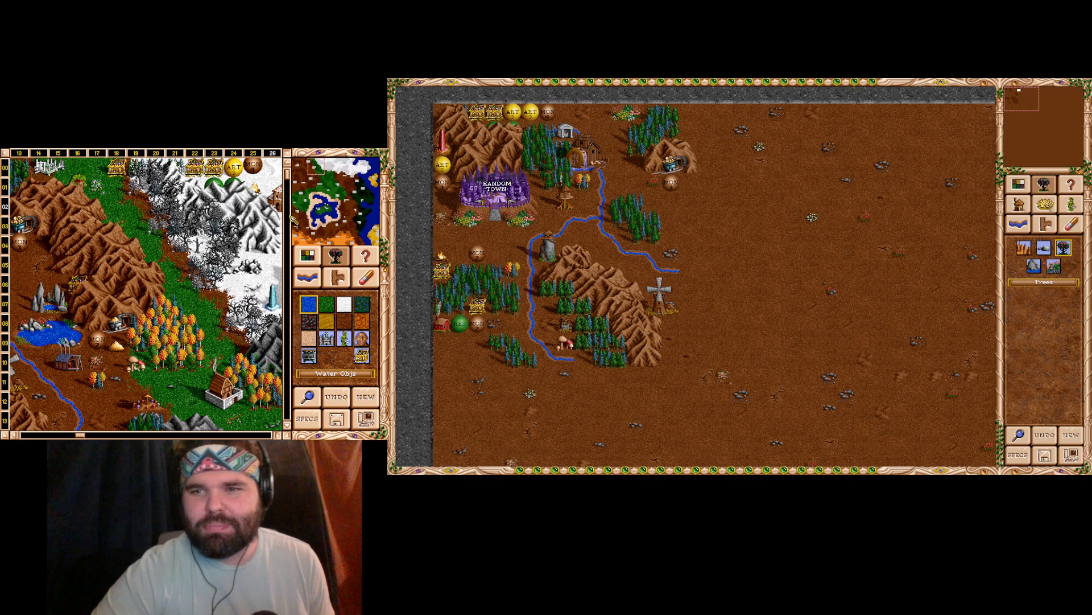
pyautogui.click(1024, 249)
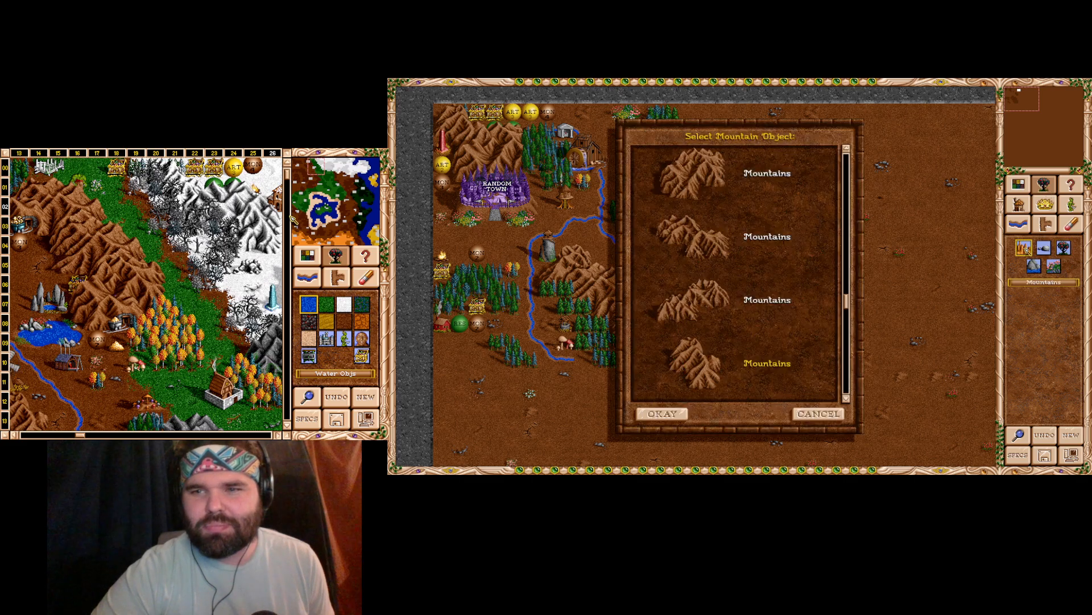
pyautogui.doubleClick(702, 250)
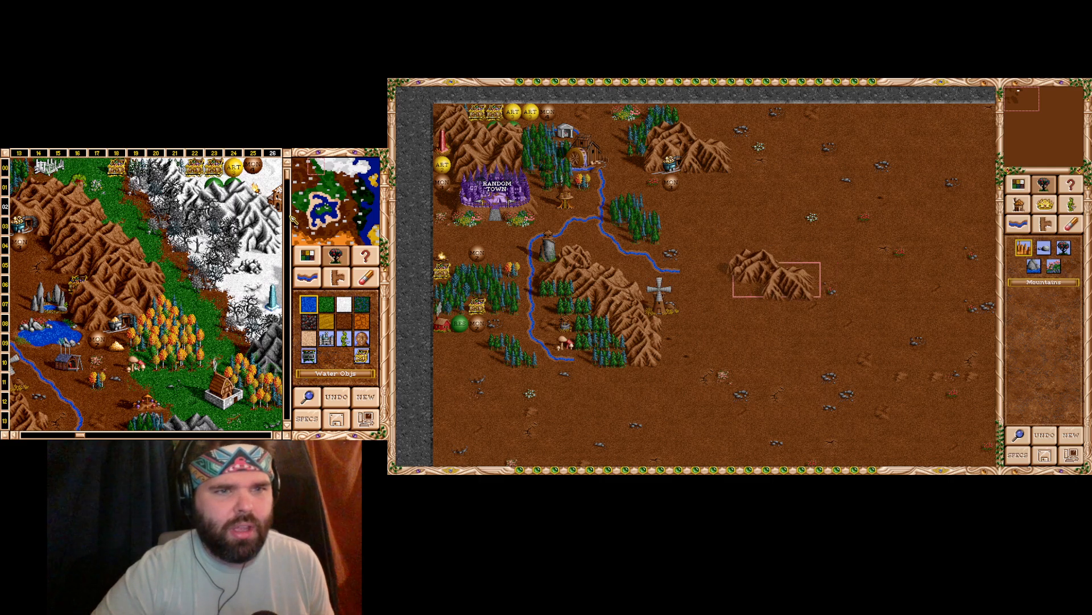
pyautogui.click(1071, 224)
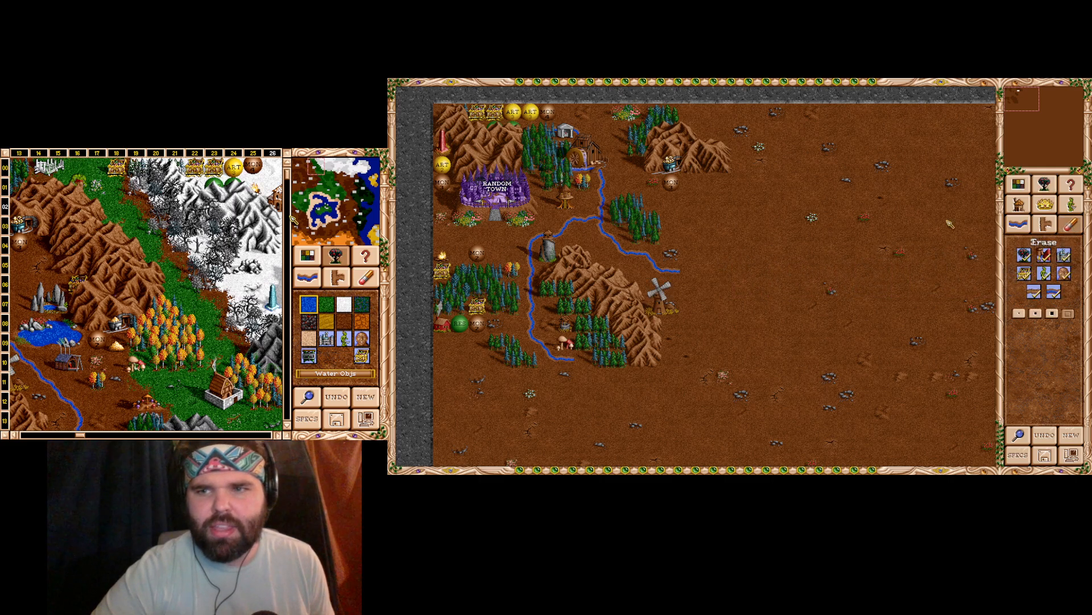
pyautogui.click(711, 162)
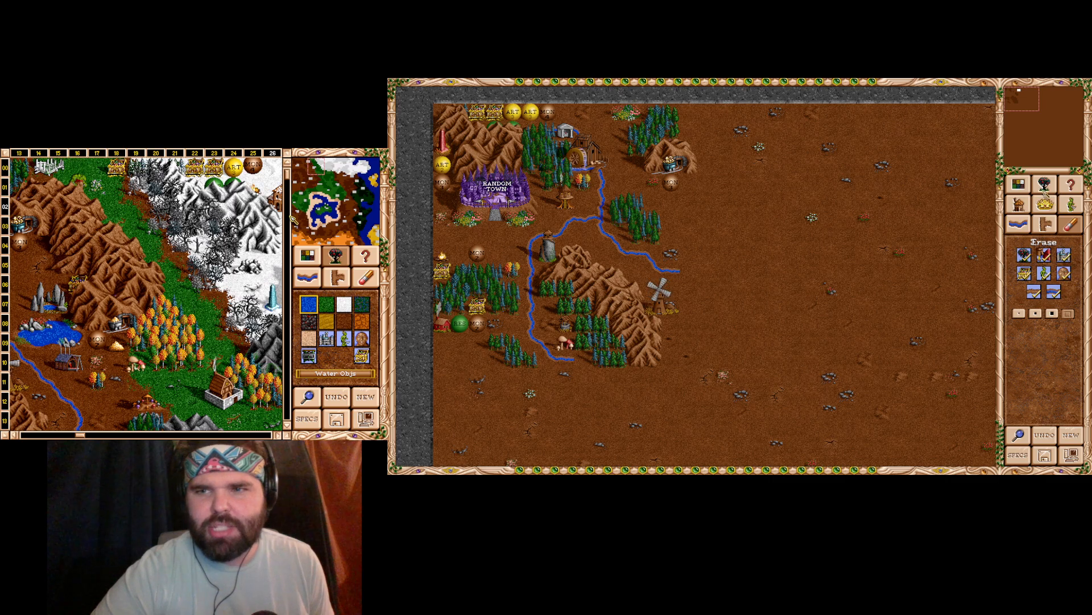
# - Try the low brown mountains beside the mine and at the southern ridge's southeastern end, and erase both pieces
pyautogui.click(1045, 185)
pyautogui.click(1024, 251)
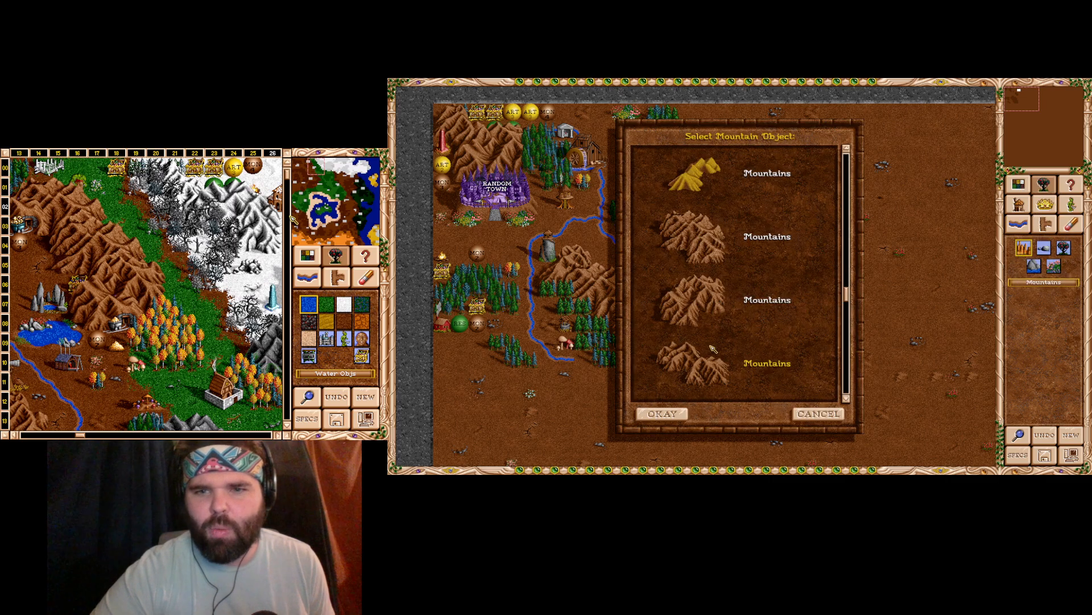
pyautogui.click(708, 364)
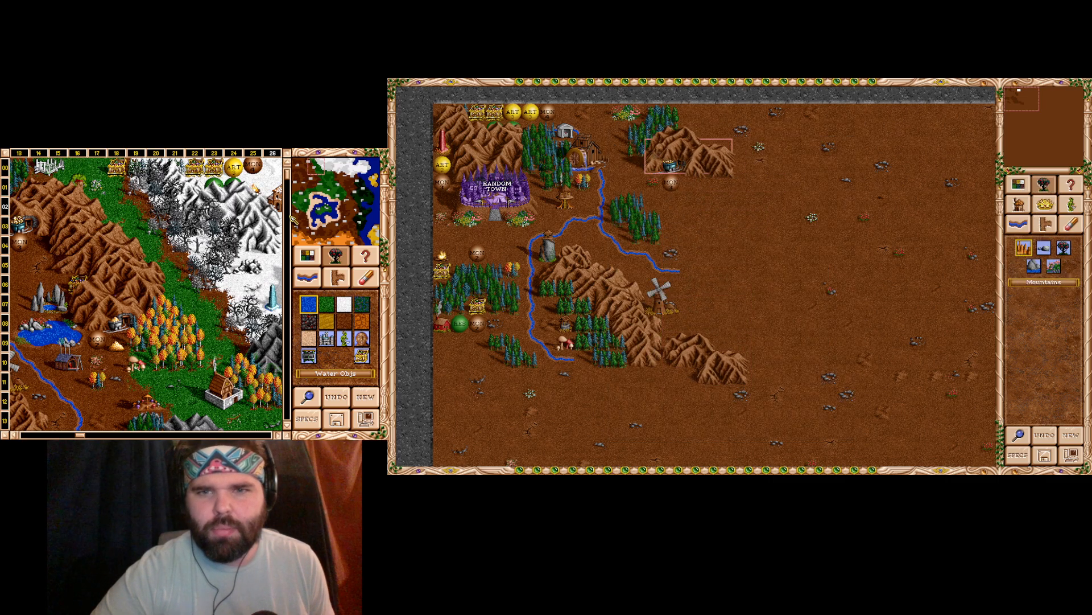
pyautogui.click(688, 156)
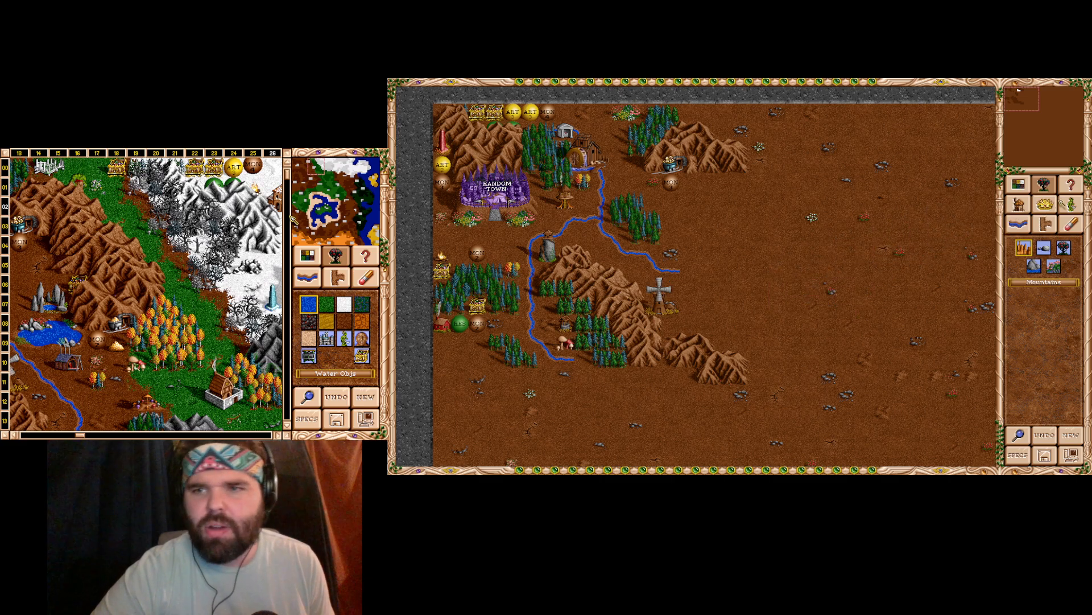
pyautogui.click(1071, 224)
pyautogui.click(737, 158)
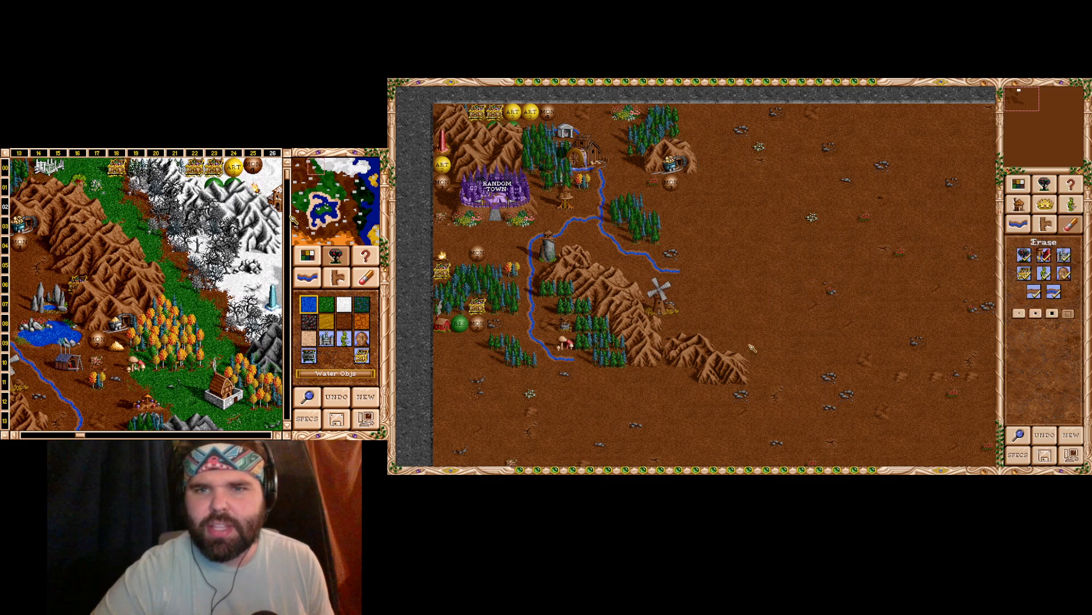
pyautogui.click(740, 375)
# - Try the large southeast-sloping brown mountain just northeast of the mine, and erase it
pyautogui.click(1044, 185)
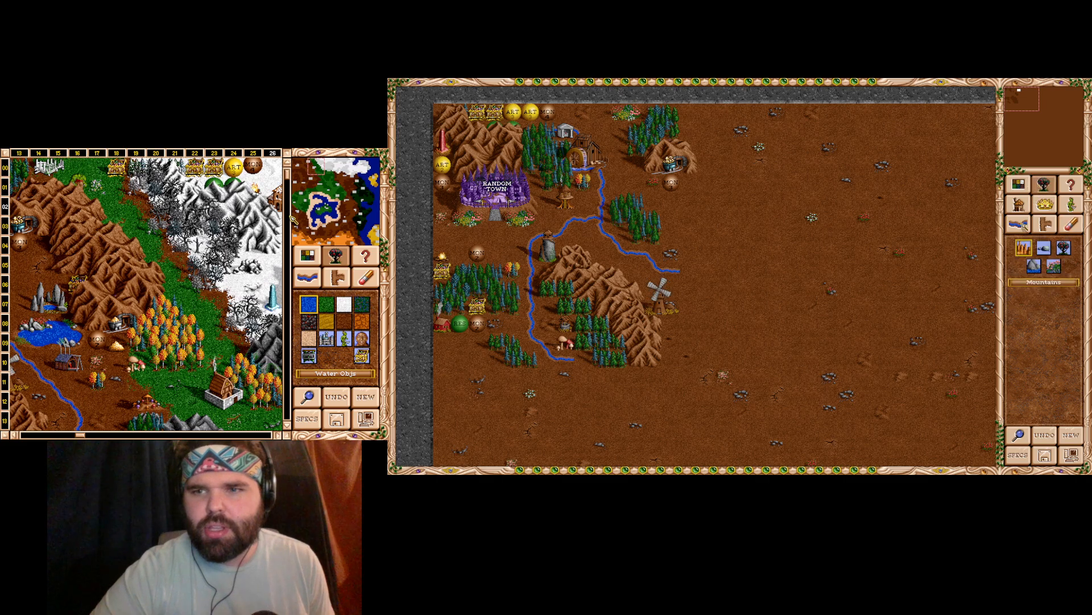
pyautogui.click(1024, 248)
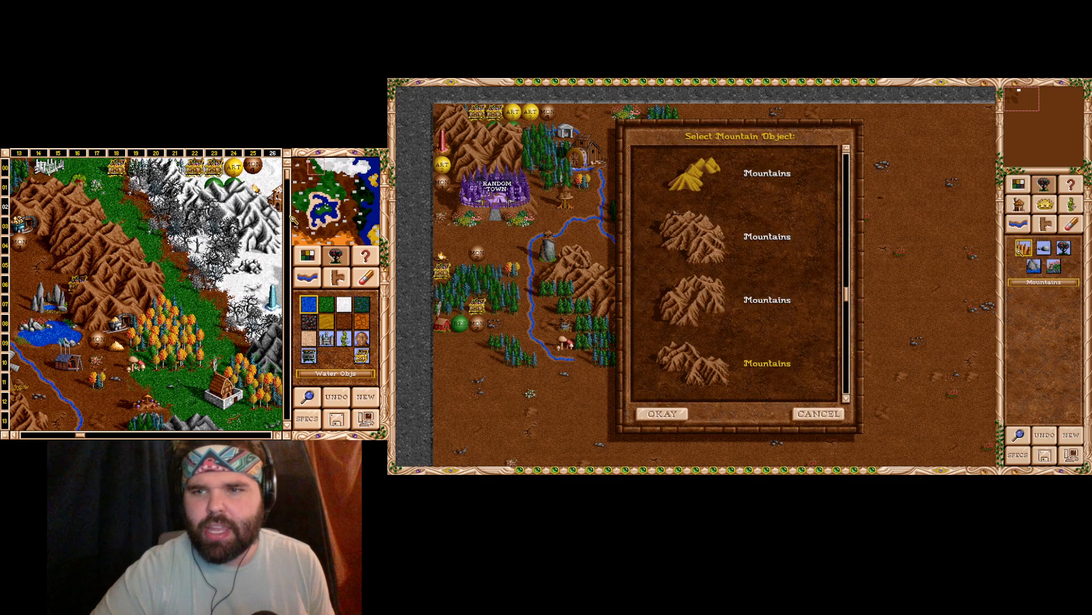
pyautogui.doubleClick(699, 247)
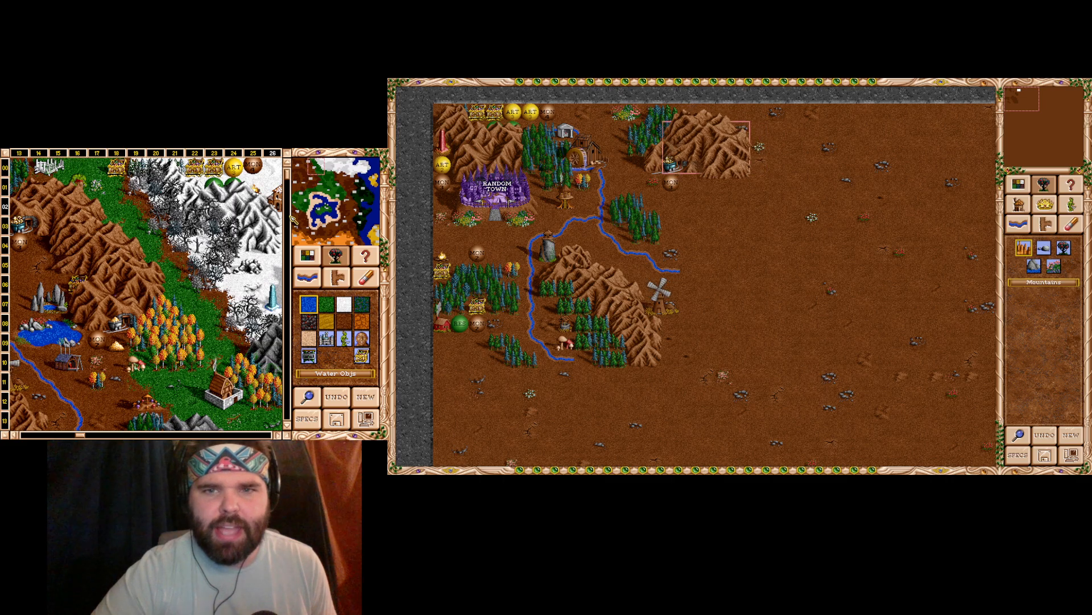
pyautogui.click(759, 164)
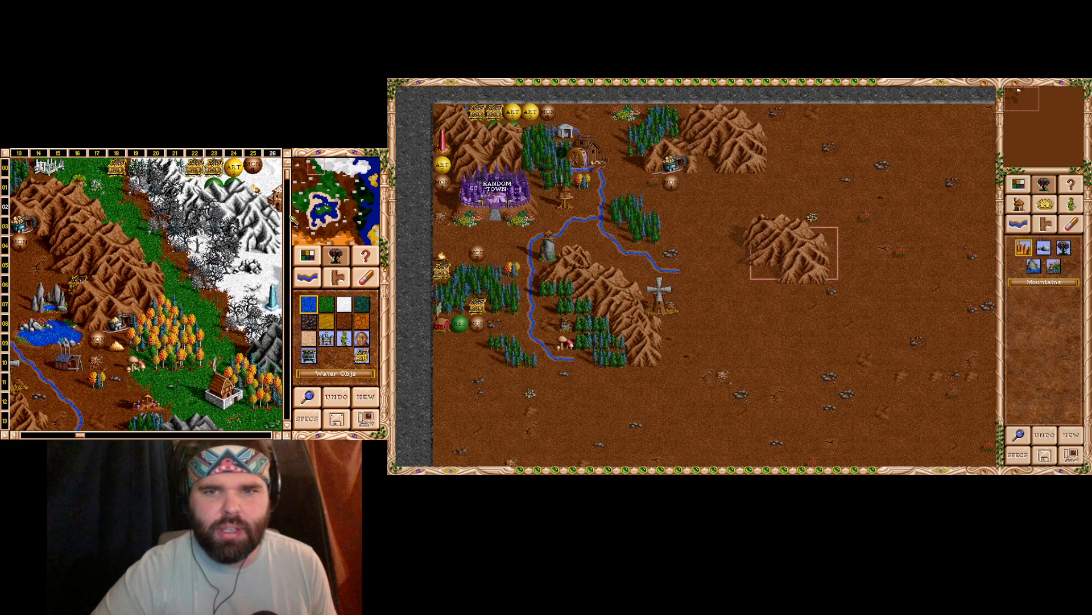
pyautogui.click(1071, 222)
pyautogui.click(766, 164)
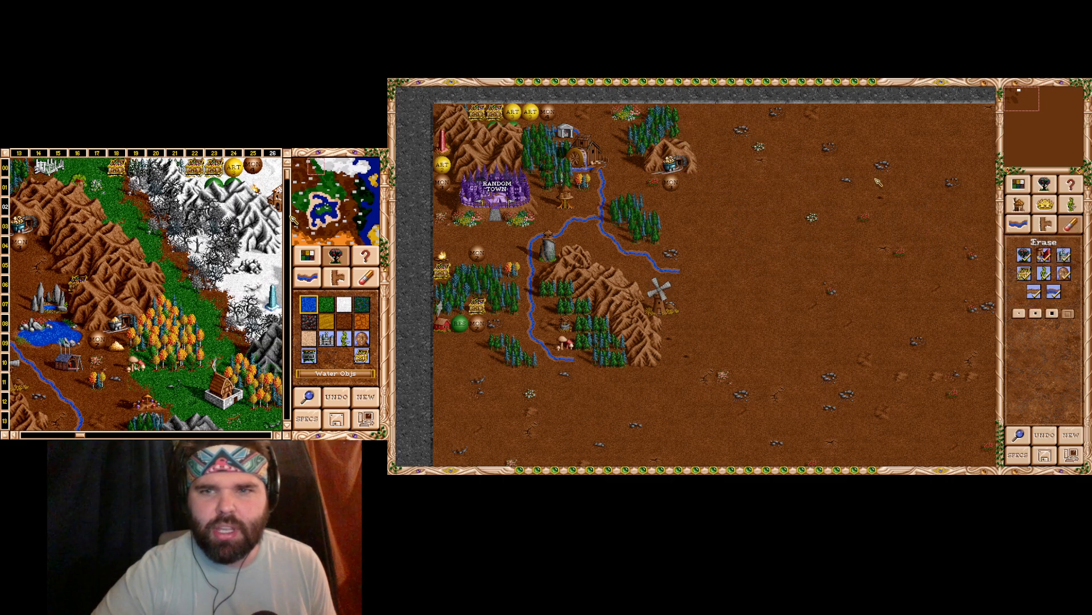
# - Try the large southeast-sloping mountain one tile farther west, tight behind the mine, and erase it
pyautogui.click(1044, 183)
pyautogui.click(1024, 247)
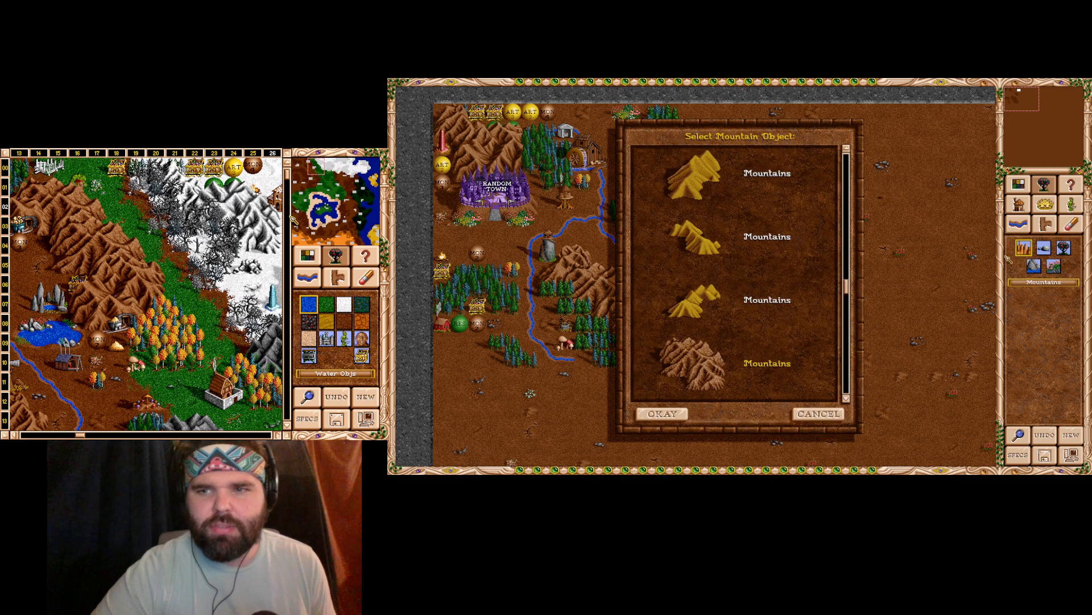
pyautogui.doubleClick(721, 344)
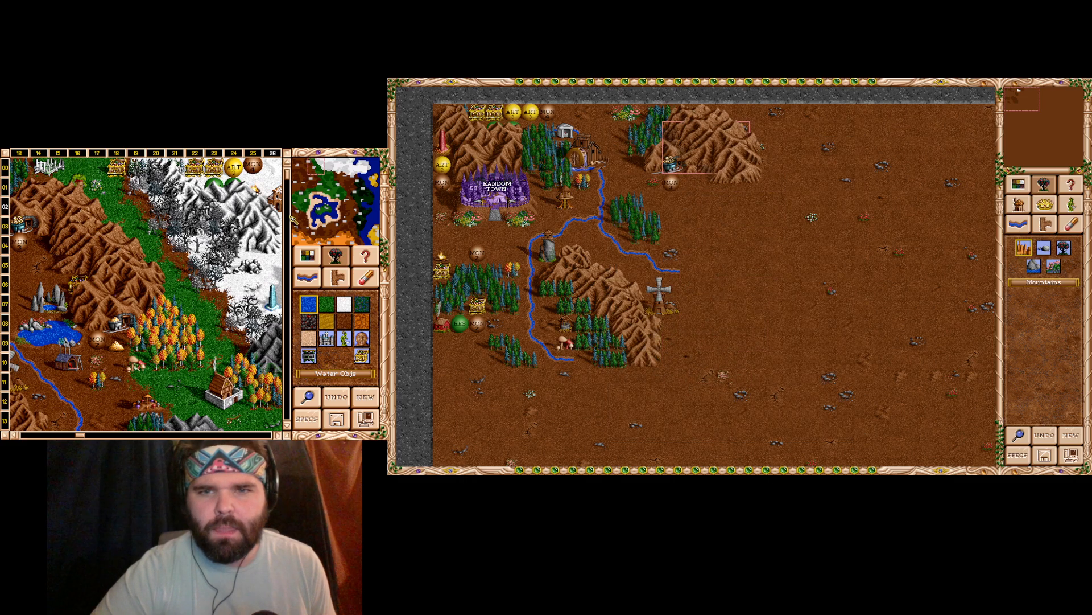
pyautogui.click(1071, 224)
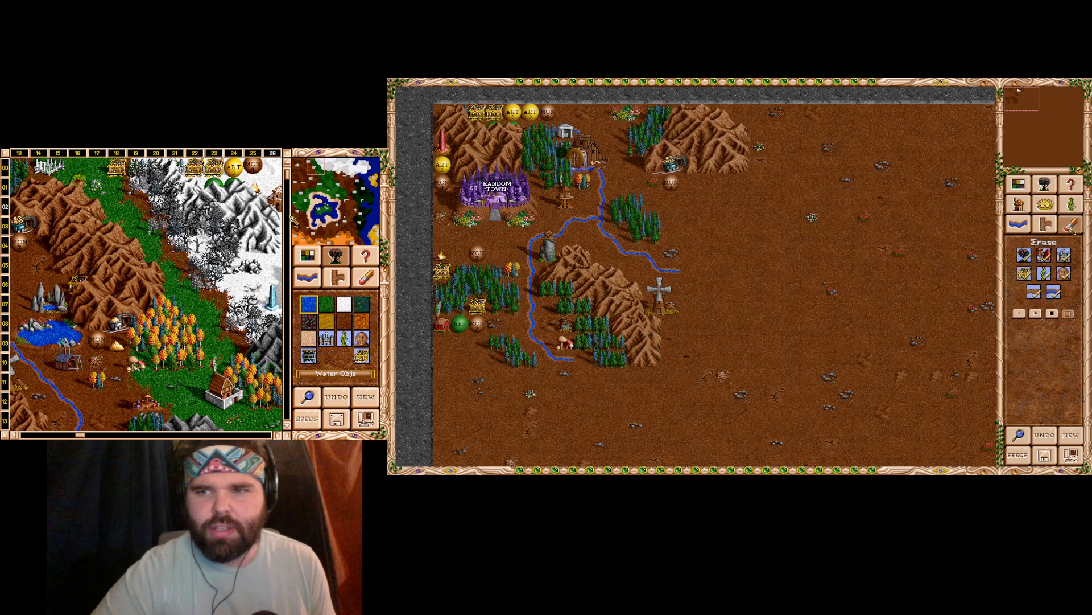
pyautogui.click(734, 159)
# - Retry joining the large brown mountain to the mine's eastern side, and erase the placed piece
pyautogui.click(1044, 184)
pyautogui.click(1023, 247)
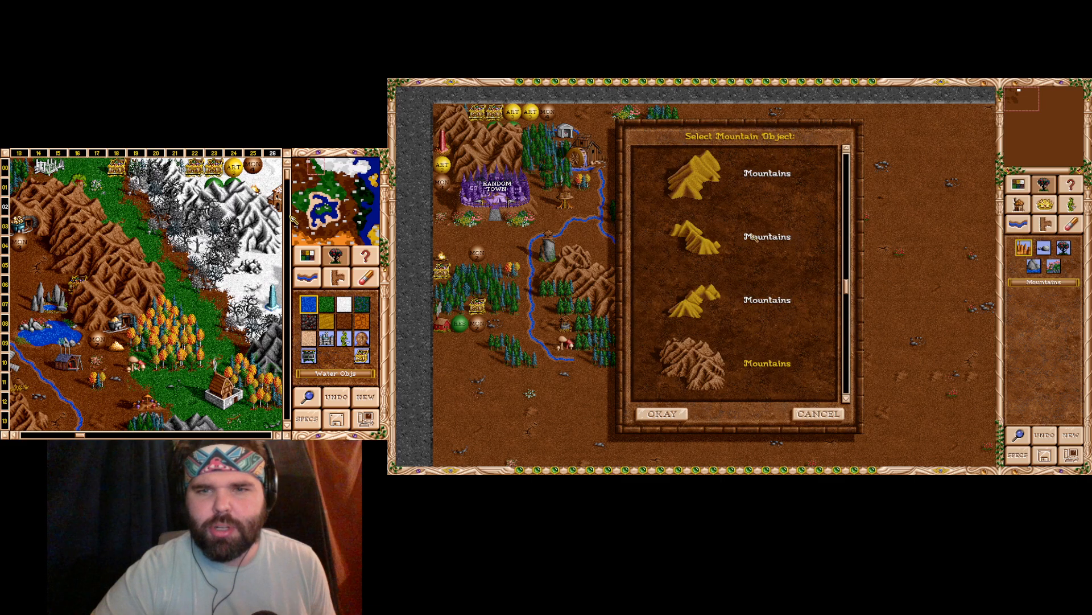
pyautogui.doubleClick(694, 365)
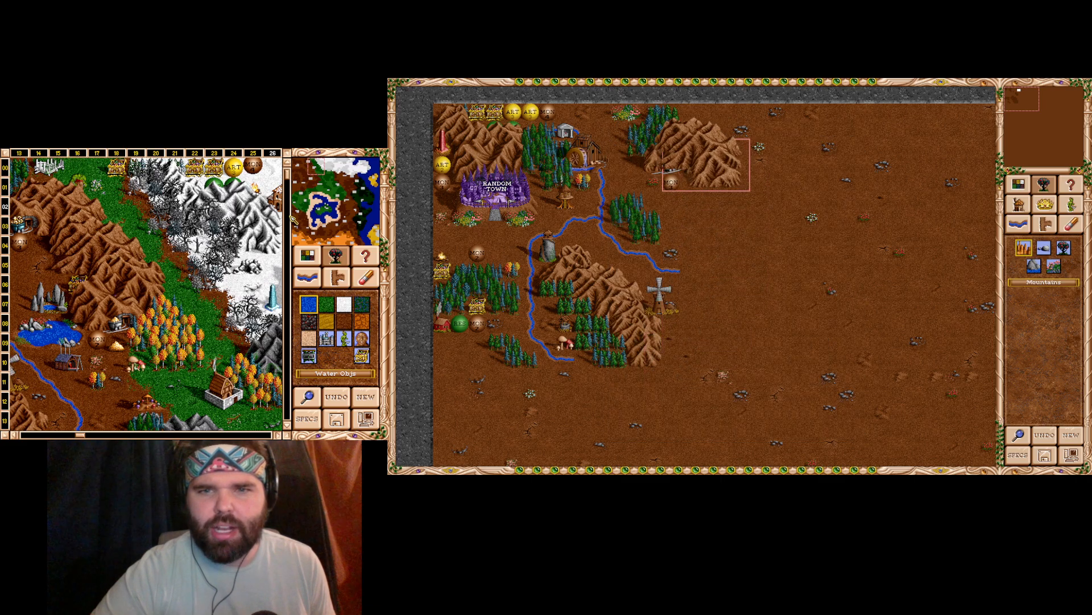
pyautogui.click(692, 148)
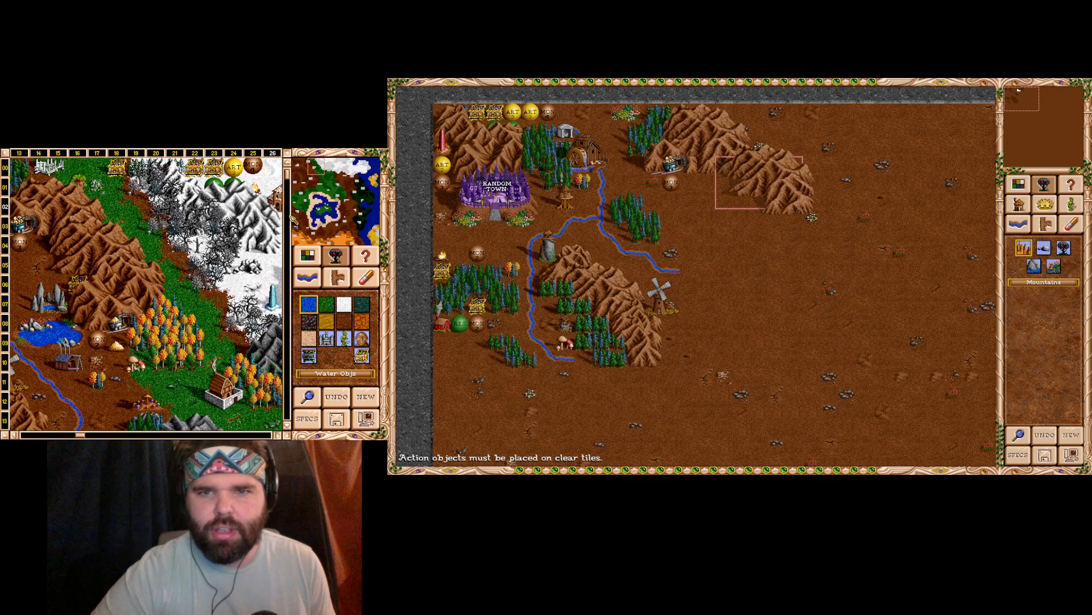
pyautogui.click(1071, 223)
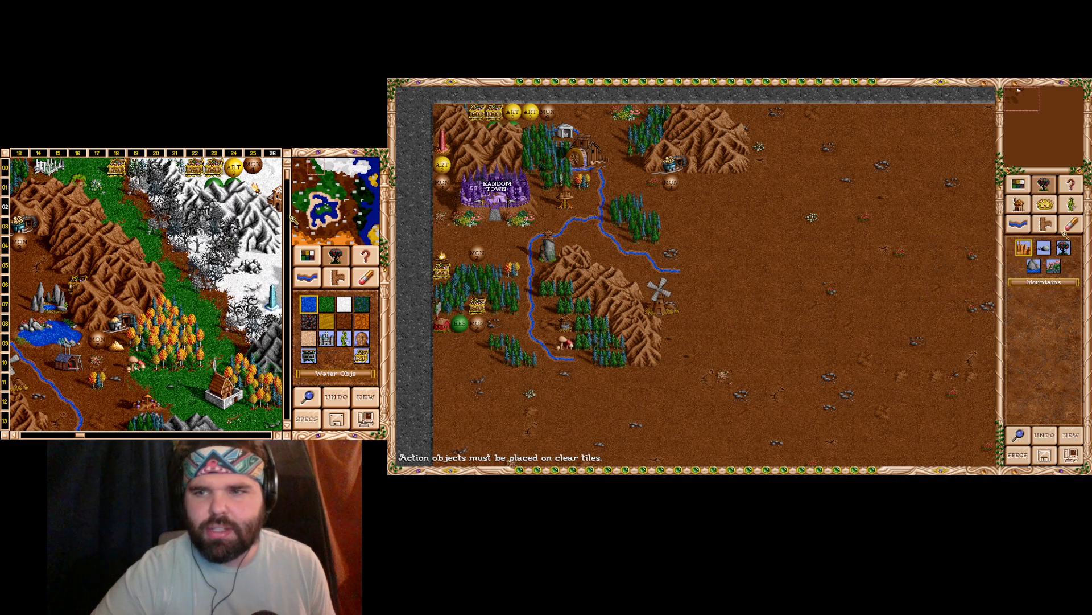
pyautogui.click(722, 149)
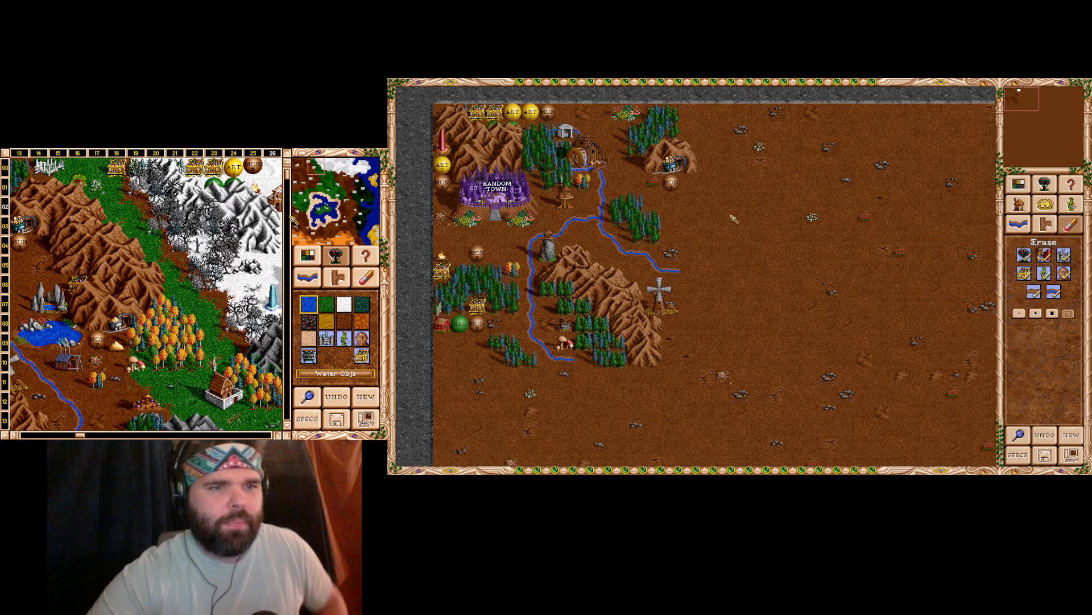
# - Compare the brown mountain variants, try the large southeast-sloping one against the mine again, and erase it
pyautogui.click(1044, 183)
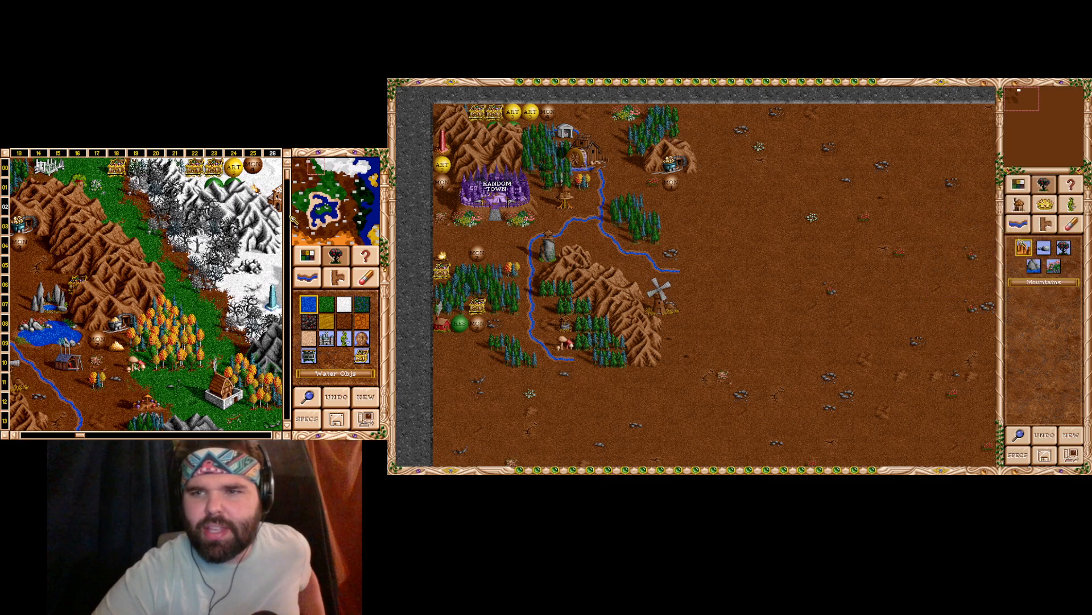
pyautogui.click(1024, 248)
pyautogui.scroll(-2, 700, 293)
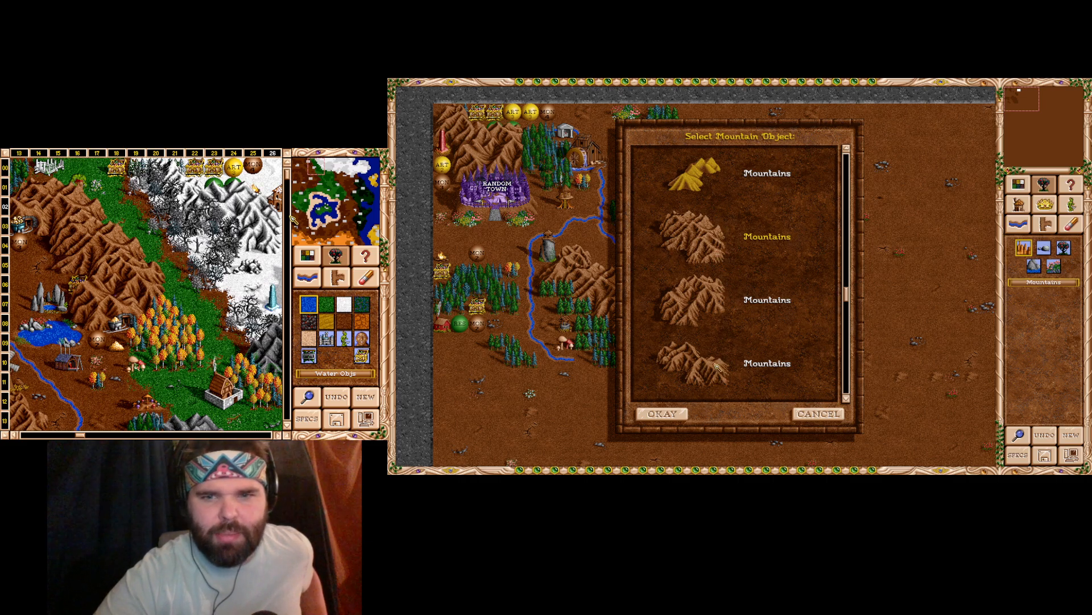
pyautogui.scroll(-2, 715, 369)
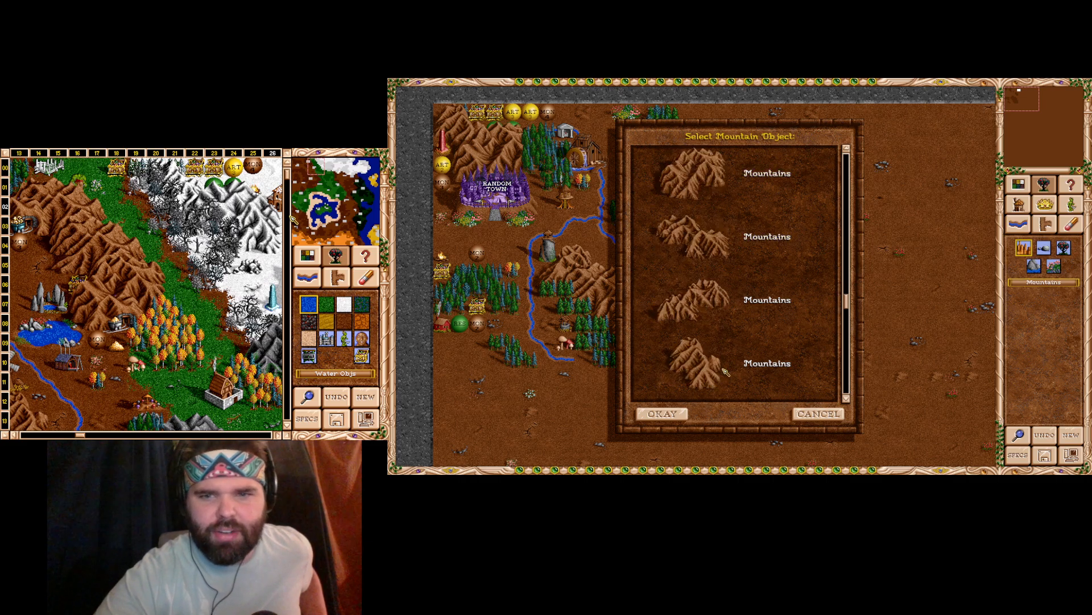
pyautogui.scroll(-3, 716, 320)
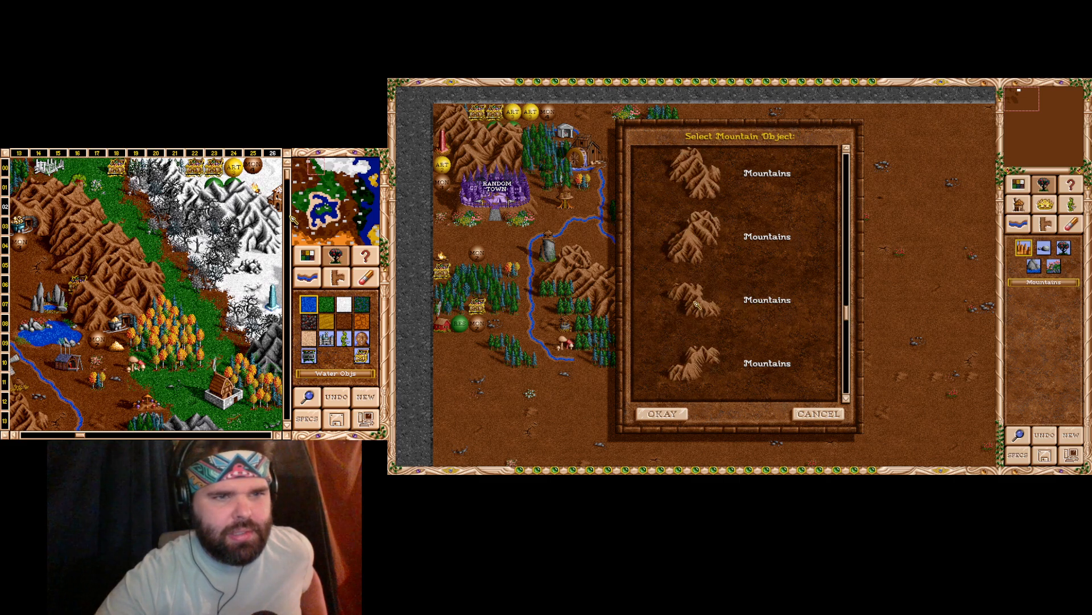
pyautogui.scroll(1, 722, 290)
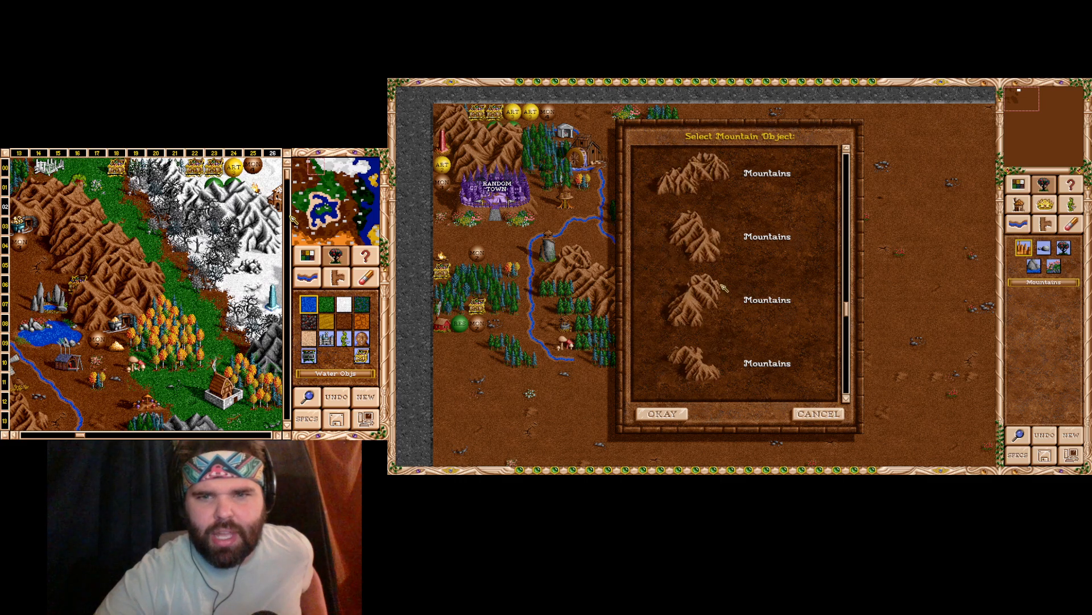
pyautogui.scroll(1, 719, 289)
pyautogui.scroll(2, 723, 243)
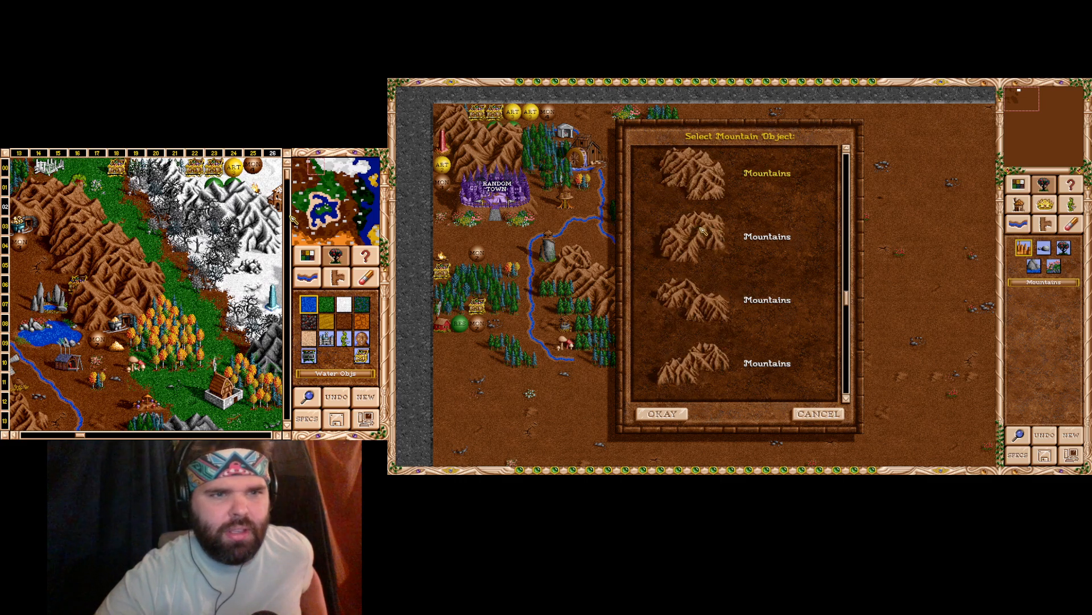
pyautogui.scroll(1, 700, 239)
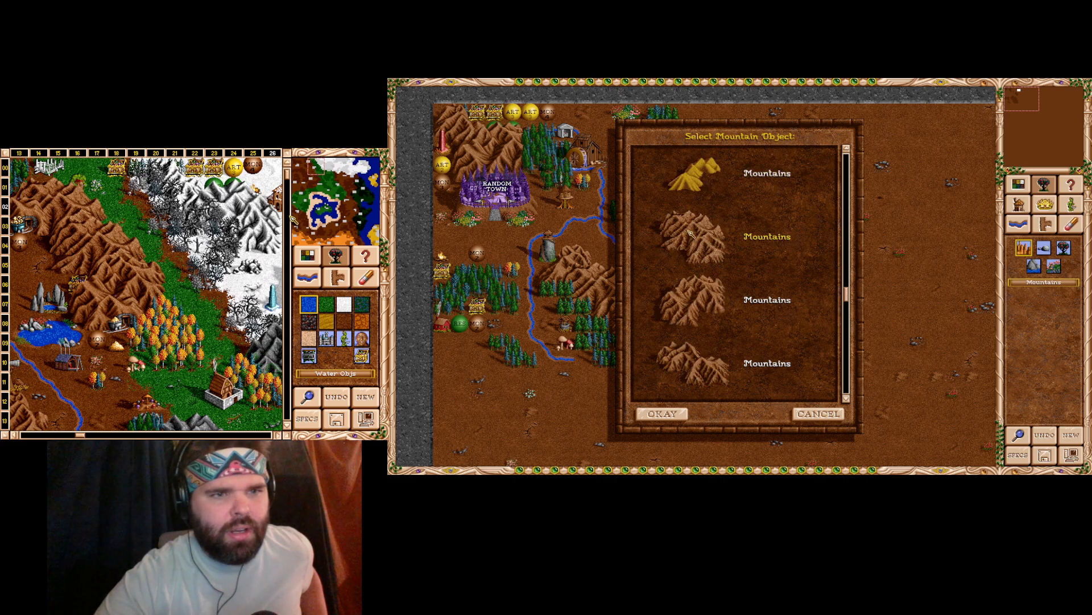
pyautogui.doubleClick(703, 246)
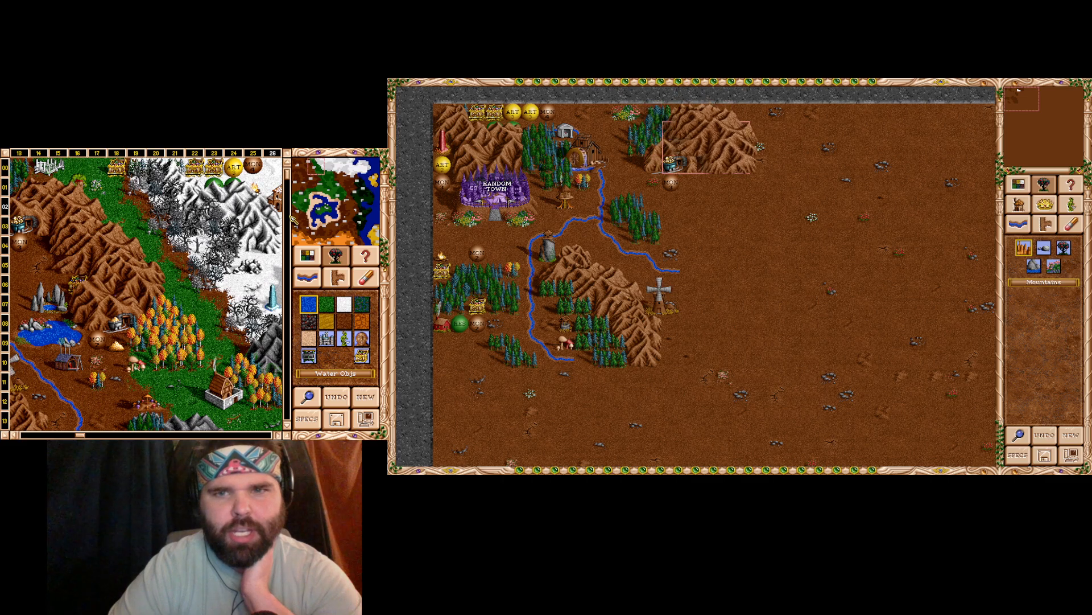
pyautogui.click(705, 171)
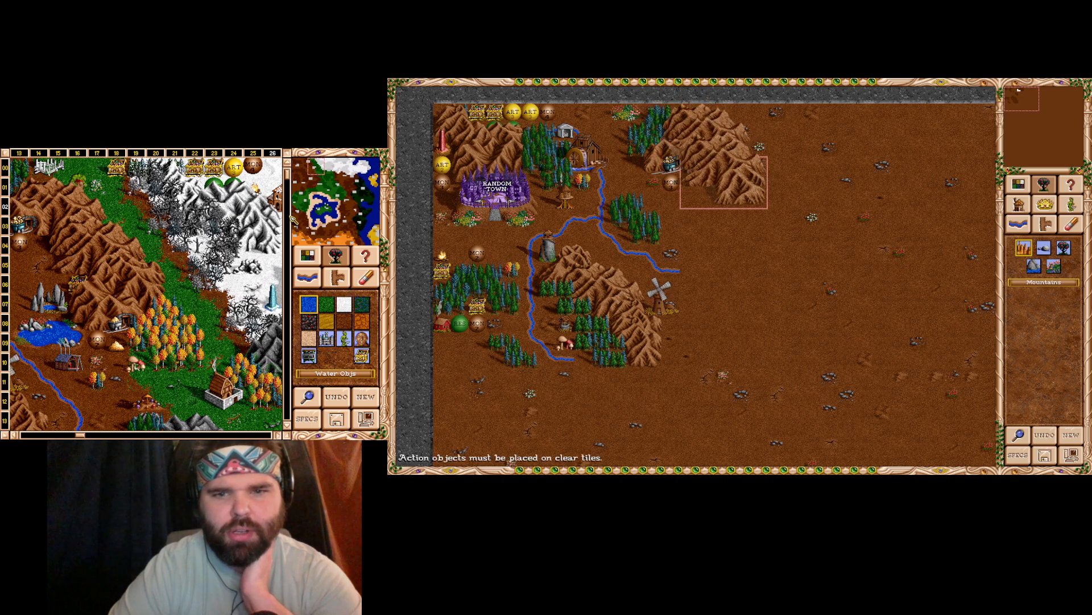
pyautogui.click(1070, 225)
pyautogui.click(734, 156)
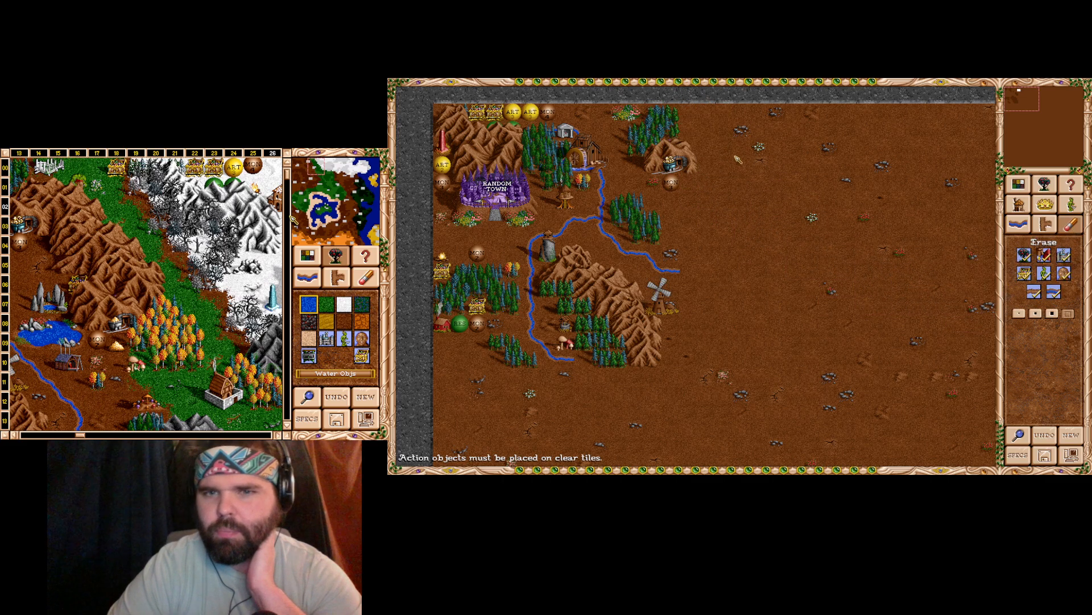
pyautogui.click(1046, 184)
pyautogui.click(1025, 248)
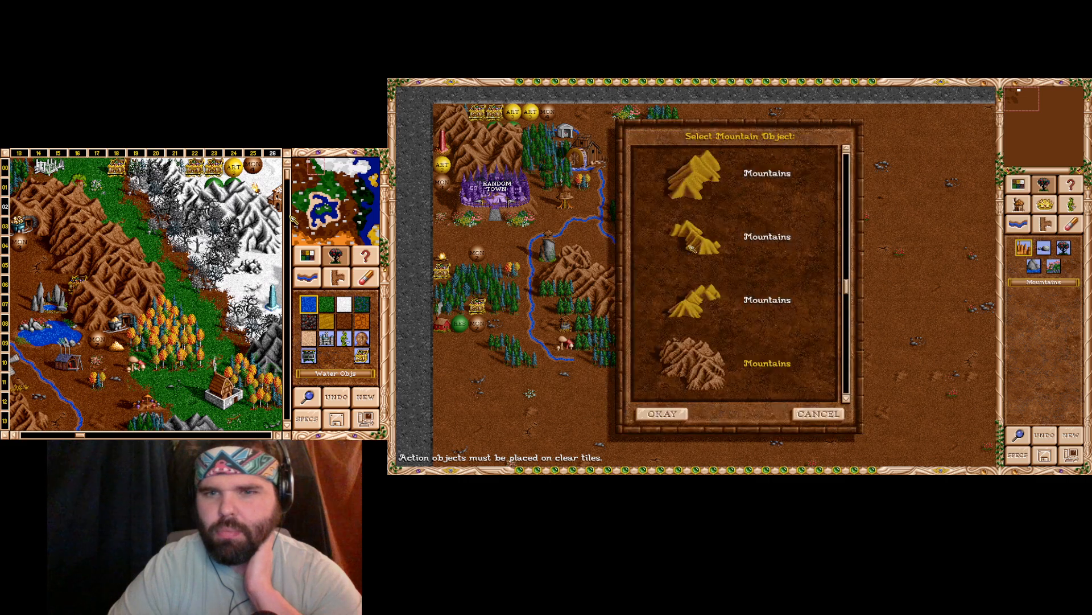
pyautogui.click(695, 355)
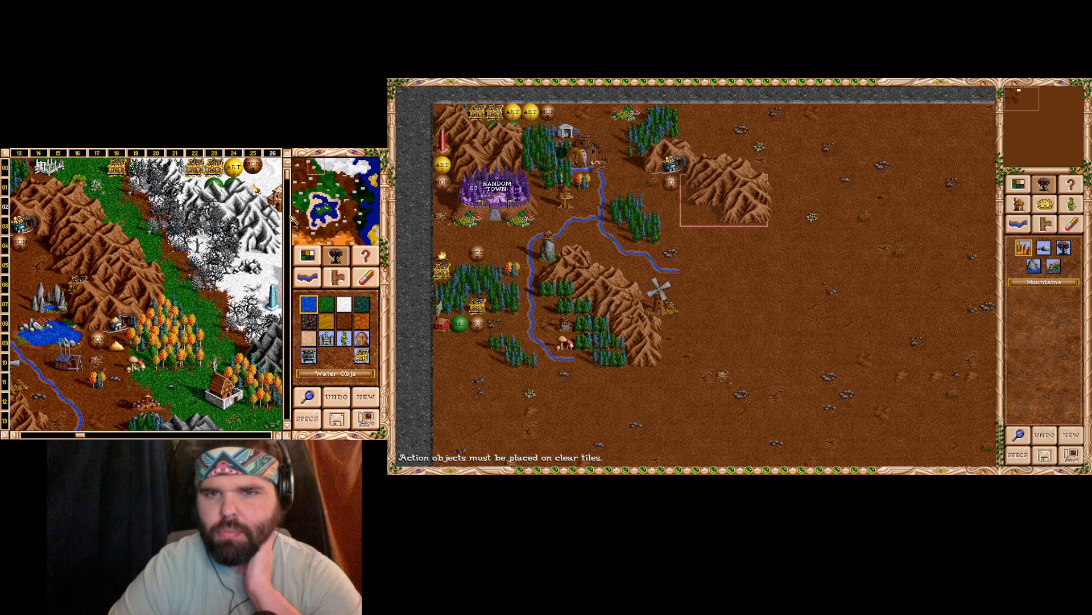
# - Erase the mine and its surrounding mountain east of the northern trees
pyautogui.click(1071, 226)
pyautogui.click(675, 166)
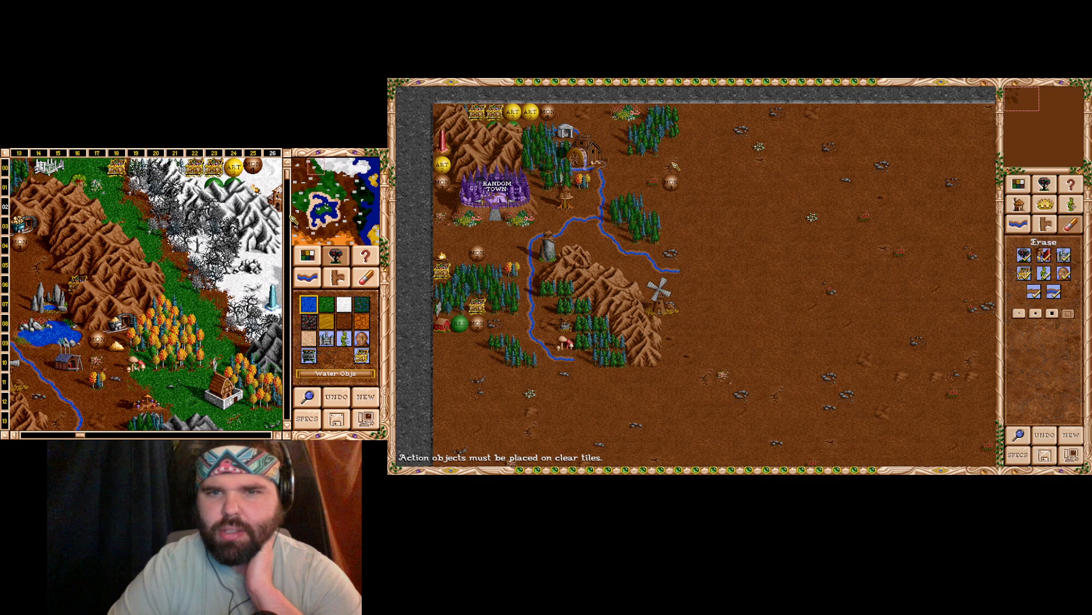
# - Erase the leftover random monster southeast of the northern trees
pyautogui.click(675, 186)
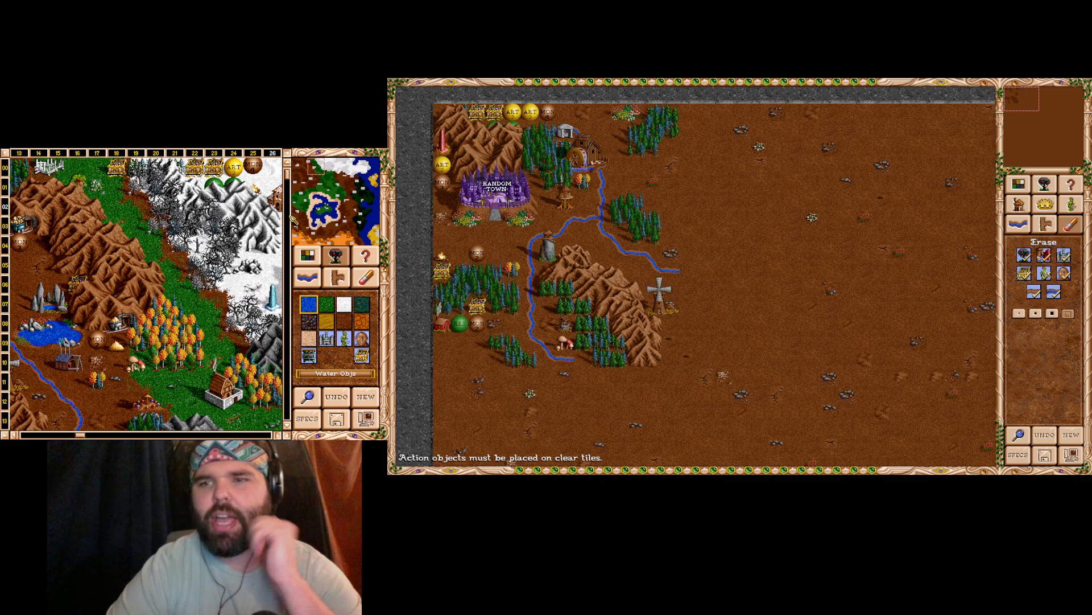
# - Try the large southeast-sloping brown mountain overlapping the northern trees at the map's upper edge, and erase it
pyautogui.click(1044, 184)
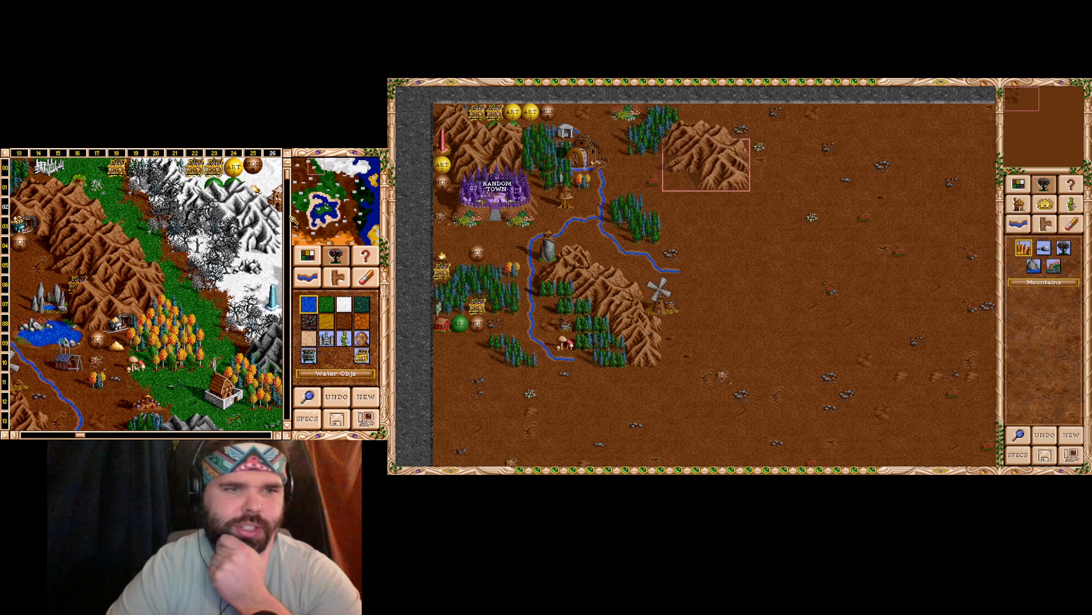
pyautogui.click(689, 147)
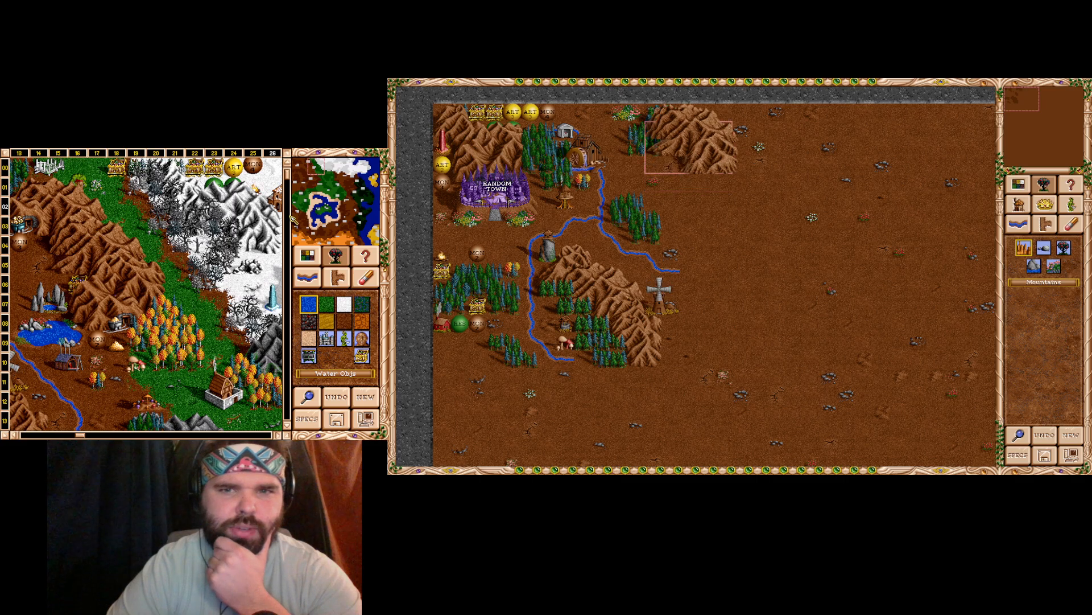
pyautogui.click(1071, 223)
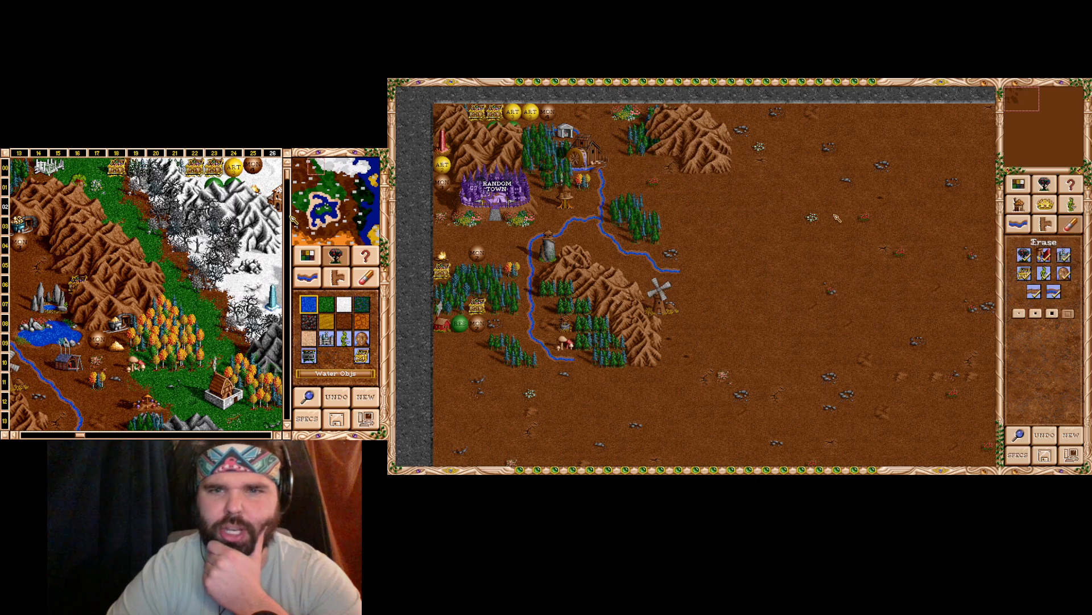
pyautogui.click(716, 153)
# - Place the large southeast-sloping brown mountain one tile farther southeast, just east of the northern trees
pyautogui.click(1044, 184)
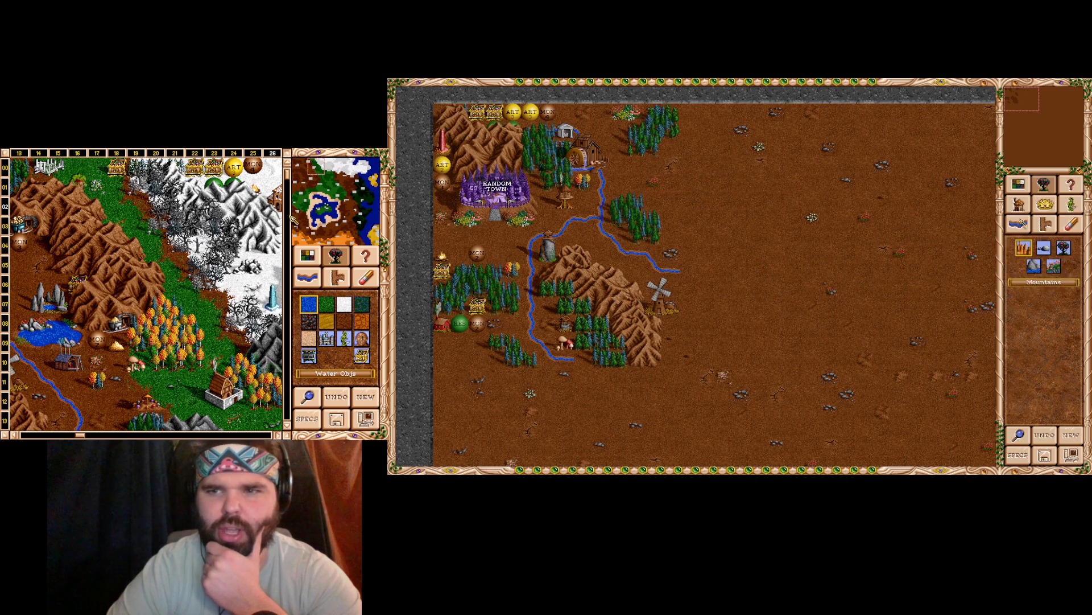
pyautogui.click(1024, 249)
pyautogui.doubleClick(705, 378)
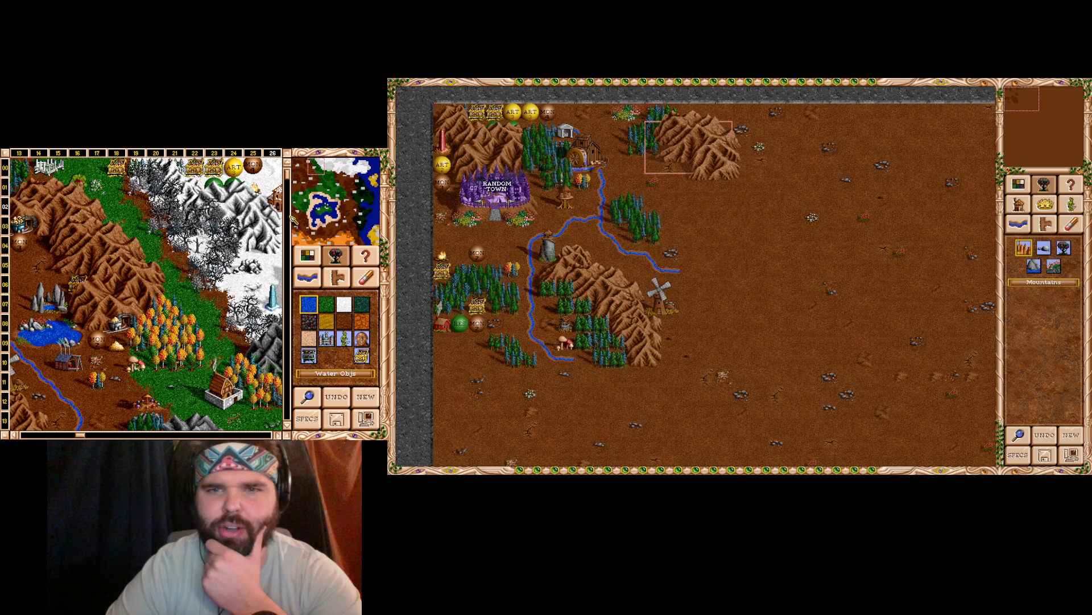
pyautogui.click(705, 165)
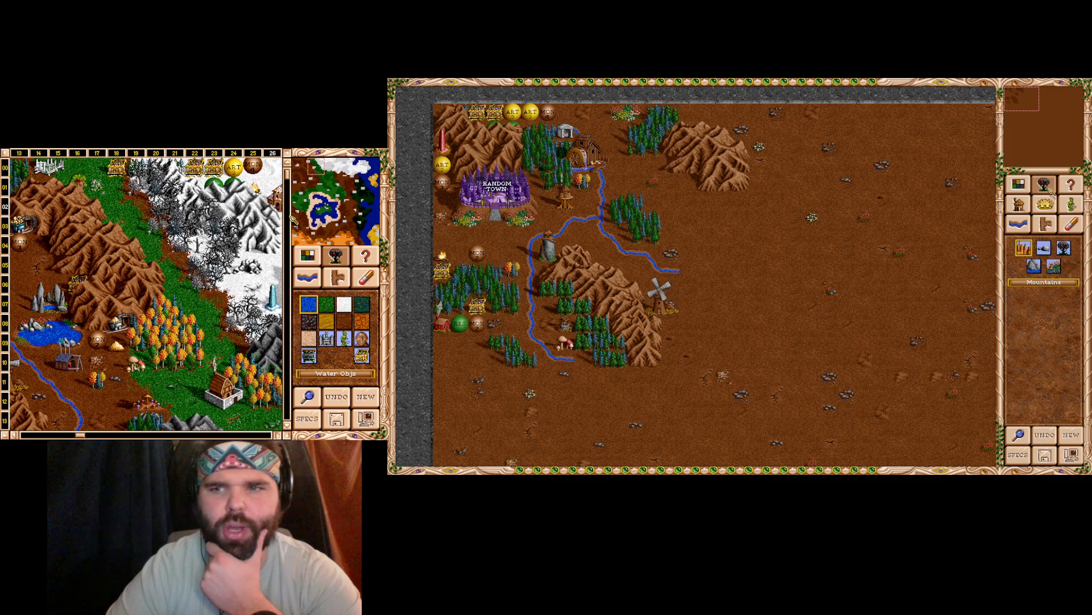
# - Try a Gold Mine with the brown mountain appearance at the new mountain's western foot, and erase it
pyautogui.click(1020, 204)
pyautogui.click(1034, 266)
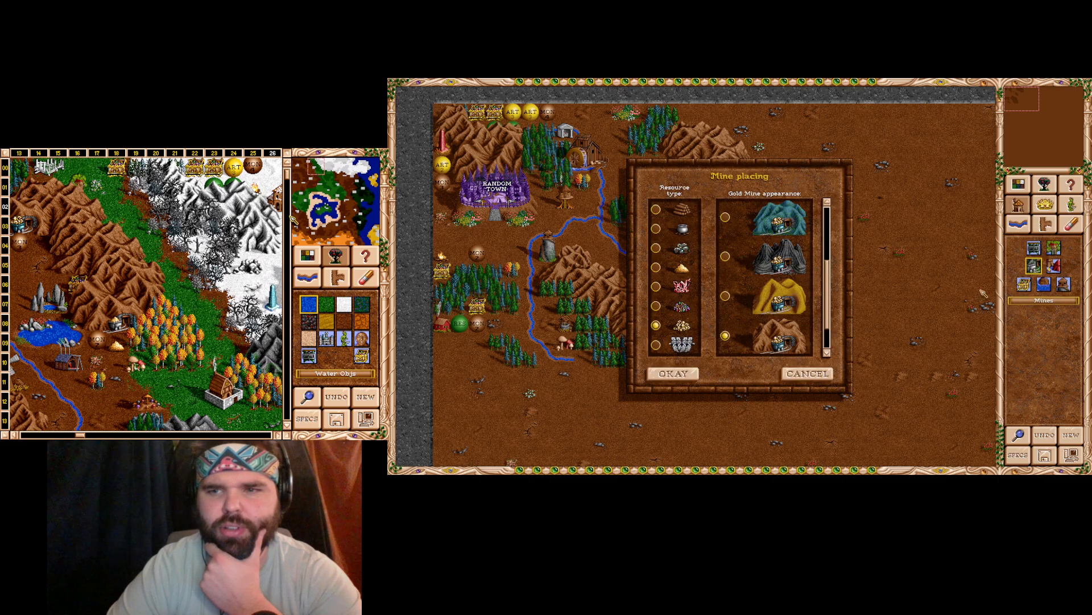
pyautogui.scroll(-1, 778, 277)
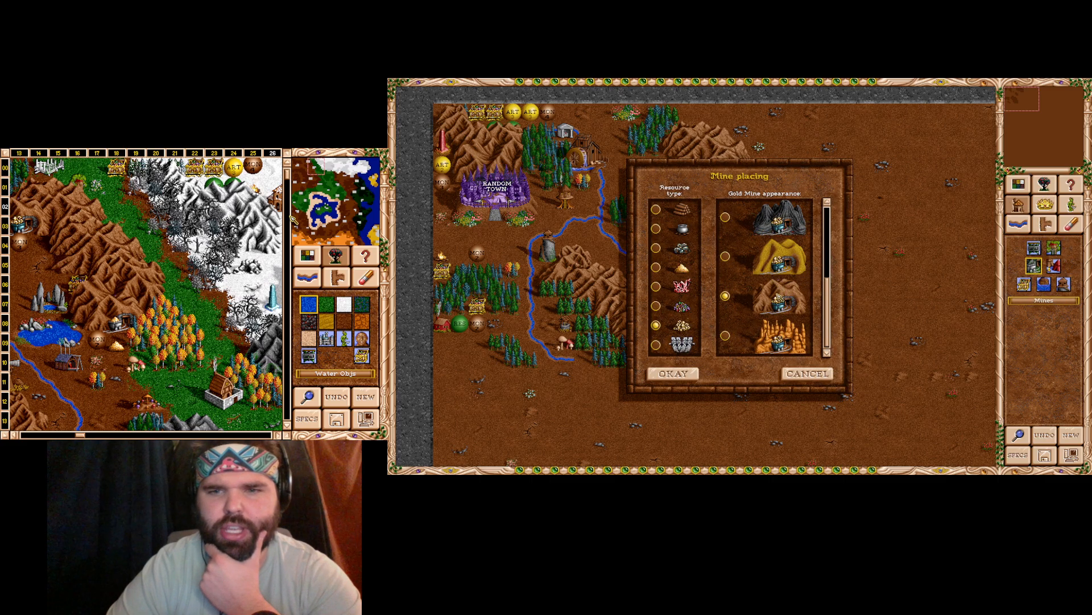
pyautogui.doubleClick(779, 293)
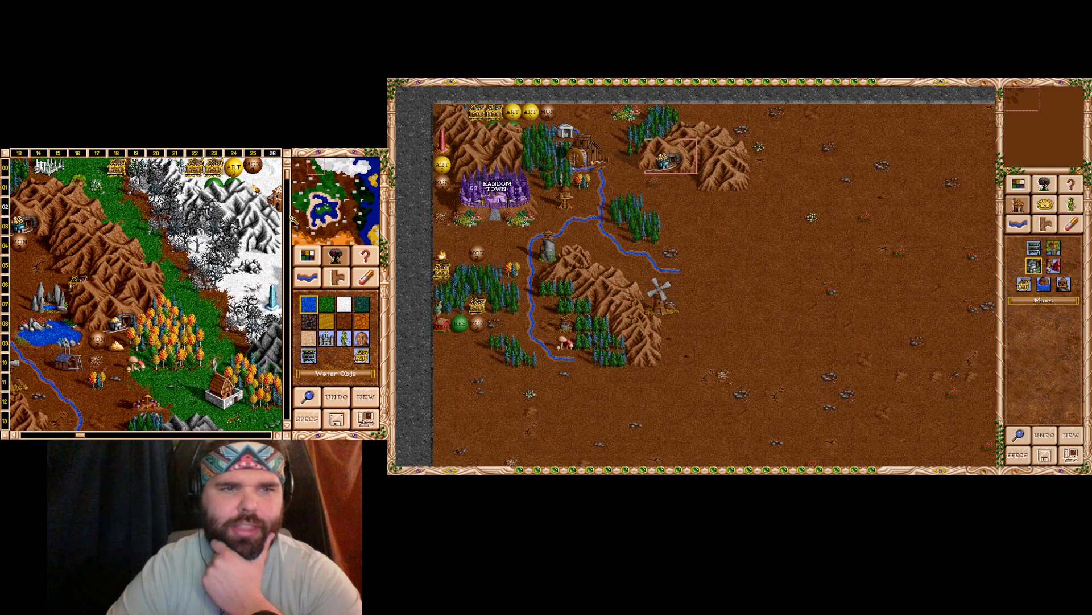
pyautogui.click(671, 163)
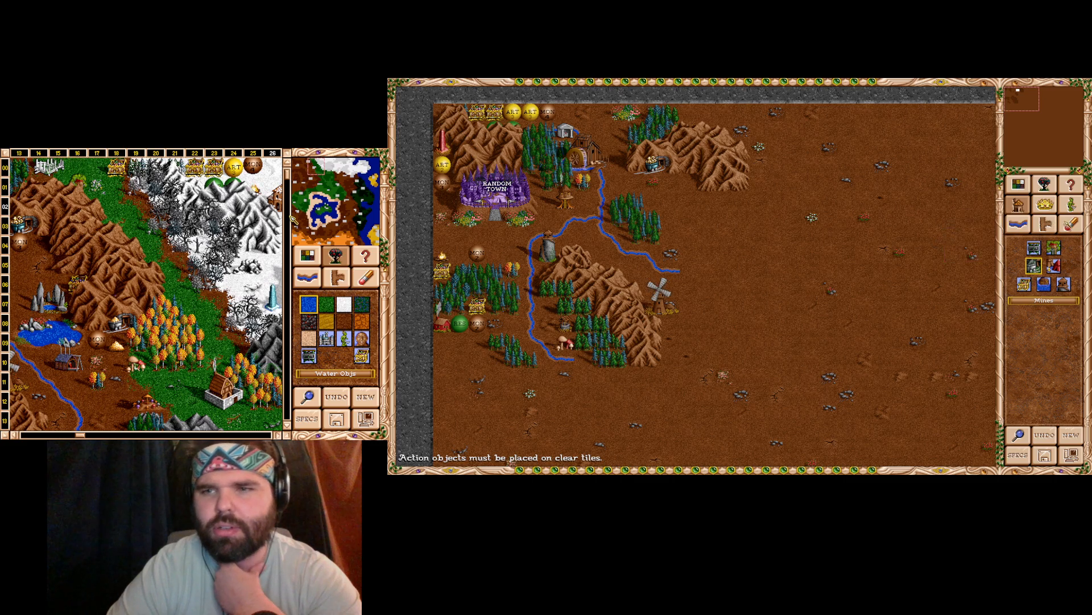
pyautogui.click(1071, 223)
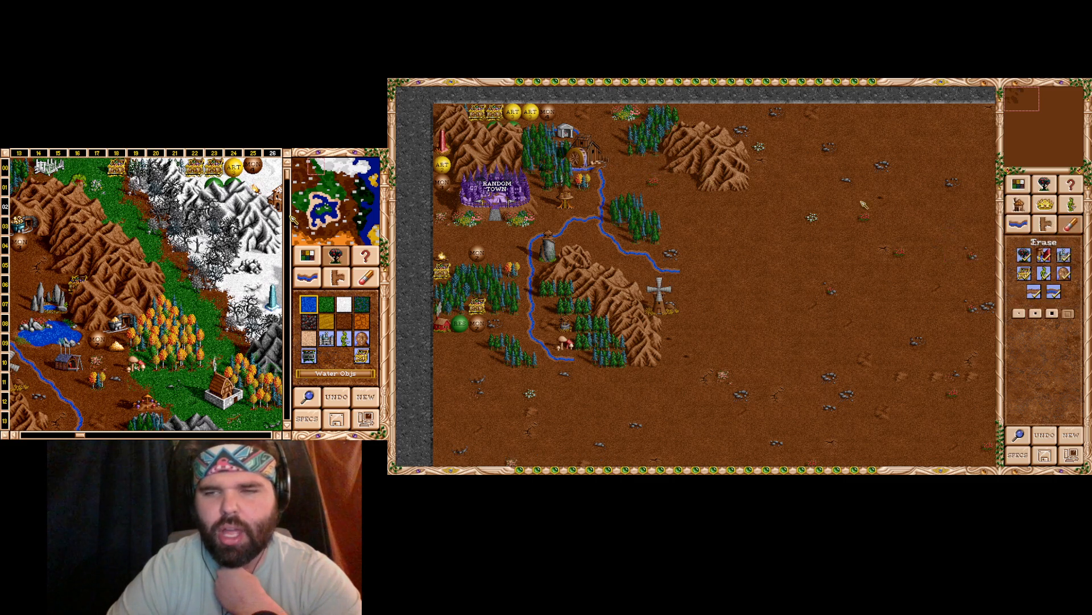
# - Place the brown Gold Mine against the new mountain's western edge, directly below the northern trees
pyautogui.click(1027, 210)
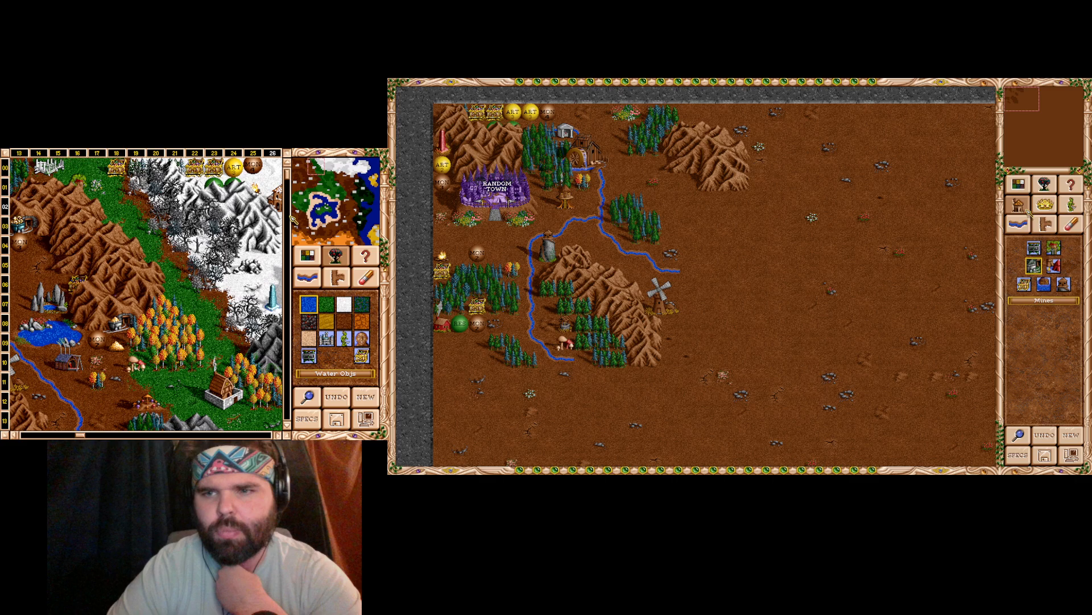
pyautogui.click(1035, 267)
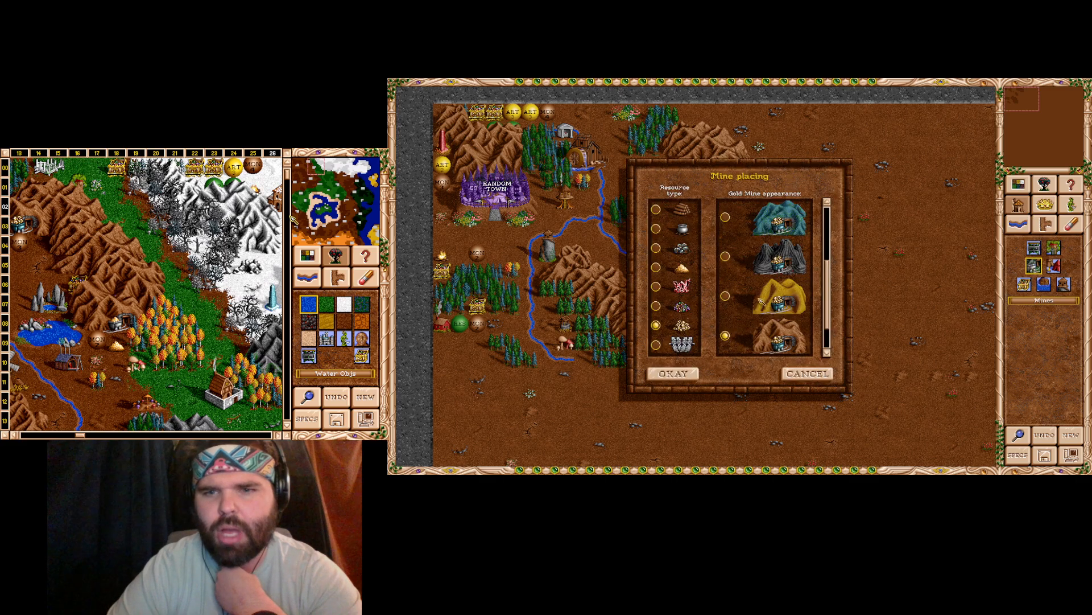
pyautogui.click(650, 373)
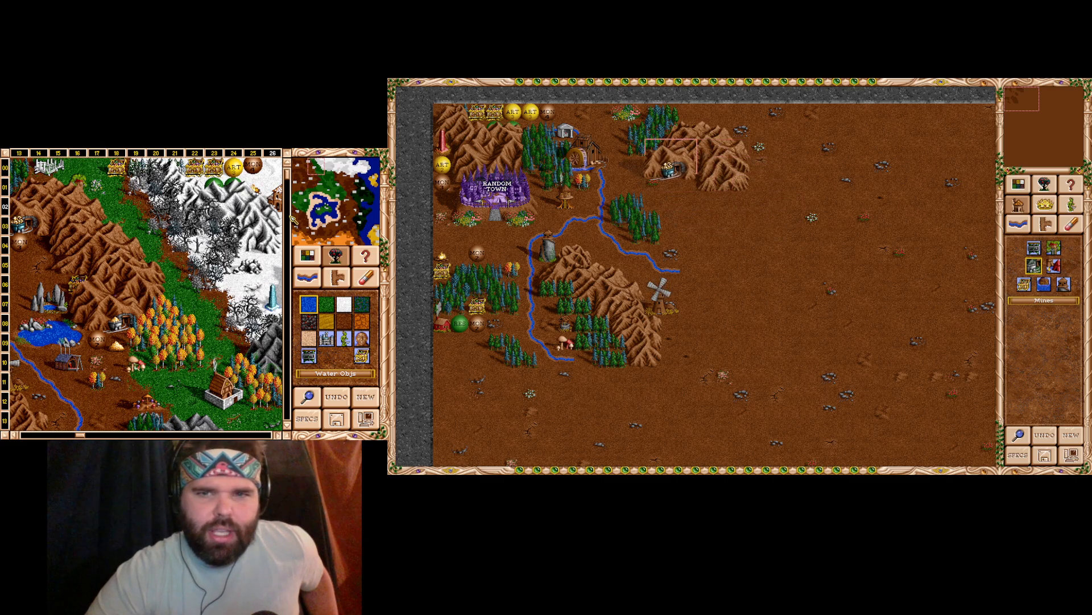
pyautogui.click(671, 165)
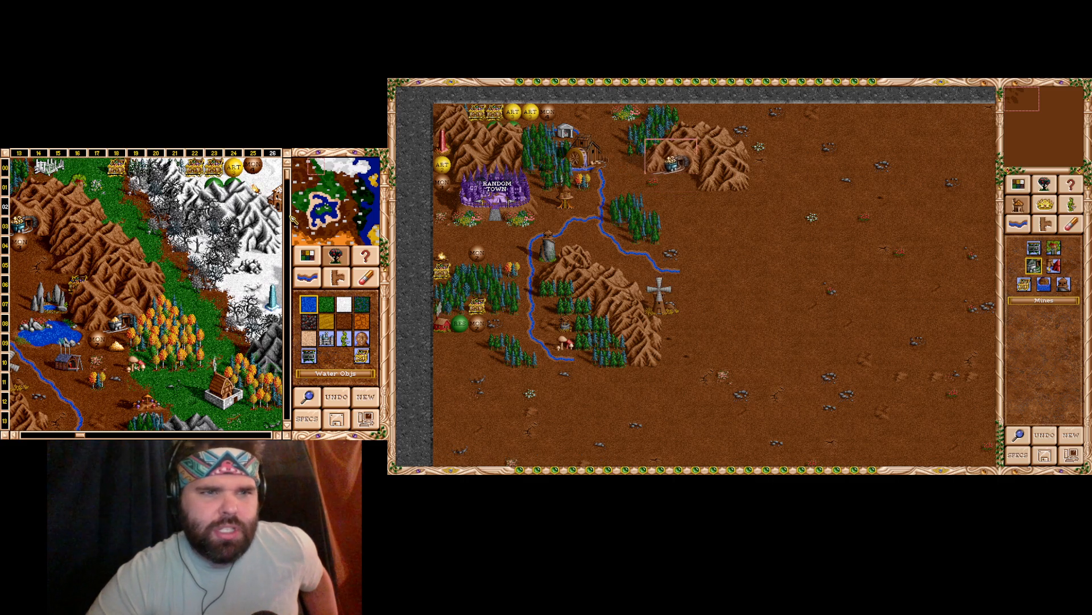
pyautogui.click(673, 166)
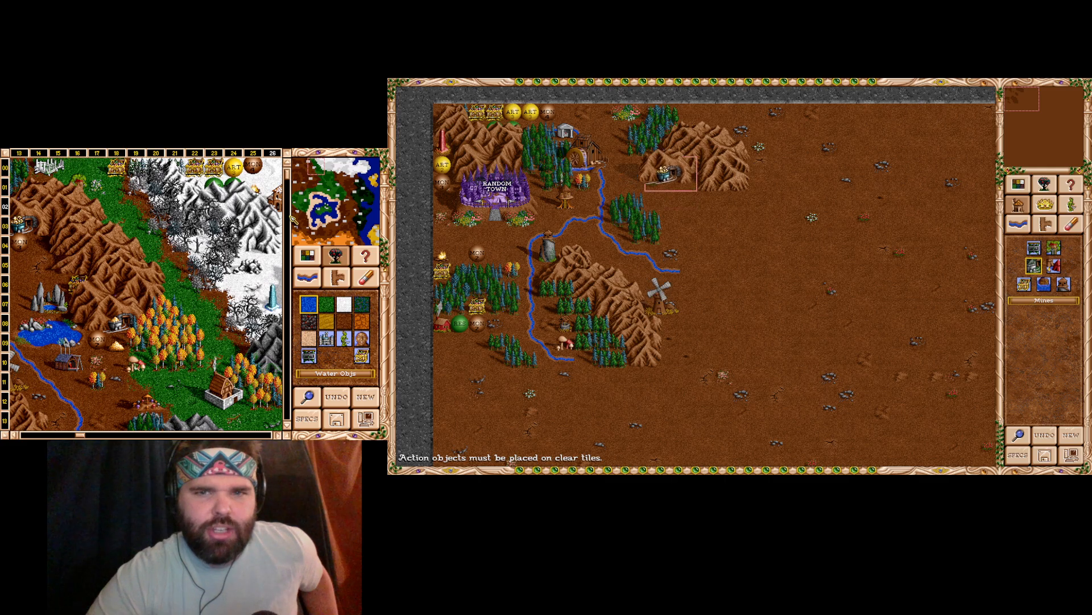
pyautogui.click(654, 164)
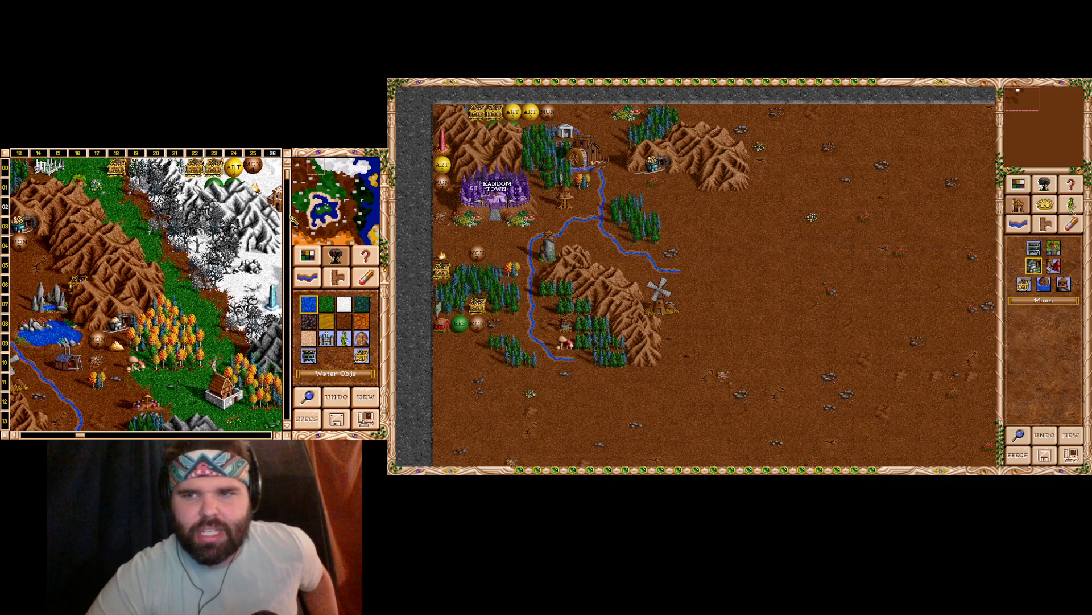
# - Place a Random Monster 3 directly south of the gold mine's entrance
pyautogui.click(1071, 204)
pyautogui.click(1043, 265)
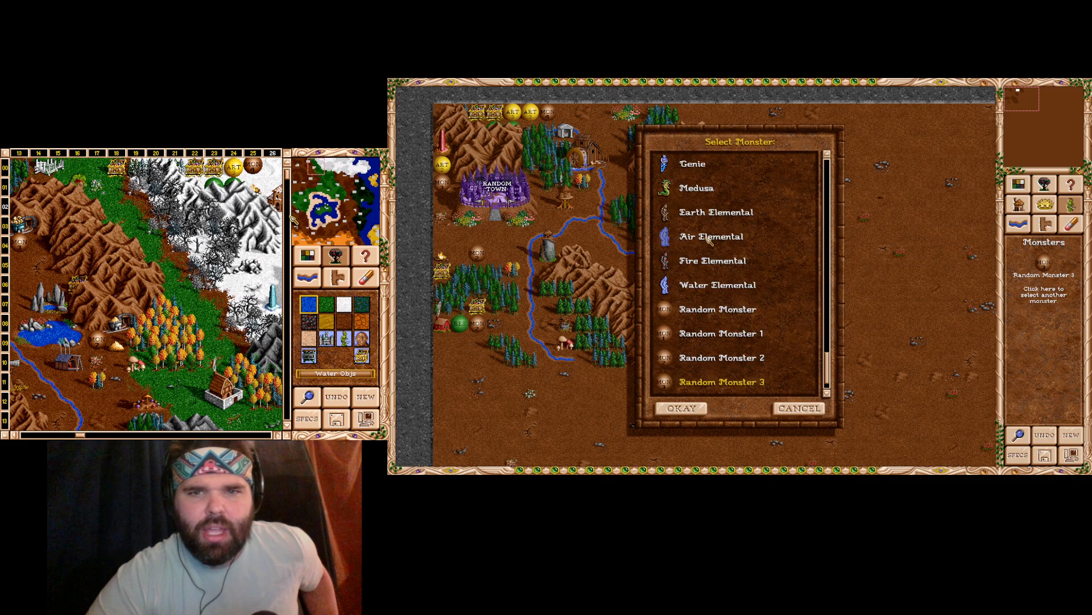
pyautogui.click(698, 415)
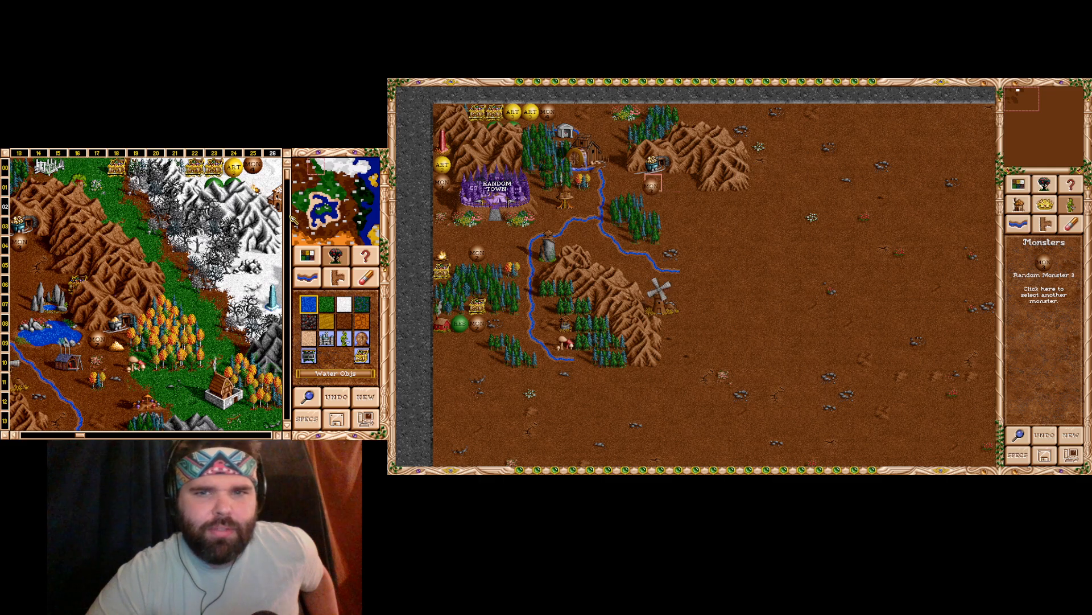
pyautogui.click(653, 185)
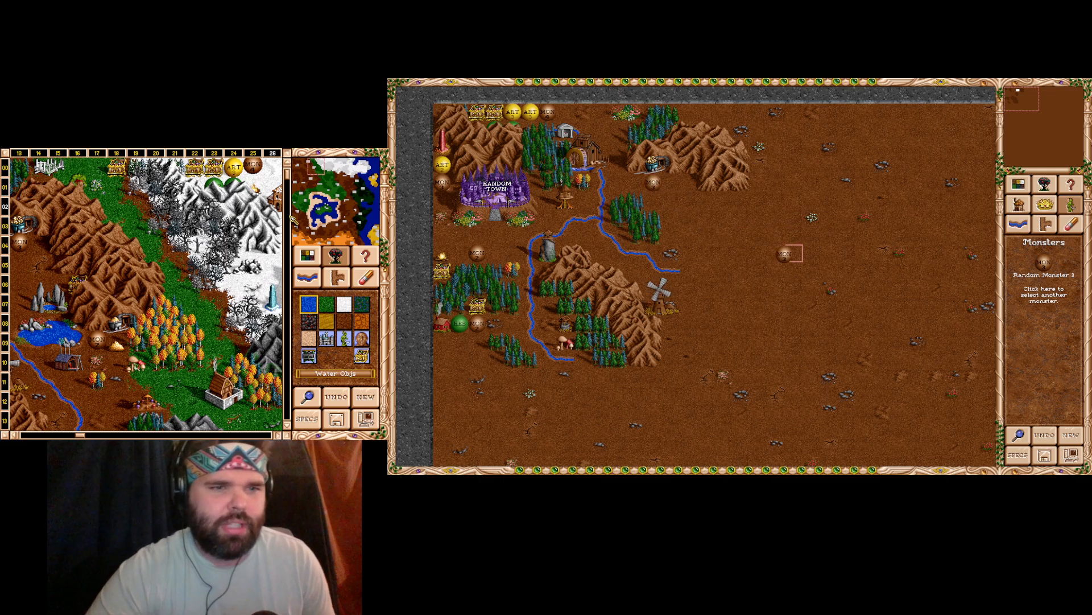
# - Place a Tree House dwelling behind the northeastern slope of the new mountain
pyautogui.click(1046, 202)
pyautogui.click(1043, 189)
pyautogui.click(1020, 208)
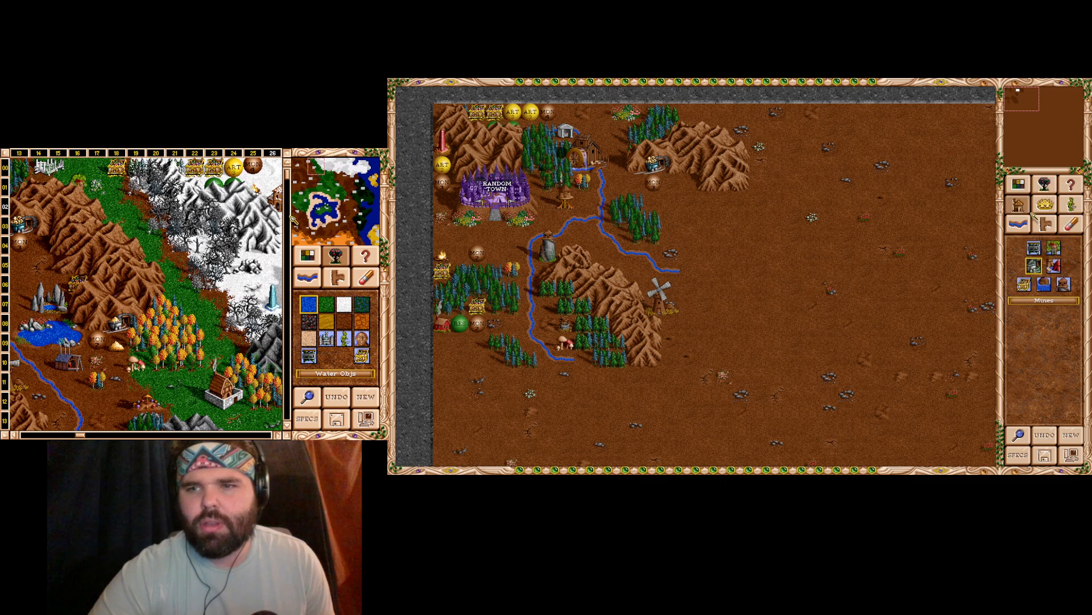
pyautogui.click(1054, 247)
pyautogui.scroll(5, 679, 262)
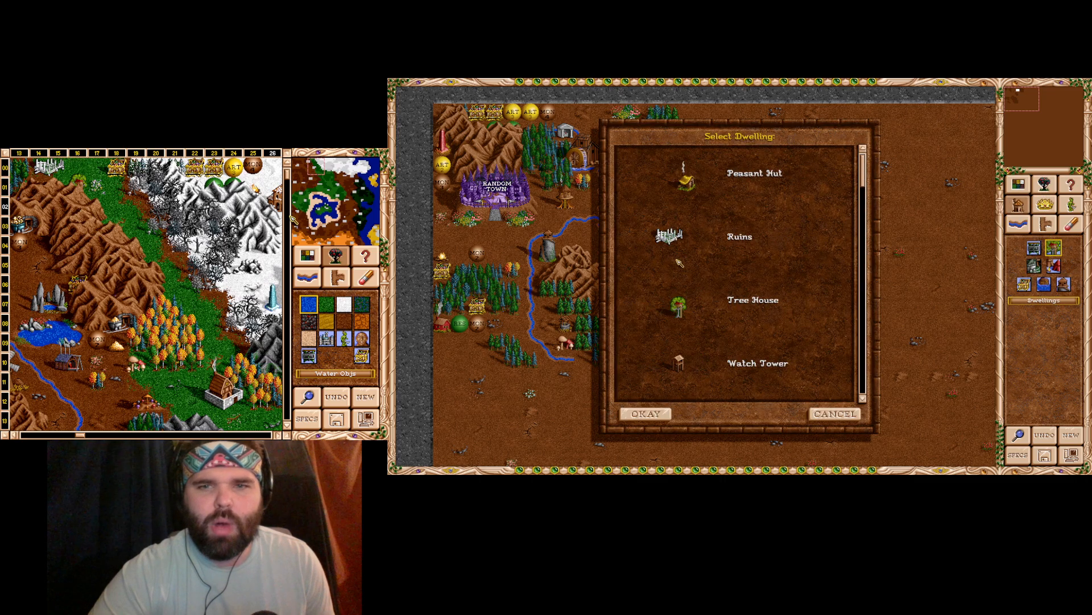
pyautogui.doubleClick(683, 313)
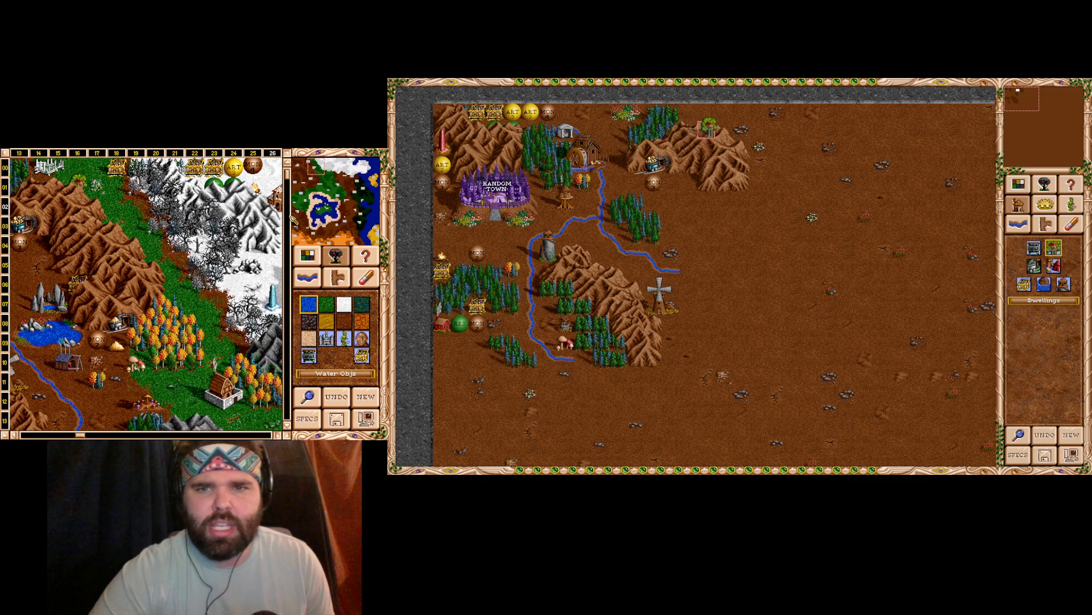
pyautogui.click(732, 128)
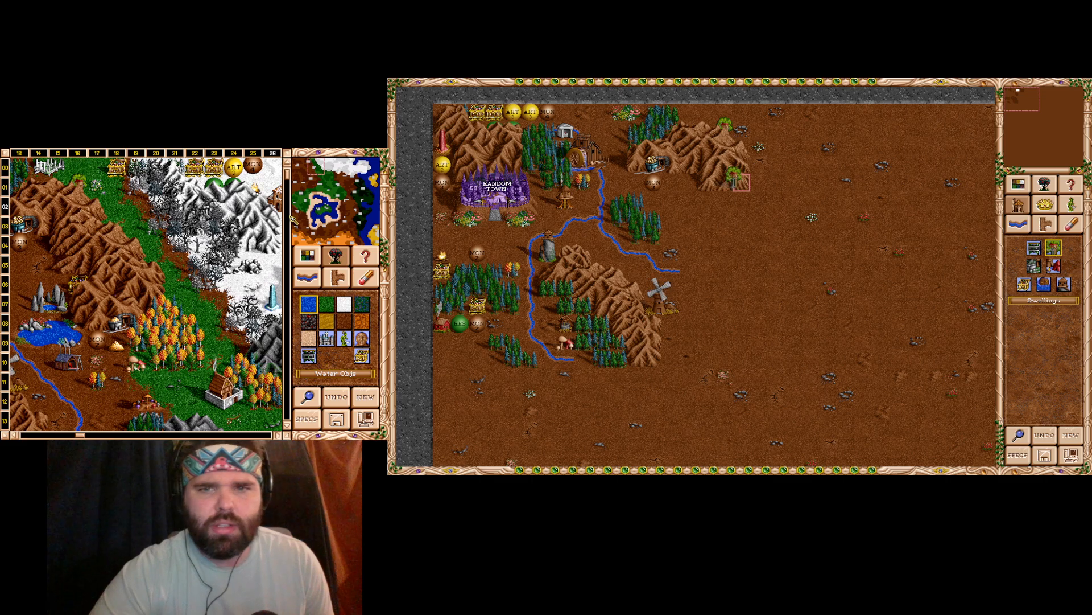
# - Try a Ruins dwelling on the top map row, tight against the northern trees, and erase it
pyautogui.click(1053, 249)
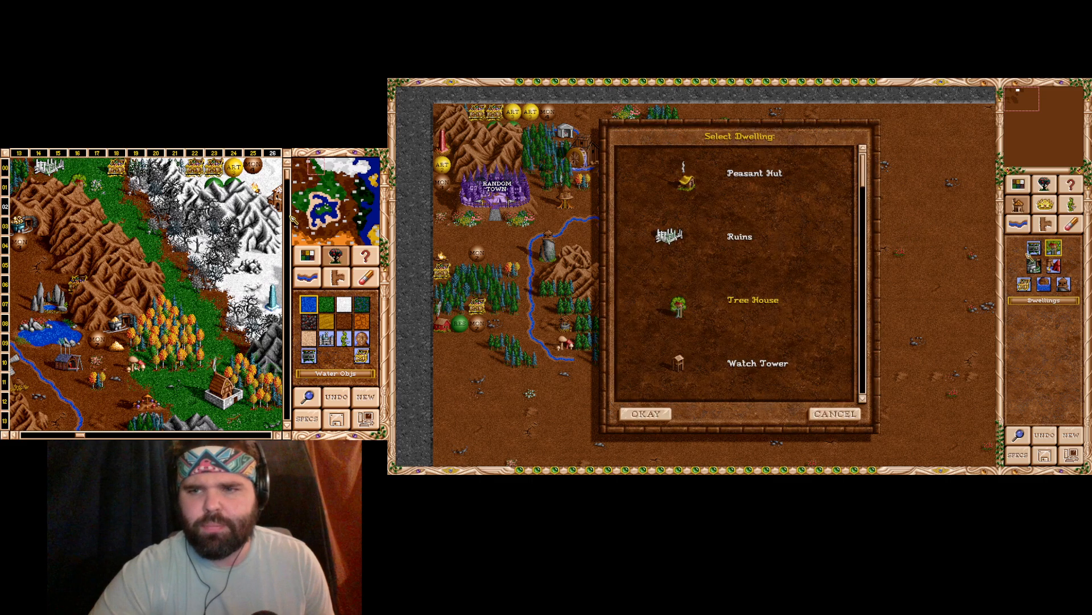
pyautogui.doubleClick(686, 241)
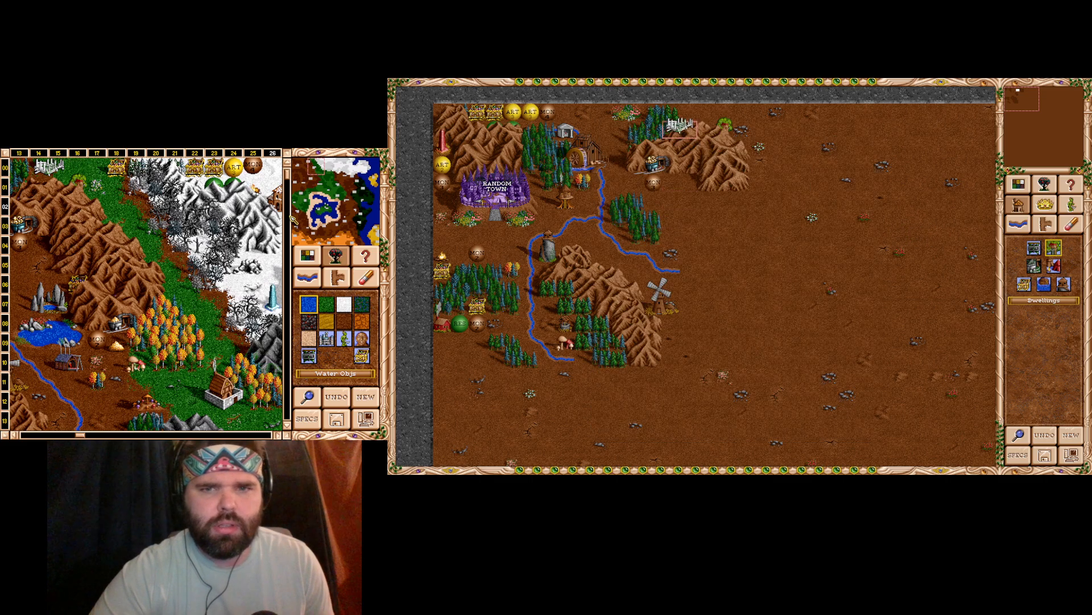
pyautogui.click(689, 112)
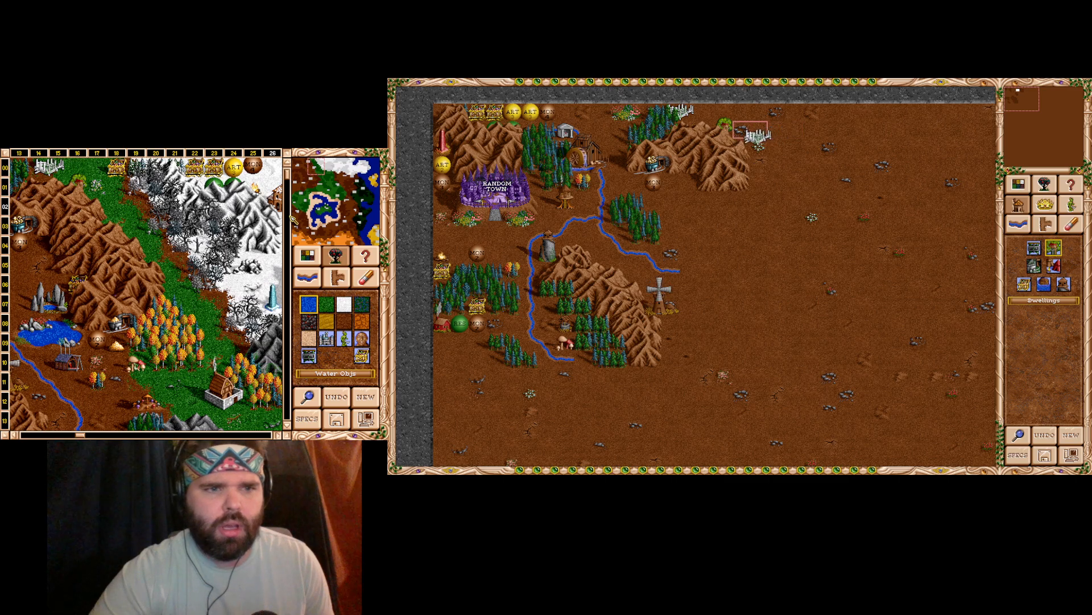
pyautogui.click(1071, 225)
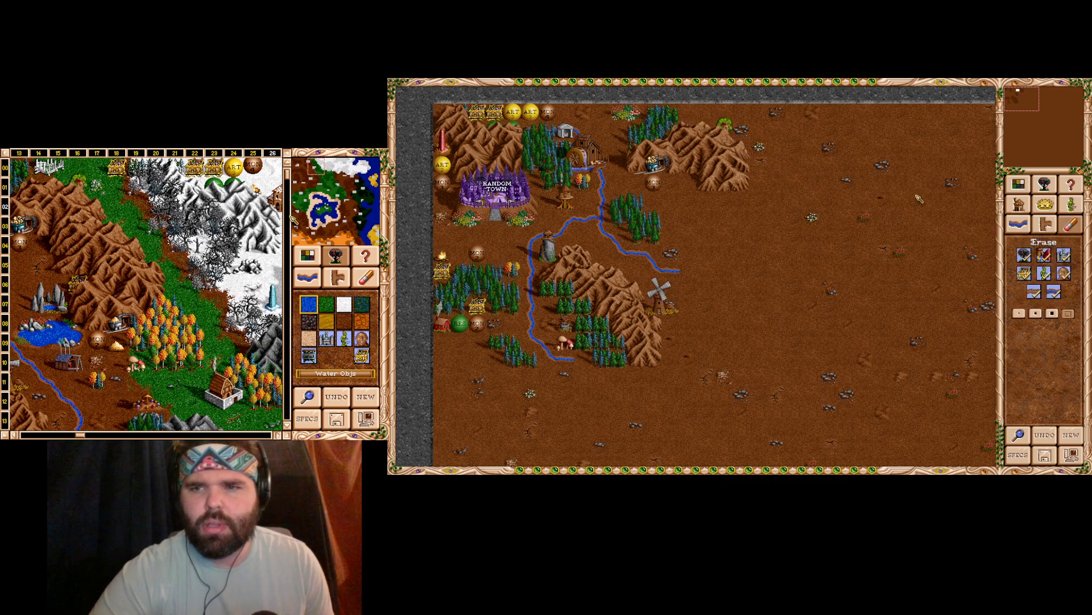
# - Place the Ruins dwelling one tile farther east on the top map row, north of the new mountain
pyautogui.click(1050, 191)
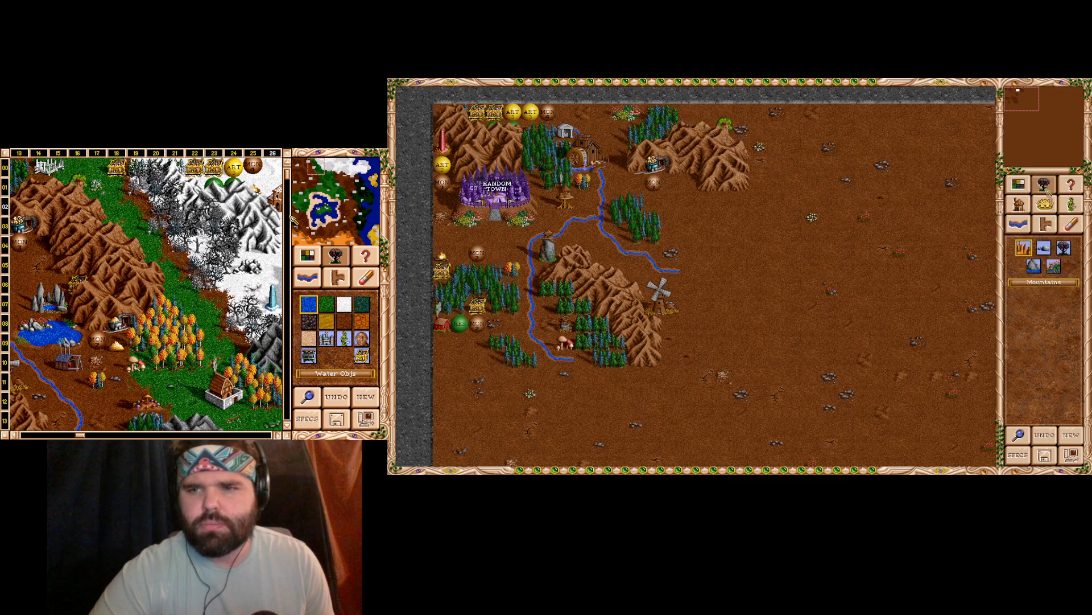
pyautogui.click(1019, 203)
pyautogui.click(1055, 248)
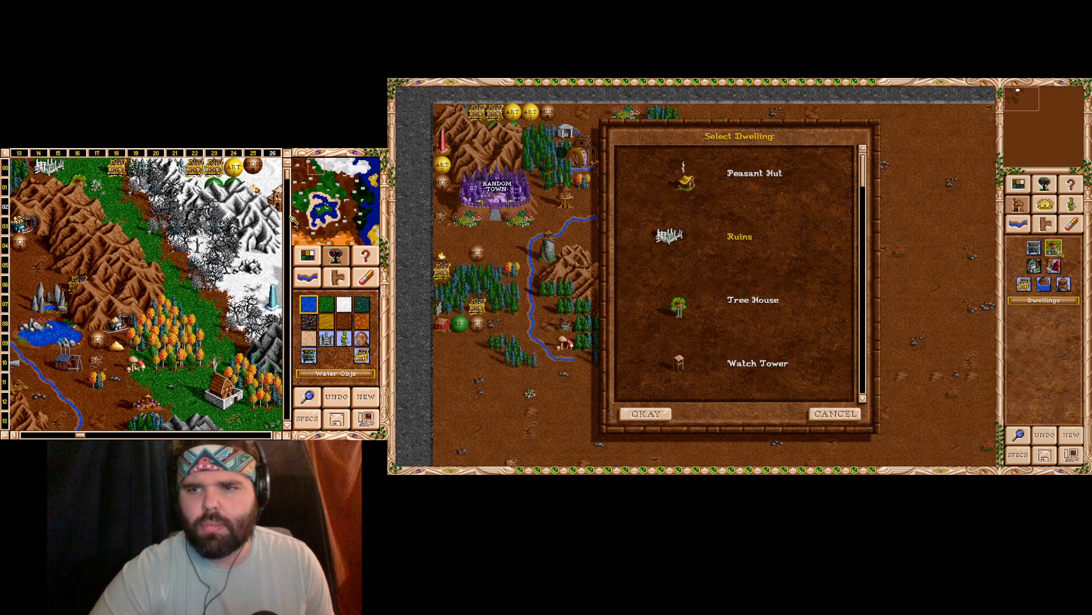
pyautogui.doubleClick(664, 233)
pyautogui.click(700, 112)
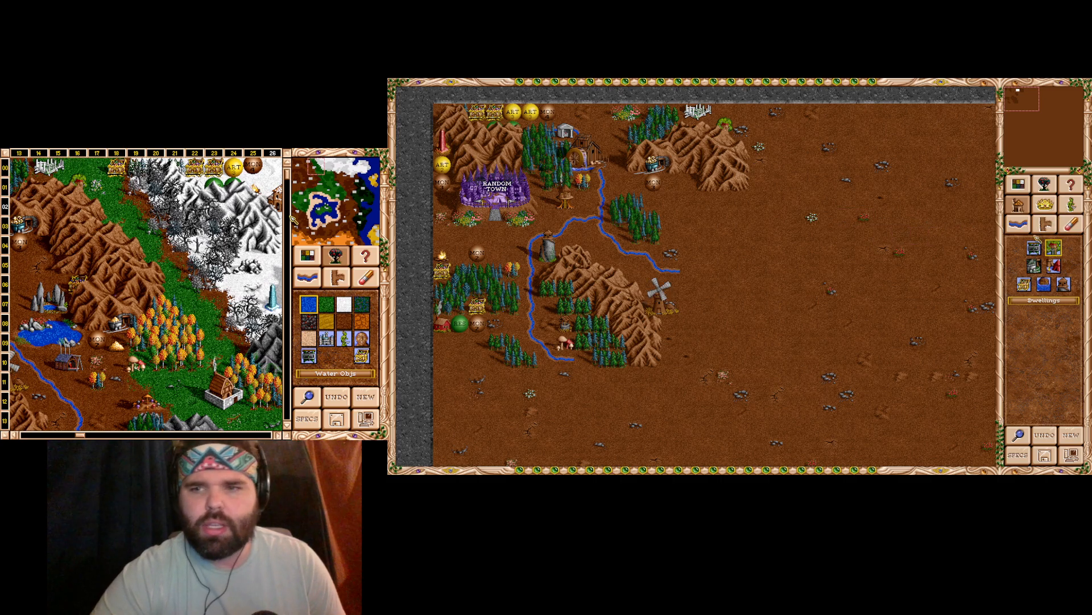
# - Place a Treasure Chest on the top map row, northeast of the tree house
pyautogui.click(1024, 284)
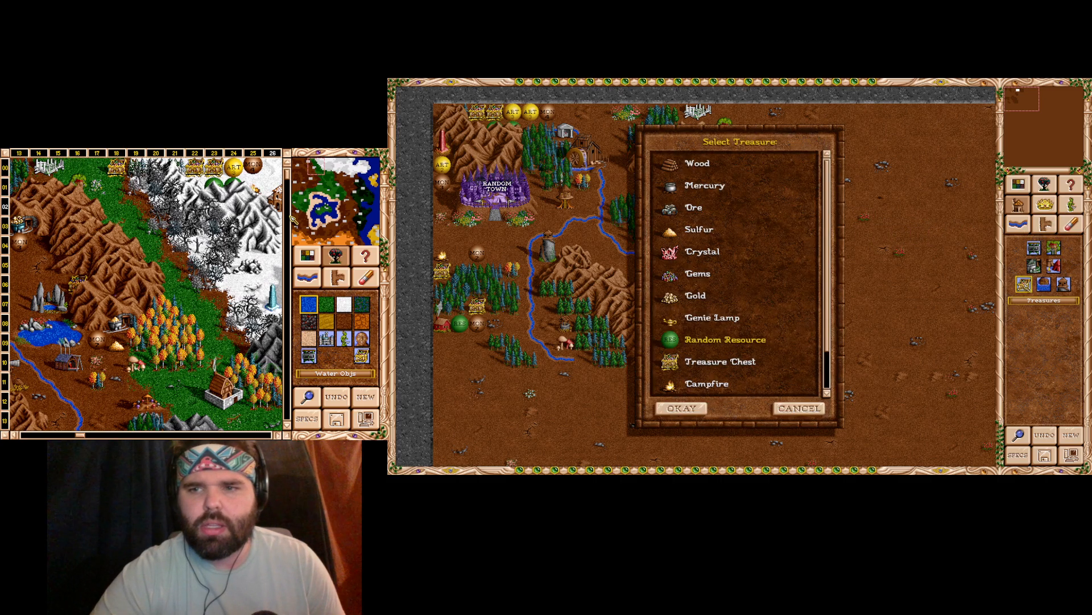
pyautogui.doubleClick(705, 363)
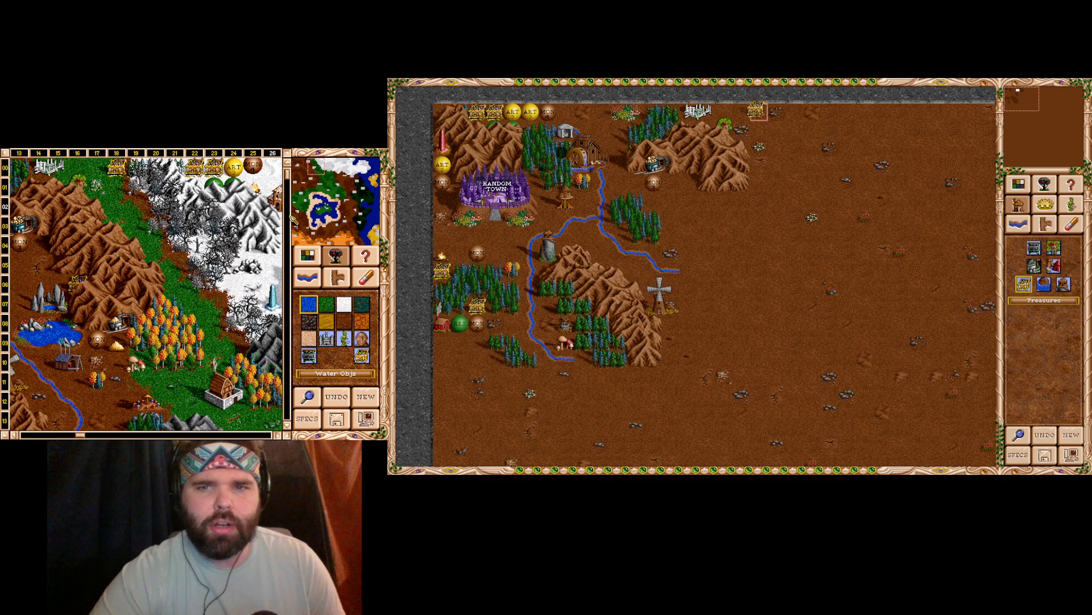
pyautogui.click(759, 112)
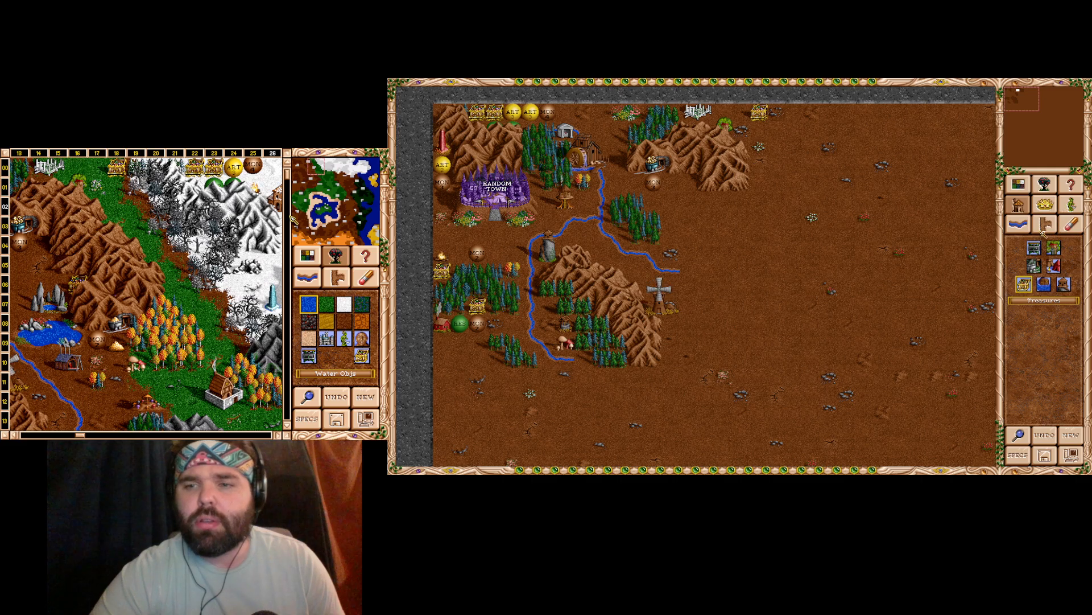
# - Paint grass terrain with the 2x2 brush on the top map rows between the Ruins dwelling and the Treasure Chest
pyautogui.click(1020, 184)
pyautogui.click(1044, 250)
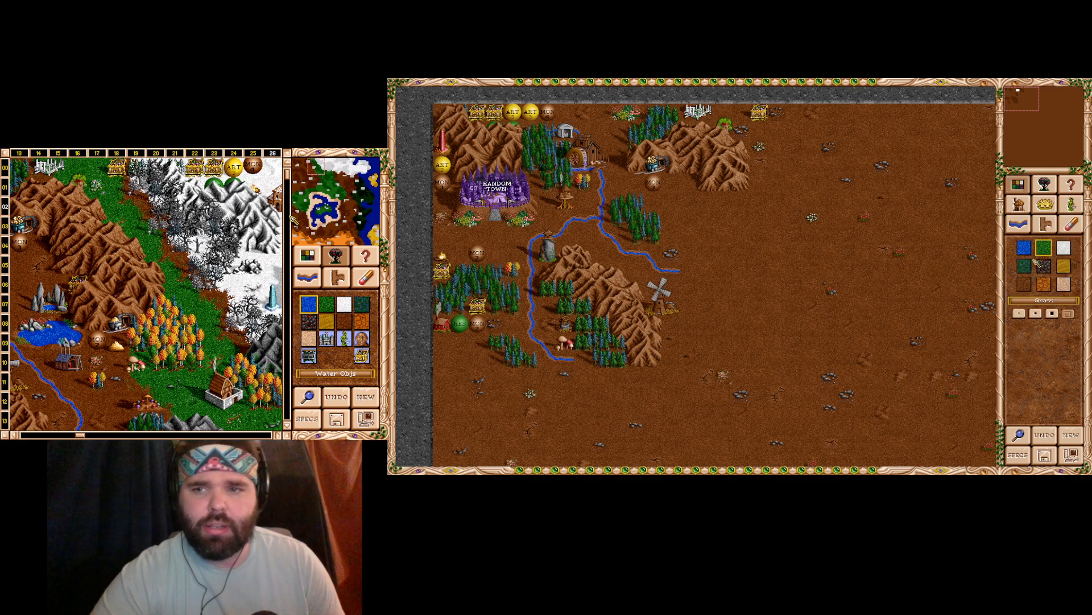
pyautogui.click(1036, 313)
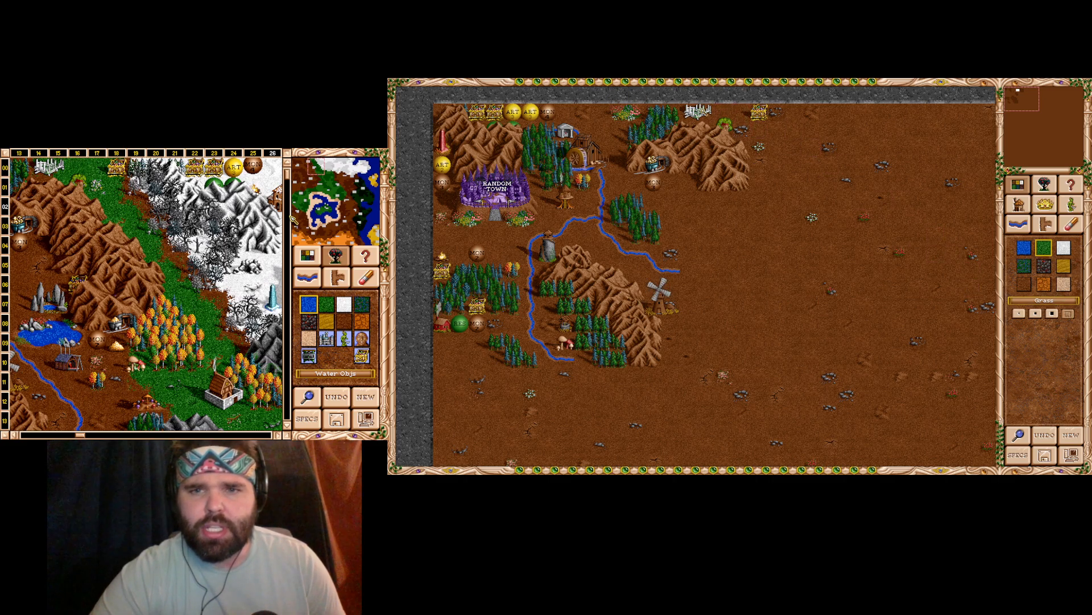
pyautogui.click(758, 136)
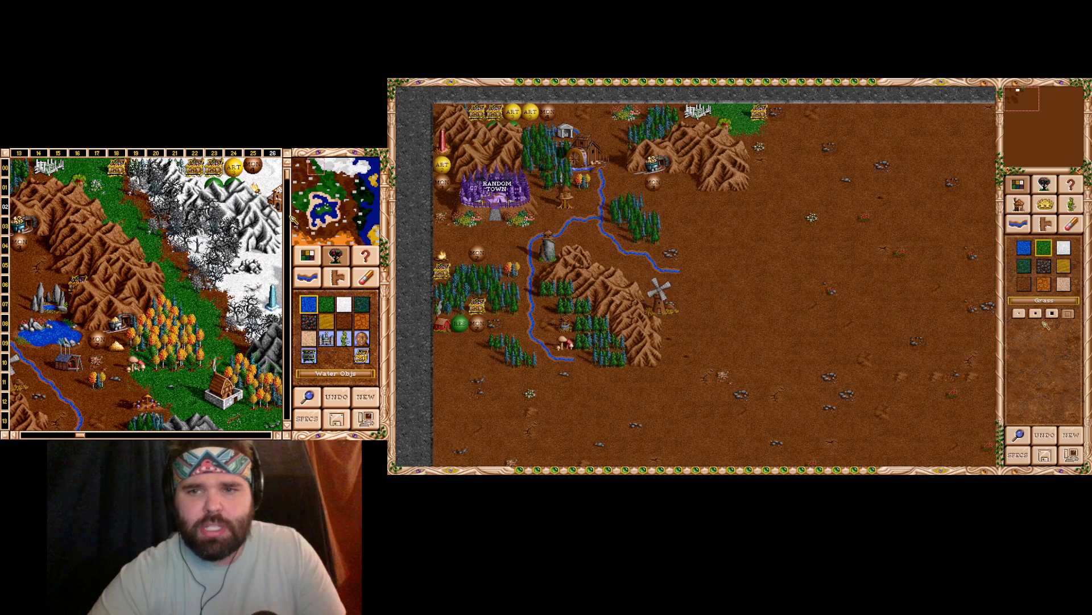
# - Extend the grass with the 2x2 brush as a diagonal strip running southeast along the new mountain's eastern slope
pyautogui.click(1035, 313)
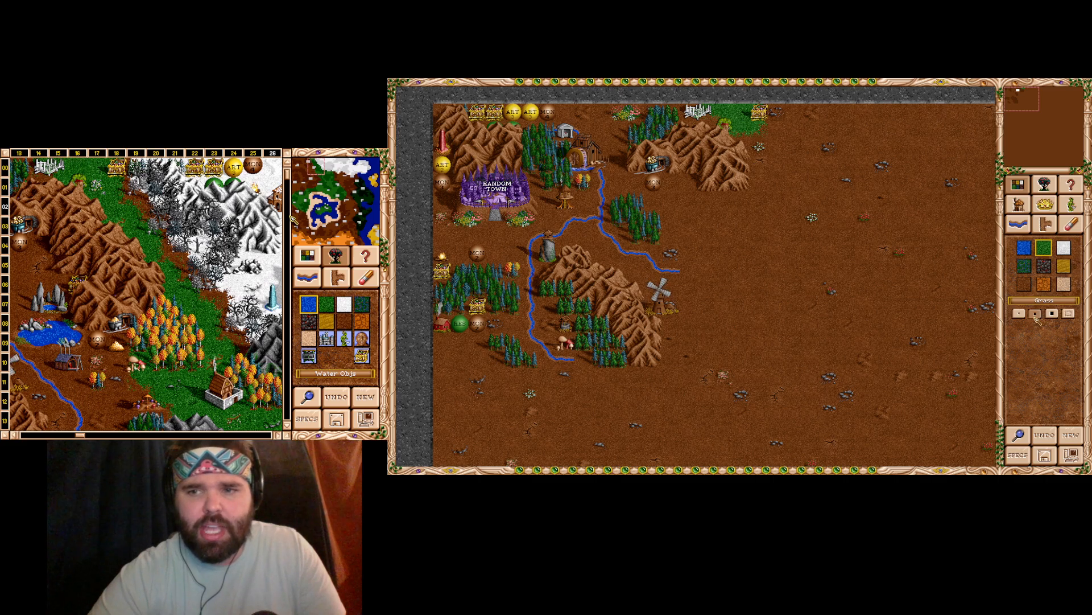
pyautogui.click(738, 135)
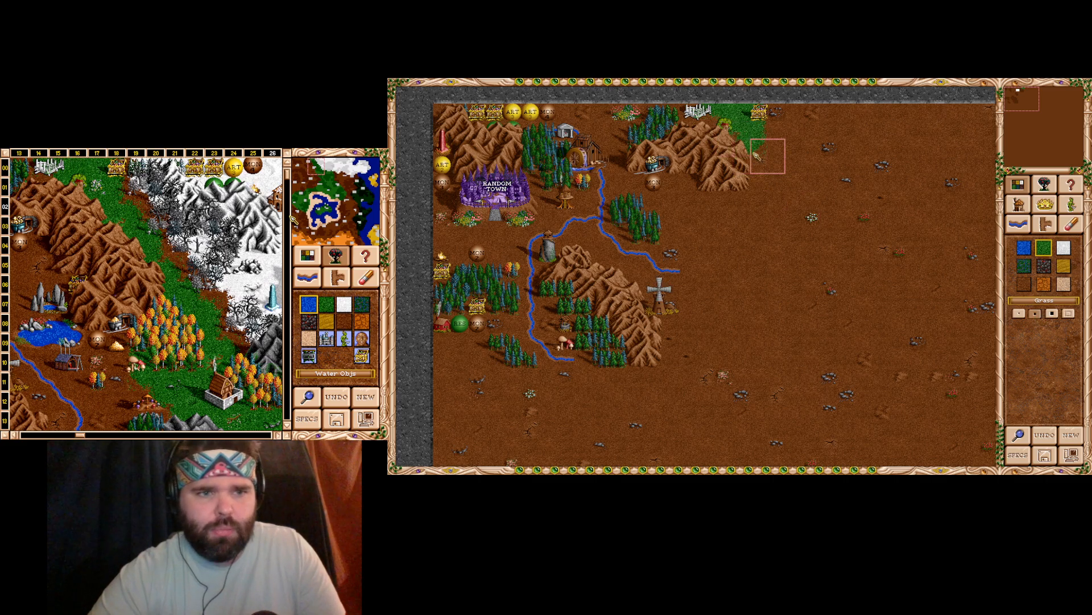
pyautogui.moveTo(760, 159)
pyautogui.mouseDown()
pyautogui.moveTo(763, 187)
pyautogui.moveTo(781, 183)
pyautogui.moveTo(790, 214)
pyautogui.mouseUp()
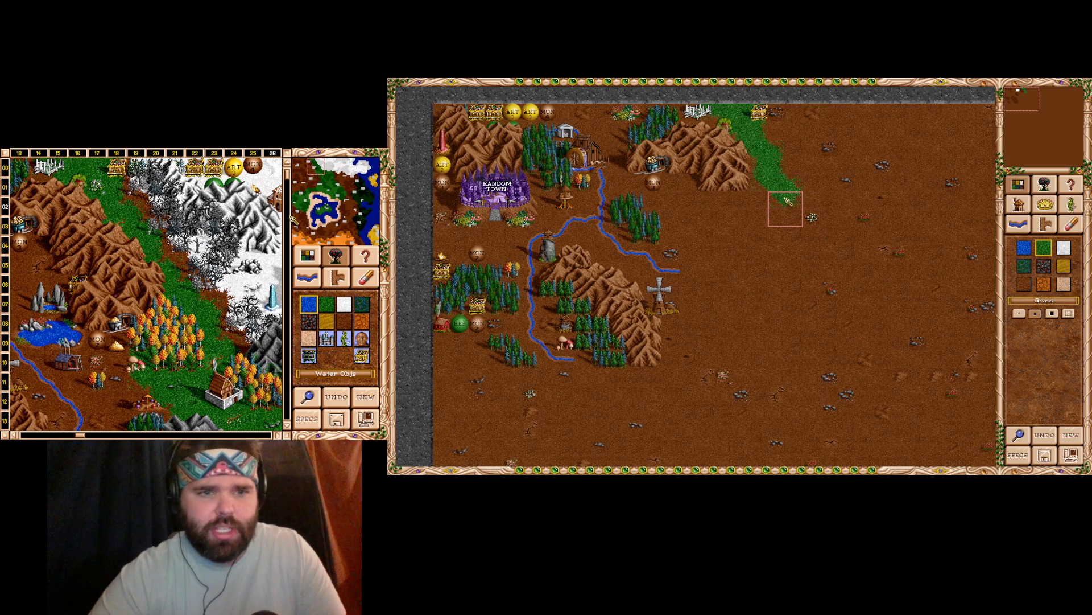
pyautogui.click(779, 198)
pyautogui.click(798, 238)
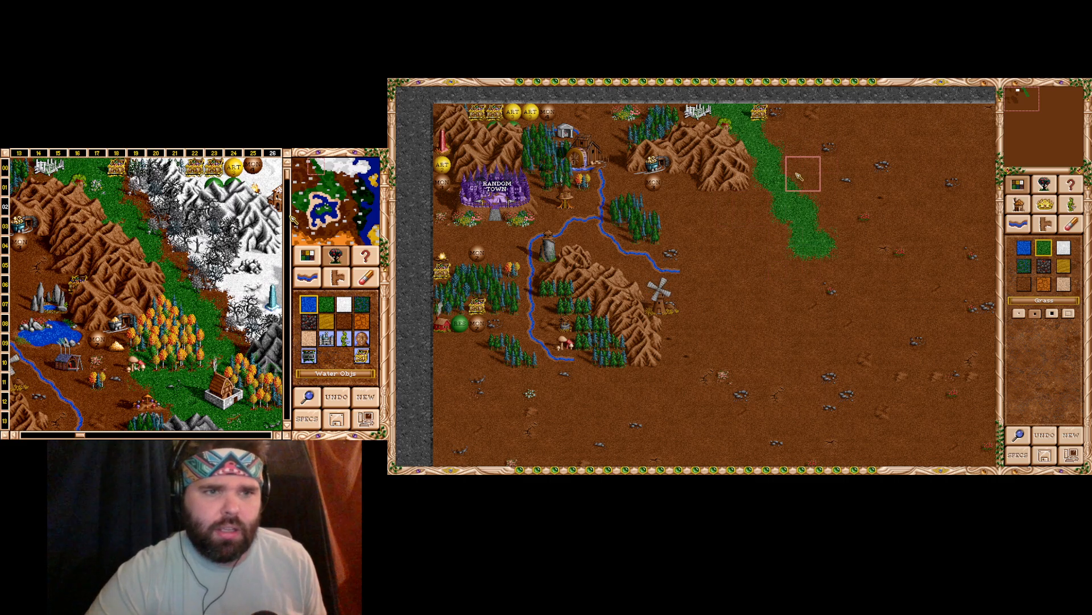
# - Place a large cluster of dead trees at the northern map edge, just east of the Treasure Chest
pyautogui.click(1049, 187)
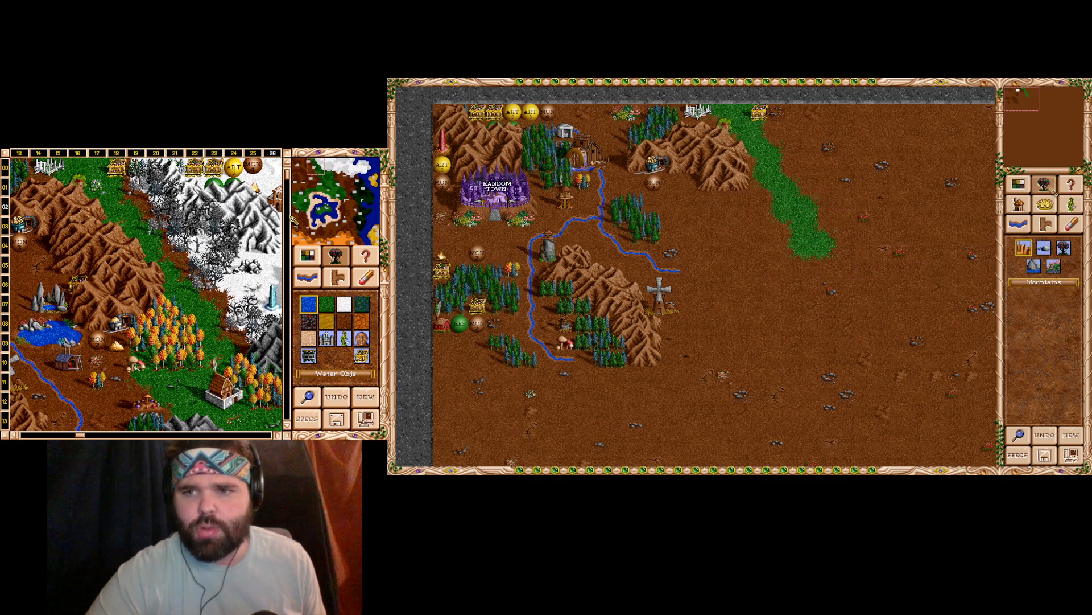
pyautogui.click(1062, 254)
pyautogui.scroll(5, 762, 273)
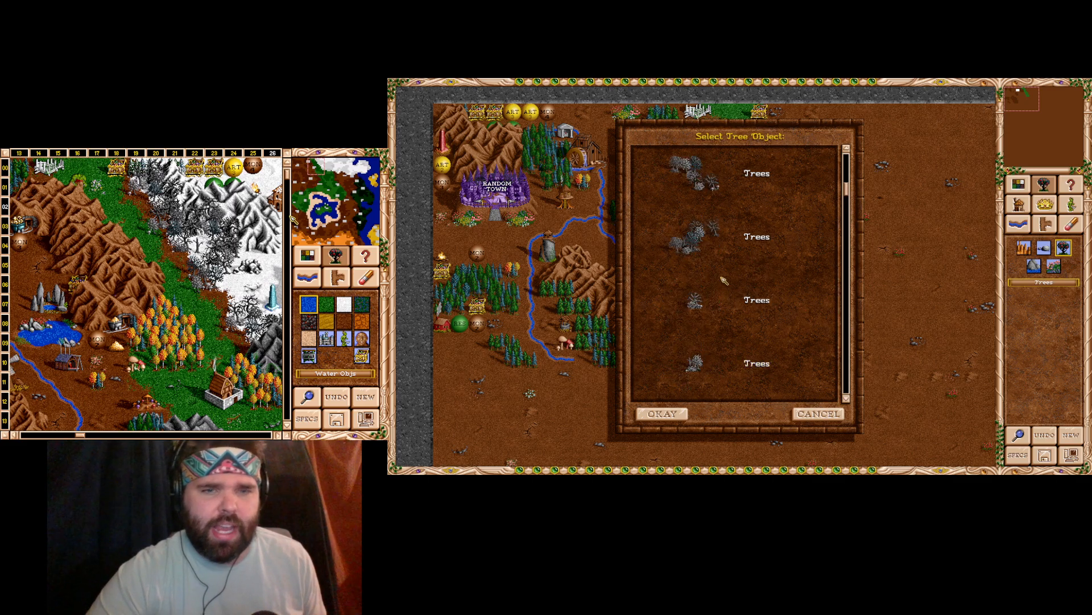
pyautogui.scroll(3, 729, 262)
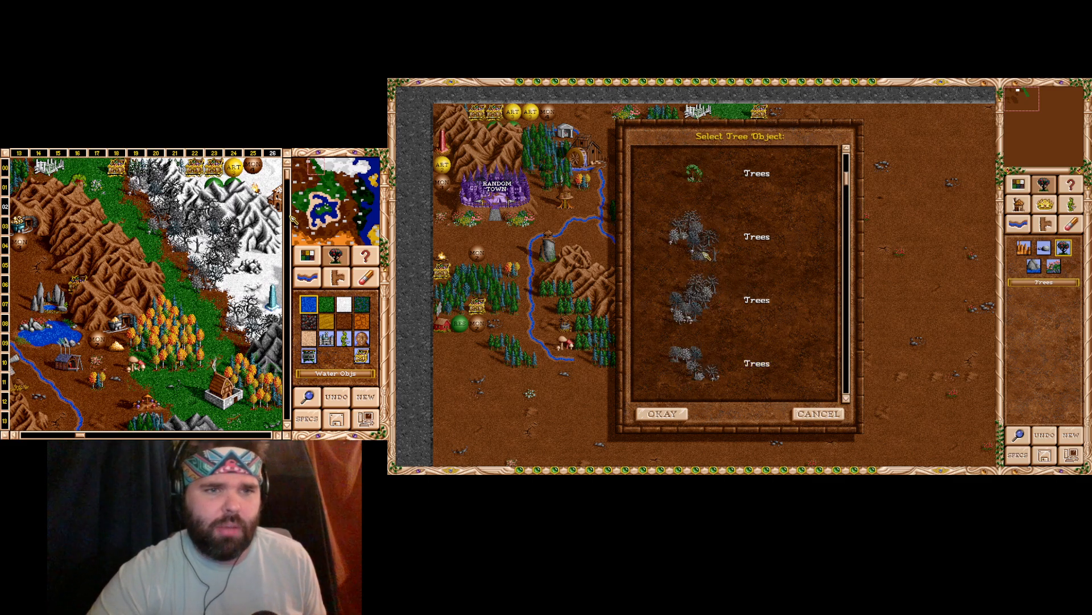
pyautogui.doubleClick(694, 251)
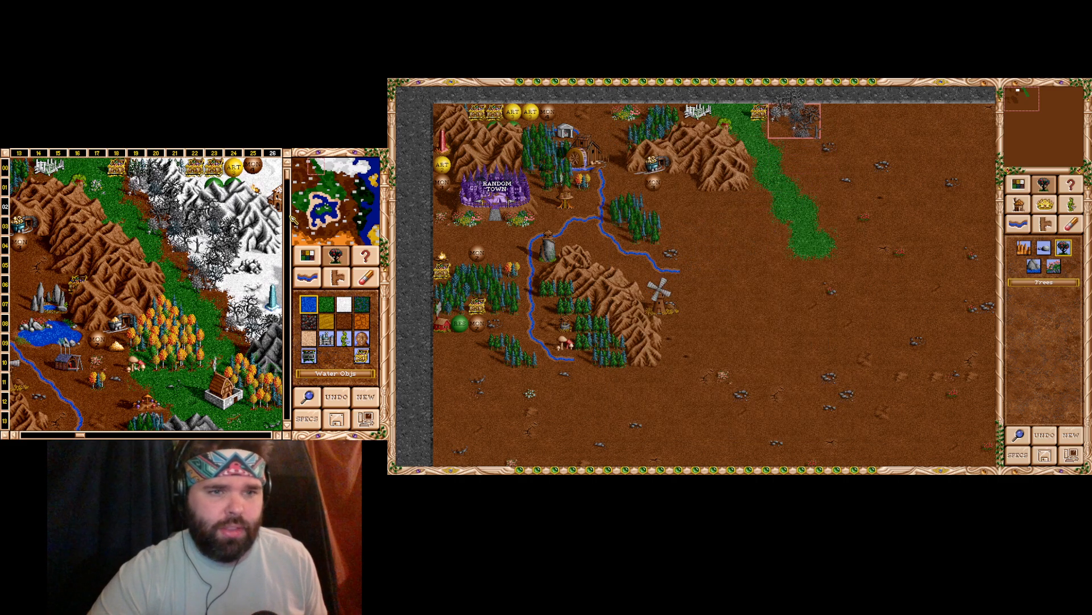
pyautogui.click(796, 111)
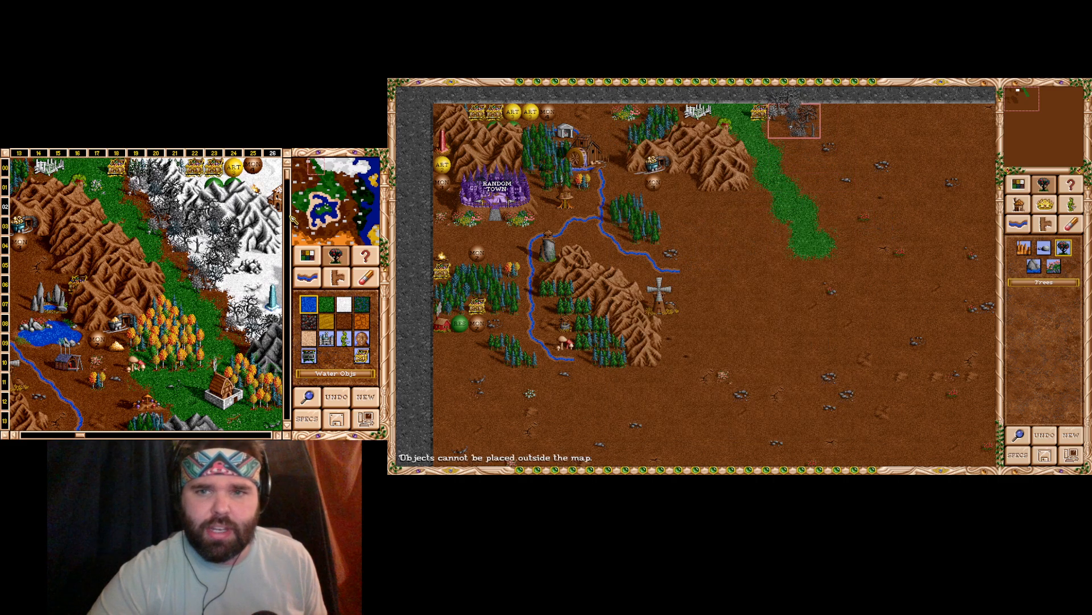
pyautogui.click(800, 136)
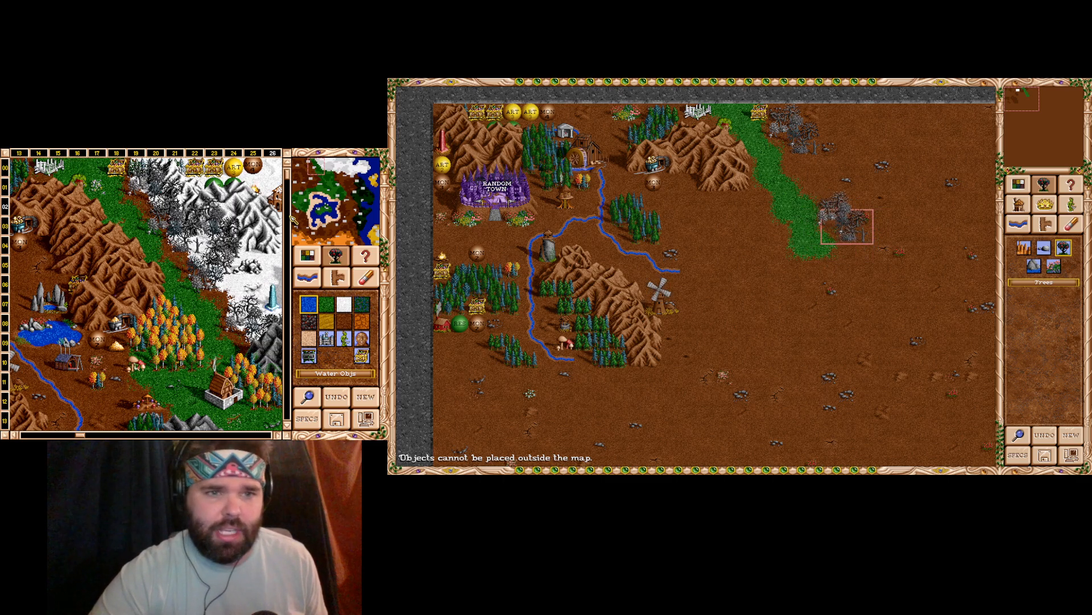
# - Paint snow terrain under the dead trees and continue it southeast as a diagonal strip parallel to the grass
pyautogui.click(1018, 184)
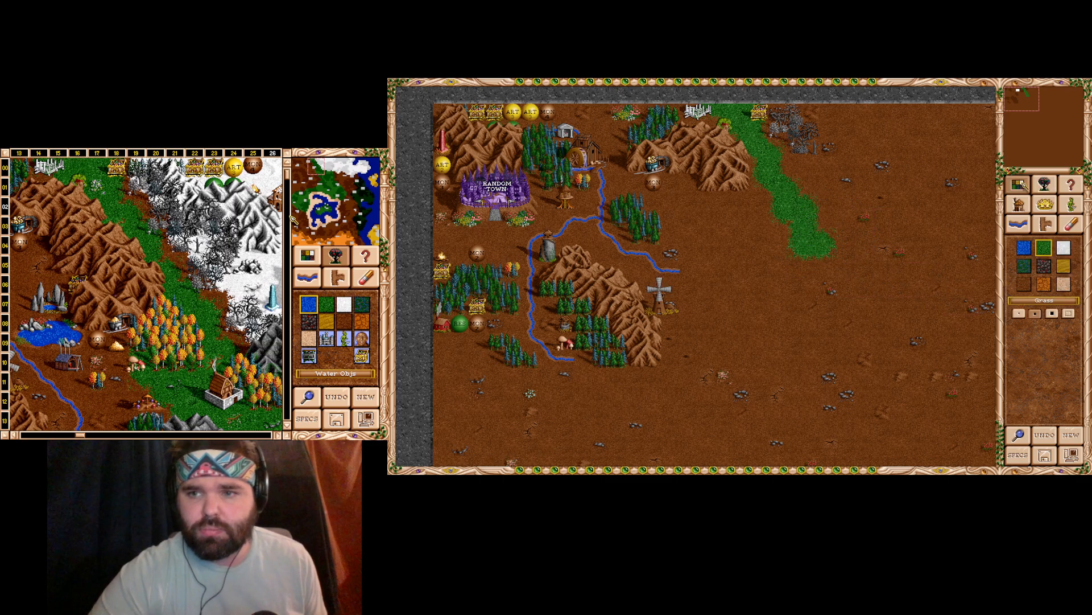
pyautogui.click(1064, 248)
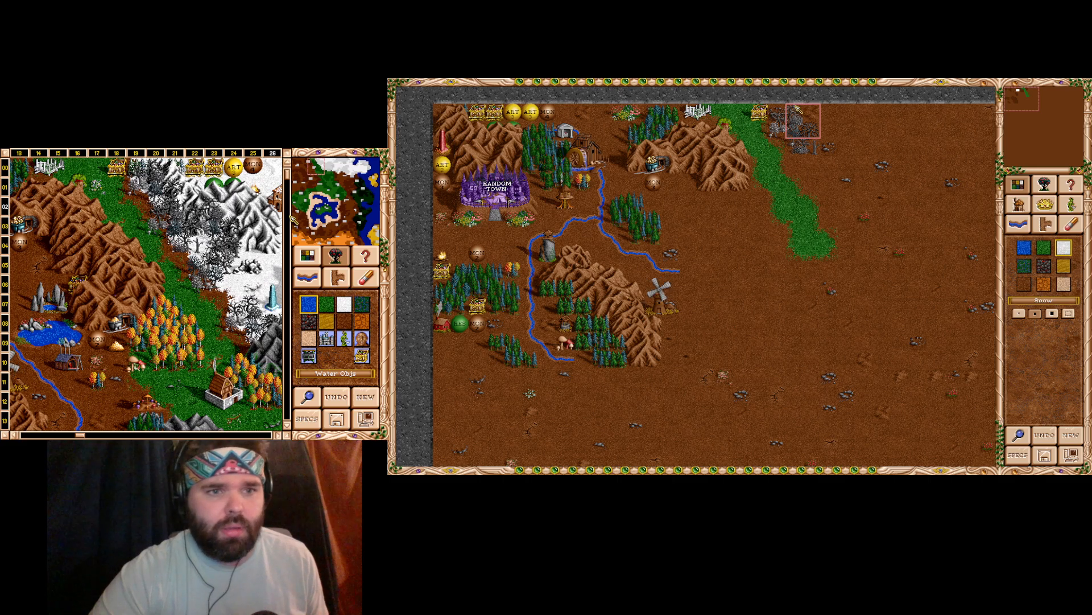
pyautogui.click(784, 120)
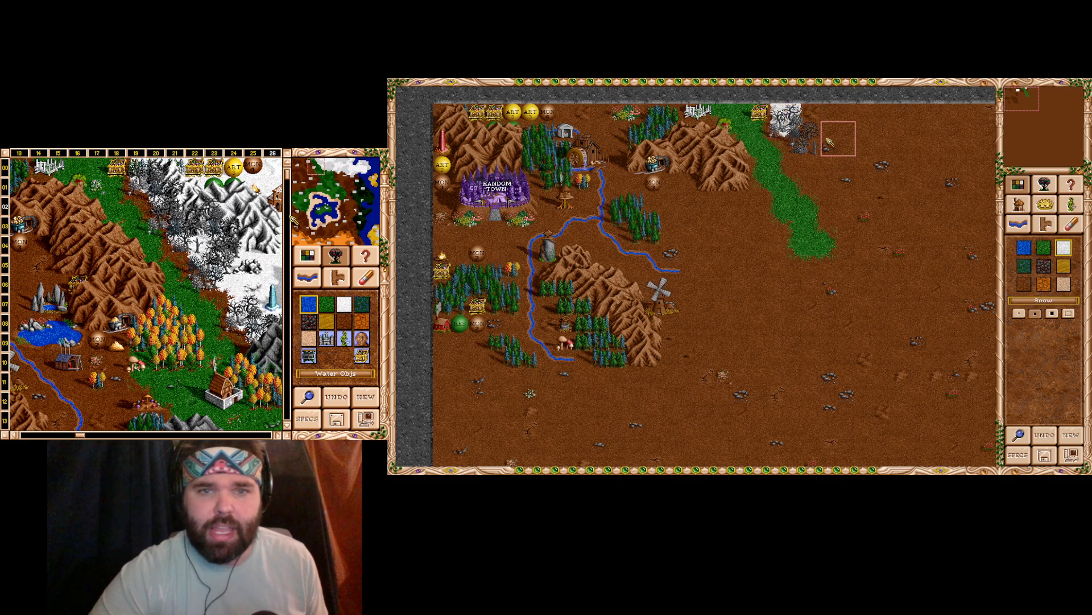
pyautogui.click(796, 134)
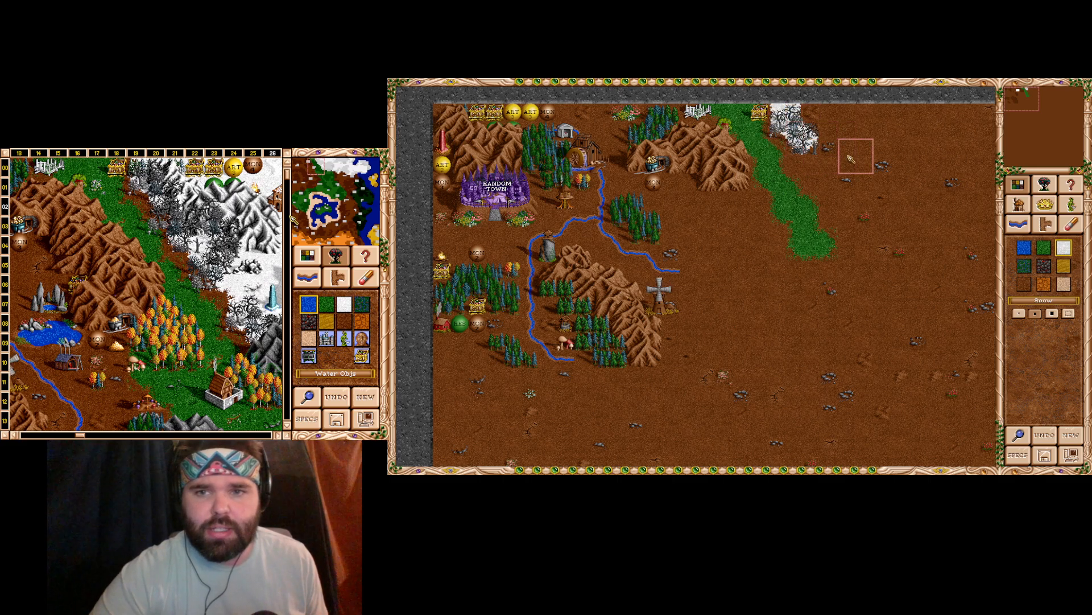
pyautogui.click(812, 147)
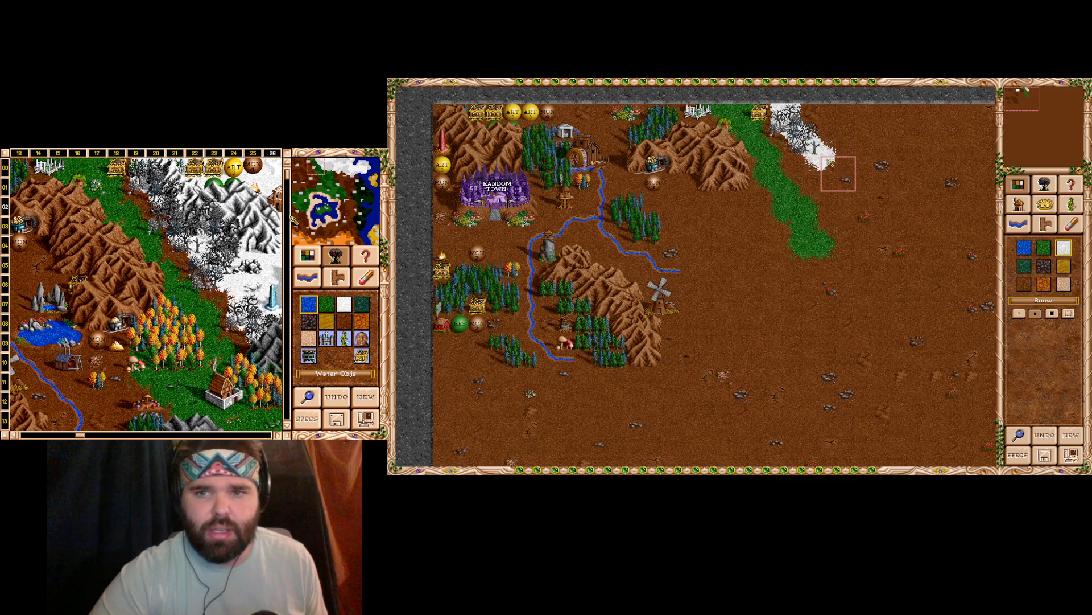
pyautogui.click(839, 177)
pyautogui.click(848, 191)
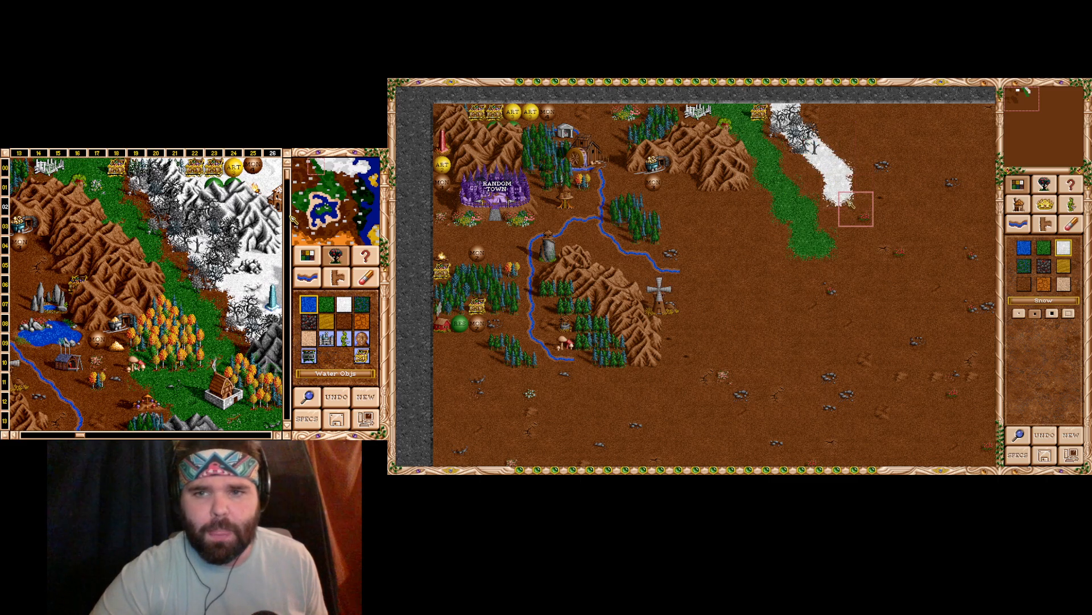
# - Place another large dead tree cluster on the snow strip, southeast of the first cluster
pyautogui.click(1046, 184)
pyautogui.click(1062, 251)
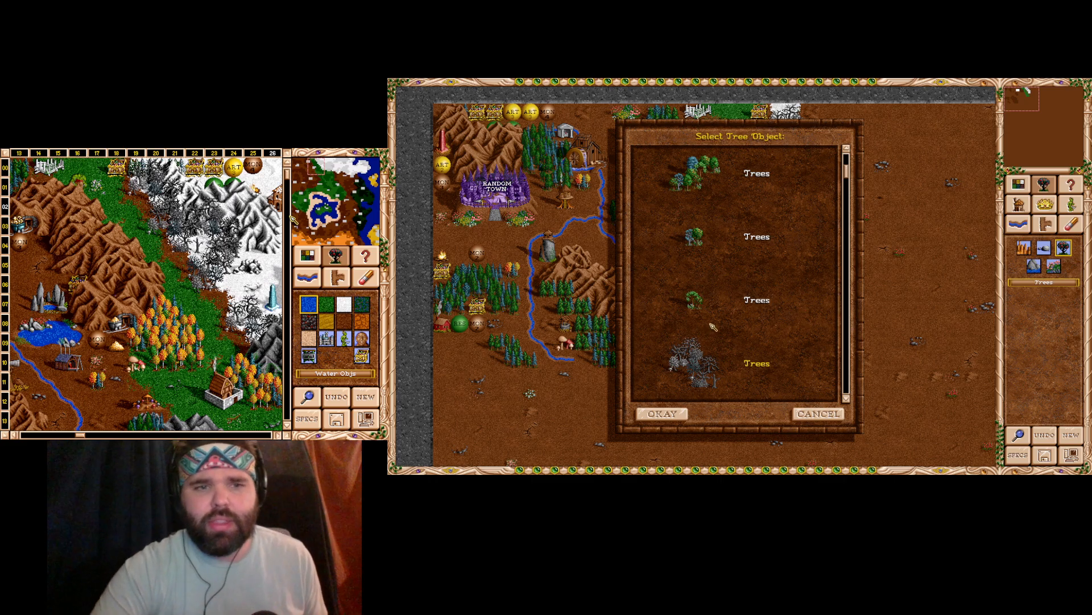
pyautogui.scroll(-1, 718, 345)
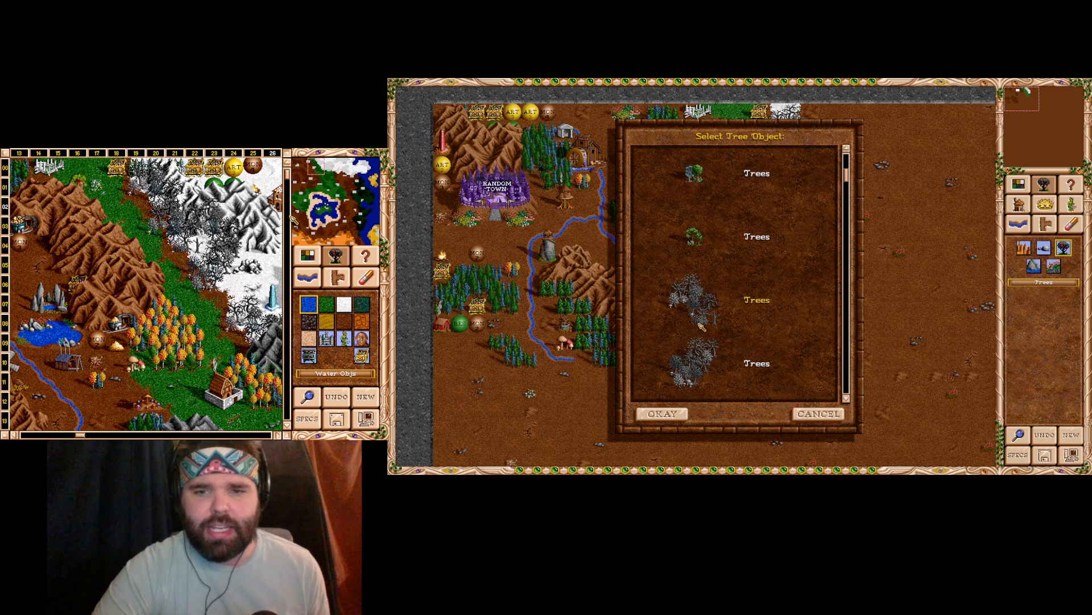
pyautogui.scroll(-5, 723, 329)
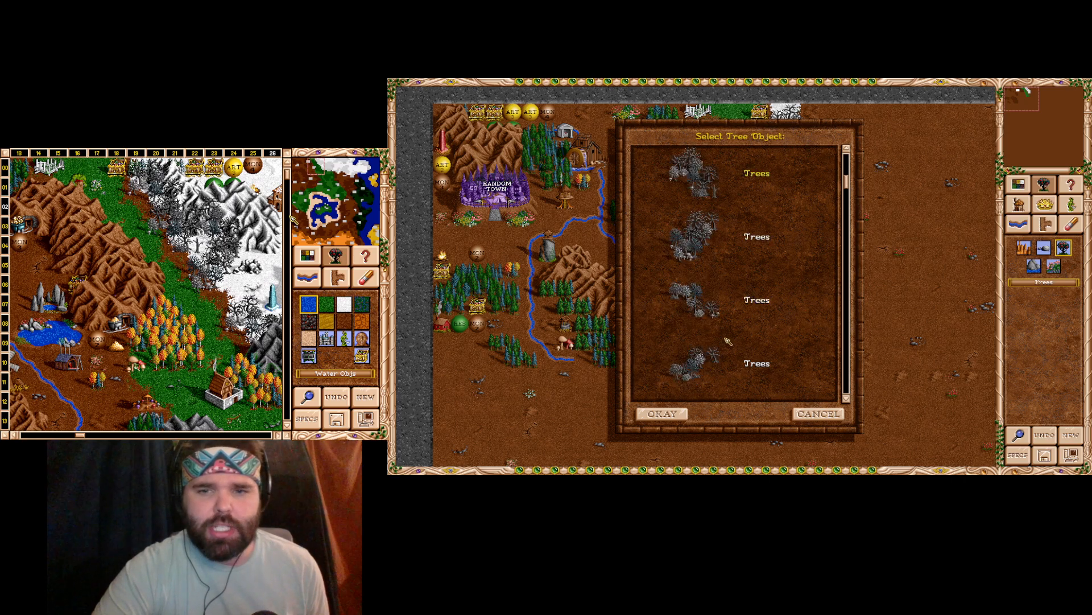
pyautogui.scroll(3, 723, 279)
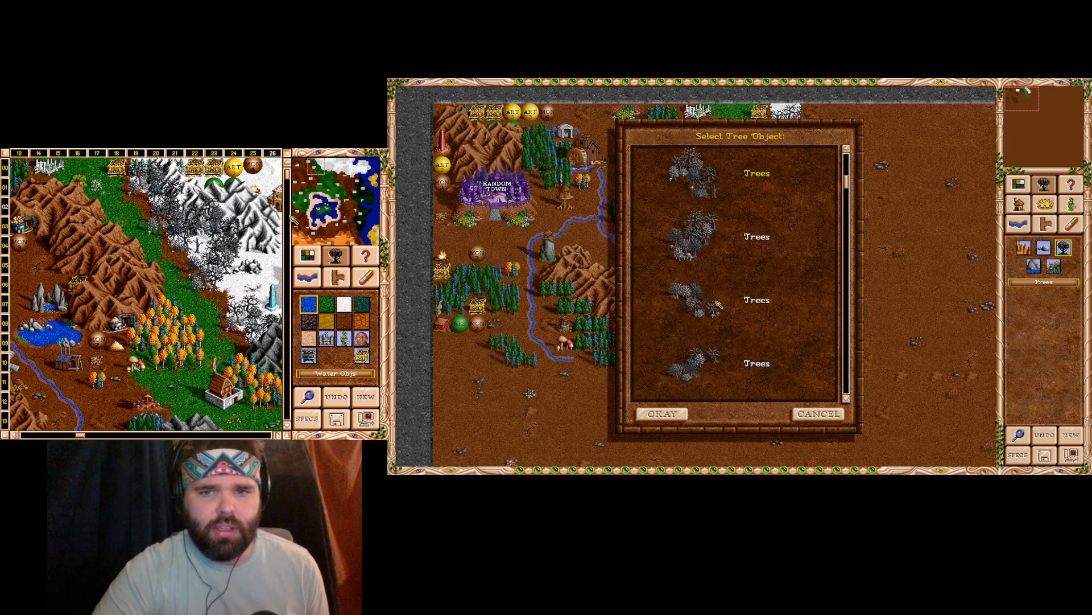
pyautogui.doubleClick(701, 250)
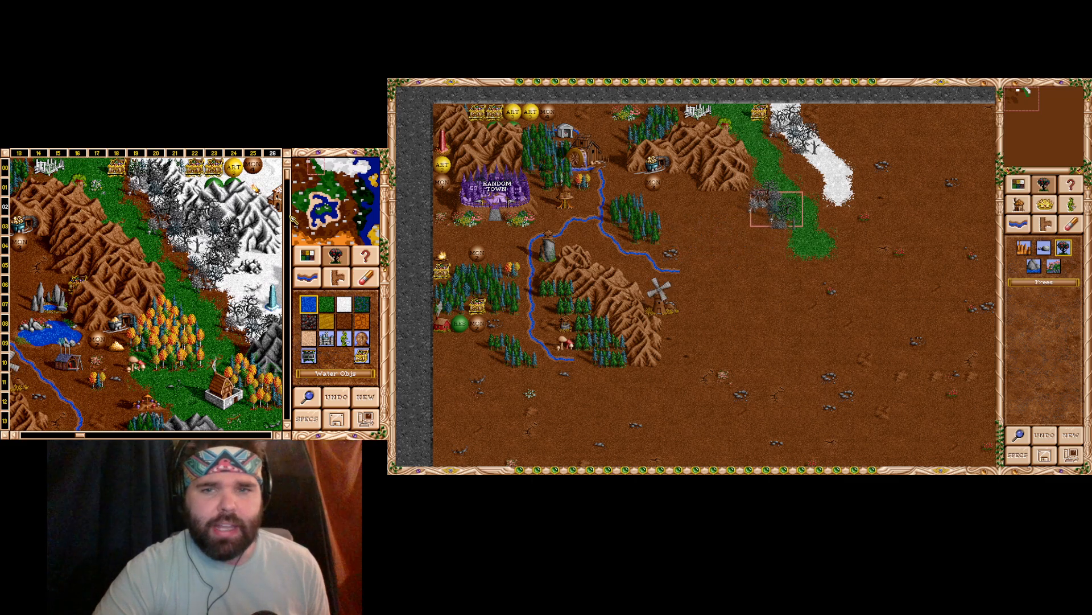
pyautogui.click(831, 175)
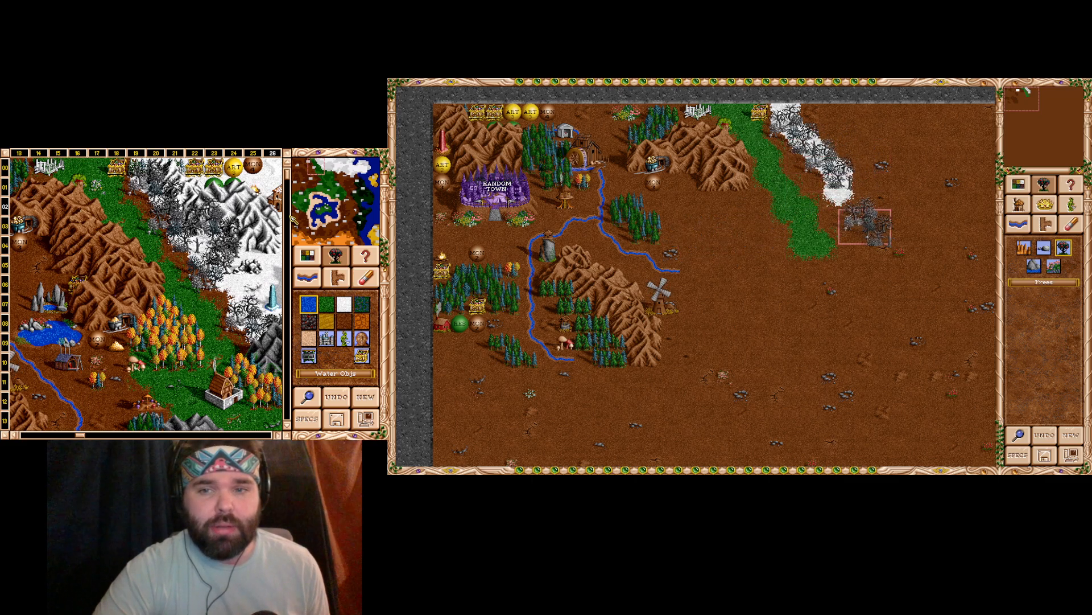
pyautogui.click(865, 210)
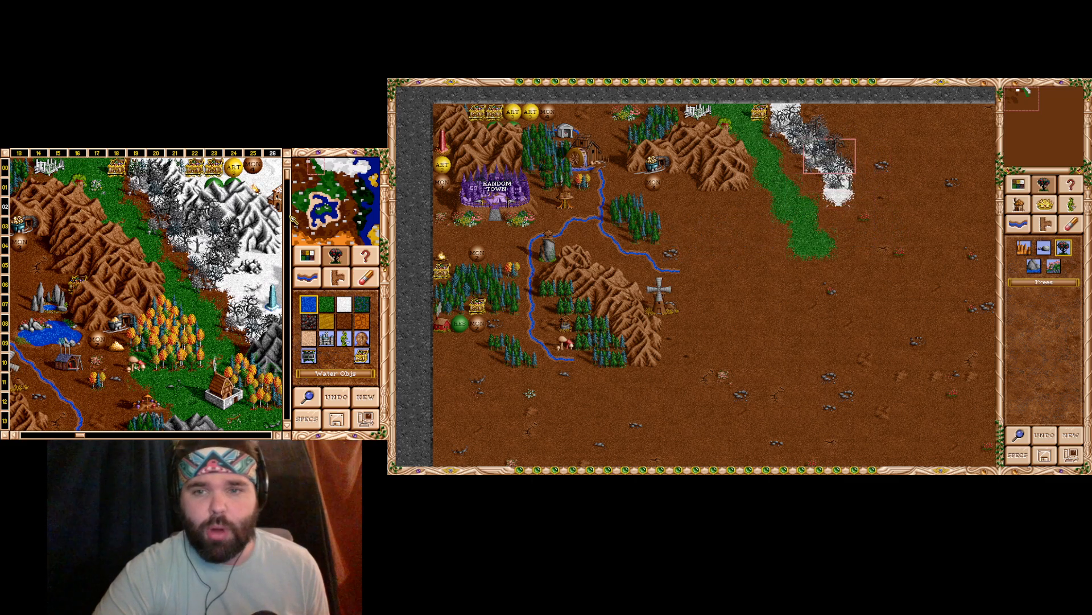
# - Fill the snow at the northern map edge above the large clusters with small dead trees
pyautogui.click(796, 112)
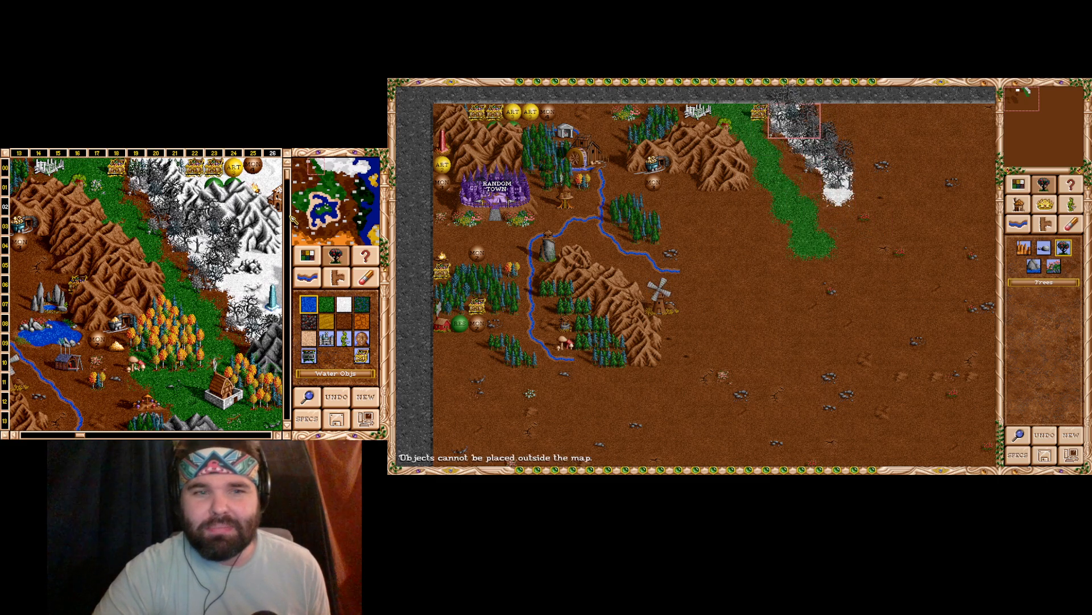
pyautogui.click(1068, 248)
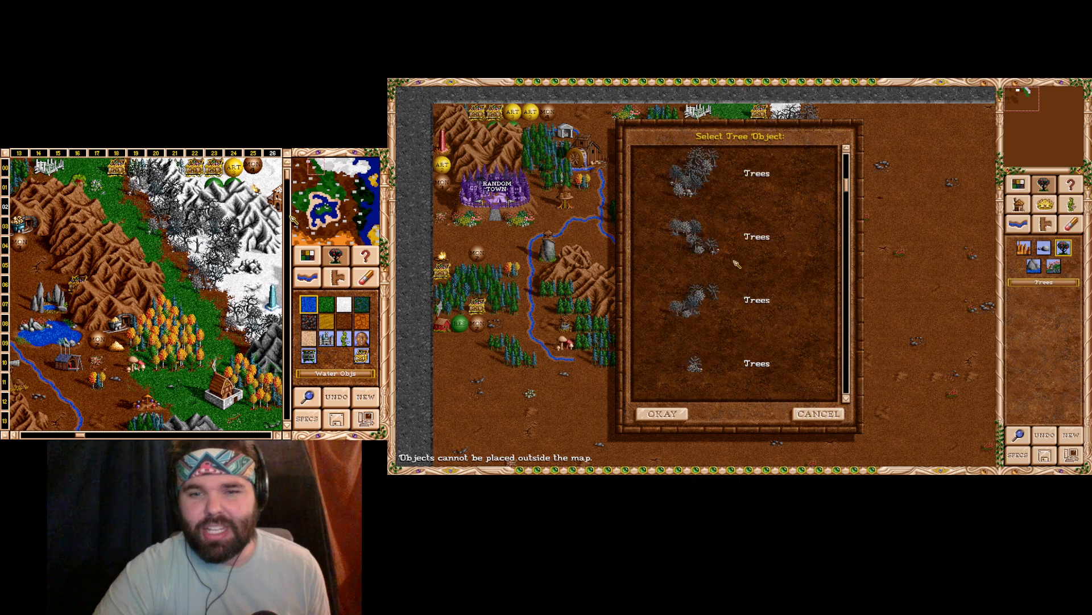
pyautogui.doubleClick(697, 367)
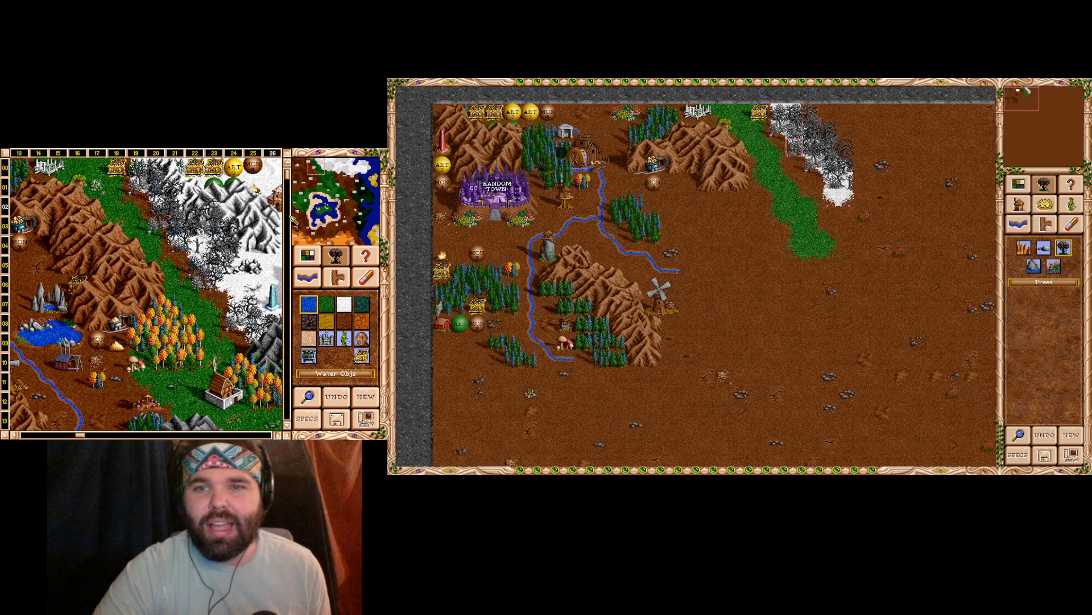
pyautogui.click(1067, 248)
pyautogui.doubleClick(701, 301)
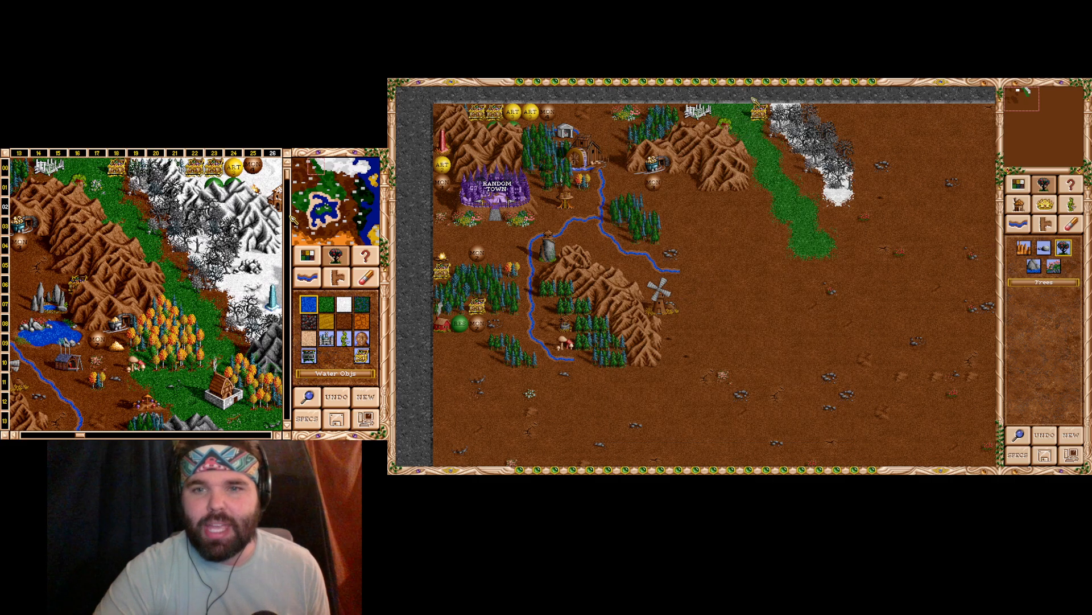
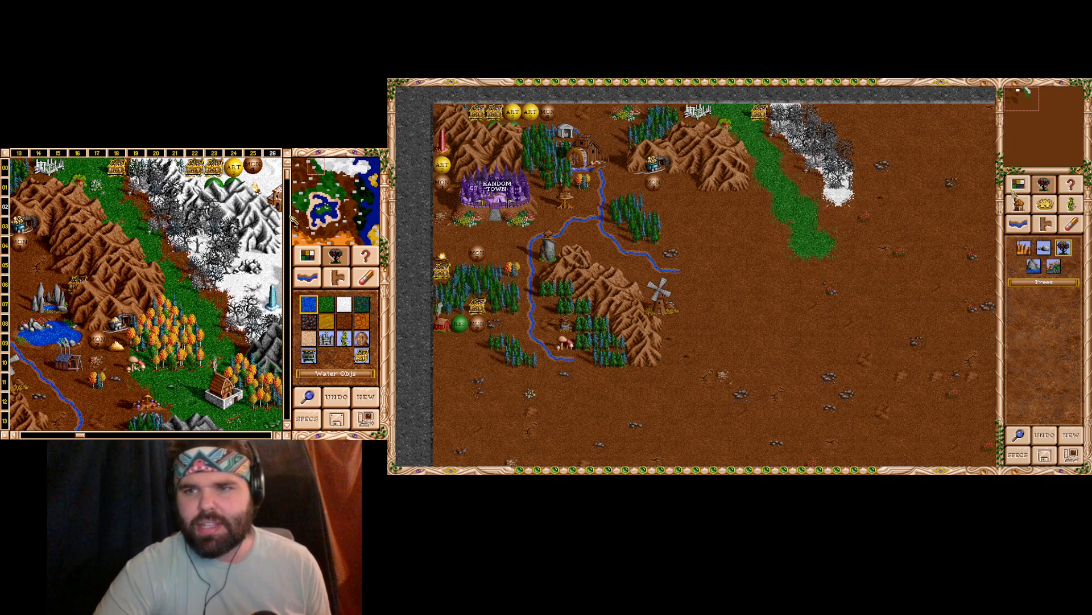
# - Widen the grass strip eastward toward the dead trees and snow along its middle section
pyautogui.click(1018, 183)
pyautogui.click(1044, 248)
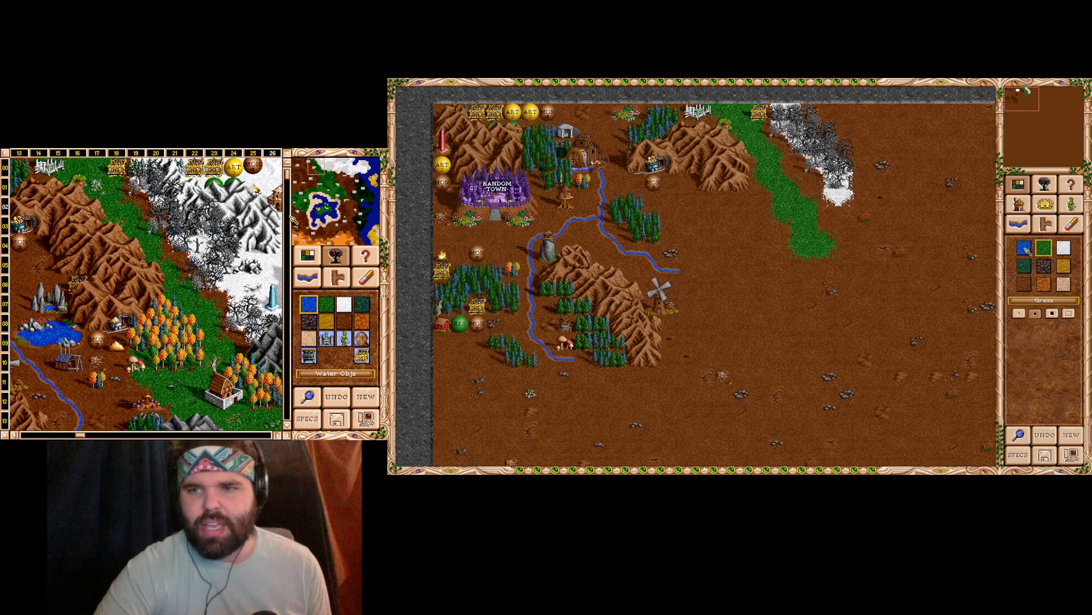
pyautogui.click(786, 164)
pyautogui.click(797, 184)
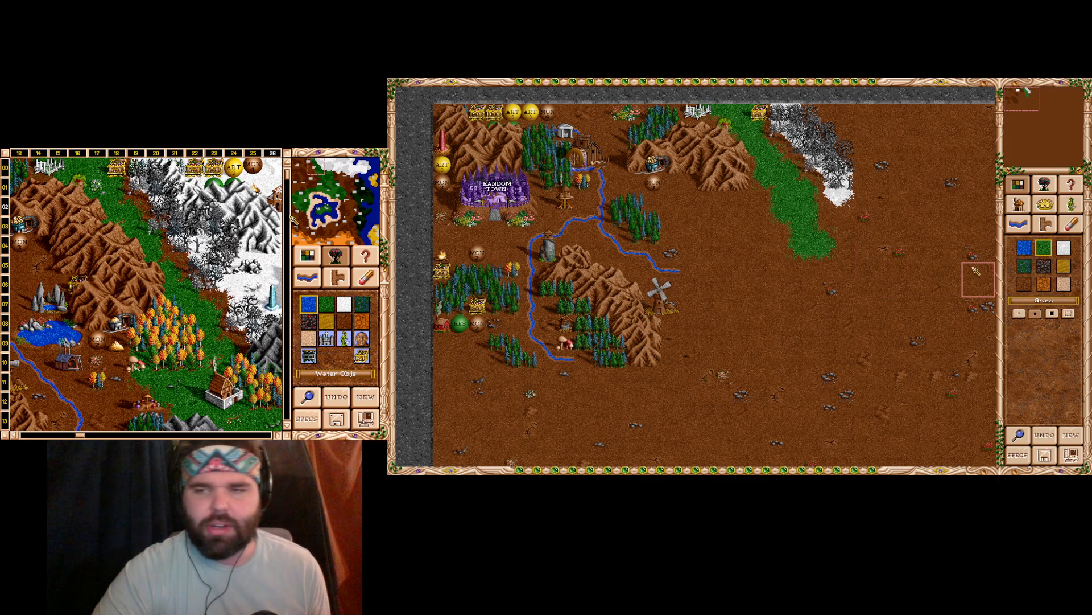
# - Look through the tree objects for trees matching the reference's snow area and choose the small dead tree
pyautogui.click(1044, 184)
pyautogui.click(1063, 248)
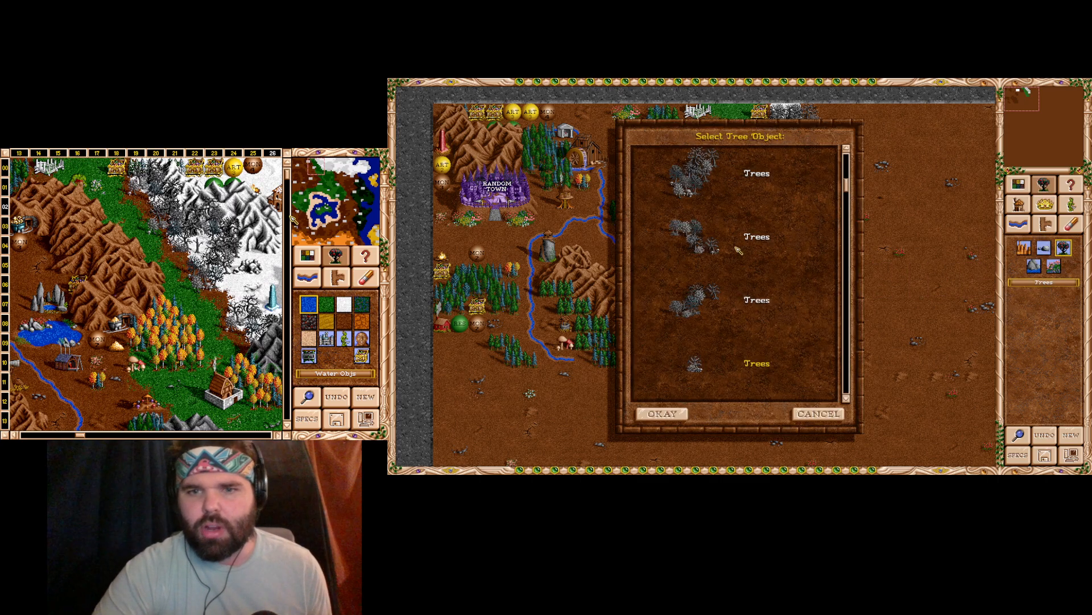
pyautogui.scroll(-4, 738, 253)
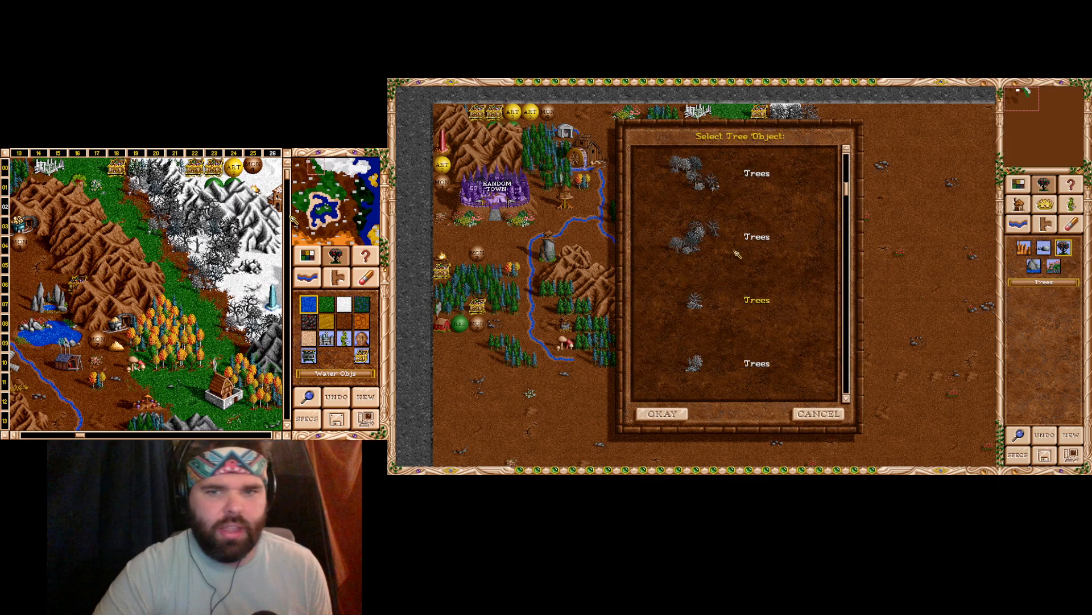
pyautogui.scroll(-4, 717, 290)
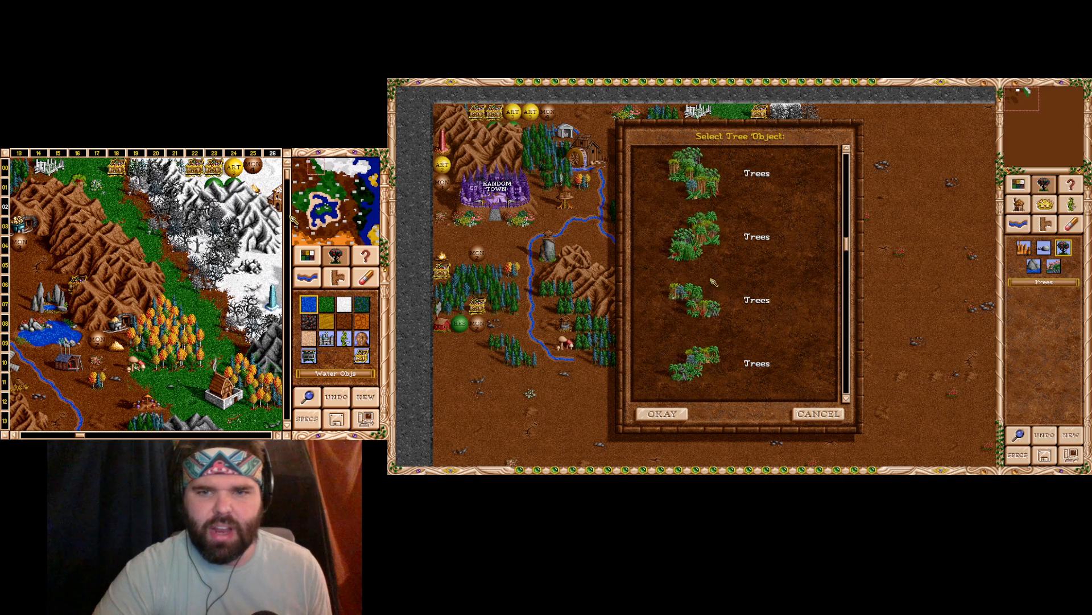
pyautogui.scroll(4, 706, 293)
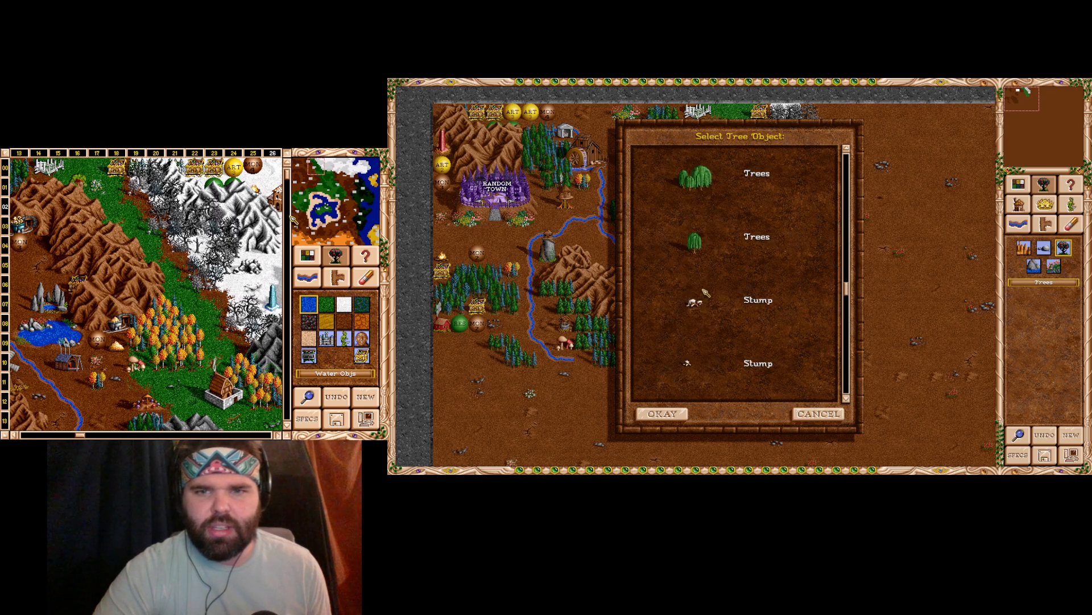
pyautogui.scroll(-3, 706, 295)
pyautogui.scroll(-4, 706, 296)
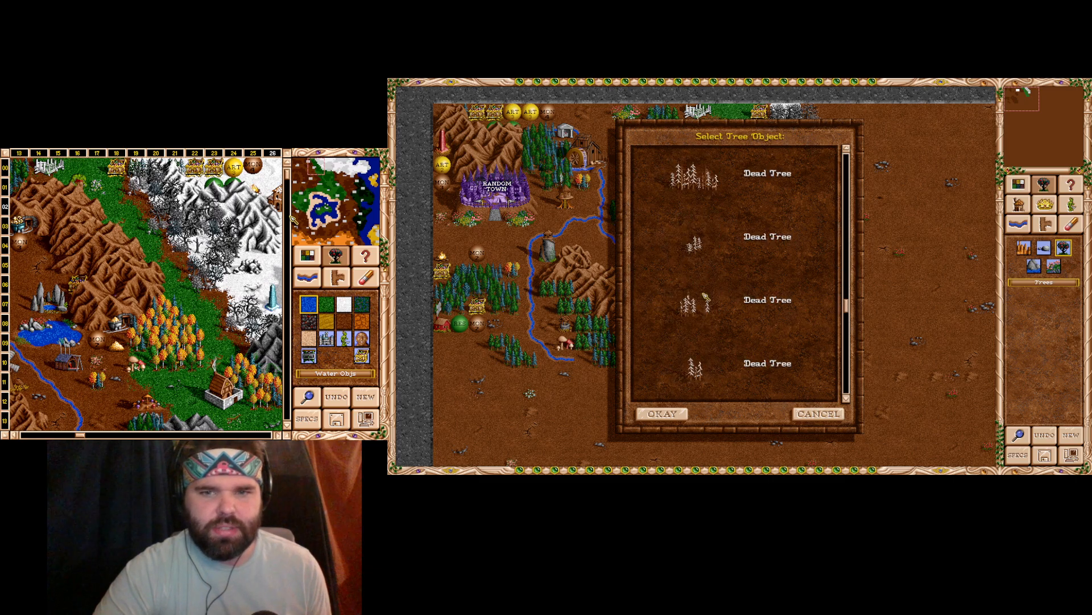
pyautogui.scroll(-4, 711, 295)
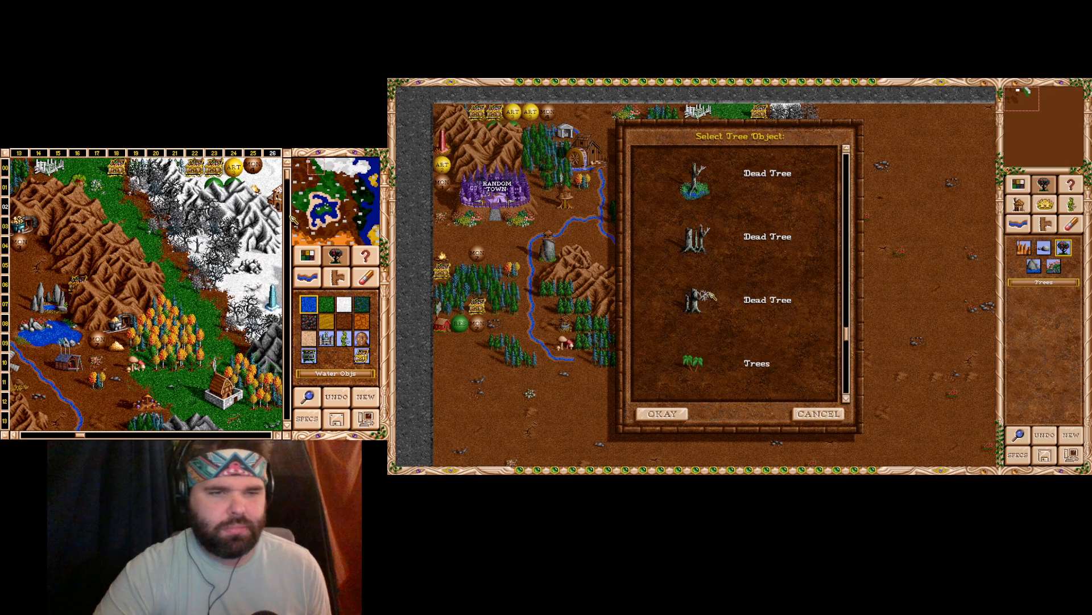
pyautogui.scroll(-1, 714, 286)
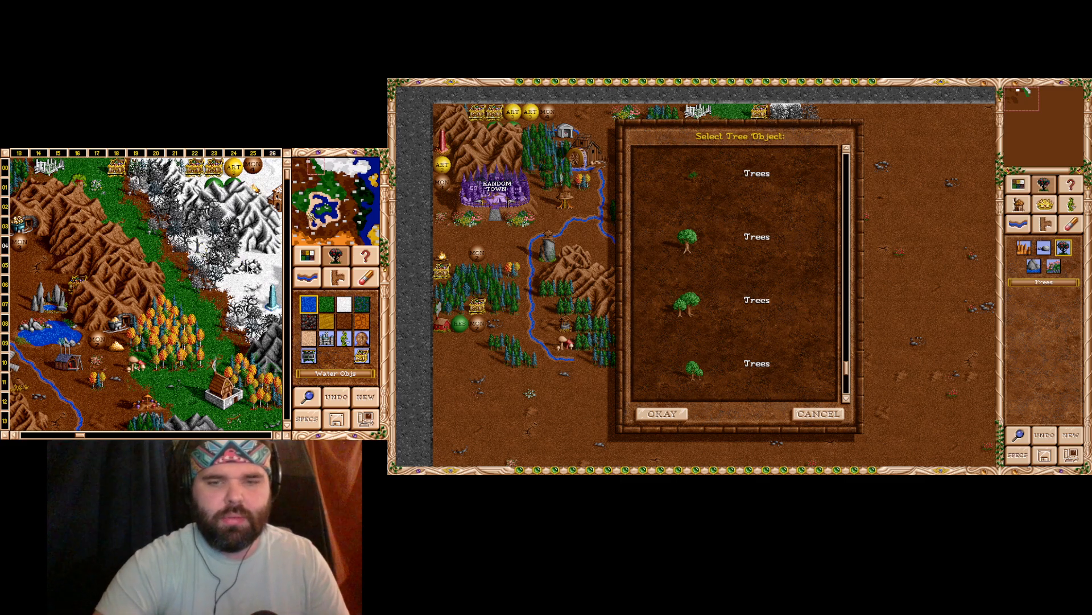
pyautogui.scroll(-3, 689, 291)
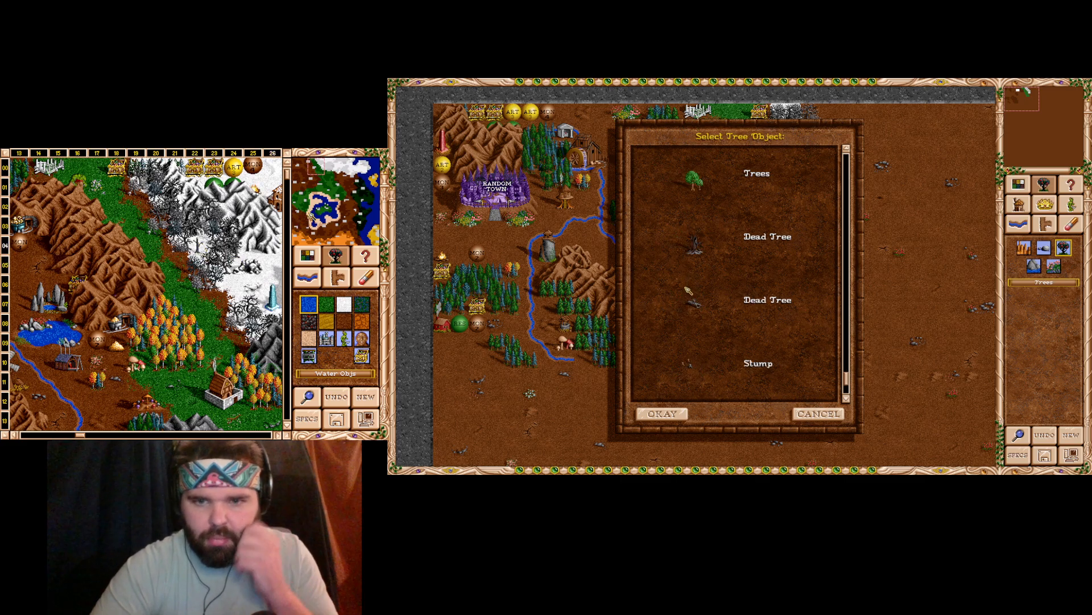
pyautogui.scroll(-2, 714, 274)
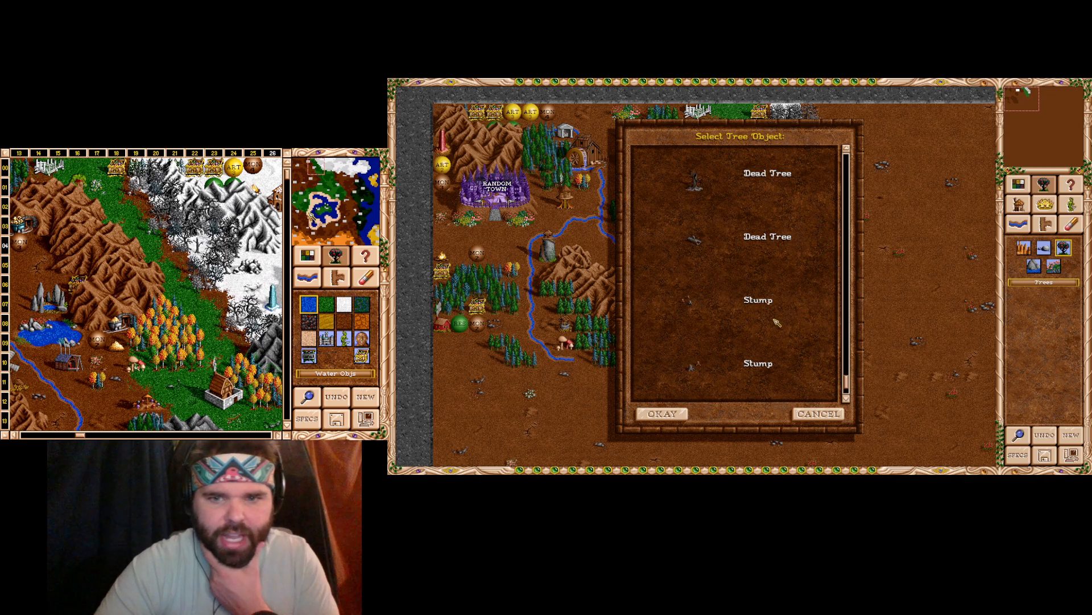
pyautogui.scroll(4, 755, 327)
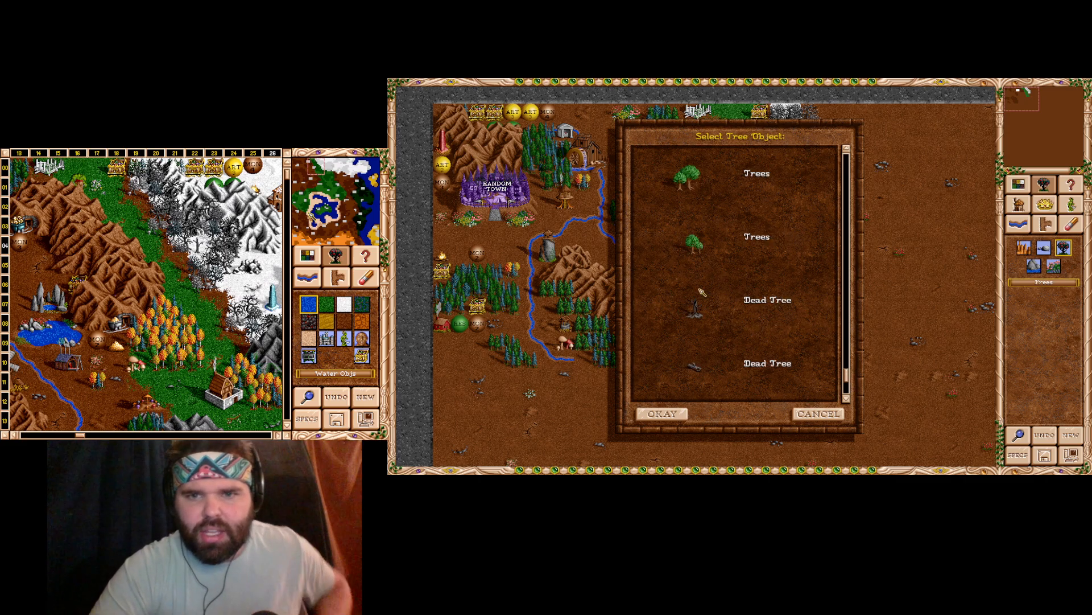
pyautogui.scroll(4, 716, 257)
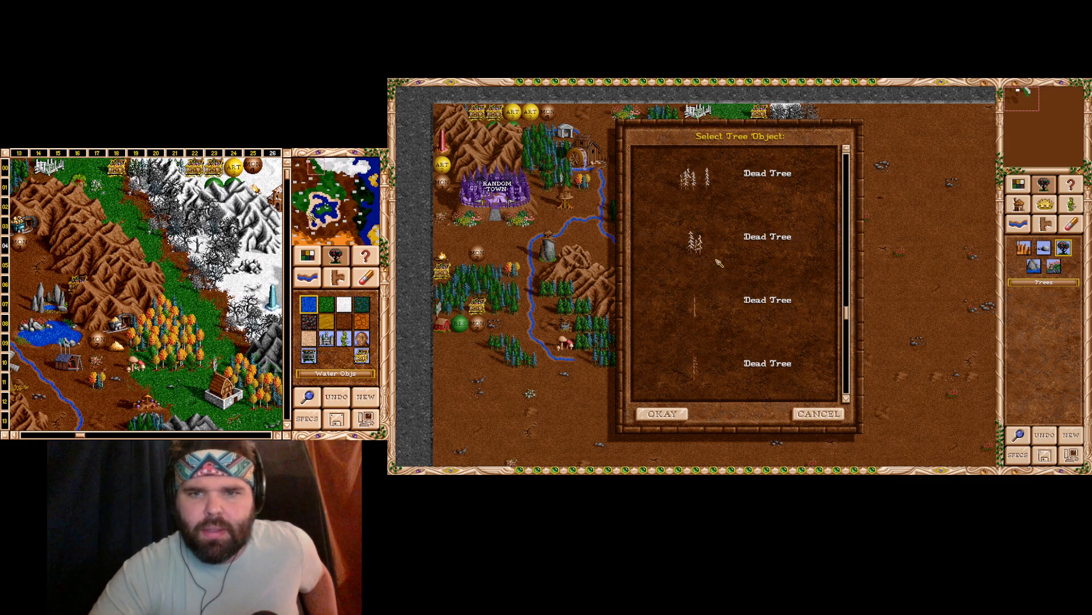
pyautogui.scroll(3, 715, 257)
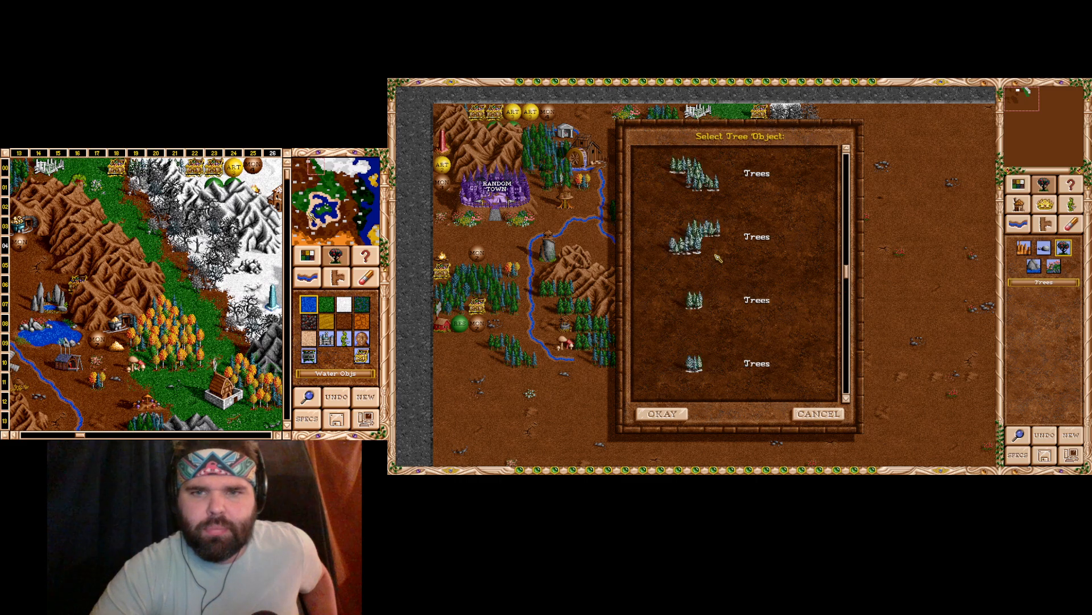
pyautogui.scroll(2, 717, 249)
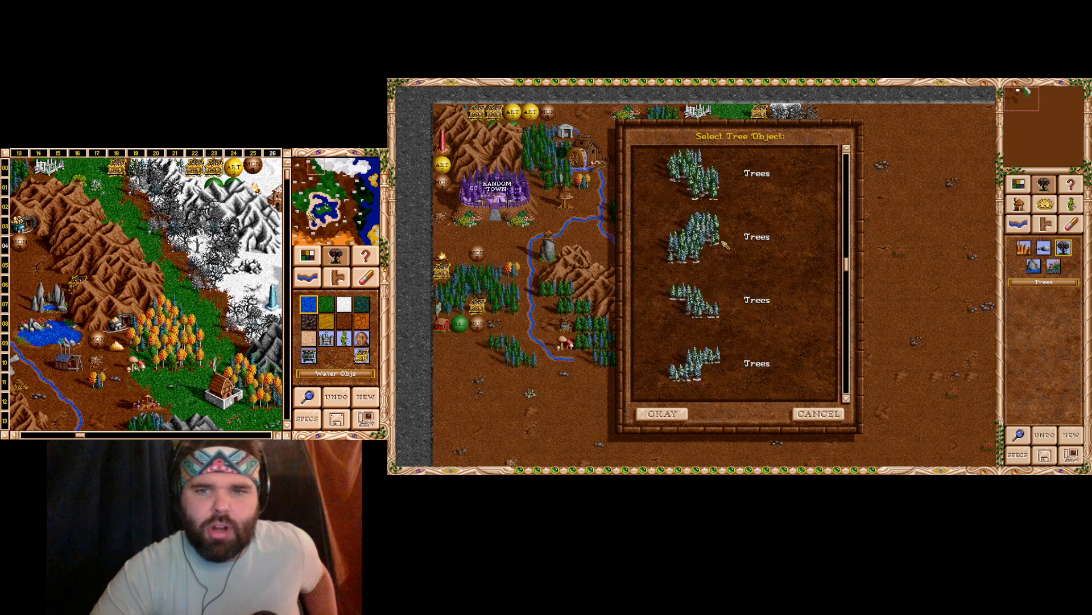
pyautogui.scroll(4, 725, 245)
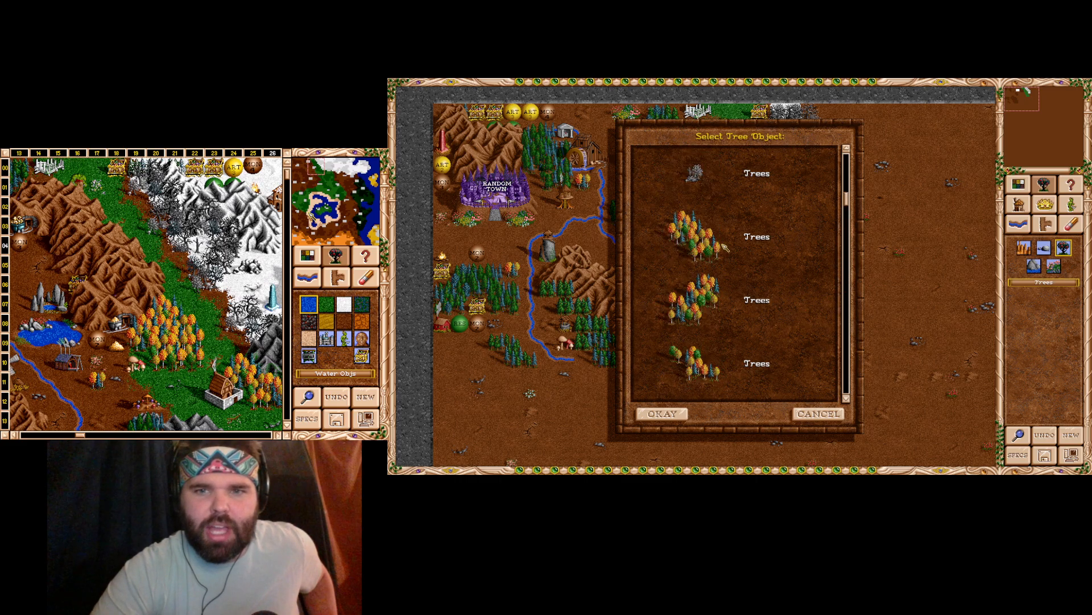
pyautogui.scroll(2, 725, 247)
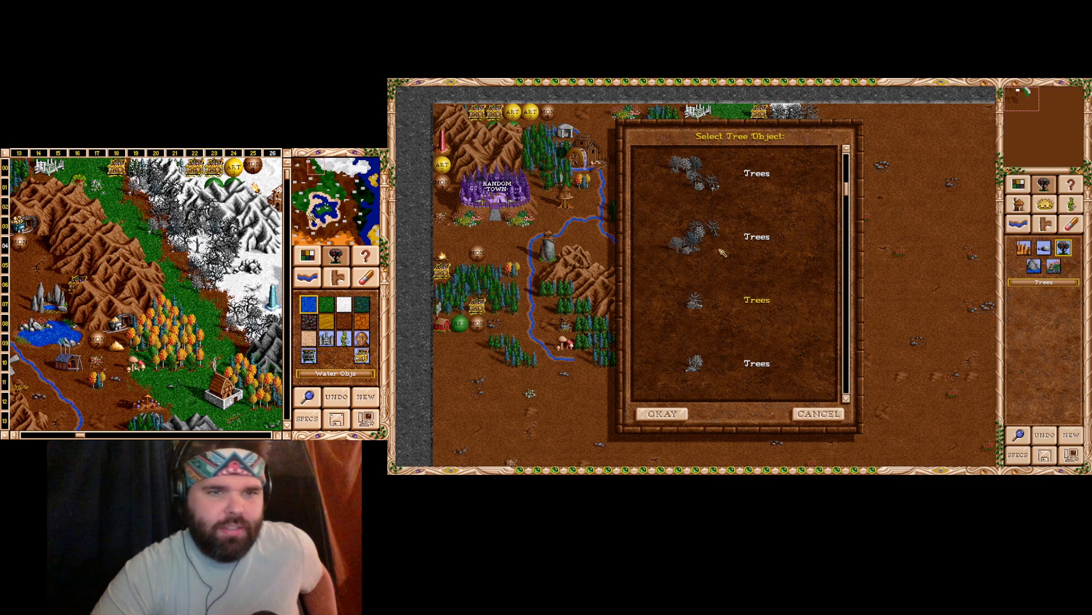
pyautogui.doubleClick(701, 307)
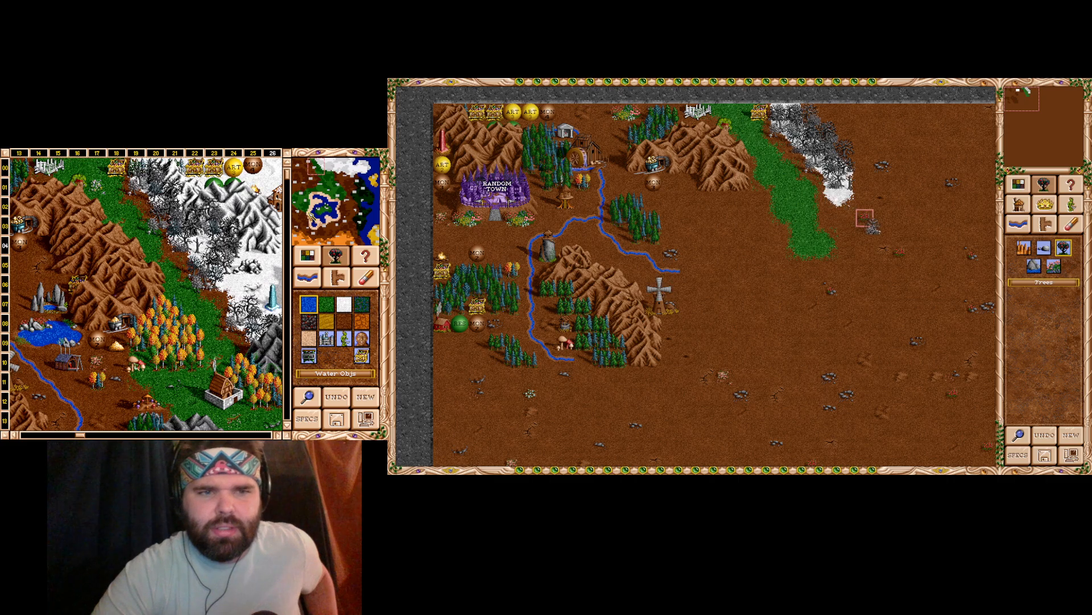
# - Place a snow-covered mountain at the northern map edge, on the east side of the dead trees
pyautogui.click(1027, 249)
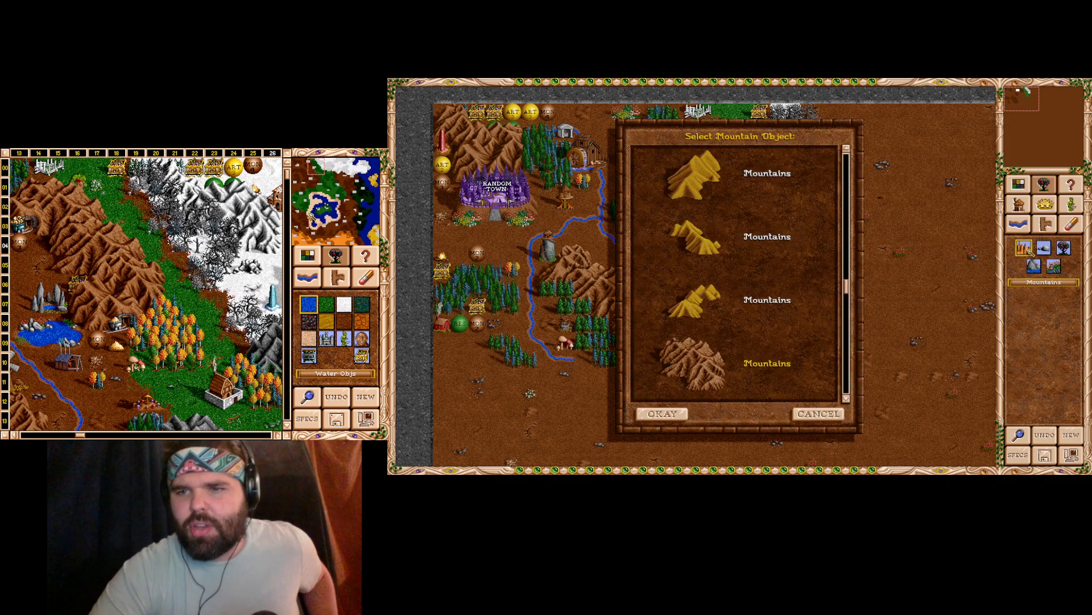
pyautogui.scroll(-10, 753, 294)
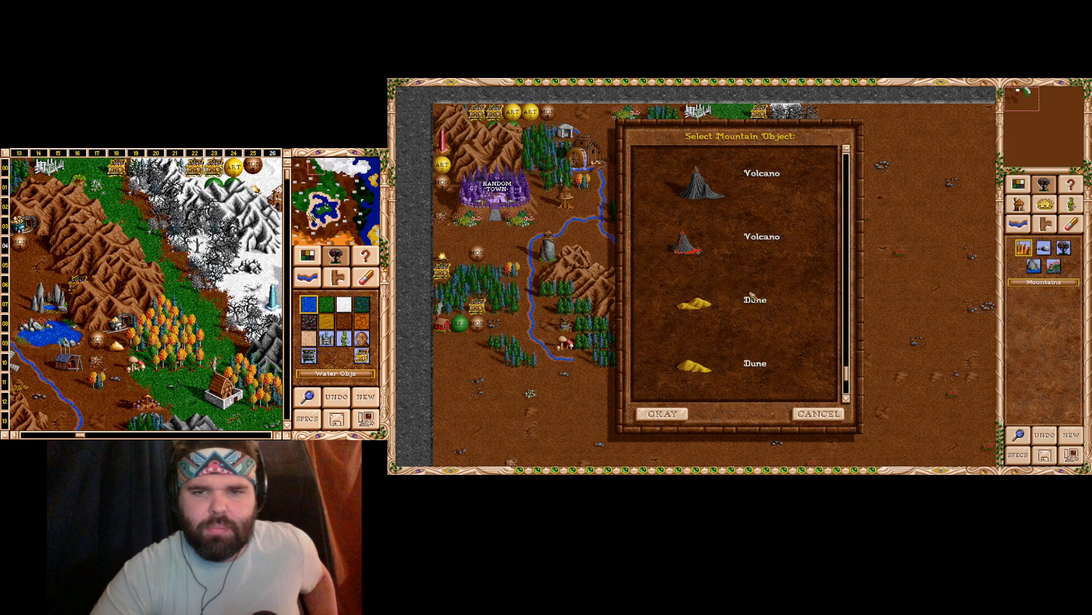
pyautogui.scroll(-3, 752, 294)
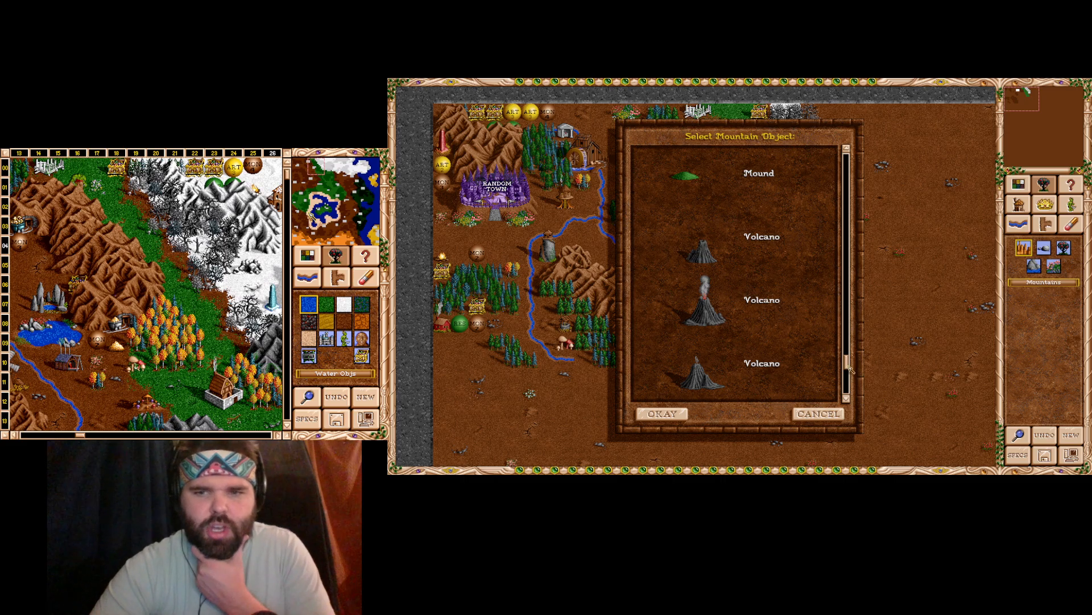
pyautogui.moveTo(848, 369); pyautogui.dragTo(849, 206)
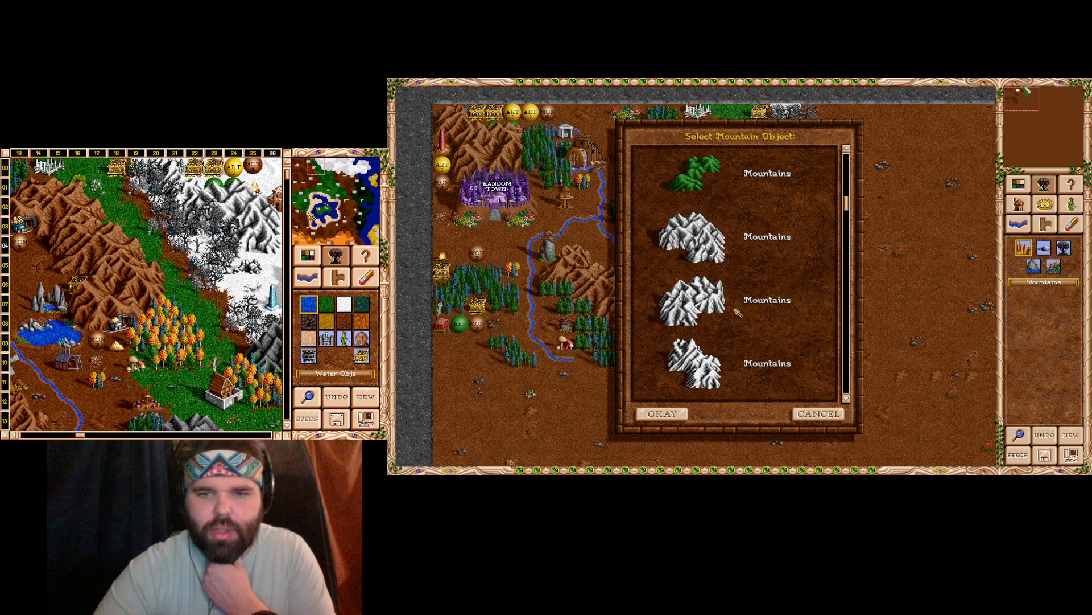
pyautogui.scroll(-1, 738, 312)
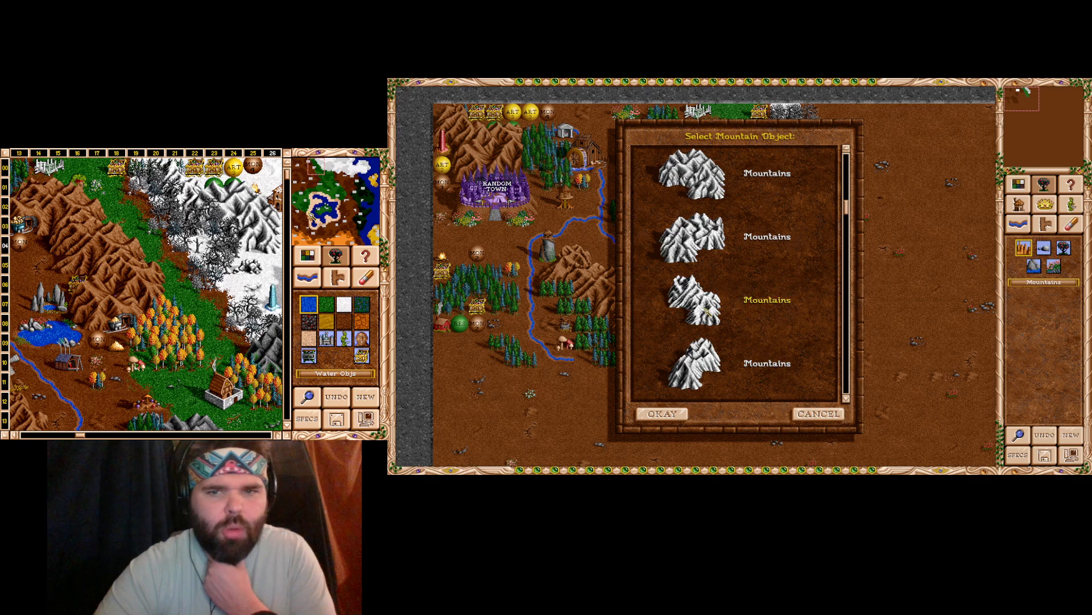
pyautogui.doubleClick(706, 311)
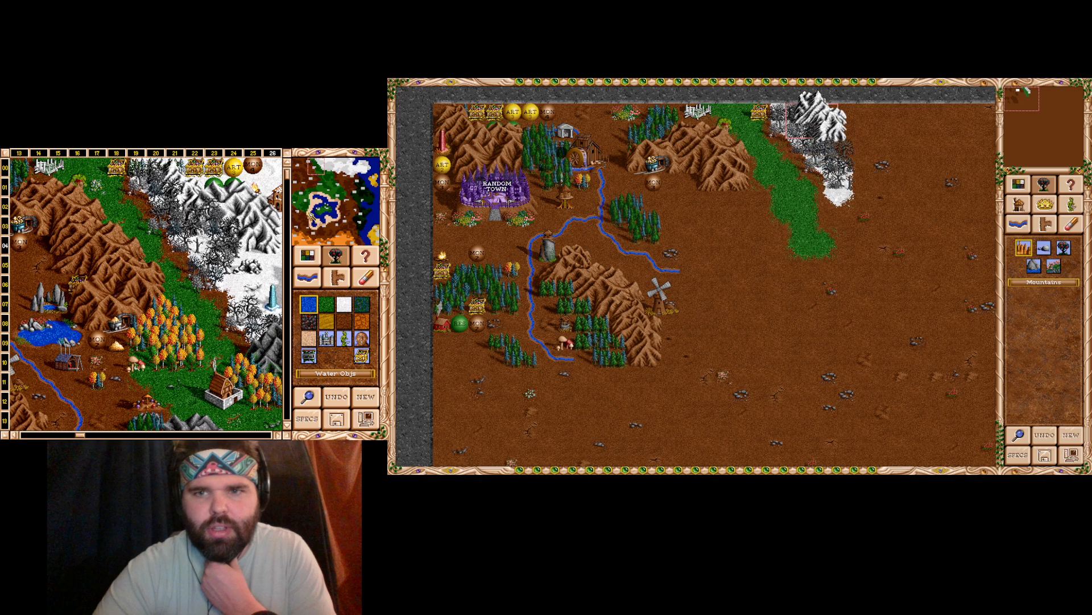
pyautogui.click(812, 121)
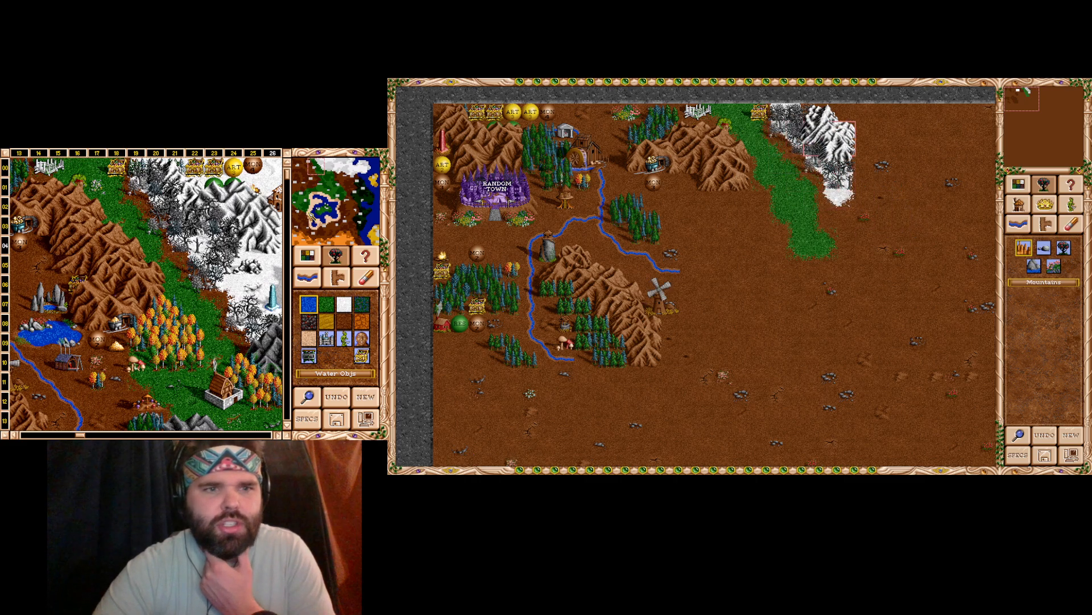
pyautogui.click(1064, 247)
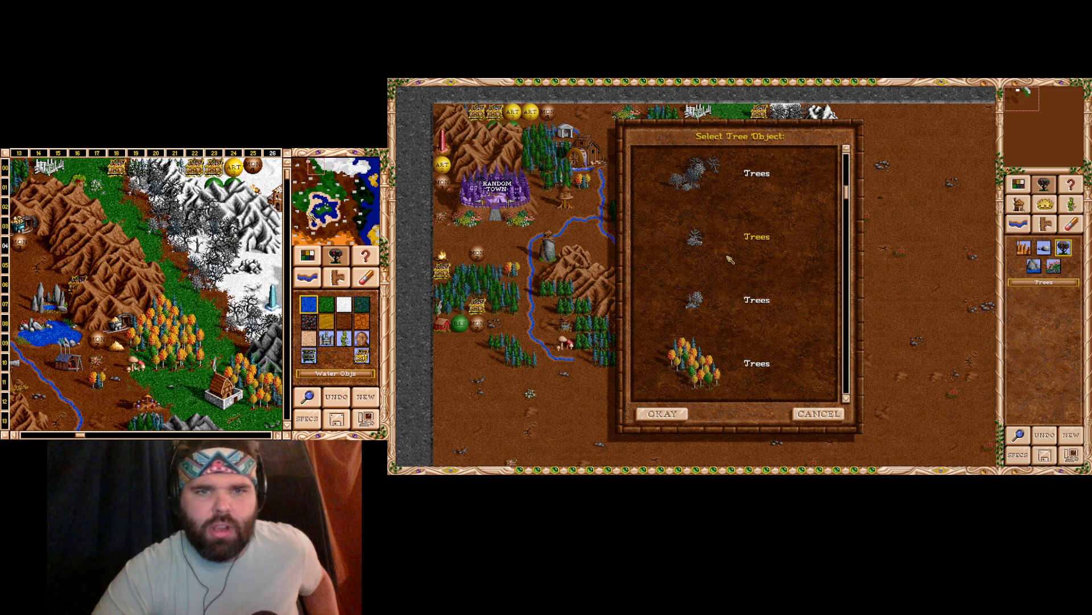
pyautogui.scroll(-5, 730, 260)
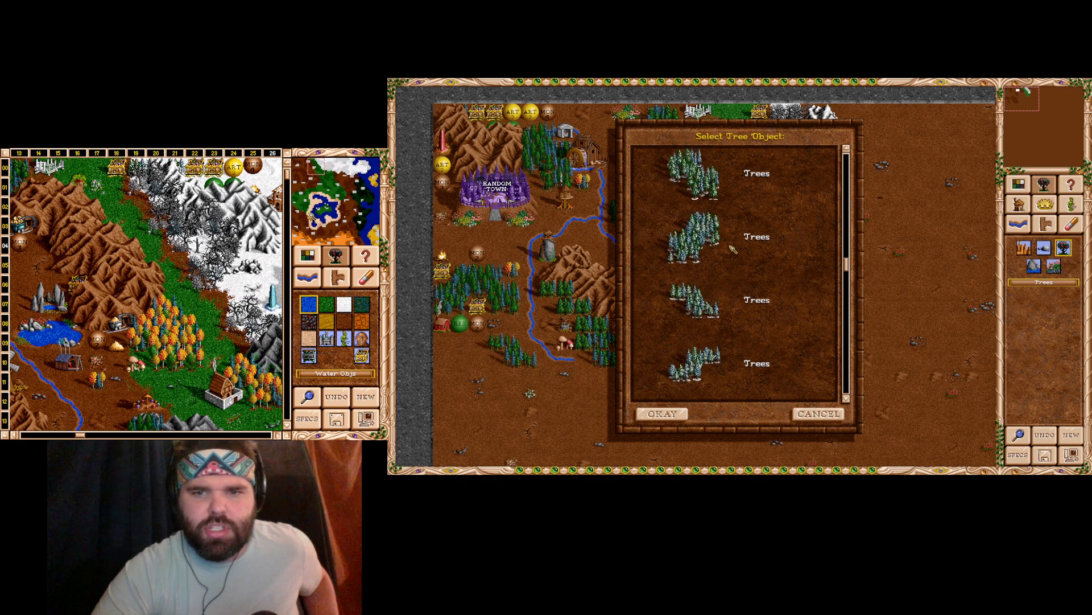
pyautogui.scroll(-3, 733, 249)
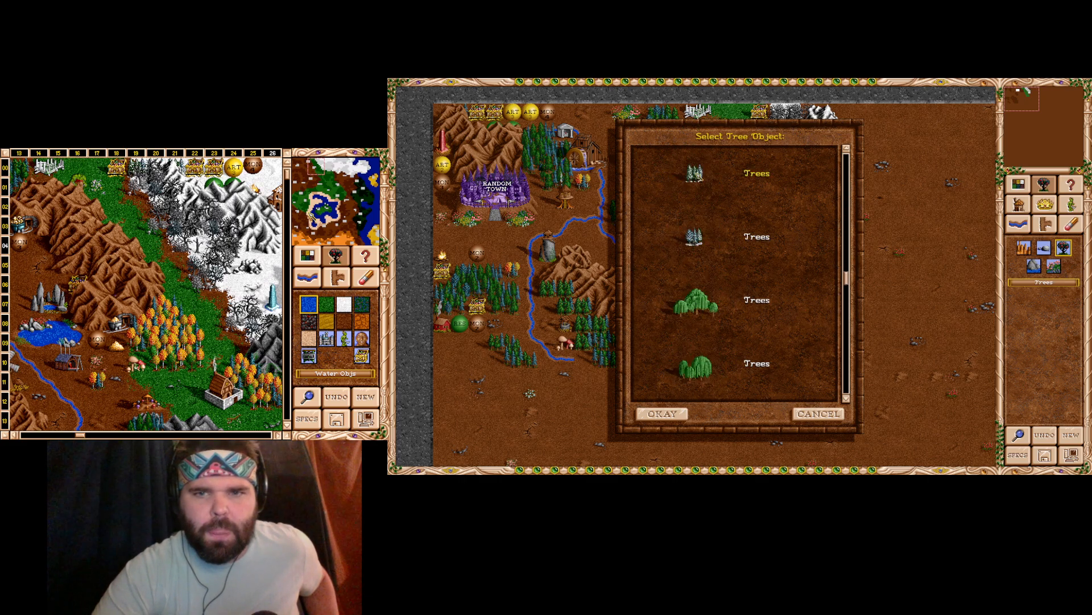
pyautogui.doubleClick(699, 175)
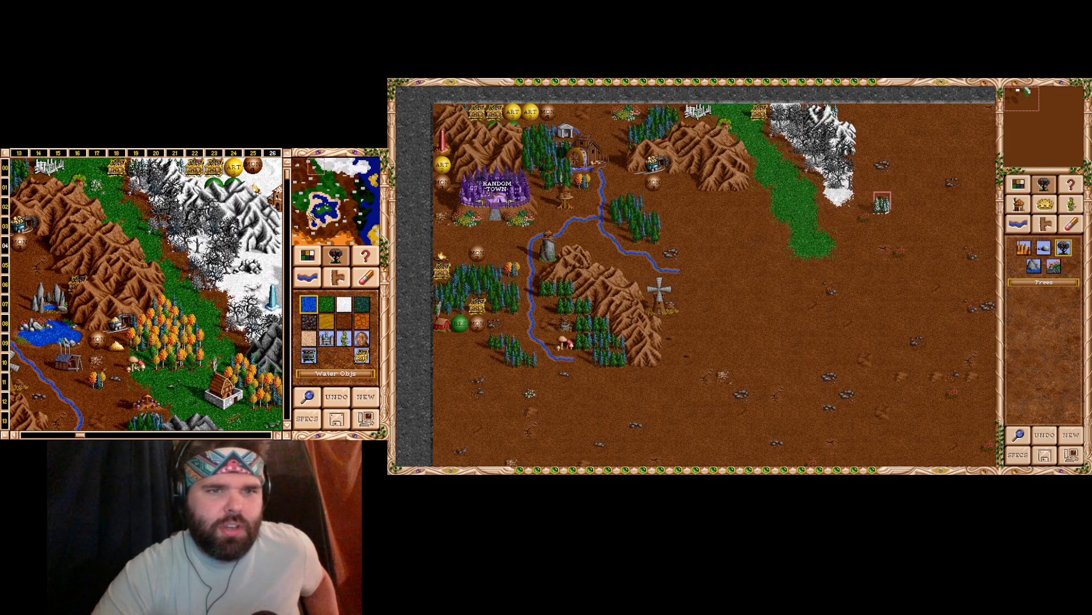
# - Place two treasure chests side by side at the northern map edge, just east of the snow mountain
pyautogui.click(1047, 207)
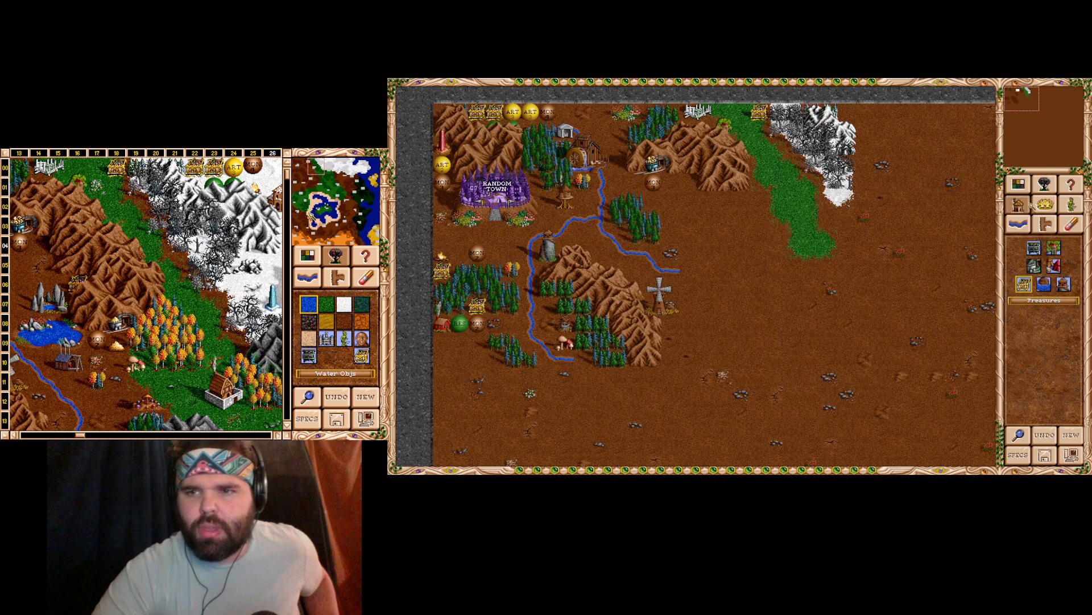
pyautogui.click(1023, 284)
pyautogui.doubleClick(694, 363)
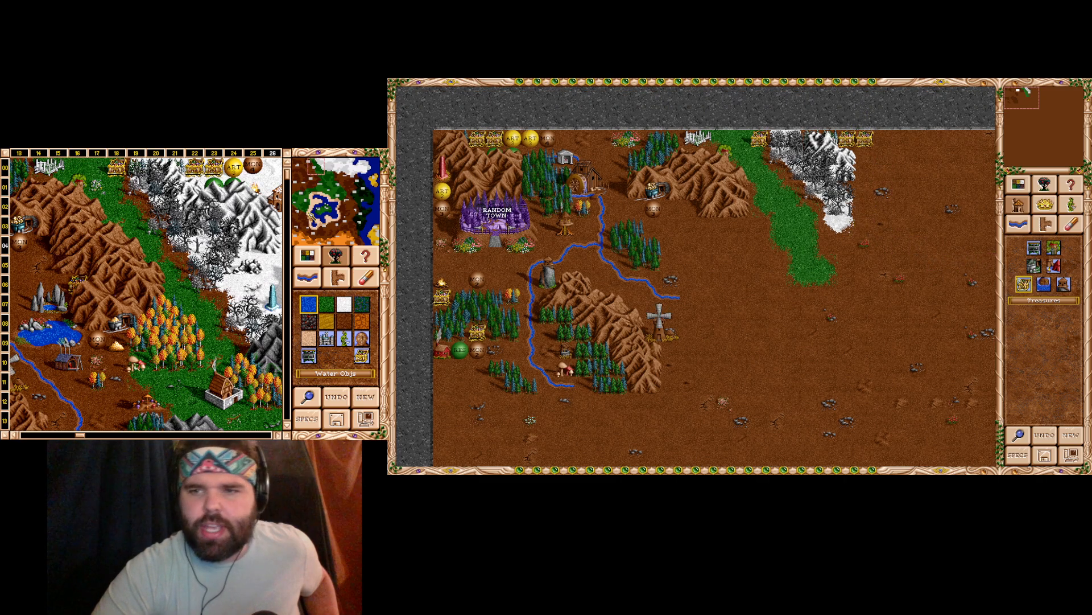
pyautogui.click(1023, 285)
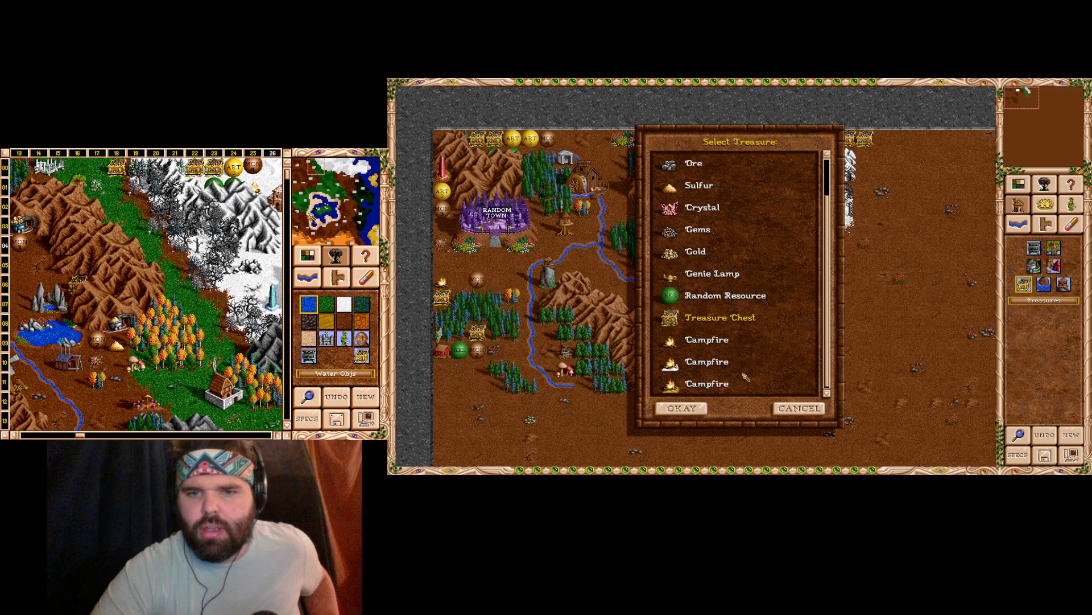
pyautogui.click(791, 410)
# - Place a Random Artifact - Treasure at the northern map edge, directly east of the two treasure chests
pyautogui.click(1033, 247)
pyautogui.scroll(-2, 751, 361)
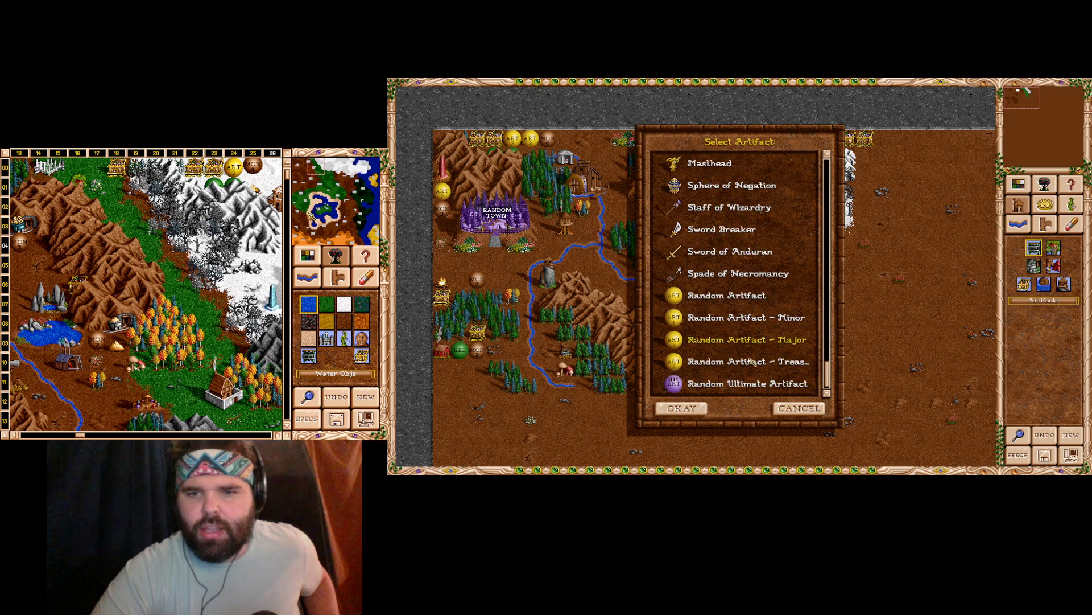
pyautogui.doubleClick(731, 363)
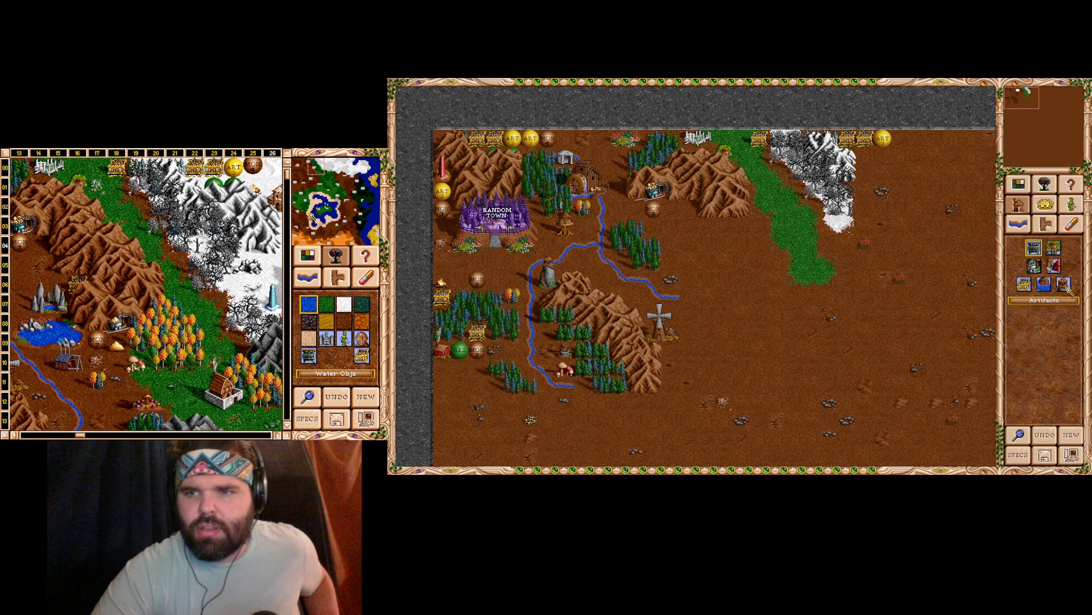
# - Place a Random Monster 4 at the northern map edge, directly east of the random treasure artifact
pyautogui.click(1070, 206)
pyautogui.click(1047, 268)
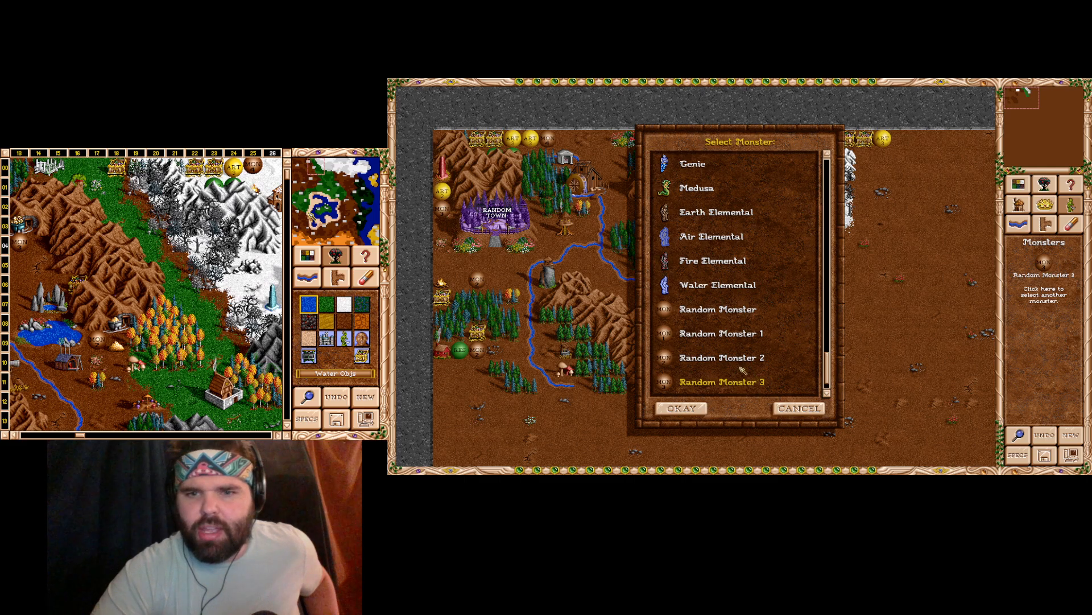
pyautogui.scroll(-1, 742, 370)
pyautogui.click(720, 382)
pyautogui.click(720, 381)
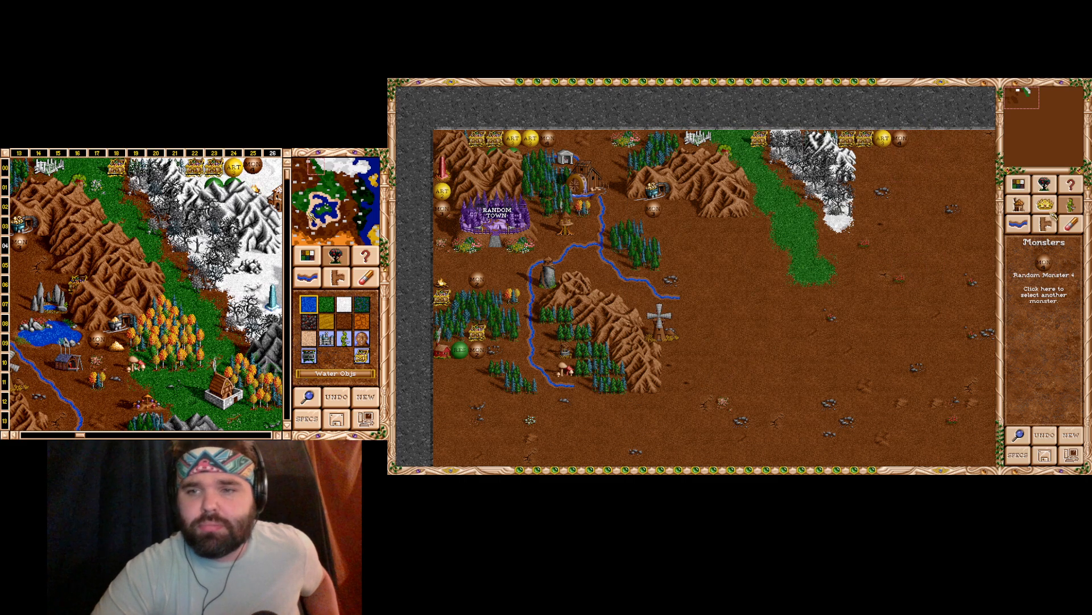
# - Place two Random Resources side by side, directly south of the eastern treasure chest and the random treasure artifact
pyautogui.click(1046, 205)
pyautogui.click(1023, 284)
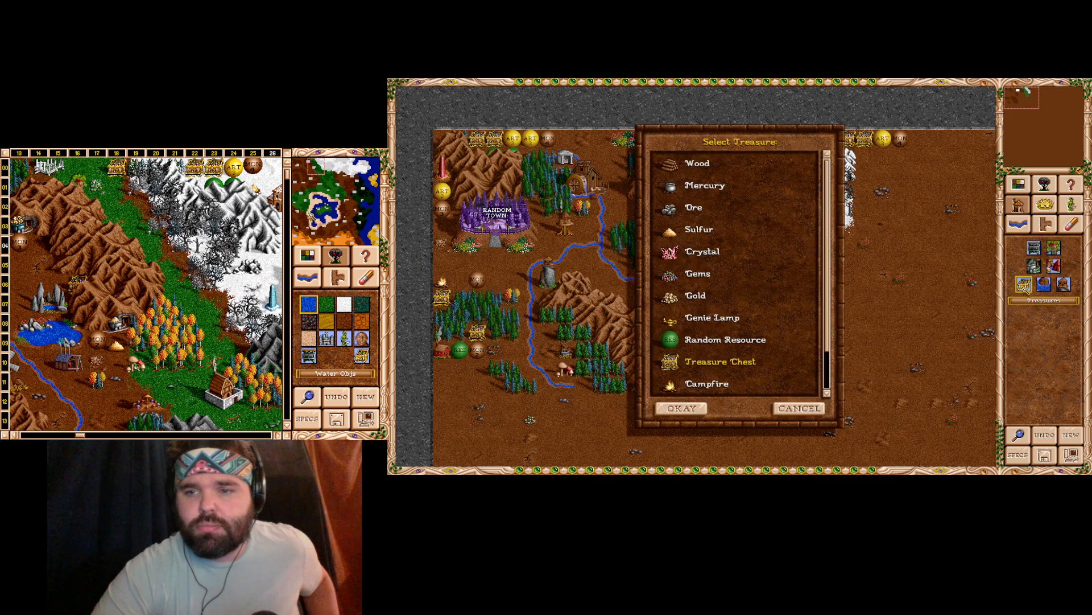
pyautogui.click(677, 340)
pyautogui.click(678, 339)
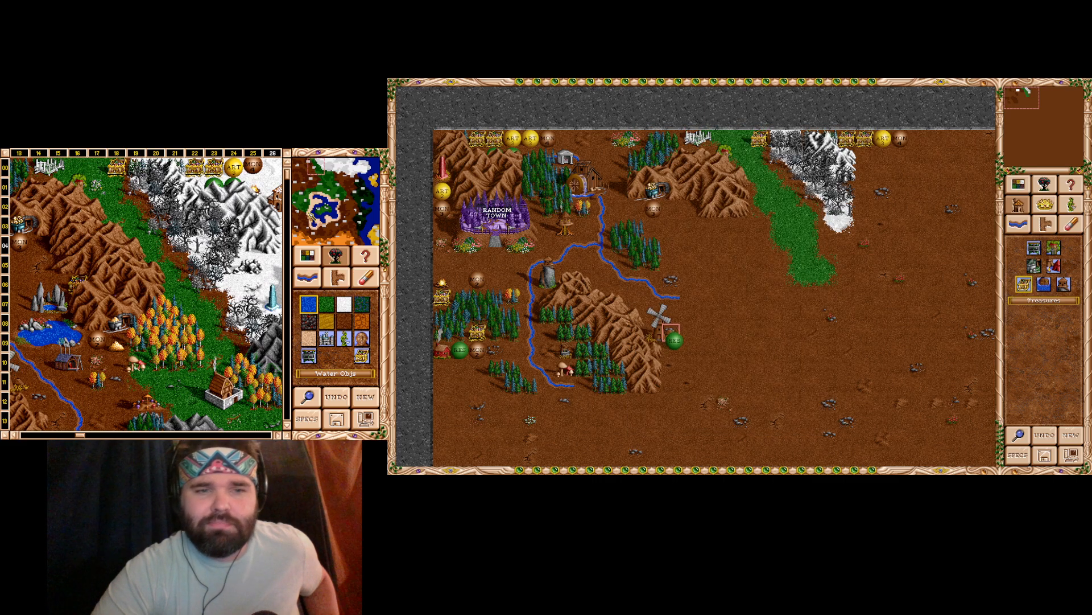
pyautogui.click(865, 155)
pyautogui.click(882, 155)
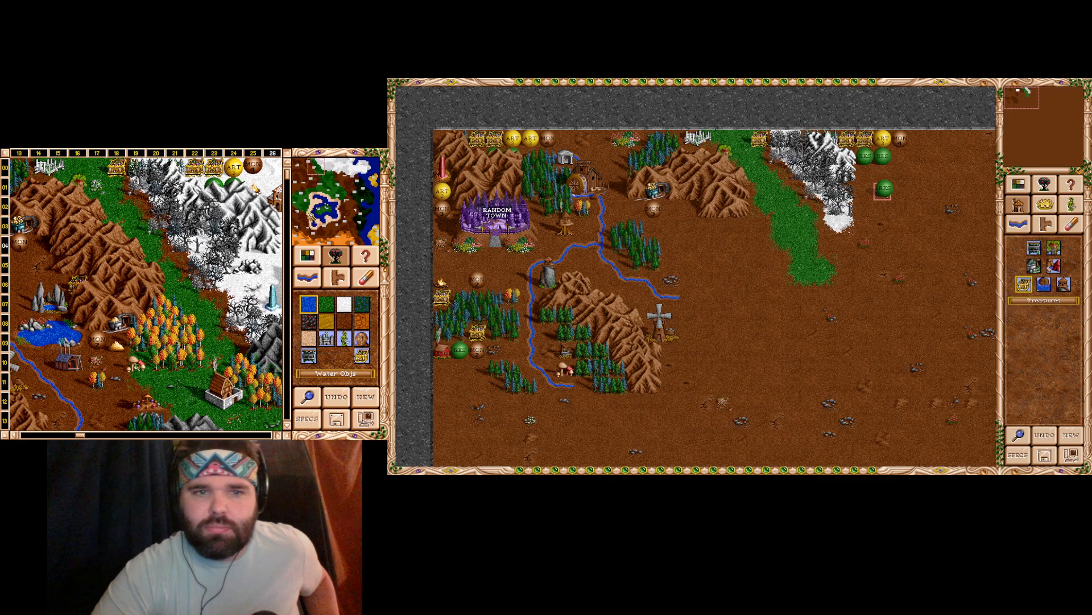
# - Place a plain Campfire directly south of the Random Monster 4, east of the two random resources
pyautogui.click(1023, 283)
pyautogui.scroll(-2, 738, 347)
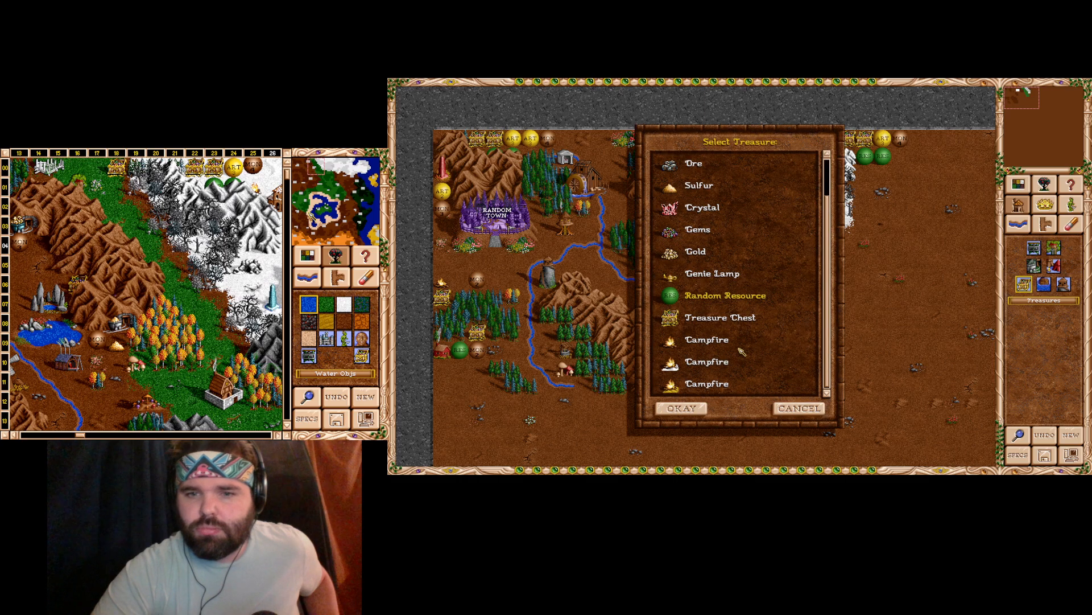
pyautogui.doubleClick(707, 347)
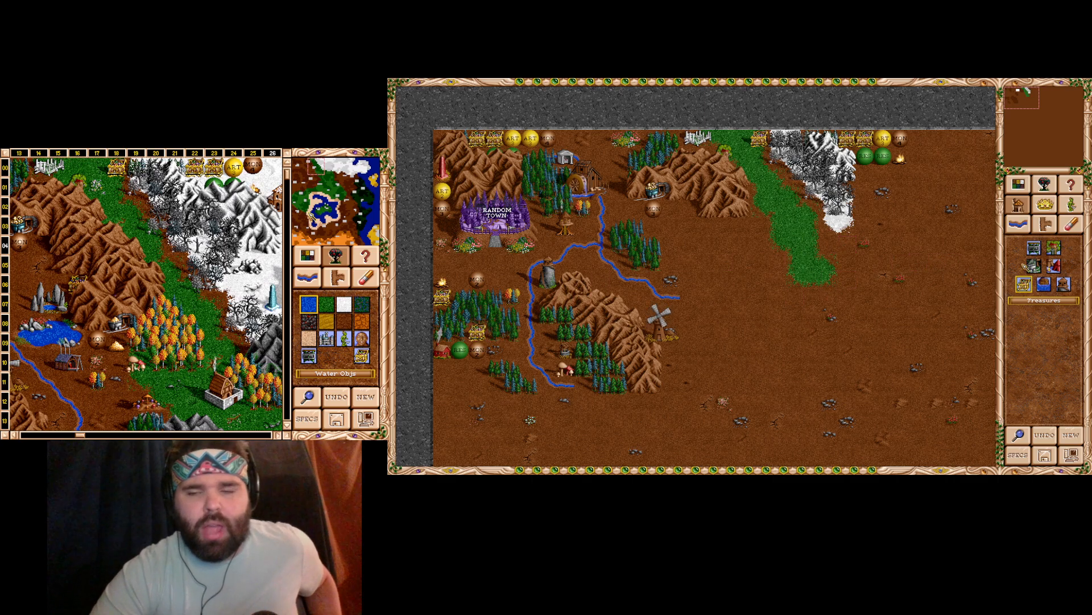
pyautogui.click(1044, 186)
pyautogui.click(1064, 247)
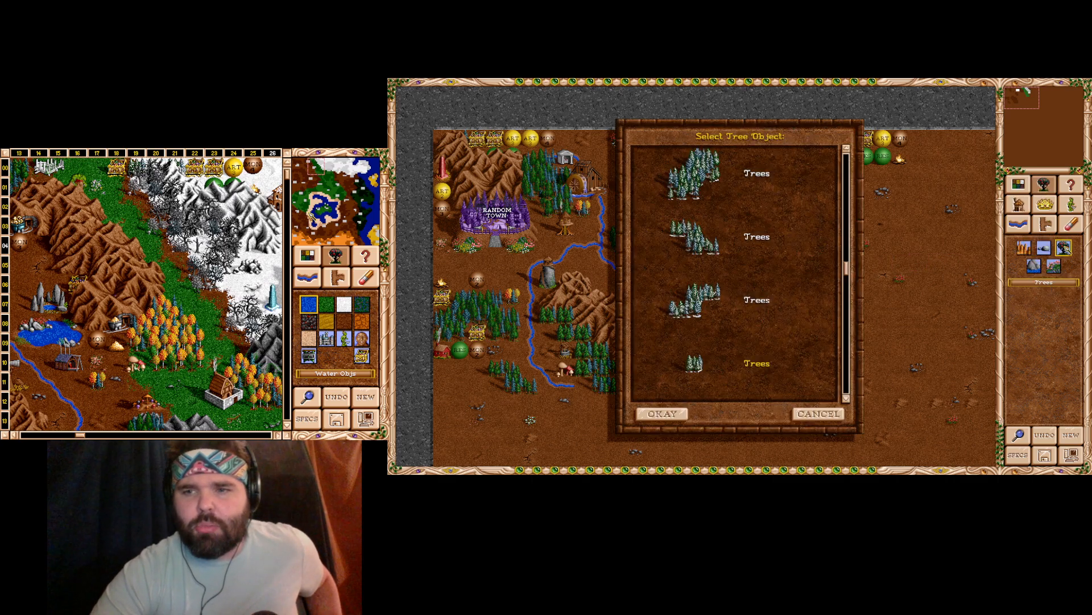
pyautogui.scroll(5, 731, 290)
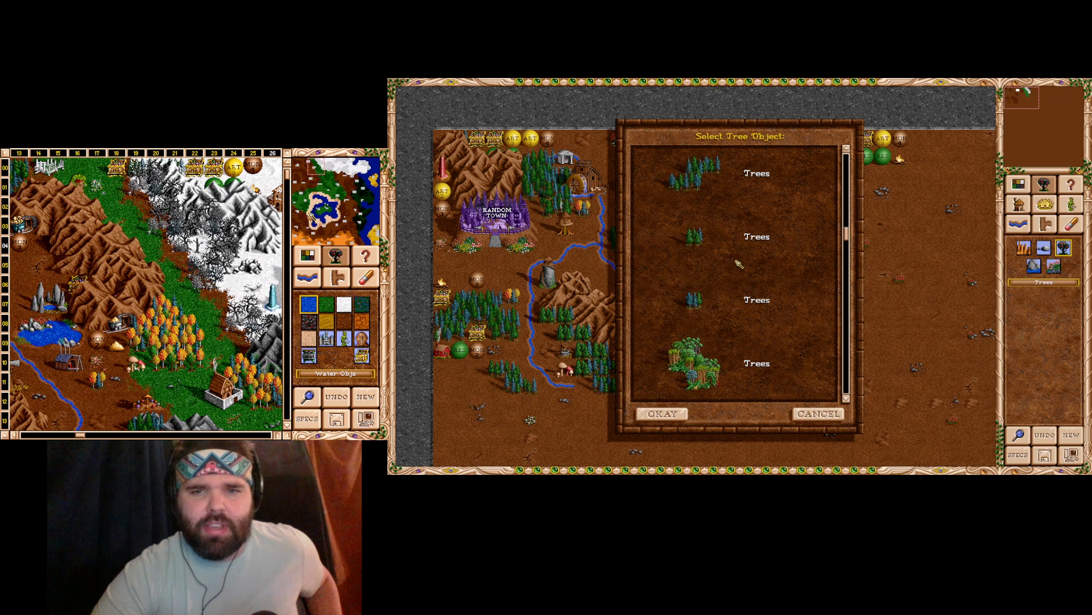
pyautogui.scroll(4, 749, 254)
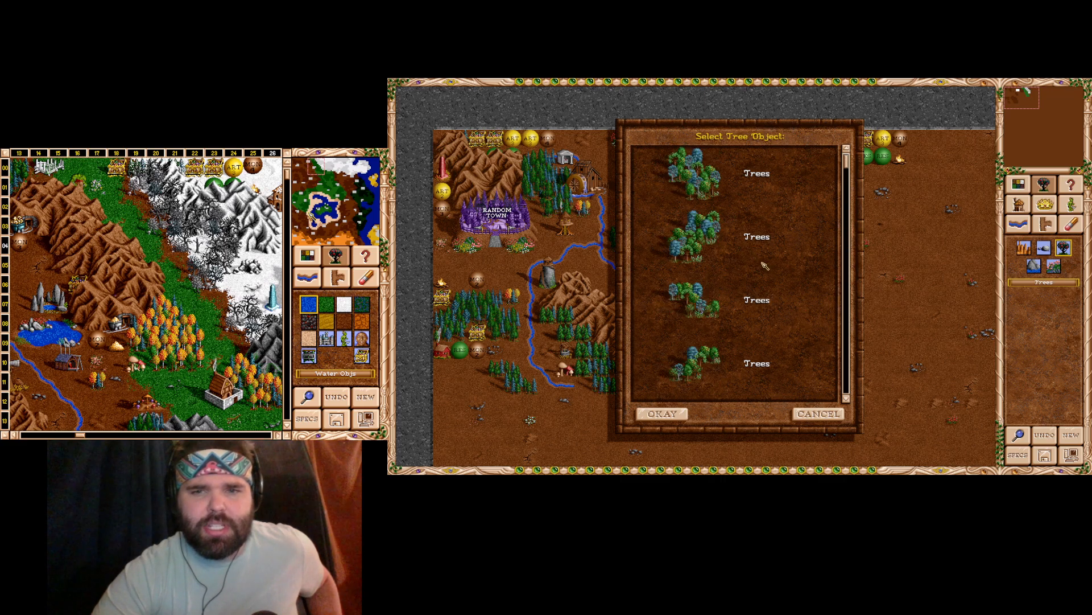
pyautogui.scroll(4, 782, 244)
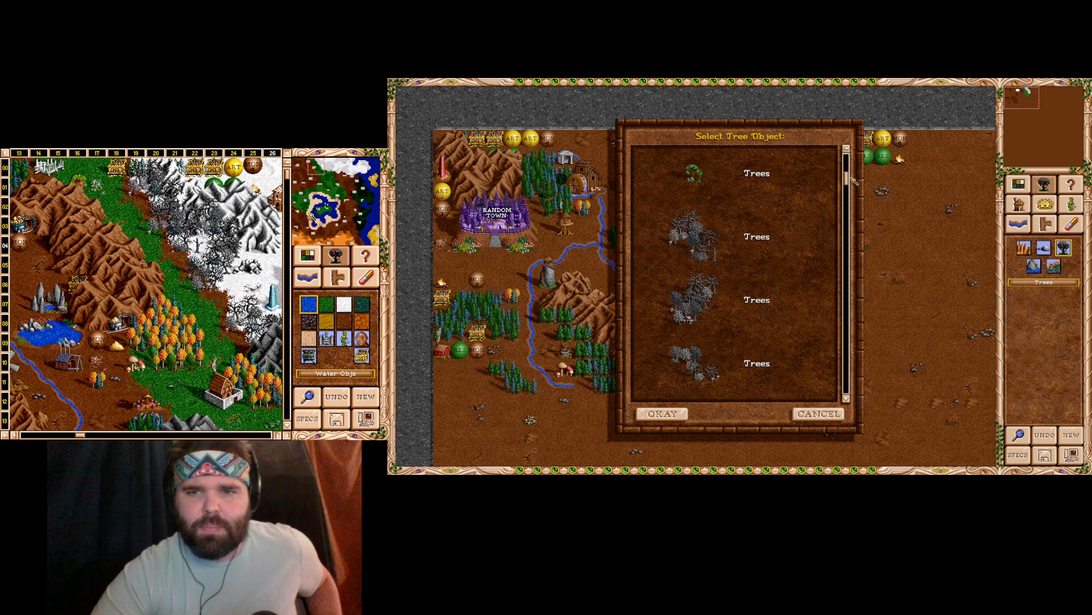
pyautogui.moveTo(852, 181); pyautogui.dragTo(845, 285)
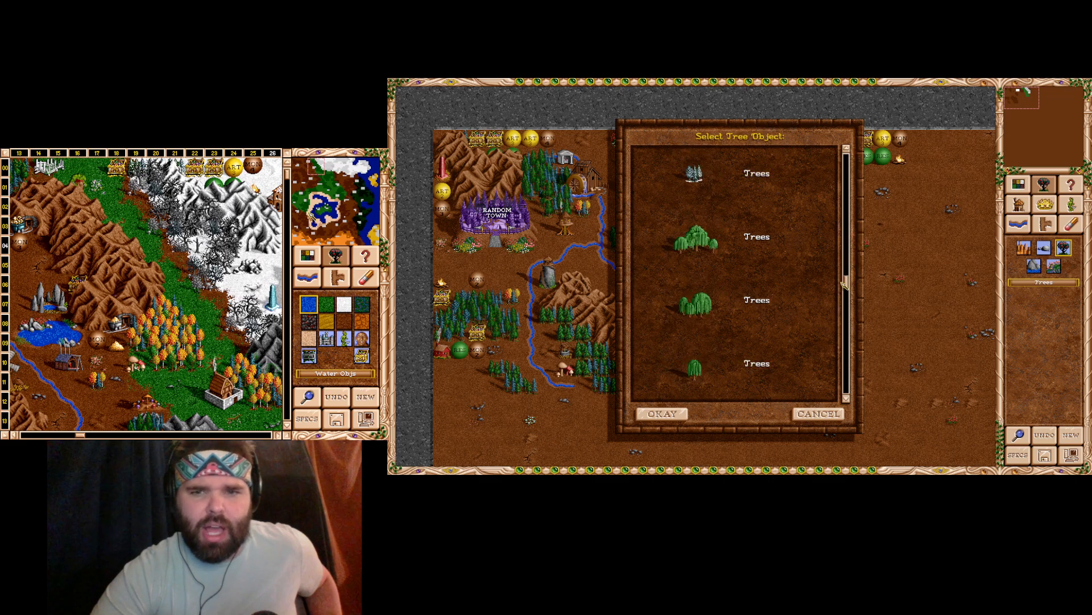
pyautogui.click(817, 409)
# - Place a large snow-covered mountain sloping down to the southeast, just south of the two random resources and the campfire
pyautogui.click(1024, 247)
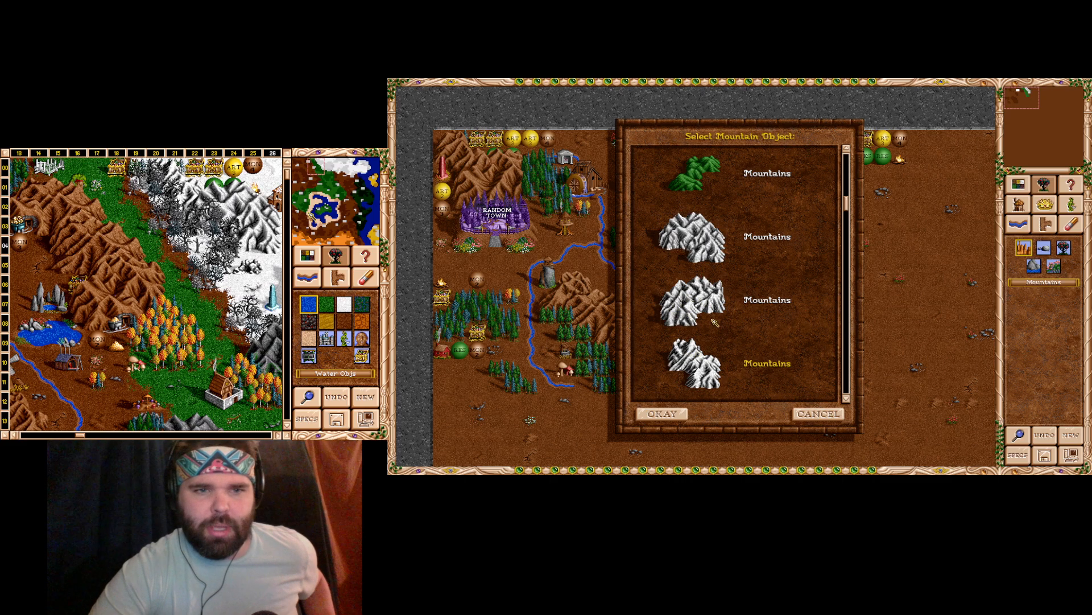
pyautogui.scroll(-2, 718, 324)
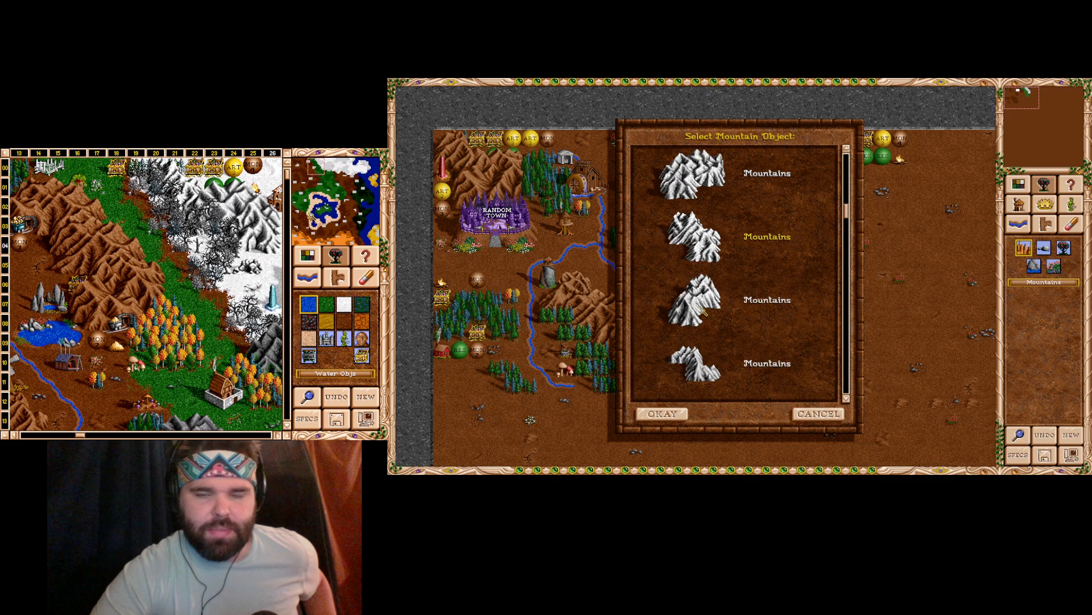
pyautogui.scroll(-2, 711, 314)
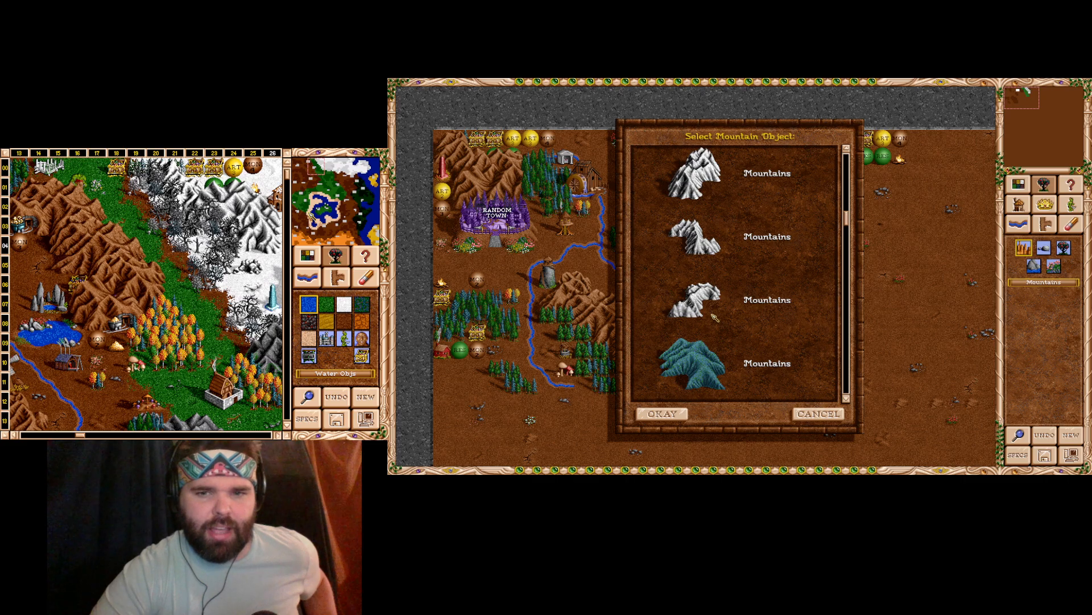
pyautogui.scroll(1, 723, 333)
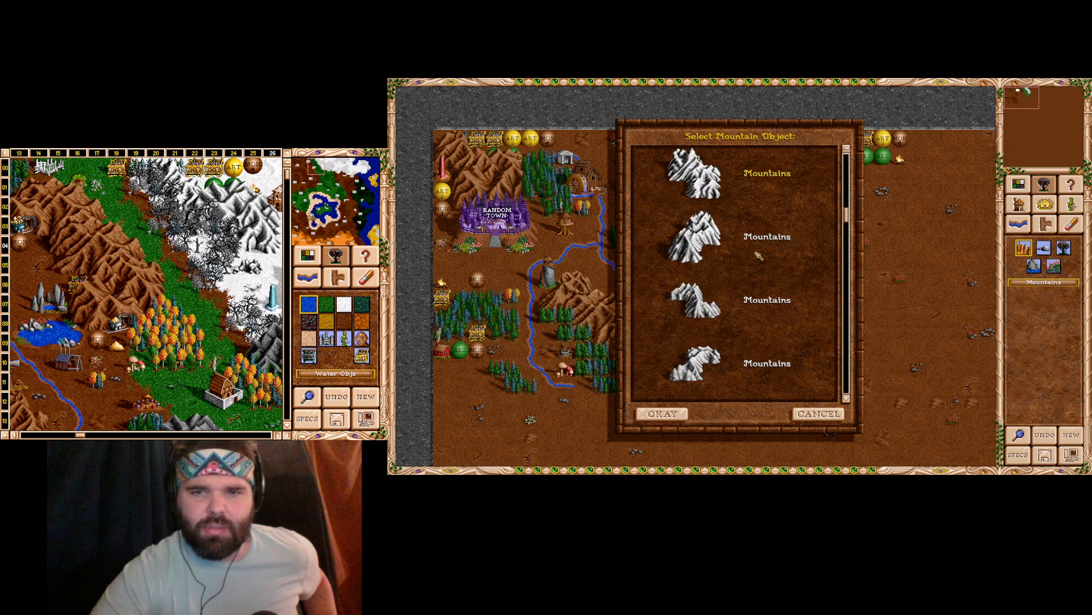
pyautogui.scroll(2, 759, 256)
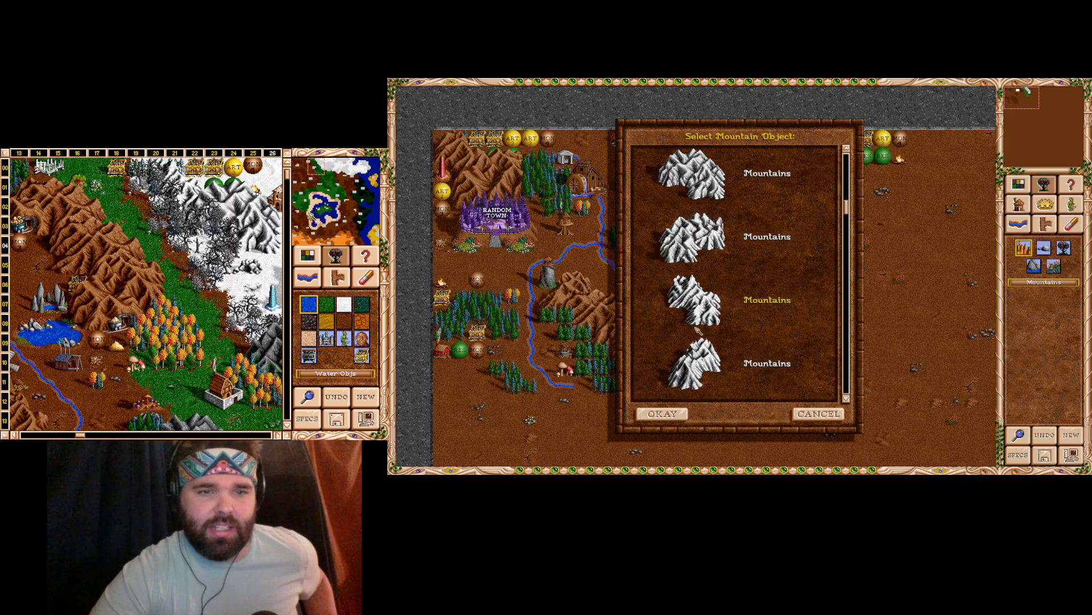
pyautogui.scroll(1, 722, 296)
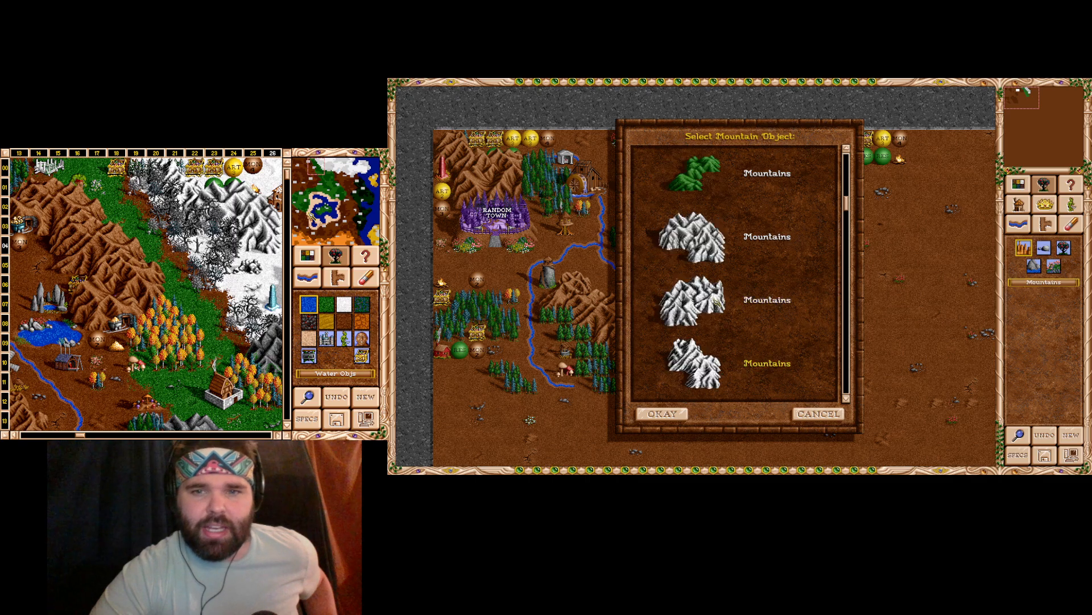
pyautogui.doubleClick(710, 253)
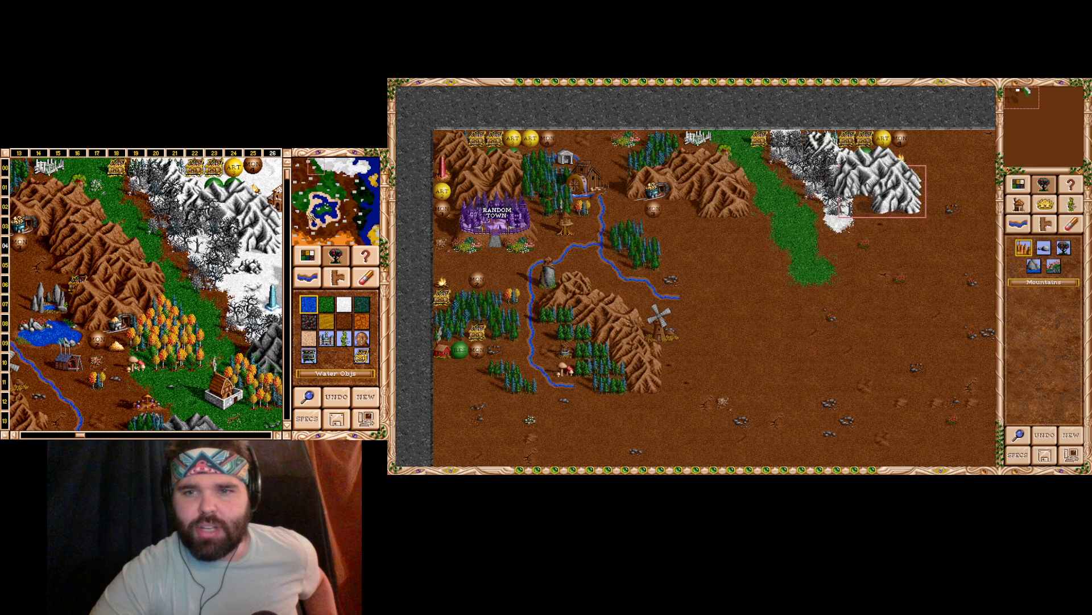
pyautogui.click(889, 188)
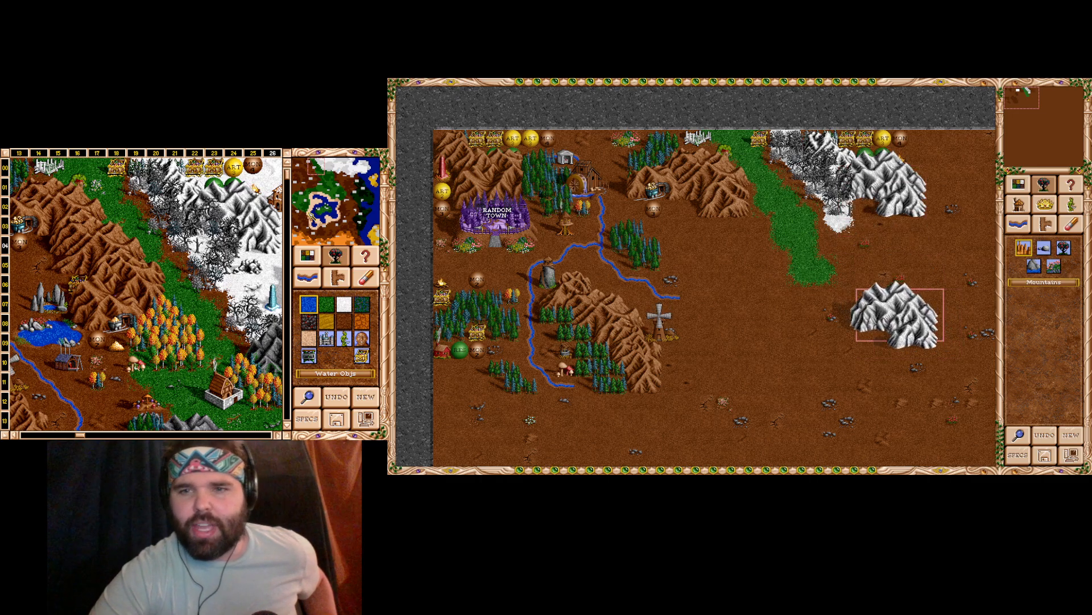
# - Paint Snow terrain south and southeast of the new large snow mountain, extending the existing snow patch
pyautogui.click(1059, 108)
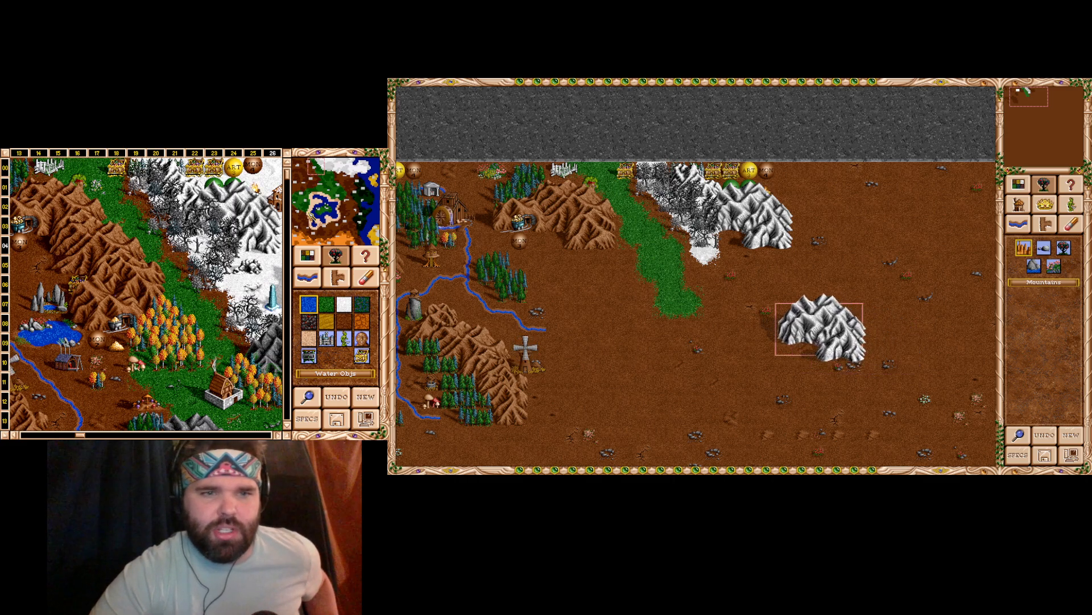
pyautogui.click(1018, 183)
pyautogui.click(1064, 247)
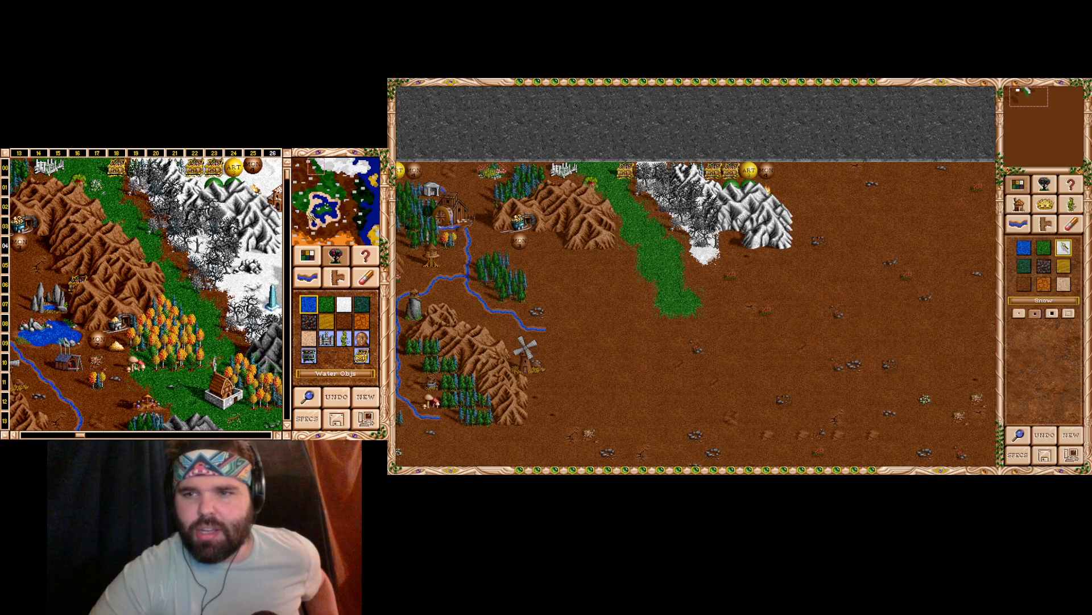
pyautogui.click(734, 251)
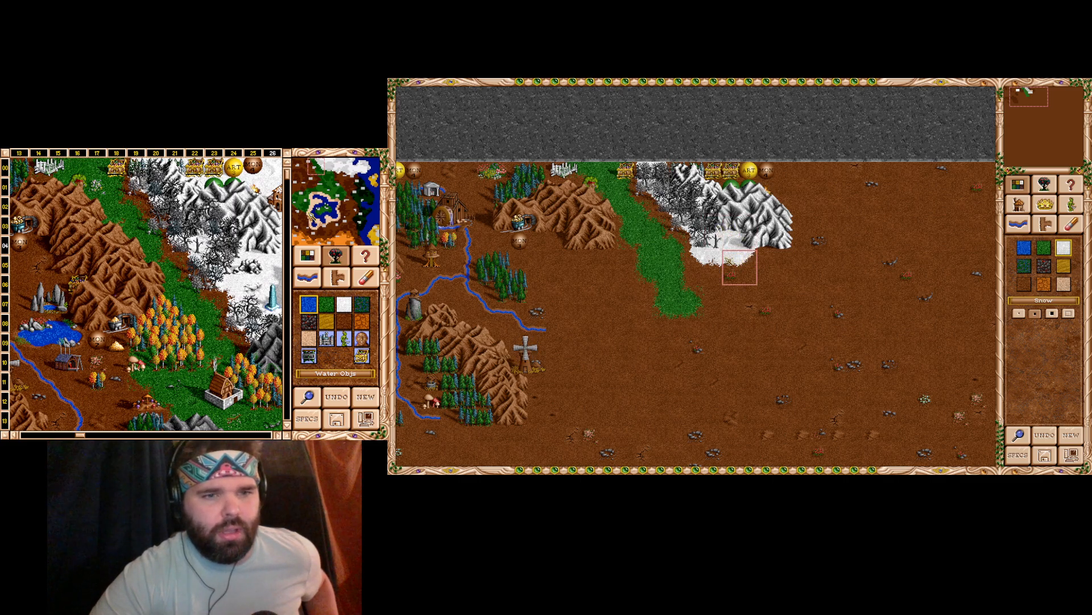
pyautogui.click(731, 263)
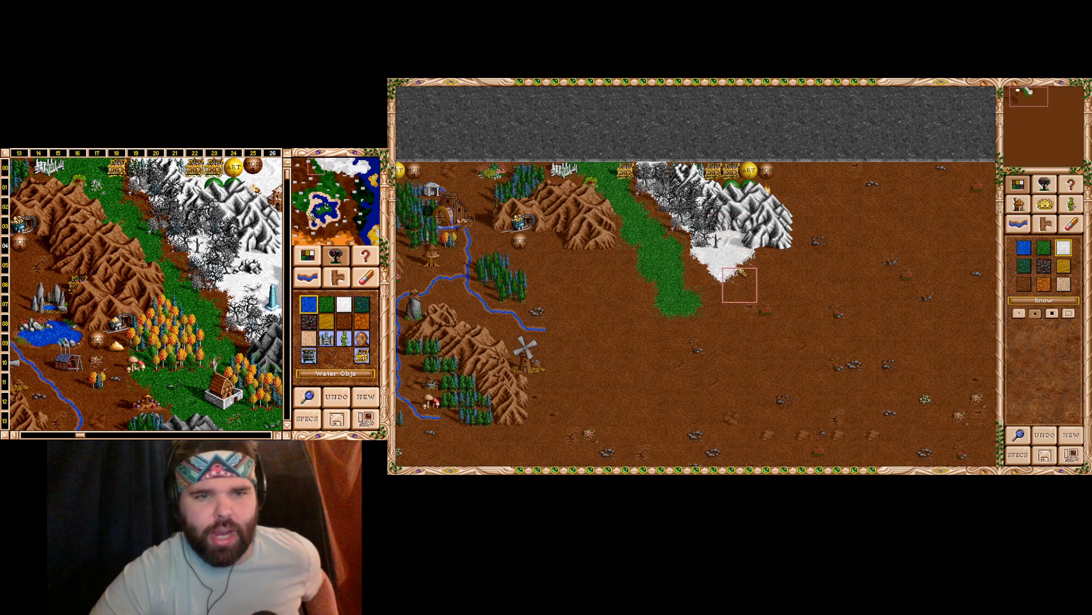
pyautogui.moveTo(757, 272)
pyautogui.mouseDown()
pyautogui.moveTo(752, 279)
pyautogui.moveTo(776, 251)
pyautogui.moveTo(792, 274)
pyautogui.moveTo(784, 302)
pyautogui.moveTo(809, 306)
pyautogui.moveTo(754, 304)
pyautogui.mouseUp()
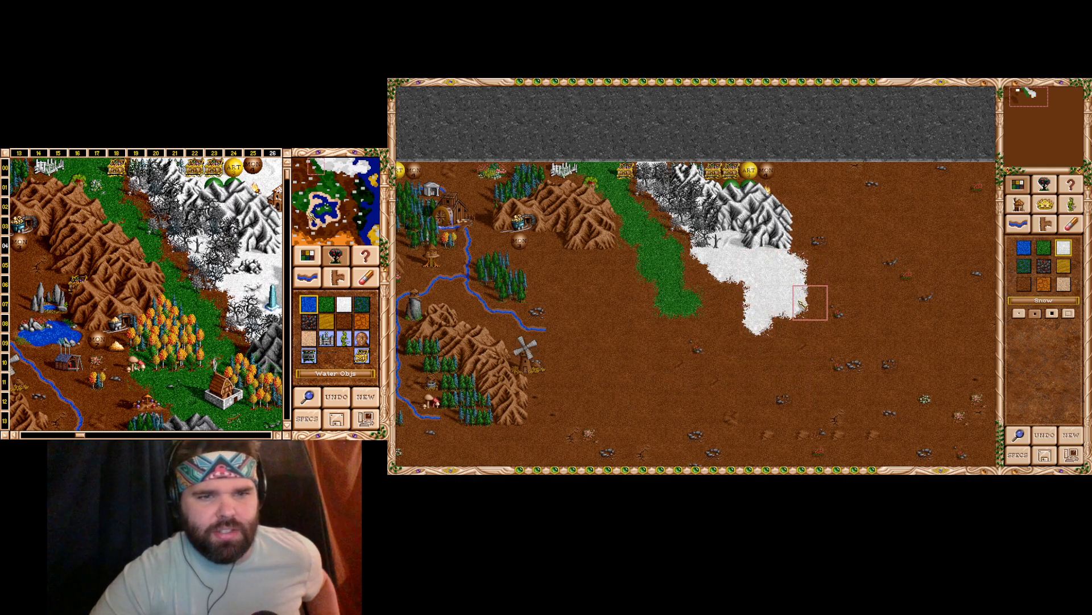
pyautogui.click(793, 320)
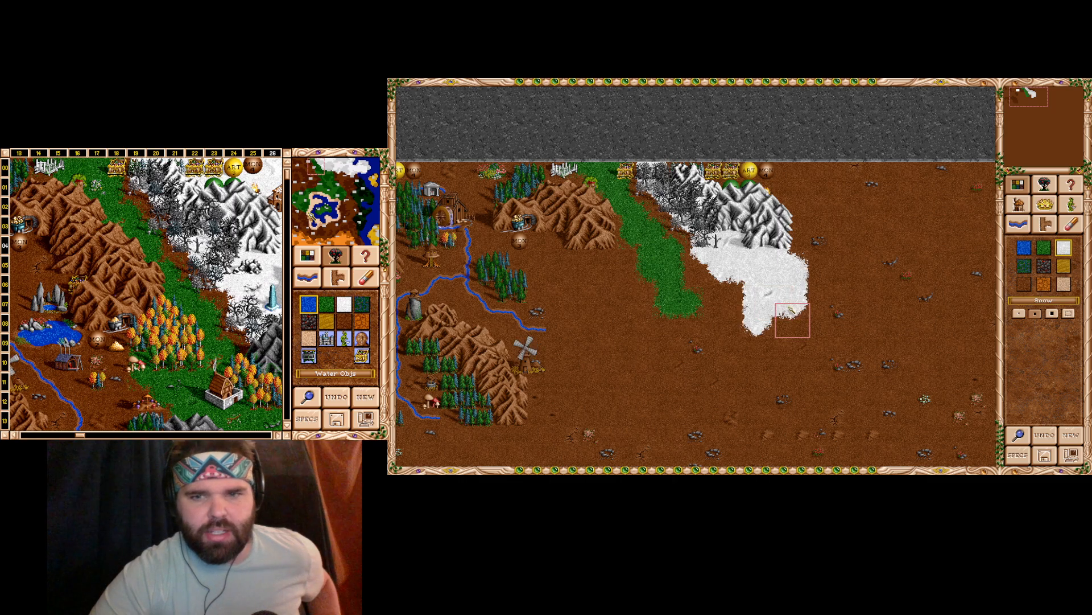
pyautogui.moveTo(791, 311)
pyautogui.mouseDown()
pyautogui.moveTo(820, 292)
pyautogui.moveTo(808, 260)
pyautogui.mouseUp()
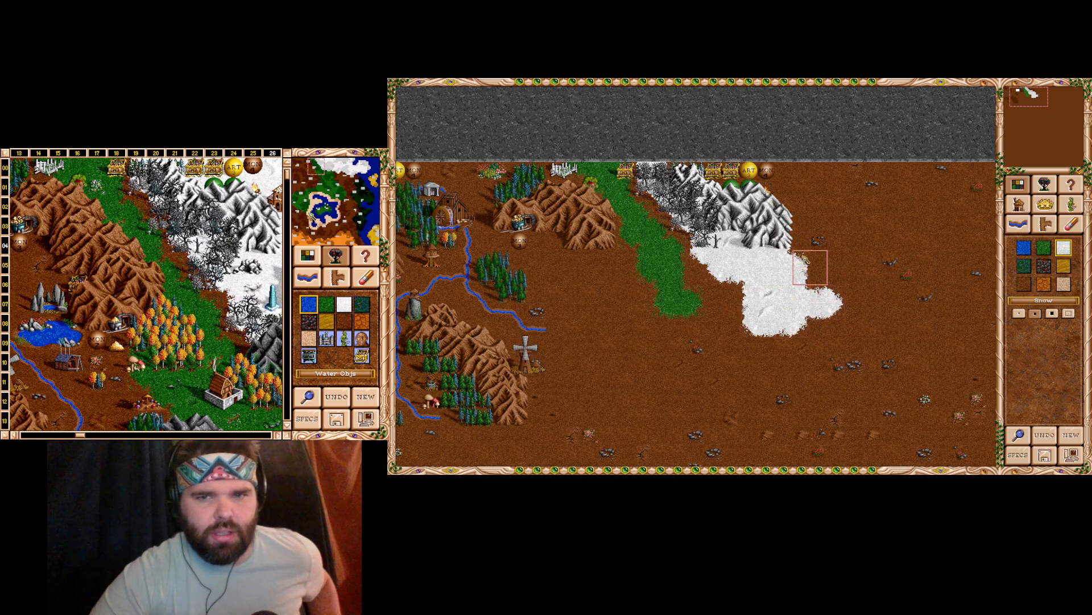
# - Place a large cluster of dead trees sloping down to the southeast along the western edge of the snow, below the existing dead trees
pyautogui.click(1053, 185)
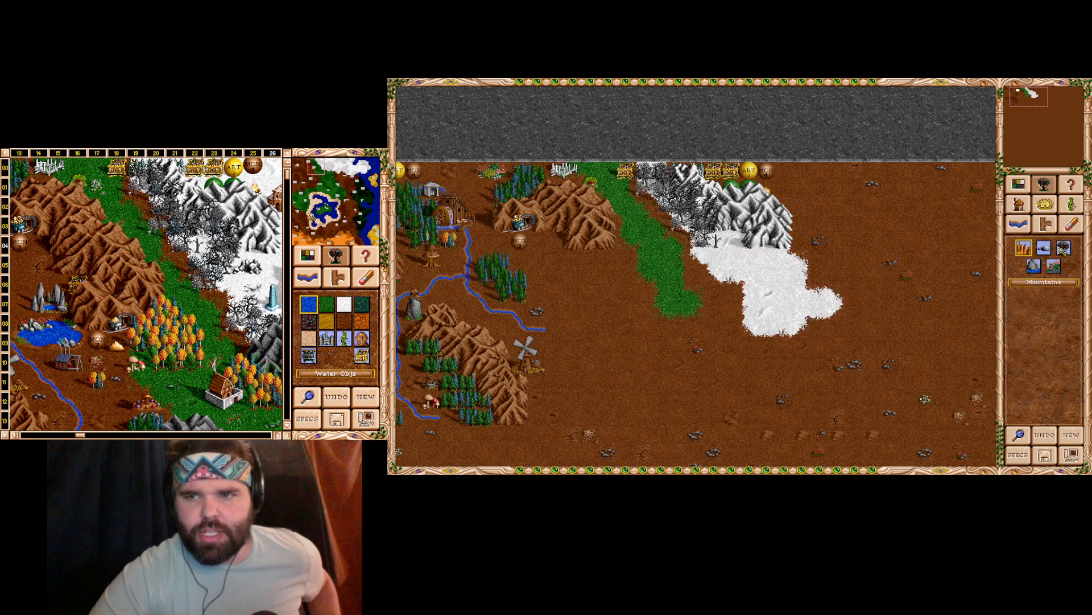
pyautogui.click(1063, 248)
pyautogui.scroll(-5, 707, 334)
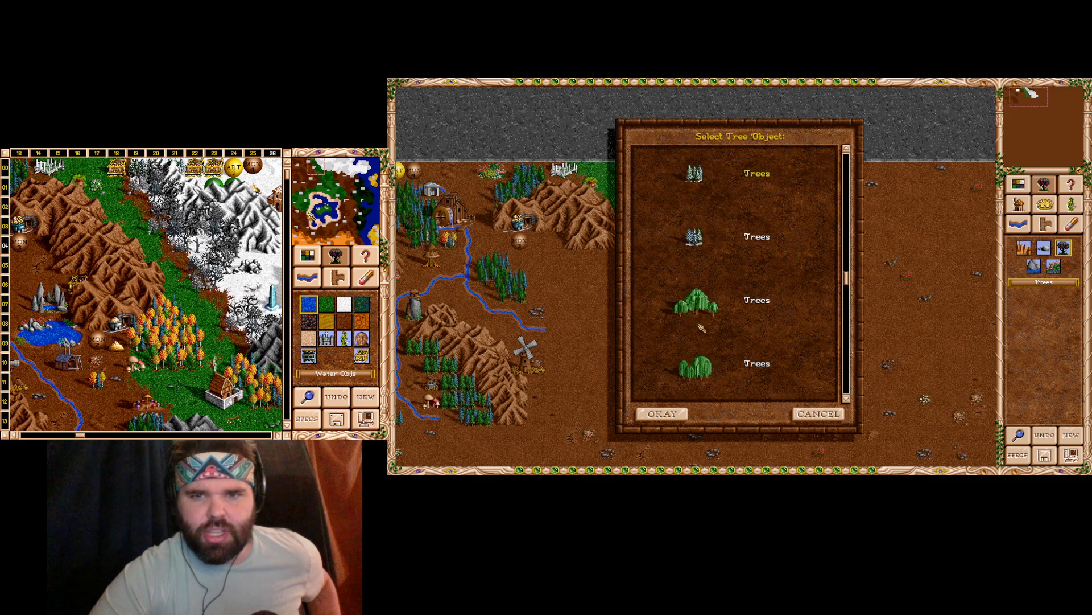
pyautogui.scroll(5, 704, 327)
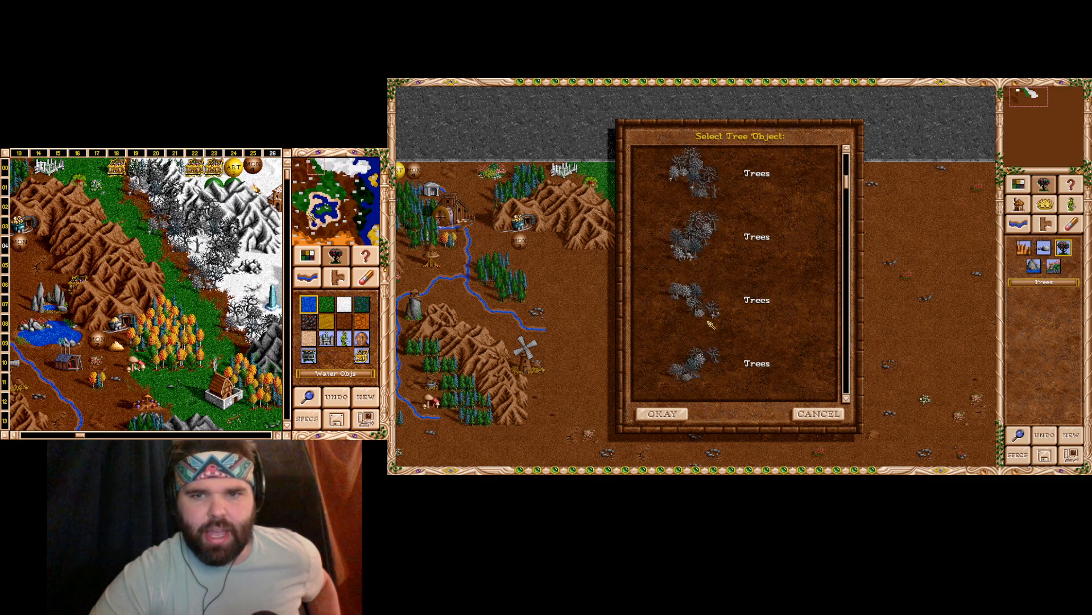
pyautogui.scroll(-2, 718, 347)
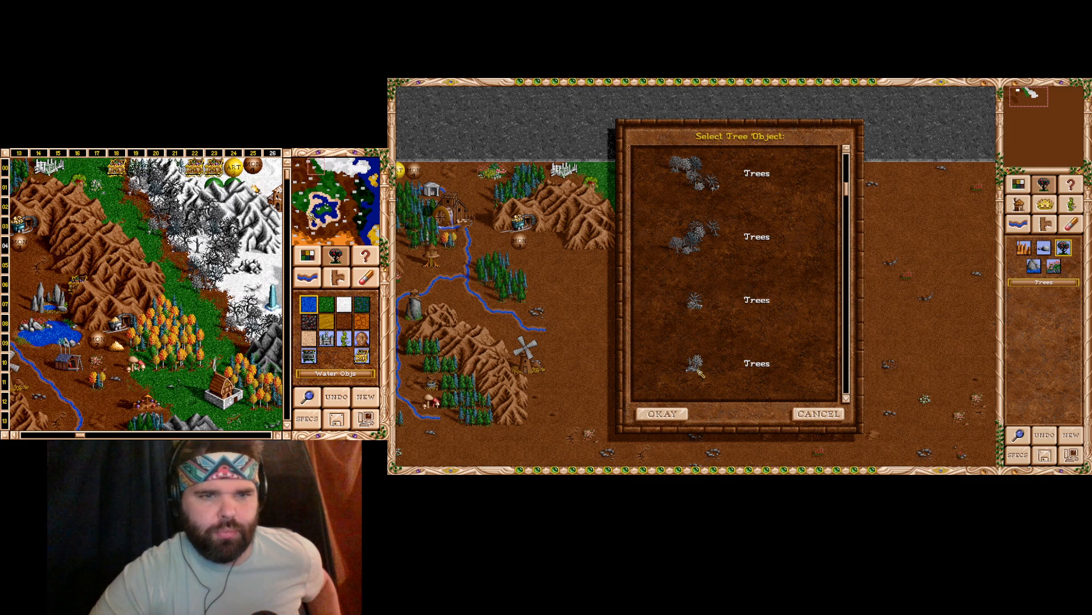
pyautogui.scroll(1, 722, 238)
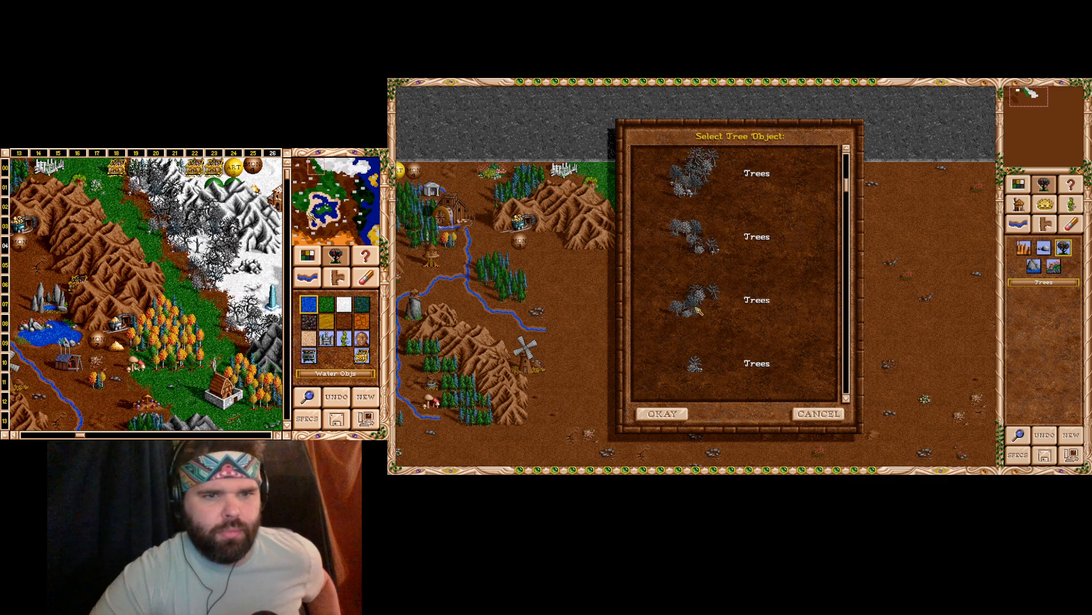
pyautogui.scroll(1, 711, 296)
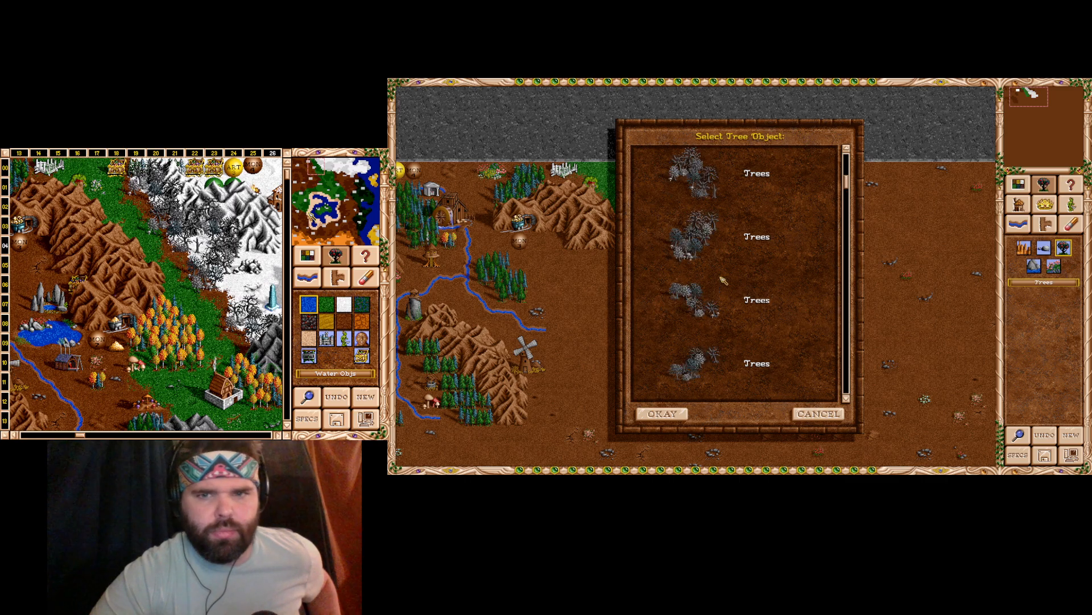
pyautogui.doubleClick(707, 189)
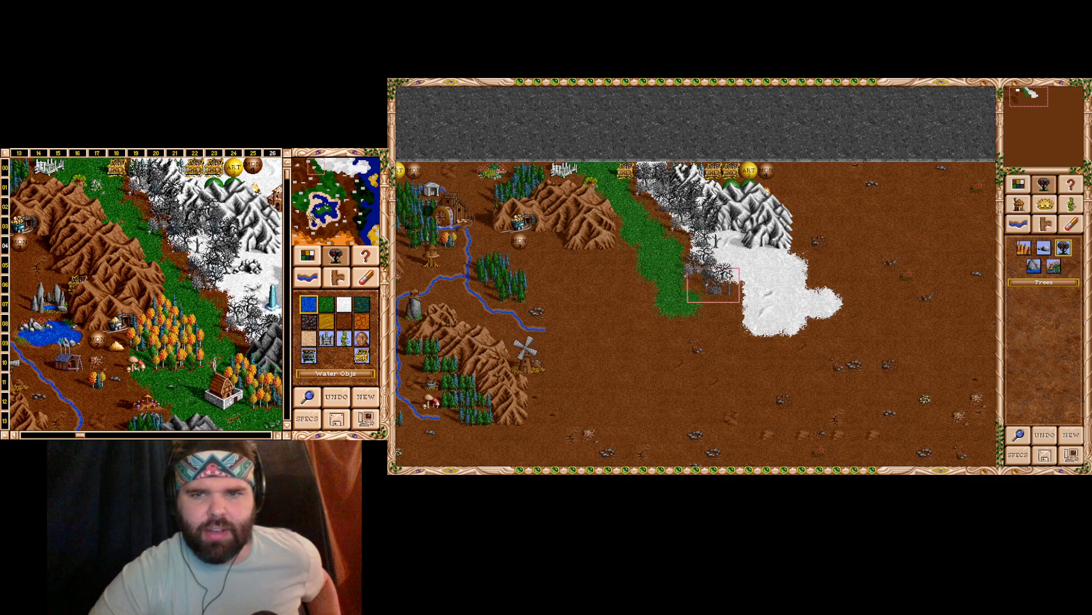
# - Try a large cluster of dead trees sloping down to the southwest on the snow's western edge, and erase it
pyautogui.click(1063, 248)
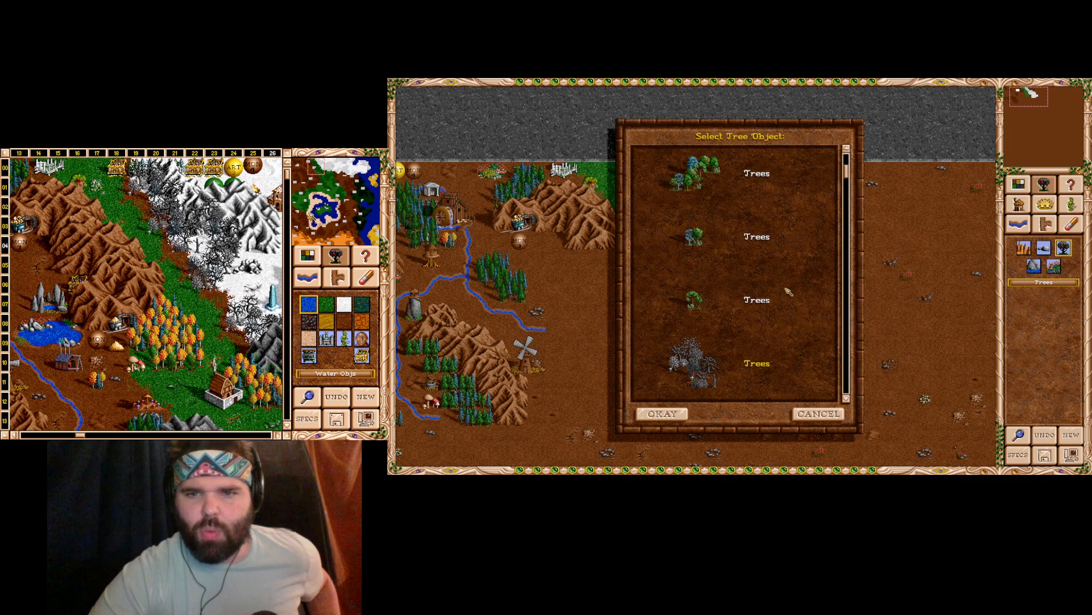
pyautogui.scroll(-1, 729, 367)
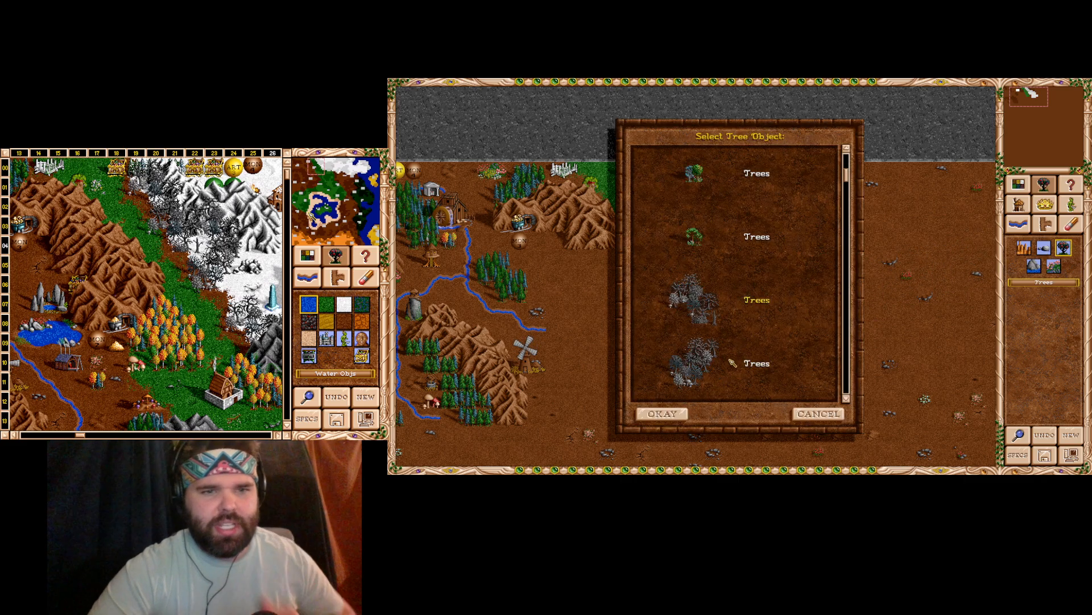
pyautogui.doubleClick(703, 370)
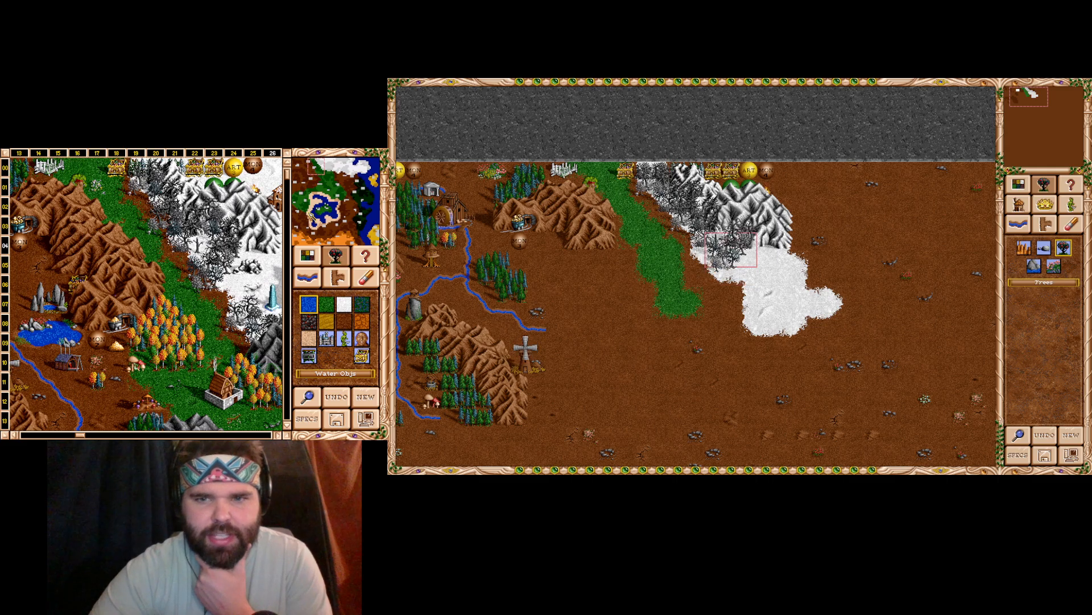
pyautogui.click(731, 249)
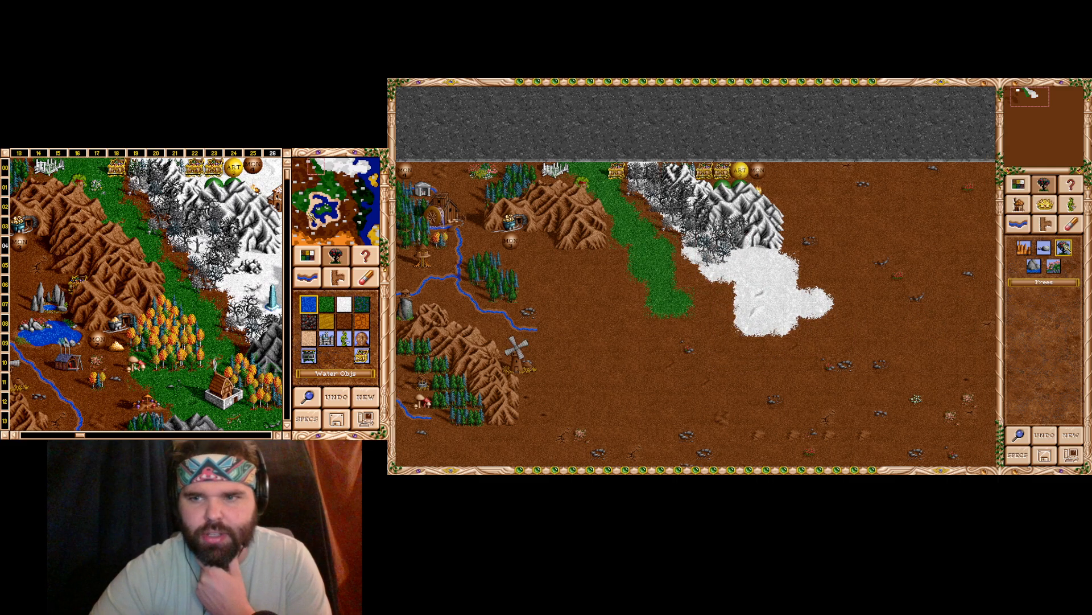
pyautogui.click(1069, 223)
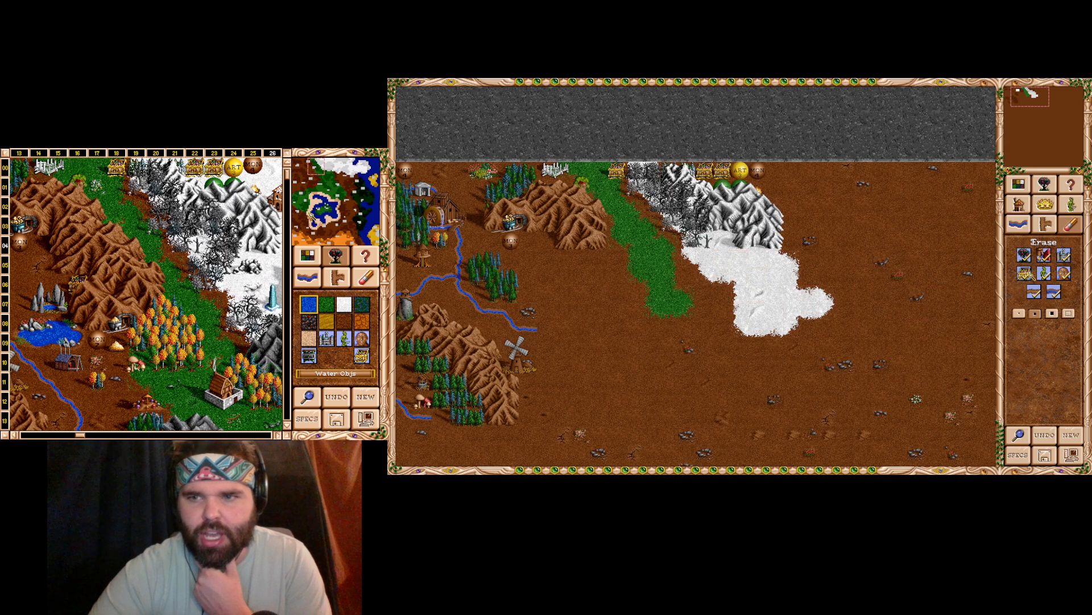
# - Place a large cluster of dead trees sloping down to the southwest on the snow's western edge, just below the large snow mountain
pyautogui.click(1045, 186)
pyautogui.click(1064, 248)
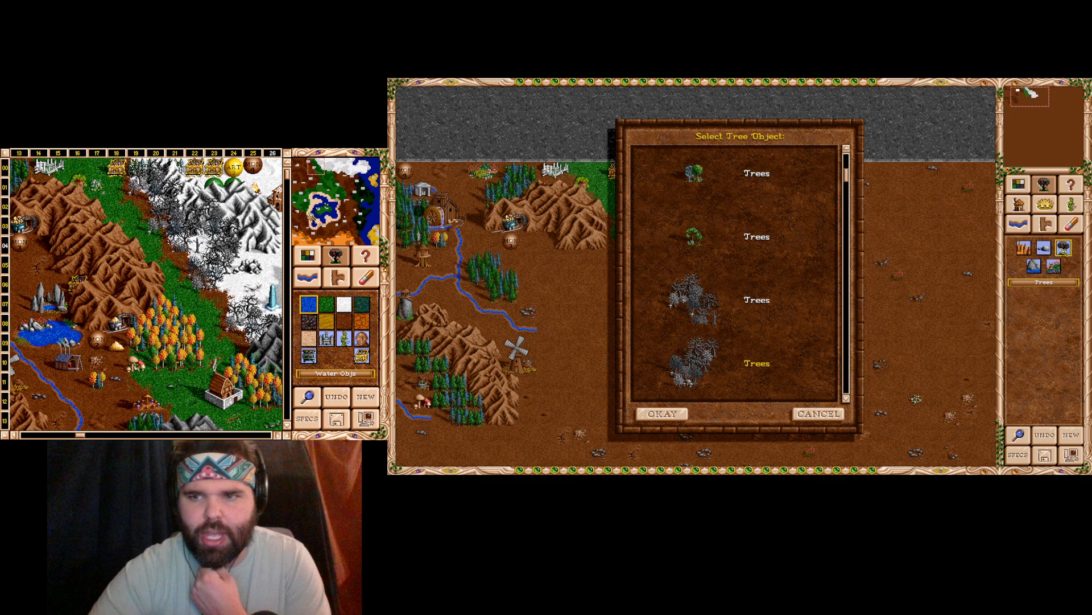
pyautogui.doubleClick(697, 382)
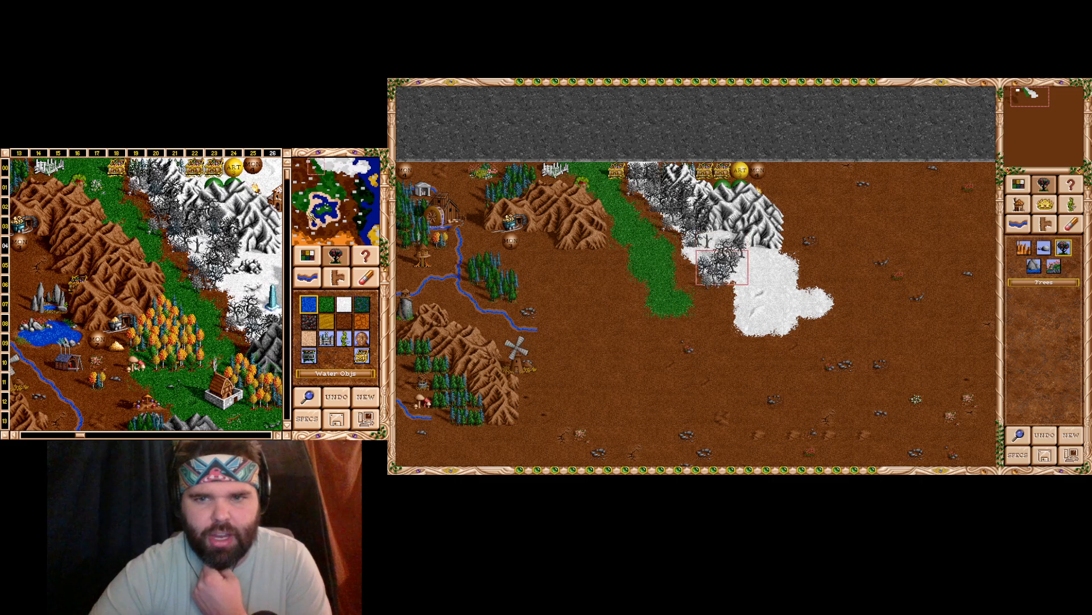
pyautogui.click(720, 276)
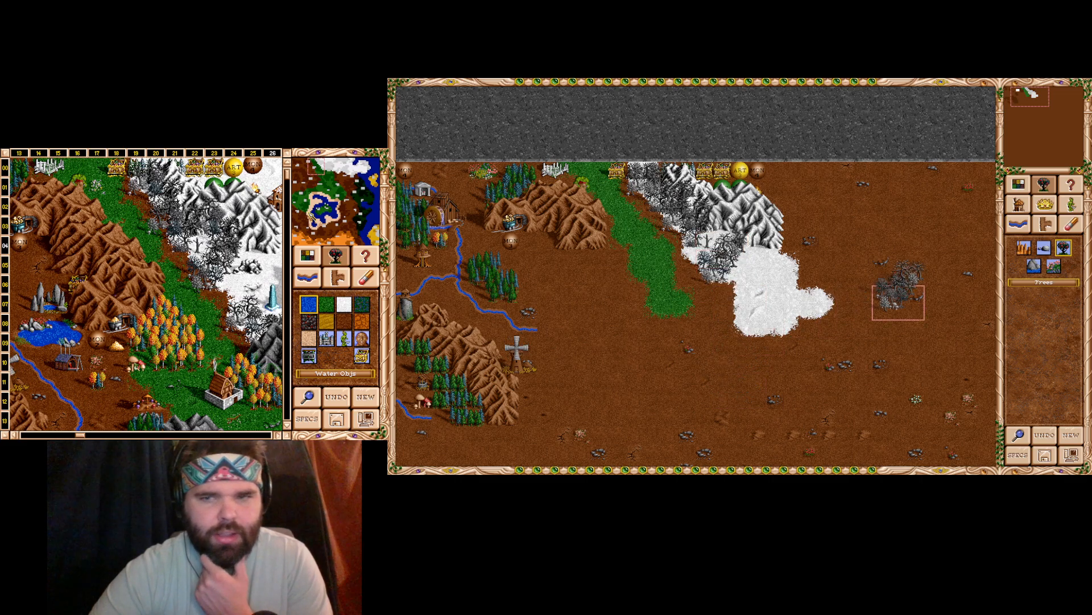
# - Place a small cluster of dead trees on the snow, directly east of the newest large dead-tree cluster
pyautogui.click(1062, 245)
pyautogui.scroll(-4, 724, 318)
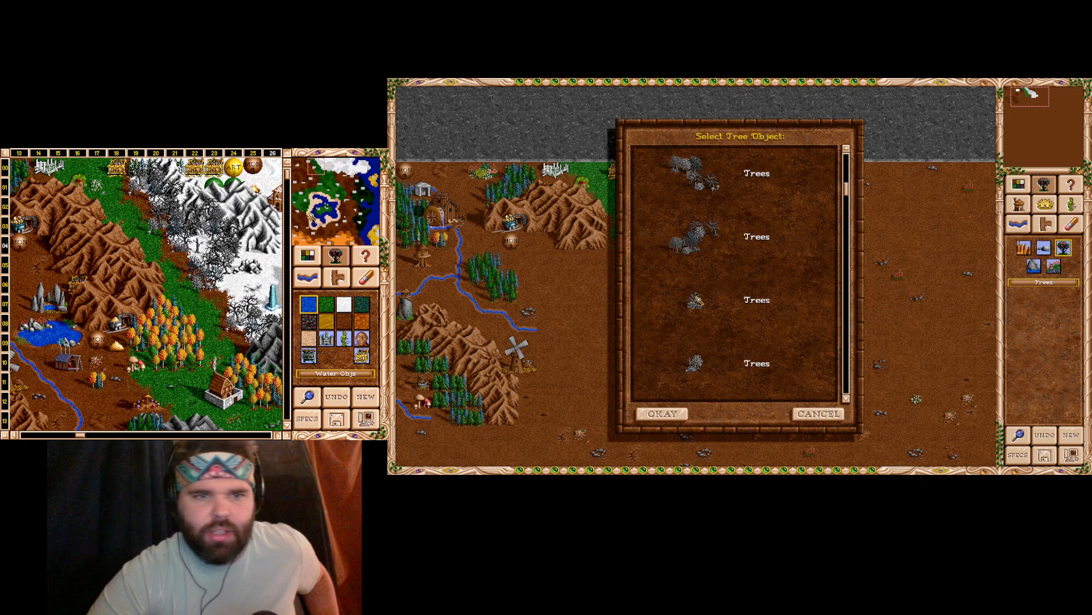
pyautogui.doubleClick(703, 364)
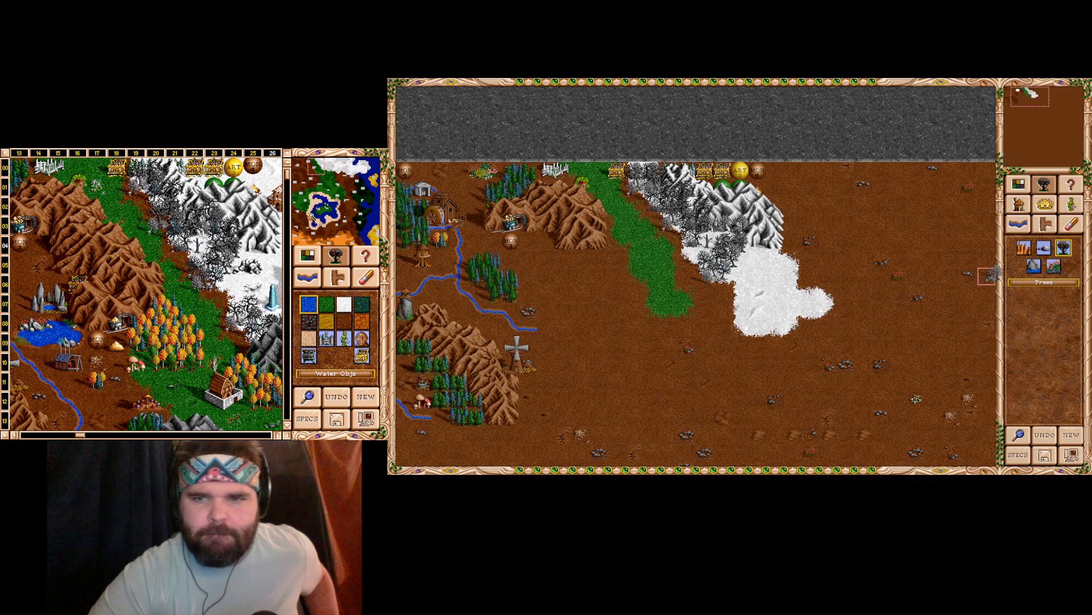
pyautogui.click(1065, 251)
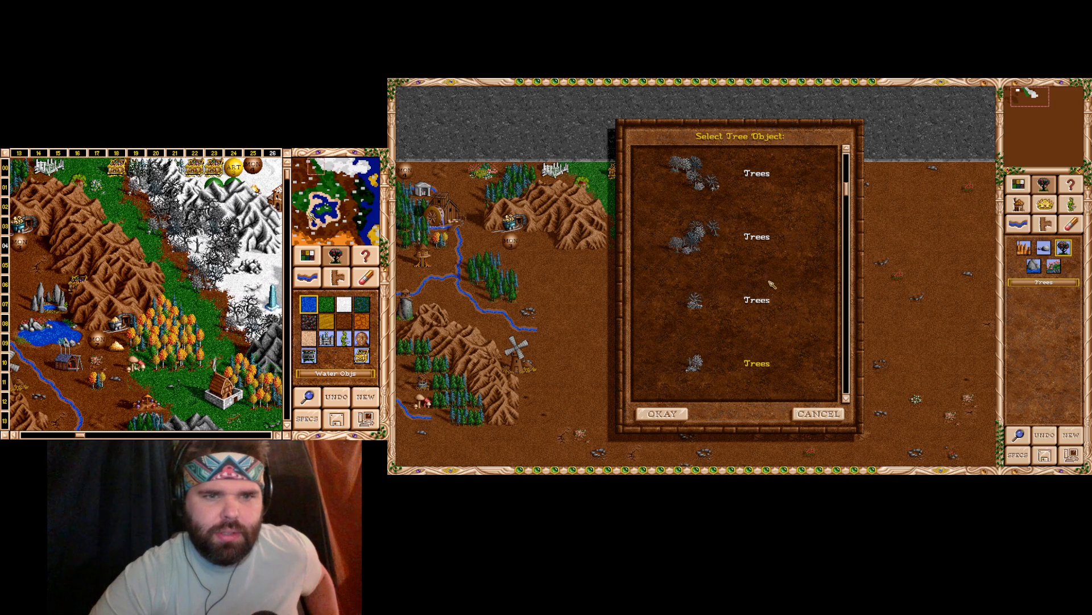
pyautogui.click(817, 414)
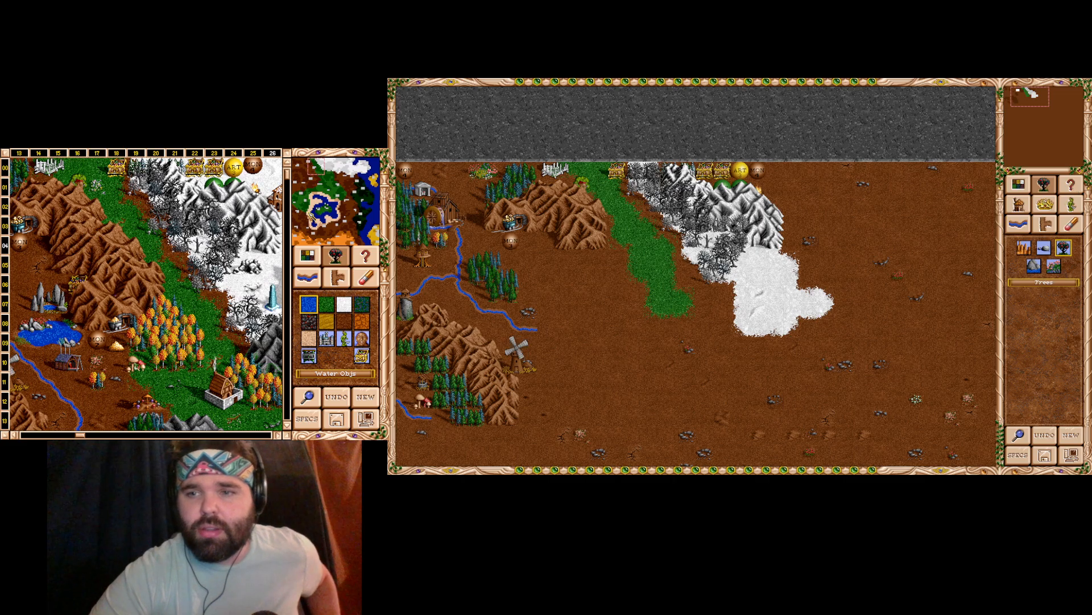
pyautogui.click(1045, 202)
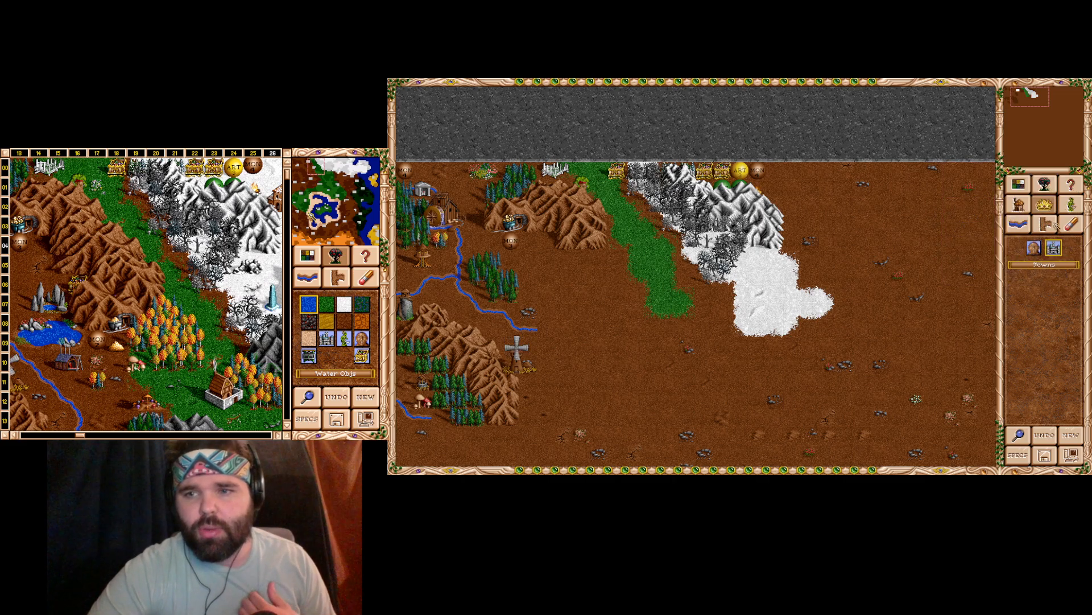
pyautogui.click(1027, 208)
pyautogui.click(1035, 265)
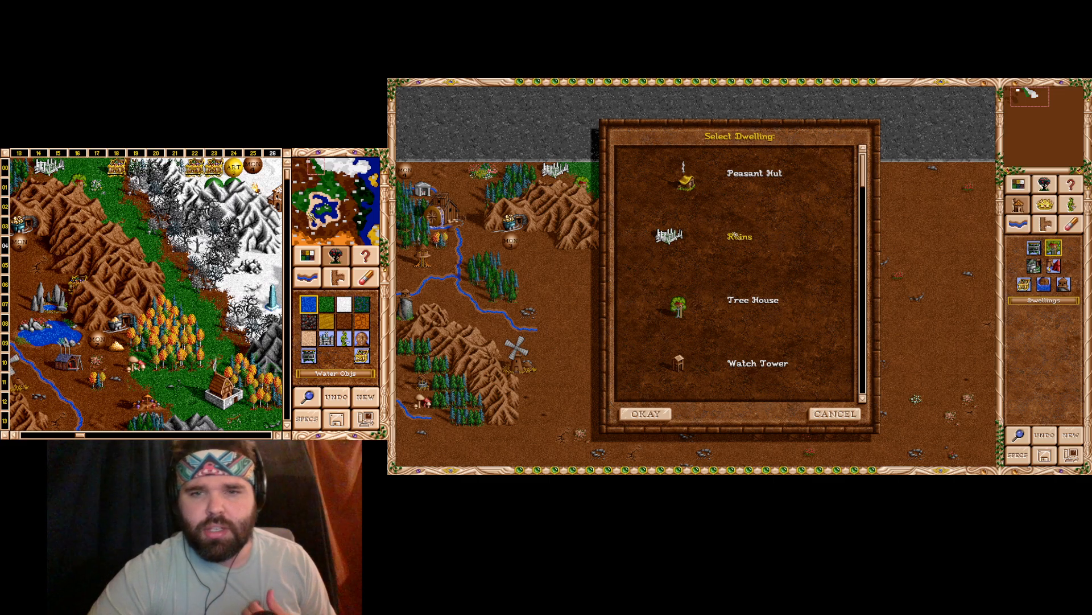
pyautogui.scroll(-12, 734, 235)
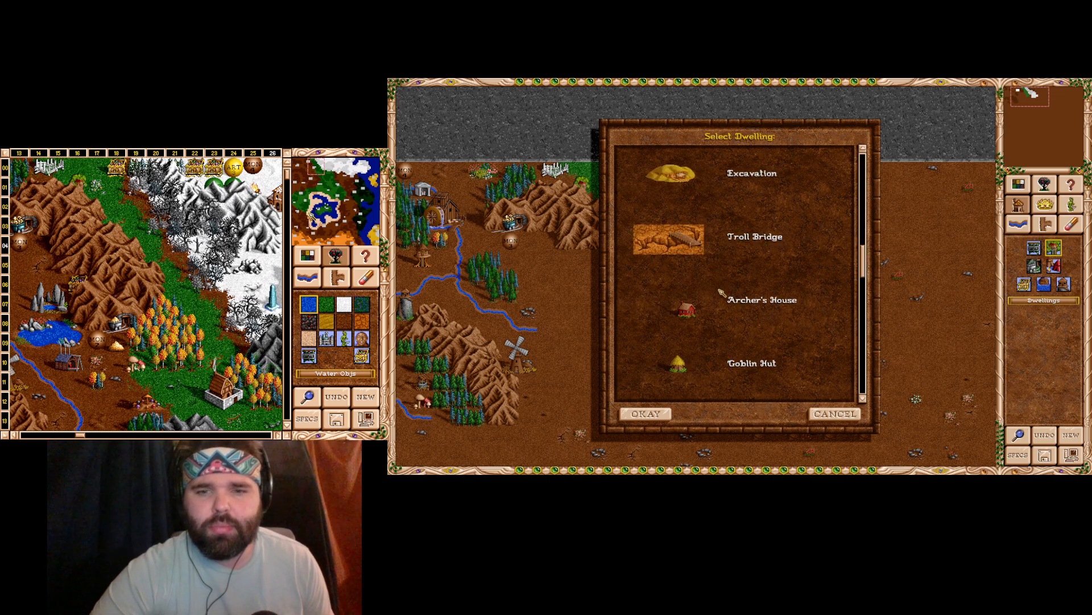
pyautogui.scroll(-12, 722, 293)
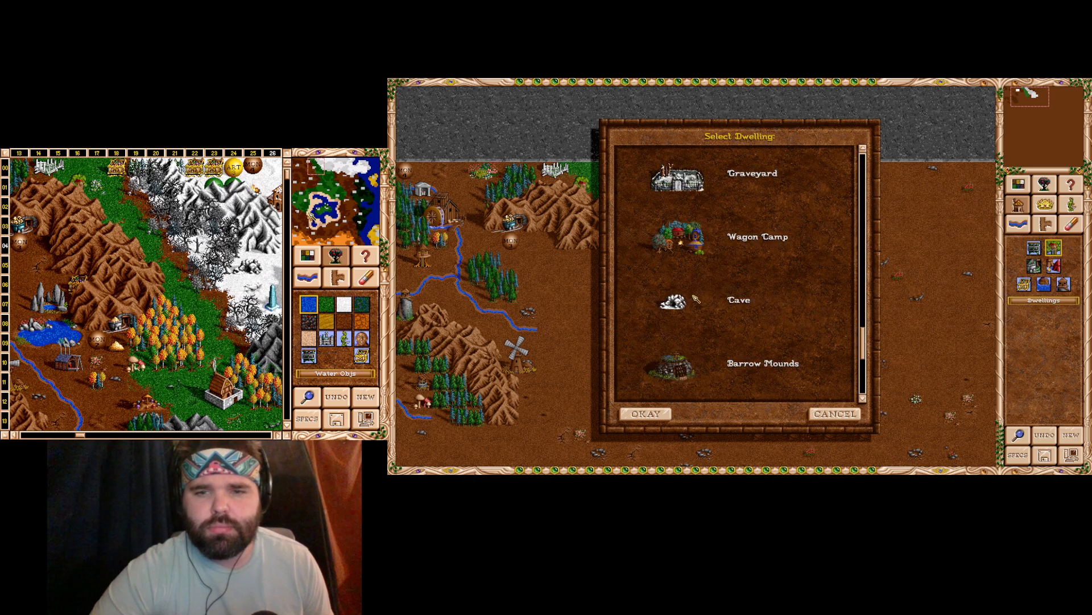
pyautogui.doubleClick(678, 300)
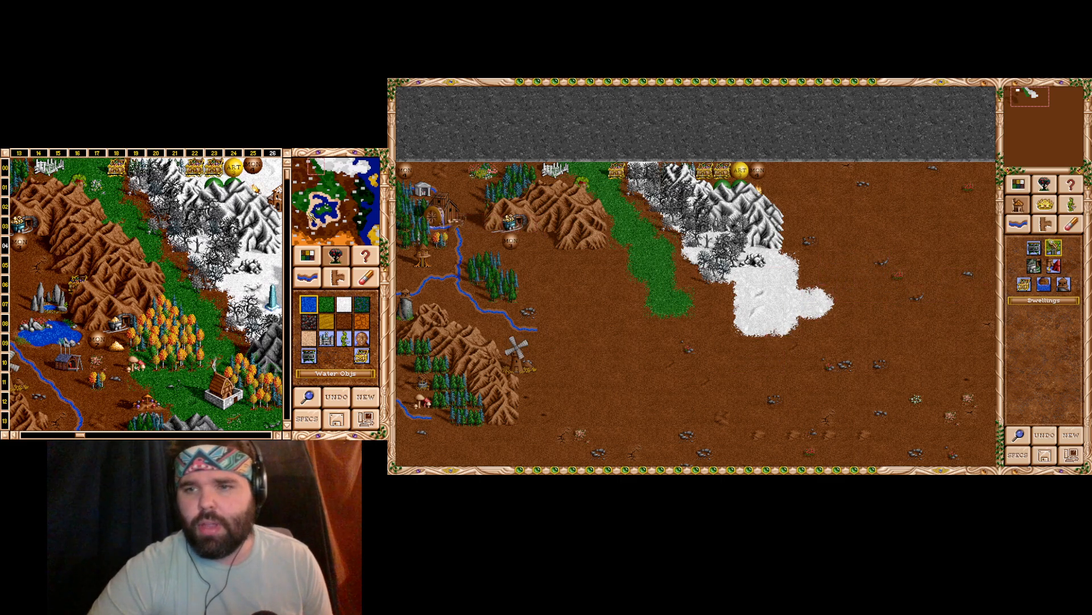
# - Paint a broad area of Snow terrain east of the snow-covered mountains, starting at the map's northern edge and joining the existing snow patch
pyautogui.click(1018, 183)
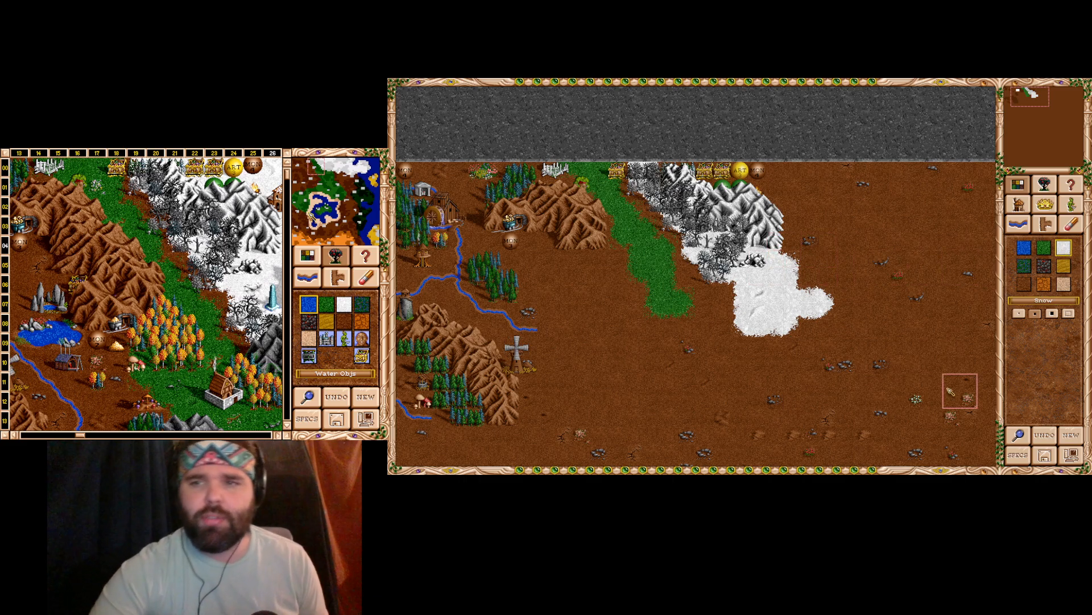
pyautogui.moveTo(1041, 106); pyautogui.dragTo(1043, 95)
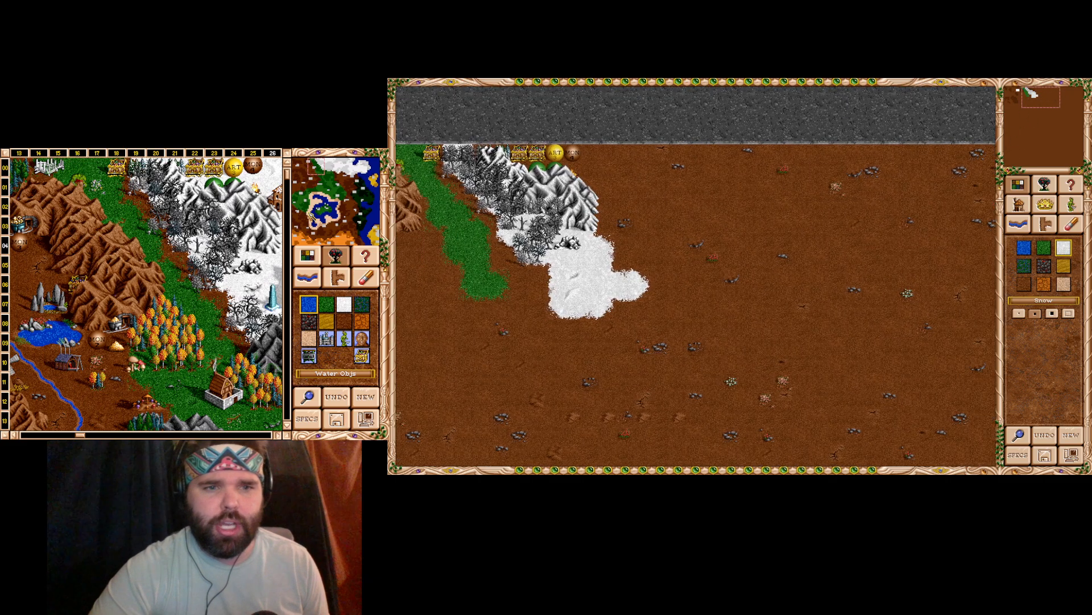
pyautogui.moveTo(328, 174)
pyautogui.mouseDown()
pyautogui.moveTo(341, 170)
pyautogui.moveTo(327, 165)
pyautogui.mouseUp()
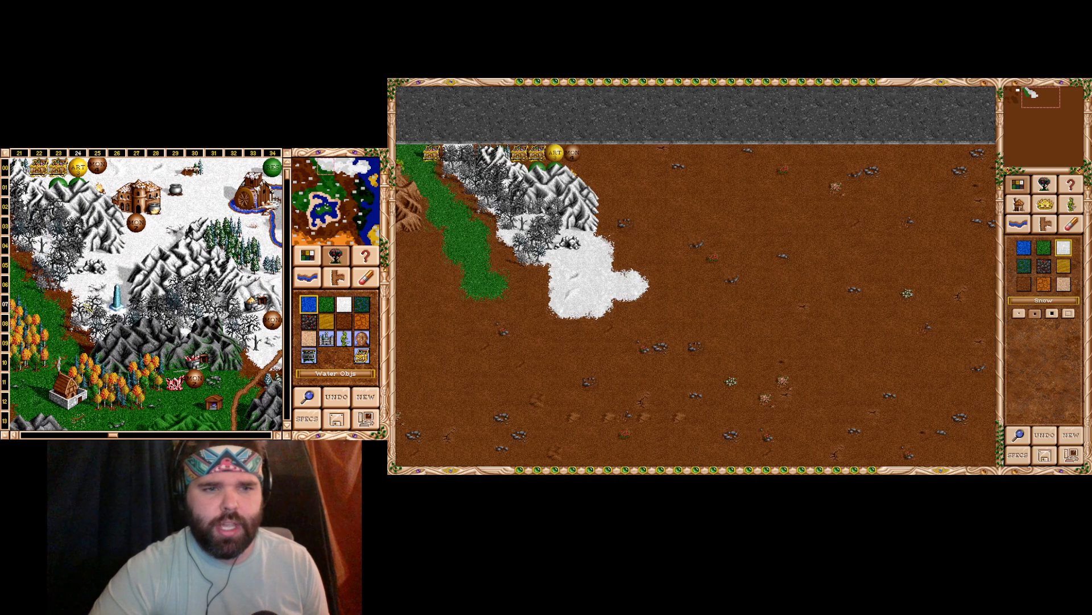
pyautogui.click(345, 168)
pyautogui.moveTo(345, 169); pyautogui.dragTo(318, 165)
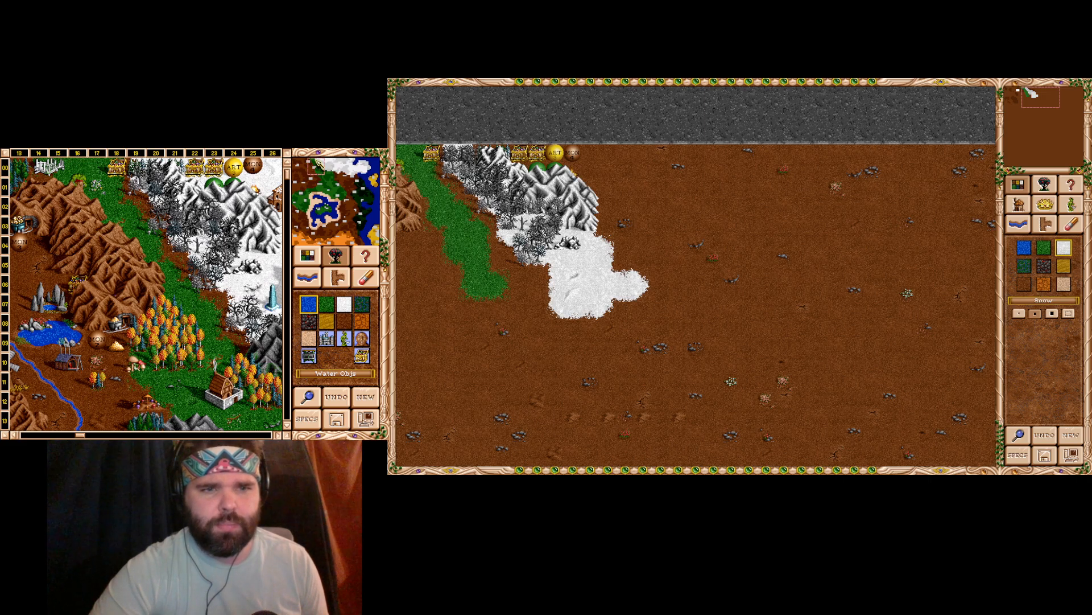
pyautogui.moveTo(318, 166); pyautogui.dragTo(317, 162)
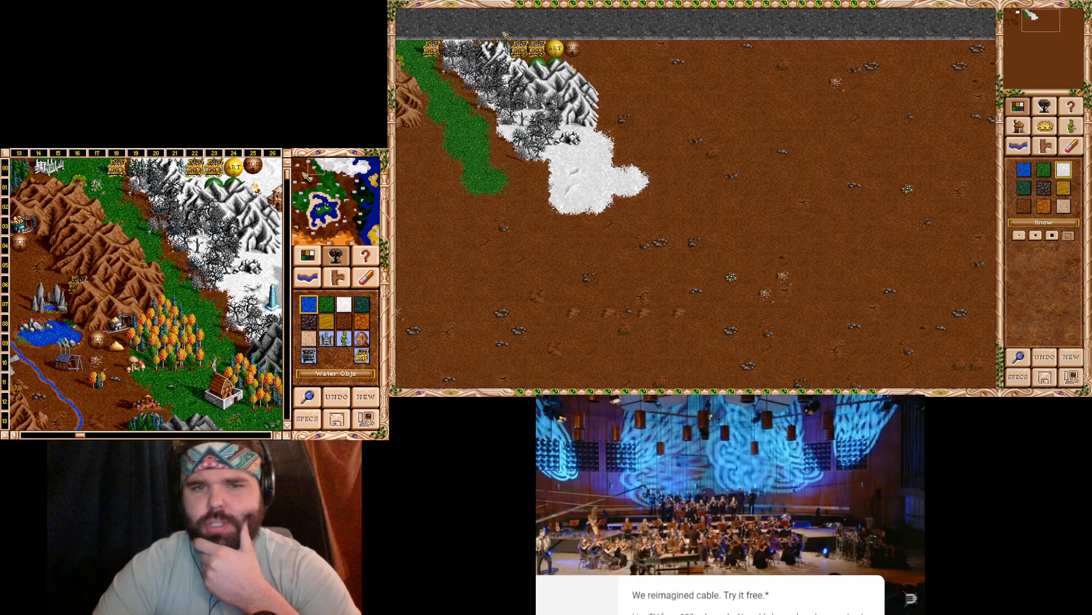
pyautogui.moveTo(484, 48)
pyautogui.mouseDown()
pyautogui.moveTo(825, 109)
pyautogui.moveTo(820, 83)
pyautogui.mouseUp()
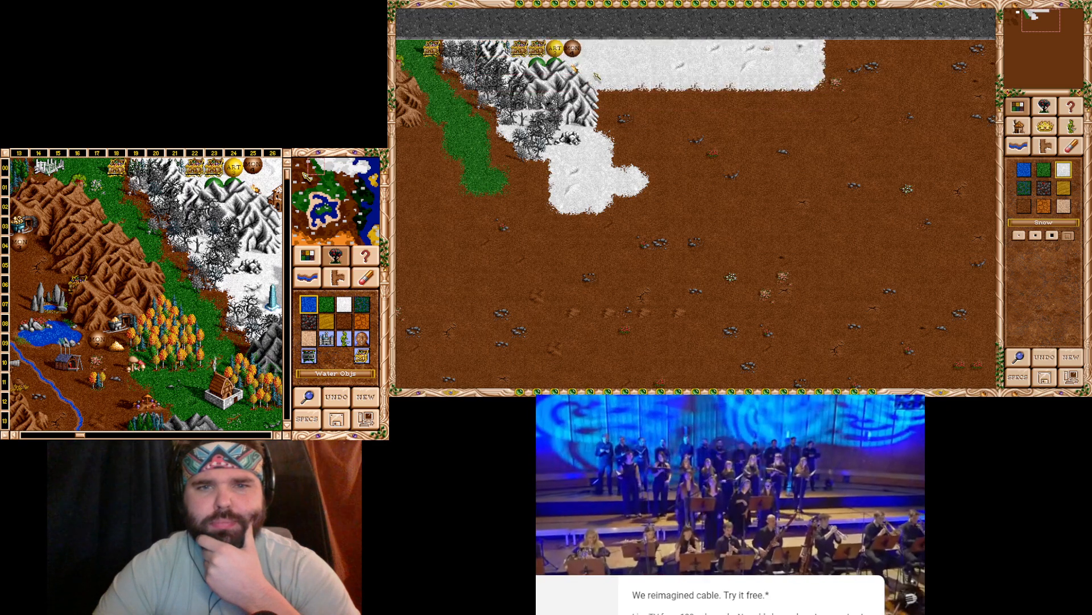
pyautogui.moveTo(600, 42)
pyautogui.mouseDown()
pyautogui.moveTo(739, 127)
pyautogui.moveTo(792, 142)
pyautogui.mouseUp()
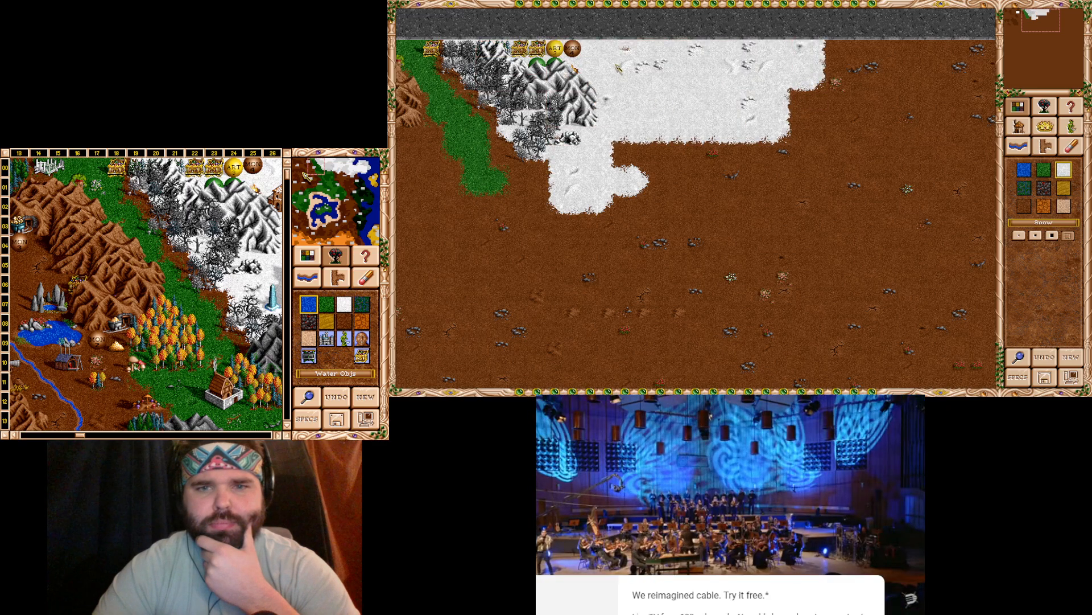
pyautogui.moveTo(625, 79)
pyautogui.mouseDown()
pyautogui.moveTo(847, 187)
pyautogui.moveTo(1087, 185)
pyautogui.moveTo(962, 173)
pyautogui.moveTo(1088, 192)
pyautogui.moveTo(817, 165)
pyautogui.moveTo(834, 167)
pyautogui.mouseUp()
# - Try a large cluster of dead trees sloping down to the southeast on the snow's southern lobe, and erase it
pyautogui.moveTo(1053, 23); pyautogui.dragTo(1037, 18)
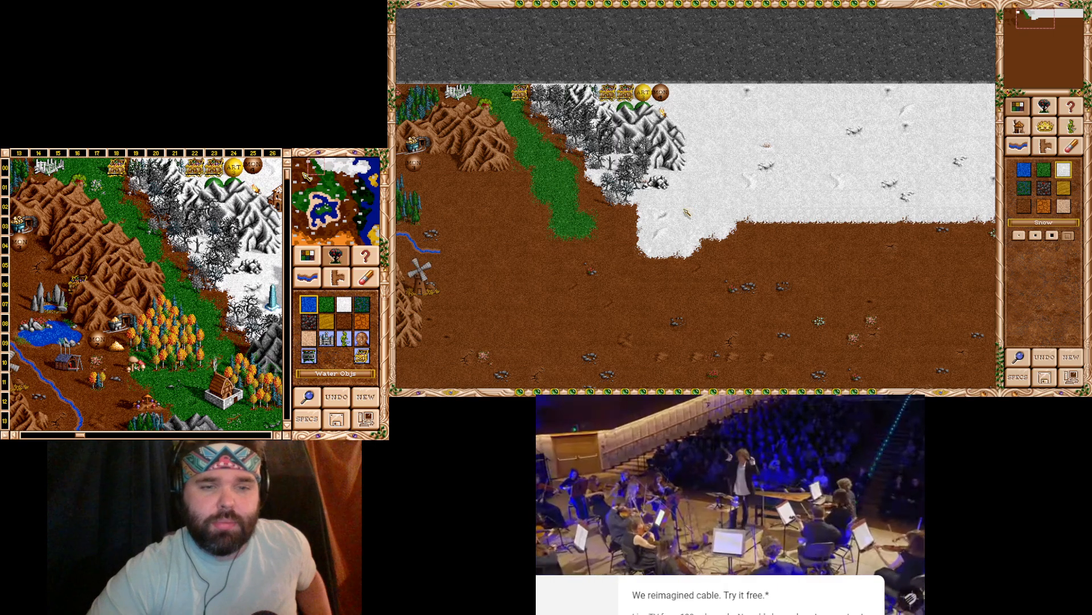
pyautogui.click(1044, 106)
pyautogui.click(1062, 174)
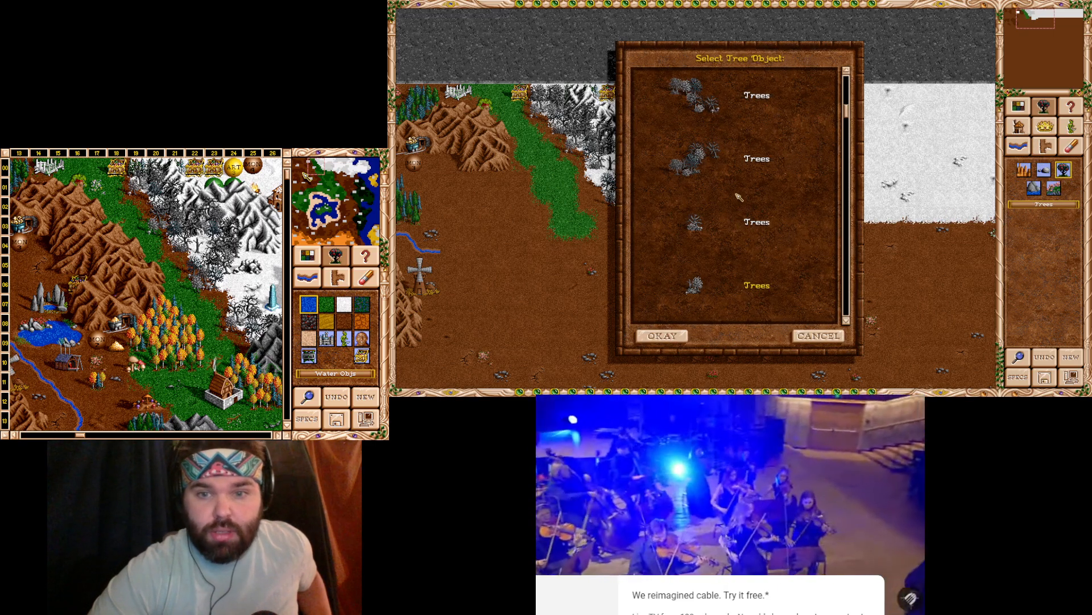
pyautogui.scroll(2, 740, 196)
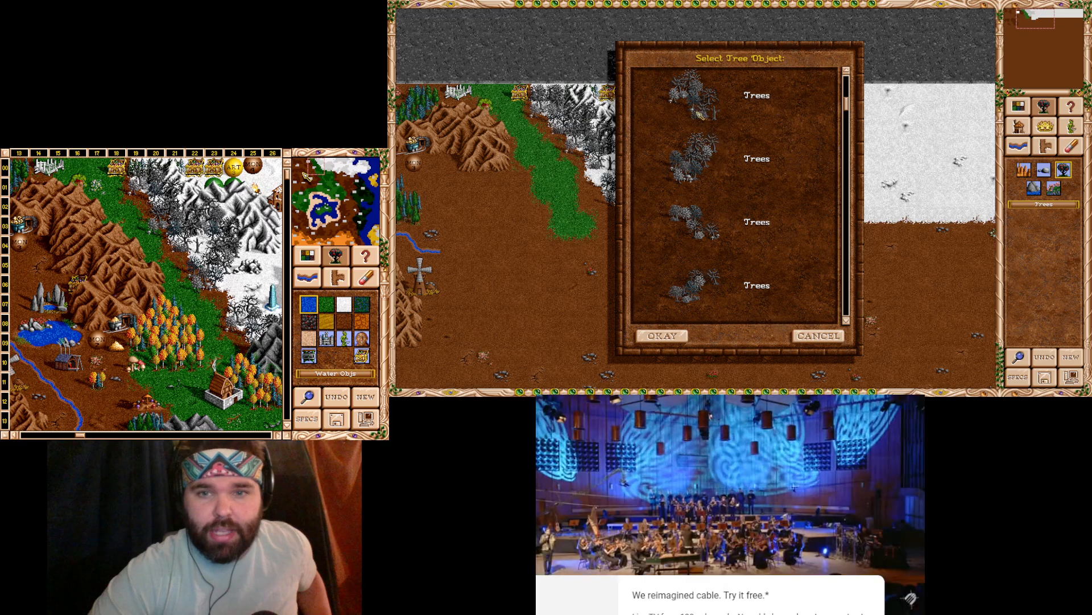
pyautogui.scroll(1, 716, 130)
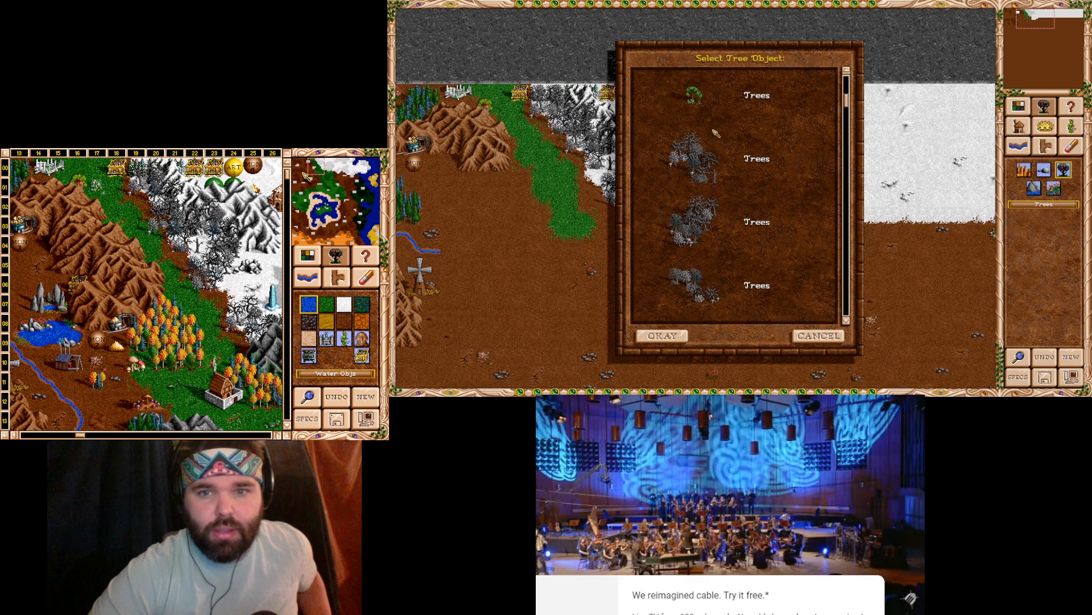
pyautogui.doubleClick(695, 173)
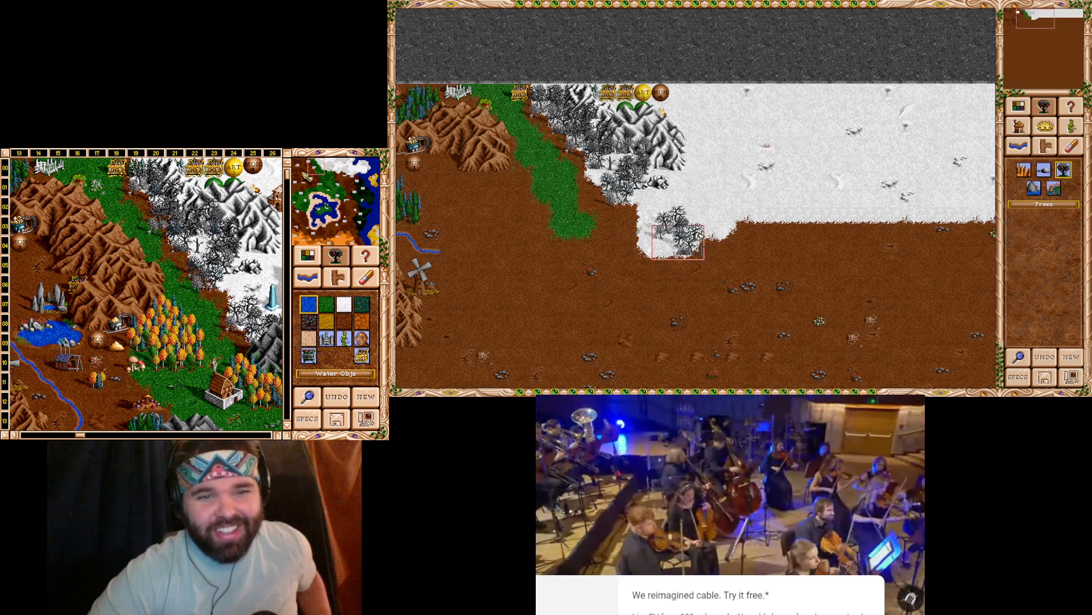
pyautogui.click(692, 248)
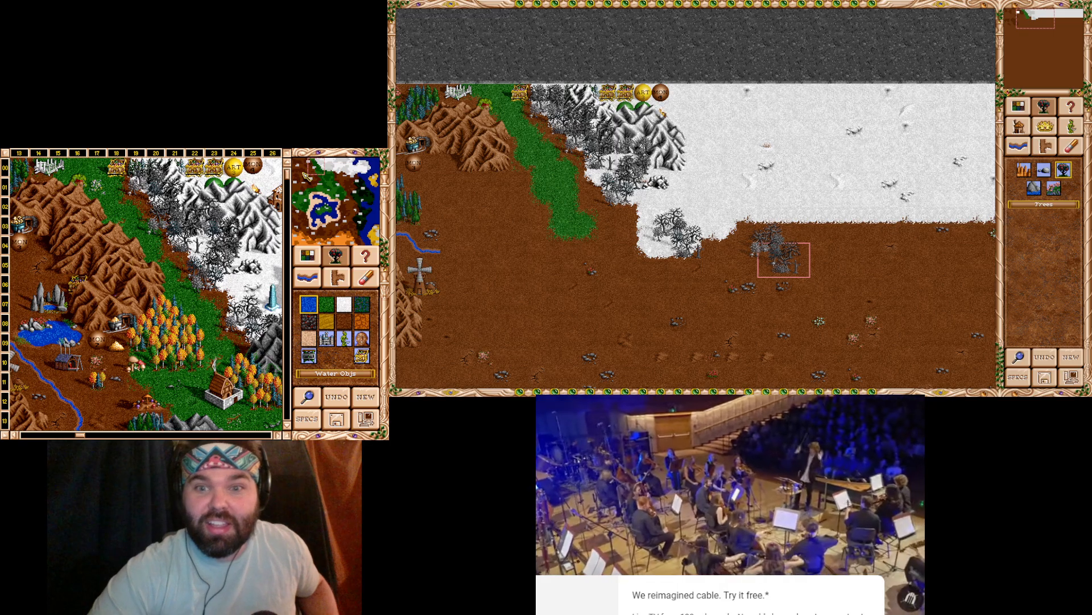
pyautogui.click(1071, 147)
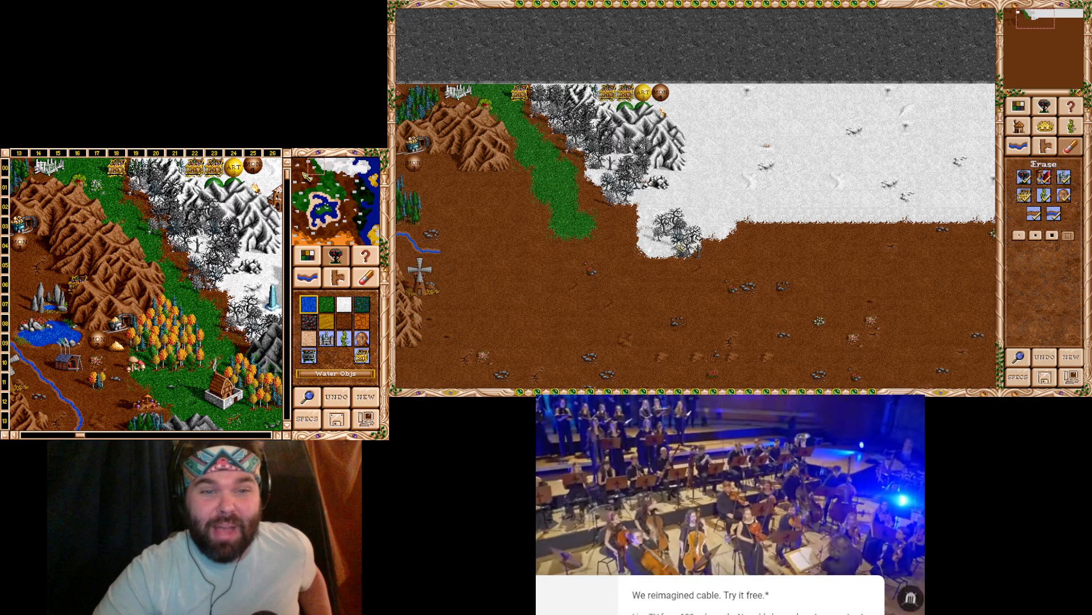
pyautogui.click(673, 248)
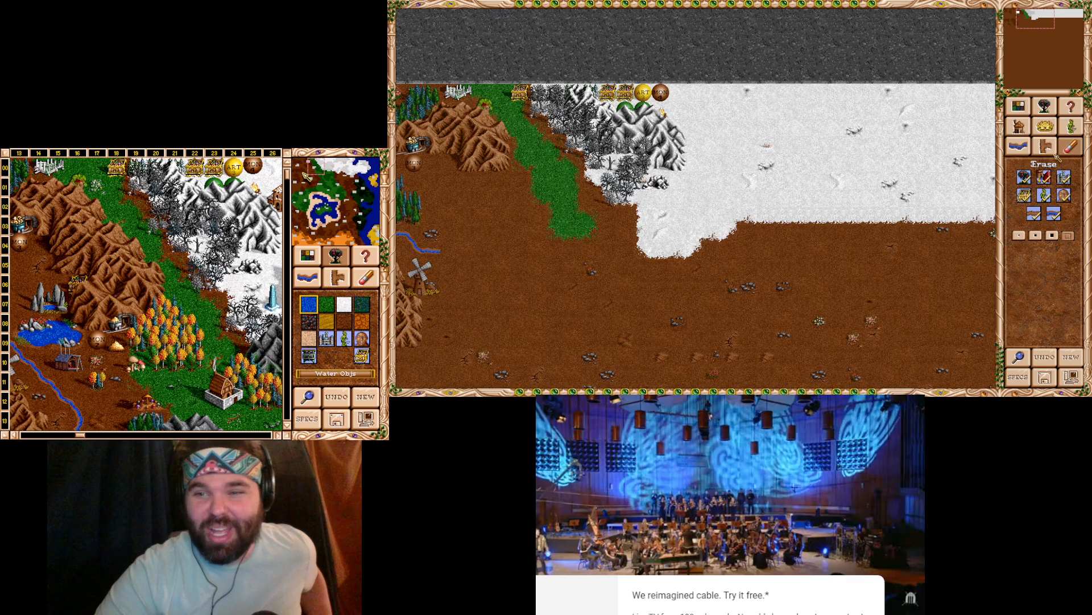
# - Place a large cluster of dead trees sloping down to the southeast at the western edge of the snow's southern lobe
pyautogui.click(1047, 107)
pyautogui.click(1069, 177)
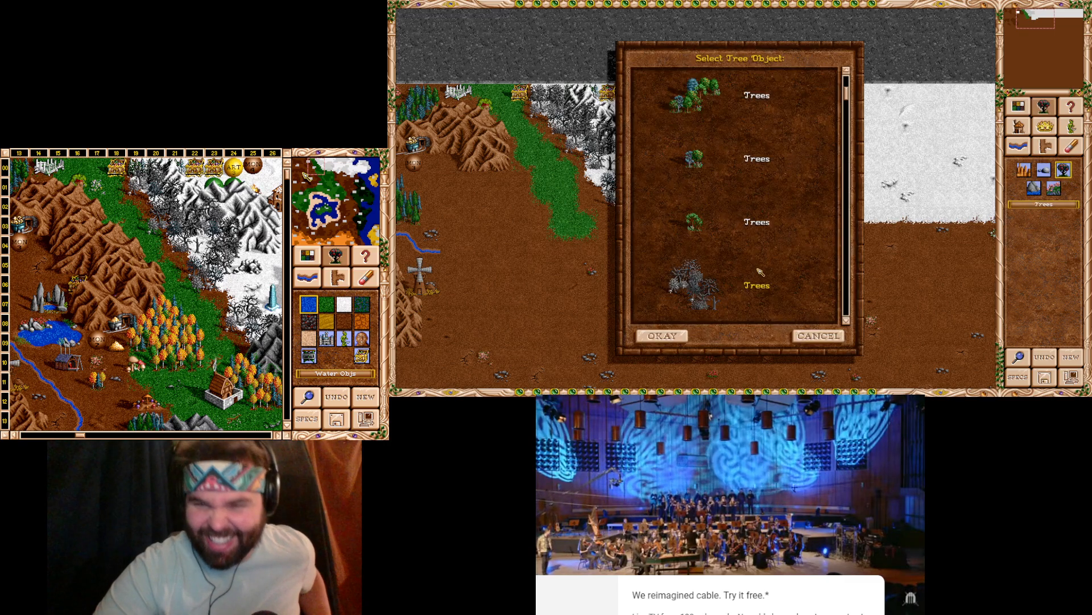
pyautogui.doubleClick(697, 293)
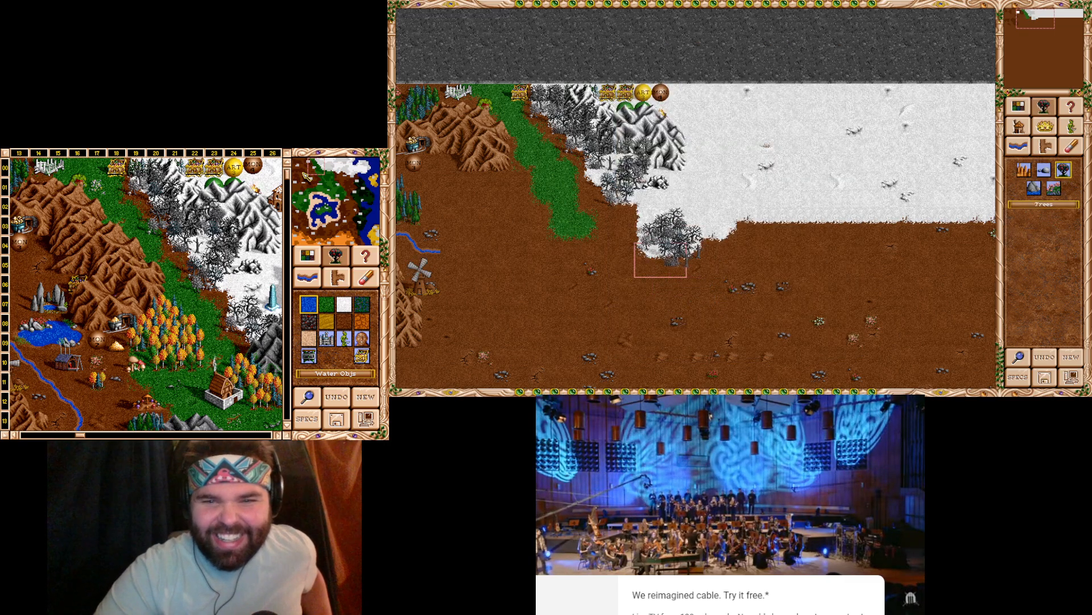
pyautogui.click(661, 260)
pyautogui.click(1070, 145)
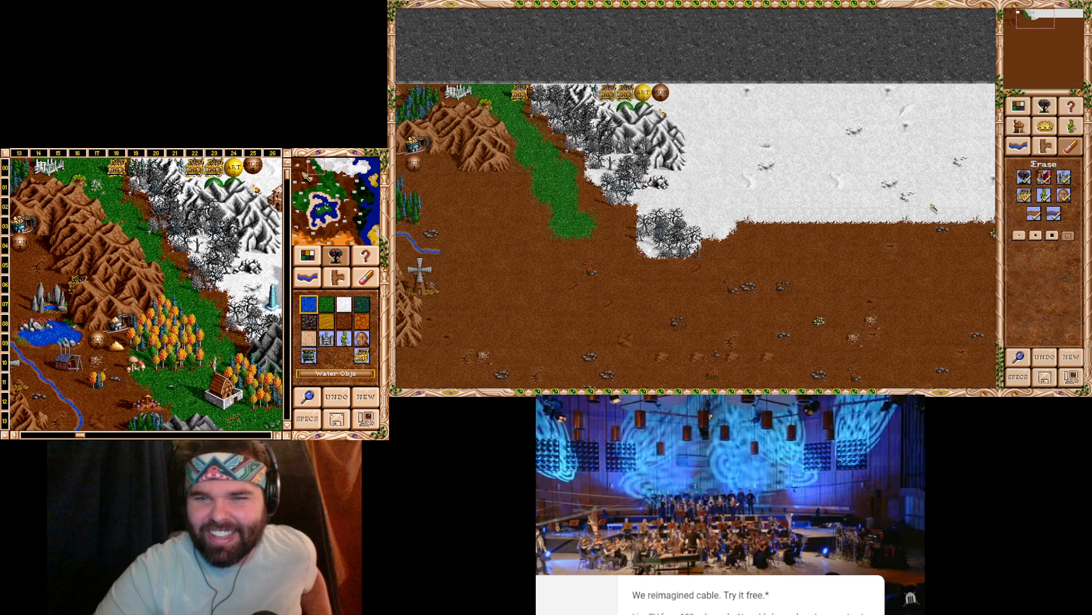
# - Erase the surplus dead trees on the snow's southern lobe and place a snow Obelisk just northeast of the remaining cluster
pyautogui.click(699, 247)
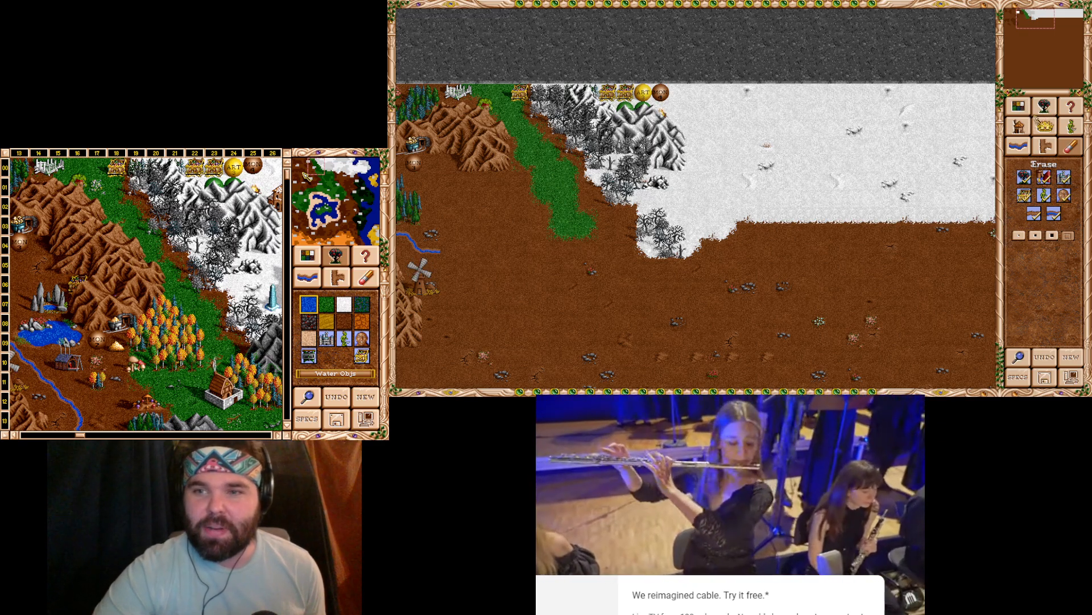
pyautogui.click(1020, 127)
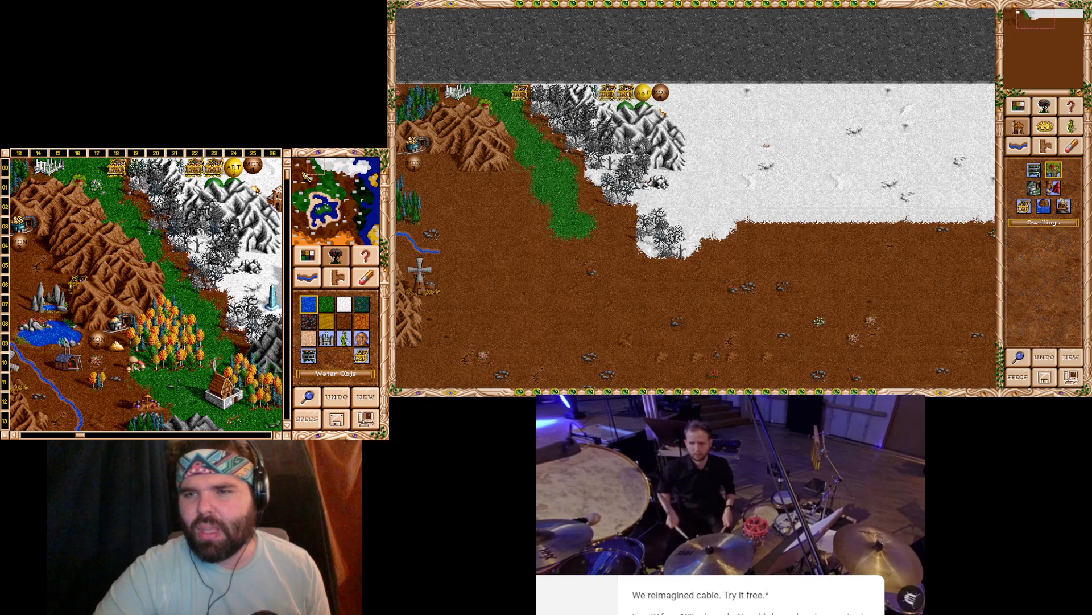
pyautogui.click(1064, 206)
pyautogui.scroll(-10, 769, 198)
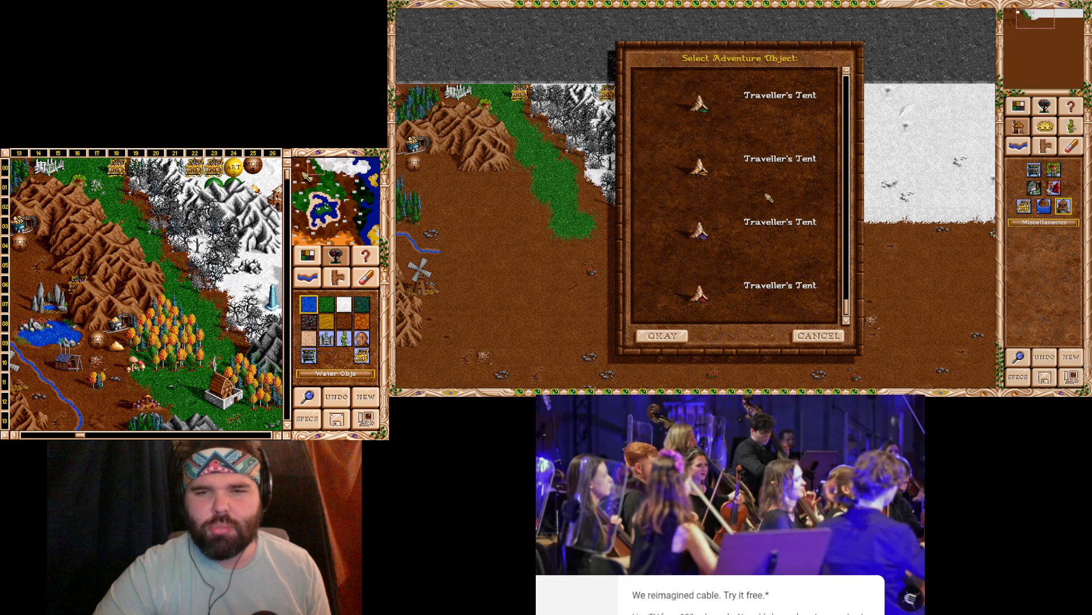
pyautogui.scroll(10, 746, 190)
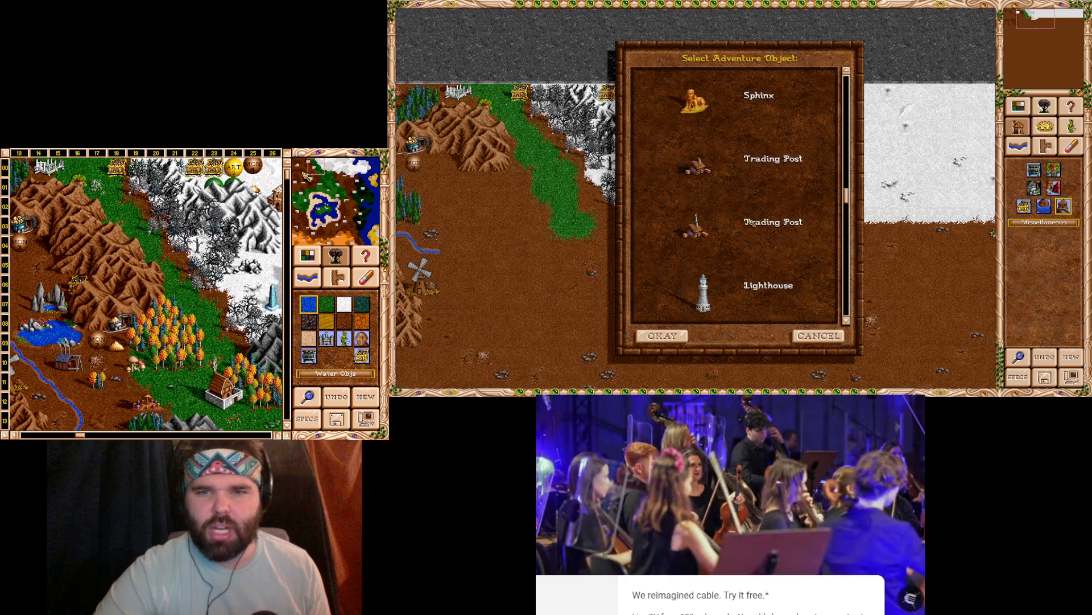
pyautogui.scroll(8, 750, 221)
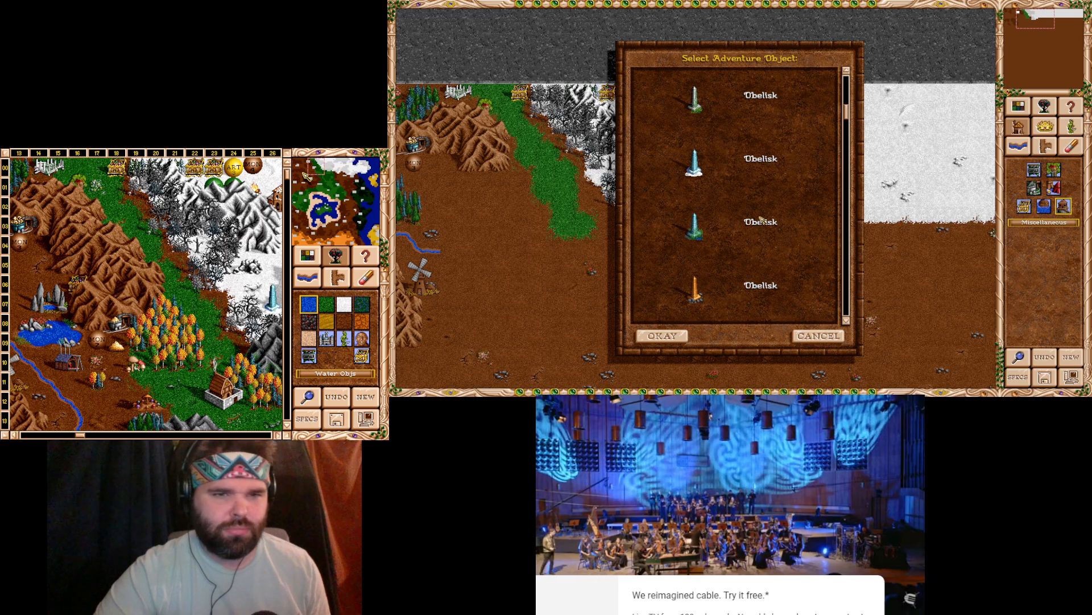
pyautogui.scroll(-1, 756, 223)
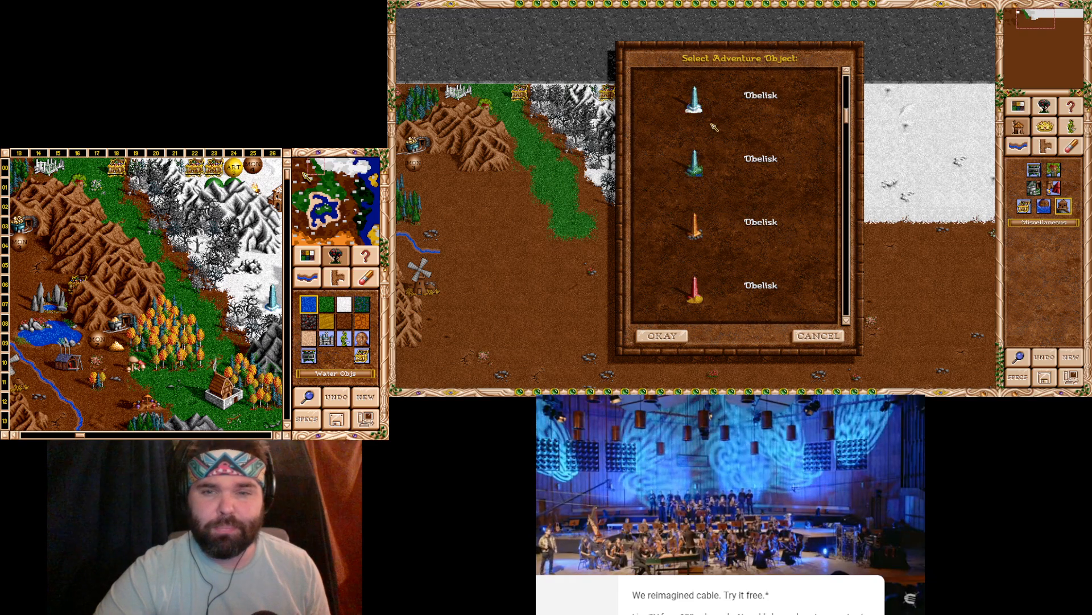
pyautogui.doubleClick(695, 104)
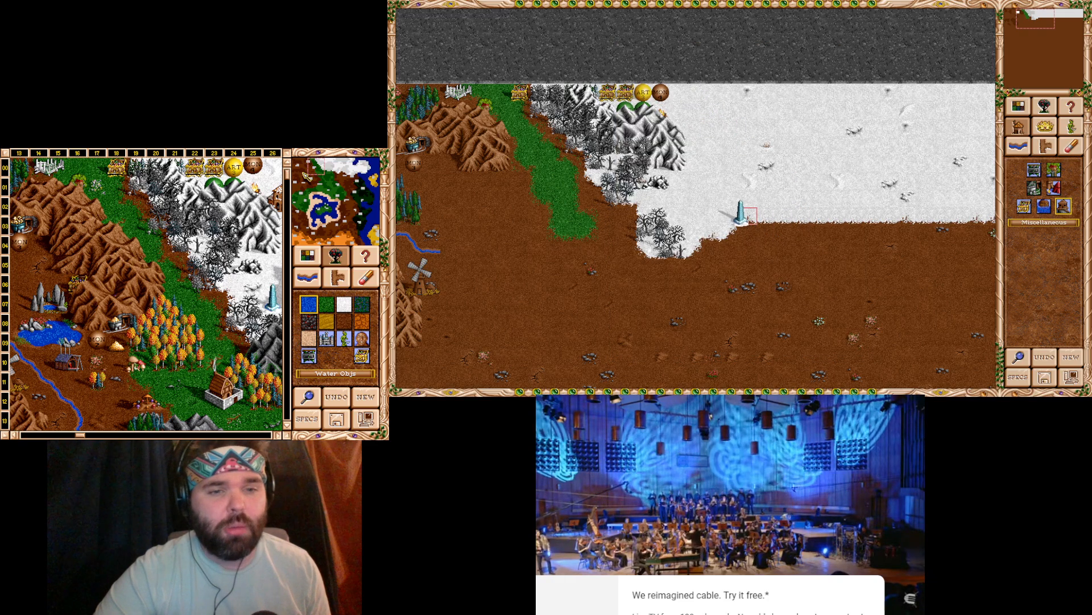
pyautogui.click(686, 216)
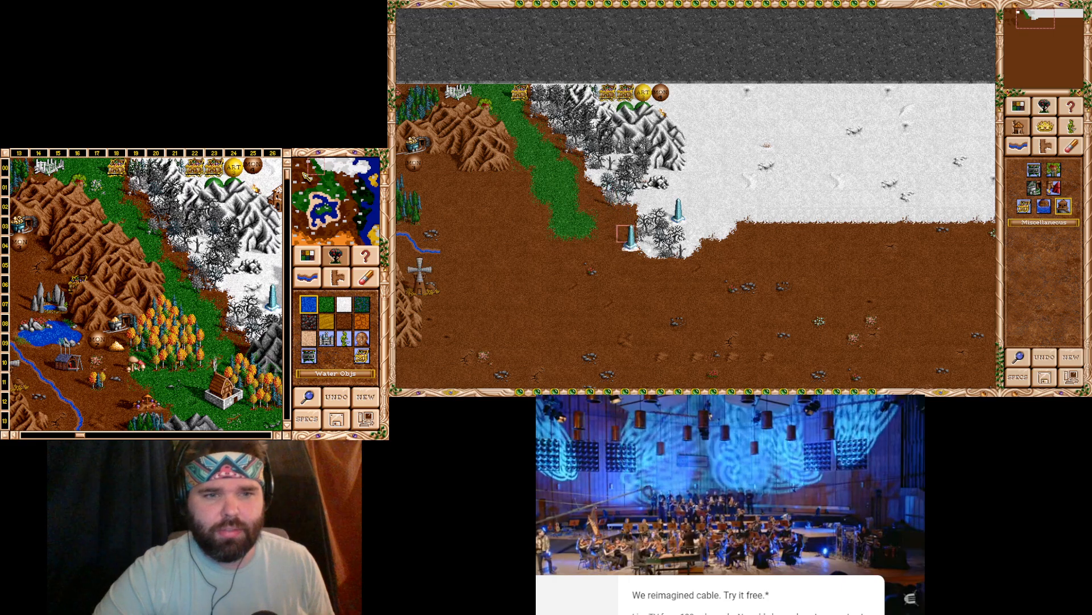
# - Extend the Grass strip southeast to the dead trees on the snow's southern lobe, using the two-by-two-tile brush
pyautogui.click(1018, 105)
pyautogui.click(1043, 169)
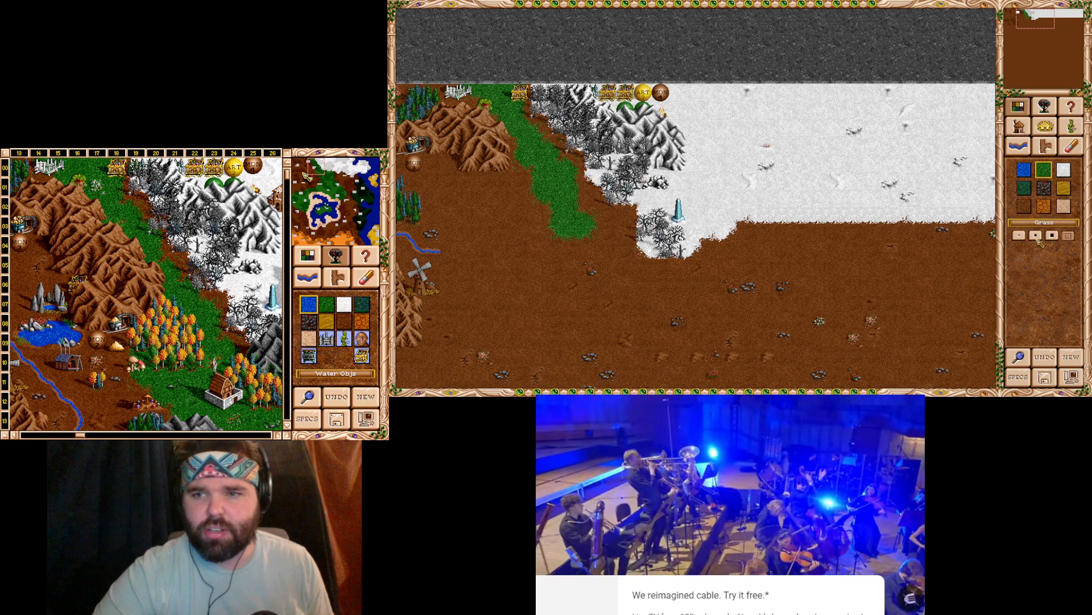
pyautogui.click(1051, 236)
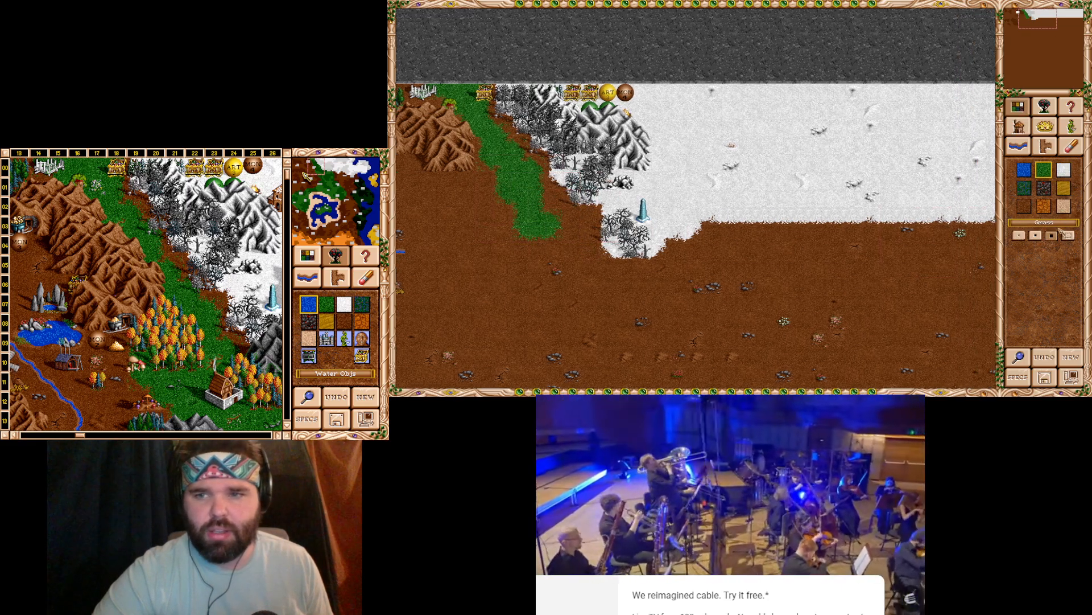
pyautogui.click(1036, 235)
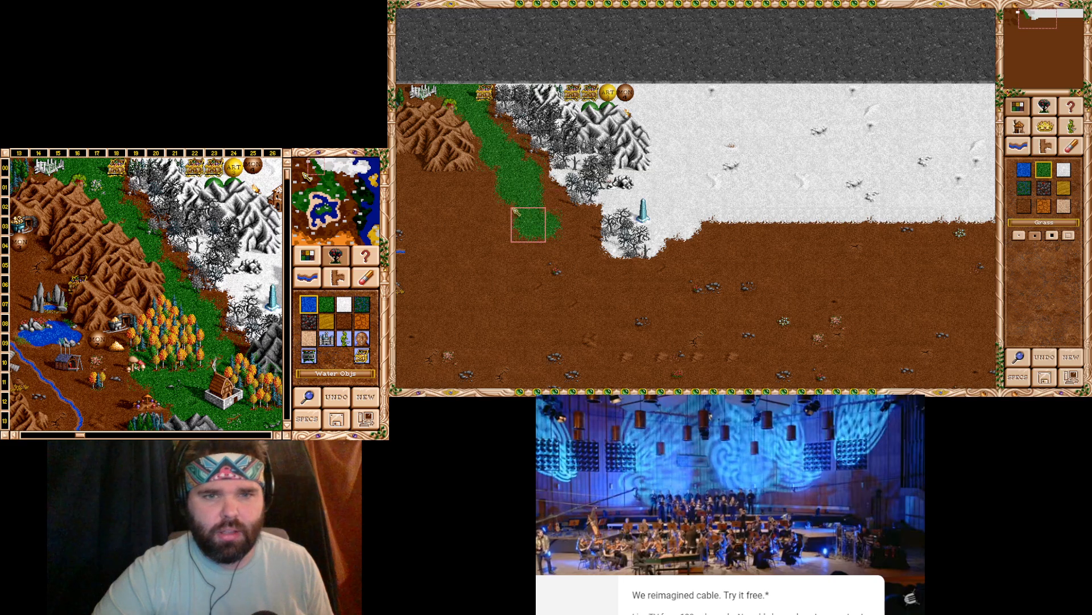
pyautogui.moveTo(516, 209)
pyautogui.mouseDown()
pyautogui.moveTo(580, 206)
pyautogui.moveTo(554, 203)
pyautogui.moveTo(564, 150)
pyautogui.mouseUp()
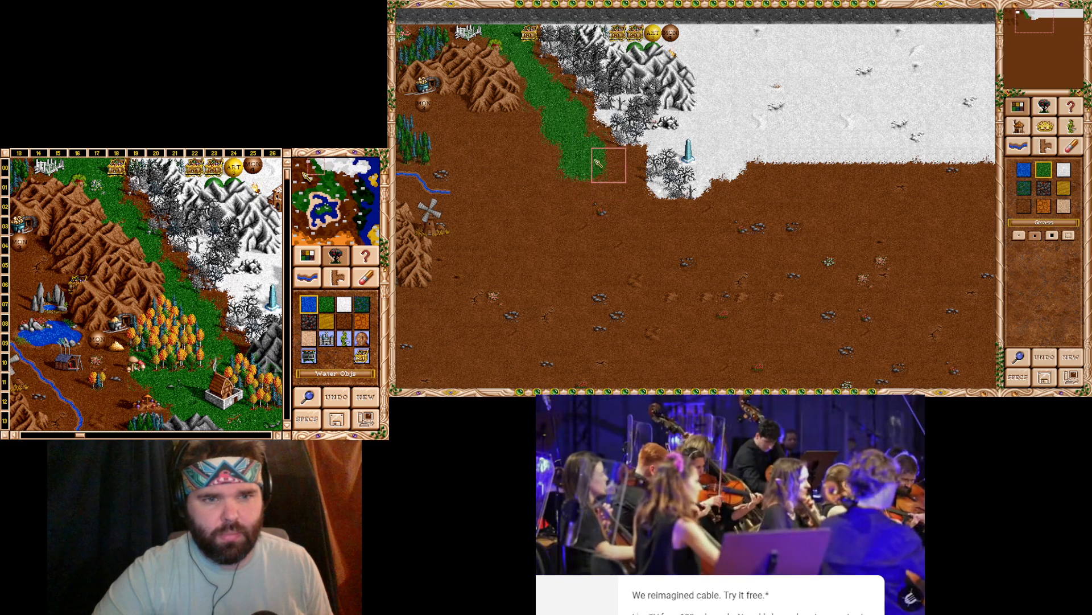
pyautogui.click(611, 175)
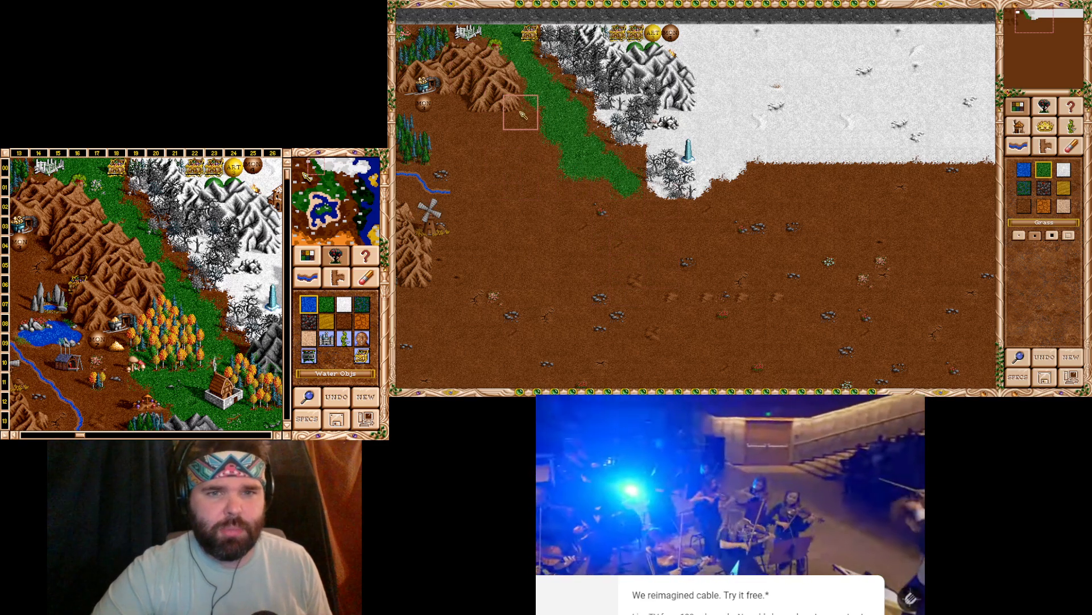
# - Place a large brown mountain sloping down to the southeast at the southeastern end of the brown range, beside the grass strip
pyautogui.click(1044, 108)
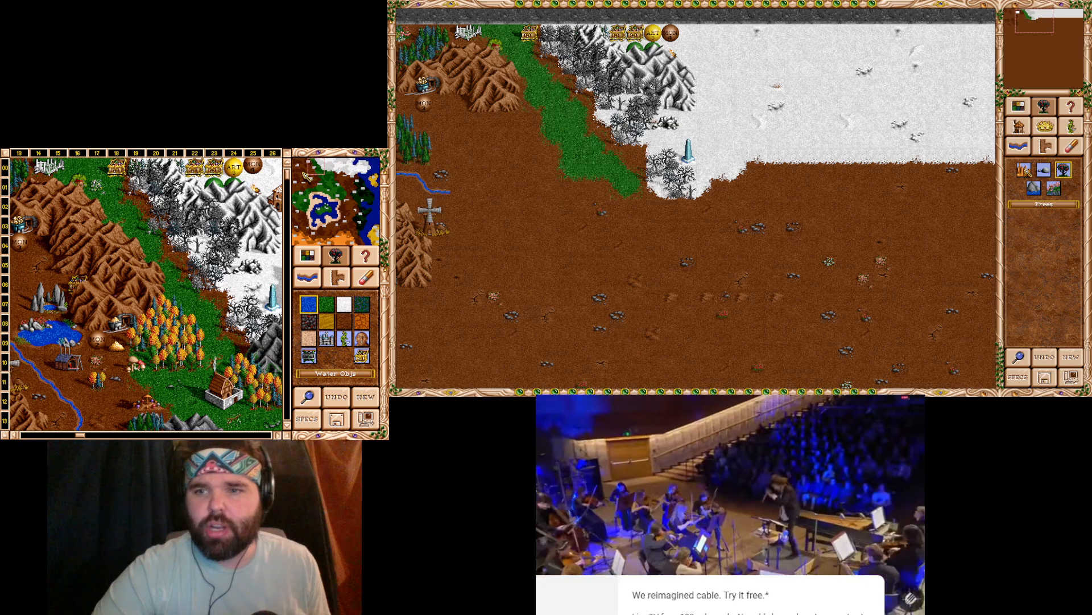
pyautogui.click(1024, 170)
pyautogui.scroll(-3, 709, 205)
pyautogui.scroll(3, 708, 205)
pyautogui.scroll(-12, 711, 208)
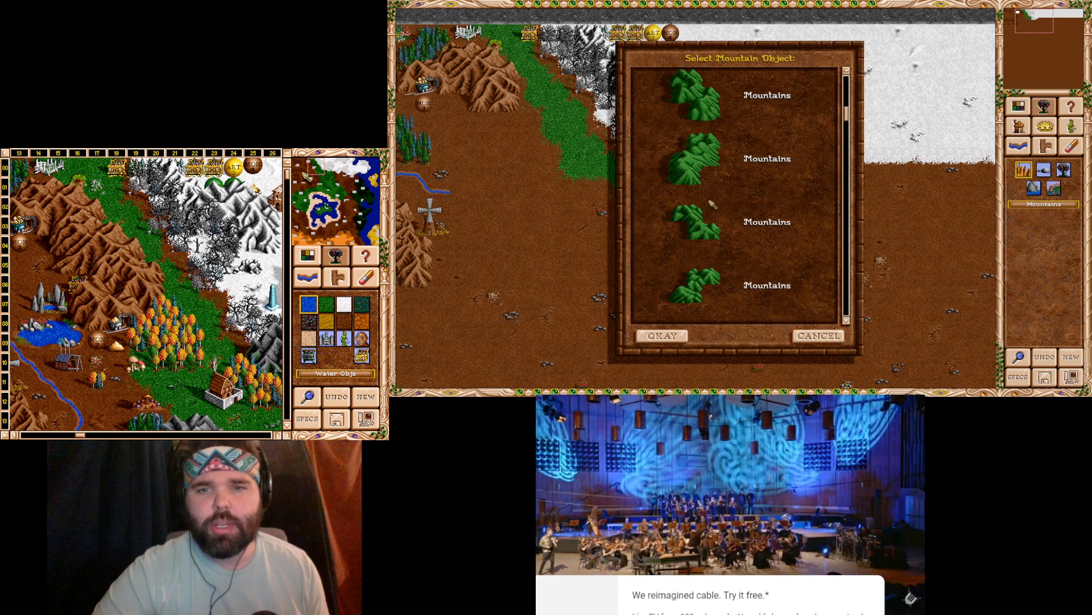
pyautogui.scroll(-12, 730, 208)
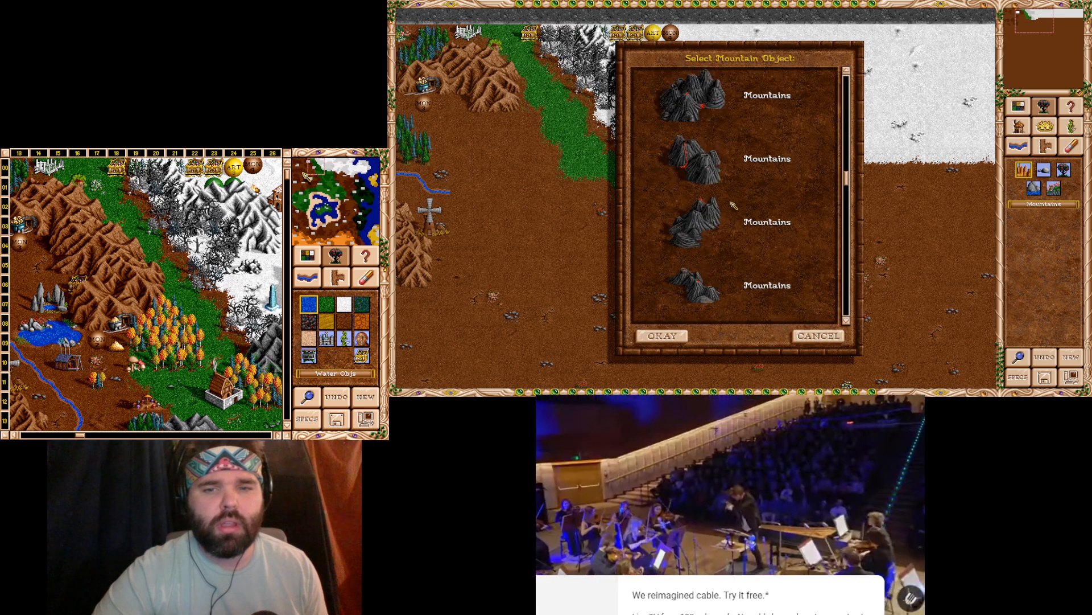
pyautogui.scroll(2, 734, 196)
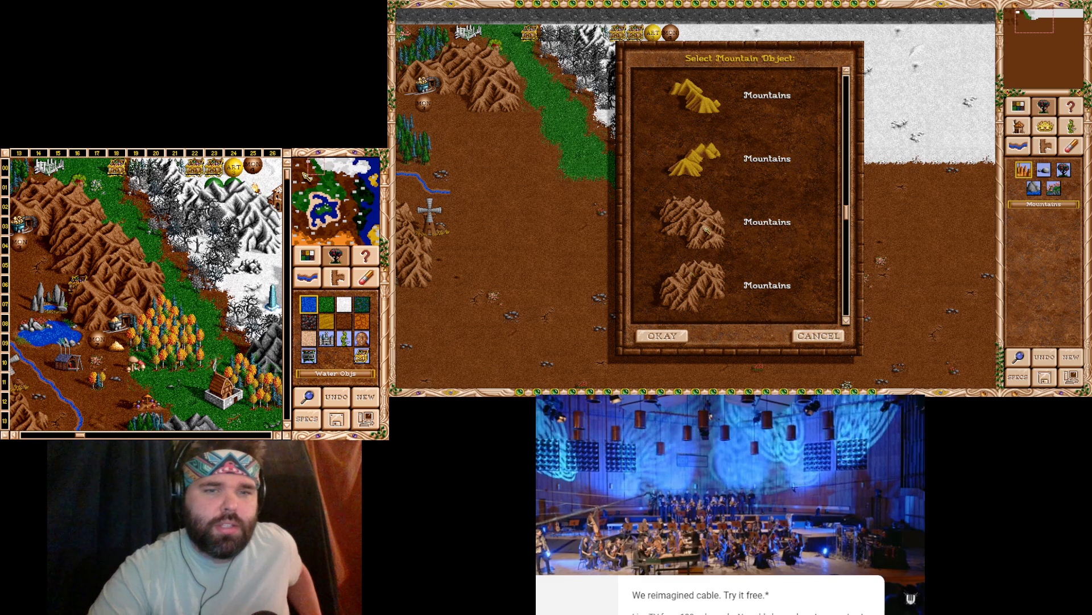
pyautogui.doubleClick(711, 231)
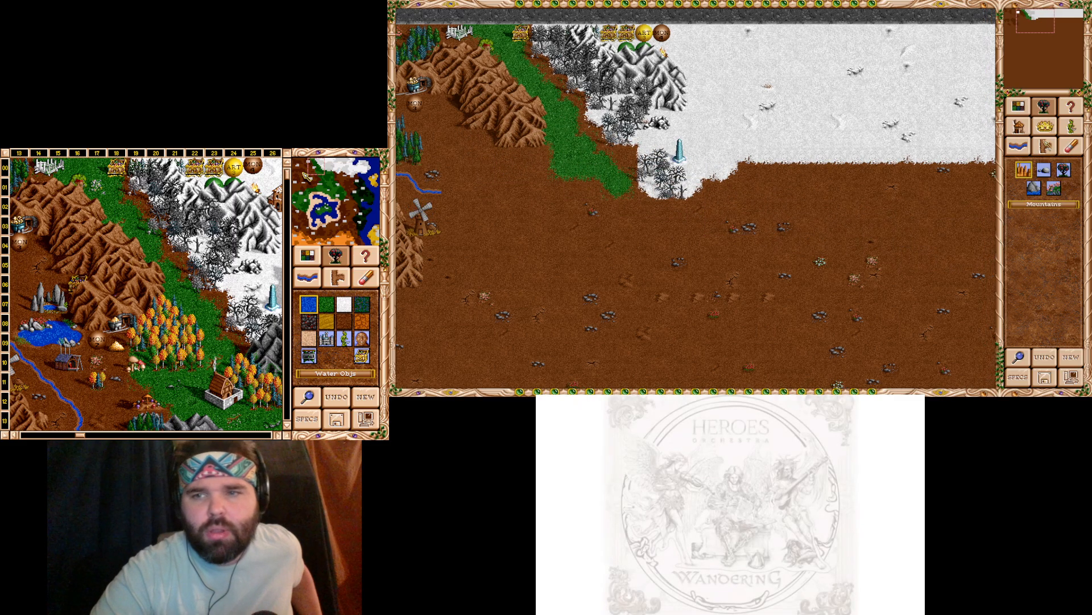
# - Place a large brown mountain sloping down to the southwest at the range's southeastern end, overlapping the newest mountain
pyautogui.click(1026, 175)
pyautogui.scroll(-1, 737, 256)
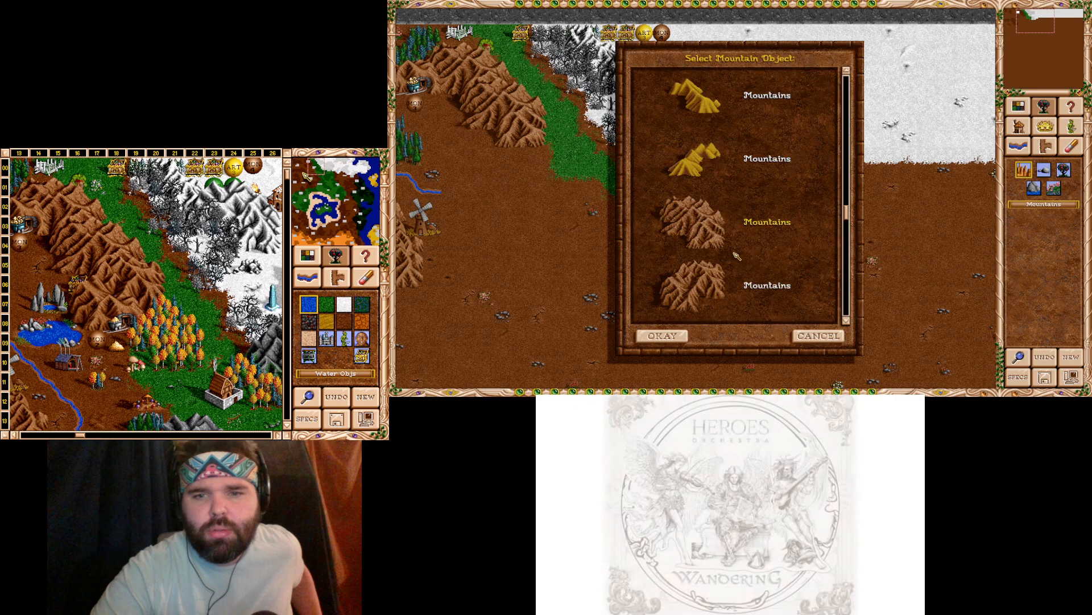
pyautogui.doubleClick(705, 290)
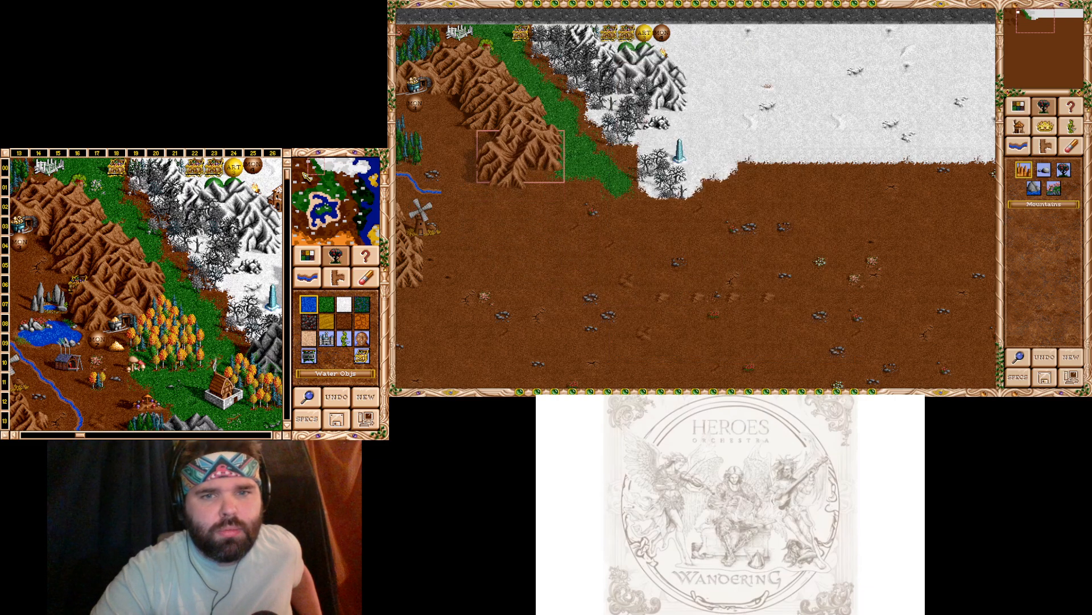
pyautogui.click(521, 151)
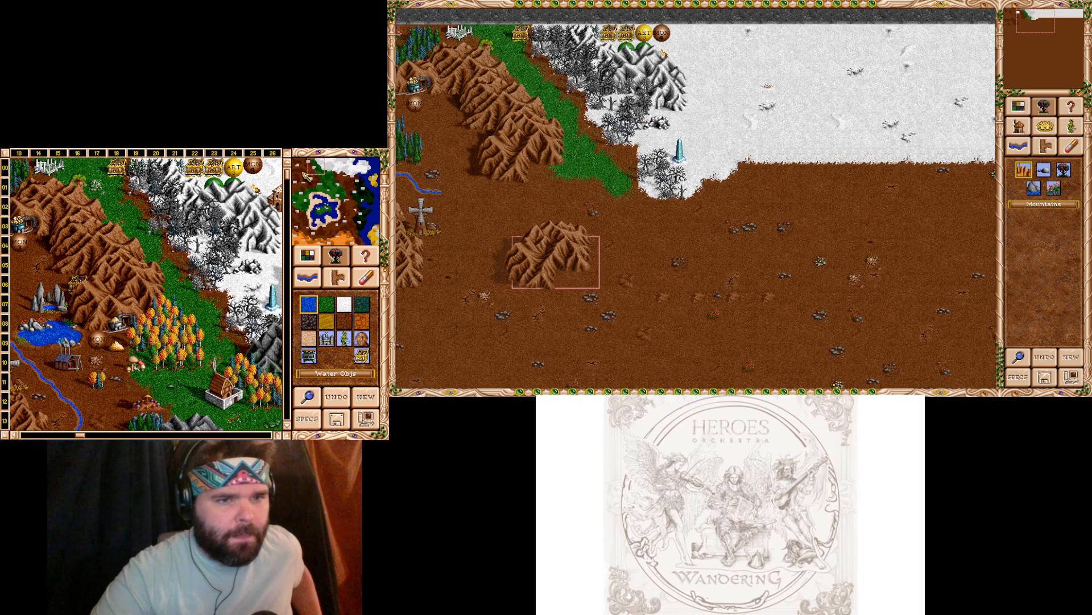
# - Try a Sulfur Mine with the brown mountain appearance at the southeastern foot of the newest mountain, and erase it
pyautogui.click(1019, 128)
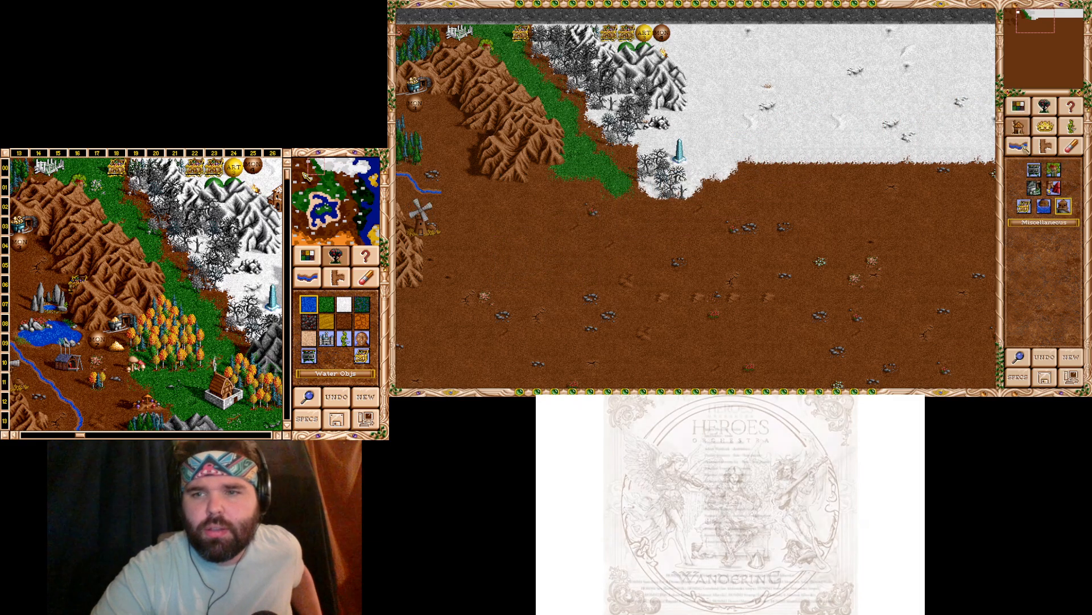
pyautogui.click(1033, 188)
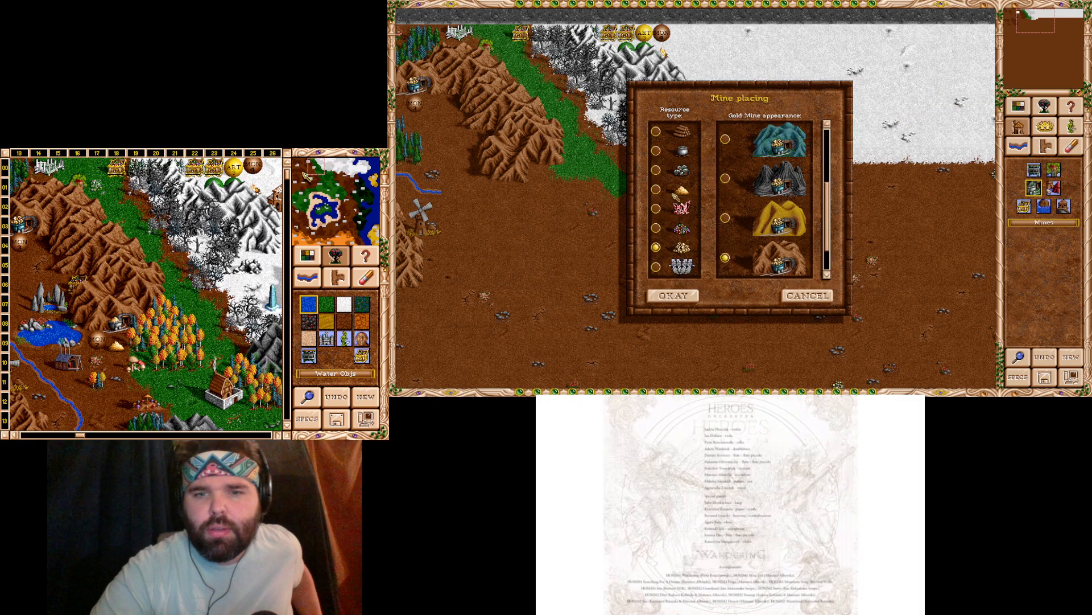
pyautogui.click(671, 191)
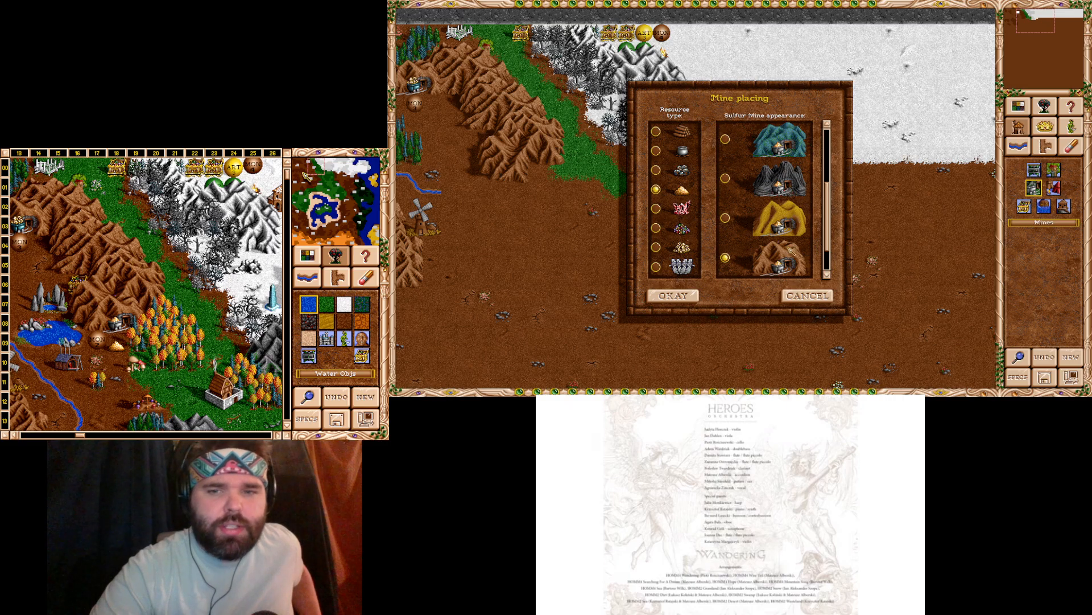
pyautogui.doubleClick(785, 268)
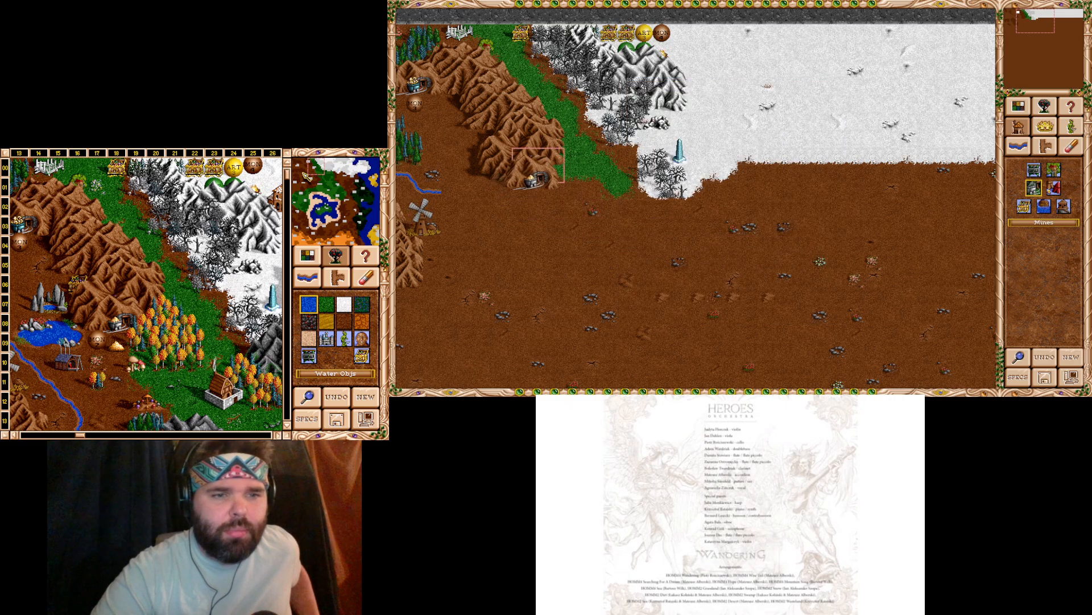
pyautogui.click(538, 174)
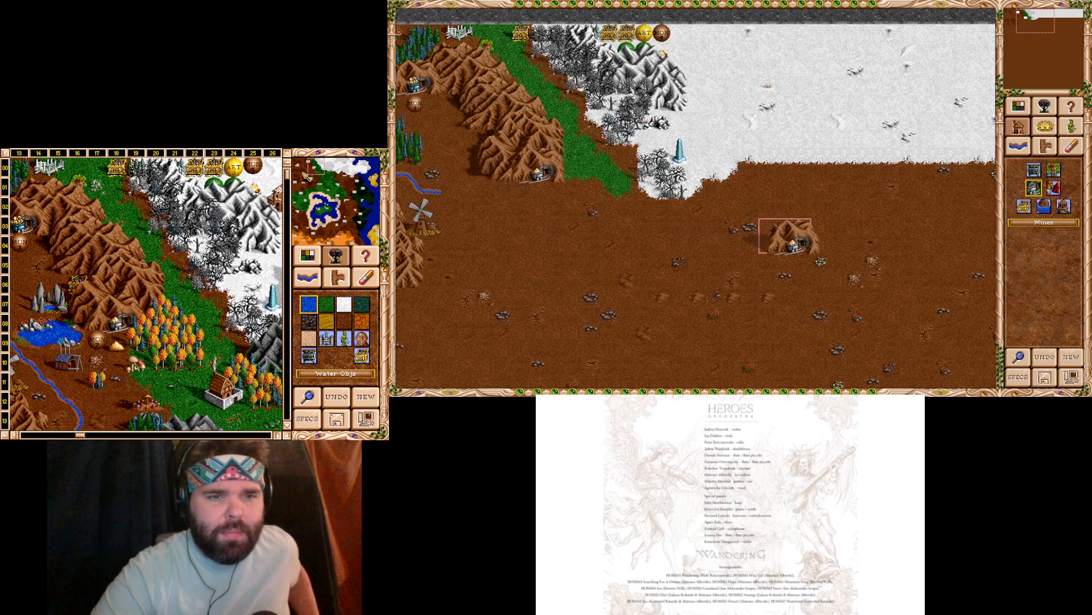
pyautogui.click(1071, 146)
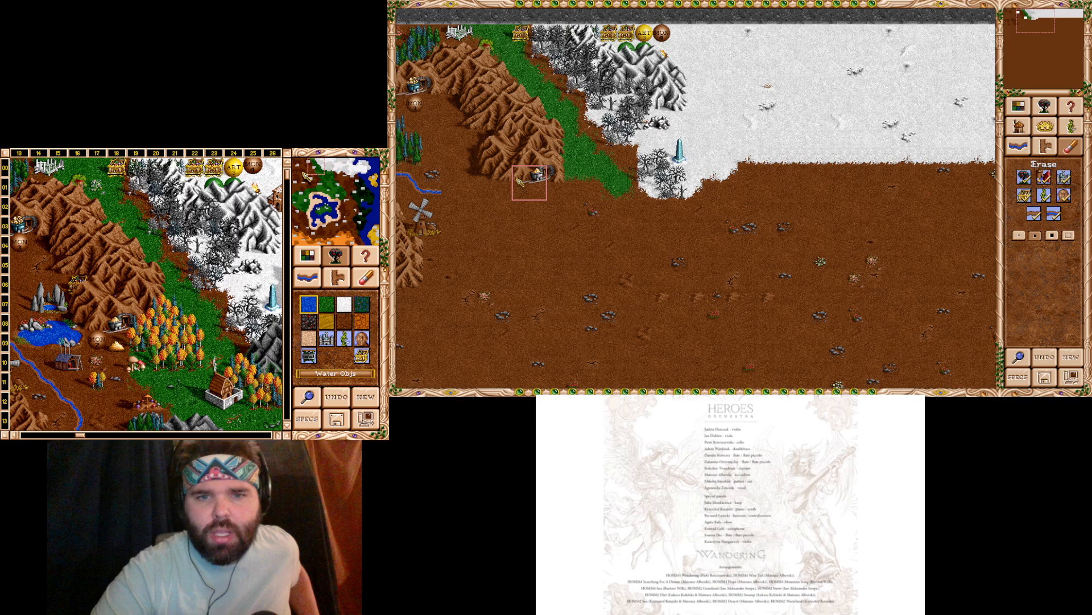
pyautogui.click(564, 183)
# - Try the brown Sulfur Mine one tile farther south and west at the newest mountain's foot, and erase it
pyautogui.click(1022, 129)
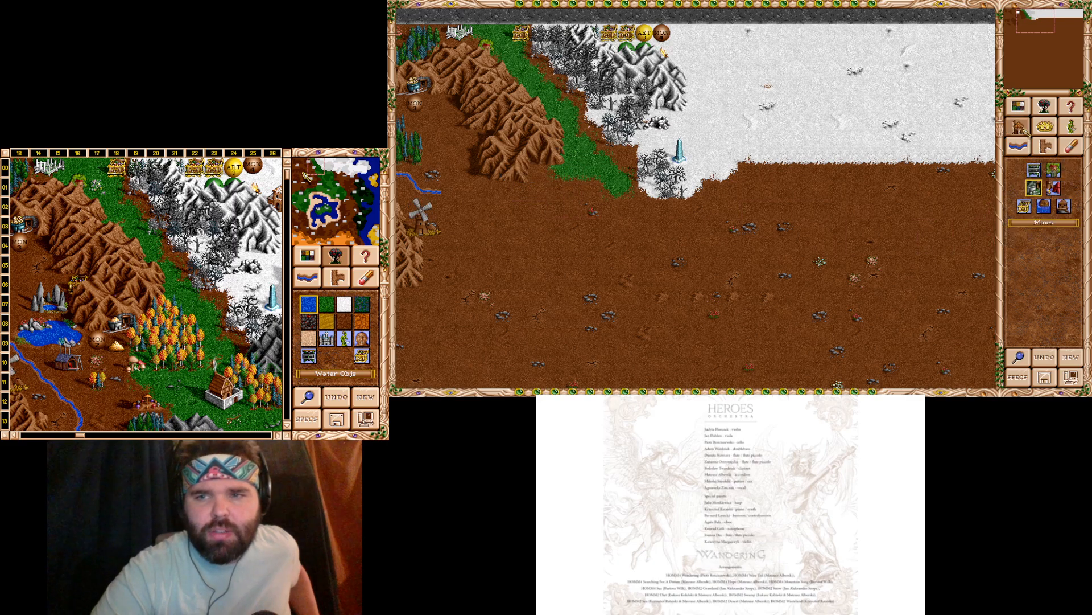
pyautogui.click(1033, 191)
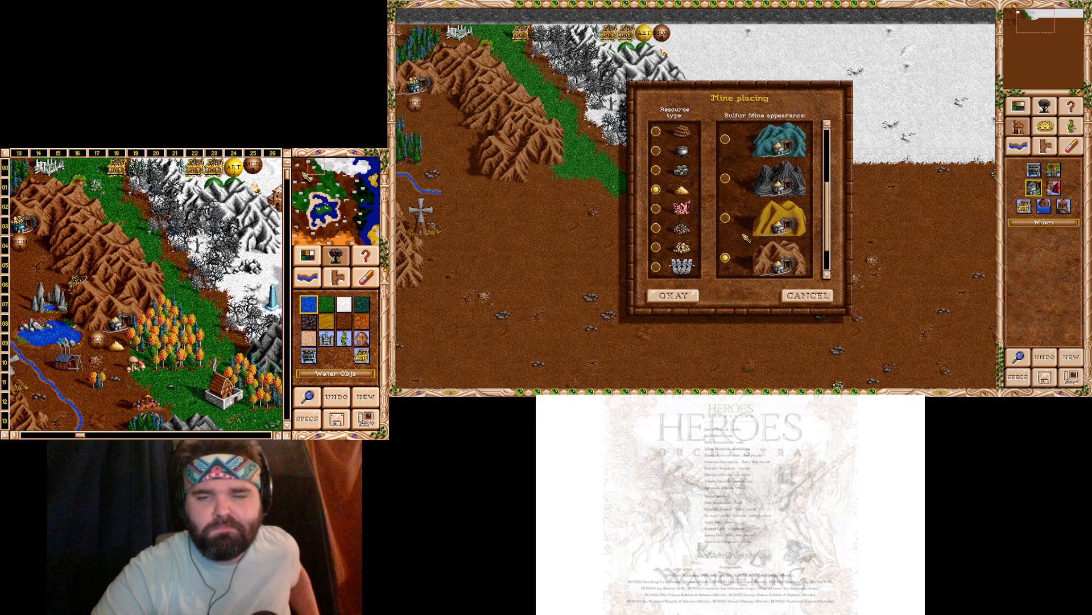
pyautogui.click(673, 296)
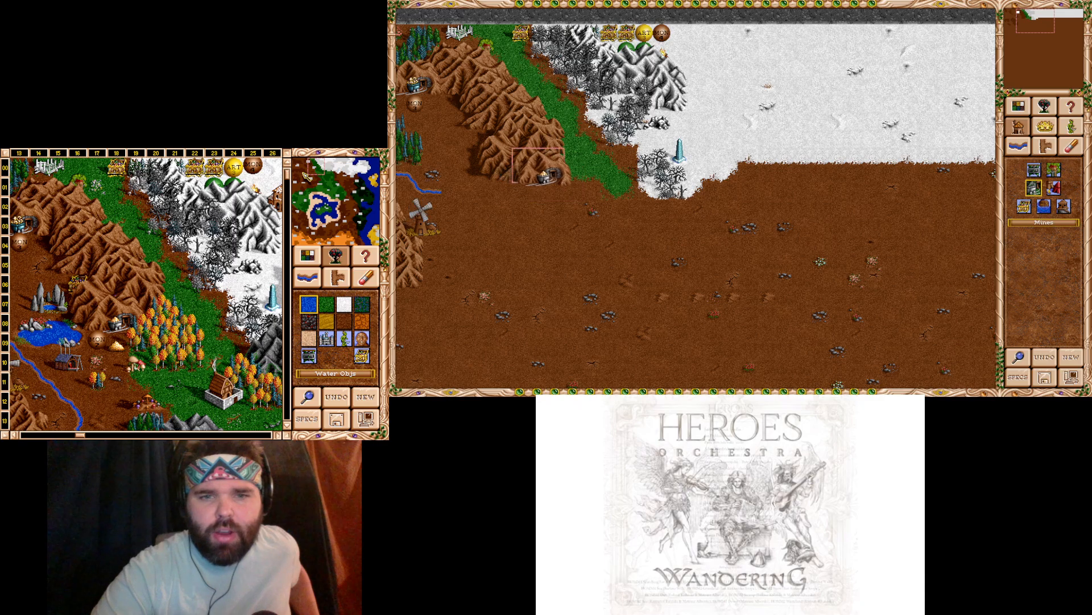
pyautogui.click(521, 174)
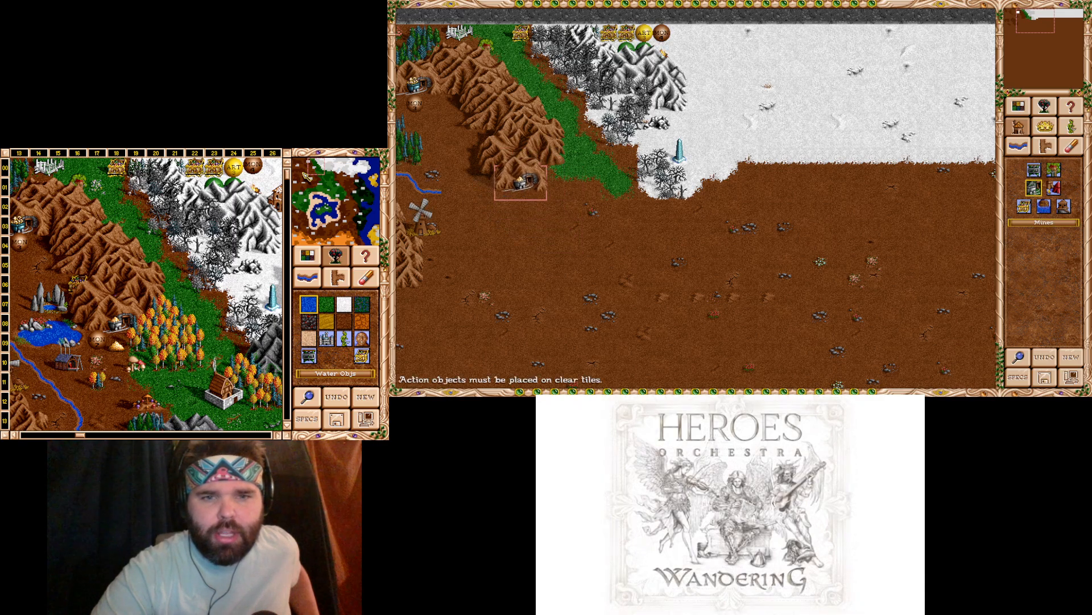
pyautogui.click(521, 177)
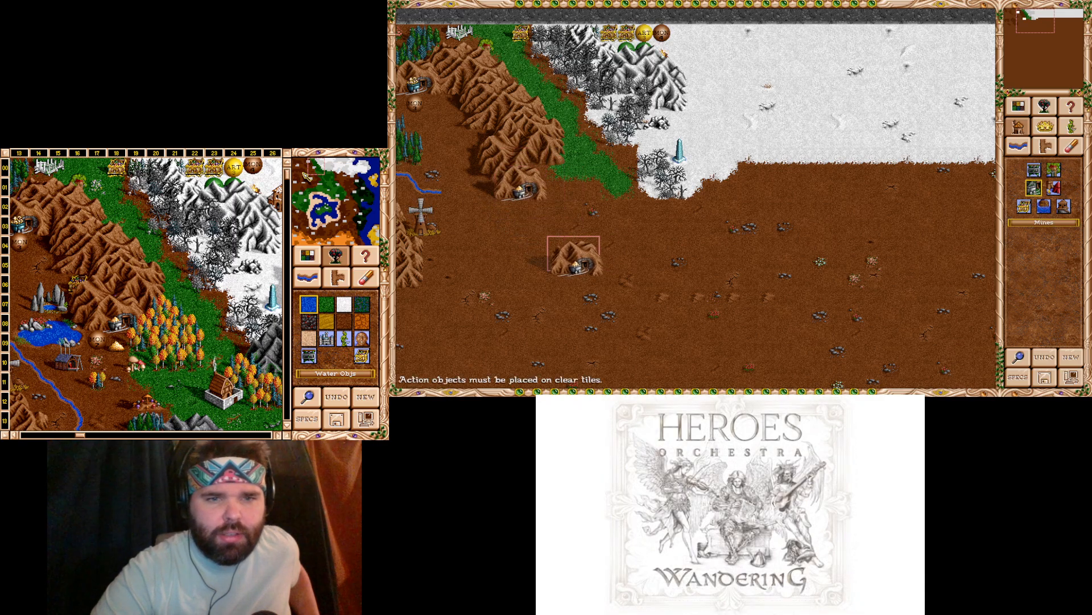
pyautogui.click(1071, 146)
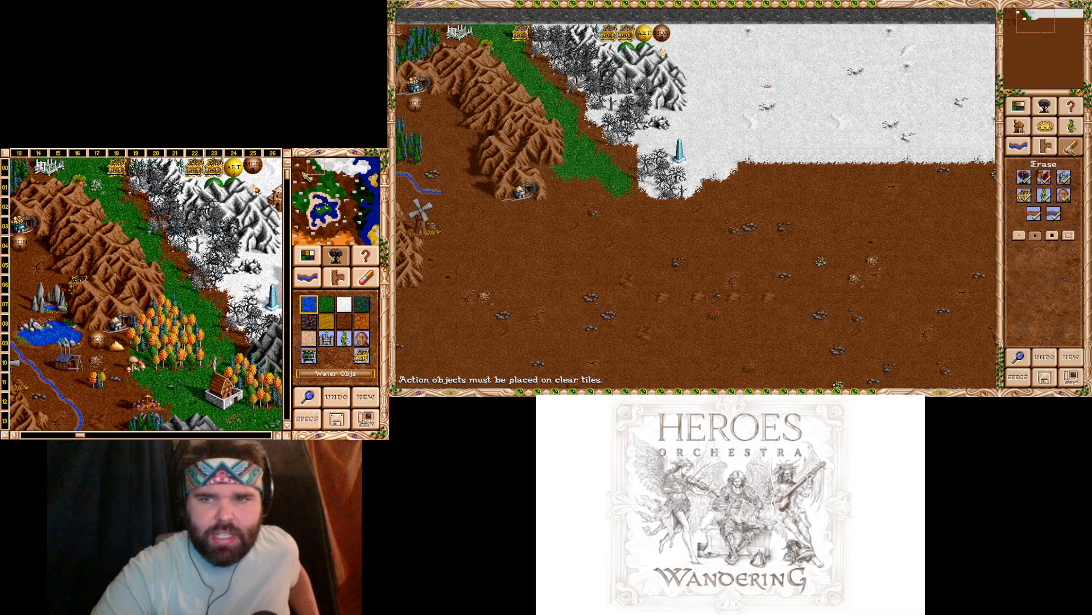
pyautogui.click(531, 196)
# - Try the brown Sulfur Mine tucked higher into the southern foot of the southeasternmost mountain, and erase it
pyautogui.click(1017, 128)
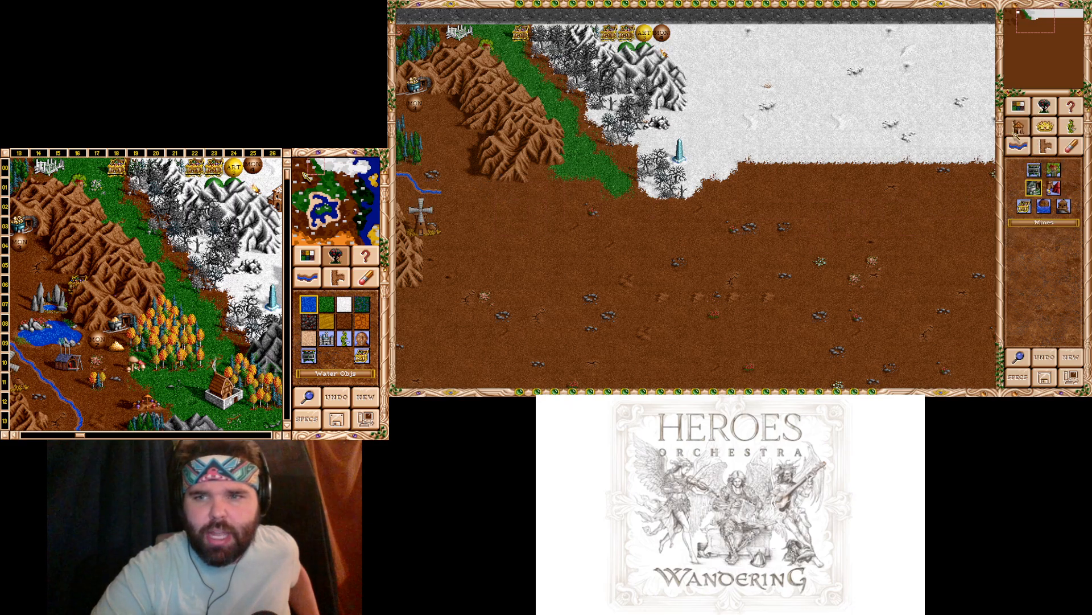
pyautogui.click(1027, 196)
pyautogui.click(678, 295)
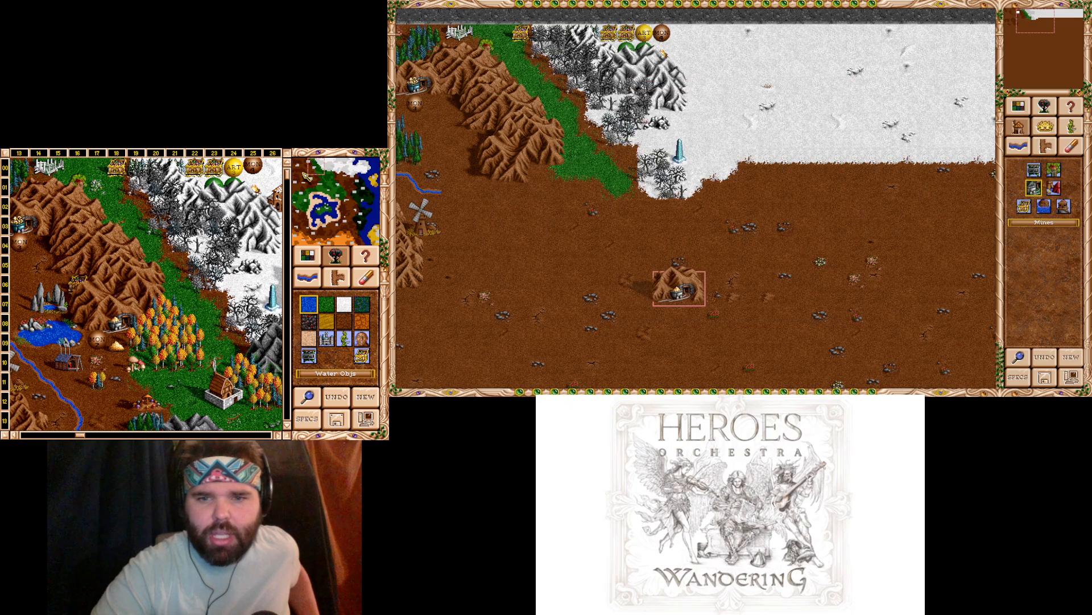
pyautogui.click(521, 166)
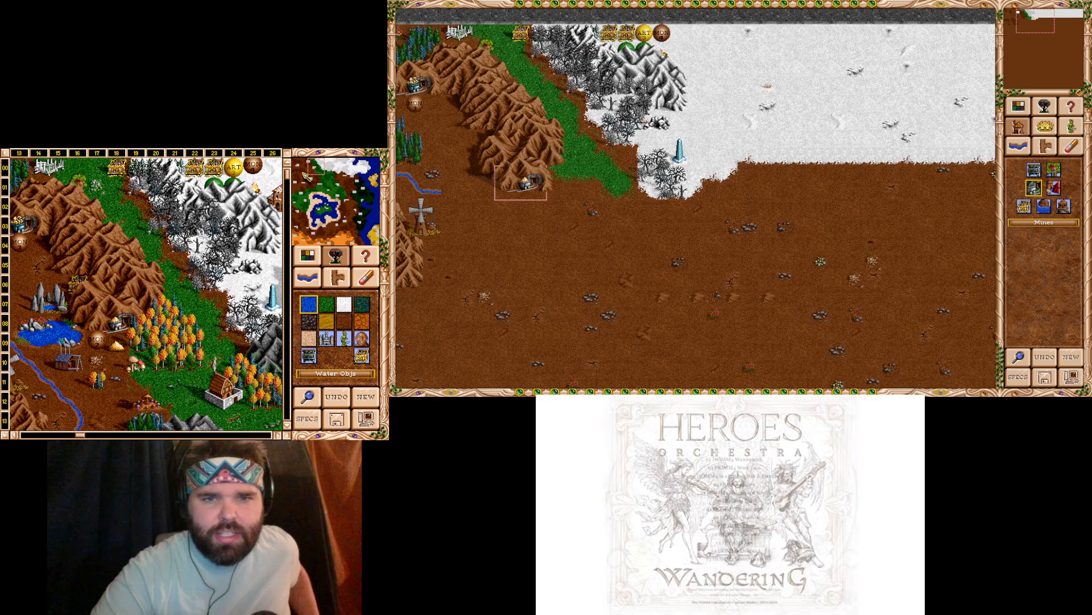
pyautogui.click(520, 166)
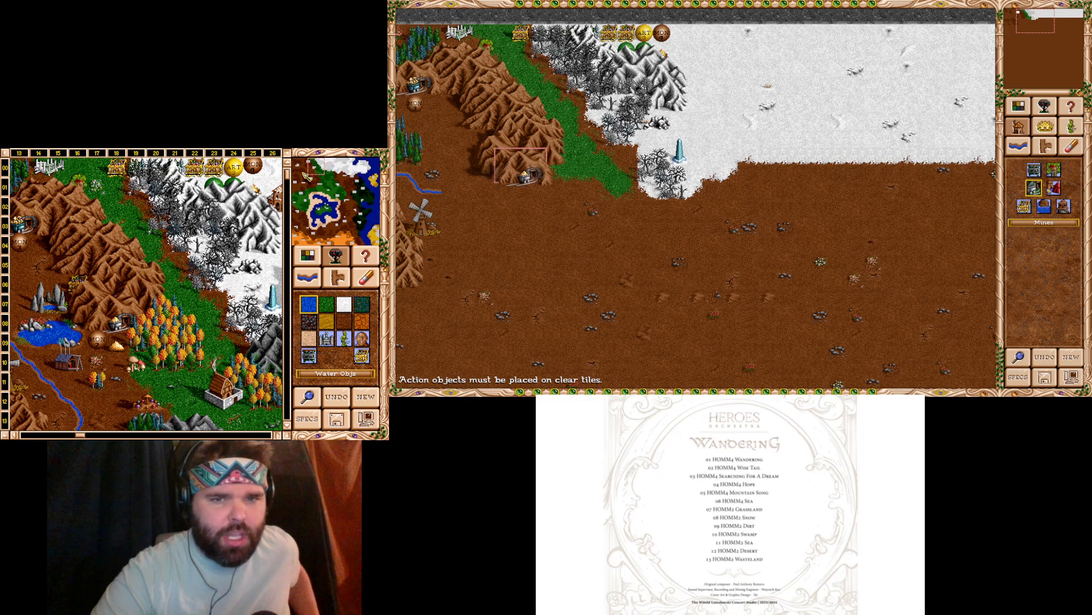
pyautogui.click(1071, 146)
pyautogui.click(567, 184)
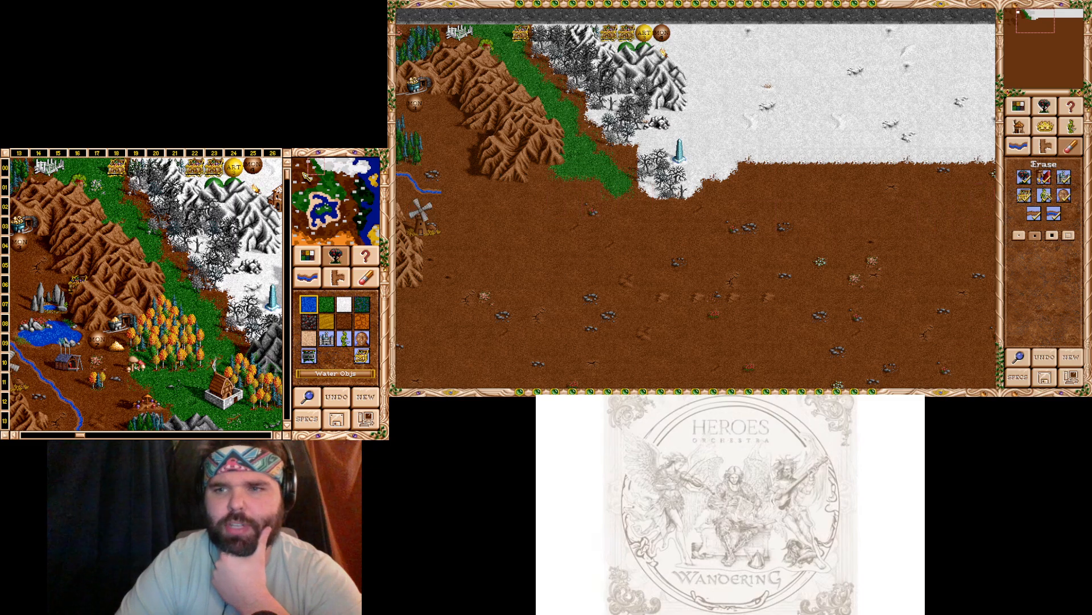
# - Try the brown Sulfur Mine one tile lower at the same mountain foot, and erase it
pyautogui.click(1021, 133)
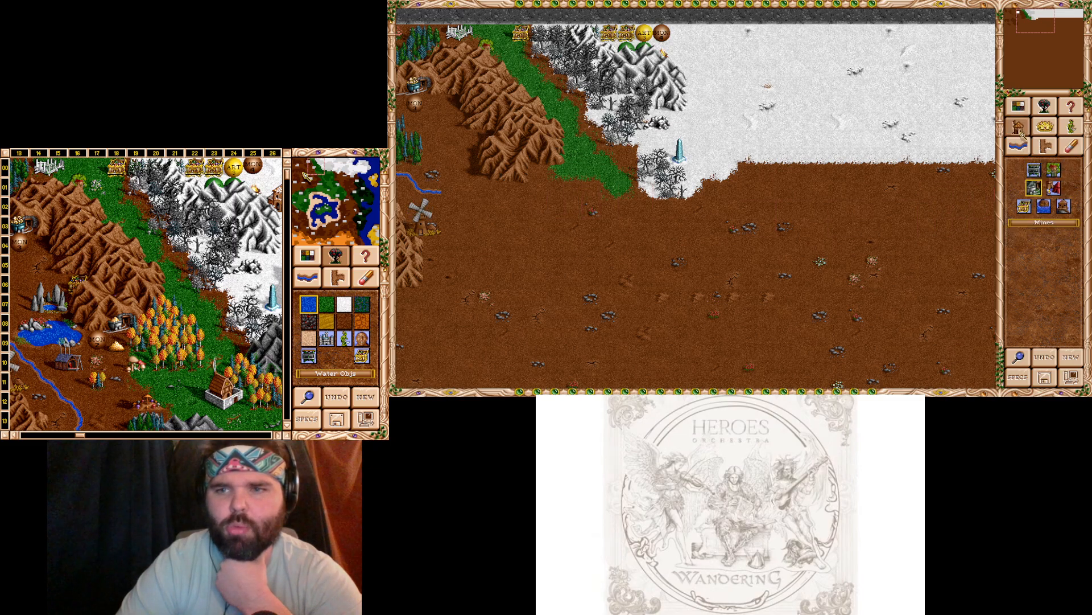
pyautogui.click(597, 230)
pyautogui.click(762, 263)
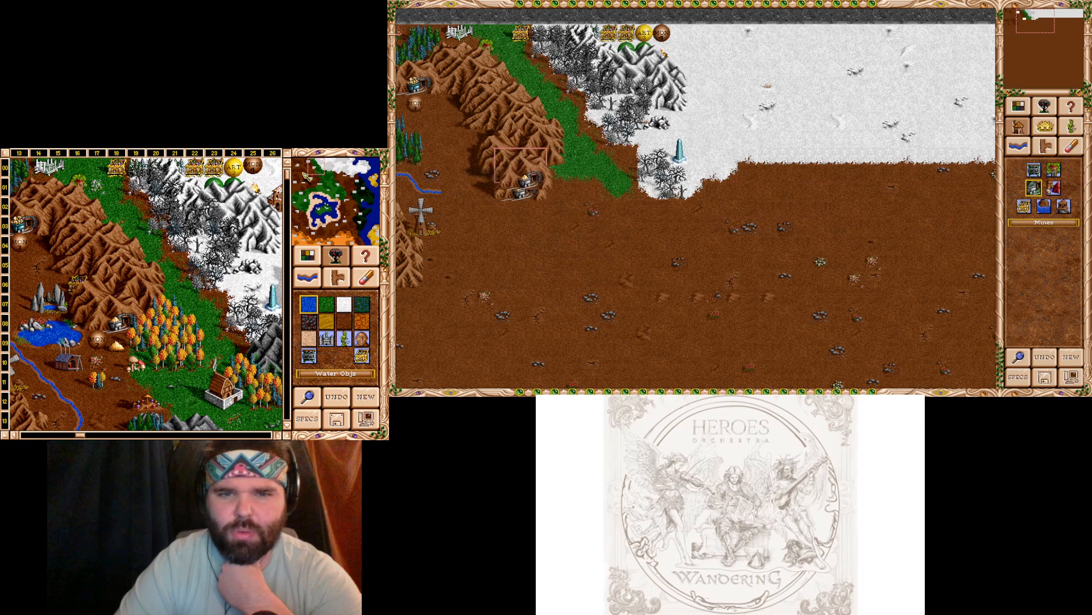
pyautogui.click(521, 181)
pyautogui.click(1071, 147)
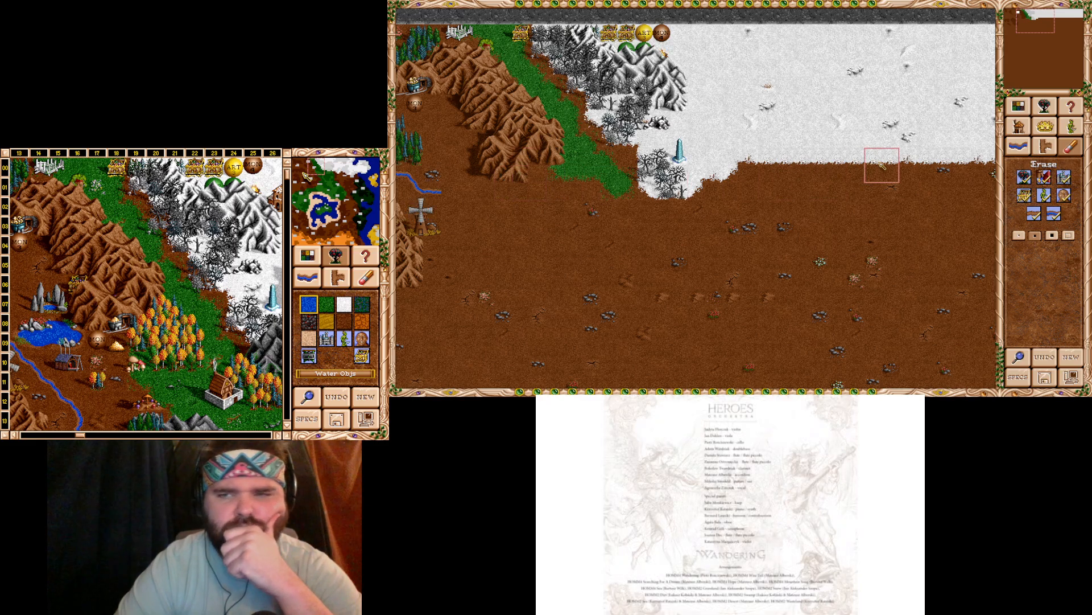
# - Place a brown Sulfur Mine at the southeastern mountain's foot, against the edge of the grass strip
pyautogui.click(1018, 126)
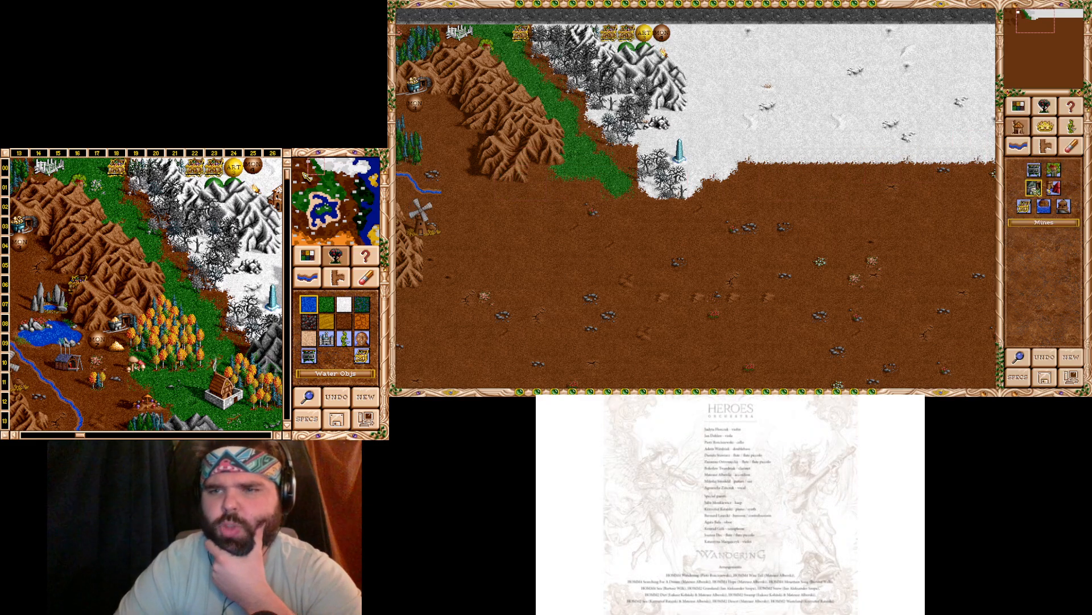
pyautogui.click(760, 209)
pyautogui.click(785, 254)
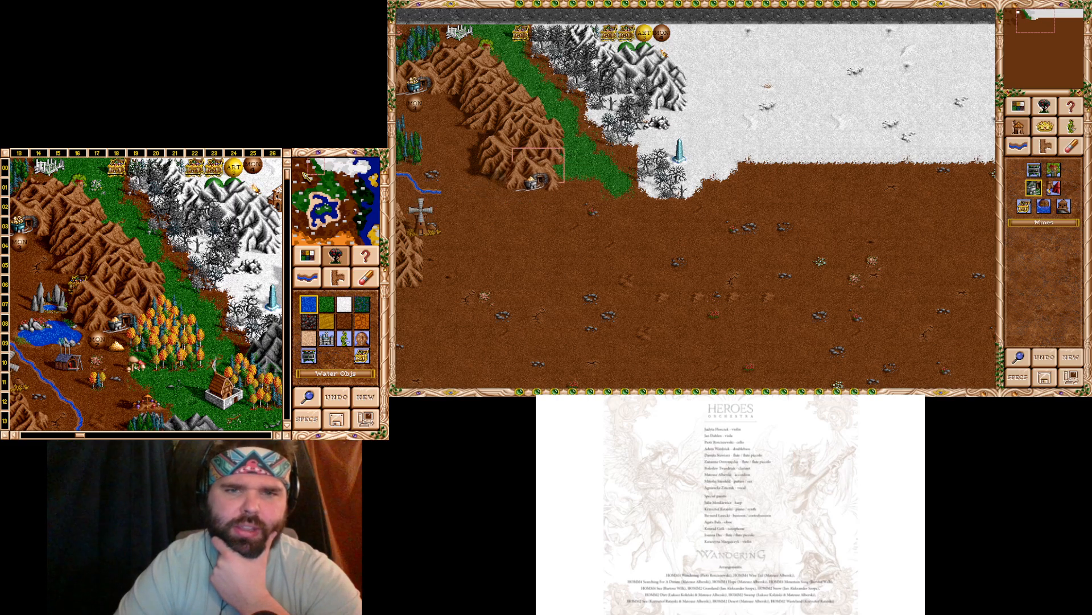
pyautogui.click(541, 177)
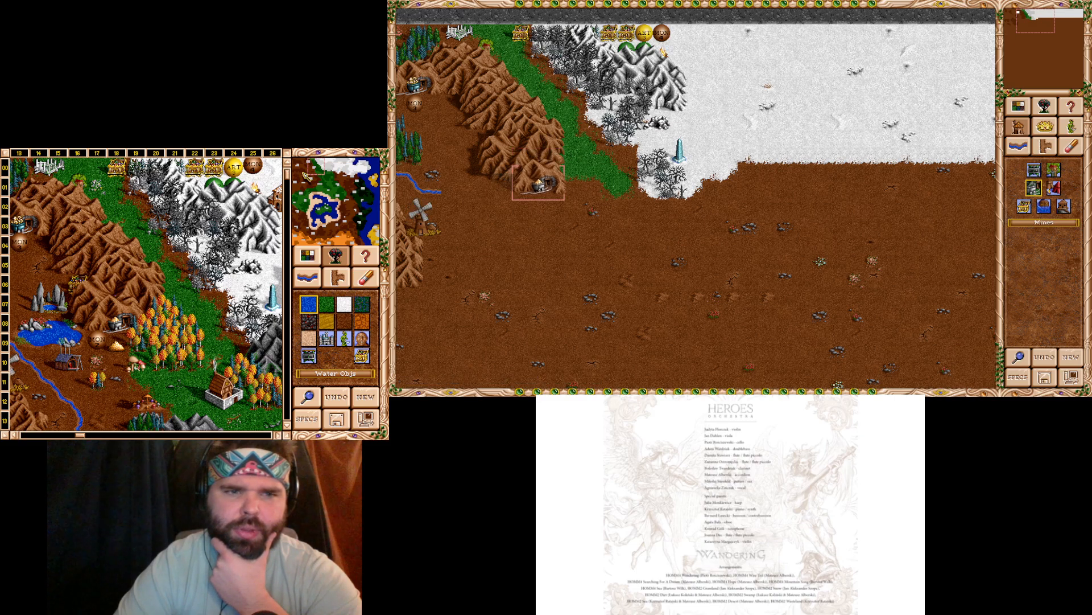
pyautogui.click(537, 183)
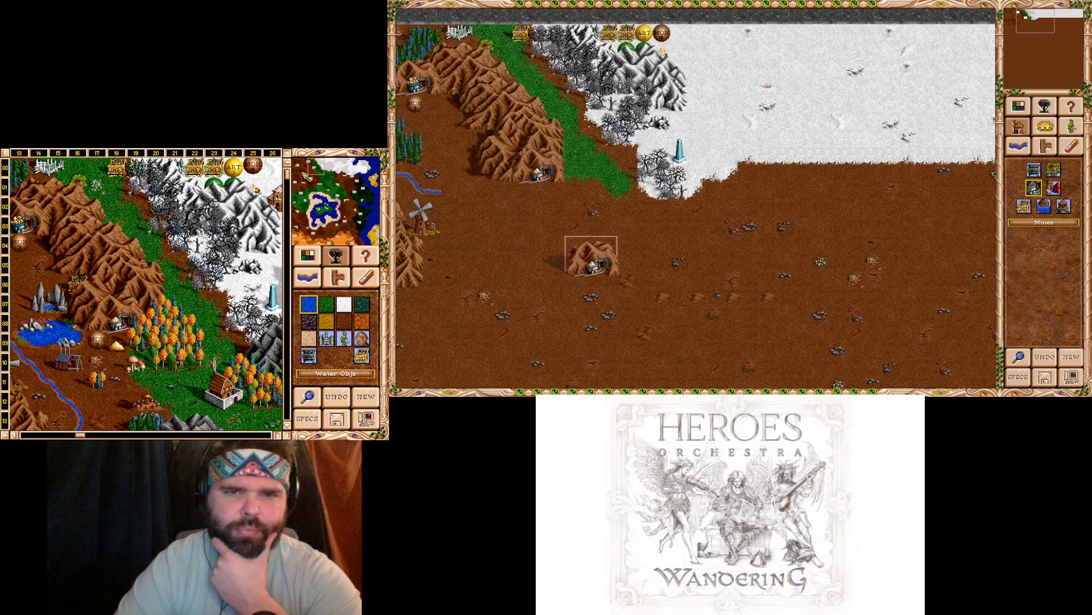
pyautogui.click(521, 183)
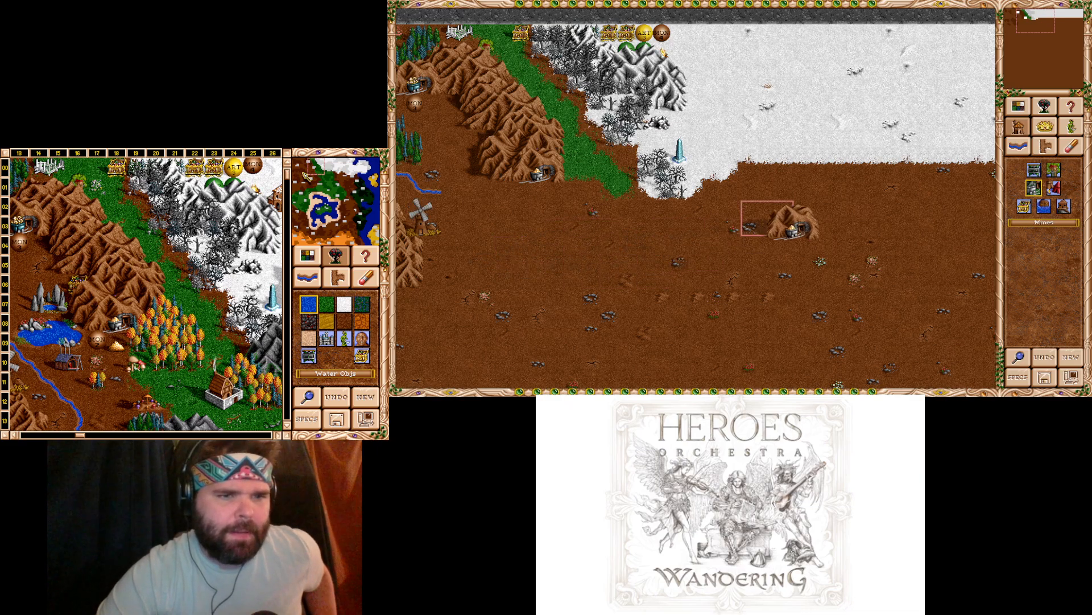
# - Place a Treasure Chest on the western slope of the brown range, northwest of the Sulfur Mine
pyautogui.moveTo(636, 227); pyautogui.dragTo(715, 248)
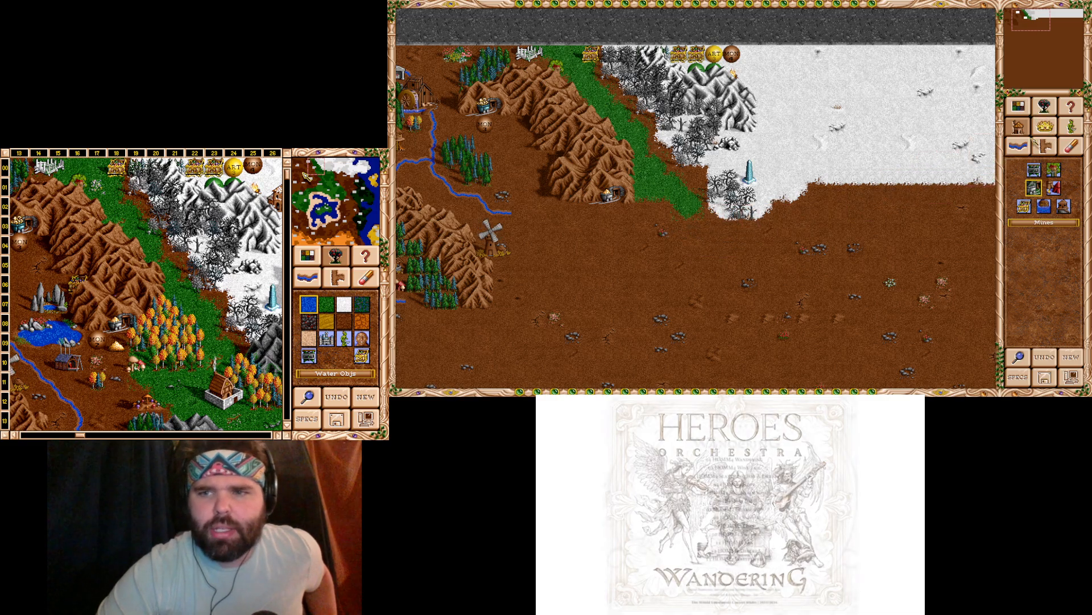
pyautogui.click(1023, 208)
pyautogui.doubleClick(690, 287)
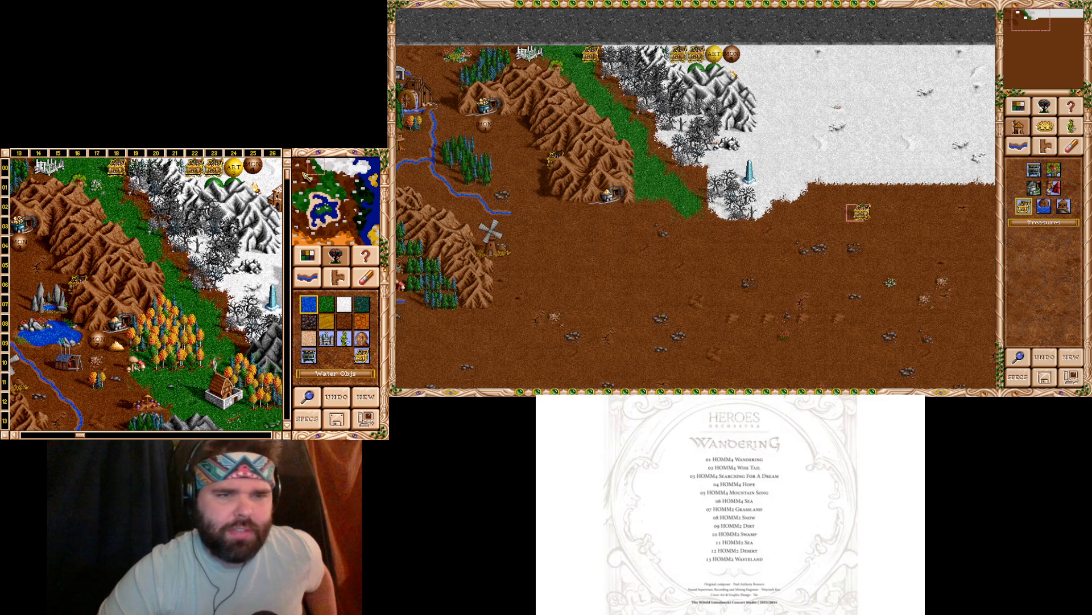
pyautogui.click(1059, 193)
pyautogui.scroll(-15, 771, 198)
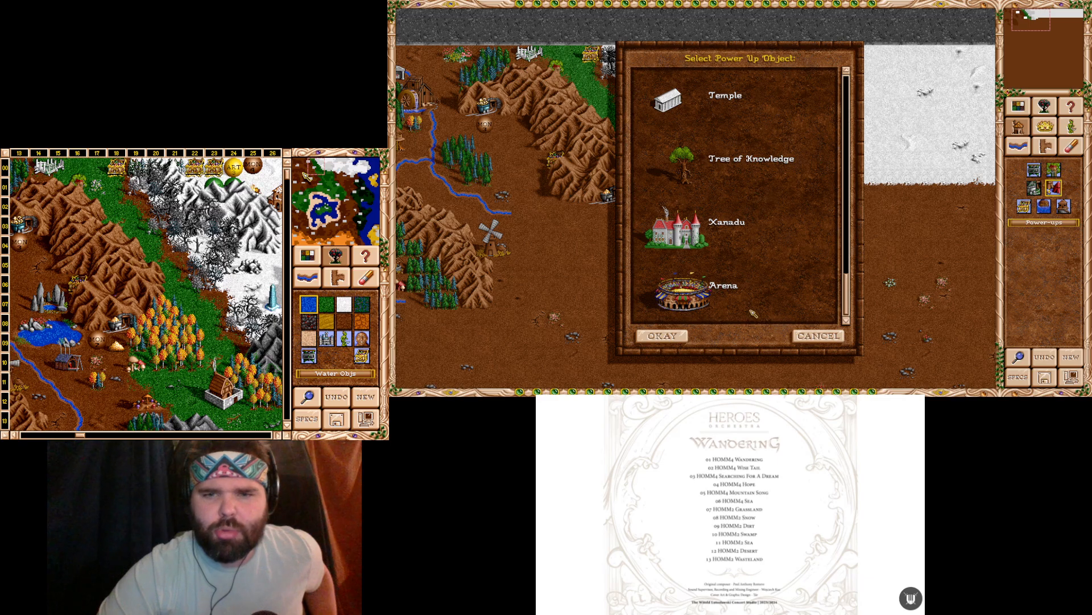
pyautogui.click(813, 336)
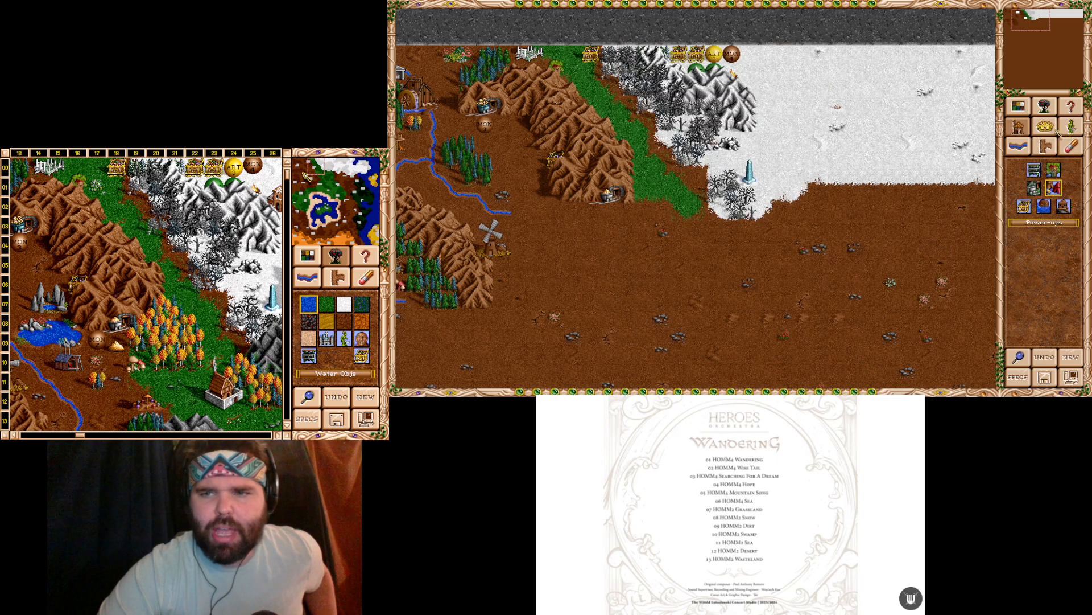
# - Place the second Oracle variant on the dirt just west of the new chest on the brown range
pyautogui.click(1063, 206)
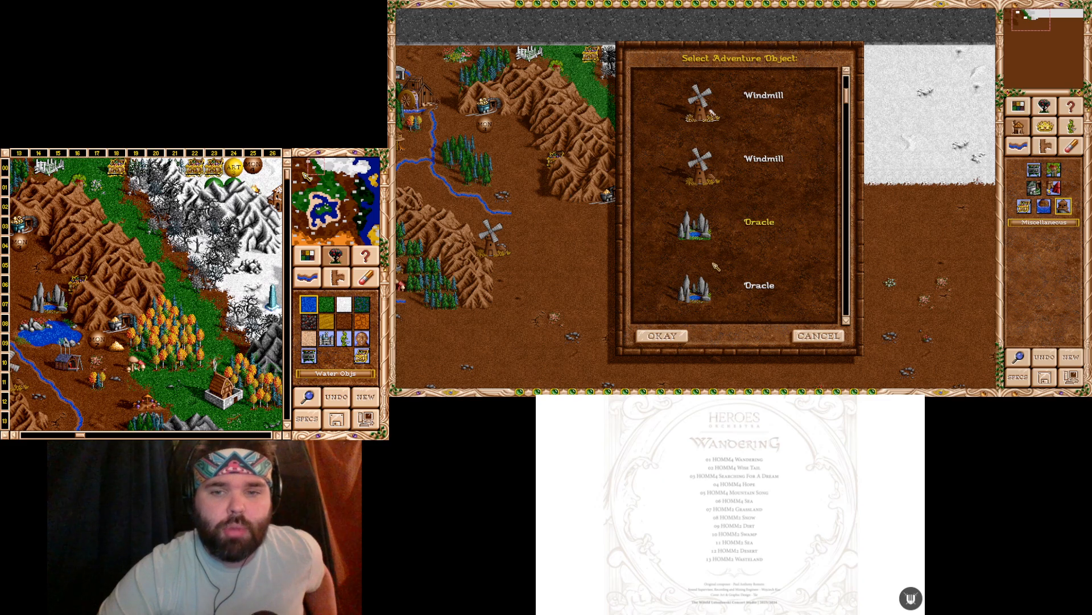
pyautogui.doubleClick(709, 297)
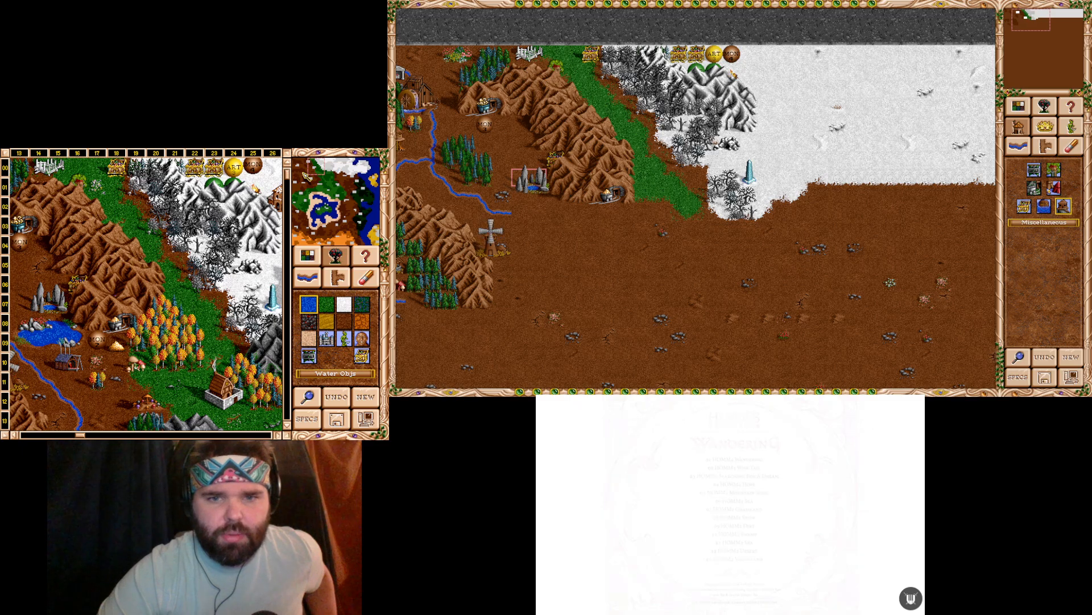
pyautogui.click(529, 179)
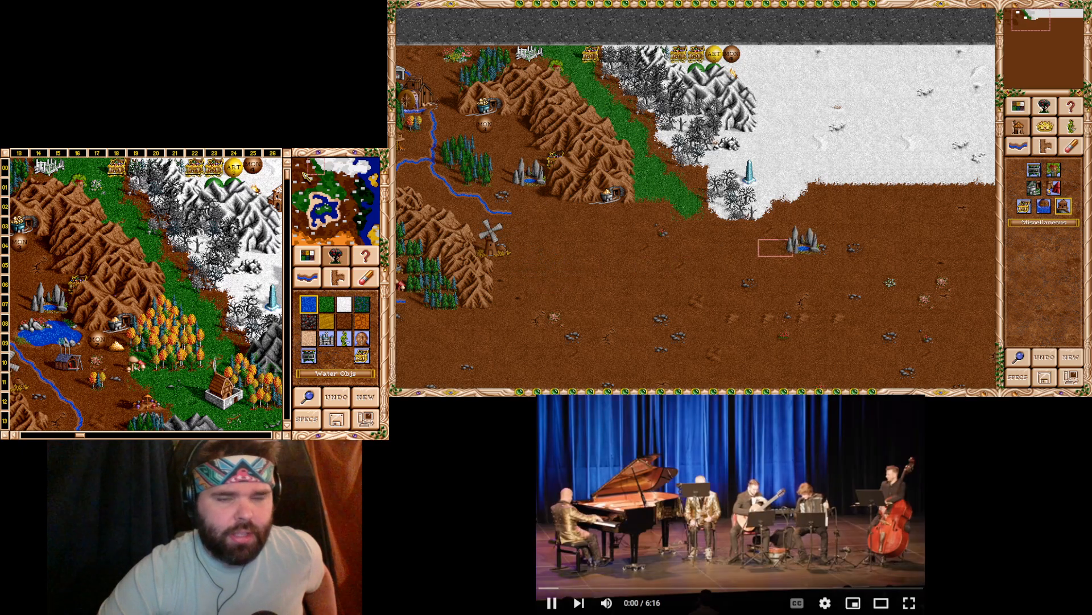
# - Place the medium-sized Water Lake with rocks directly south of the Oracle, at the end of the river
pyautogui.click(1045, 111)
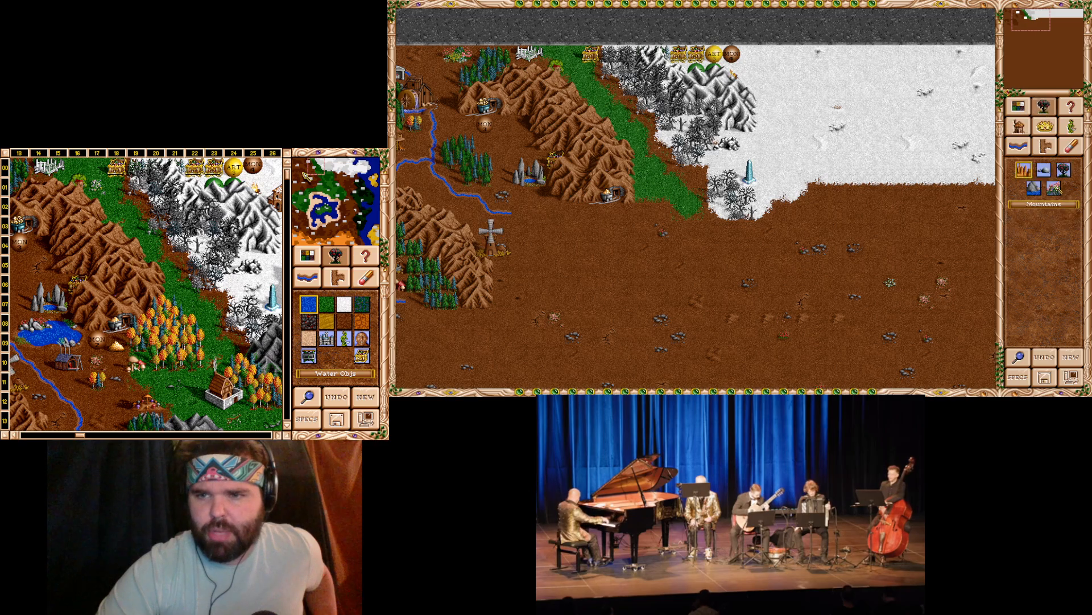
pyautogui.click(1054, 188)
pyautogui.scroll(-10, 720, 208)
pyautogui.scroll(-15, 724, 210)
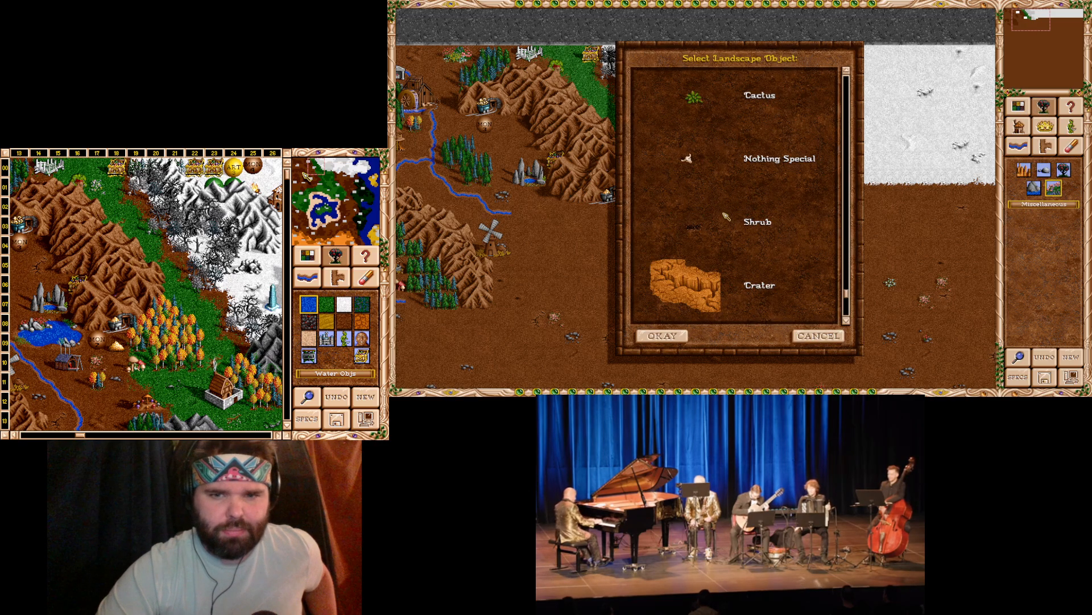
pyautogui.moveTo(847, 315); pyautogui.dragTo(848, 248)
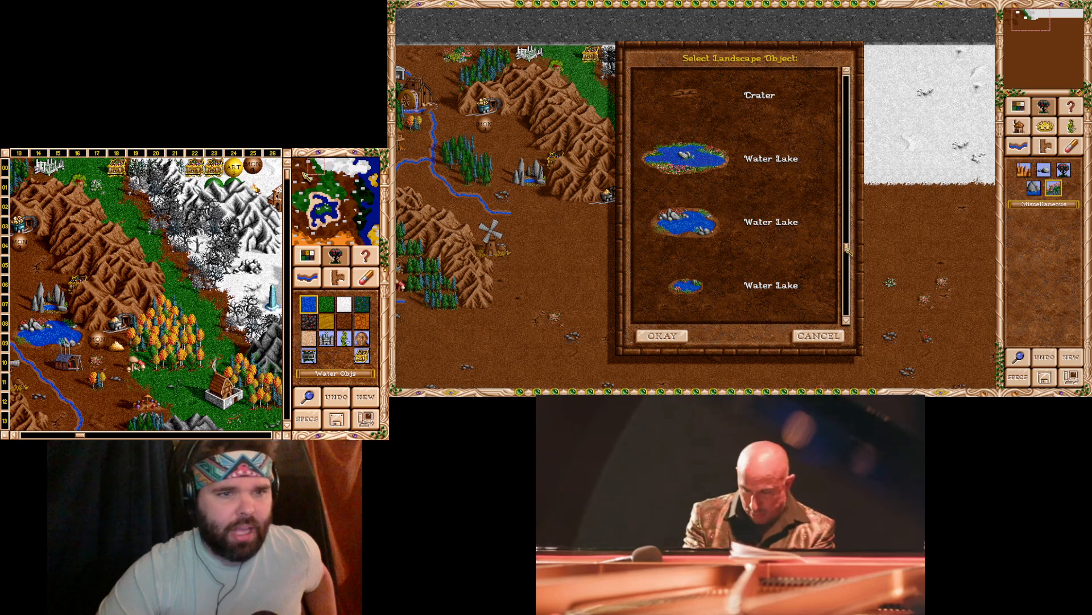
pyautogui.doubleClick(697, 217)
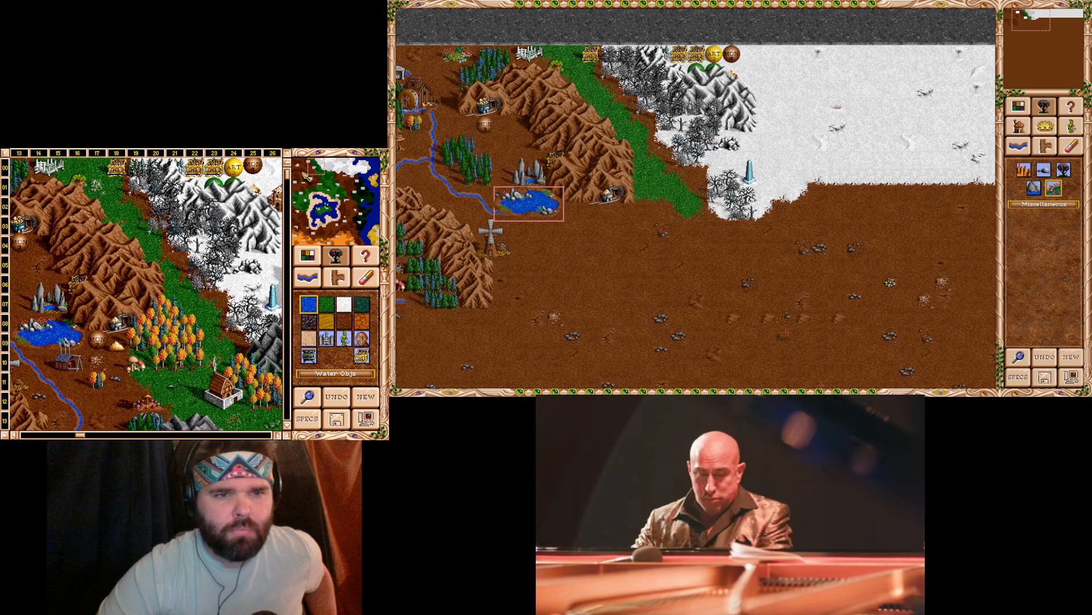
pyautogui.click(529, 204)
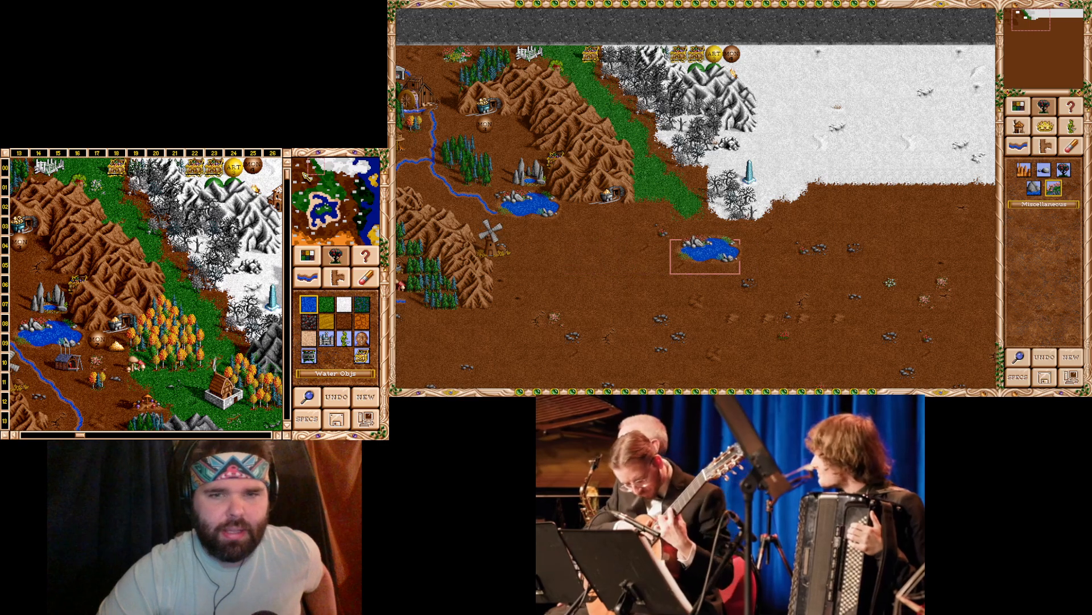
# - Place a Random Monster 2 on the dirt between the lake and the Sulfur Mine
pyautogui.click(1070, 128)
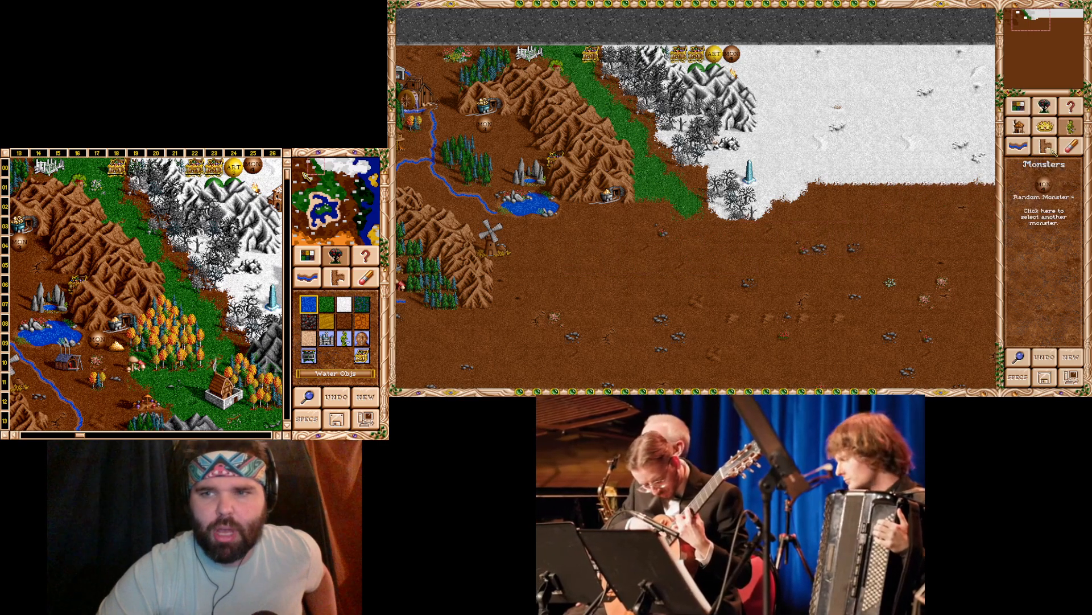
pyautogui.click(1043, 192)
pyautogui.doubleClick(705, 257)
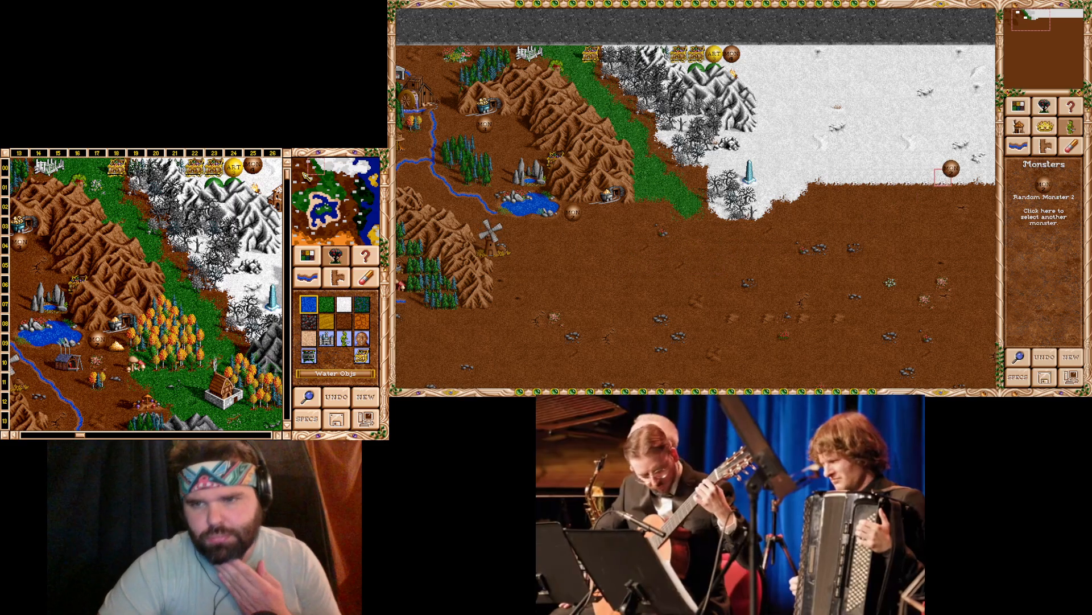
# - Erase the Sulfur Mine at the southeastern mountain's foot, try placing it again there, and erase it once more
pyautogui.click(1071, 146)
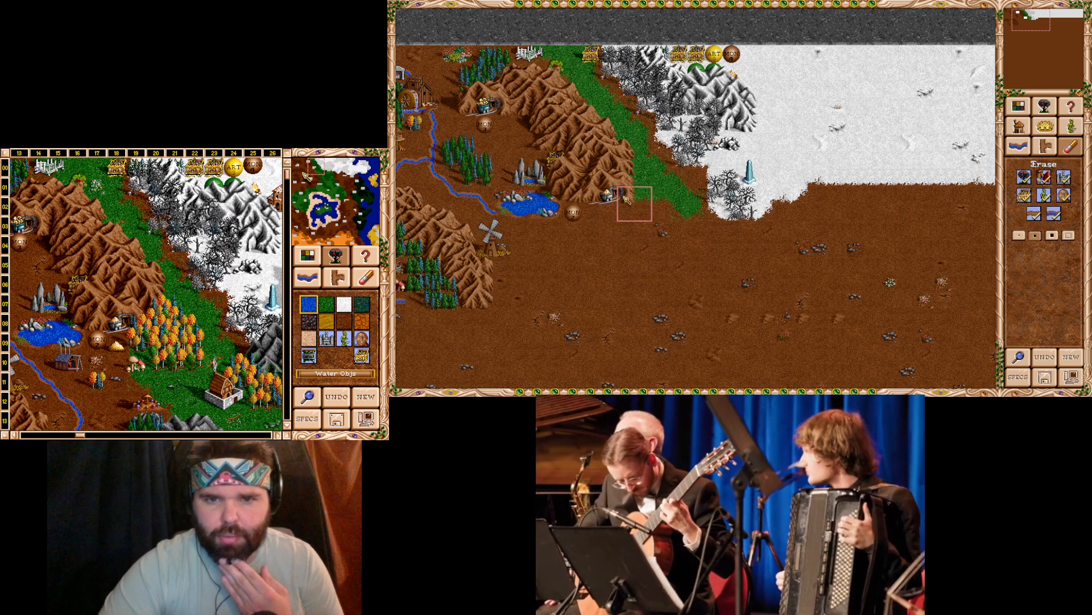
pyautogui.click(1019, 125)
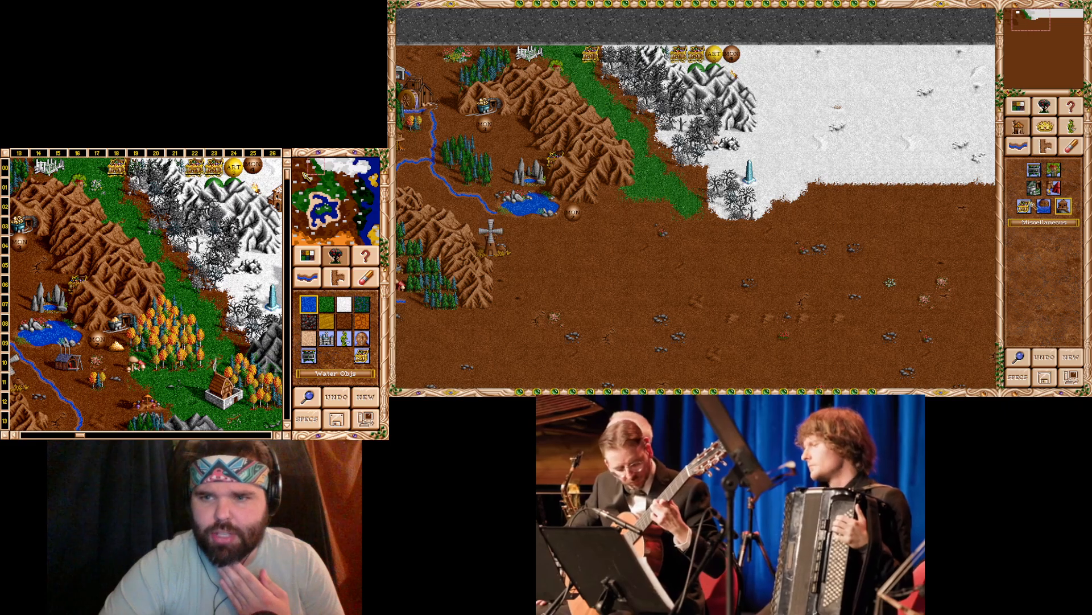
pyautogui.click(1034, 188)
pyautogui.click(673, 295)
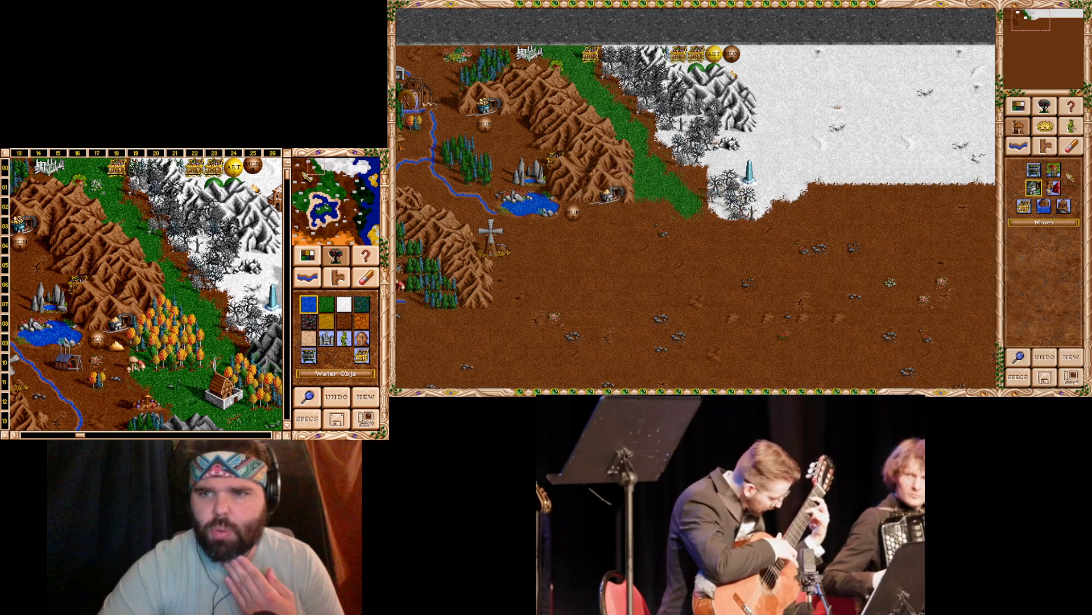
pyautogui.click(1071, 146)
pyautogui.click(634, 203)
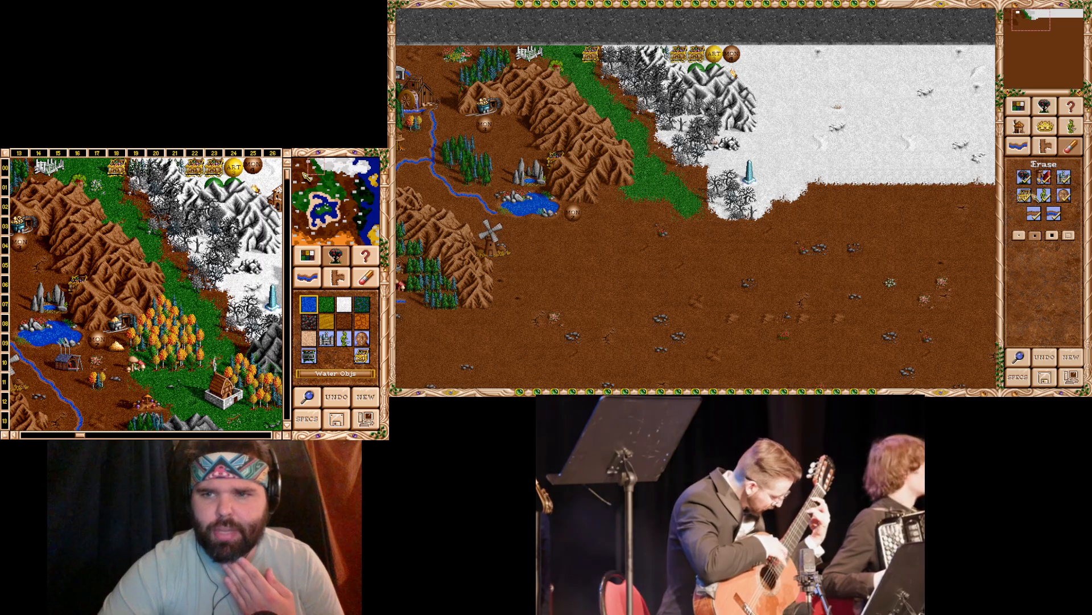
# - Place a Sulfur Mine with the brown mountain appearance at the southeastern mountain's foot, beside the grass strip
pyautogui.click(1019, 125)
pyautogui.click(487, 227)
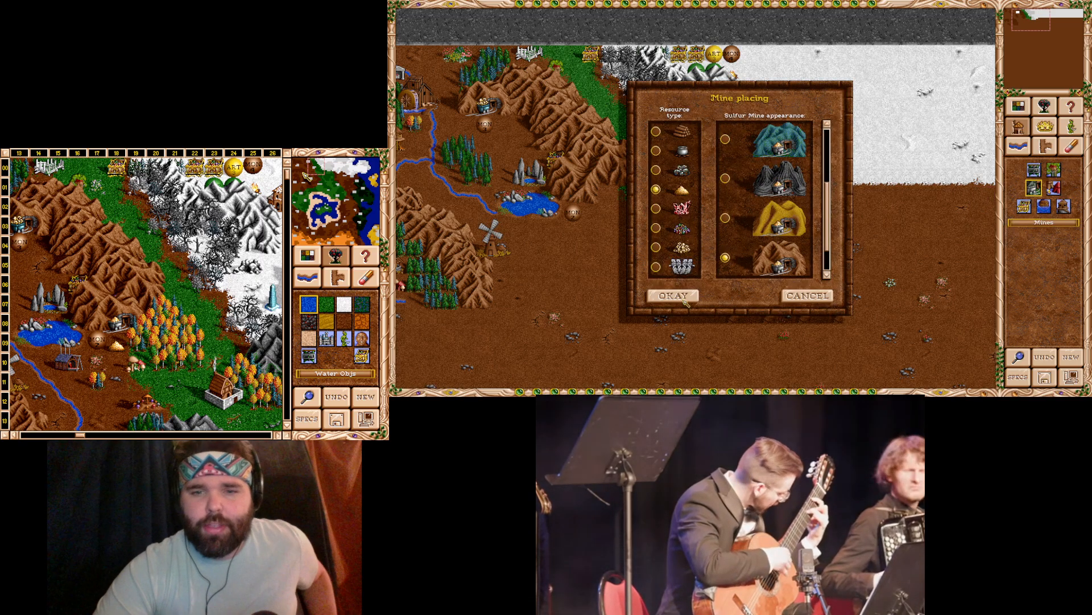
pyautogui.click(673, 295)
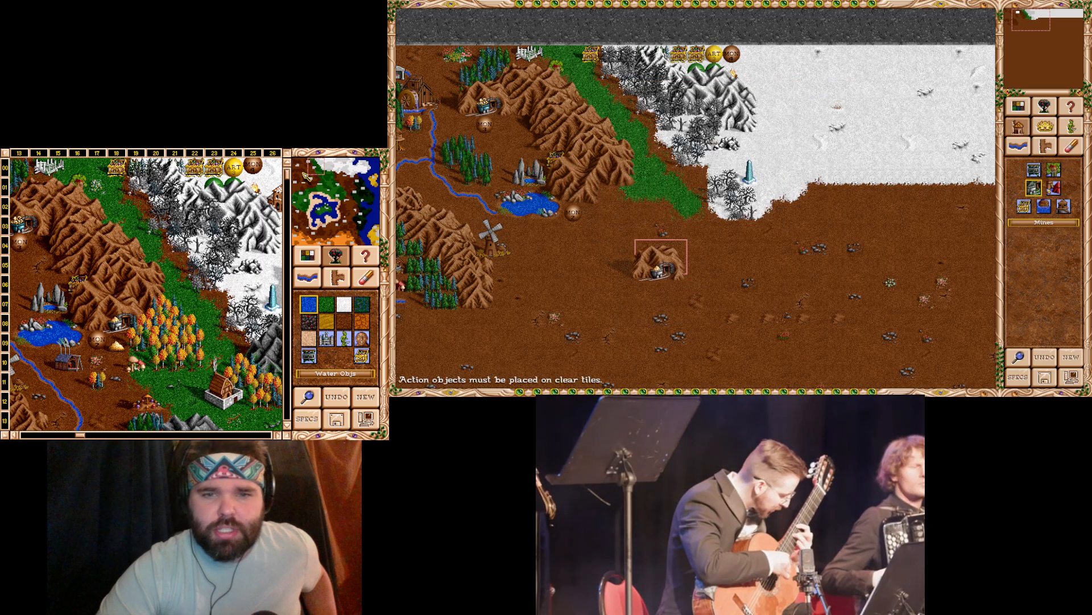
pyautogui.click(609, 195)
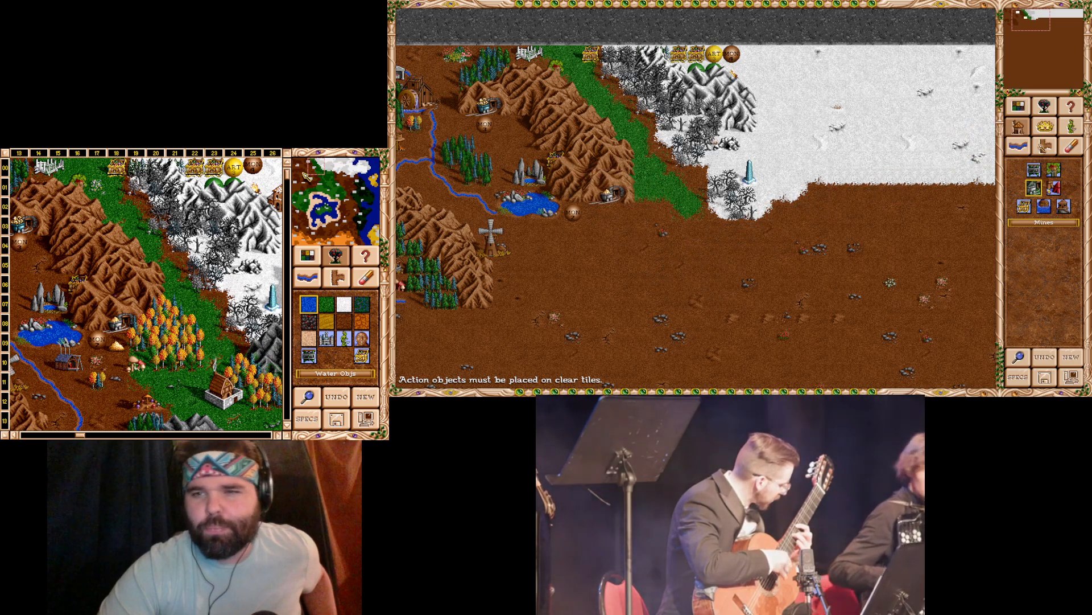
# - Place a Sulfur resource pile directly in front of the Sulfur Mine at the southeastern mountain's foot
pyautogui.click(1029, 212)
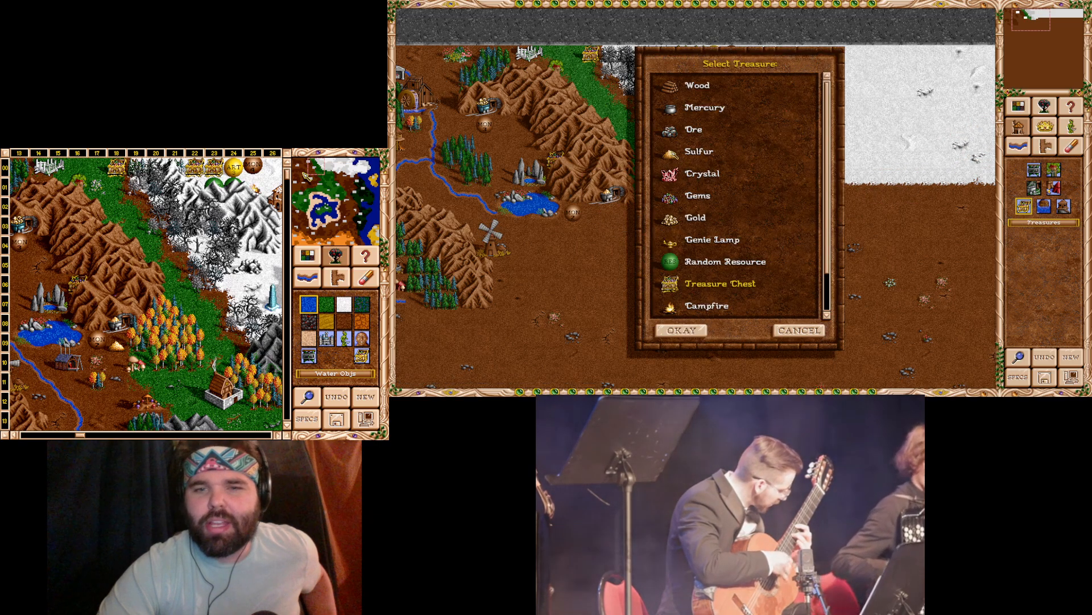
pyautogui.doubleClick(699, 151)
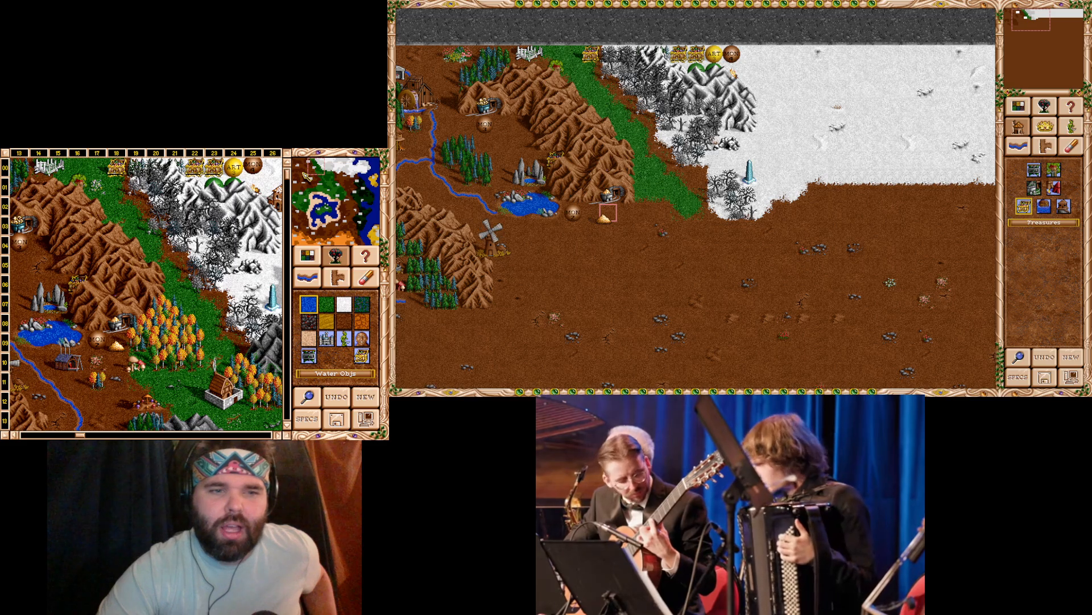
pyautogui.click(607, 214)
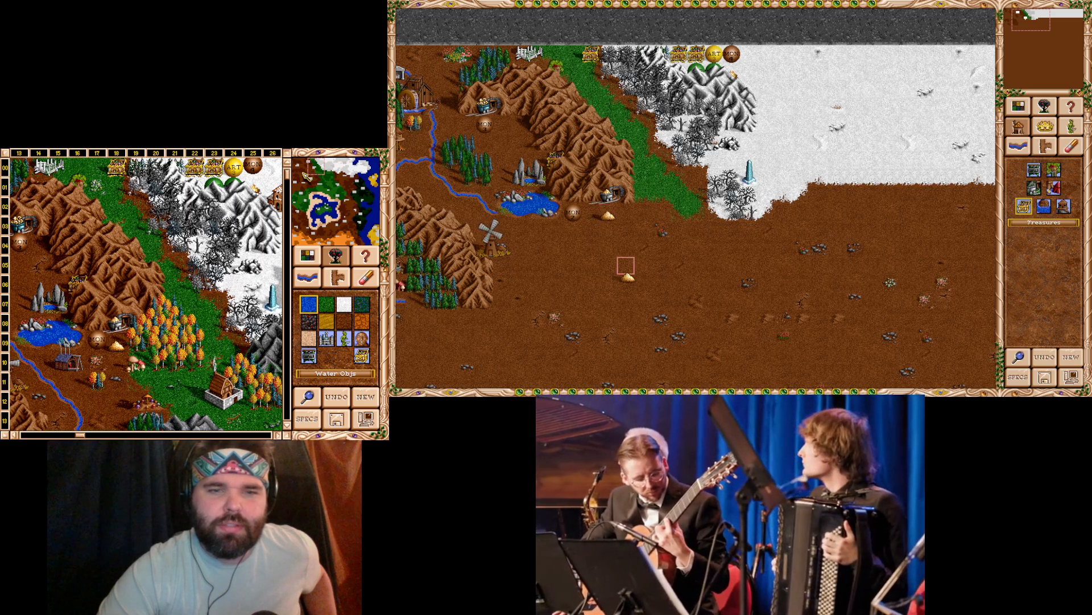
# - Erase the monster beside the lake and place a Random Monster 2 one tile further east, next to the sulfur pile
pyautogui.click(1064, 147)
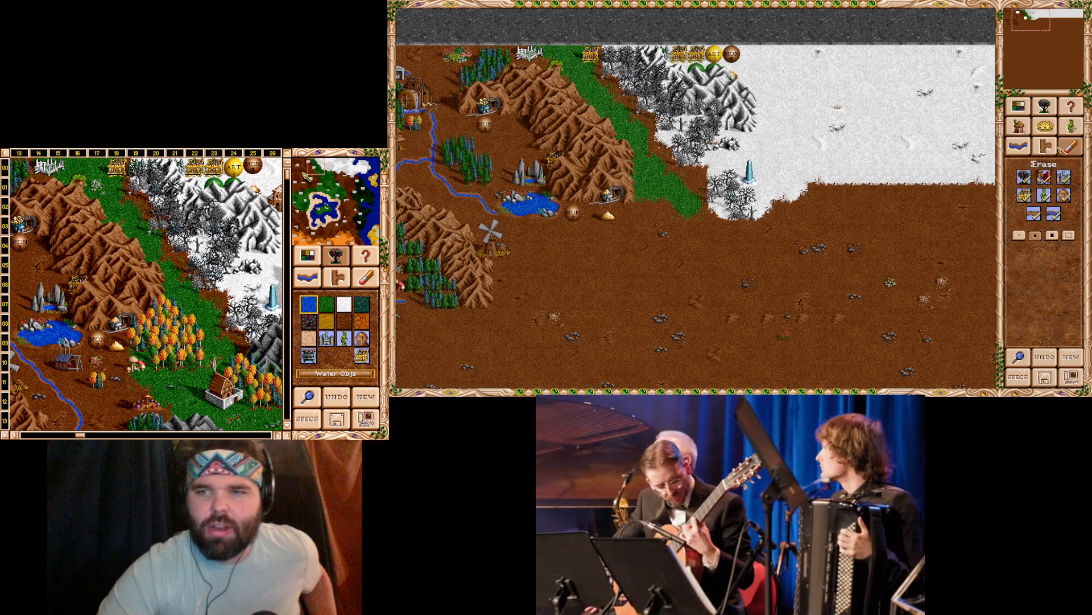
pyautogui.click(575, 222)
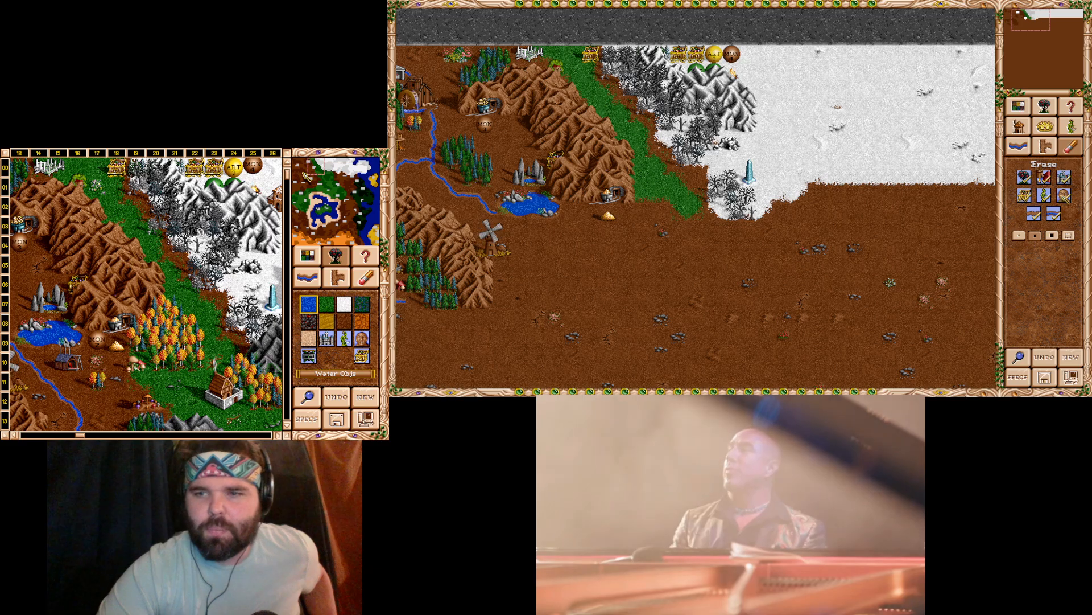
pyautogui.click(1072, 128)
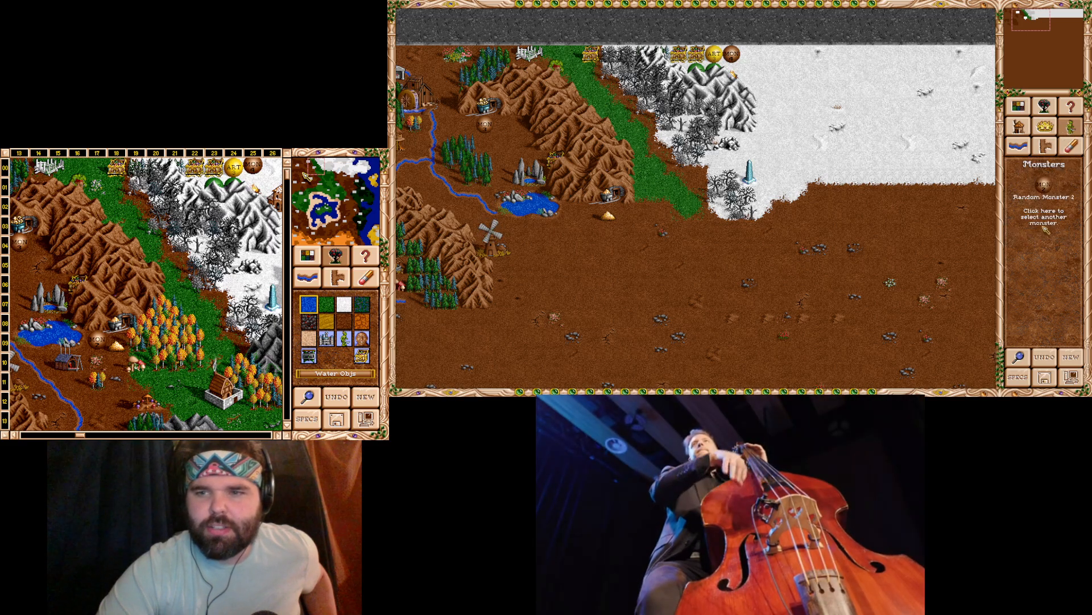
pyautogui.click(1047, 188)
pyautogui.click(682, 330)
pyautogui.click(626, 265)
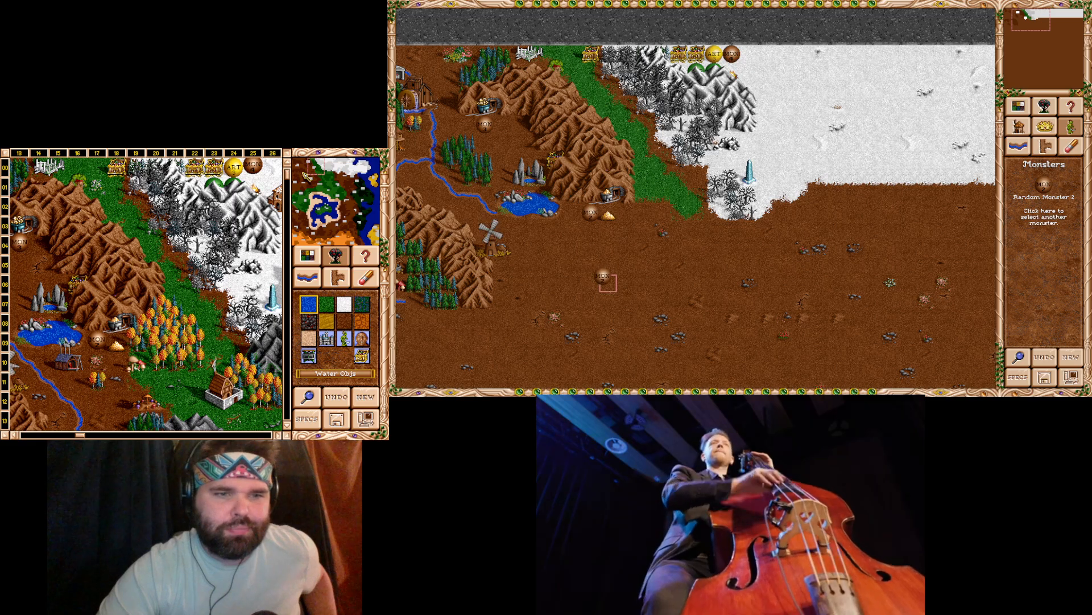
pyautogui.click(1018, 125)
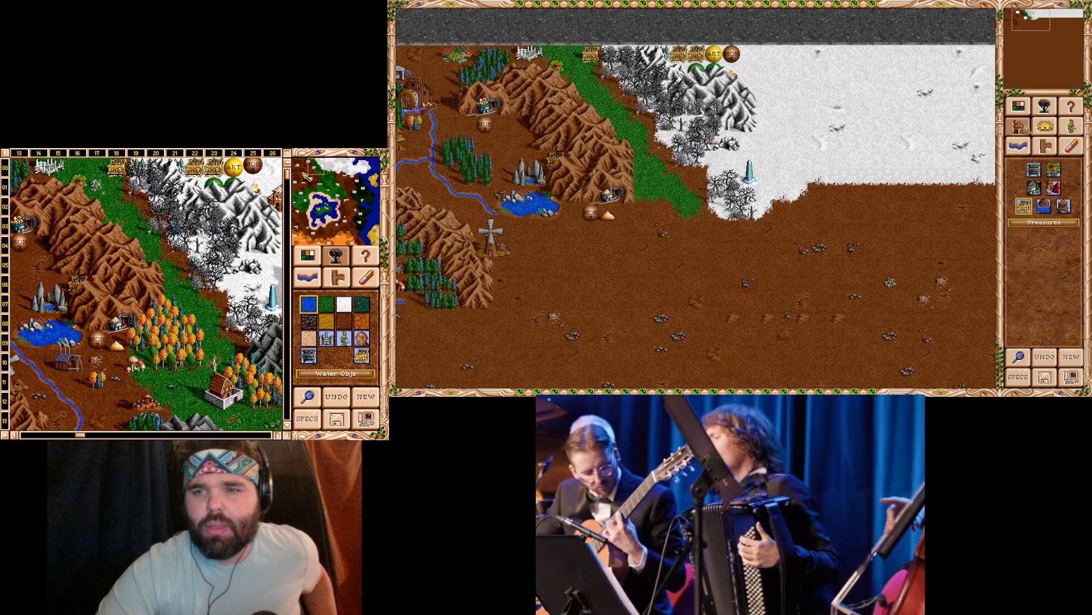
pyautogui.click(1054, 173)
pyautogui.scroll(-10, 758, 147)
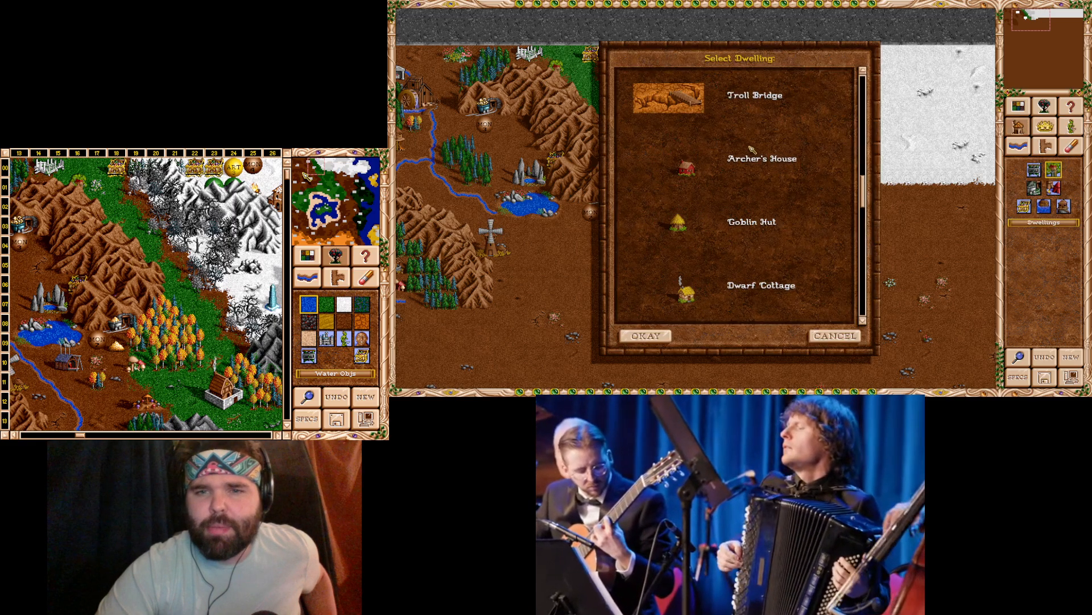
pyautogui.click(834, 336)
pyautogui.click(1054, 188)
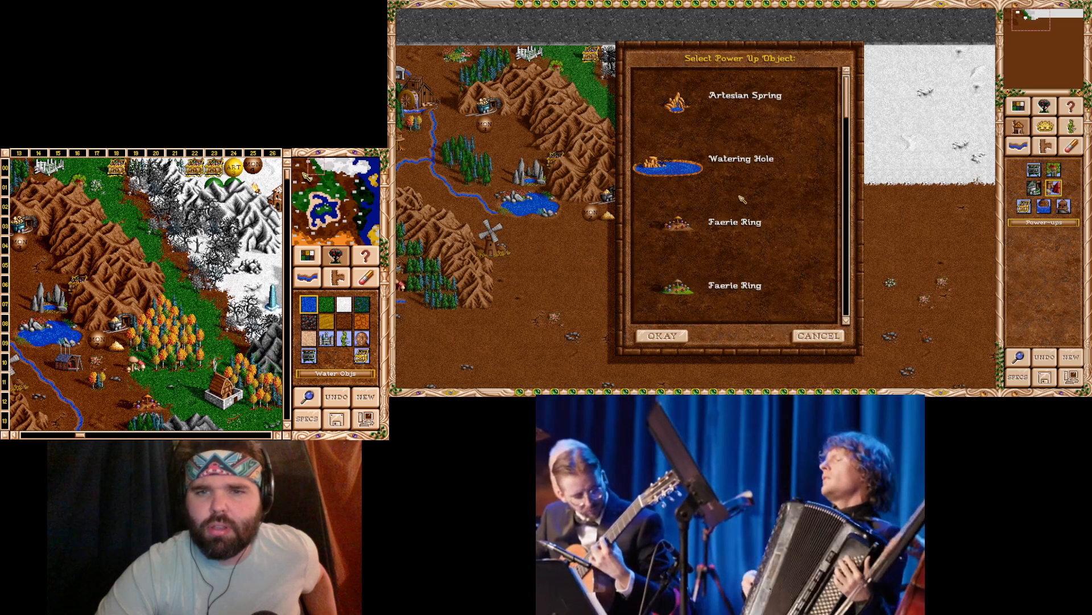
pyautogui.scroll(-8, 743, 199)
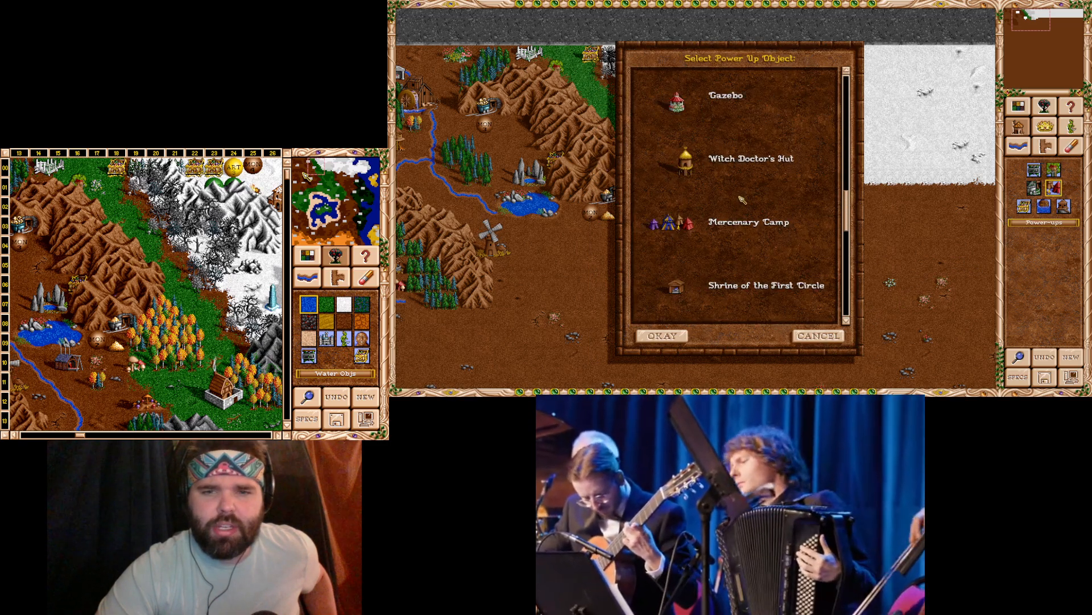
pyautogui.scroll(-10, 743, 199)
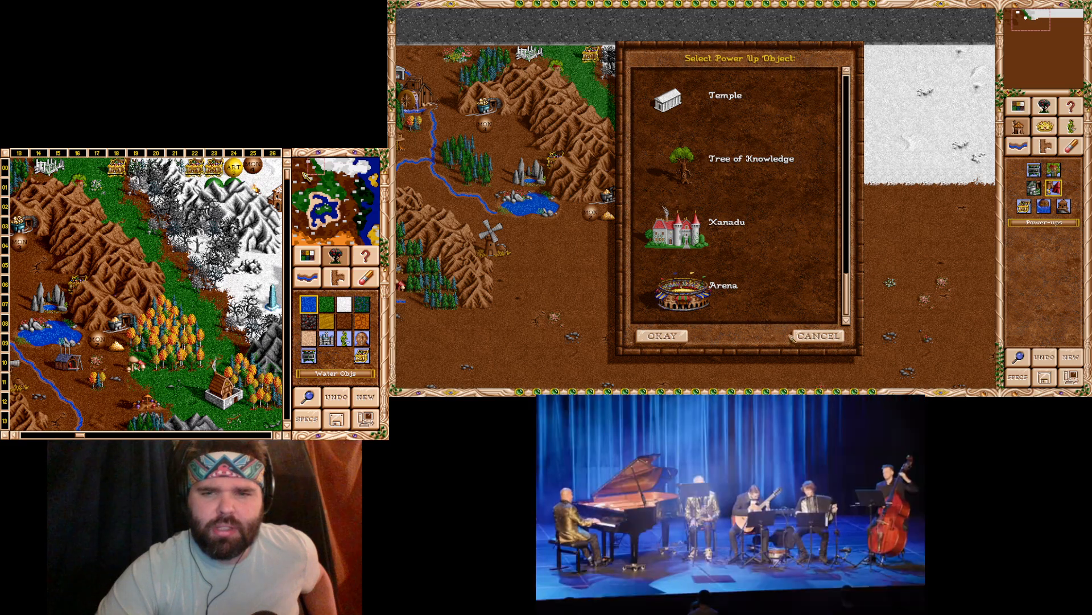
pyautogui.click(792, 337)
# - Place Freeman's Foundry on the dirt at the lake's southeastern shore, west of the Random Monster 2
pyautogui.click(1064, 206)
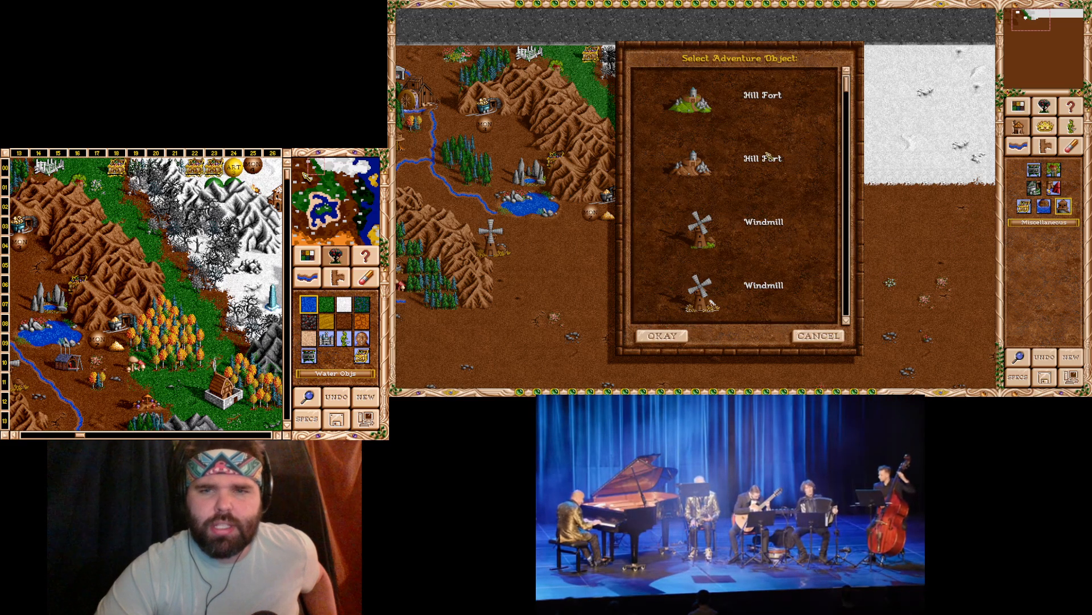
pyautogui.scroll(-8, 728, 138)
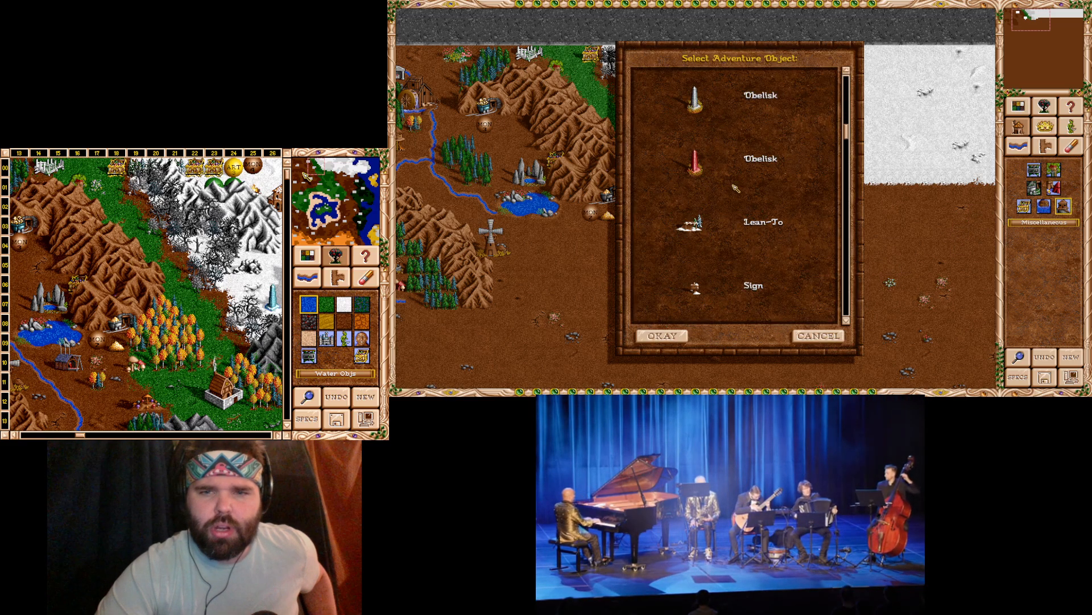
pyautogui.scroll(-8, 736, 188)
pyautogui.scroll(3, 736, 188)
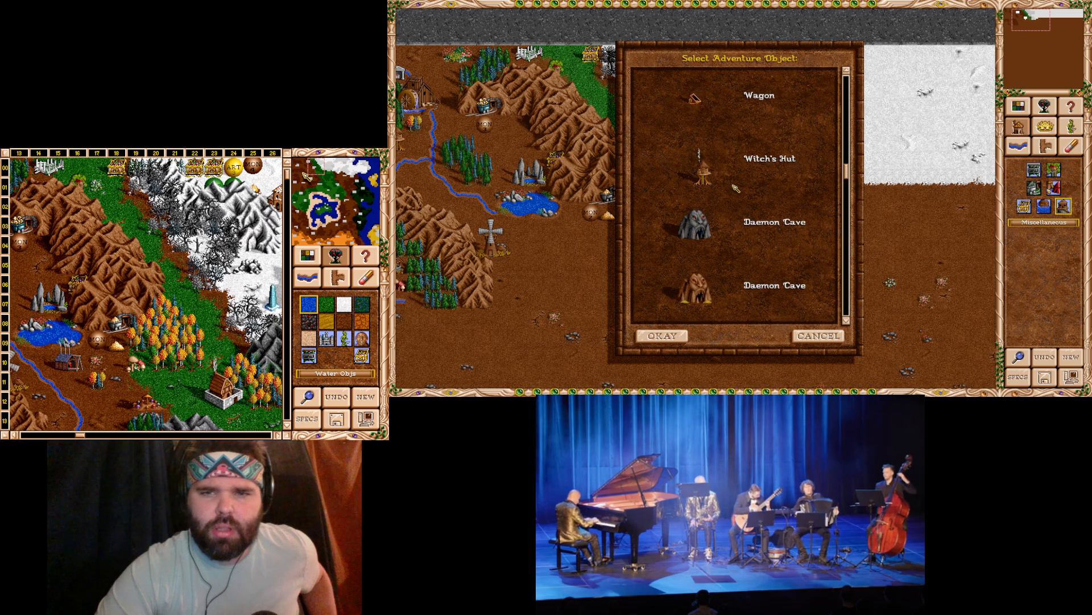
pyautogui.scroll(-3, 736, 188)
pyautogui.scroll(-10, 735, 188)
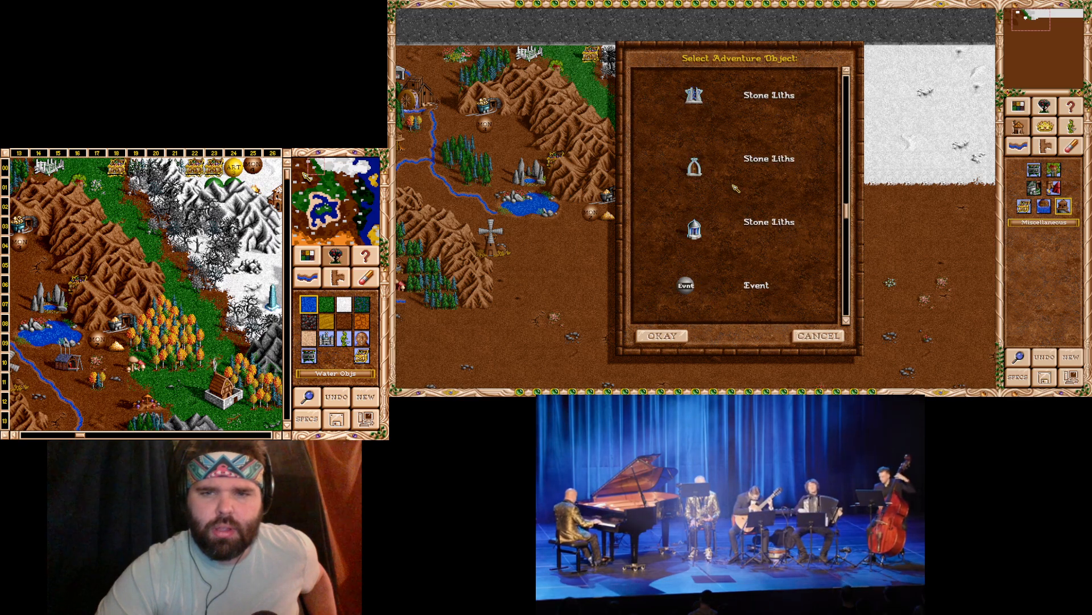
pyautogui.scroll(-1, 736, 188)
pyautogui.scroll(1, 711, 176)
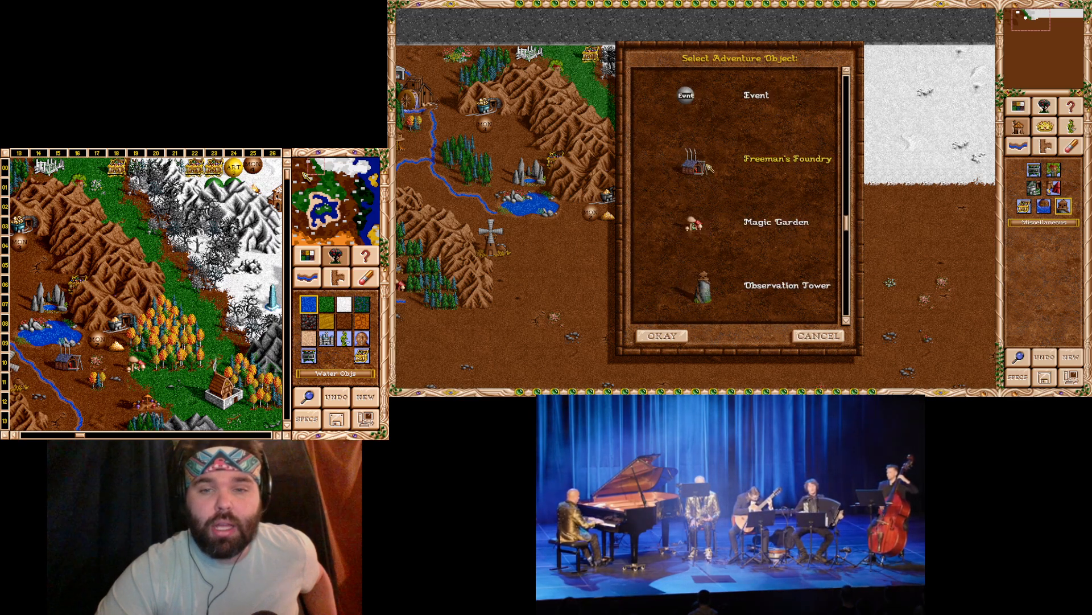
pyautogui.doubleClick(709, 167)
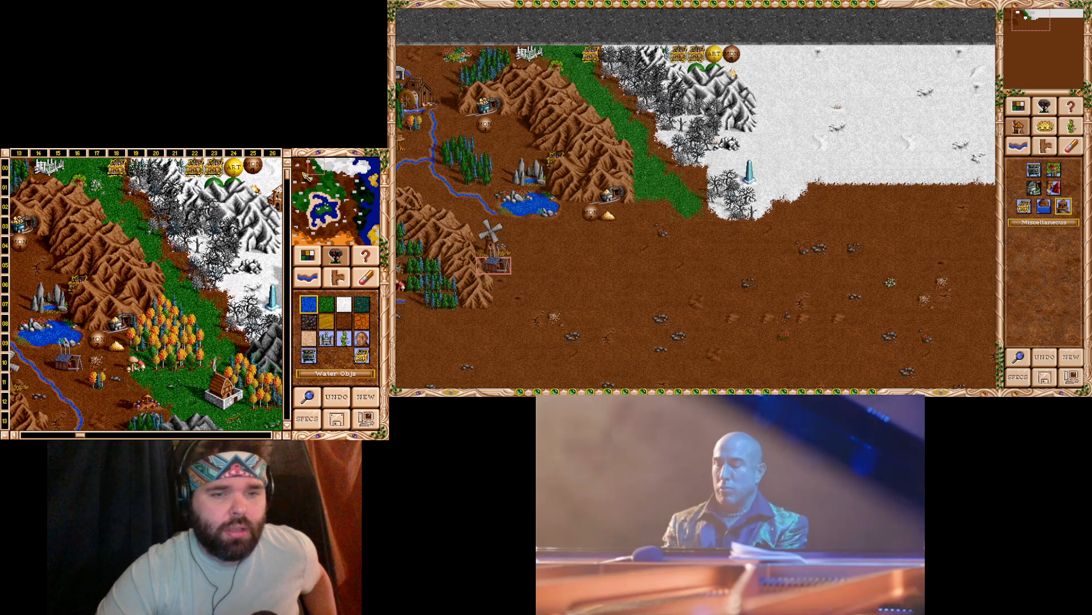
pyautogui.click(549, 230)
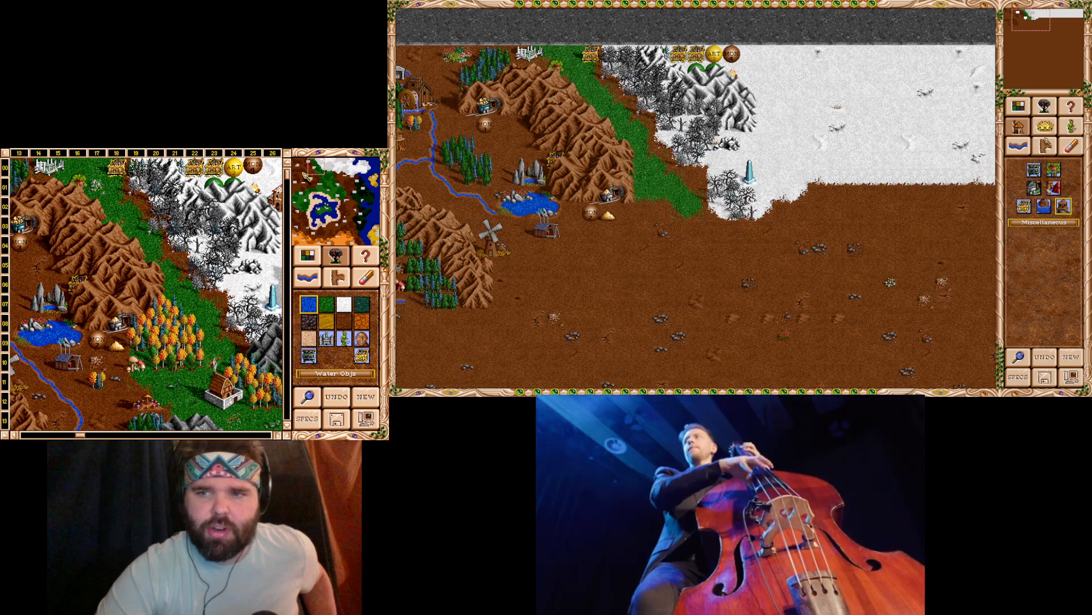
# - Place a large cluster of orange autumn Trees immediately east of the Sulfur Mine, overlapping the grass strip's edge
pyautogui.click(1045, 108)
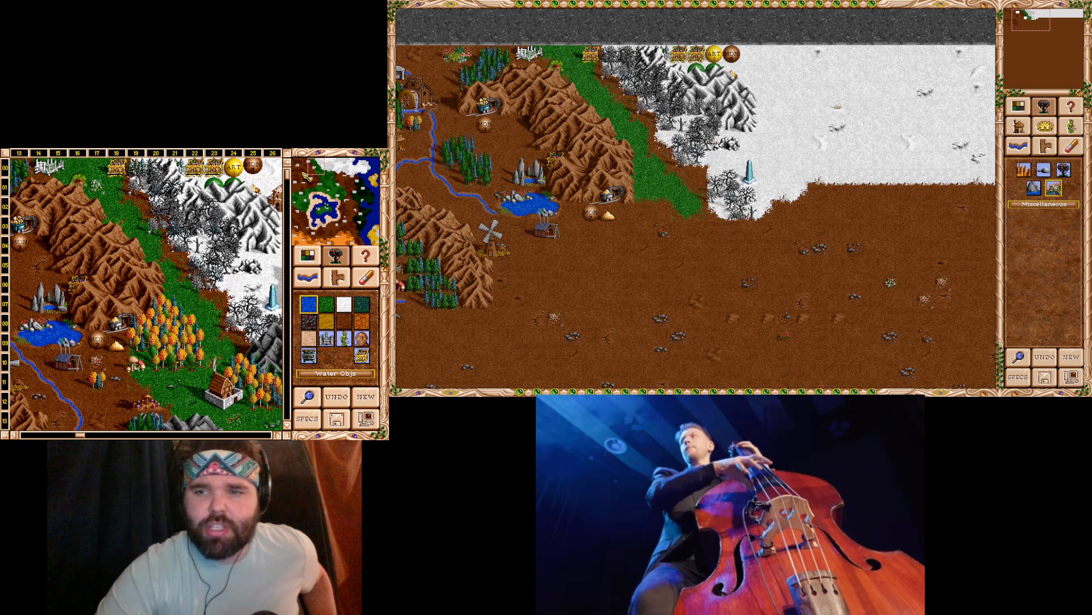
pyautogui.click(1063, 169)
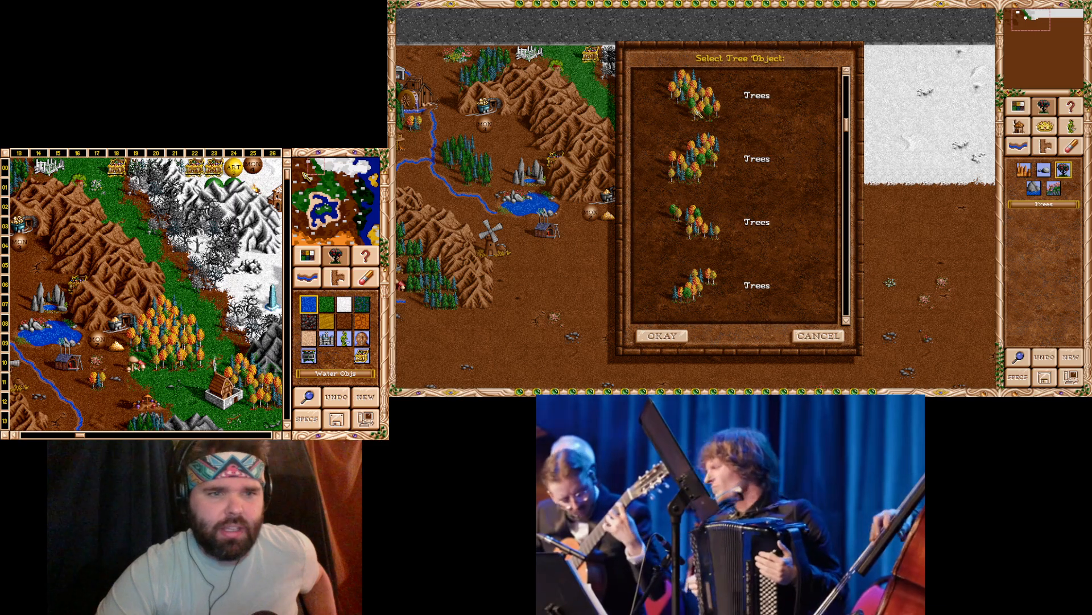
pyautogui.doubleClick(695, 113)
pyautogui.click(643, 219)
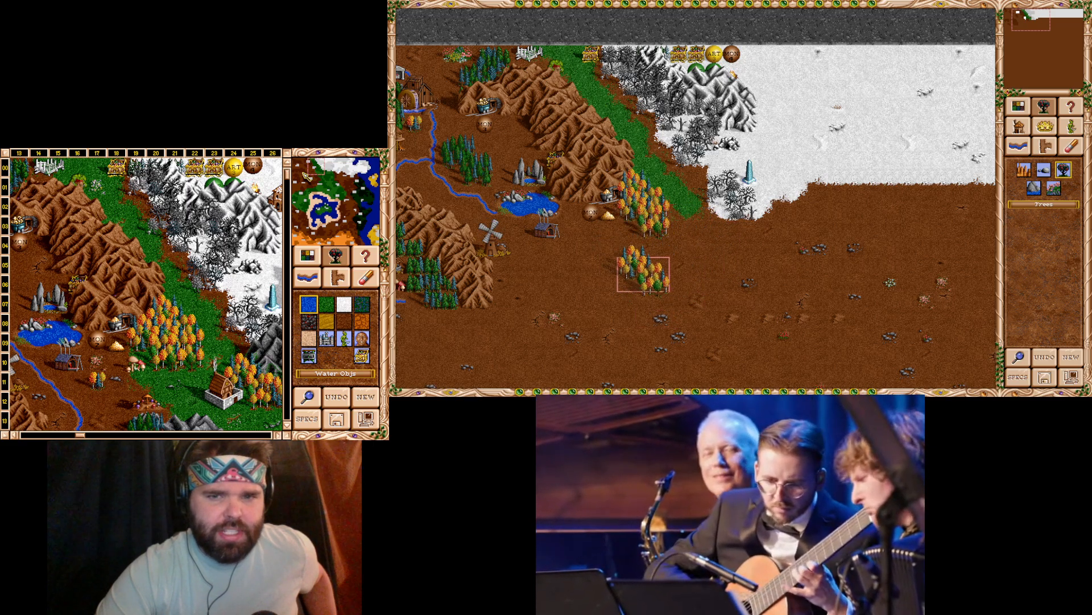
pyautogui.click(1052, 126)
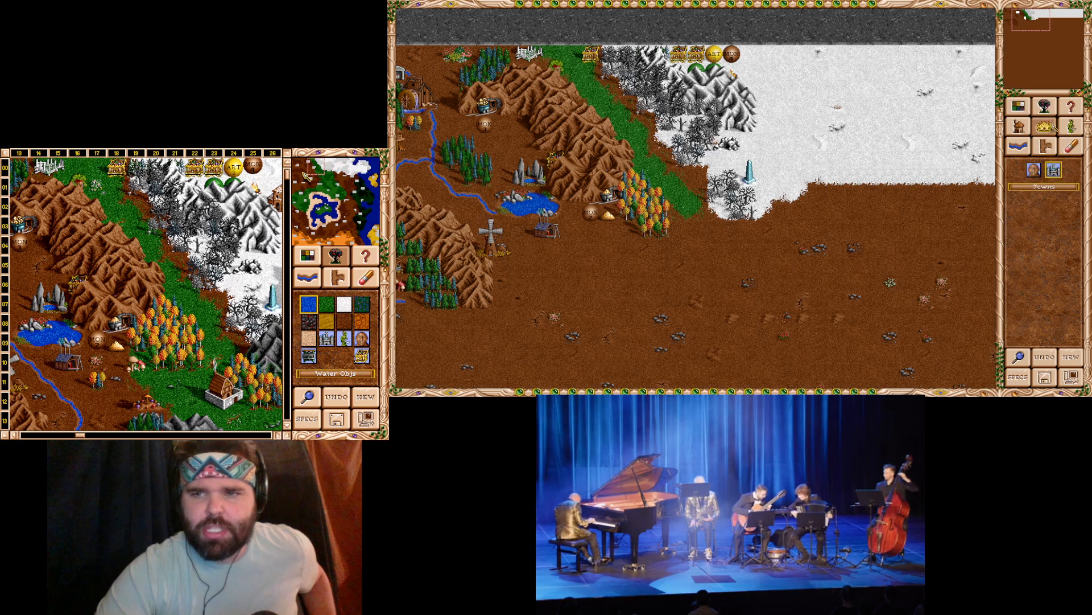
pyautogui.click(1067, 125)
pyautogui.click(1048, 128)
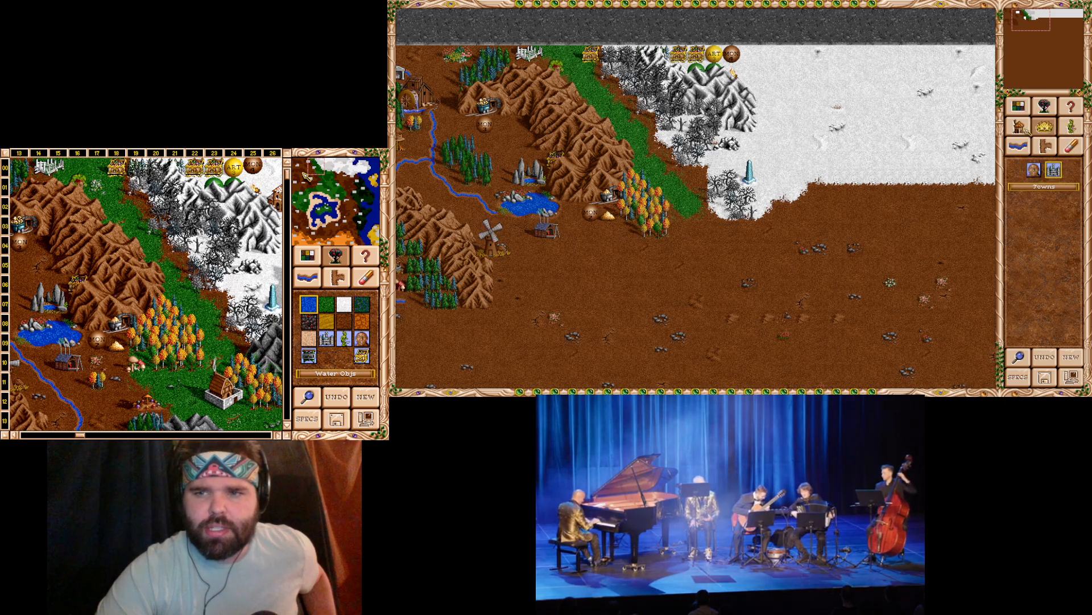
pyautogui.click(1020, 127)
pyautogui.click(1069, 129)
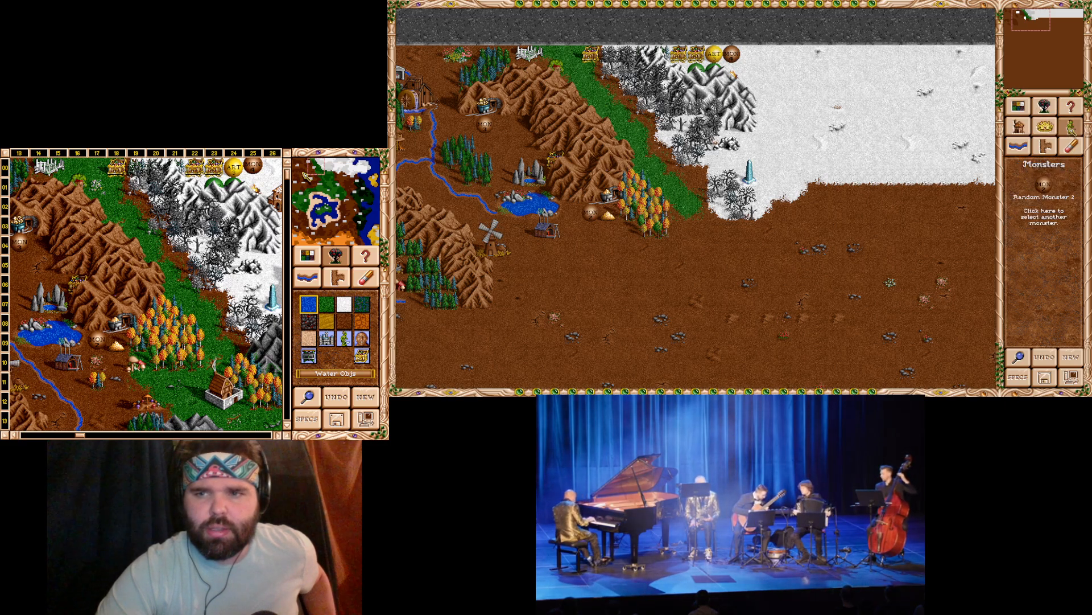
pyautogui.click(1038, 130)
pyautogui.click(1017, 129)
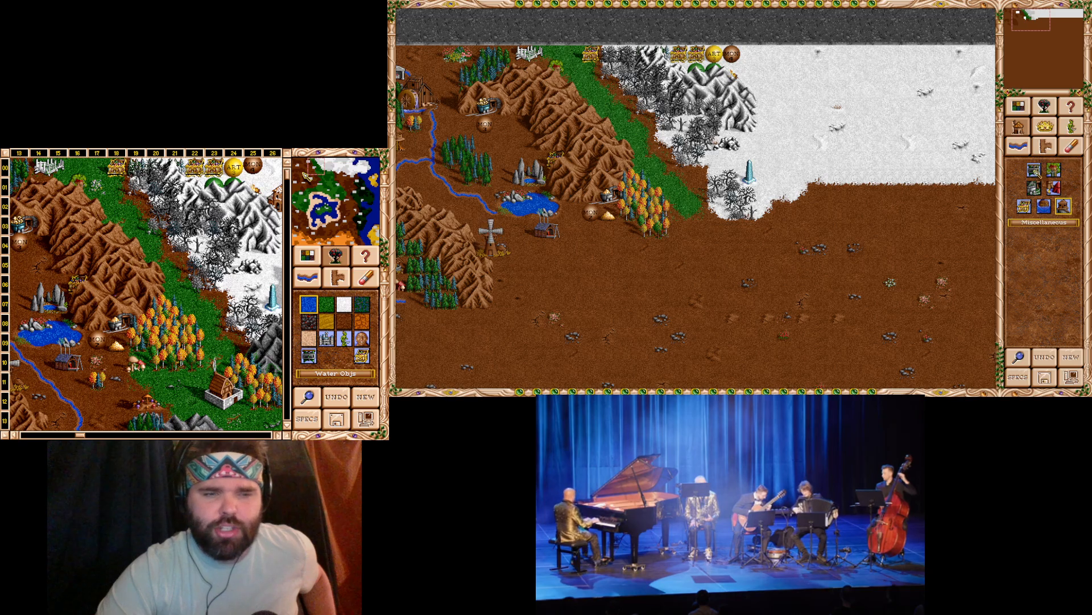
pyautogui.click(1053, 189)
pyautogui.scroll(4, 791, 205)
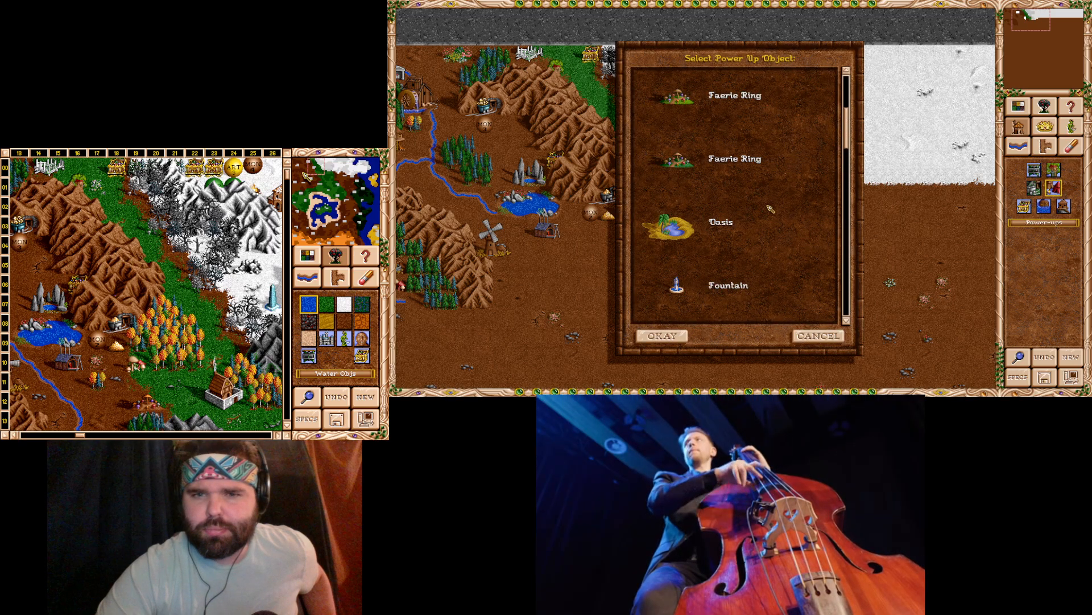
pyautogui.scroll(-3, 771, 202)
pyautogui.scroll(-15, 772, 200)
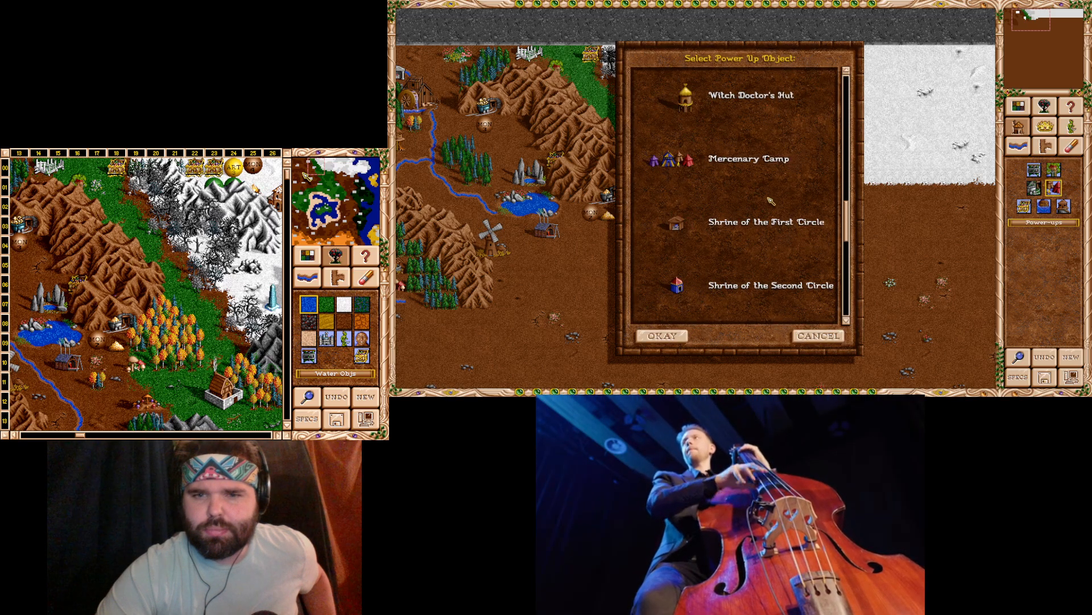
pyautogui.click(818, 334)
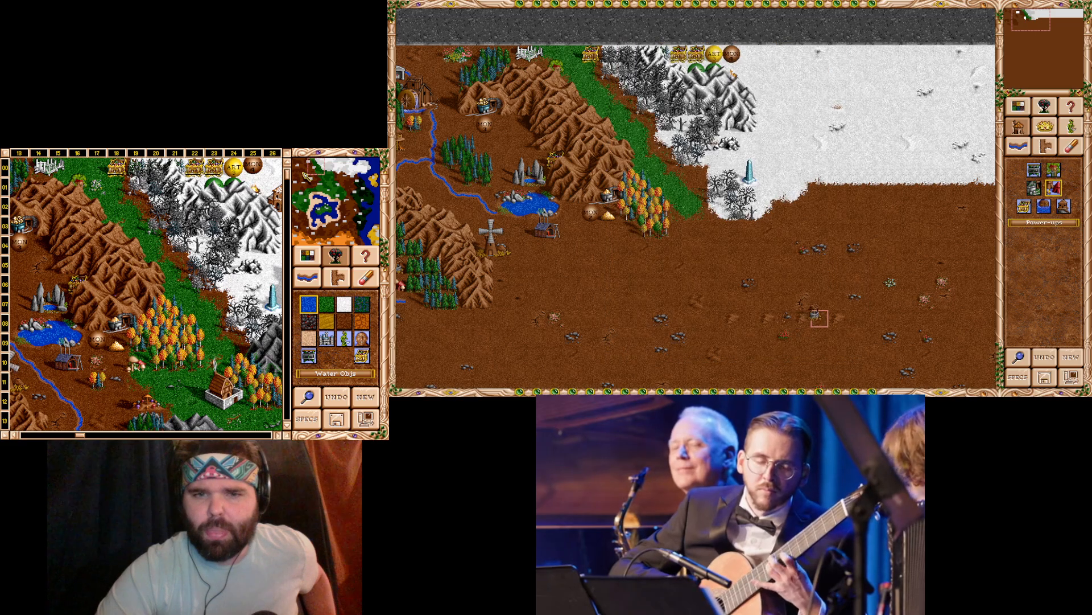
pyautogui.click(1039, 191)
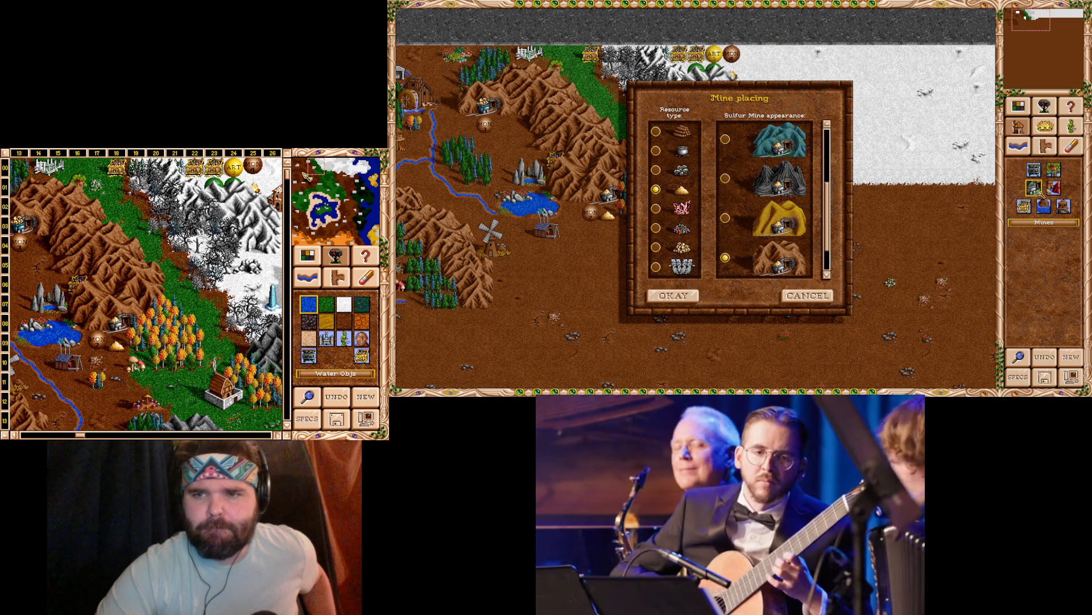
pyautogui.click(811, 296)
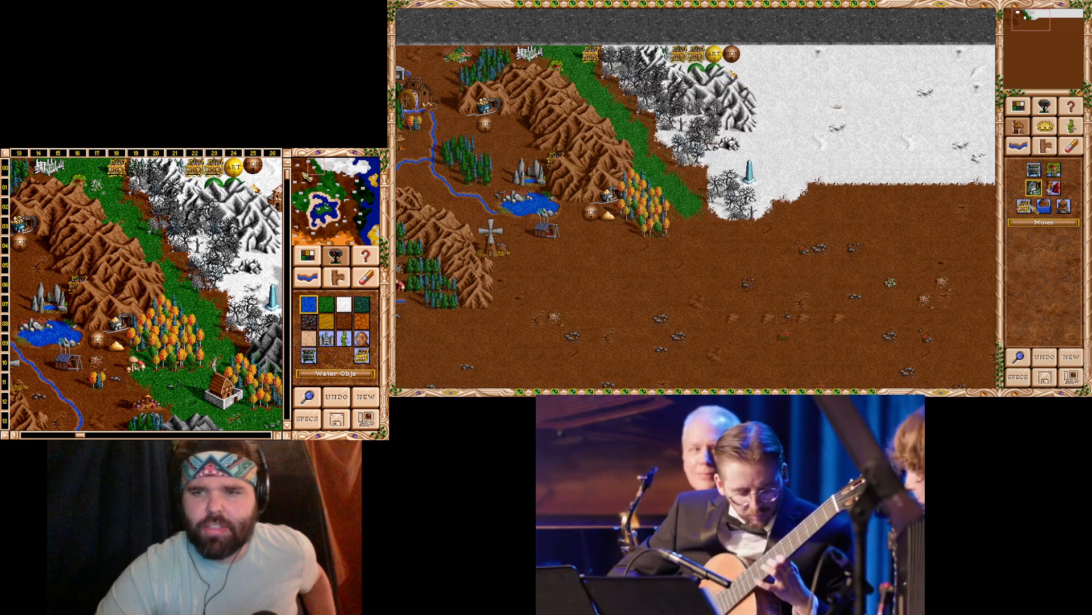
pyautogui.click(1053, 169)
pyautogui.click(835, 335)
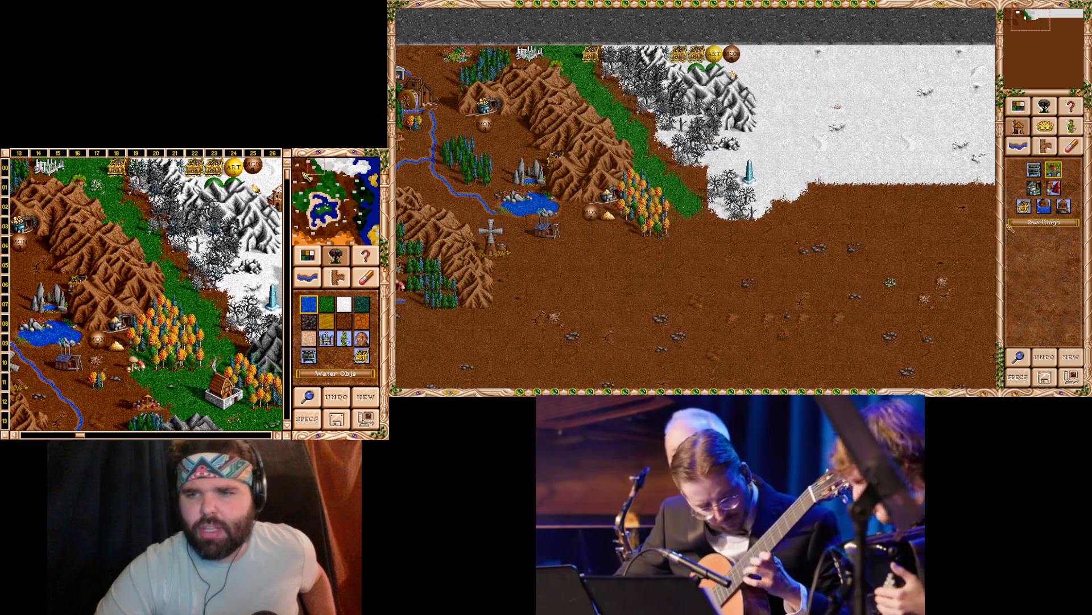
# - Place a Magic Garden at the southwestern foot of the autumn trees, just southeast of the sulfur pile
pyautogui.click(1063, 206)
pyautogui.moveTo(846, 215)
pyautogui.mouseDown()
pyautogui.moveTo(852, 75)
pyautogui.moveTo(860, 230)
pyautogui.mouseUp()
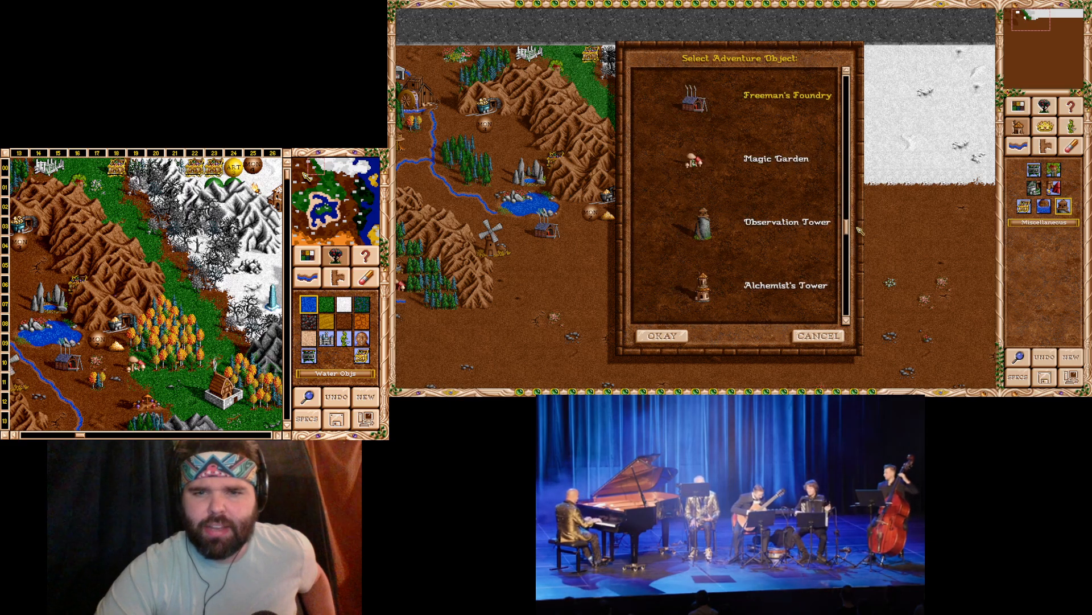
pyautogui.doubleClick(701, 177)
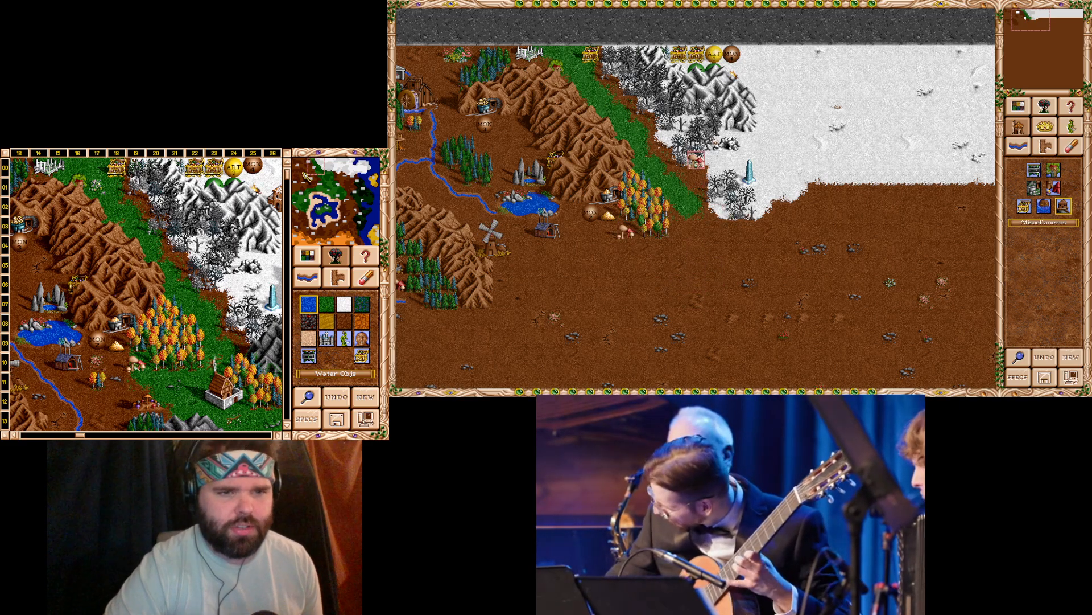
# - Place the smallest orange autumn Trees object on the dirt just southeast of Freeman's Foundry
pyautogui.click(1044, 106)
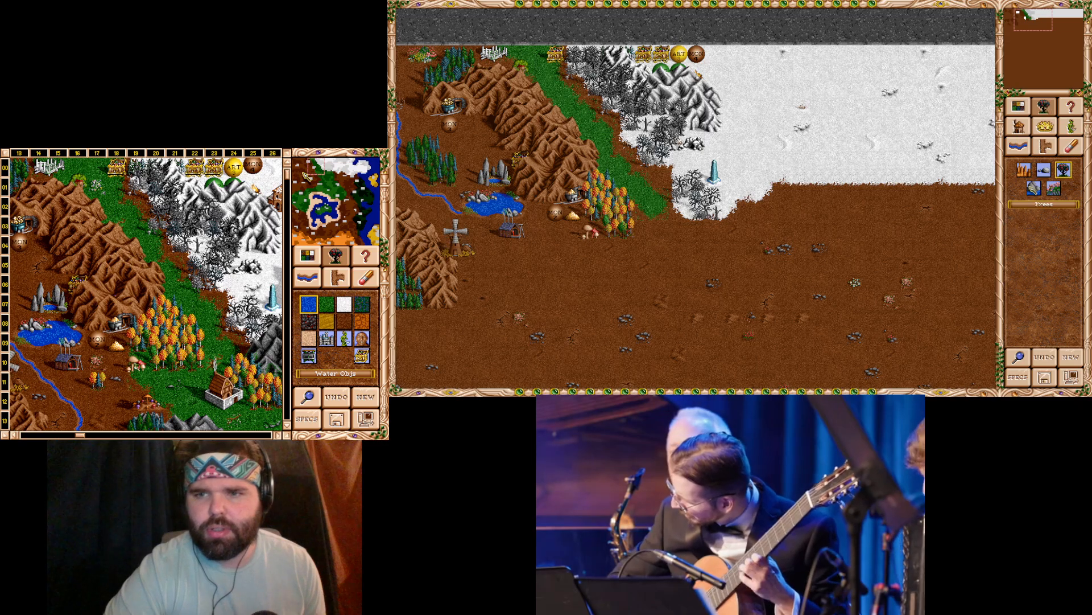
pyautogui.click(1064, 169)
pyautogui.scroll(-3, 718, 279)
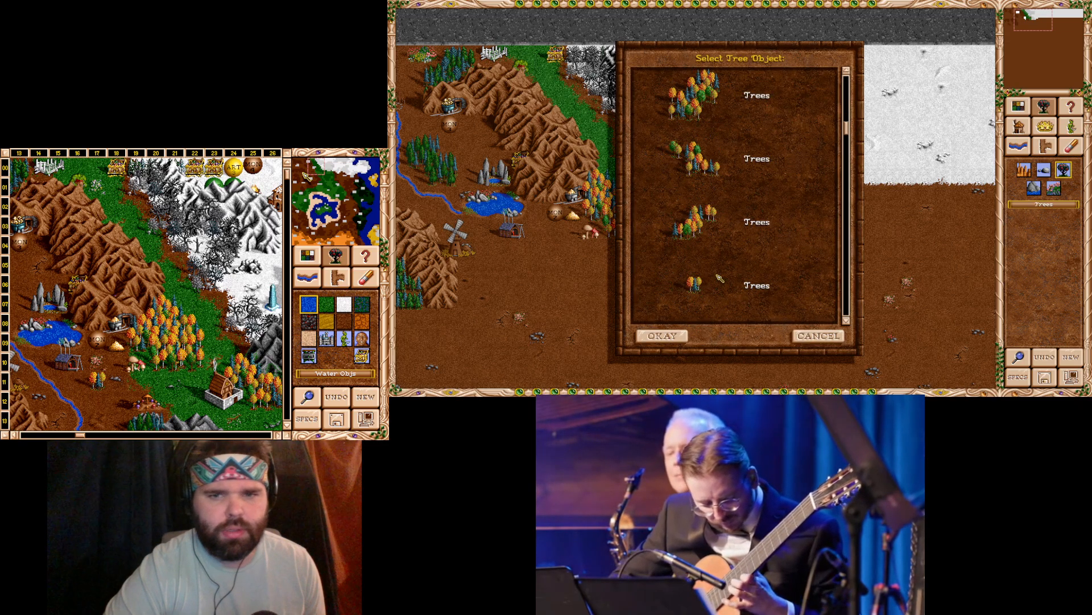
pyautogui.doubleClick(698, 285)
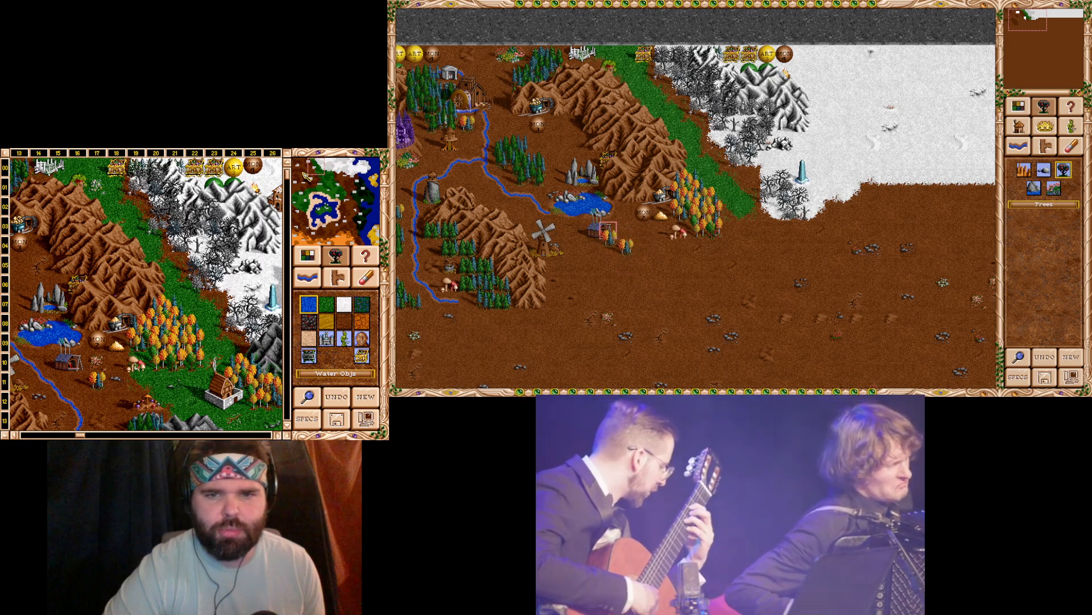
pyautogui.click(626, 246)
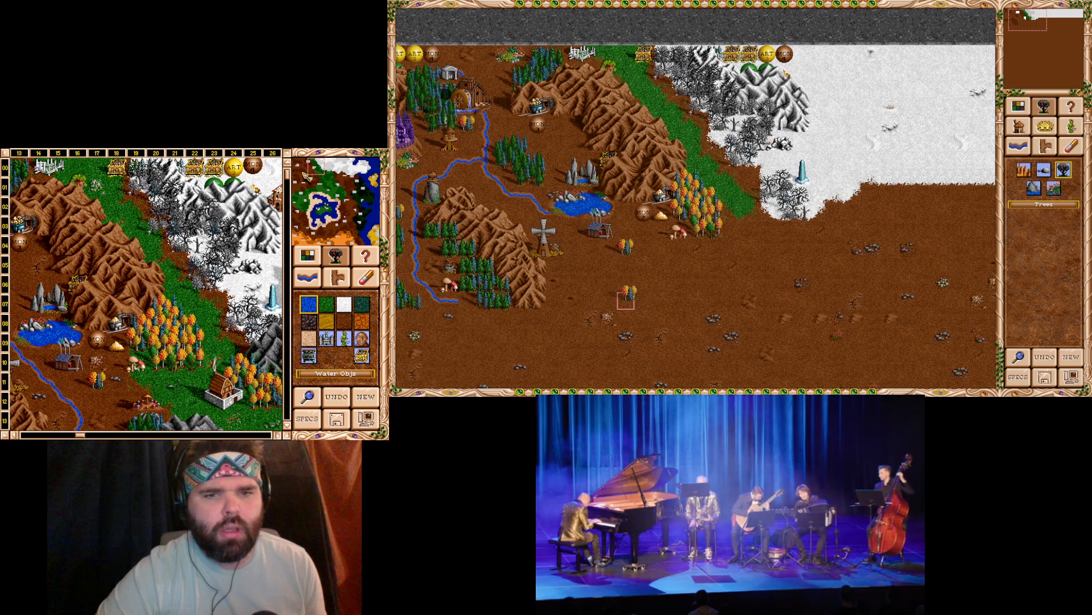
# - Extend the stream southeast from the lake's southwestern side, passing between the windmill and Freeman's Foundry and curving south below the small autumn trees
pyautogui.moveTo(629, 293); pyautogui.dragTo(631, 270)
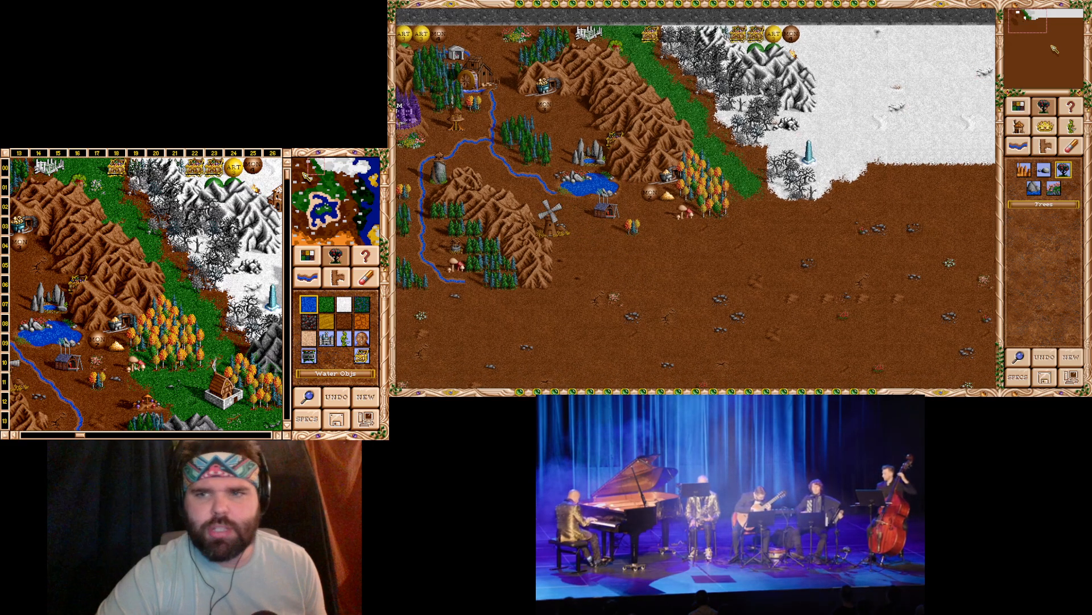
pyautogui.click(1019, 146)
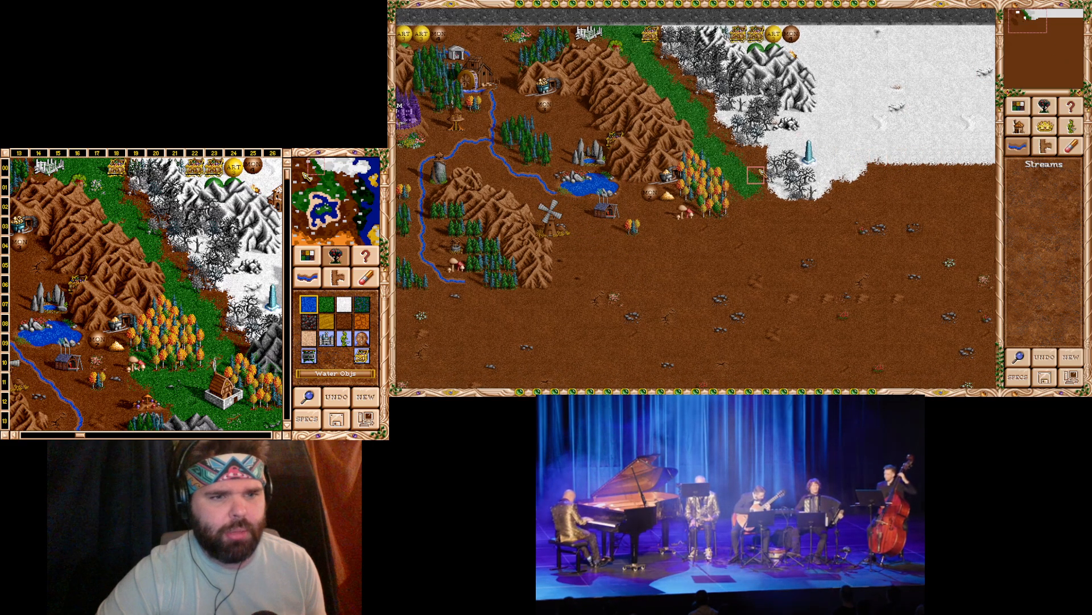
pyautogui.click(583, 228)
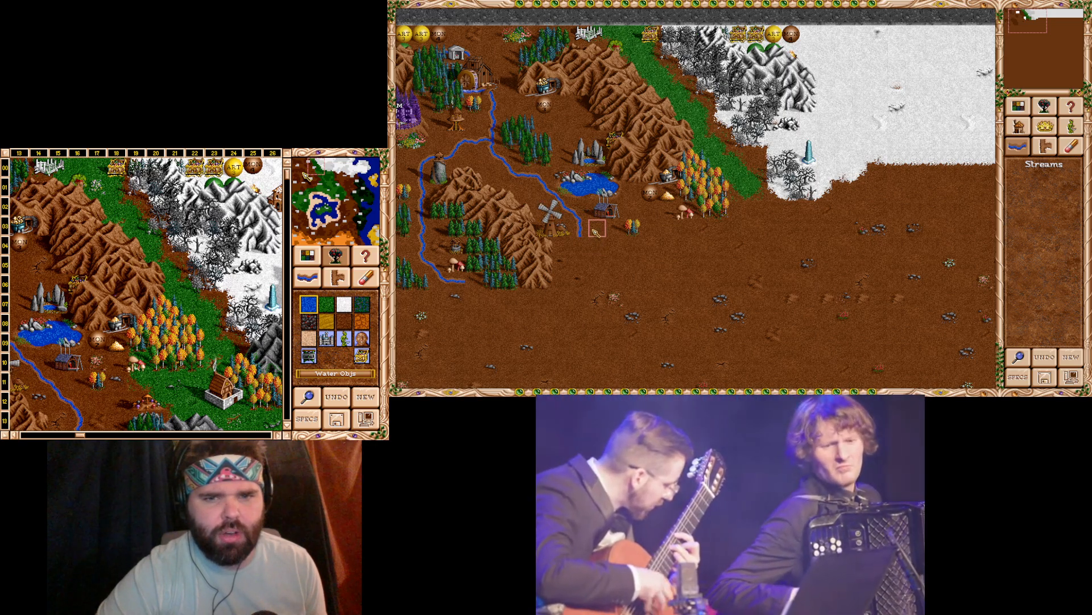
pyautogui.click(596, 230)
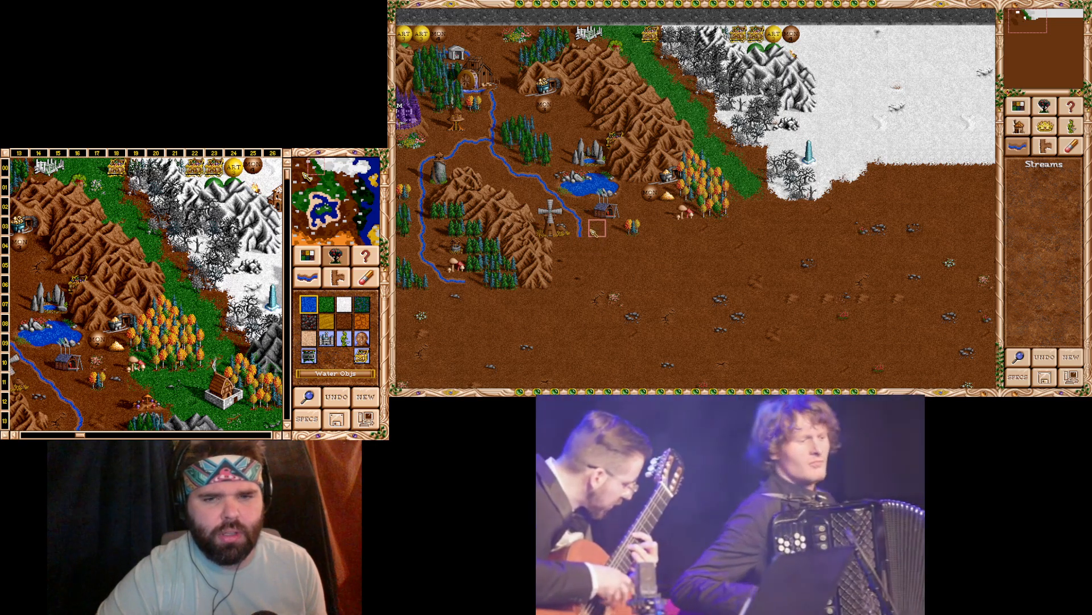
pyautogui.click(614, 245)
pyautogui.click(617, 266)
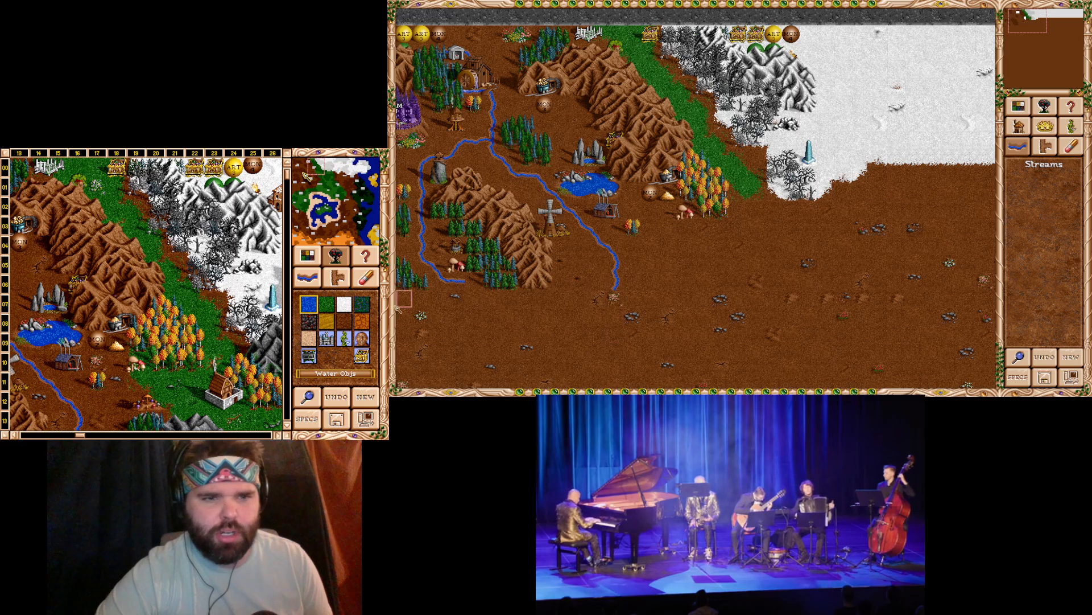
# - Paint Grass terrain beneath the Magic Garden and the foot of the large autumn tree cluster, extending the patch southeast over the dirt
pyautogui.press('Left')
pyautogui.press('Left')
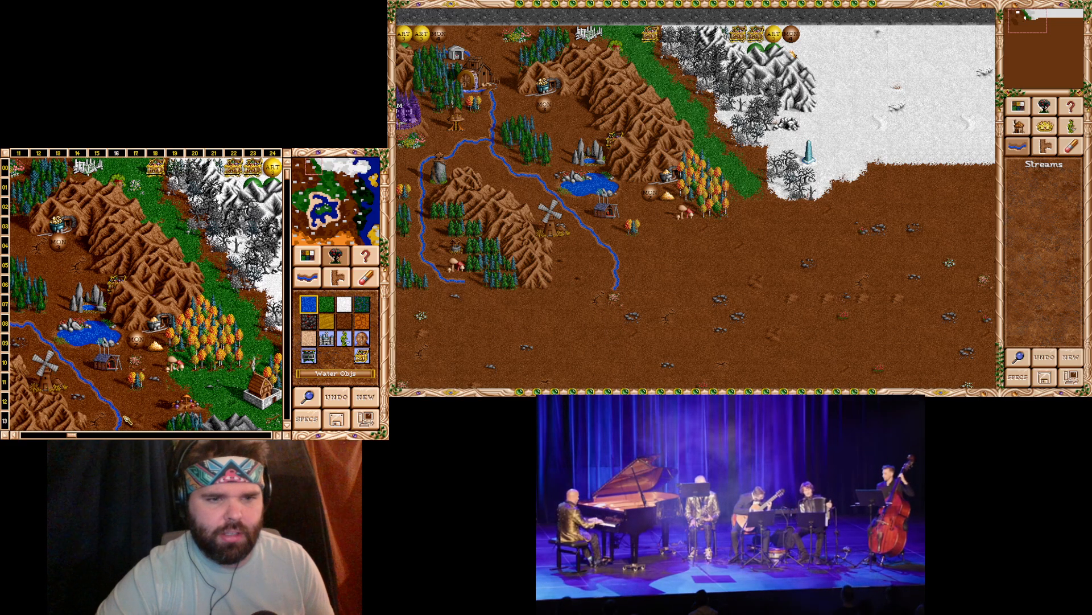
pyautogui.moveTo(315, 164); pyautogui.dragTo(318, 165)
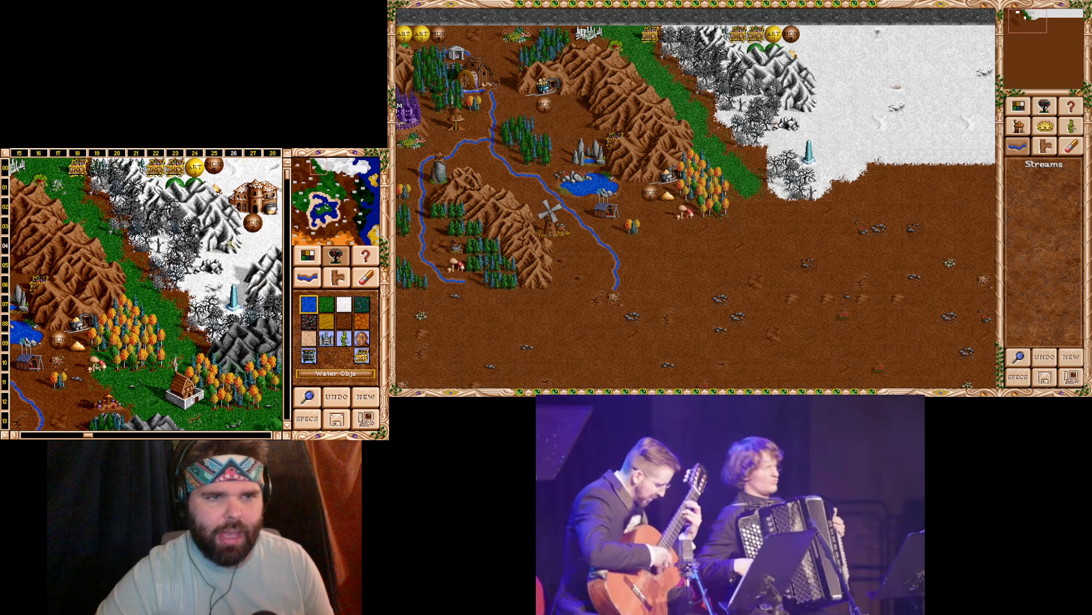
pyautogui.moveTo(320, 166); pyautogui.dragTo(314, 166)
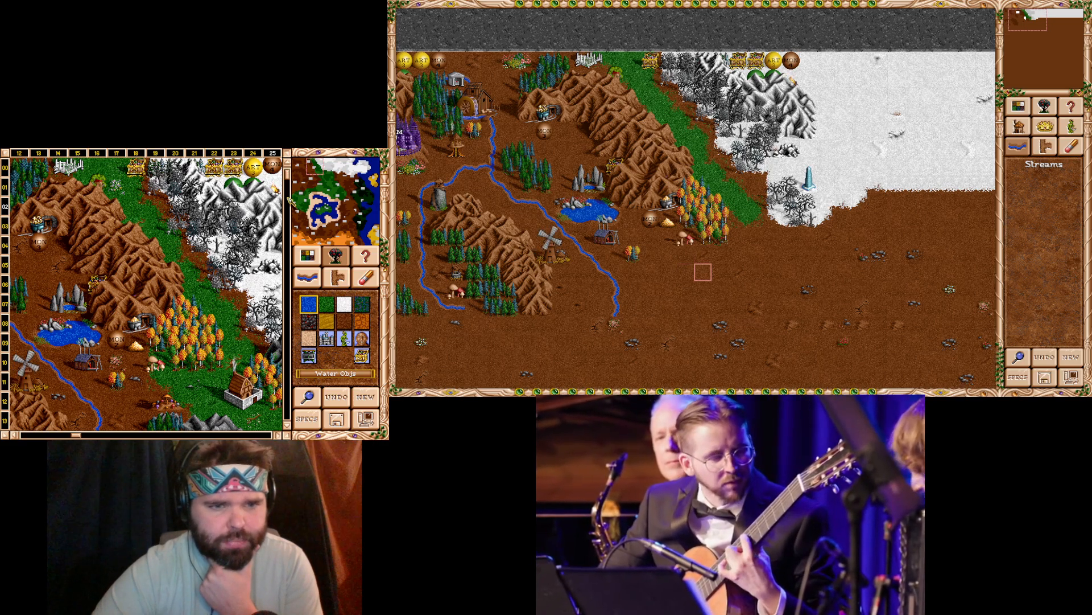
pyautogui.click(1018, 107)
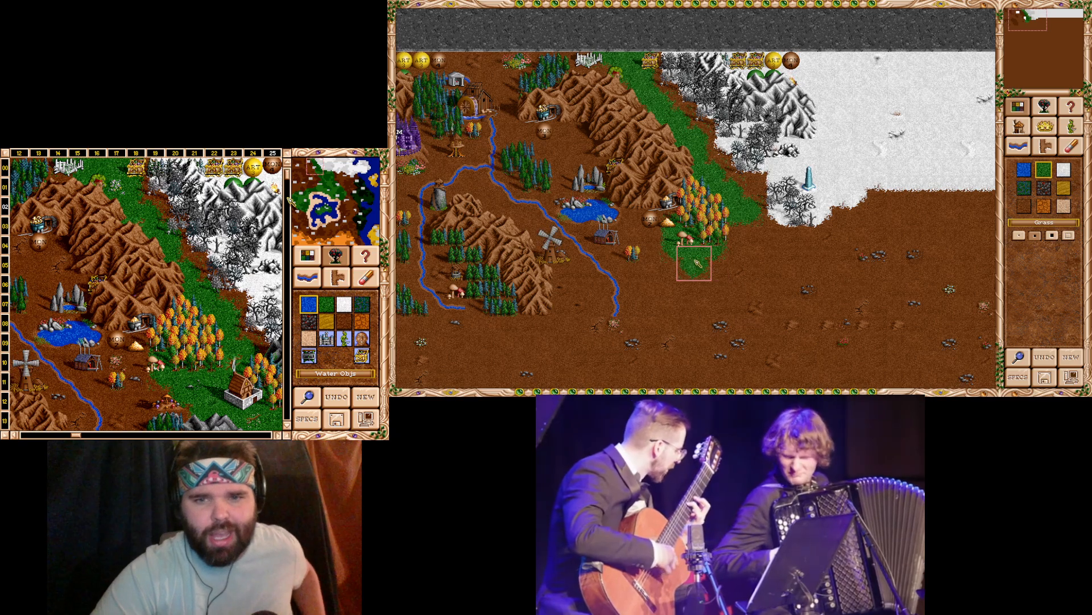
pyautogui.click(720, 271)
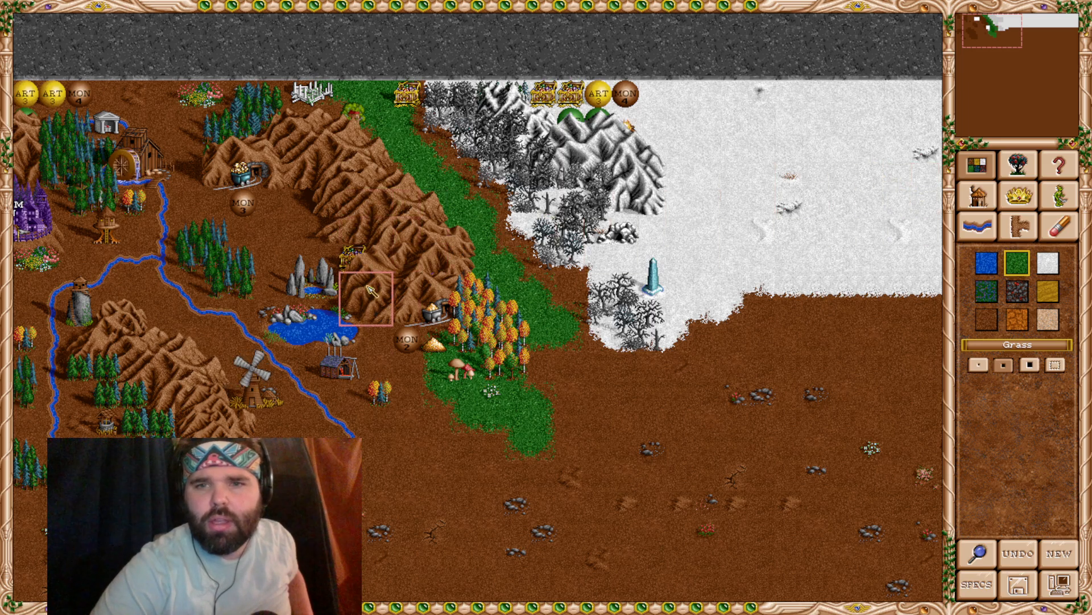
pyautogui.moveTo(356, 283)
pyautogui.mouseDown()
pyautogui.moveTo(761, 293)
pyautogui.moveTo(532, 232)
pyautogui.moveTo(509, 253)
pyautogui.moveTo(496, 235)
pyautogui.mouseUp()
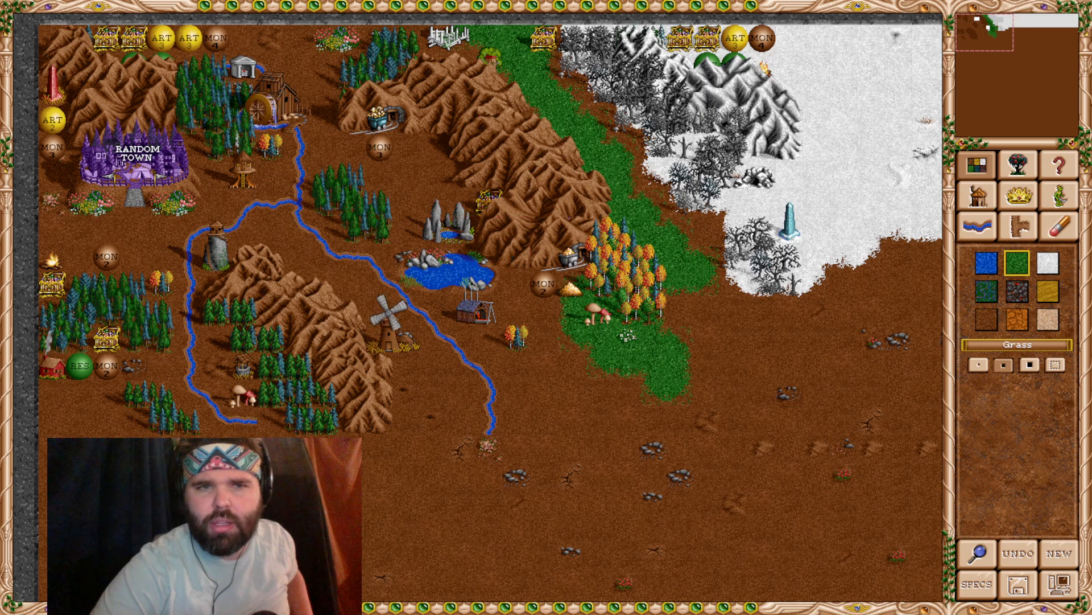